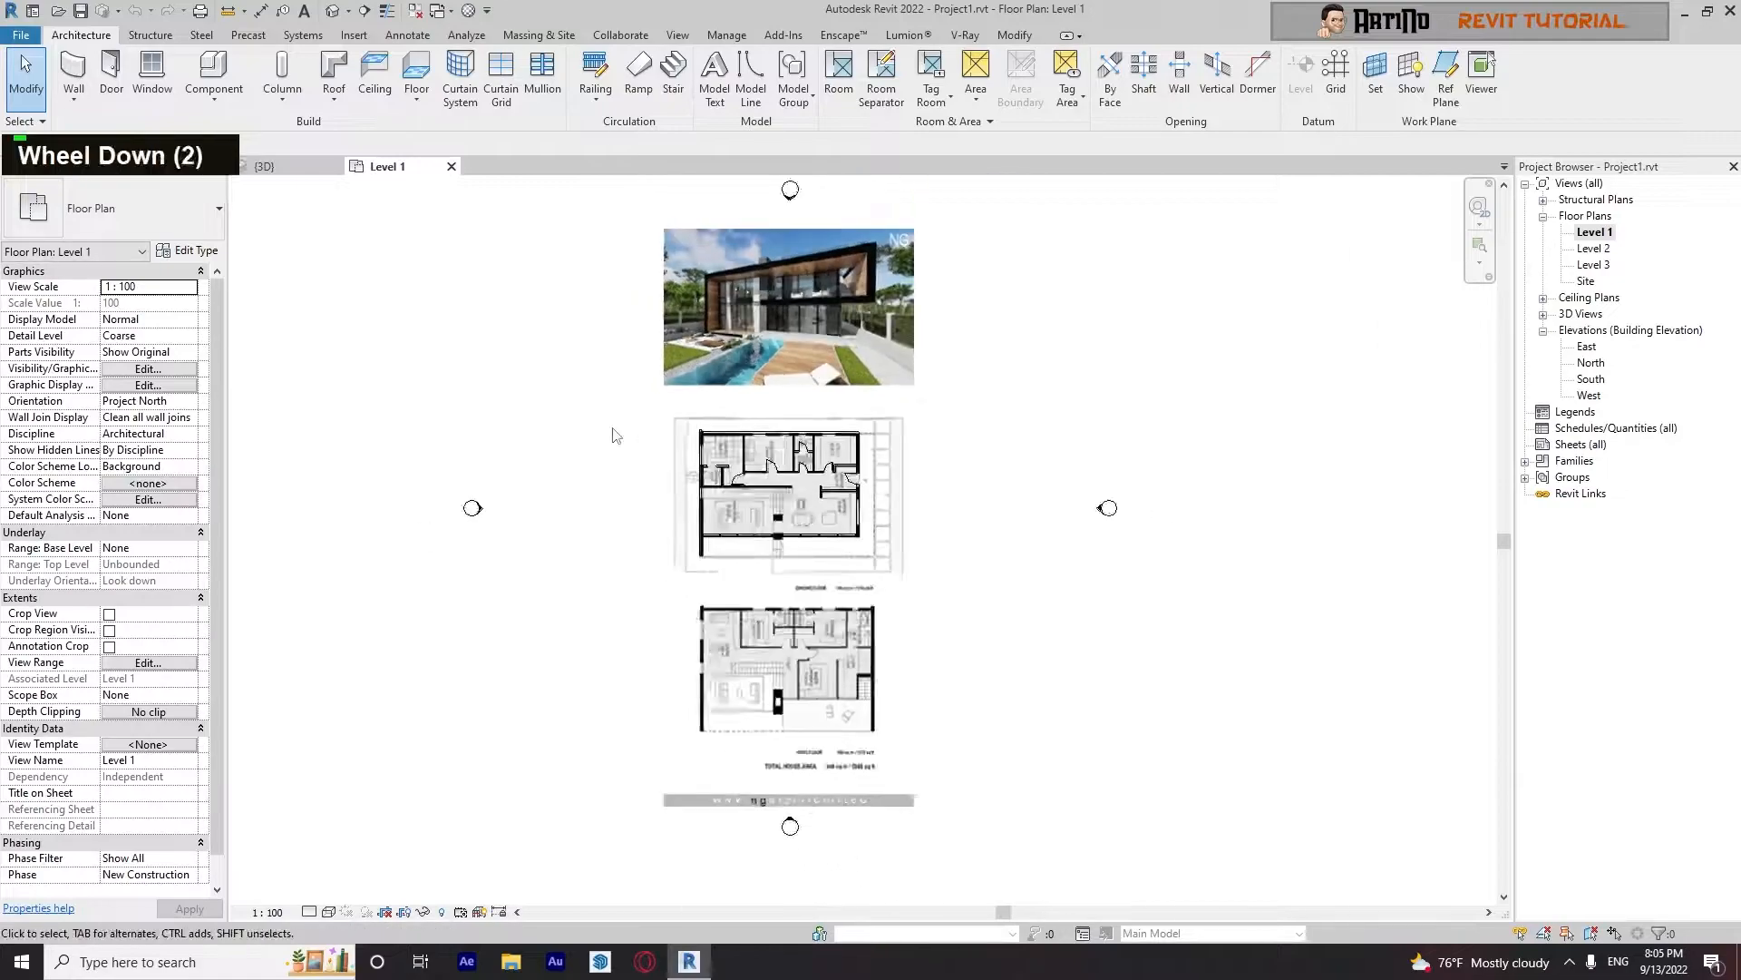
{"action": "left_click", "coordinate": [154, 84]}
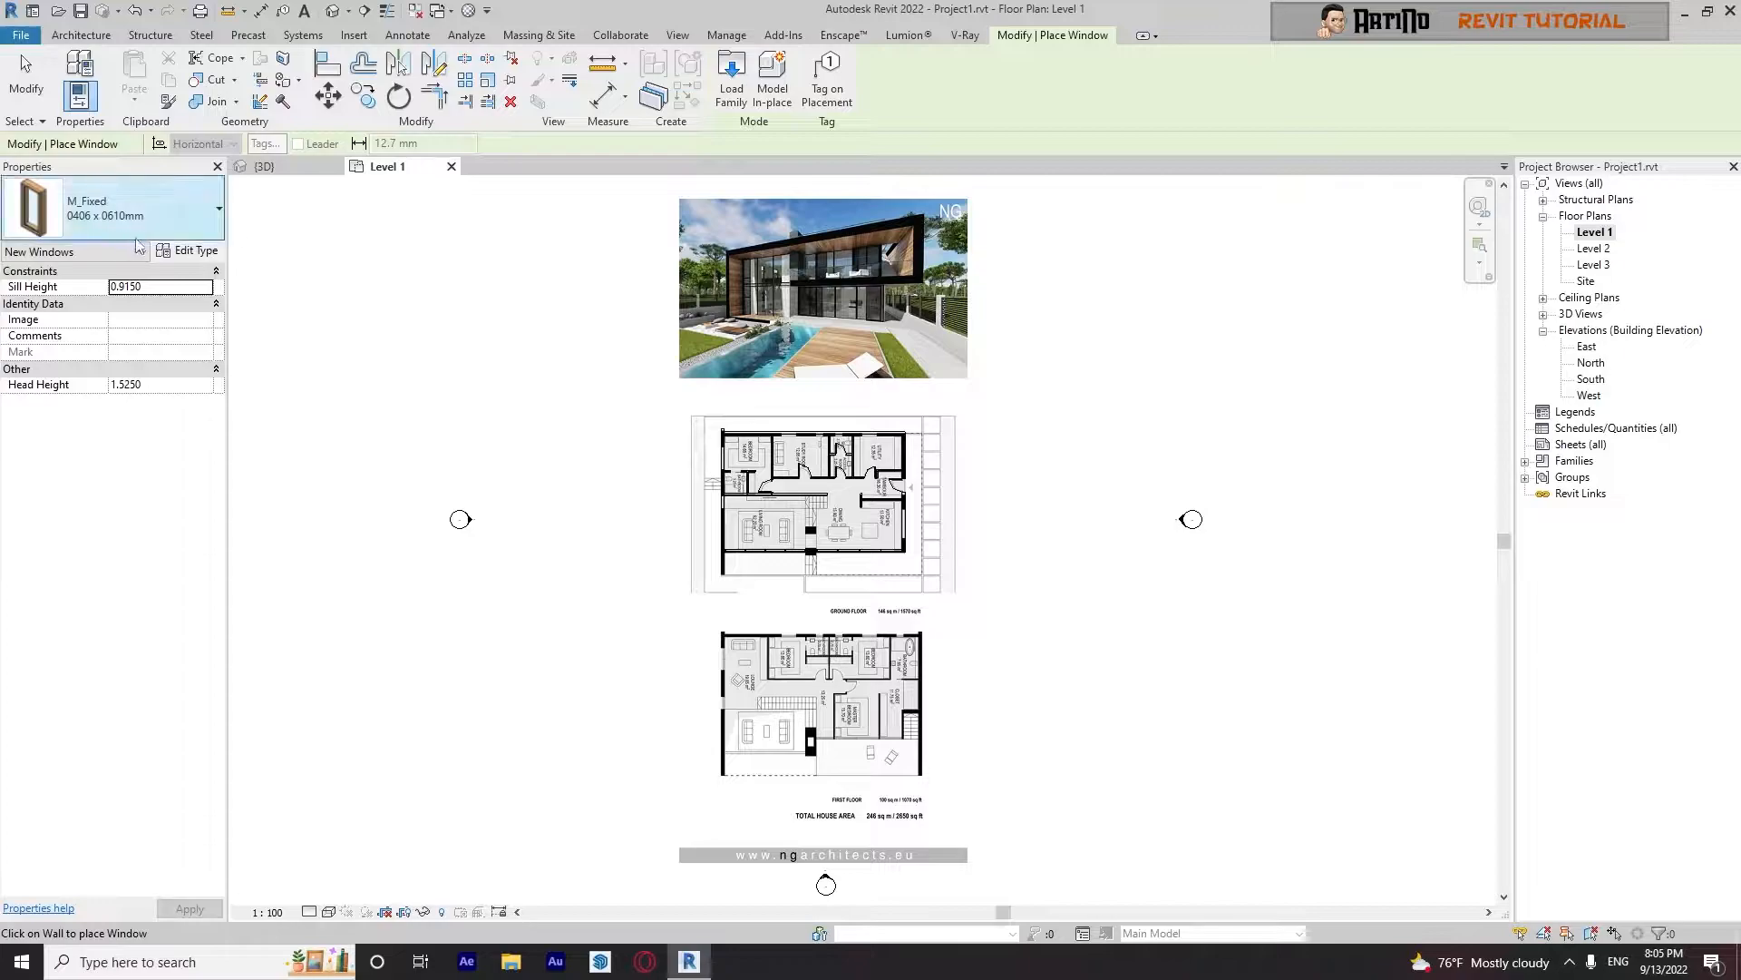
{"action": "scroll", "coordinate": [883, 448], "scroll_direction": "up", "scroll_amount": 1}
{"action": "scroll", "coordinate": [839, 444], "scroll_direction": "up", "scroll_amount": 19}
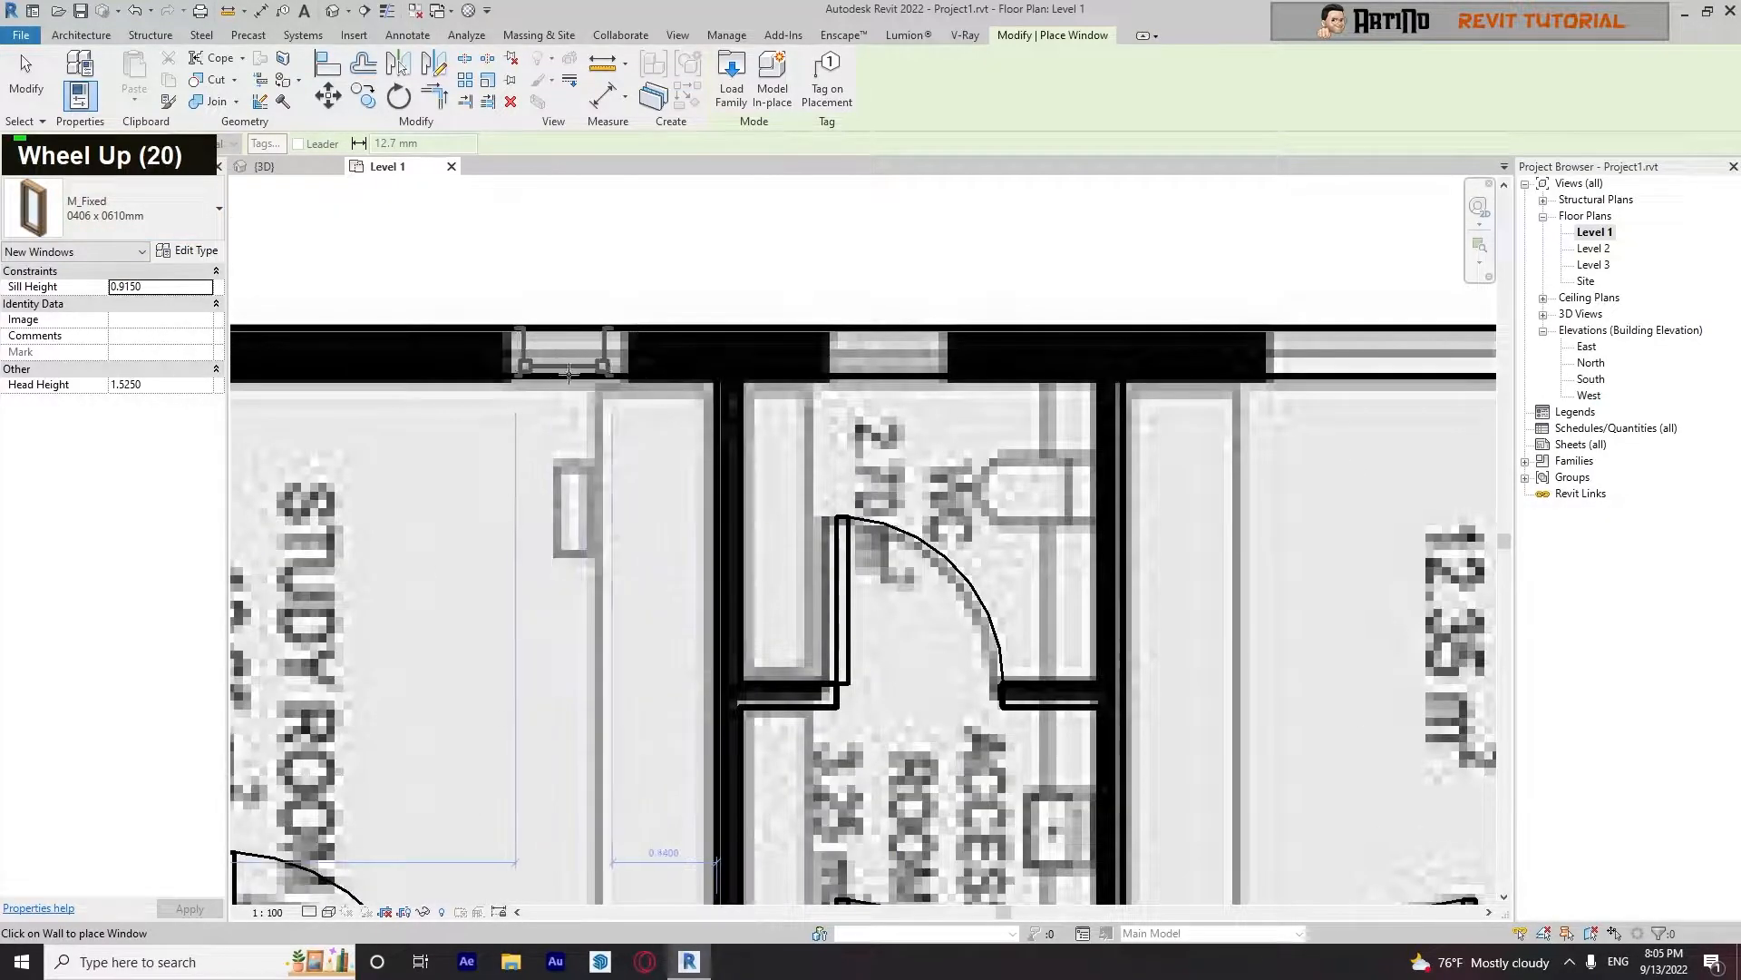
{"action": "scroll", "coordinate": [460, 409], "scroll_direction": "down", "scroll_amount": 7}
{"action": "middle_click_drag", "start_coordinate": [442, 198], "coordinate": [547, 237]}
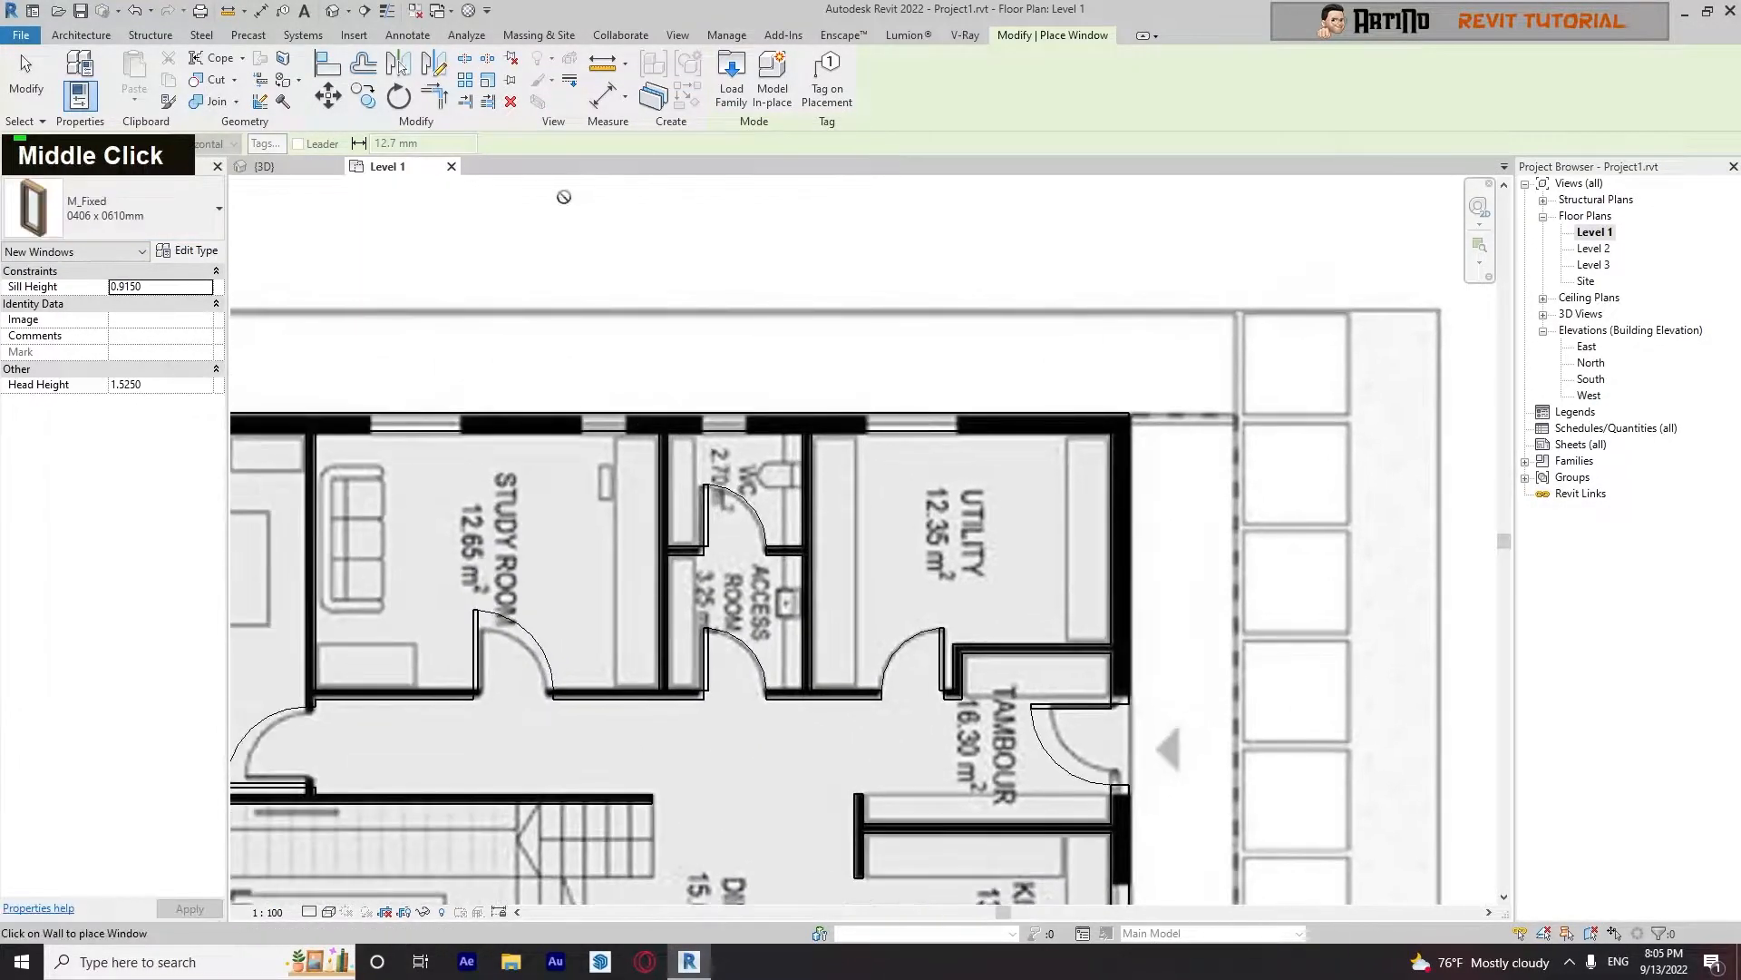
{"action": "key", "text": "Escape"}
Measure the width of the study room's small window opening in the upper exterior wall with a trial model line, without keeping it
{"action": "left_click", "coordinate": [751, 80]}
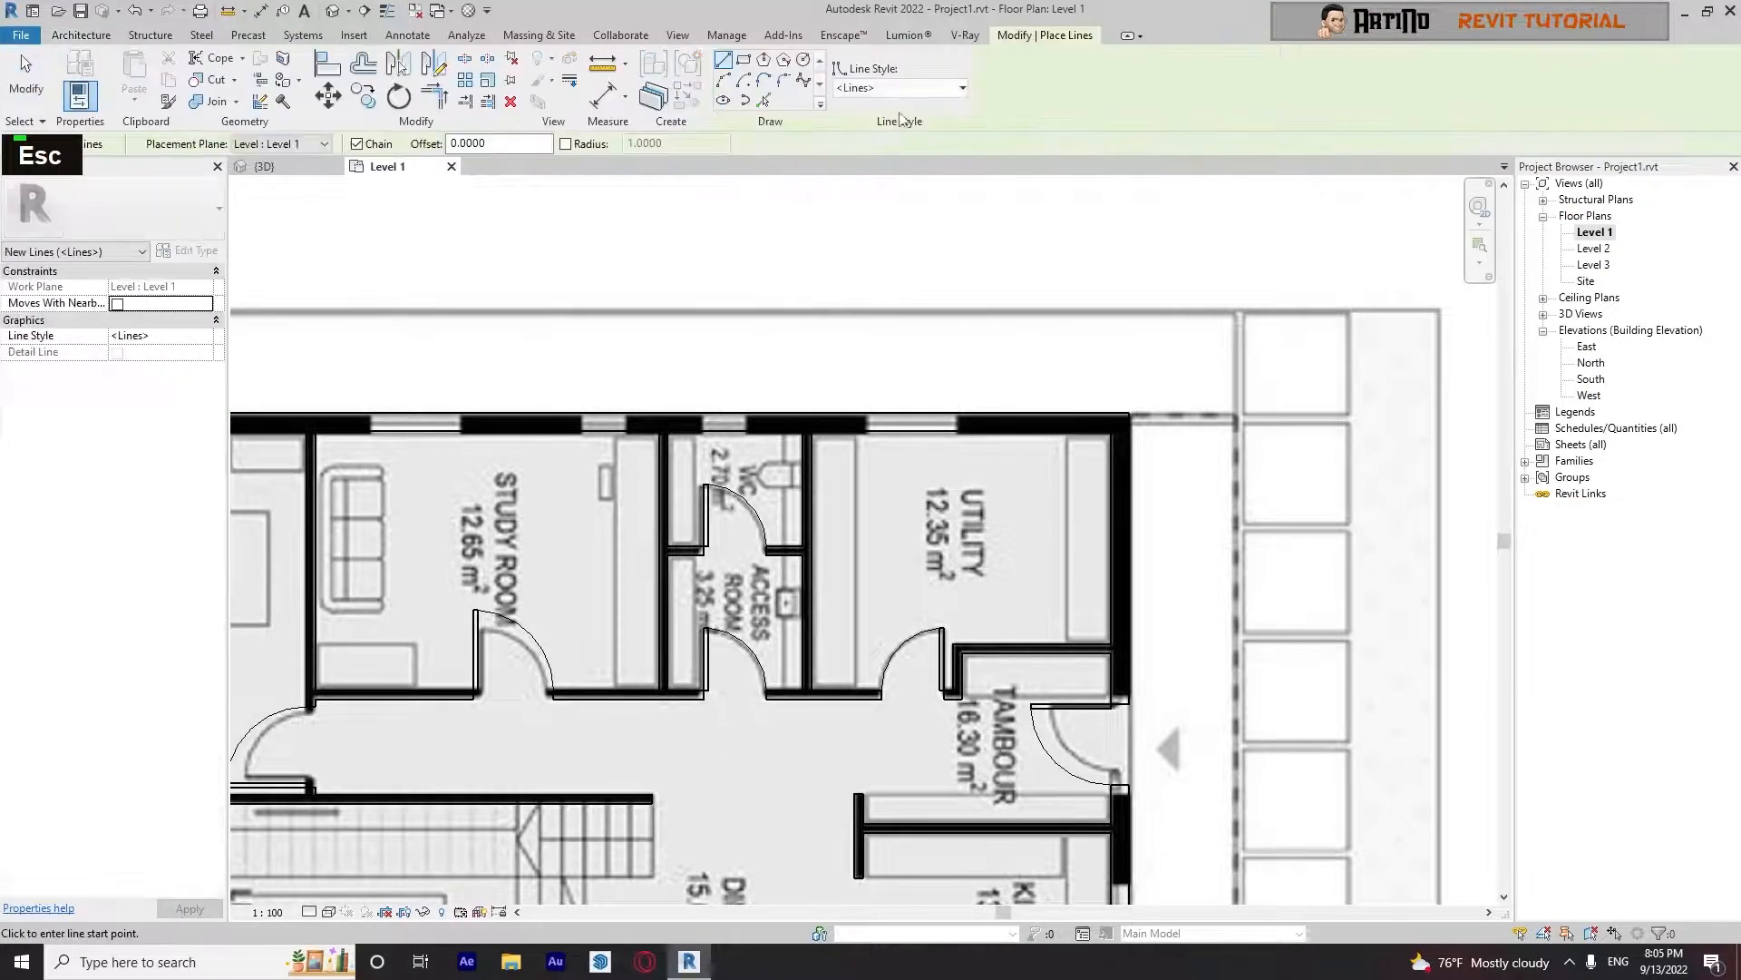
{"action": "scroll", "coordinate": [627, 473], "scroll_direction": "up", "scroll_amount": 6}
{"action": "left_click", "coordinate": [547, 358]}
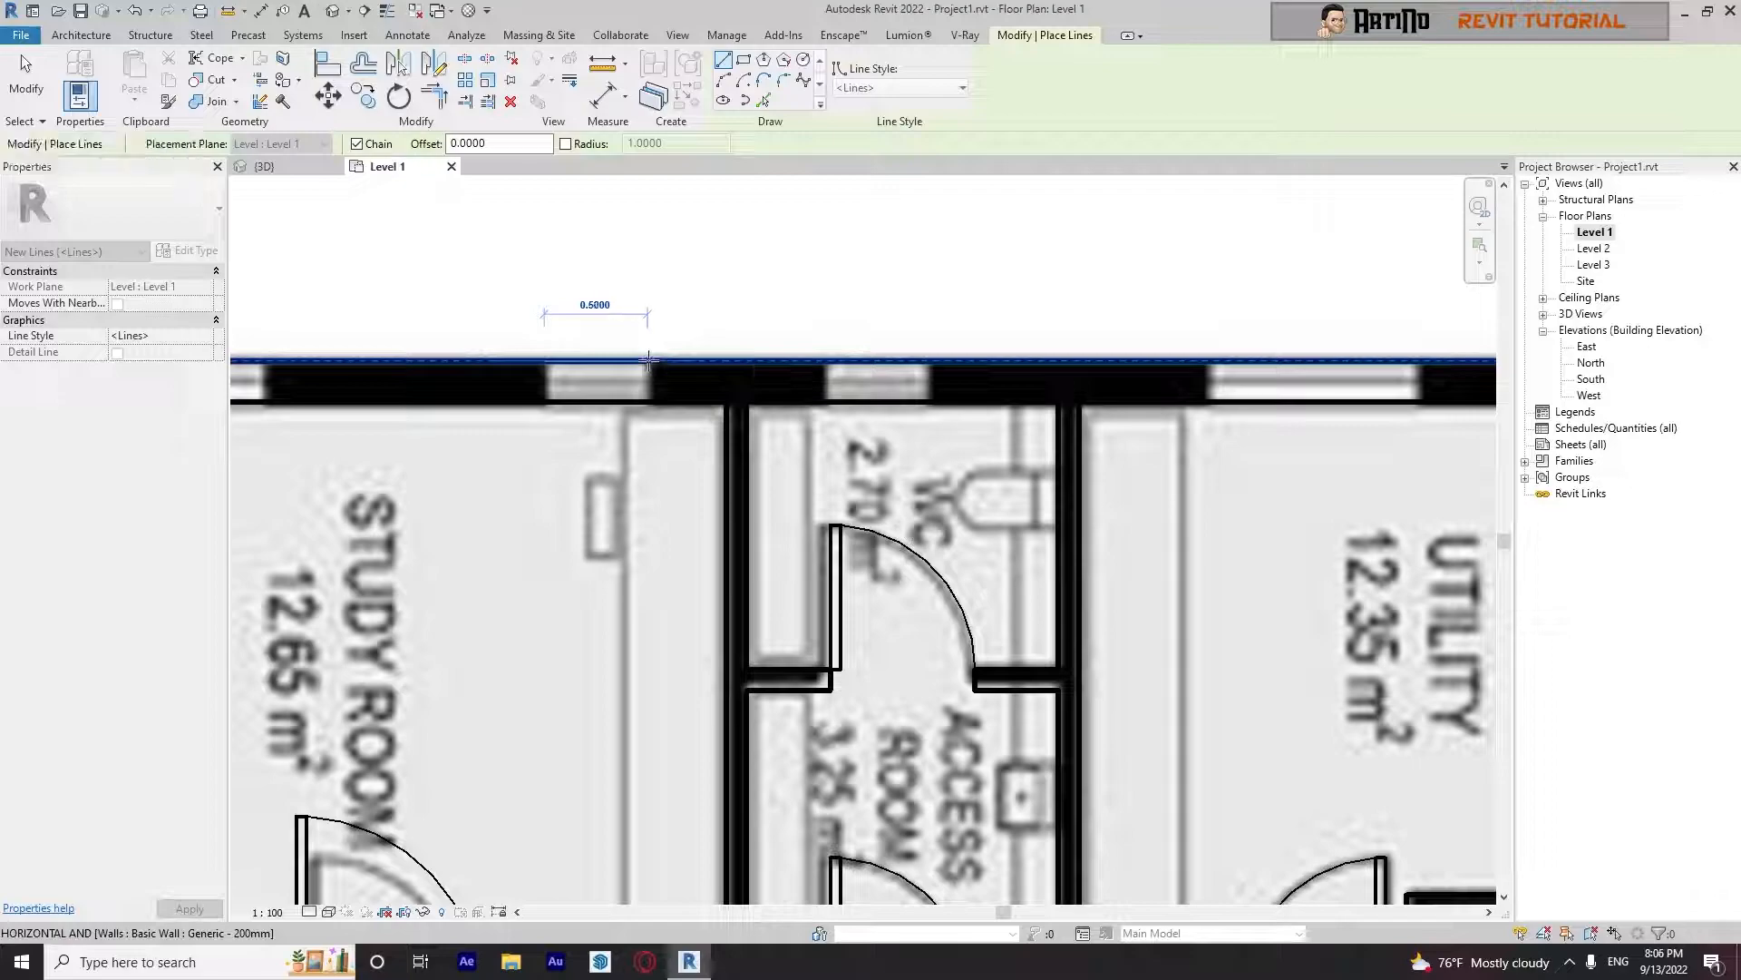
{"action": "key", "text": "Escape"}
{"action": "key", "text": "Escape"}
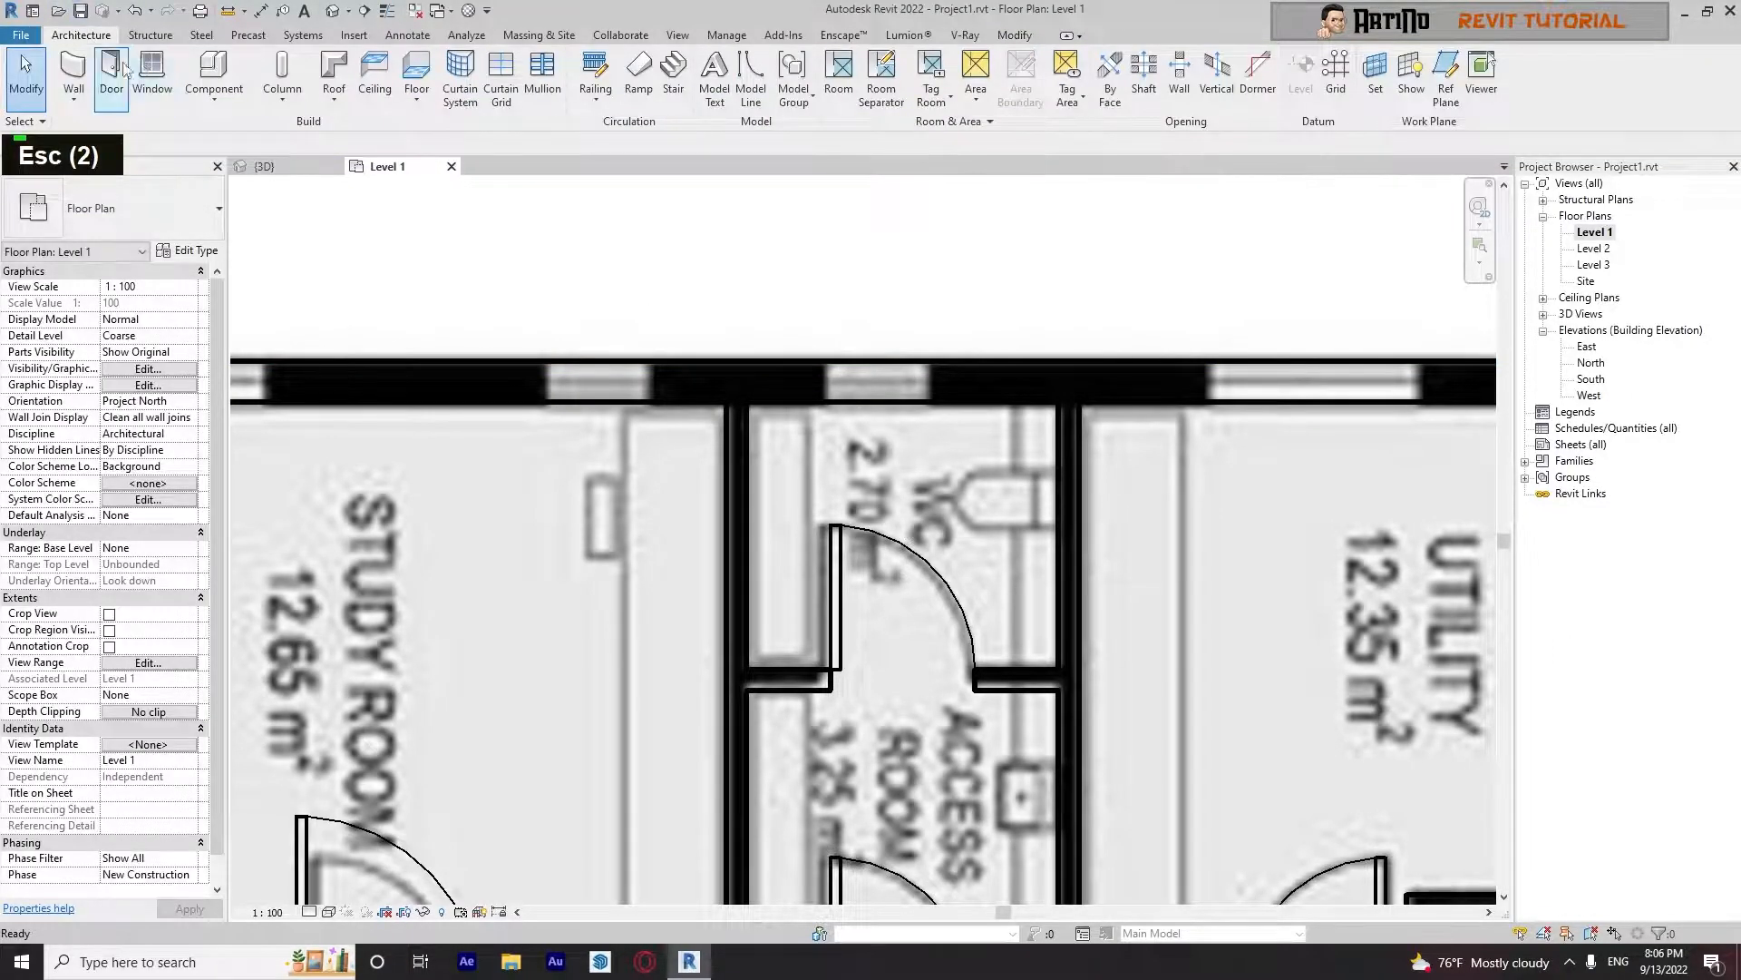
Start the Window command and duplicate the M_Fixed 0406 x 0610mm type as "Win 01 50x140cm"
{"action": "left_click", "coordinate": [150, 71]}
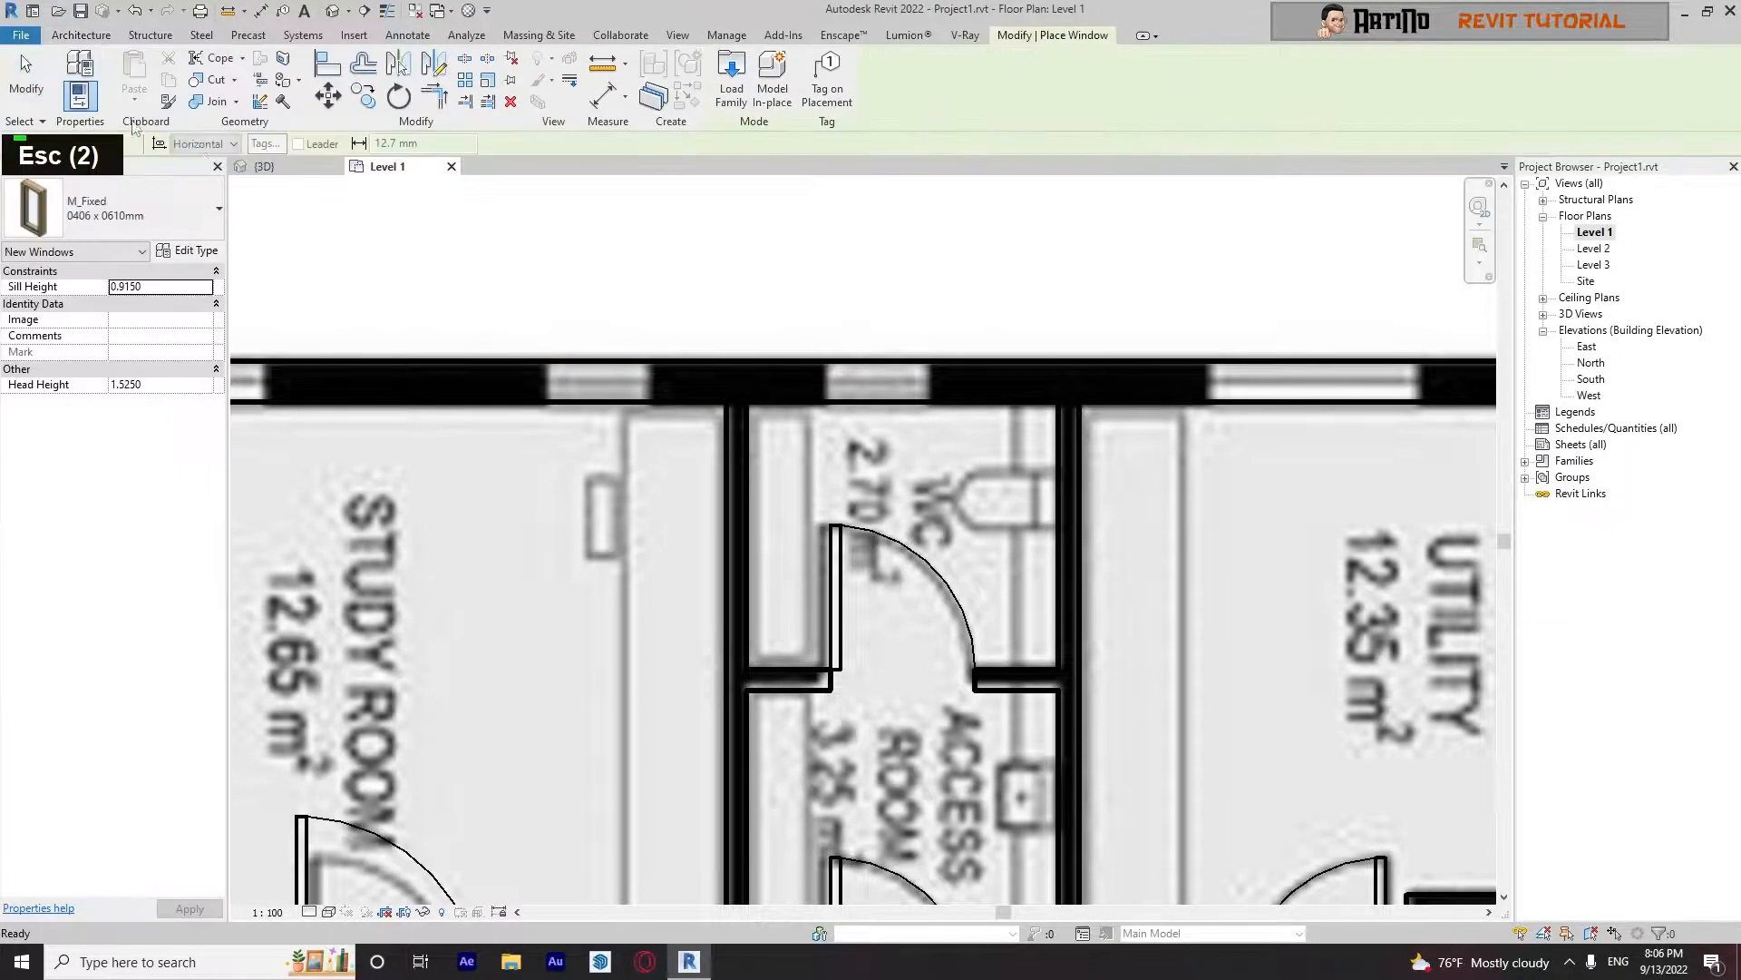
{"action": "left_click", "coordinate": [184, 251]}
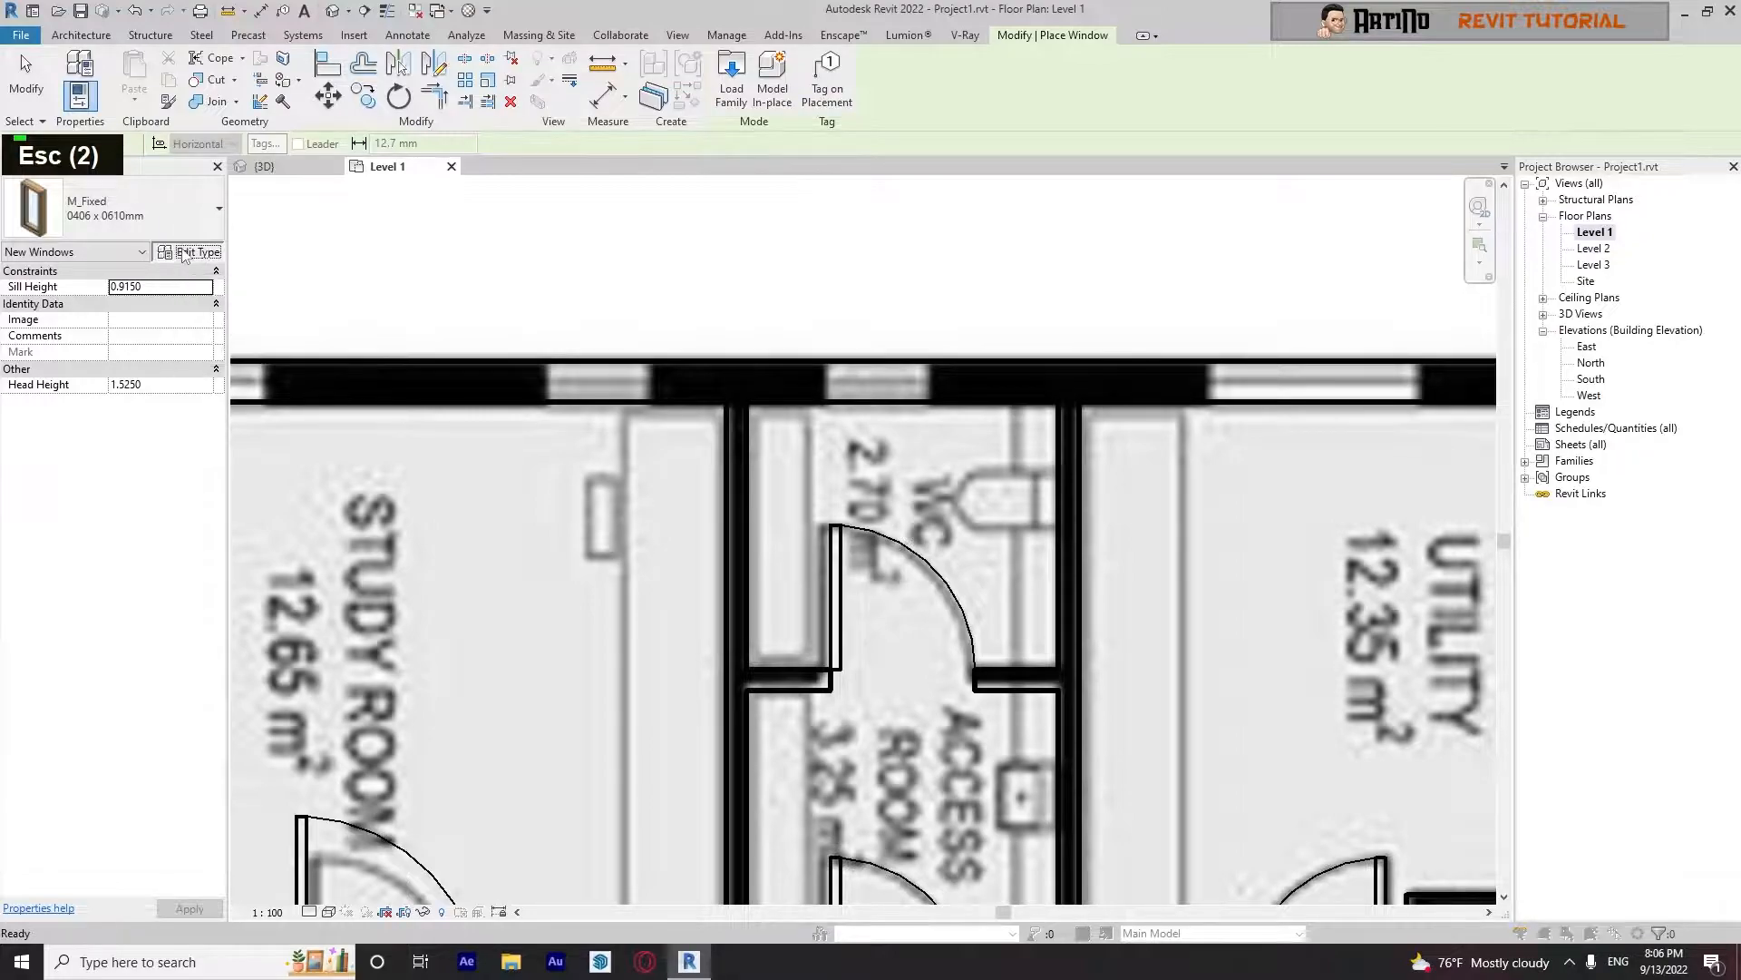
{"action": "left_click", "coordinate": [913, 223]}
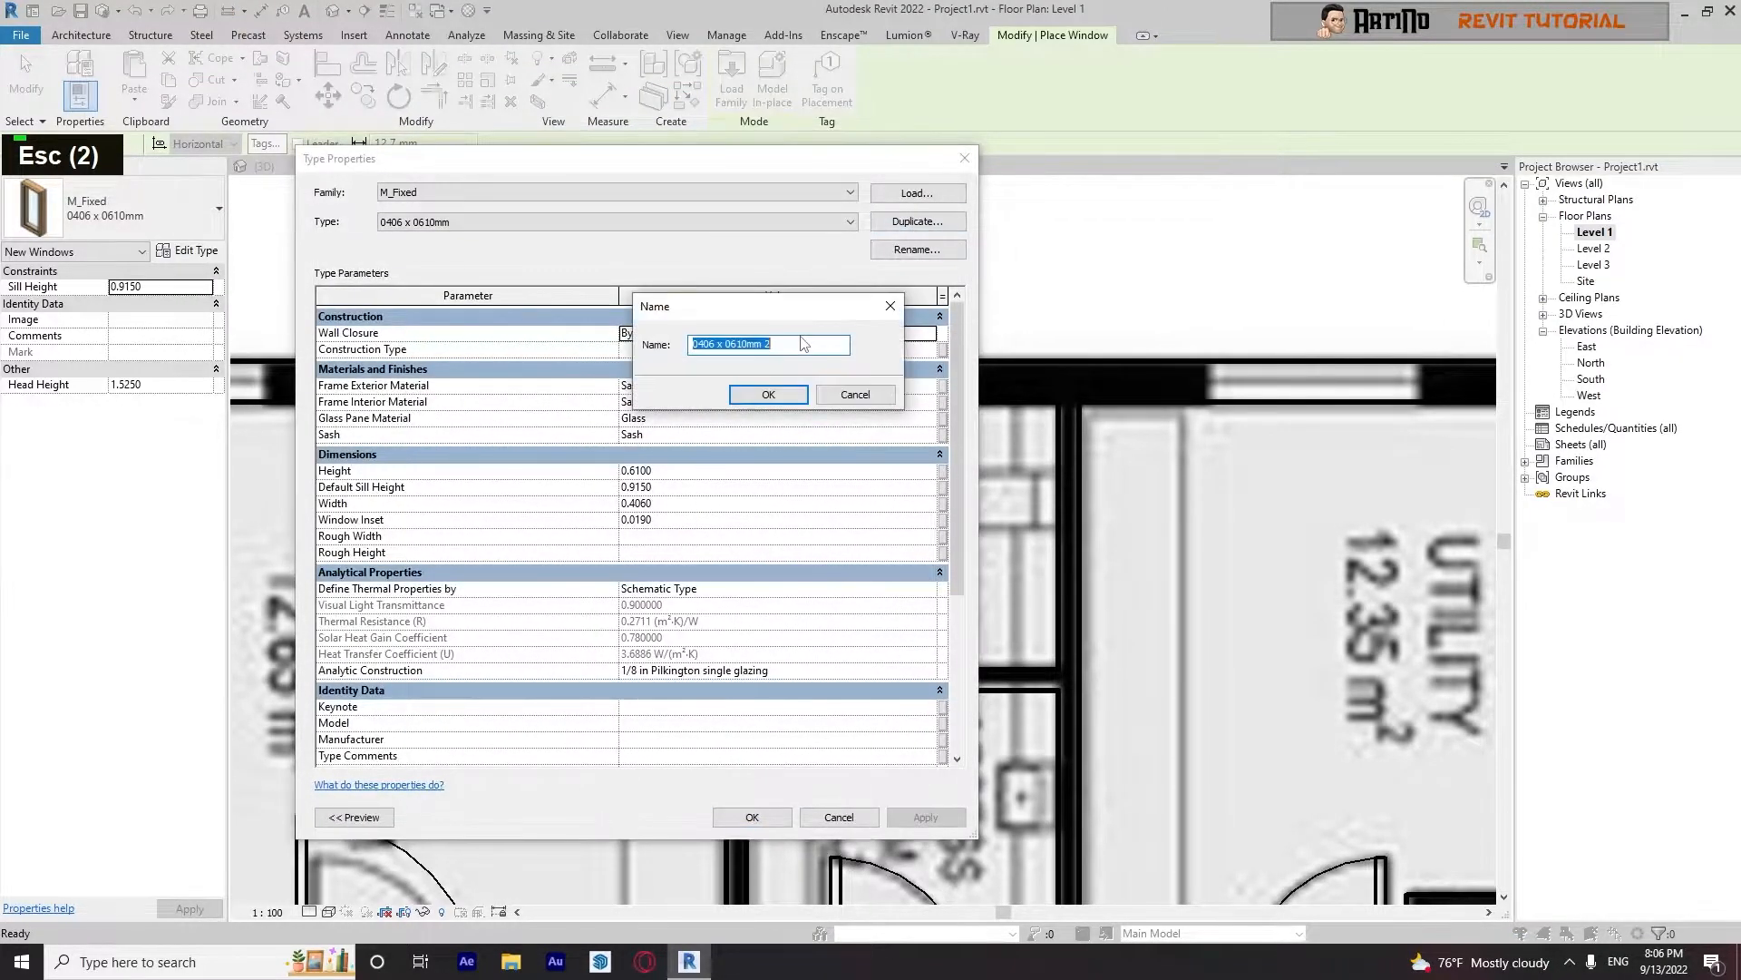
{"action": "type", "text": "Wi"}
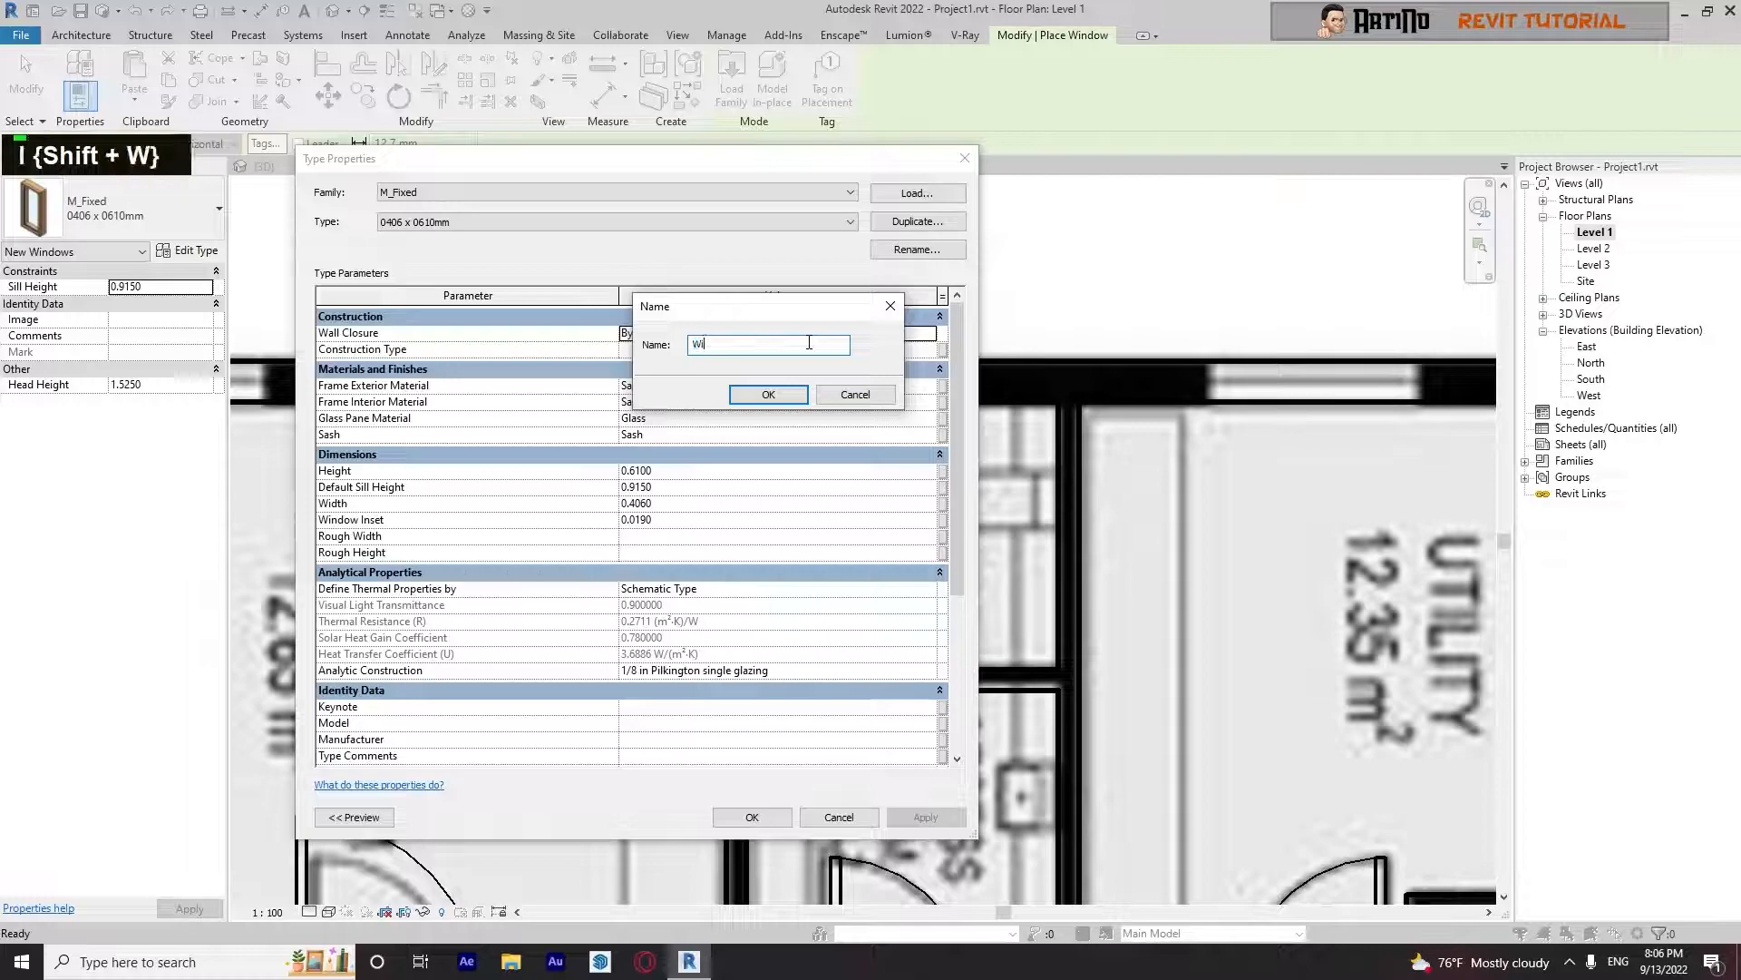
{"action": "type", "text": "n 01"}
{"action": "scroll", "coordinate": [809, 343], "scroll_direction": "up", "scroll_amount": 1}
{"action": "type", "text": "50"}
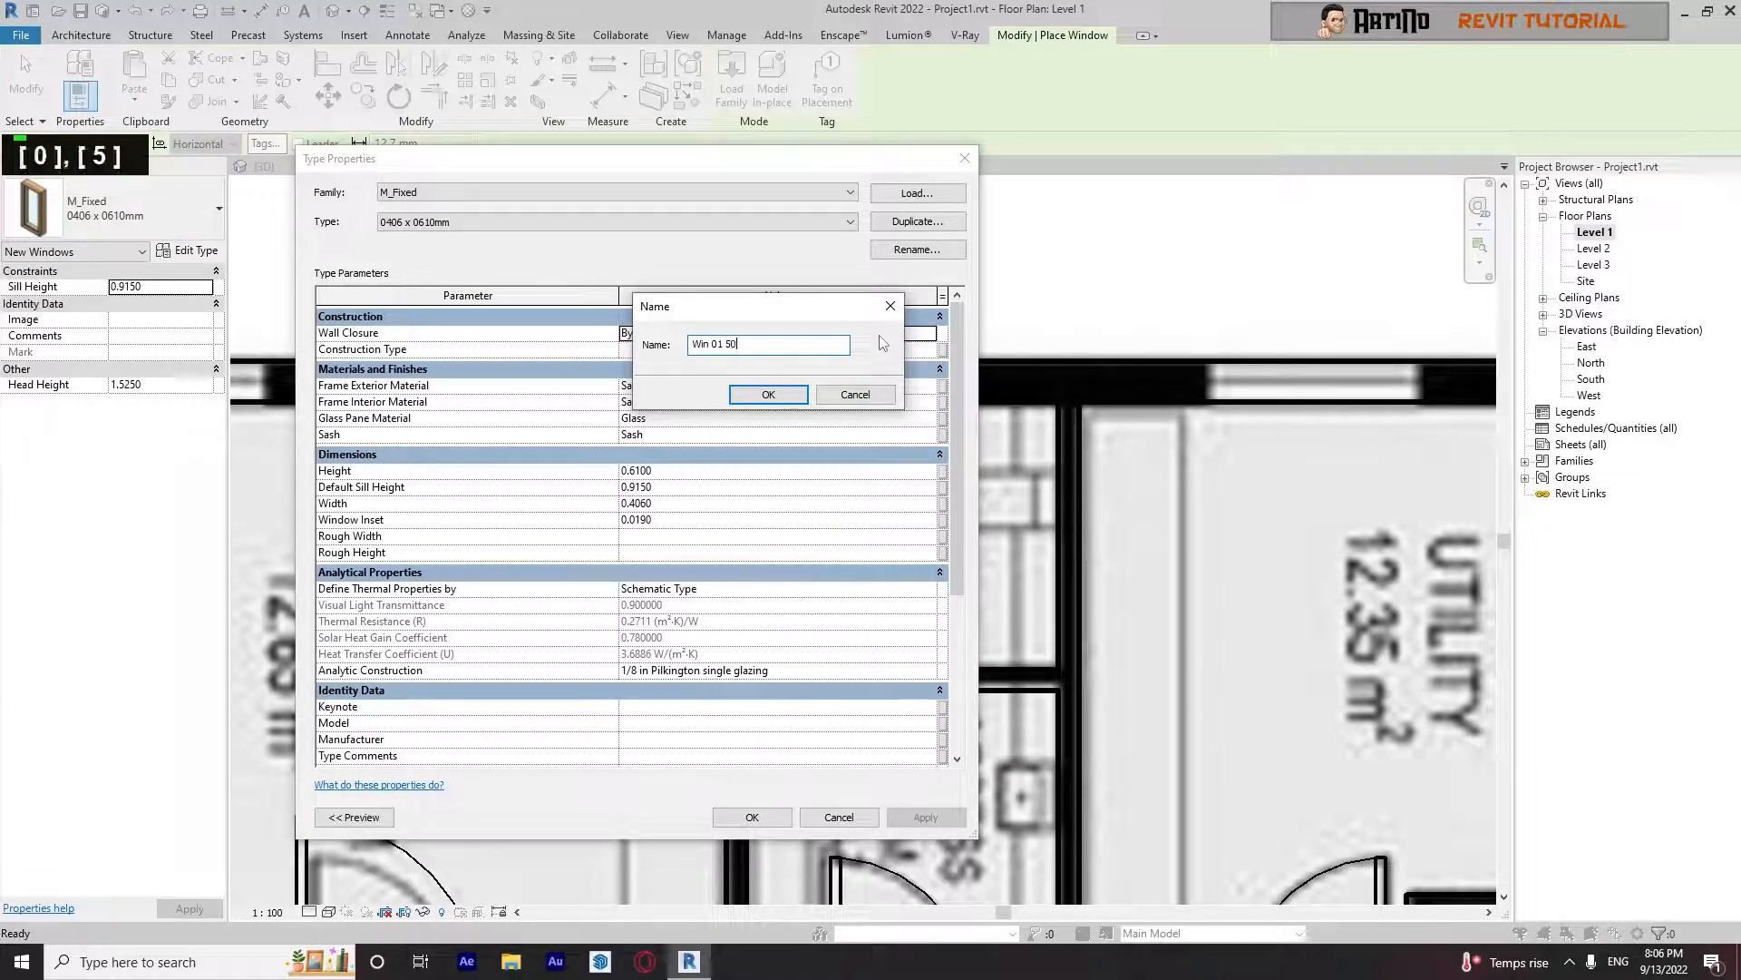
{"action": "type", "text": " cm x"}
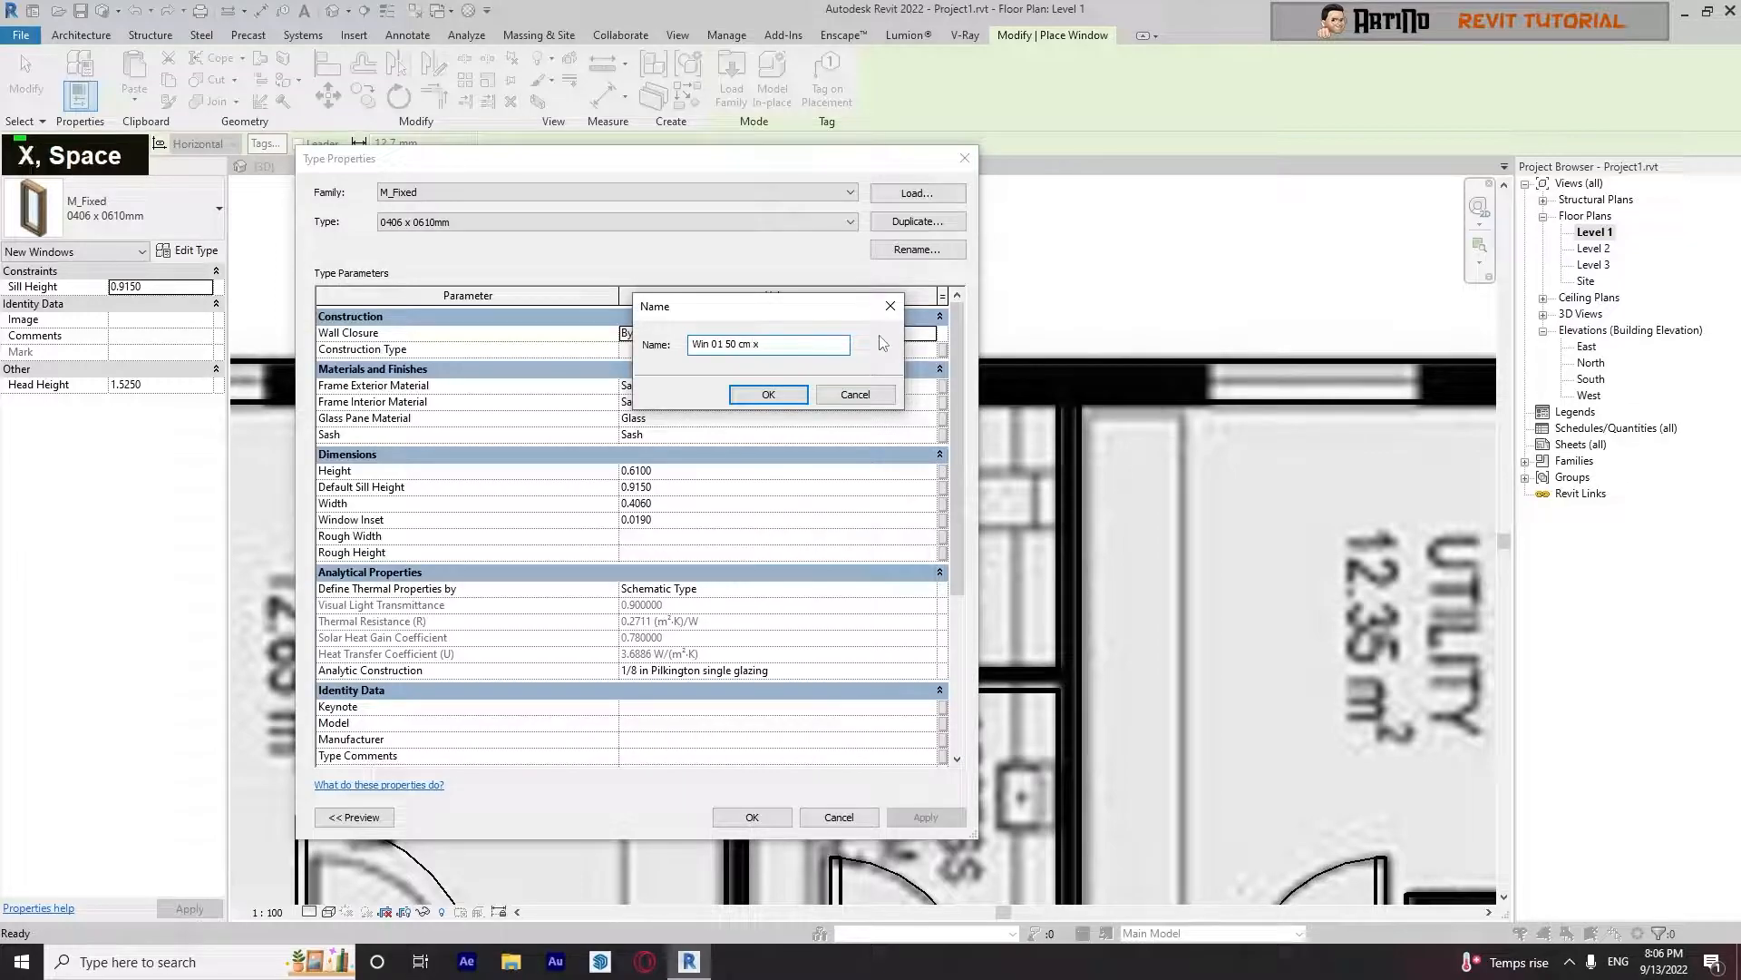
{"action": "key", "text": "BackSpace"}
{"action": "key", "text": "BackSpace"}
{"action": "key", "text": "BackSpace"}
{"action": "key", "text": "BackSpace"}
{"action": "key", "text": "BackSpace"}
{"action": "type", "text": "x"}
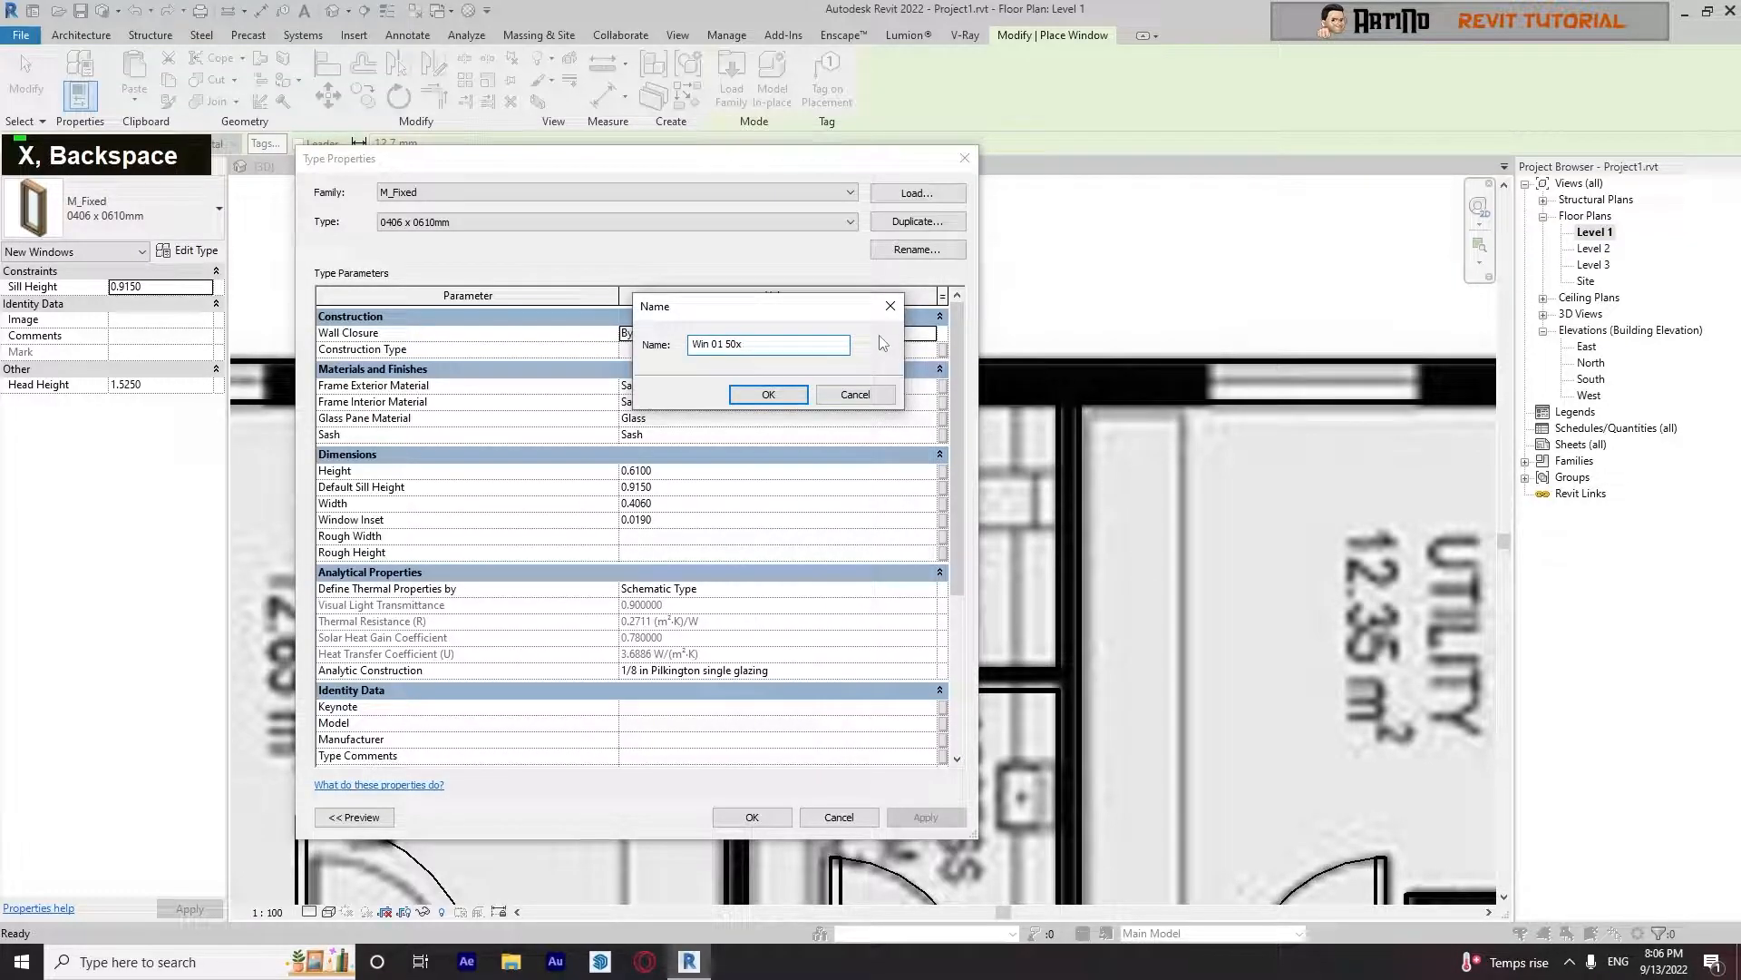
{"action": "type", "text": "140cm"}
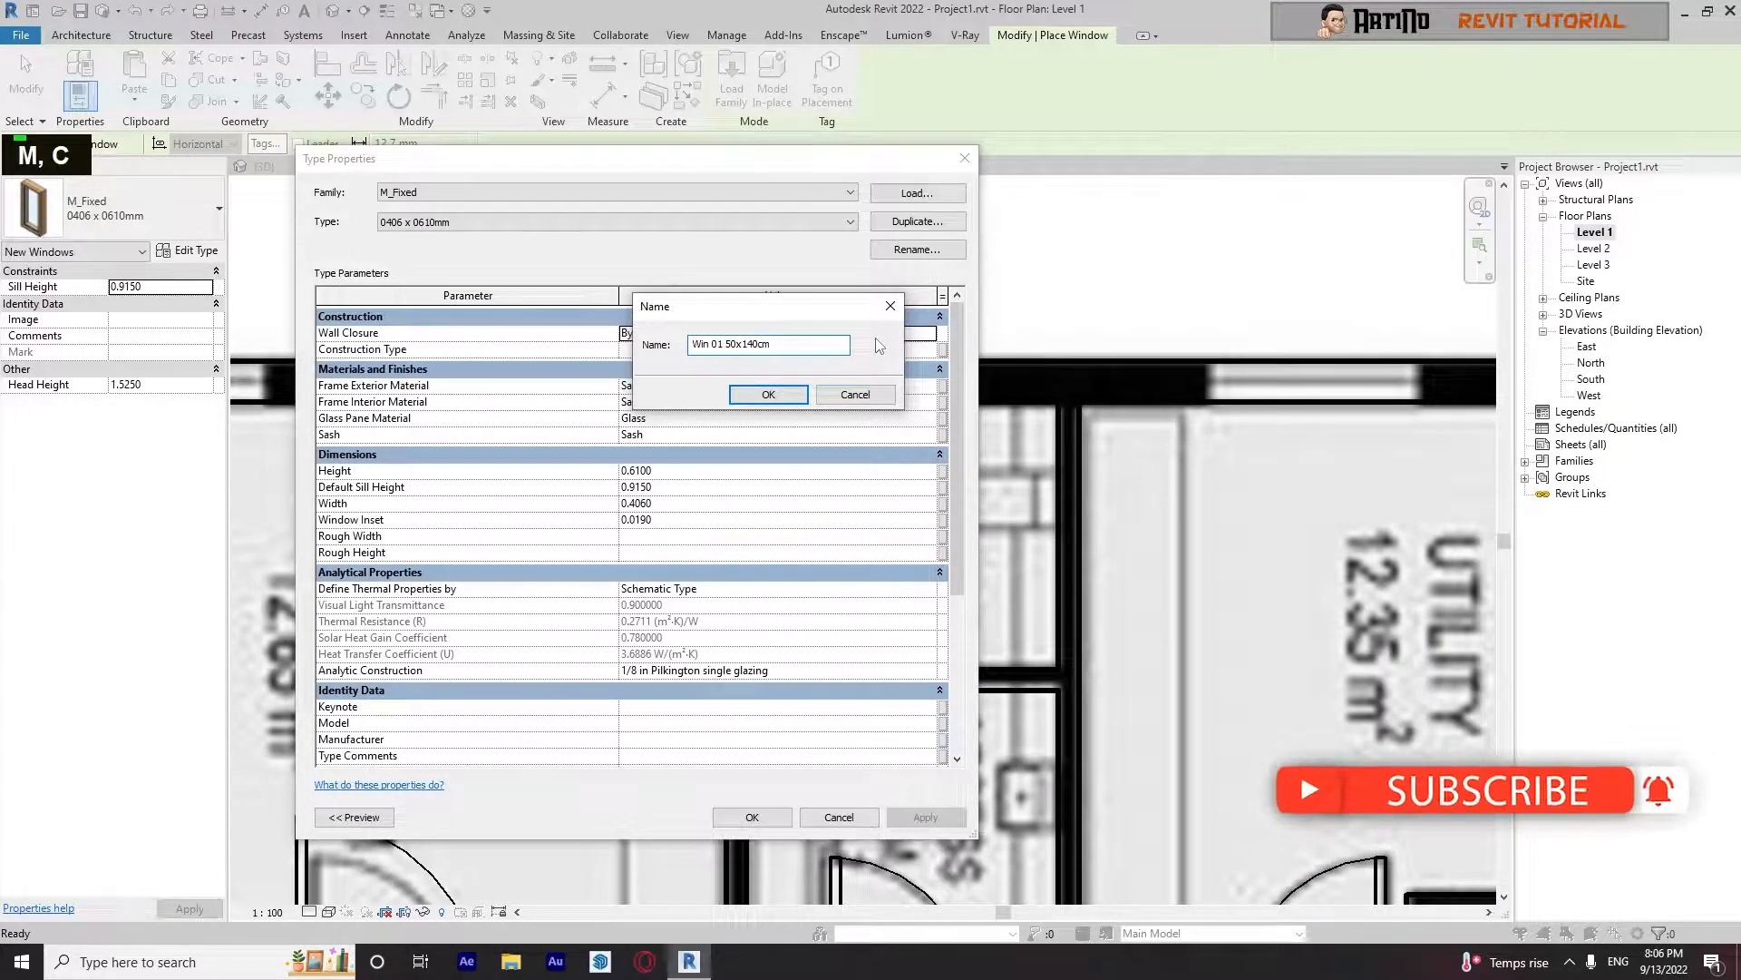
{"action": "left_click", "coordinate": [768, 394]}
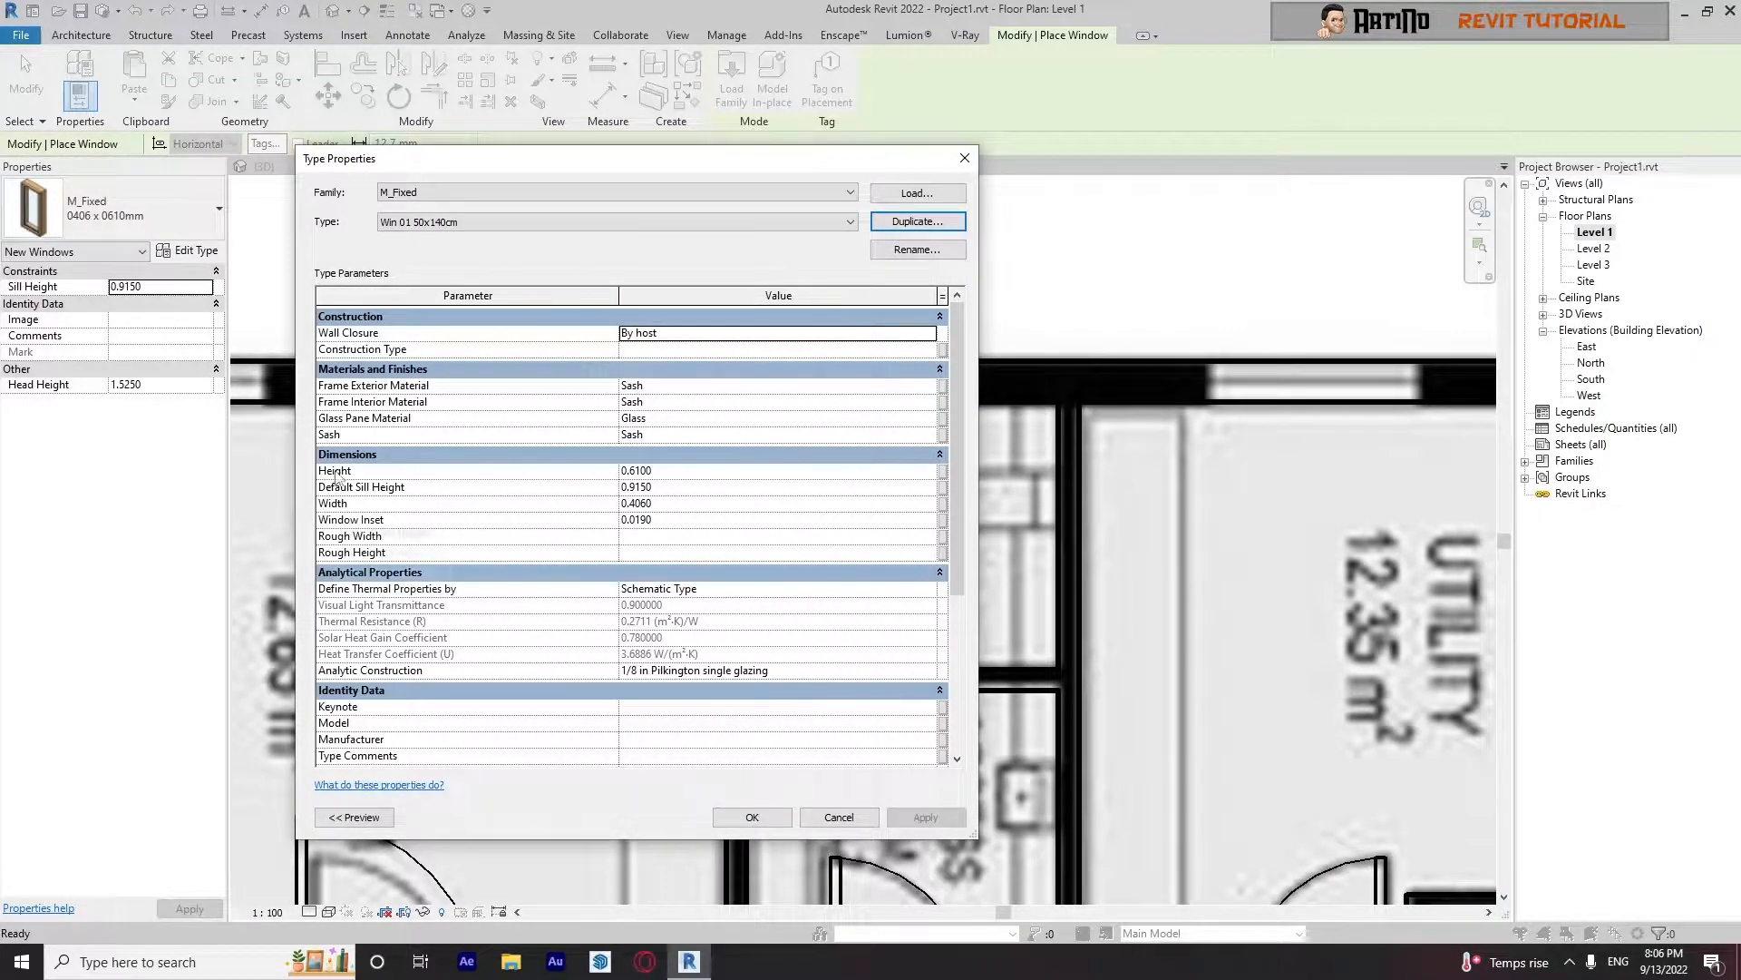
Set the new window type's height to 1.4 and its width to 0.5, and accept the type properties
{"action": "double_click", "coordinate": [666, 469]}
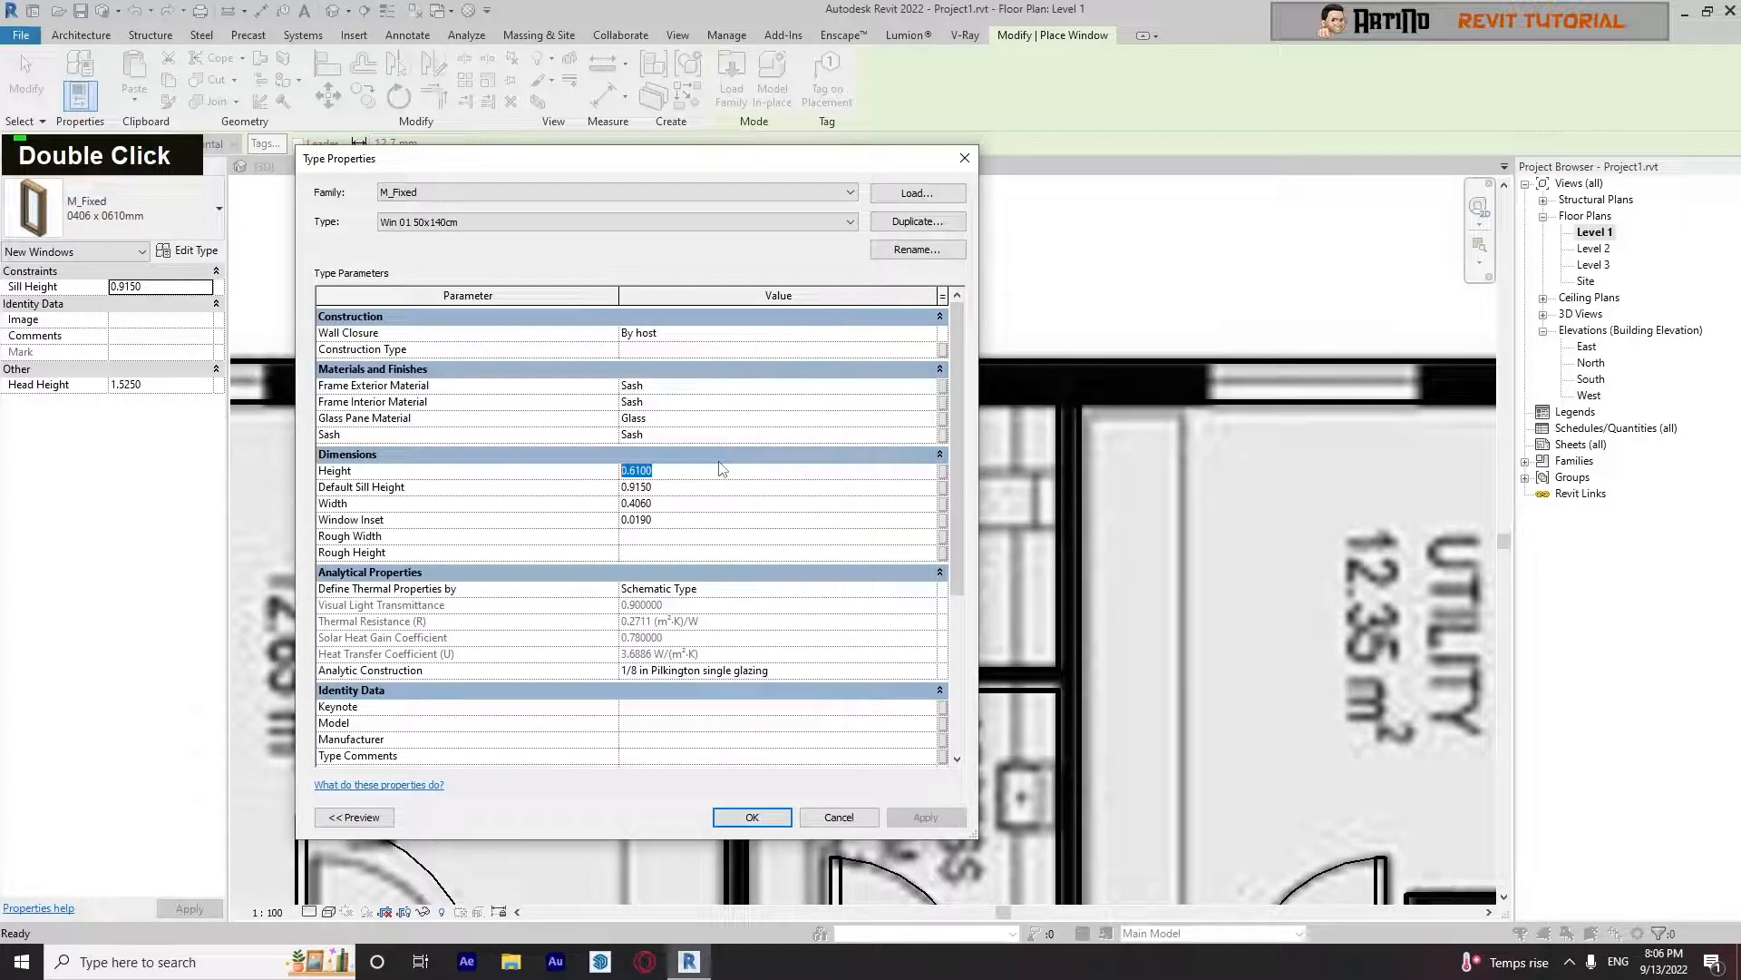
{"action": "type", "text": "1.4"}
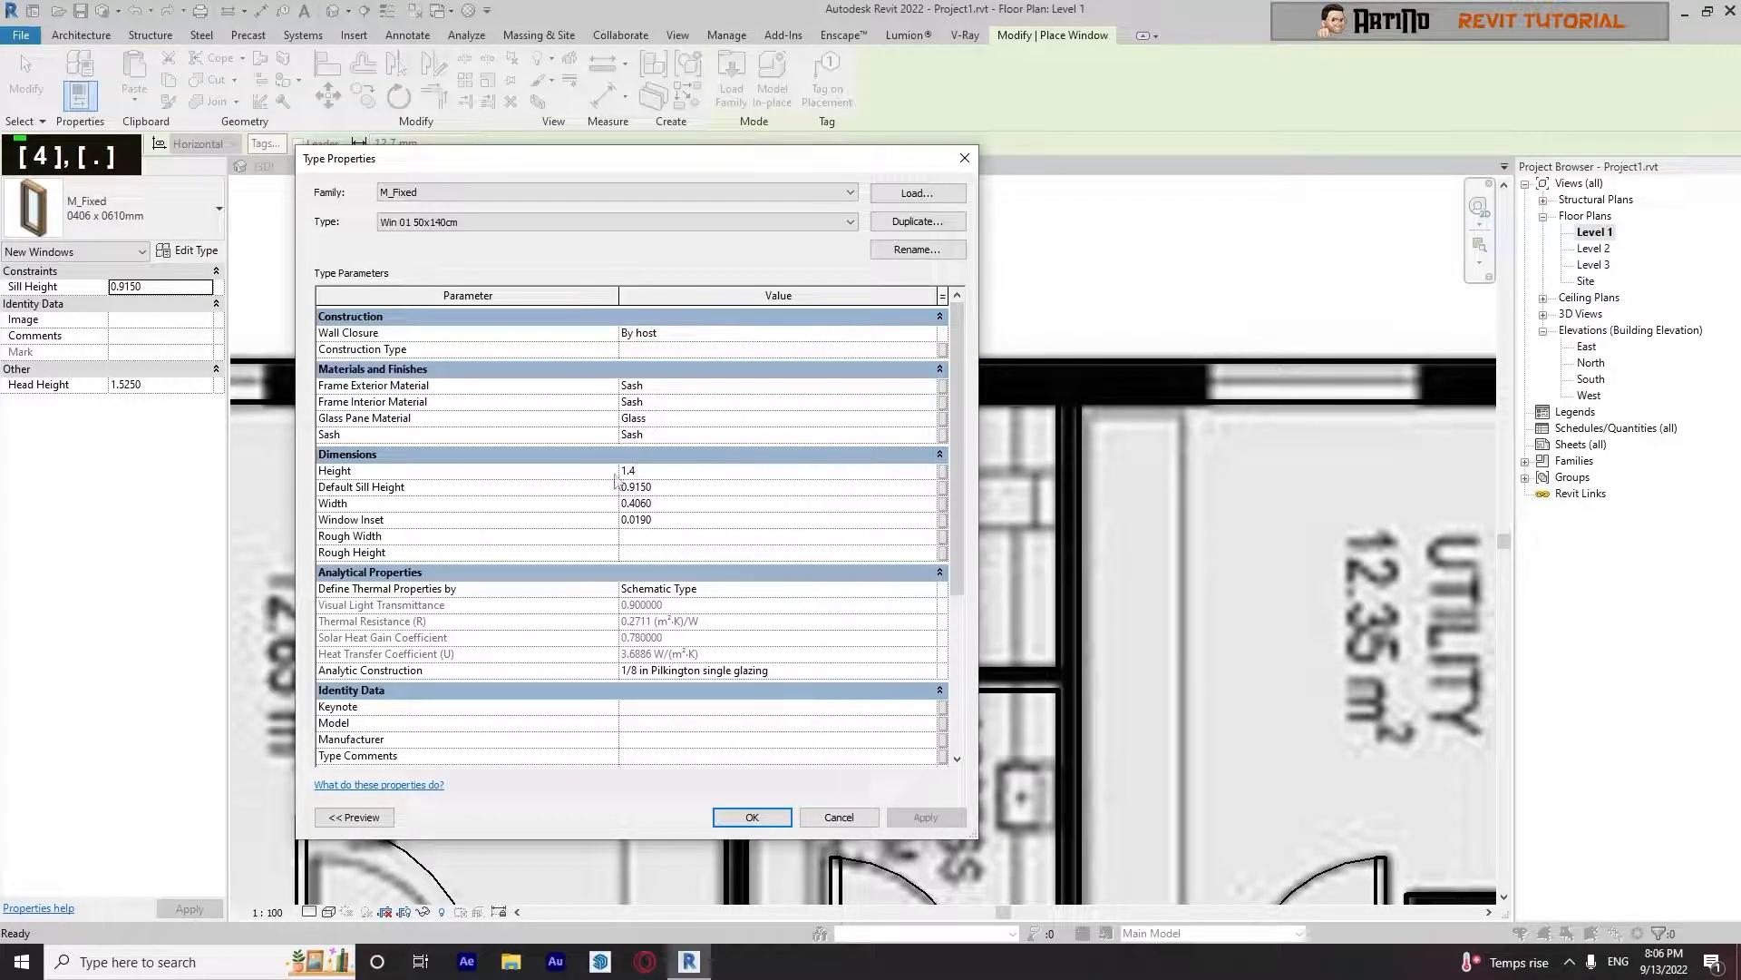
{"action": "double_click", "coordinate": [663, 503]}
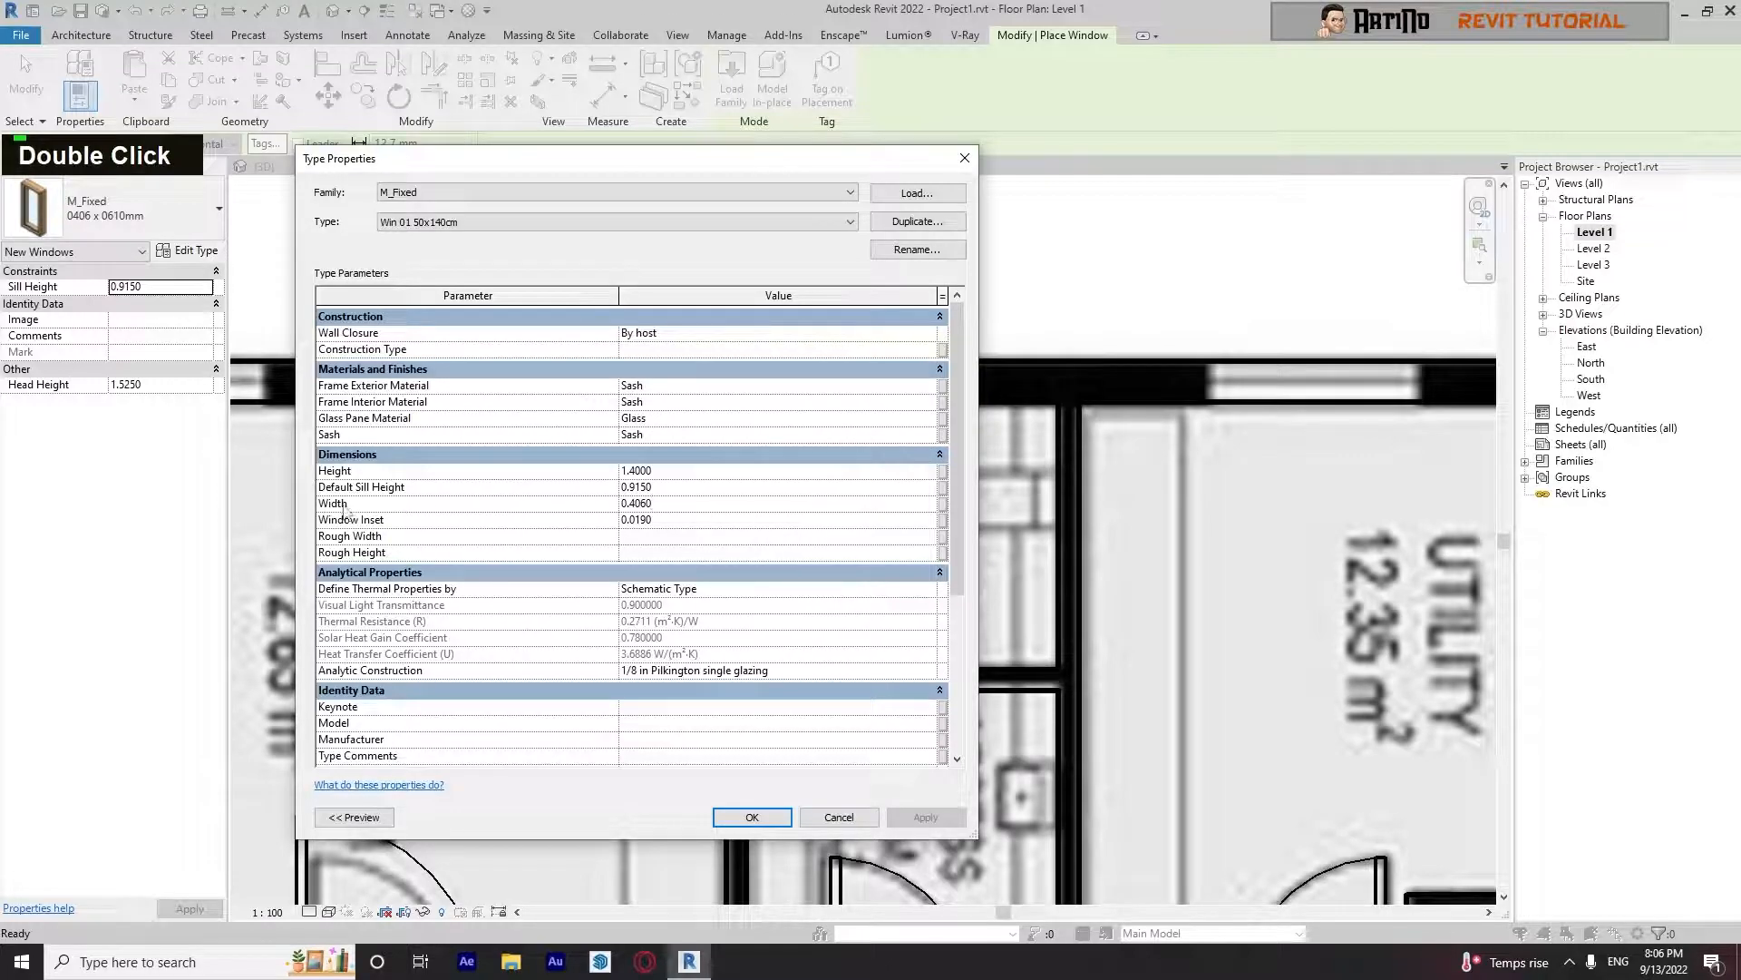
{"action": "double_click", "coordinate": [666, 504]}
{"action": "type", "text": ".5"}
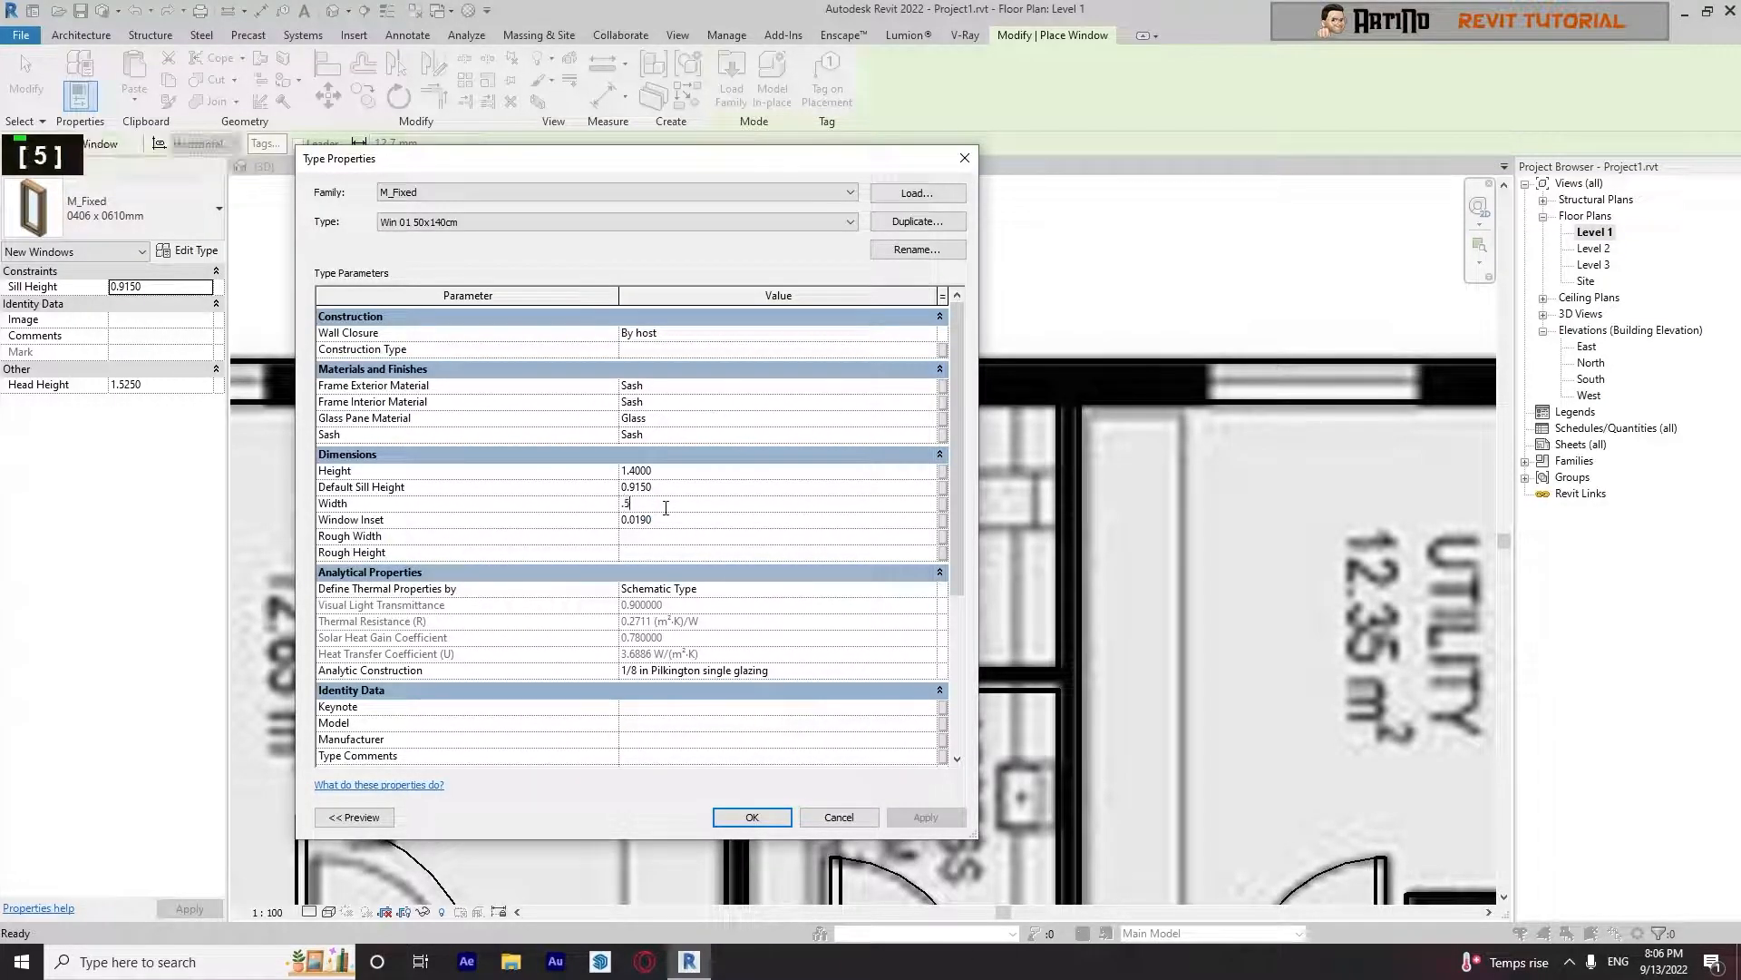
{"action": "left_click", "coordinate": [752, 818]}
Place Win 01 50x140cm windows in the WC opening and the study room's small opening along the upper exterior wall
{"action": "scroll", "coordinate": [877, 418], "scroll_direction": "up", "scroll_amount": 4}
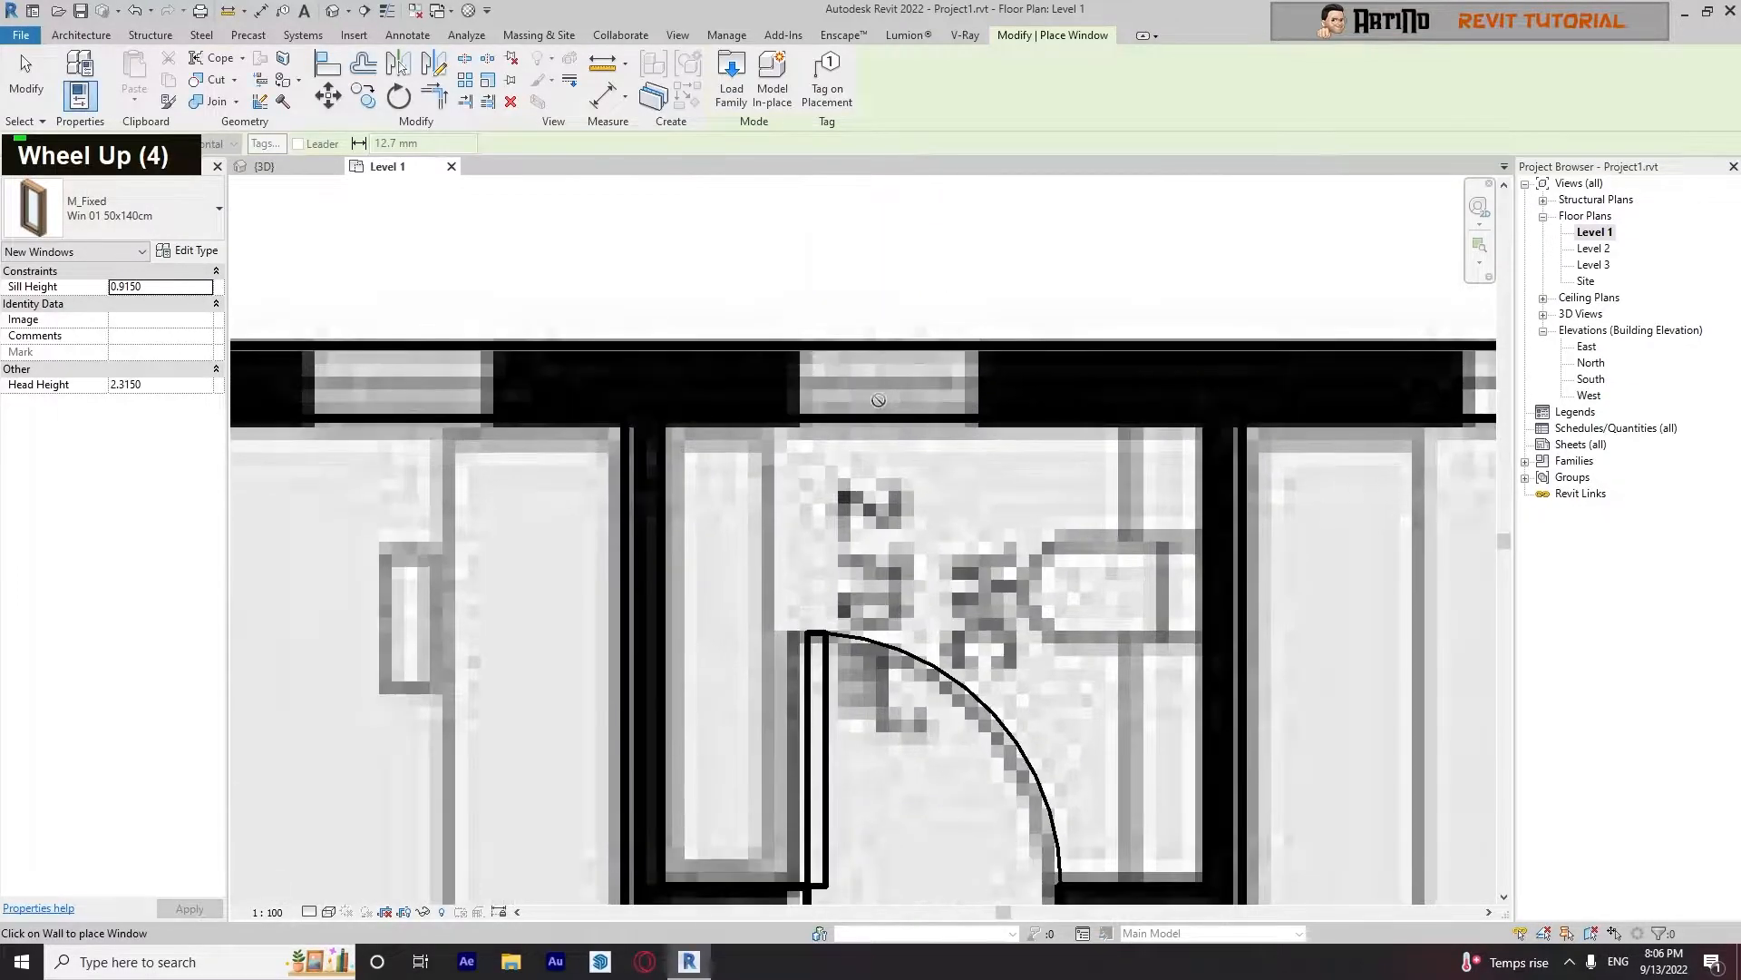
{"action": "left_click", "coordinate": [888, 420]}
{"action": "scroll", "coordinate": [871, 419], "scroll_direction": "down", "scroll_amount": 7}
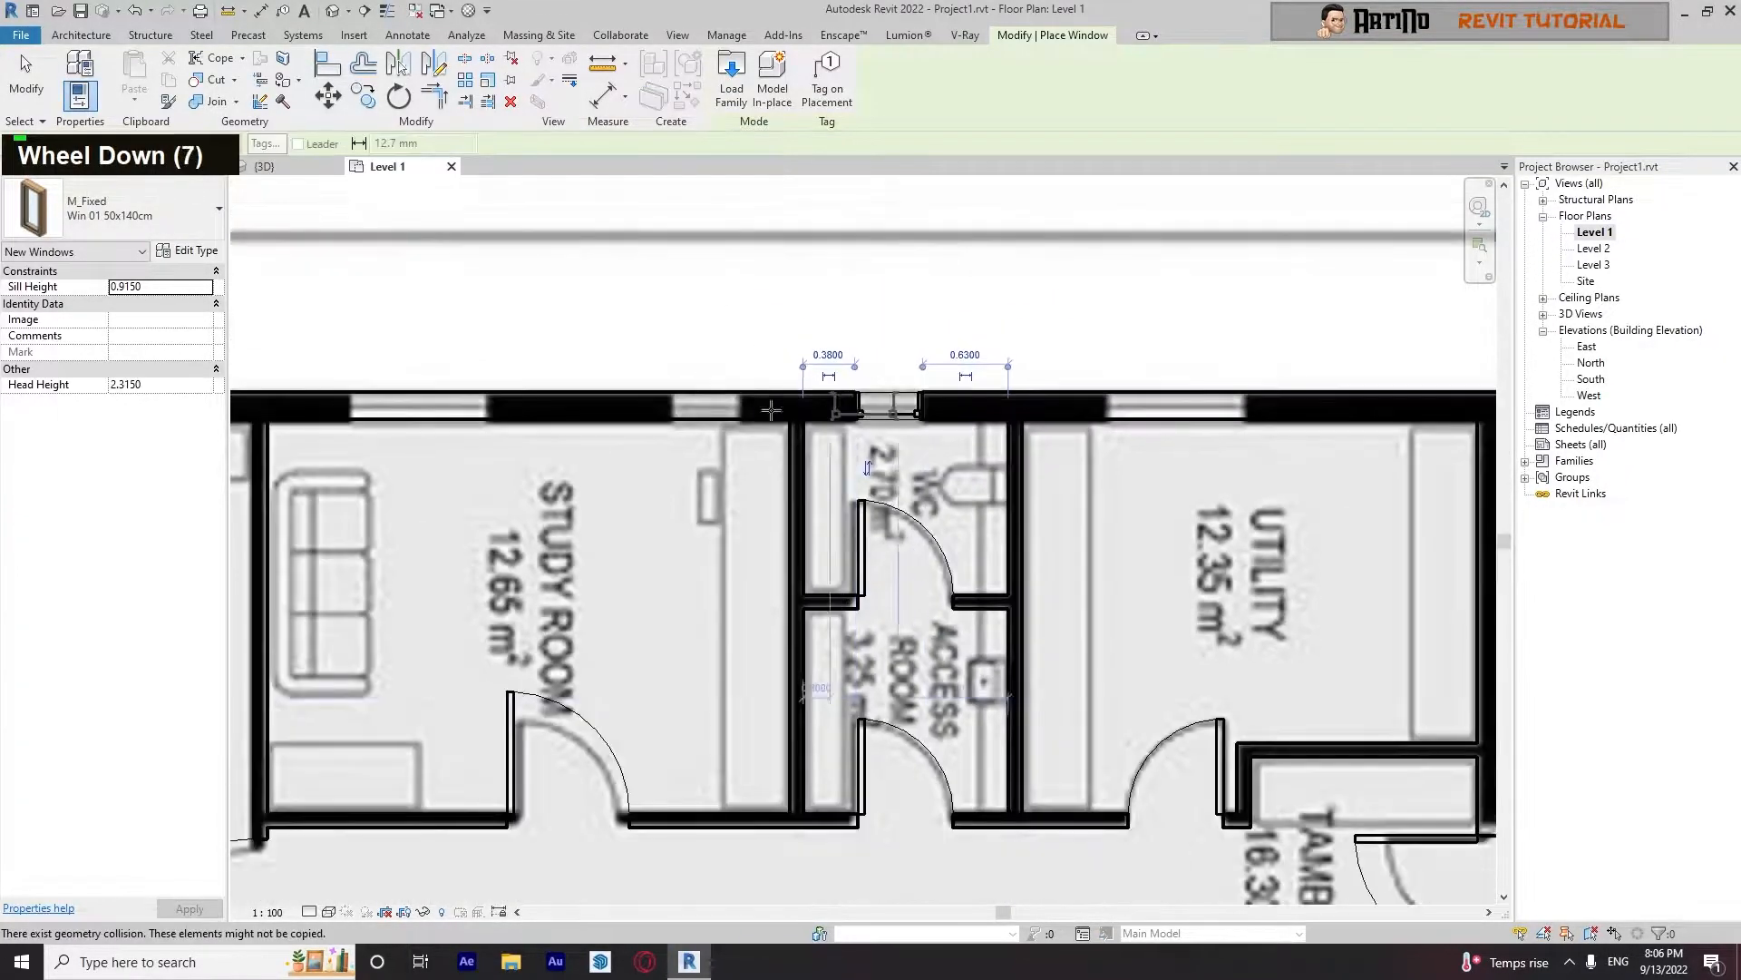
{"action": "scroll", "coordinate": [730, 419], "scroll_direction": "up", "scroll_amount": 4}
{"action": "scroll", "coordinate": [730, 419], "scroll_direction": "down", "scroll_amount": 7}
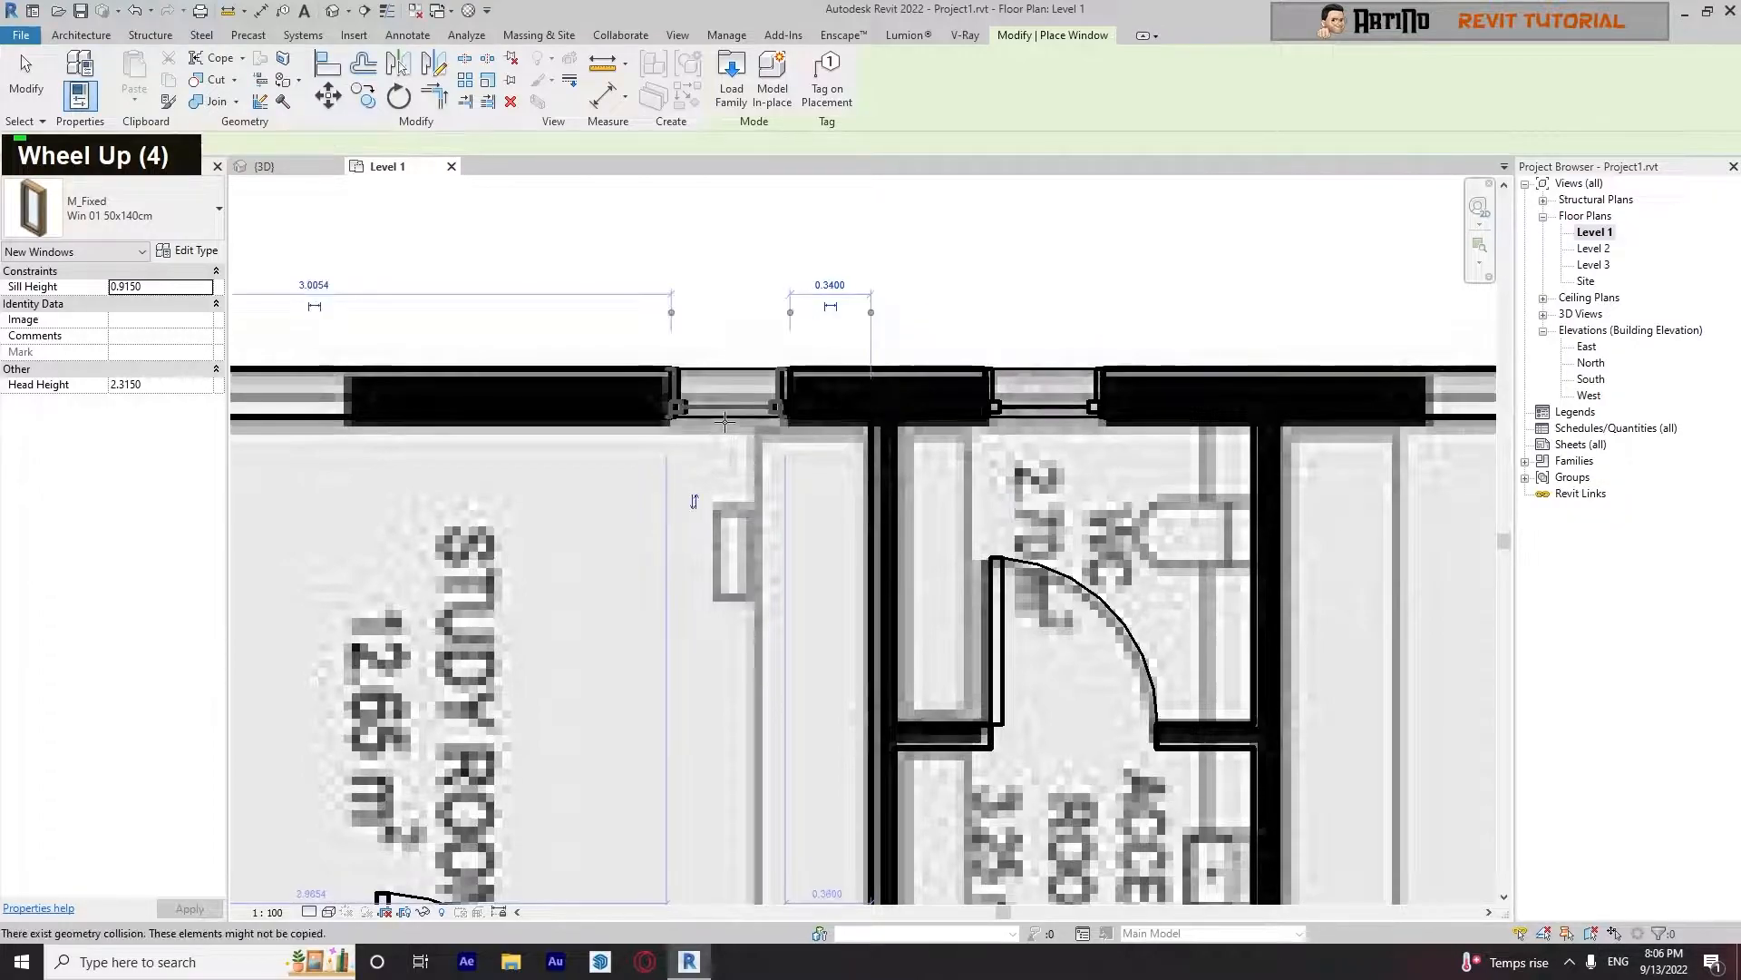
Examine the floor plans for further window openings up to the utility room's, and end window placement
{"action": "middle_click_drag", "start_coordinate": [673, 204], "coordinate": [1017, 246]}
{"action": "scroll", "coordinate": [843, 291], "scroll_direction": "down", "scroll_amount": 2}
{"action": "middle_click_drag", "start_coordinate": [861, 453], "coordinate": [861, 362]}
{"action": "scroll", "coordinate": [862, 408], "scroll_direction": "up", "scroll_amount": 1}
{"action": "middle_click_drag", "start_coordinate": [860, 531], "coordinate": [574, 622]}
{"action": "middle_click_drag", "start_coordinate": [997, 495], "coordinate": [1126, 585]}
{"action": "scroll", "coordinate": [1065, 334], "scroll_direction": "up", "scroll_amount": 4}
{"action": "scroll", "coordinate": [1157, 411], "scroll_direction": "up", "scroll_amount": 1}
{"action": "middle_click_drag", "start_coordinate": [1156, 411], "coordinate": [1092, 443]}
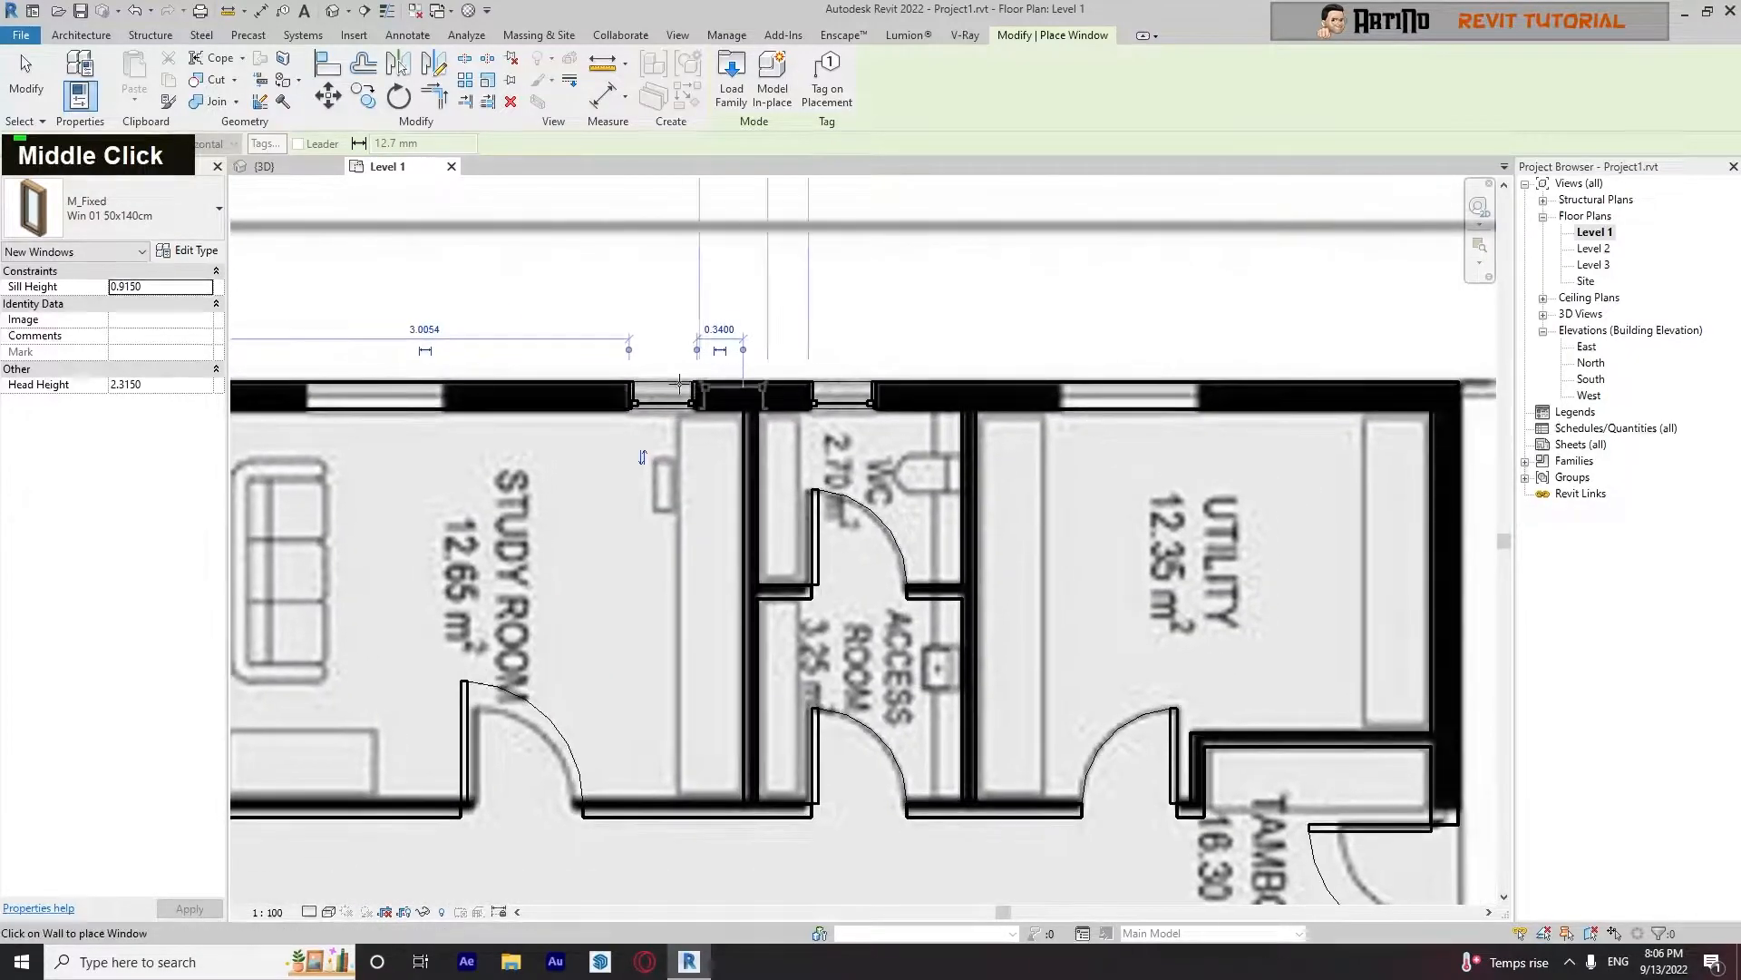
{"action": "scroll", "coordinate": [1148, 372], "scroll_direction": "up", "scroll_amount": 5}
{"action": "key", "text": "Escape"}
{"action": "key", "text": "Escape"}
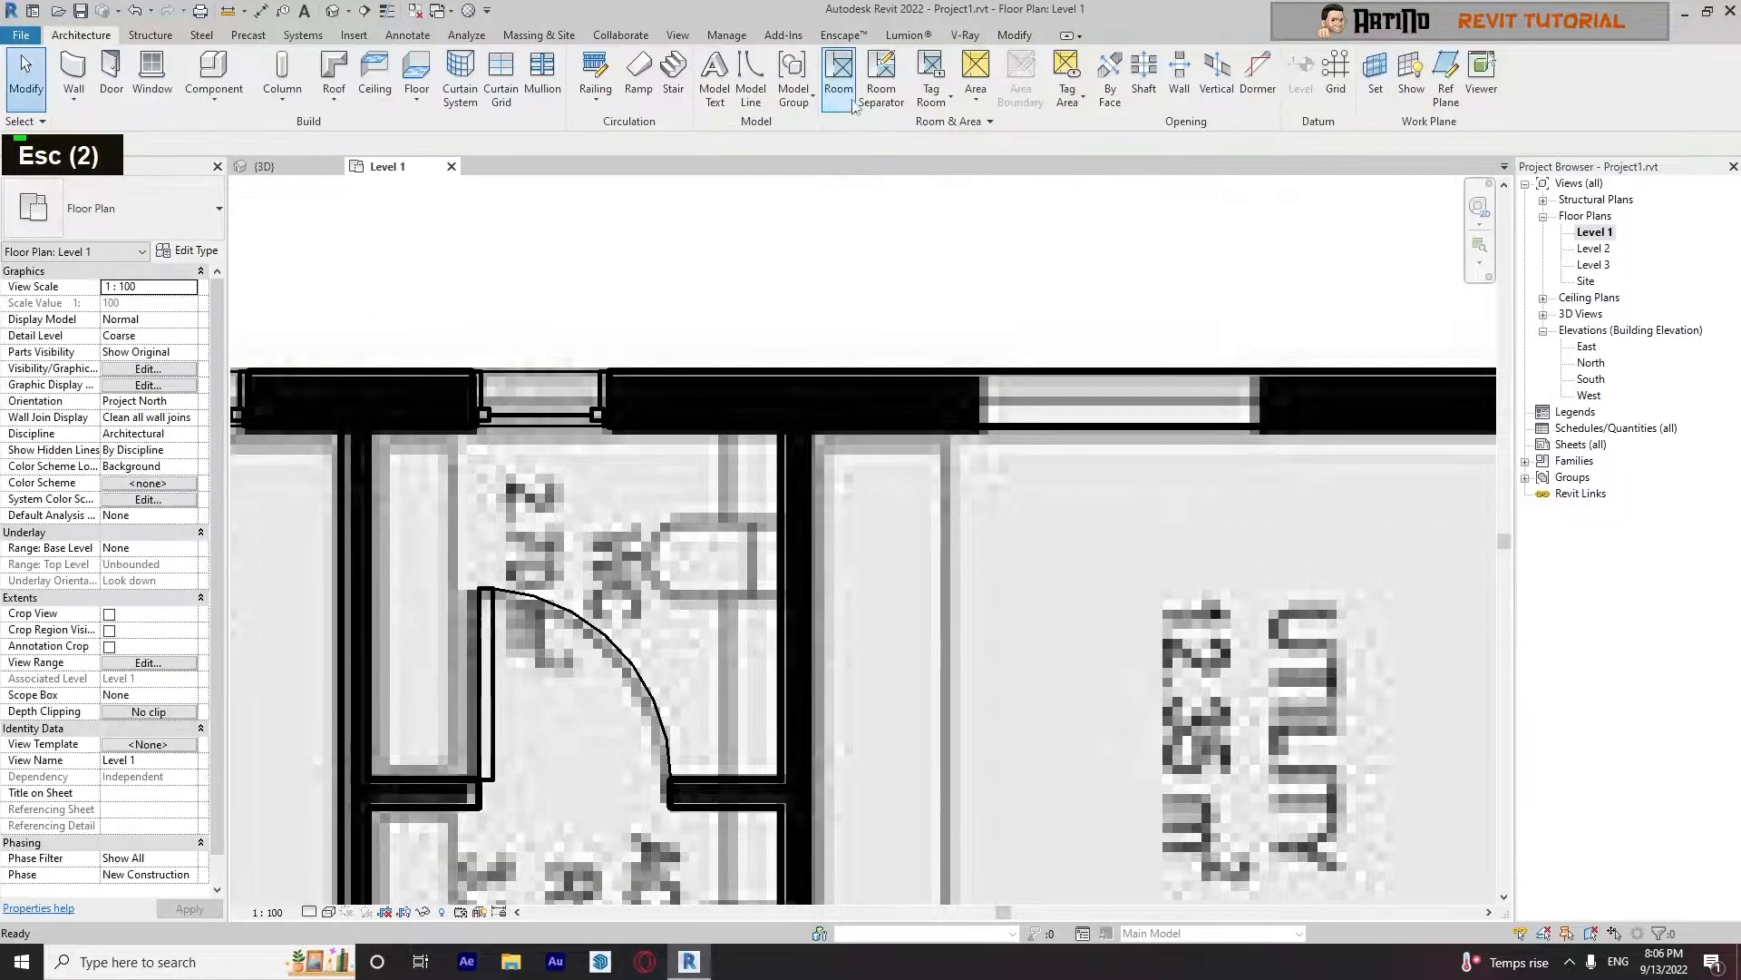
Measure the width of the utility room's window opening with a trial model line, without keeping it
{"action": "left_click", "coordinate": [789, 80]}
{"action": "scroll", "coordinate": [969, 366], "scroll_direction": "up", "scroll_amount": 2}
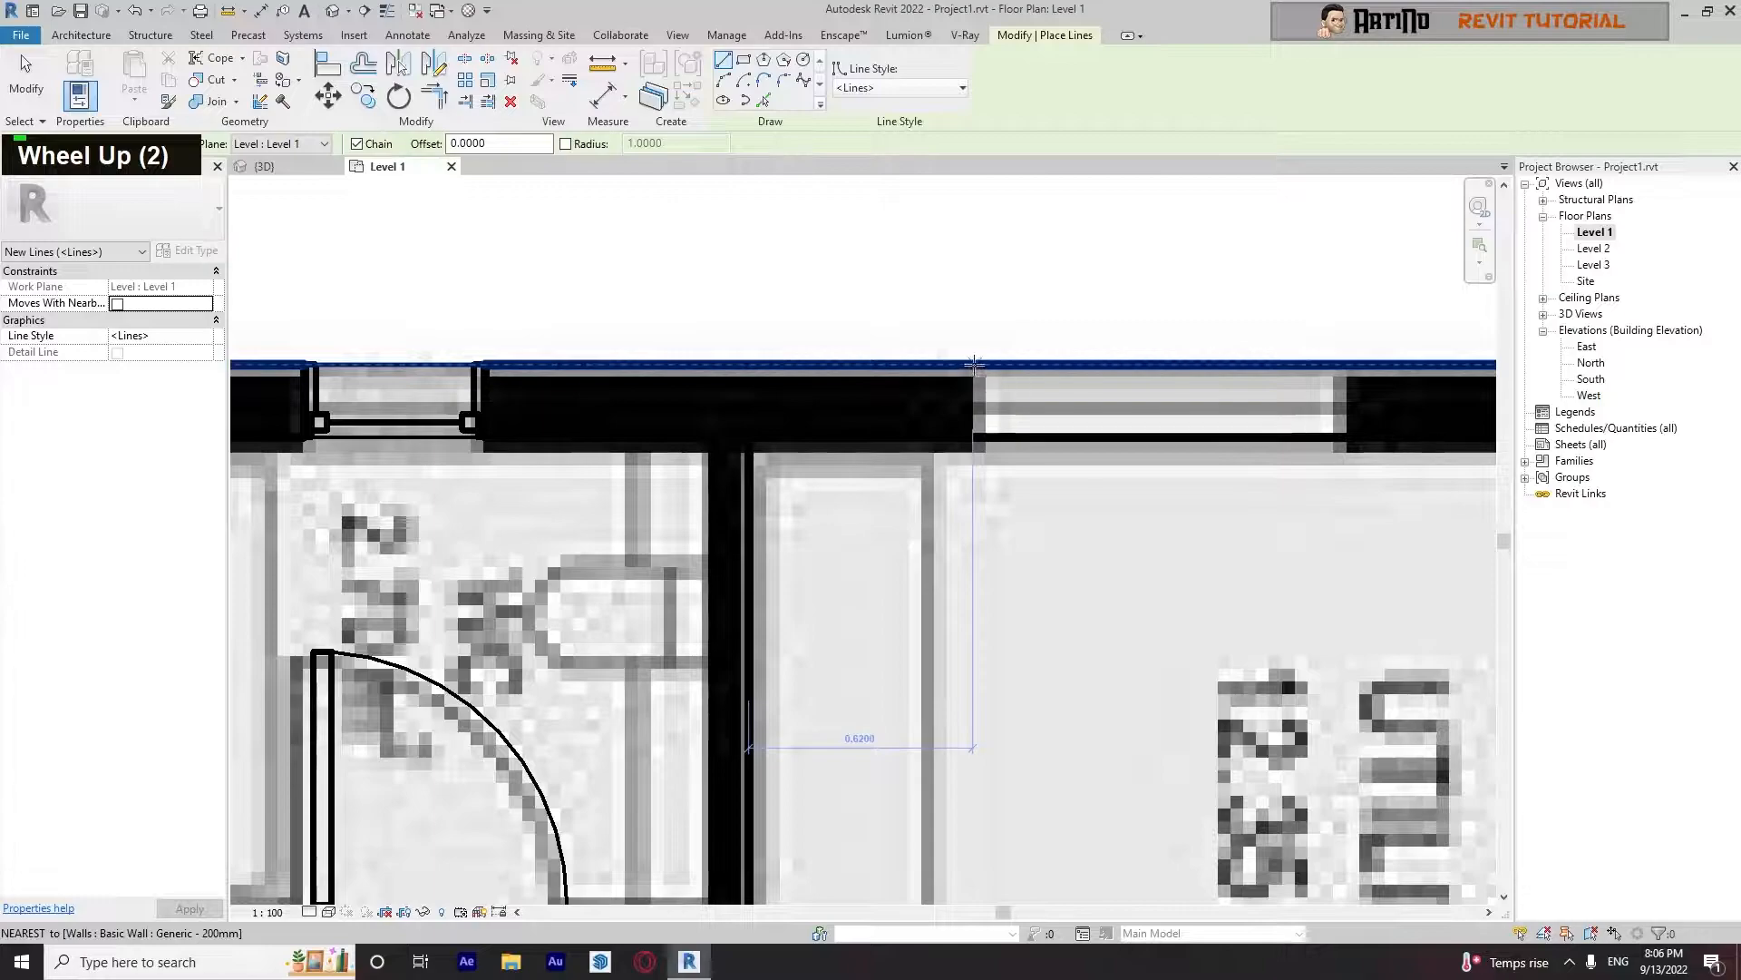
{"action": "left_click", "coordinate": [974, 366]}
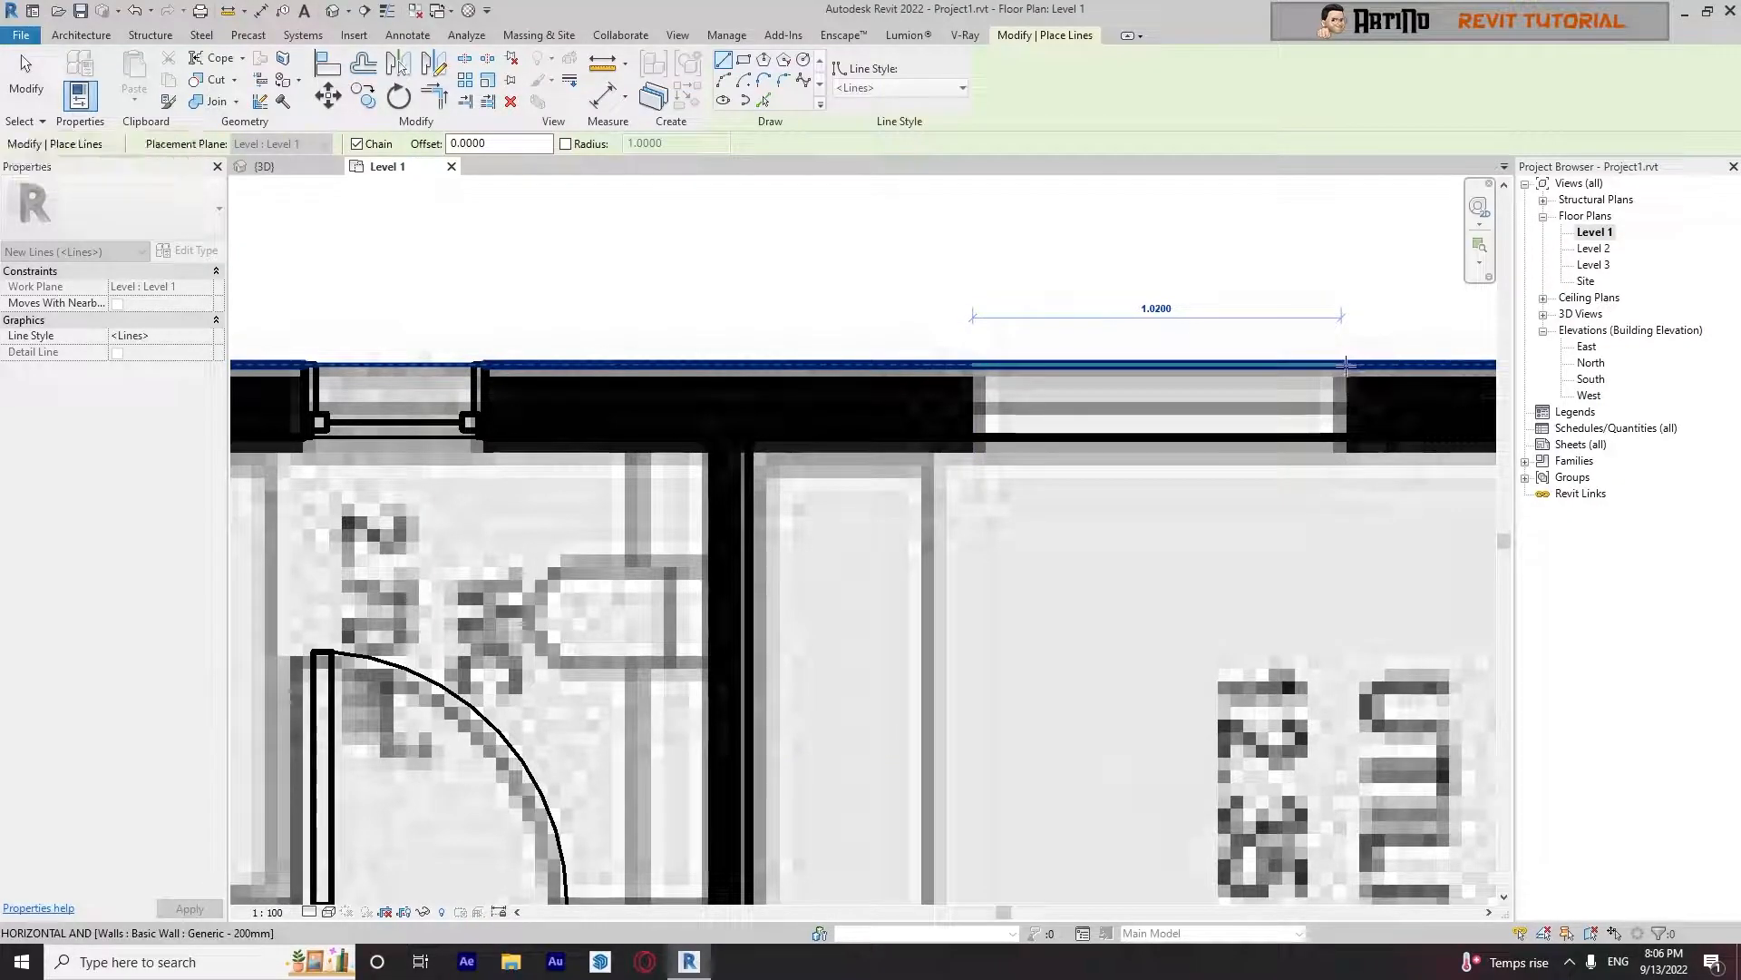
{"action": "key", "text": "Escape"}
{"action": "key", "text": "Escape"}
Start the Window command and duplicate the Win 01 50x140cm type as "Win 02 100x140cm"
{"action": "scroll", "coordinate": [782, 361], "scroll_direction": "down", "scroll_amount": 7}
{"action": "middle_click_drag", "start_coordinate": [633, 269], "coordinate": [626, 283]}
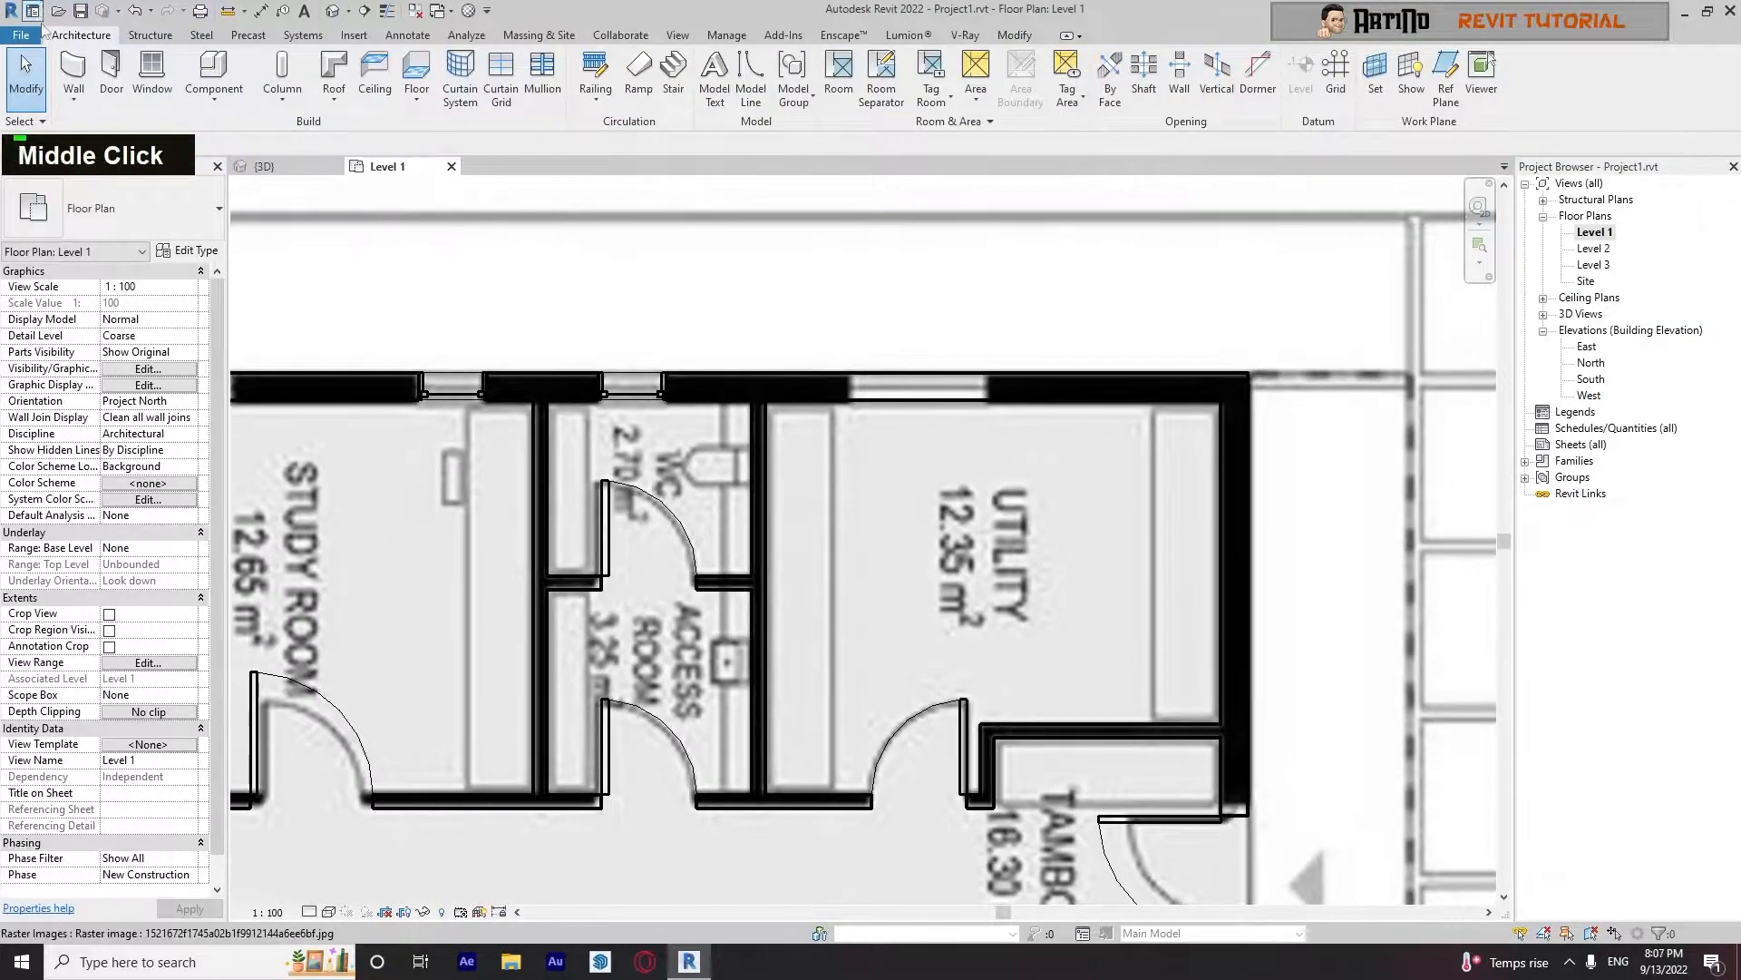
{"action": "left_click", "coordinate": [151, 72]}
{"action": "left_click", "coordinate": [183, 257]}
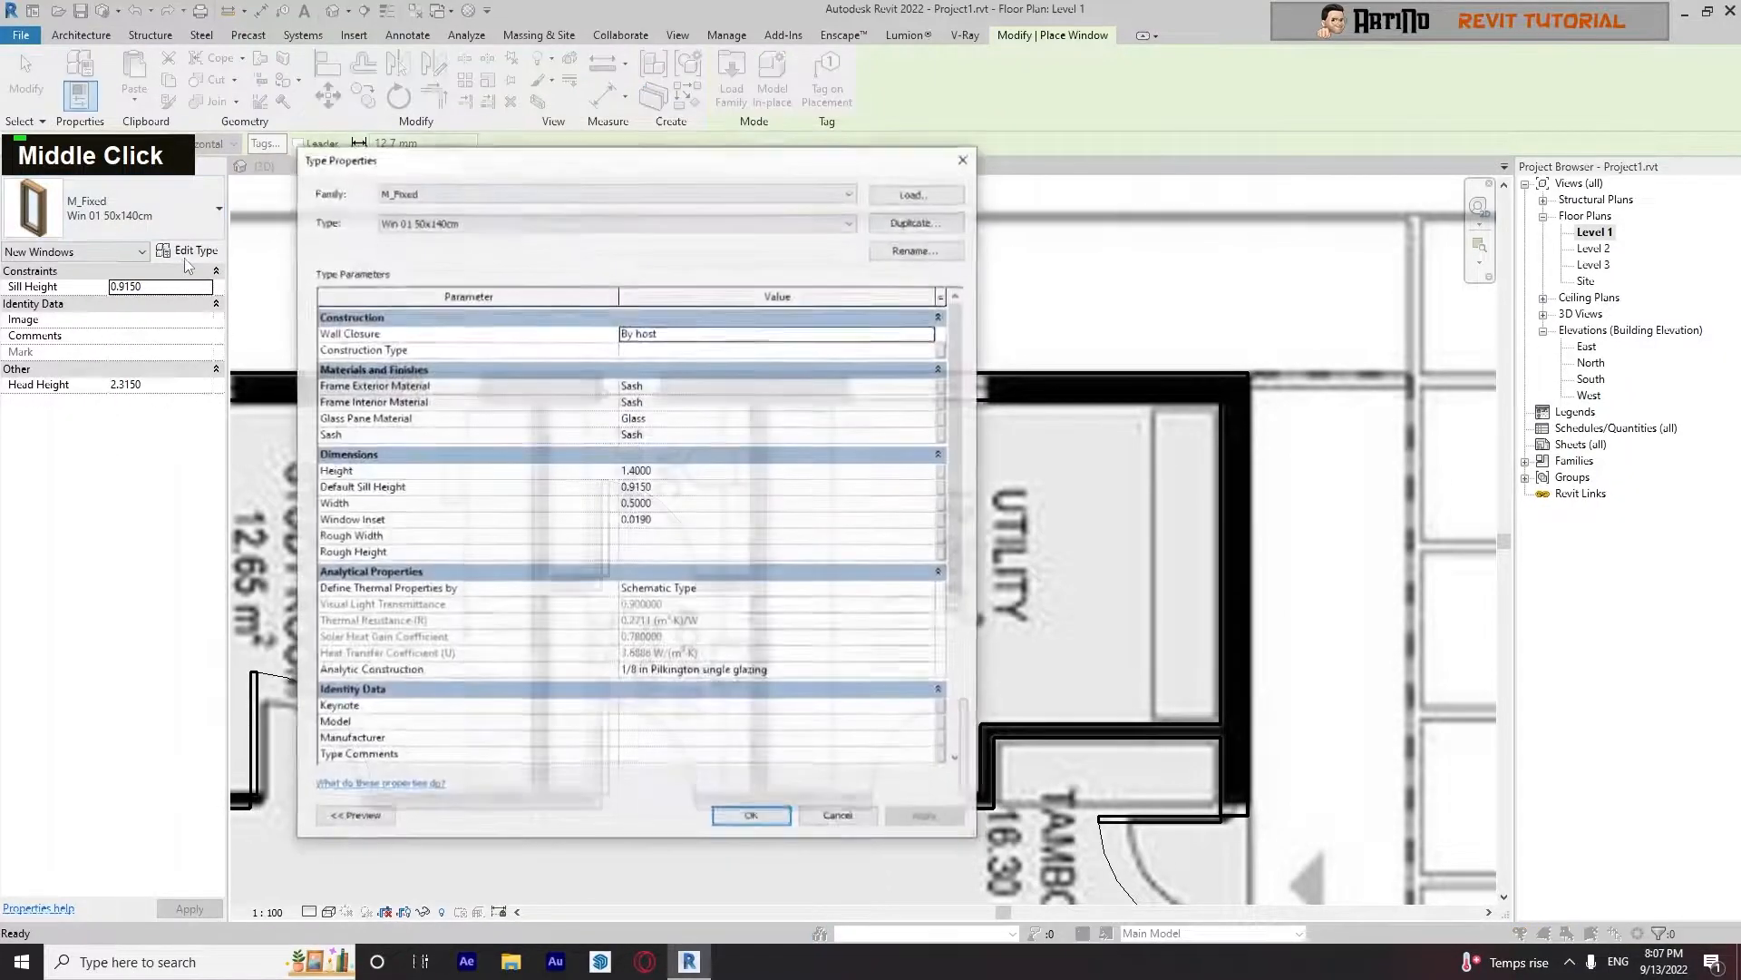
{"action": "left_click", "coordinate": [917, 223]}
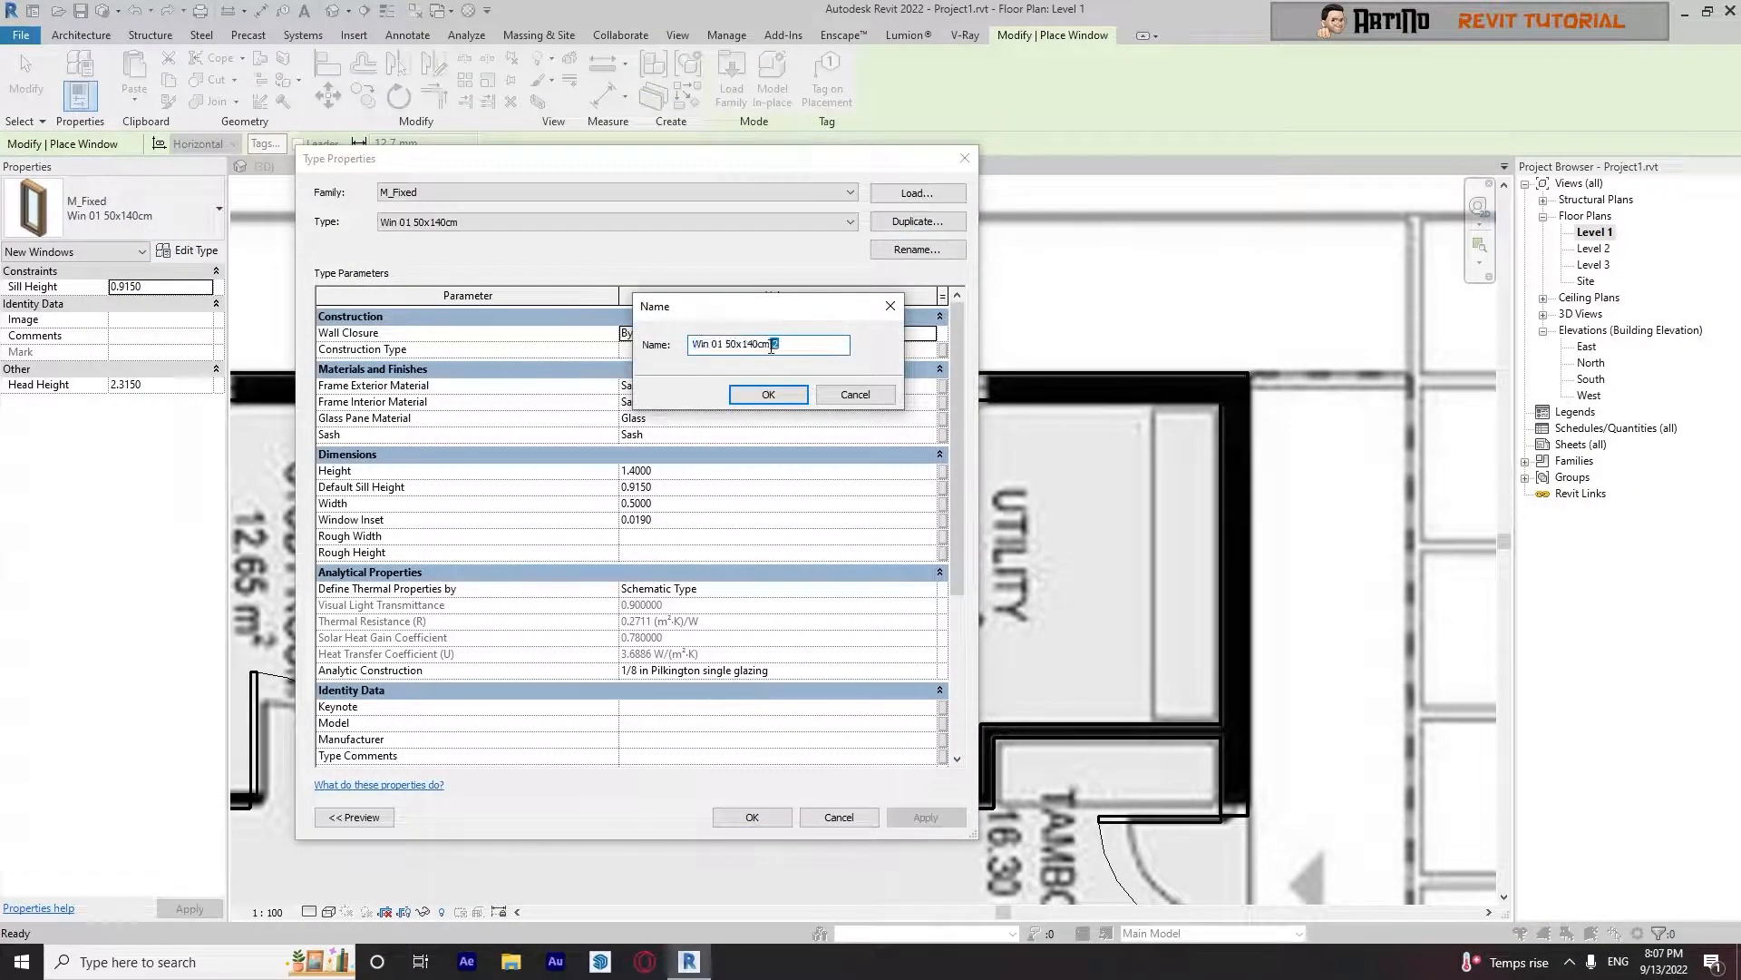
{"action": "key", "text": "BackSpace"}
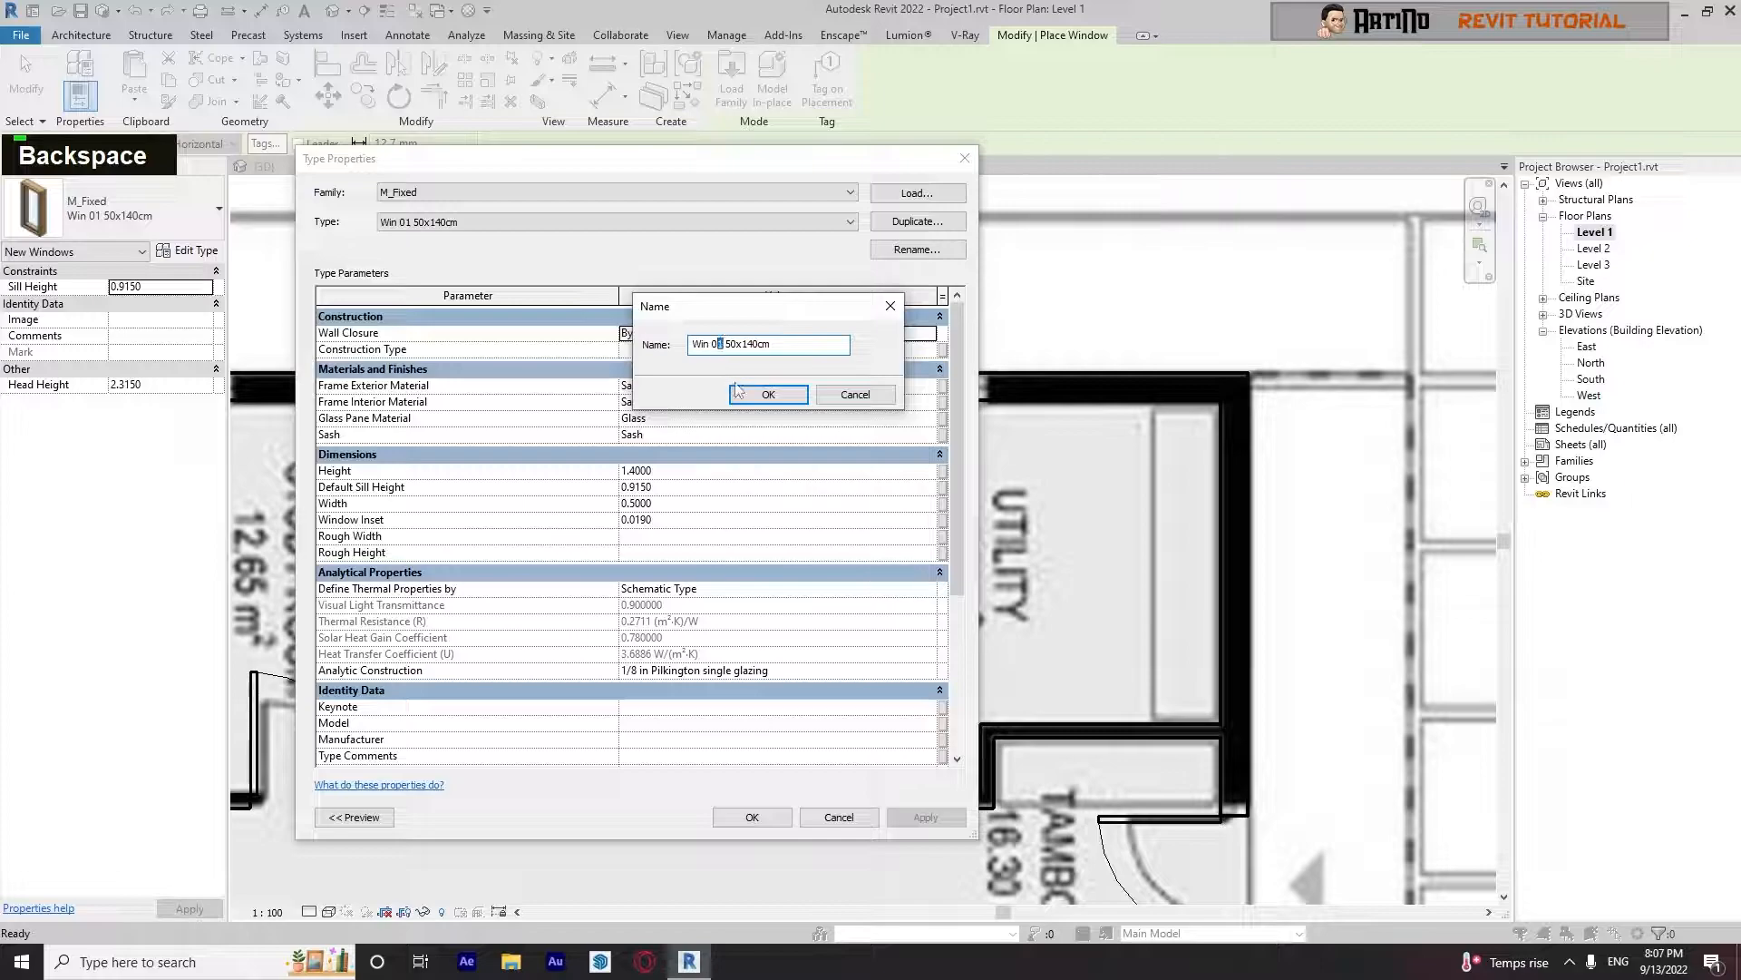
{"action": "type", "text": "2 "}
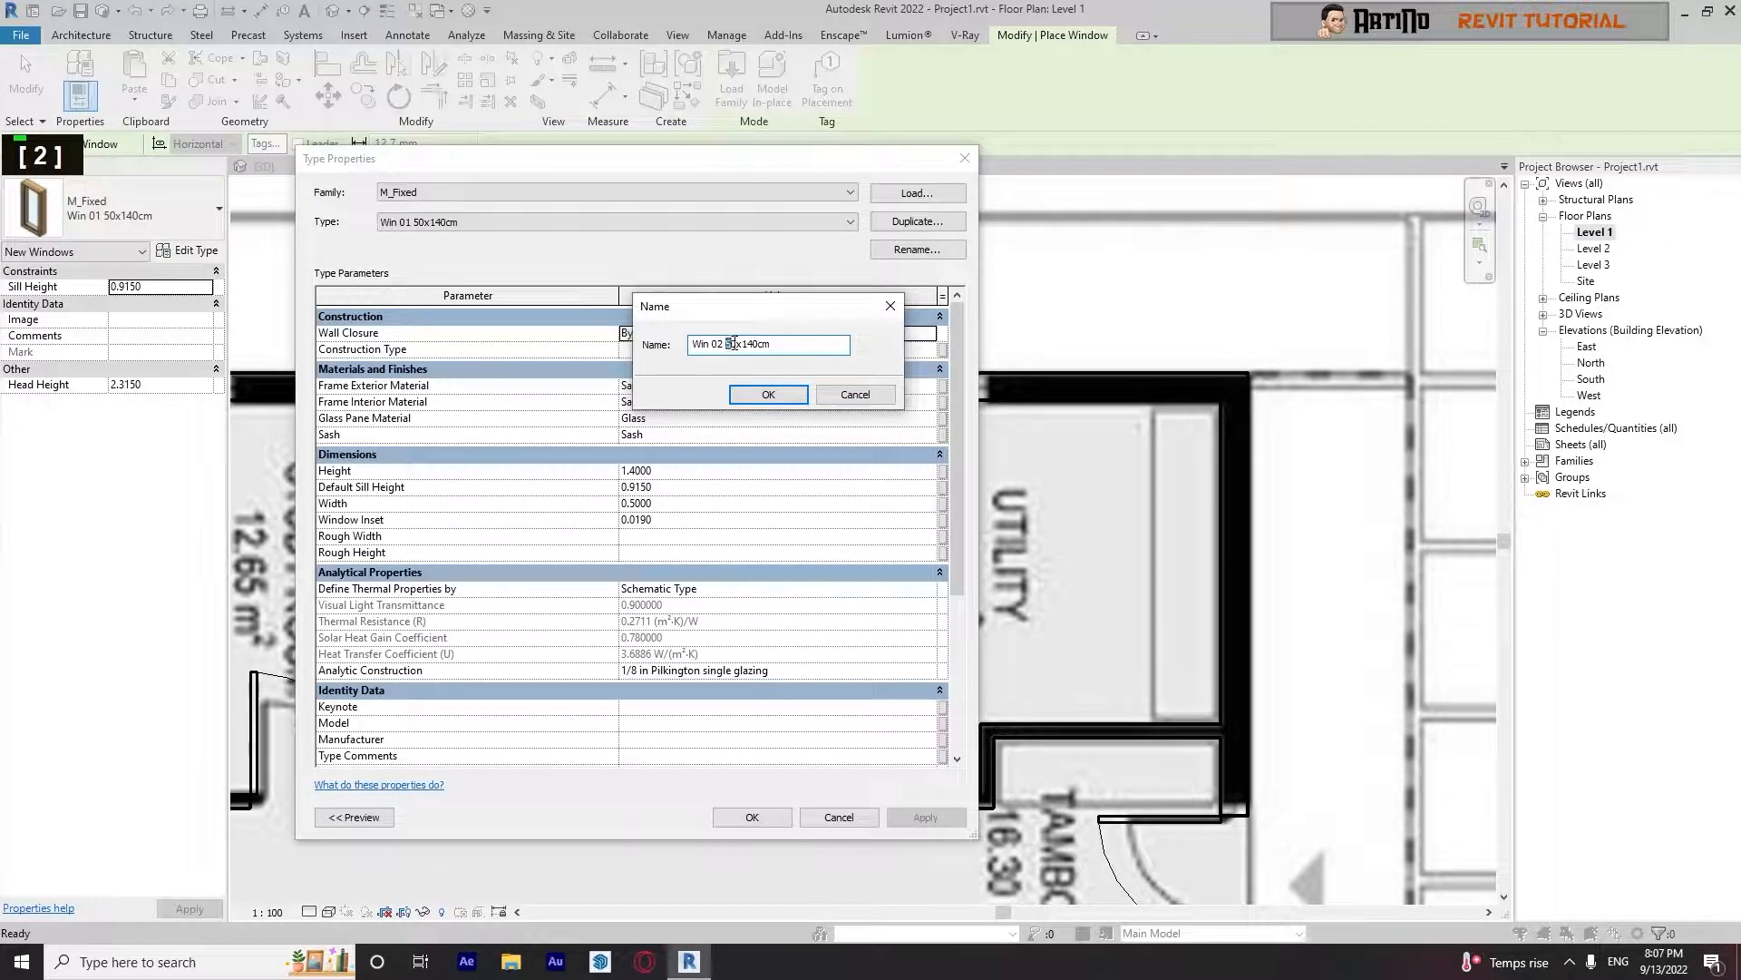
{"action": "type", "text": "100"}
{"action": "left_click", "coordinate": [796, 391]}
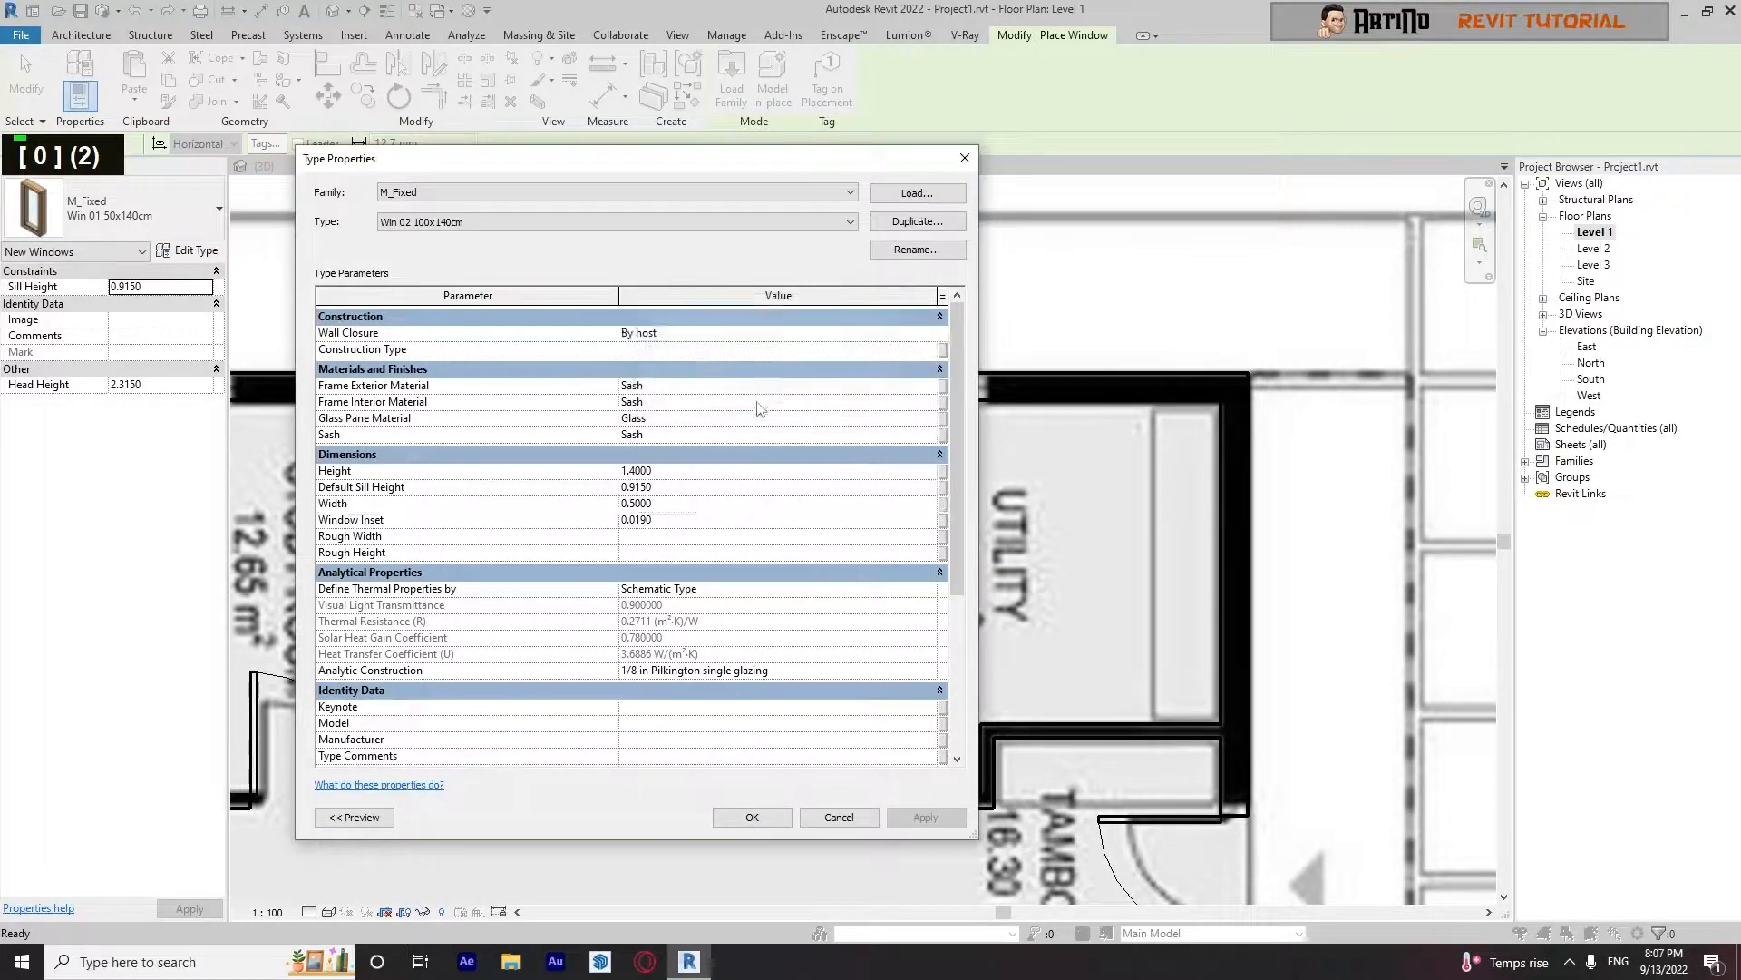
Set the width of the Win 02 100x140cm type to 1 and accept the type properties
{"action": "double_click", "coordinate": [663, 501]}
{"action": "type", "text": "1"}
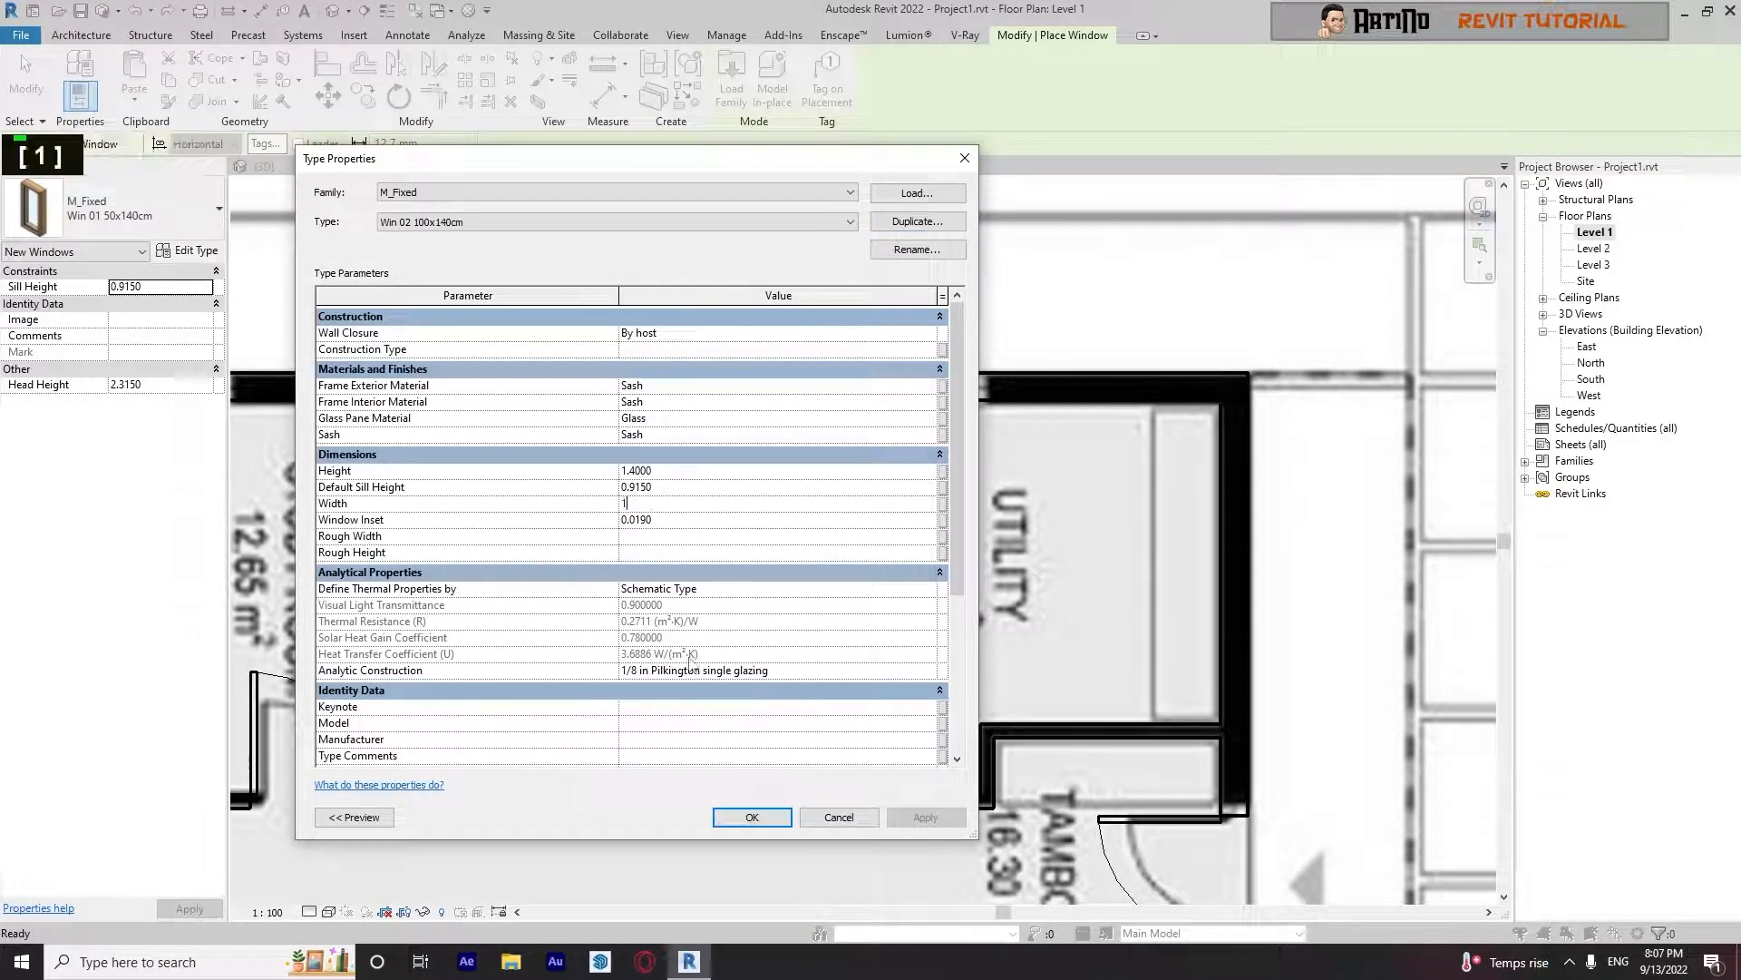
{"action": "left_click", "coordinate": [750, 816]}
Place Win 02 100x140cm windows in the exterior wall openings of the utility room and the study room
{"action": "scroll", "coordinate": [948, 397], "scroll_direction": "up", "scroll_amount": 3}
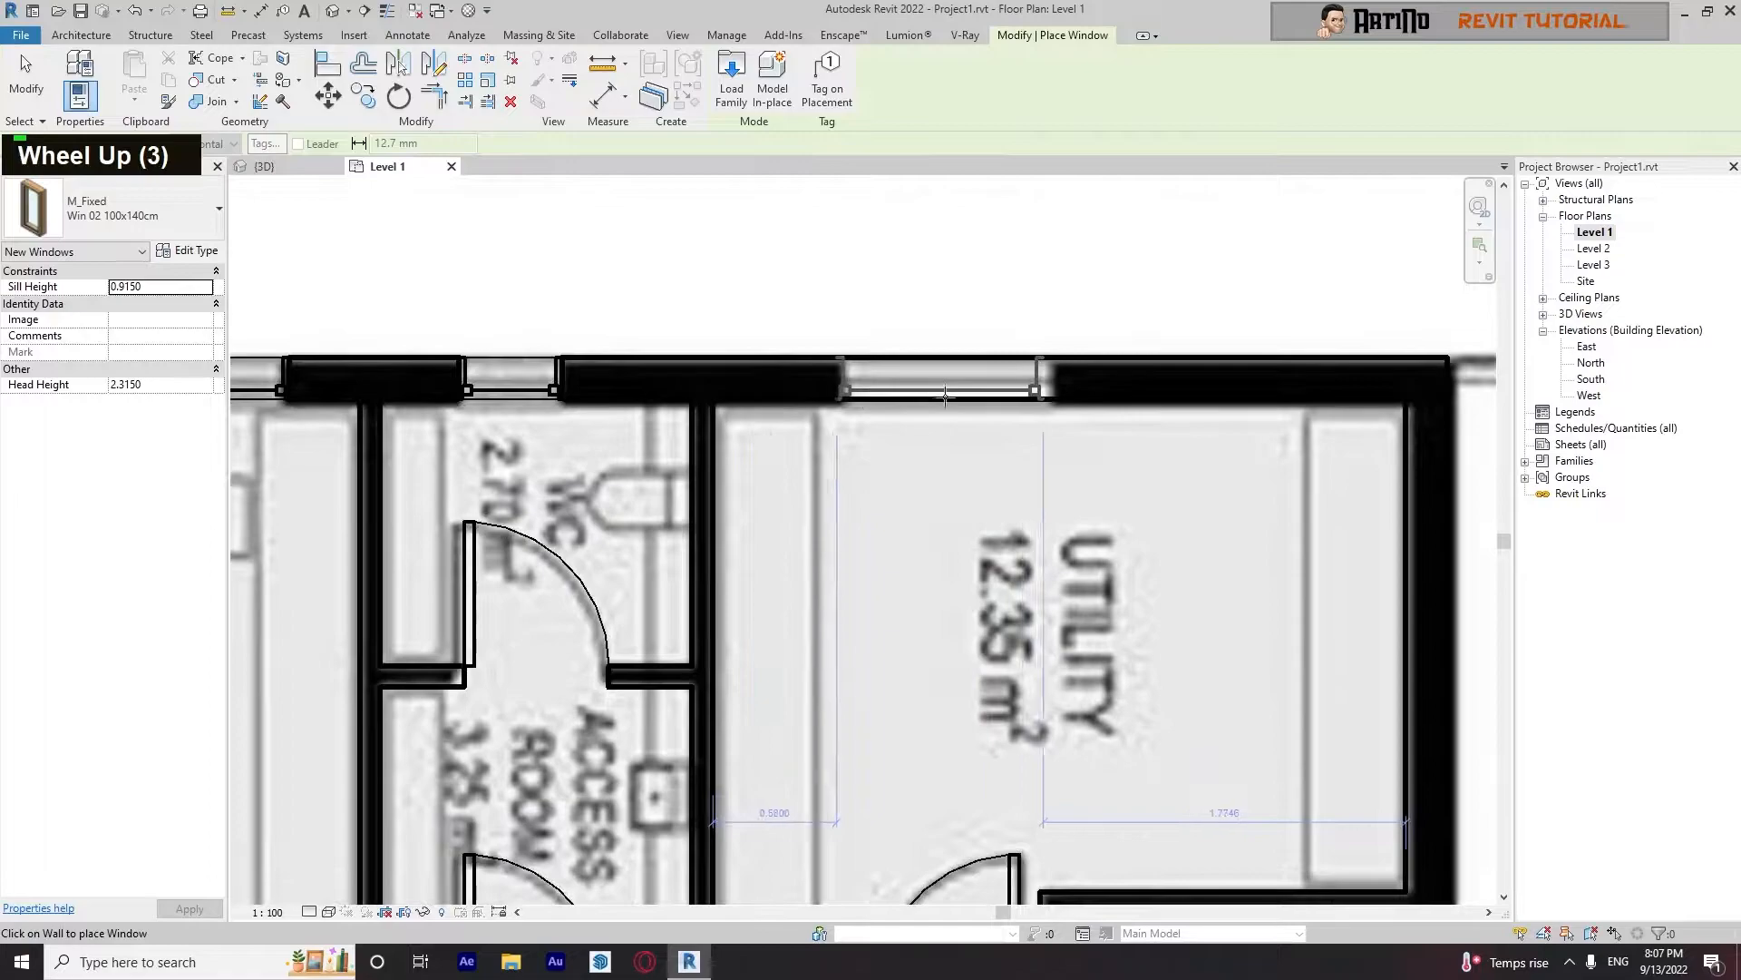
{"action": "scroll", "coordinate": [948, 396], "scroll_direction": "down", "scroll_amount": 3}
{"action": "middle_click_drag", "start_coordinate": [580, 381], "coordinate": [905, 375]}
{"action": "scroll", "coordinate": [905, 375], "scroll_direction": "up", "scroll_amount": 3}
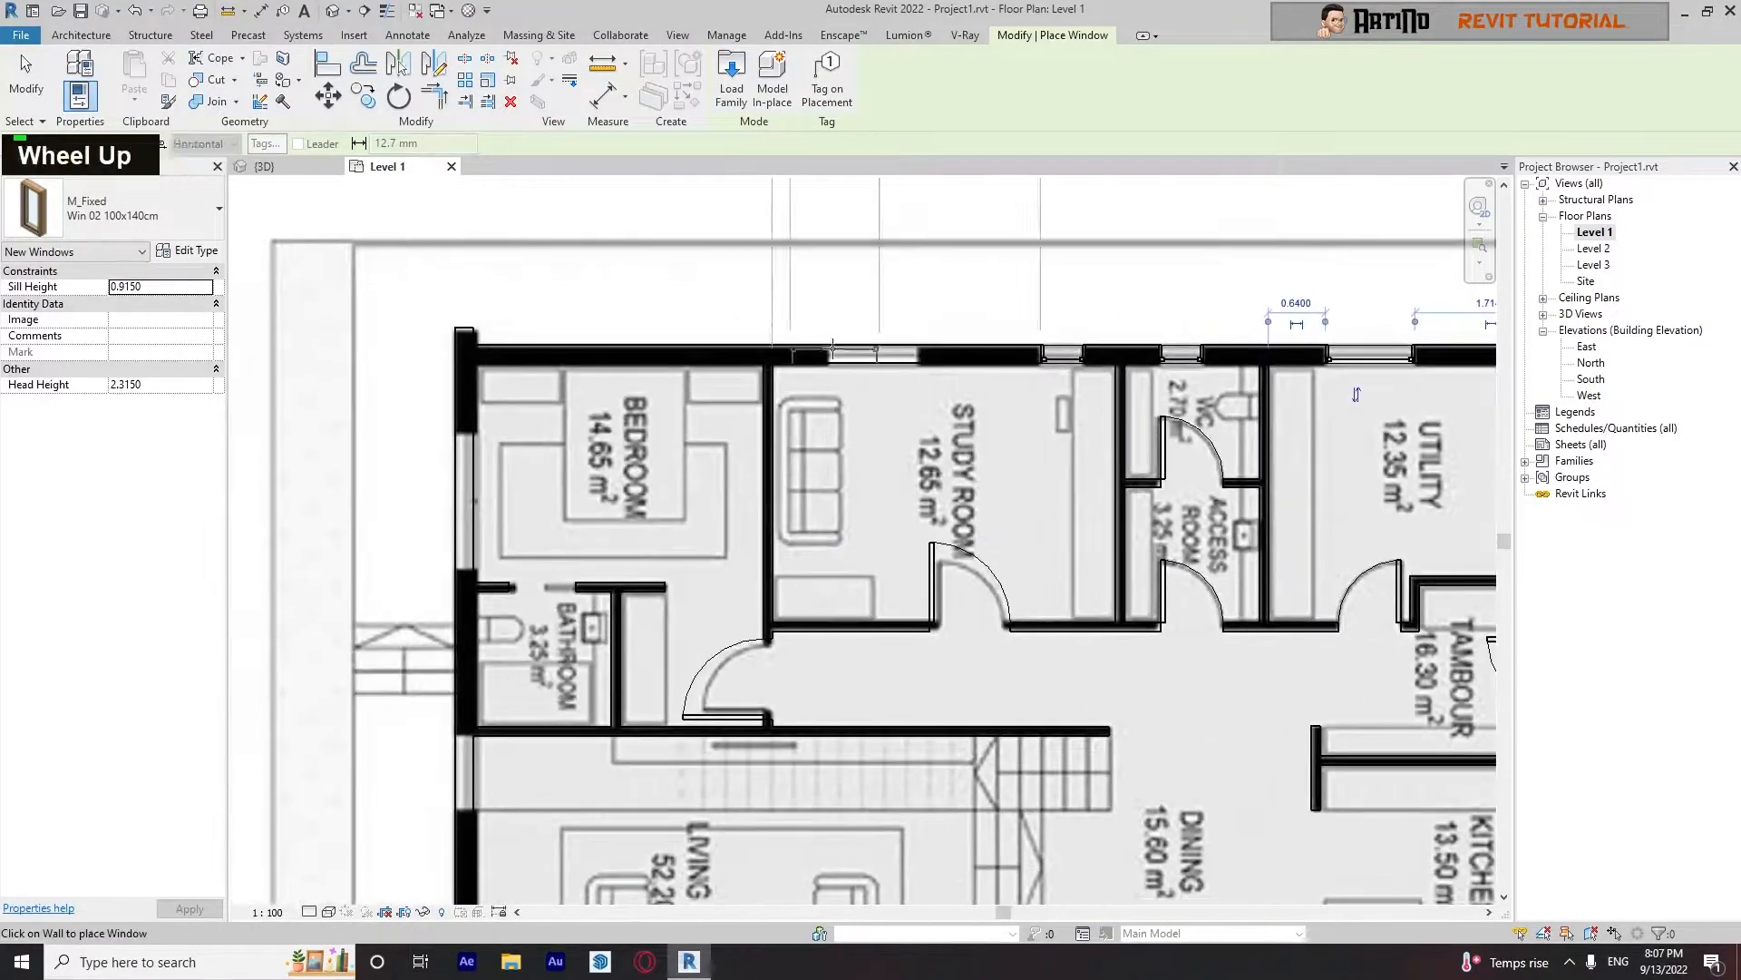
{"action": "left_click", "coordinate": [891, 372]}
End window placement and measure the width of the bedroom's window opening with a trial model line, without keeping it
{"action": "scroll", "coordinate": [843, 451], "scroll_direction": "down", "scroll_amount": 3}
{"action": "middle_click_drag", "start_coordinate": [844, 451], "coordinate": [901, 416]}
{"action": "scroll", "coordinate": [608, 599], "scroll_direction": "up", "scroll_amount": 8}
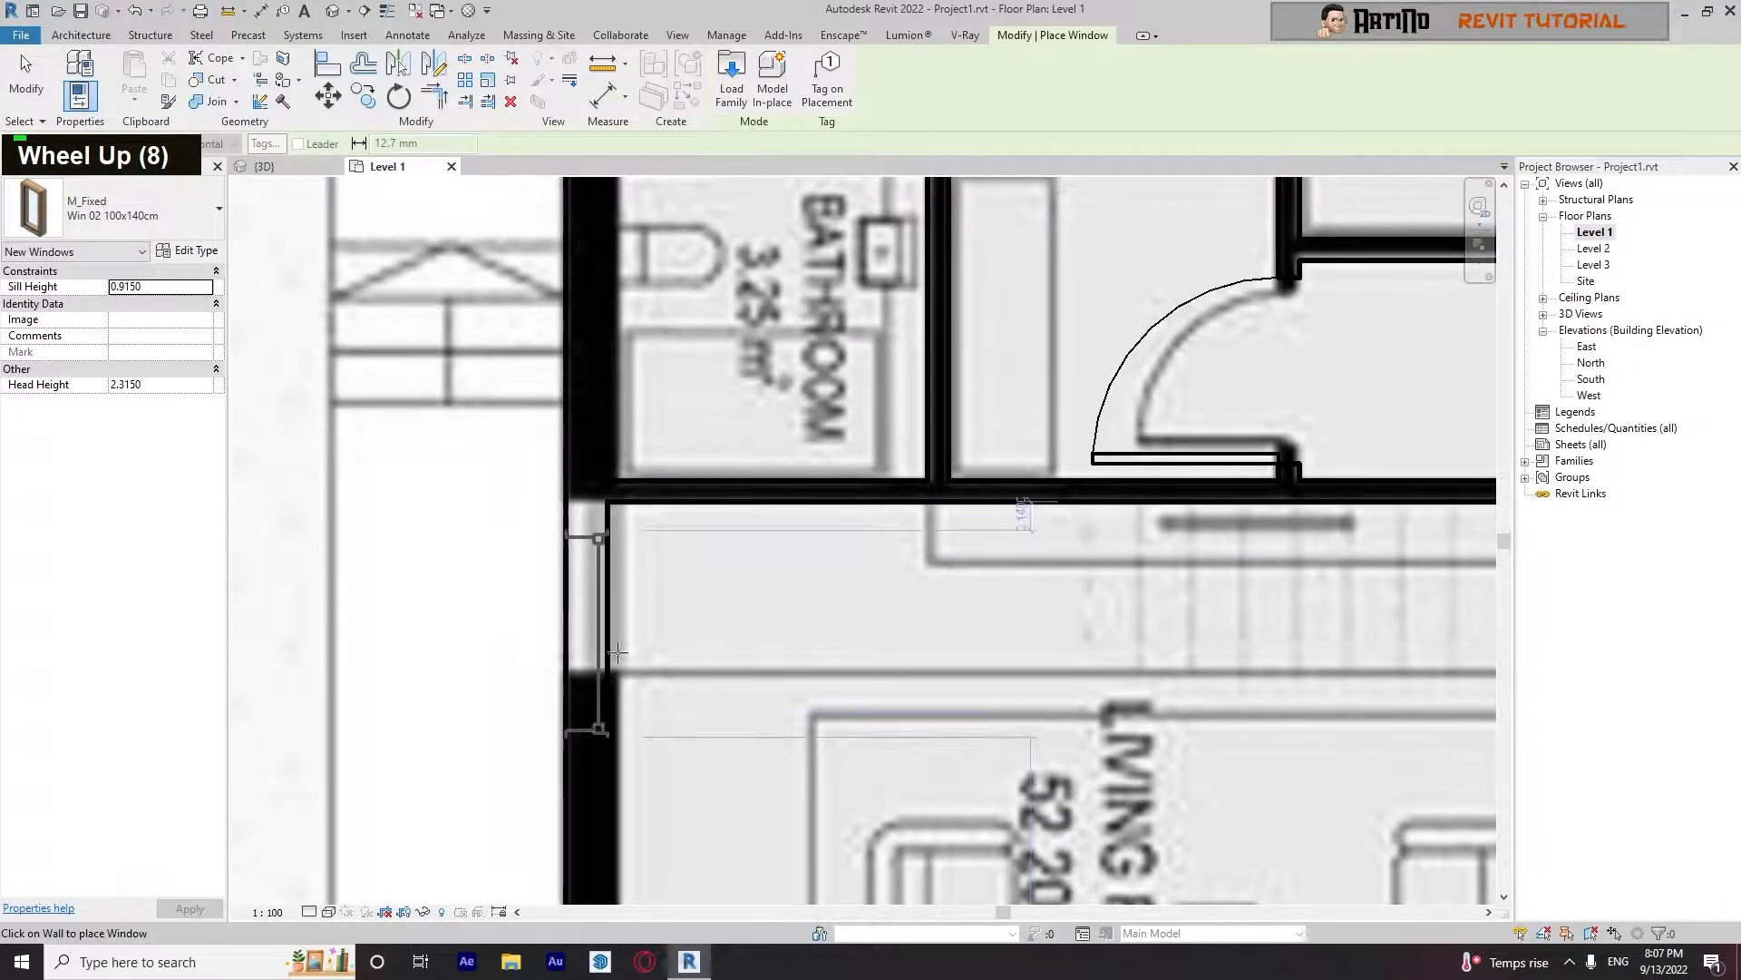
{"action": "scroll", "coordinate": [585, 590], "scroll_direction": "down", "scroll_amount": 4}
{"action": "middle_click_drag", "start_coordinate": [585, 590], "coordinate": [602, 603]}
{"action": "scroll", "coordinate": [601, 603], "scroll_direction": "up", "scroll_amount": 7}
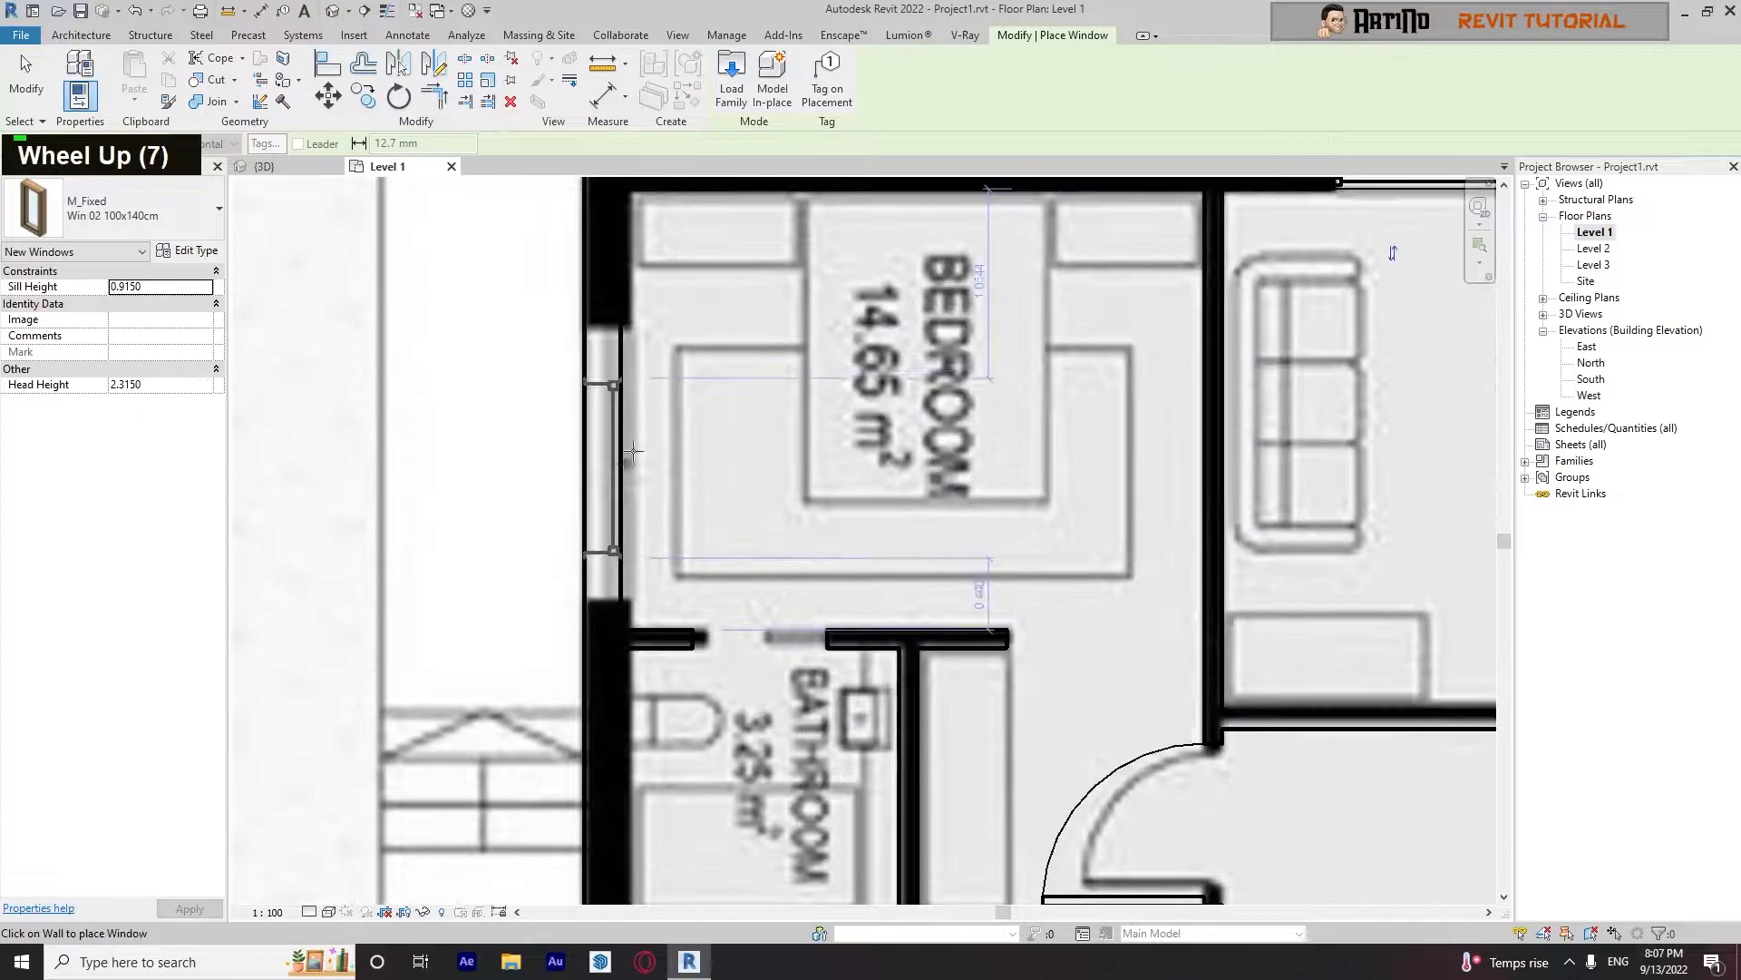
{"action": "key", "text": "Escape"}
{"action": "left_click", "coordinate": [791, 80]}
{"action": "scroll", "coordinate": [596, 334], "scroll_direction": "up", "scroll_amount": 3}
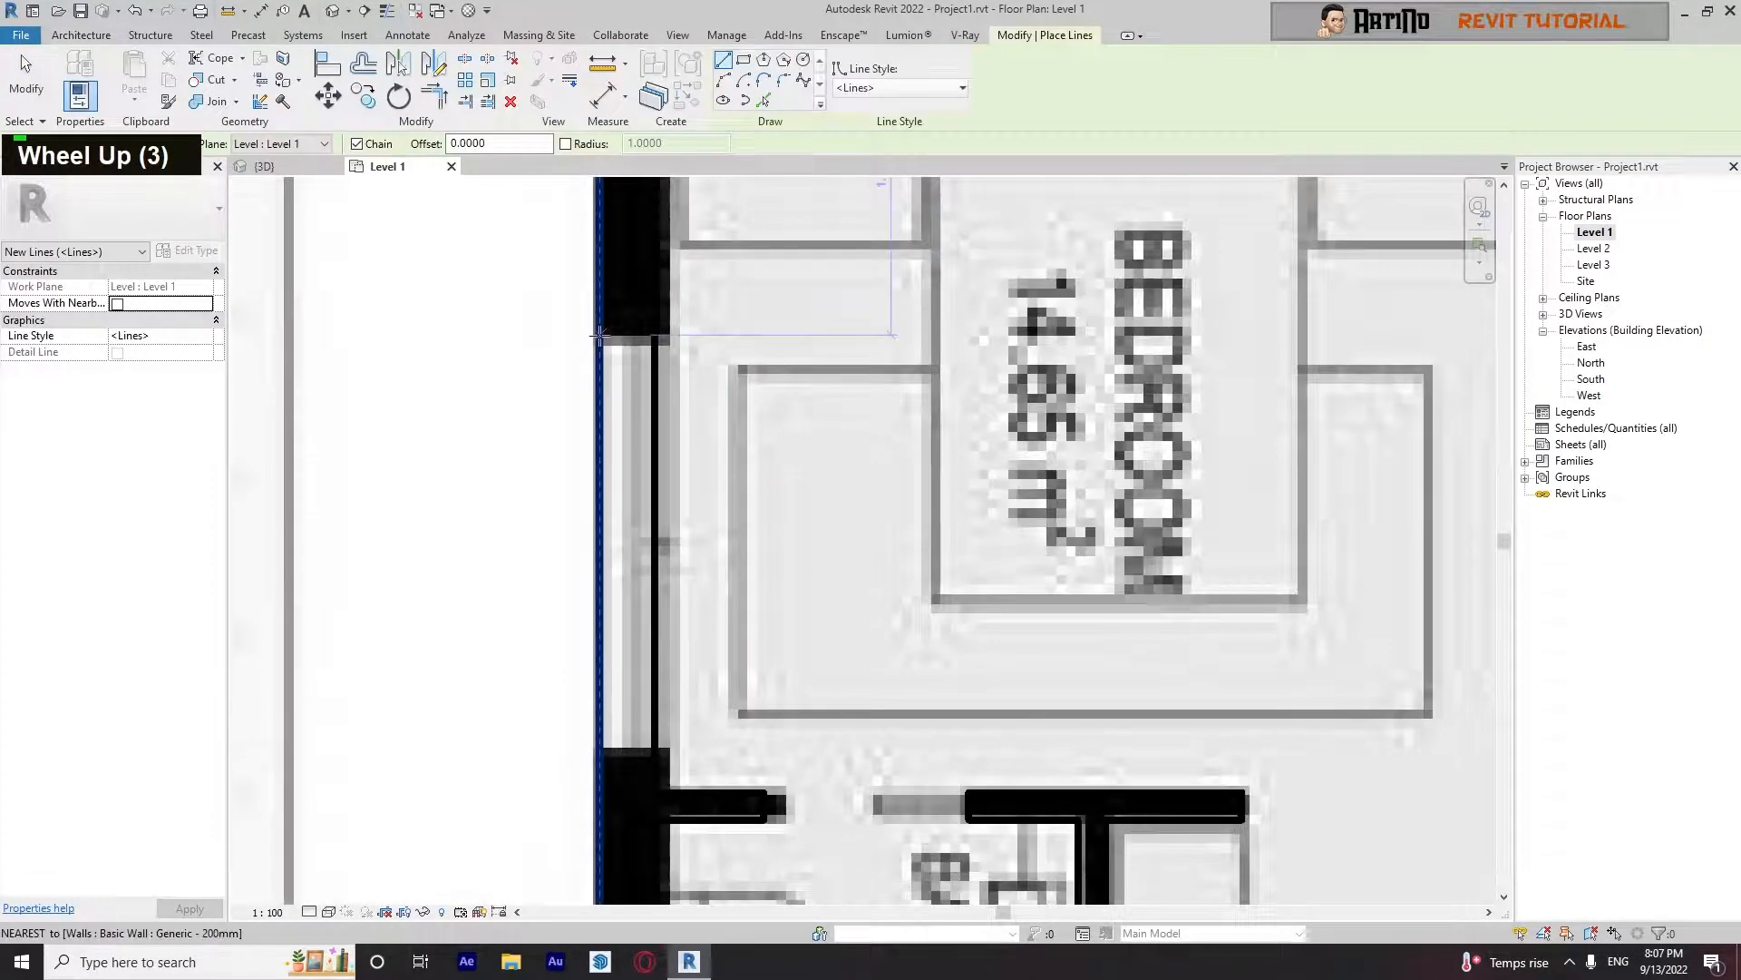
{"action": "left_click", "coordinate": [600, 336]}
{"action": "key", "text": "Escape"}
{"action": "key", "text": "Escape"}
Start the Window command and duplicate the Win 02 100x140cm type as "Win 03 150x140cm"
{"action": "scroll", "coordinate": [624, 236], "scroll_direction": "down", "scroll_amount": 6}
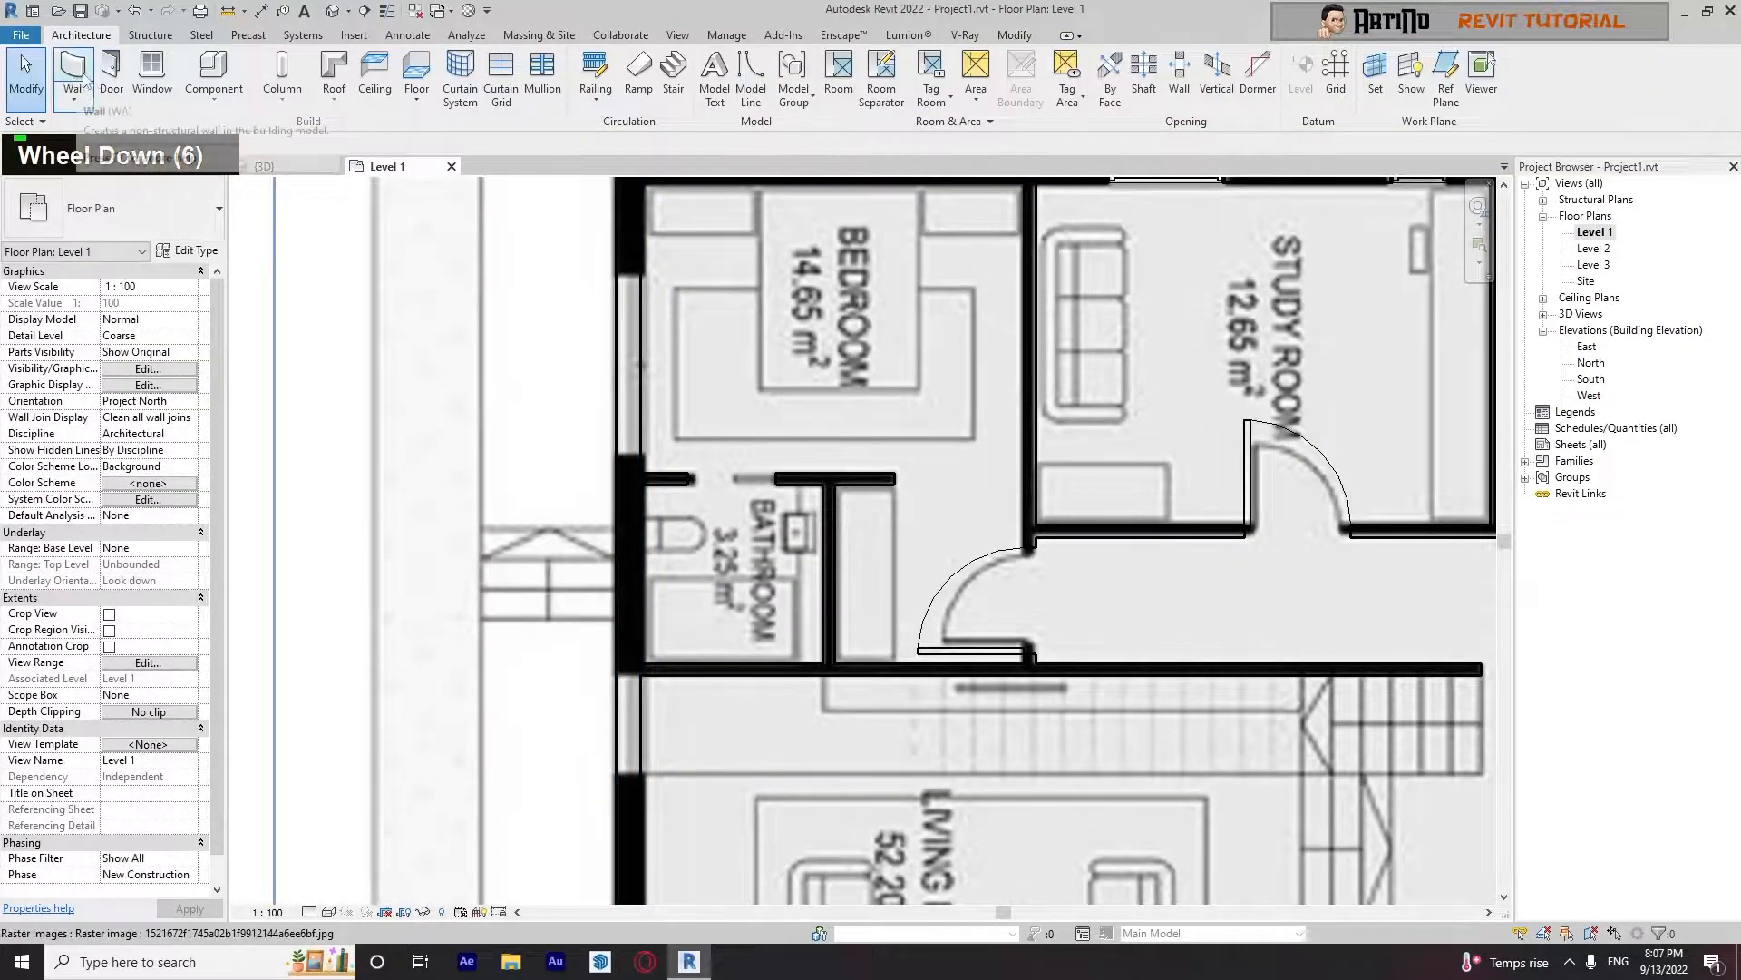
{"action": "left_click", "coordinate": [152, 71]}
{"action": "left_click", "coordinate": [189, 250]}
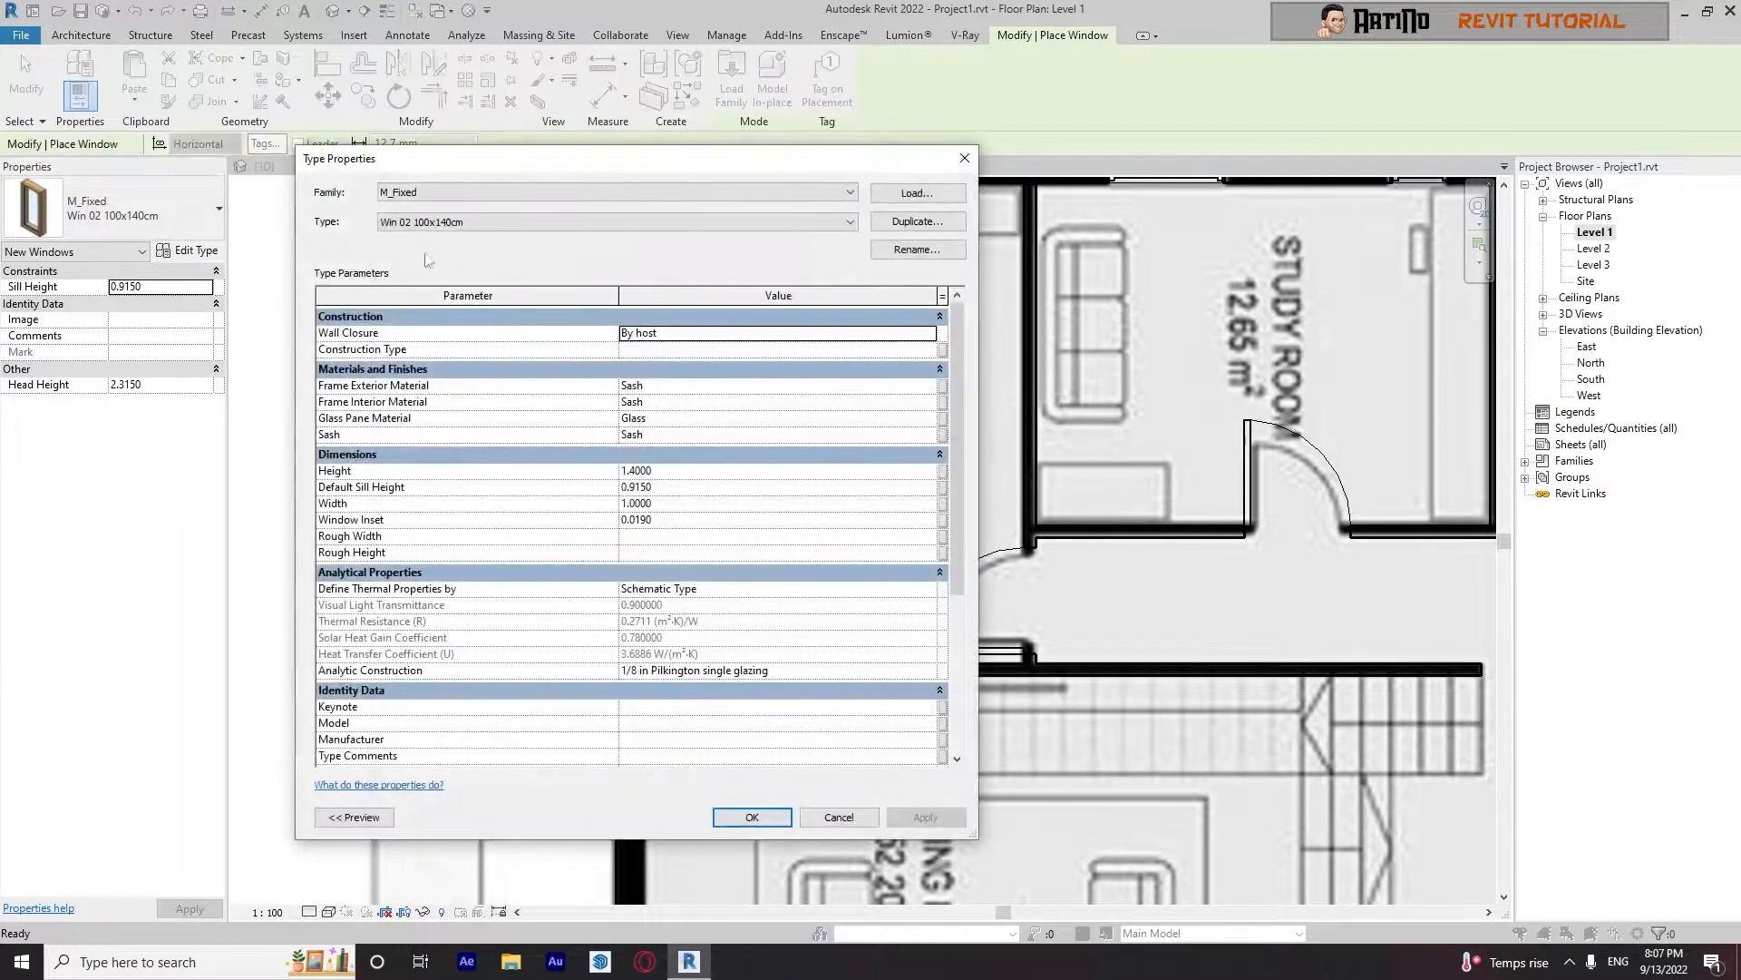
{"action": "left_click", "coordinate": [918, 222]}
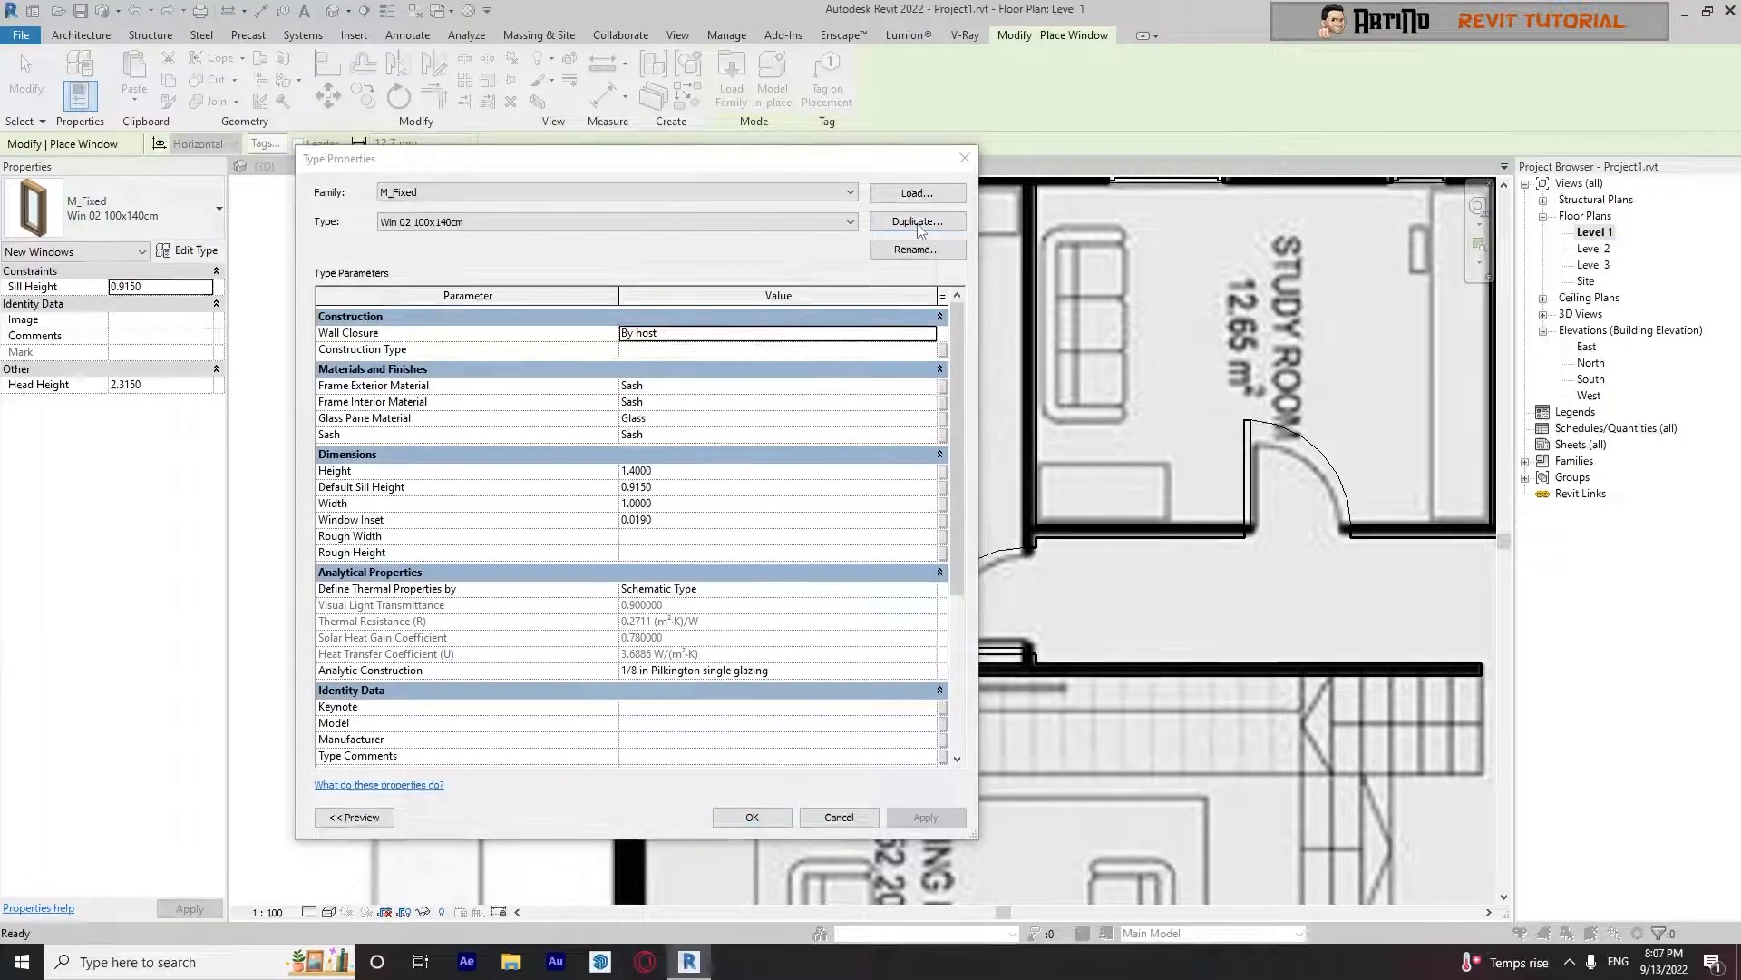
{"action": "key", "text": "BackSpace"}
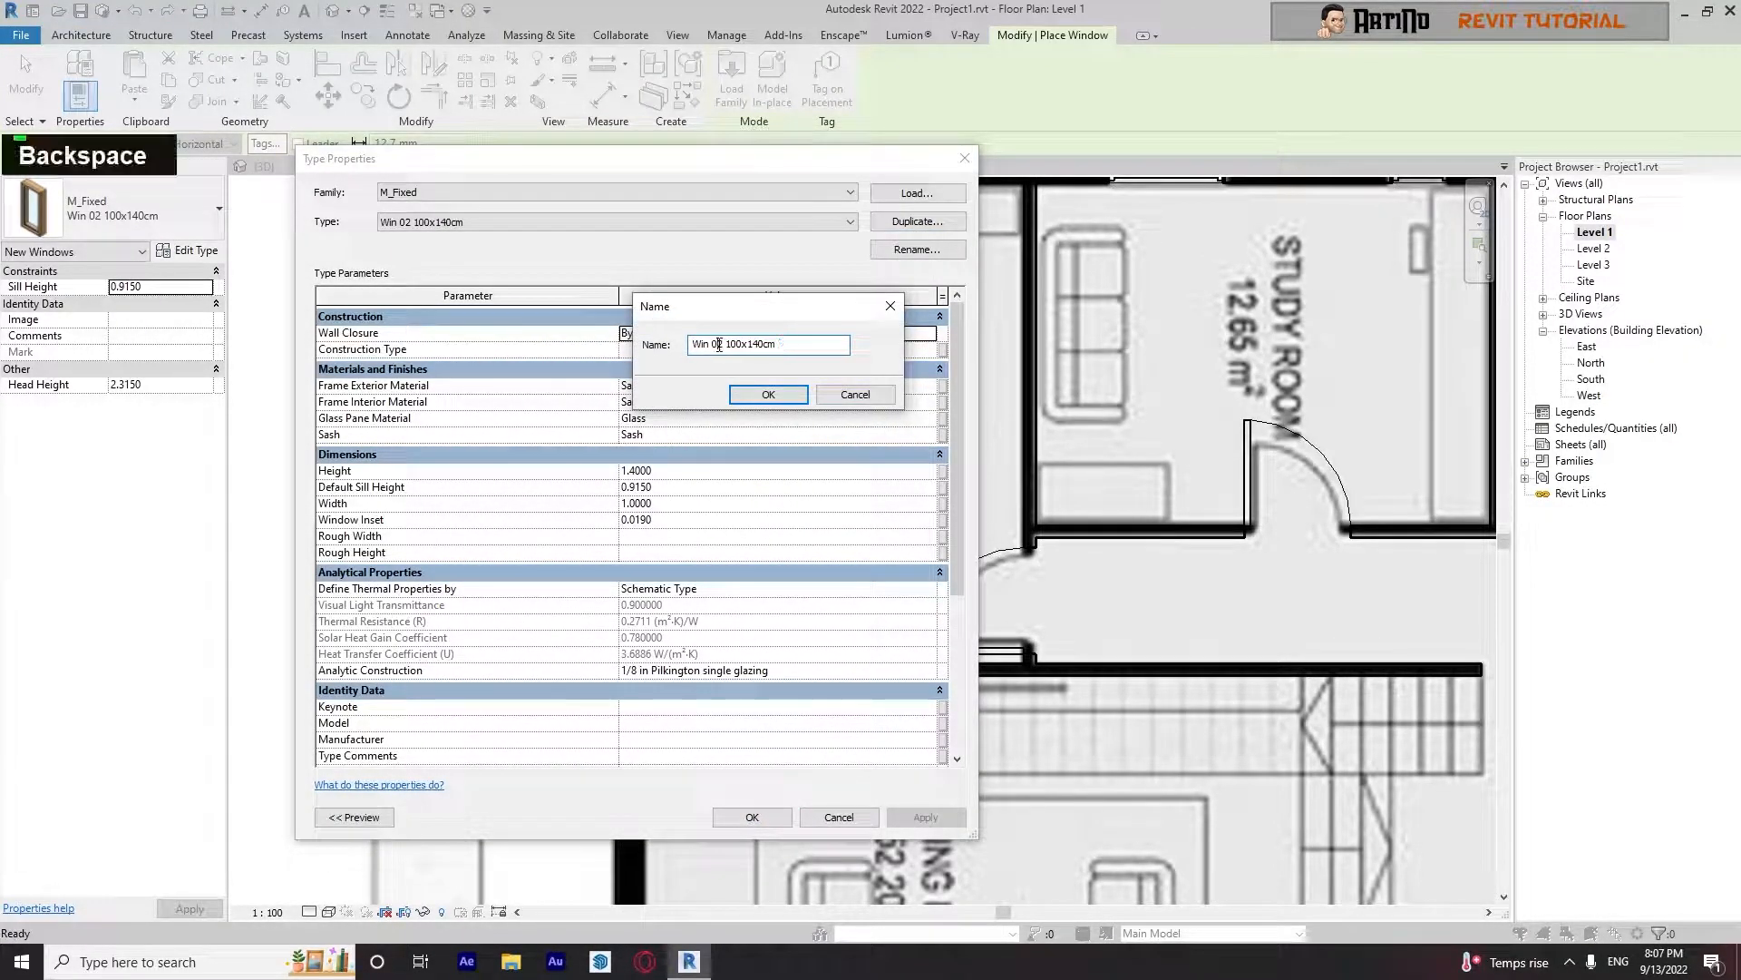
{"action": "type", "text": "3 "}
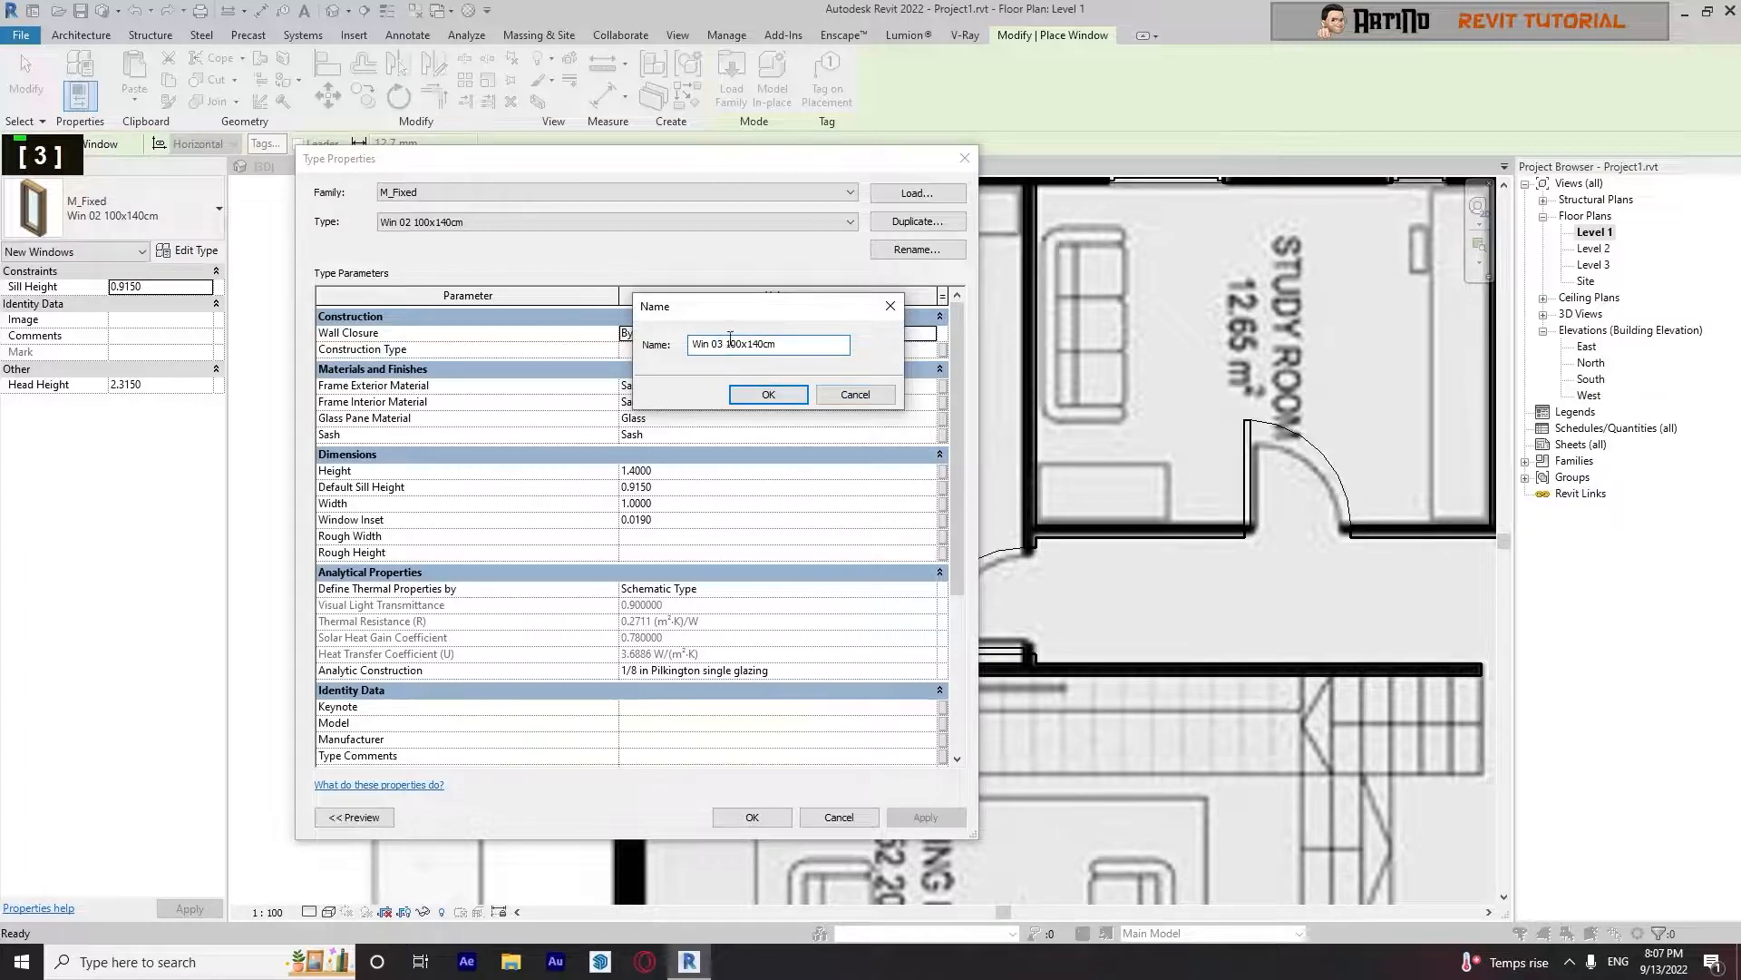
{"action": "type", "text": "15"}
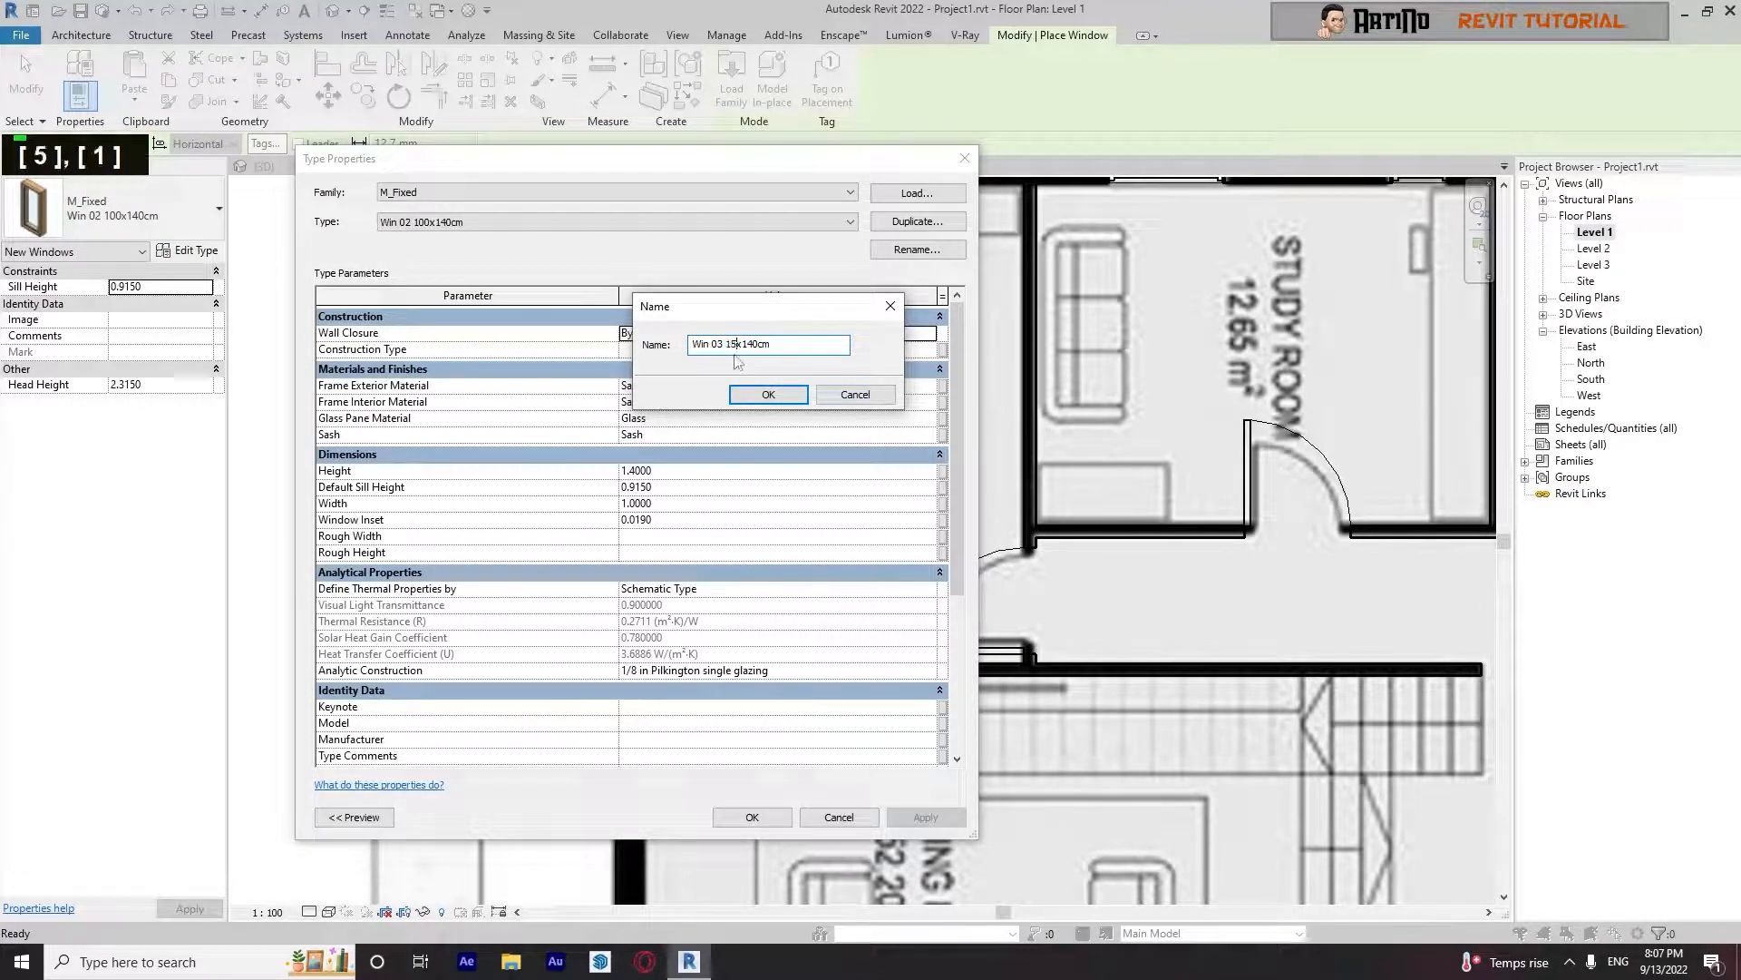
{"action": "left_click", "coordinate": [766, 394]}
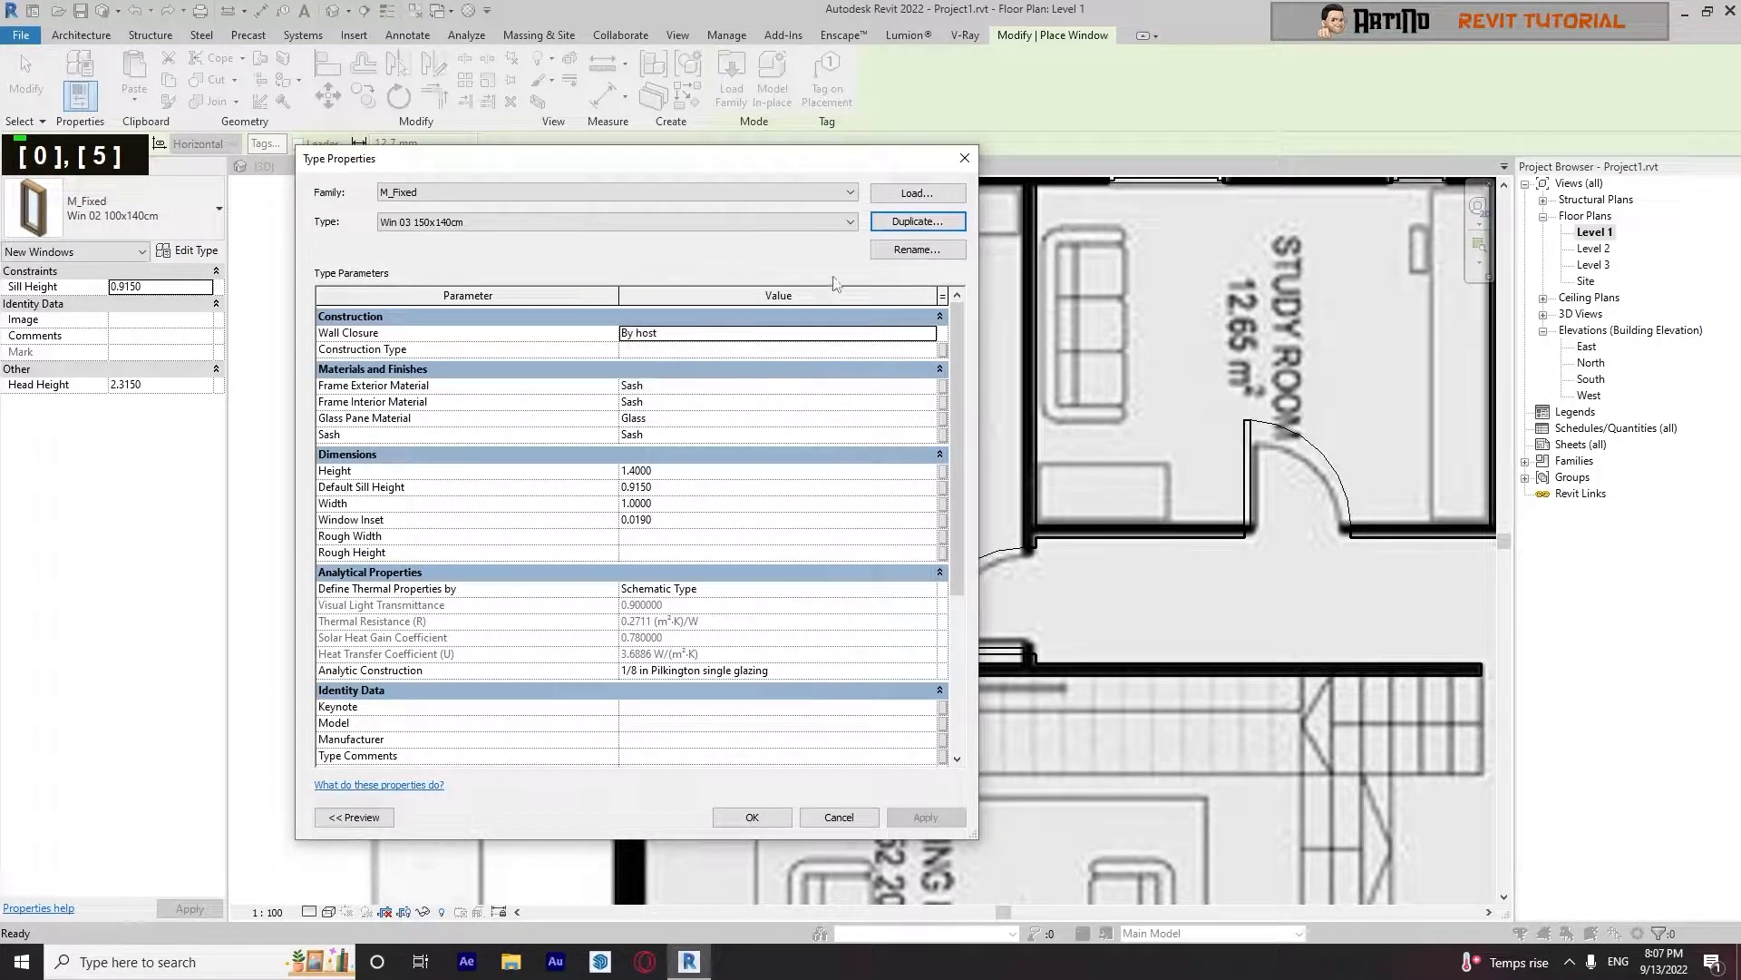
Set the width of the Win 03 150x140cm type to 1.5 and place the window in the bedroom's exterior wall opening
{"action": "left_click", "coordinate": [668, 503]}
{"action": "type", "text": "1"}
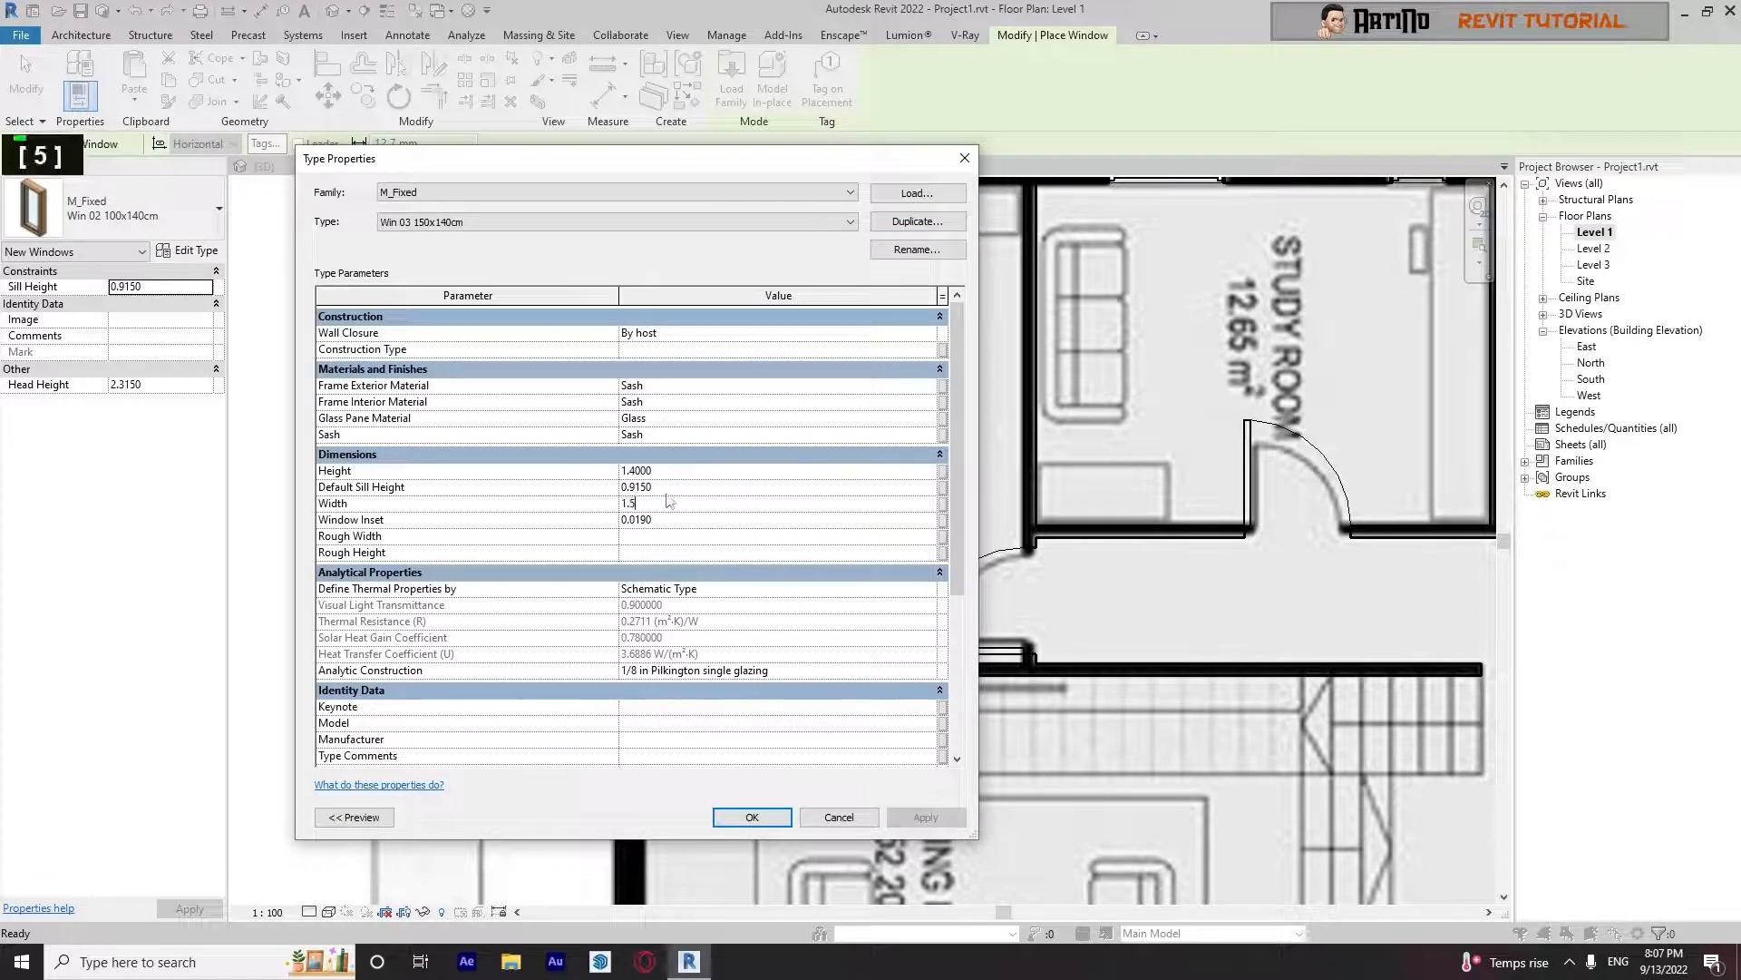
{"action": "type", "text": ".5"}
{"action": "left_click", "coordinate": [751, 817]}
{"action": "scroll", "coordinate": [637, 354], "scroll_direction": "up", "scroll_amount": 3}
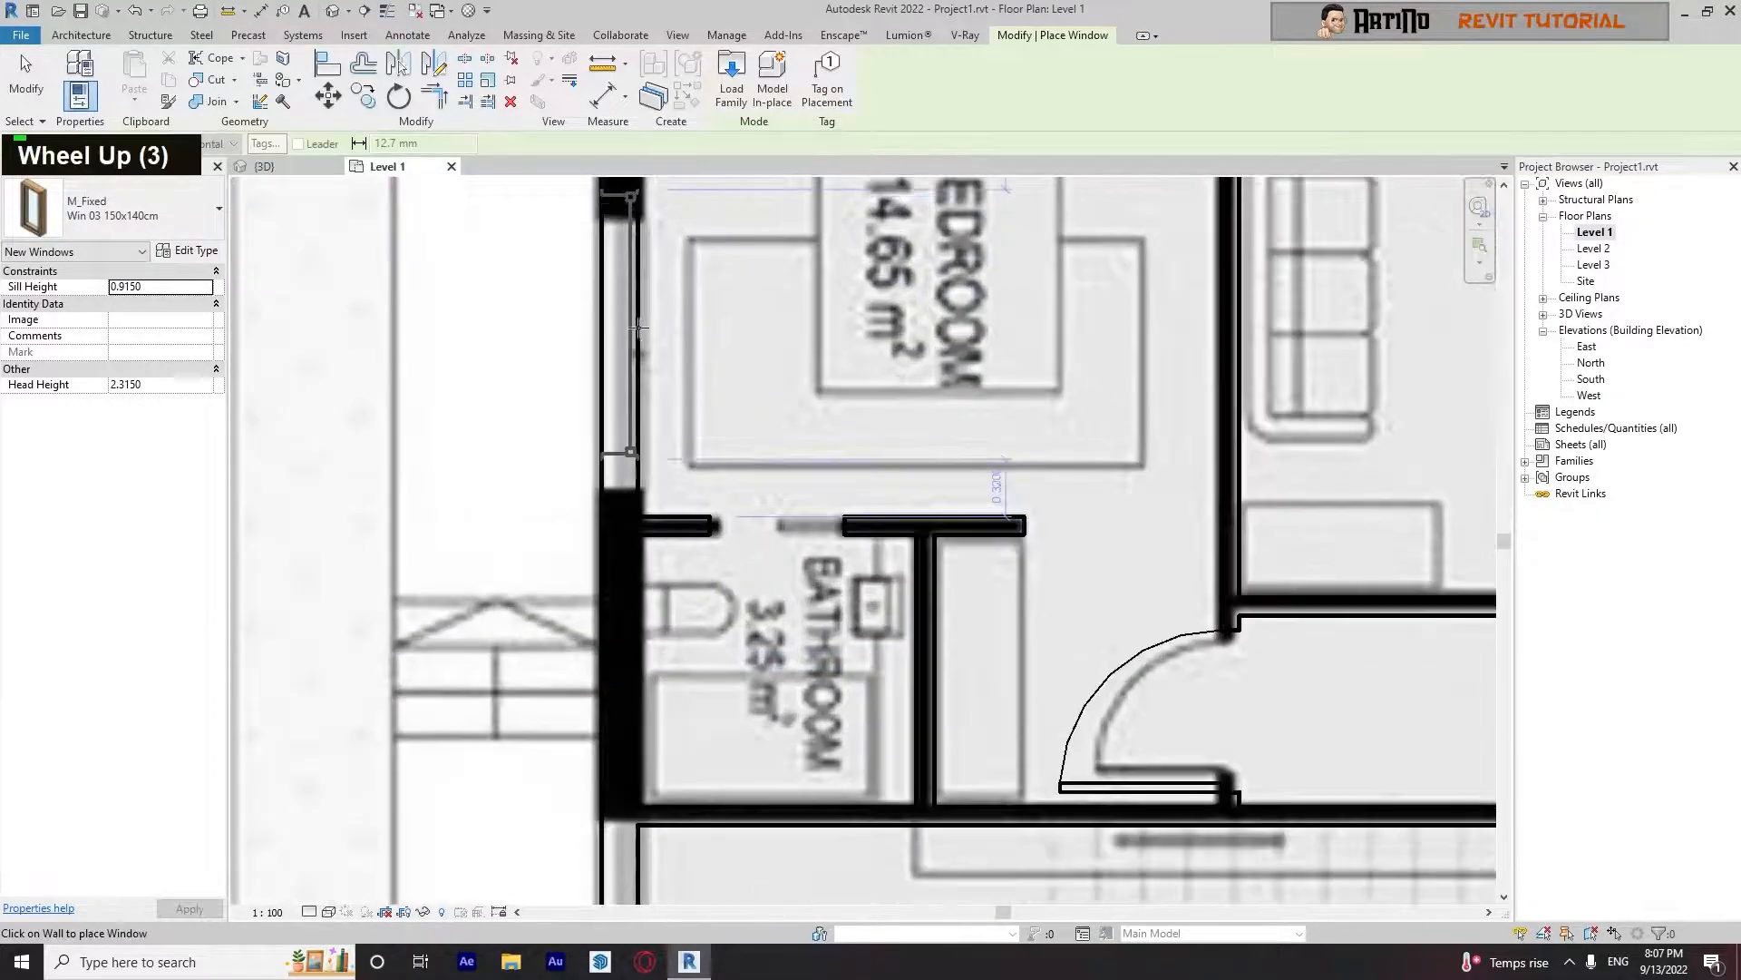
Check the kitchen's window opening against the Win 03 150x140cm type, examine the remaining wall openings, and end window placement
{"action": "scroll", "coordinate": [638, 353], "scroll_direction": "down", "scroll_amount": 6}
{"action": "middle_click_drag", "start_coordinate": [807, 383], "coordinate": [468, 421]}
{"action": "middle_click_drag", "start_coordinate": [1096, 588], "coordinate": [875, 428]}
{"action": "scroll", "coordinate": [1077, 611], "scroll_direction": "up", "scroll_amount": 4}
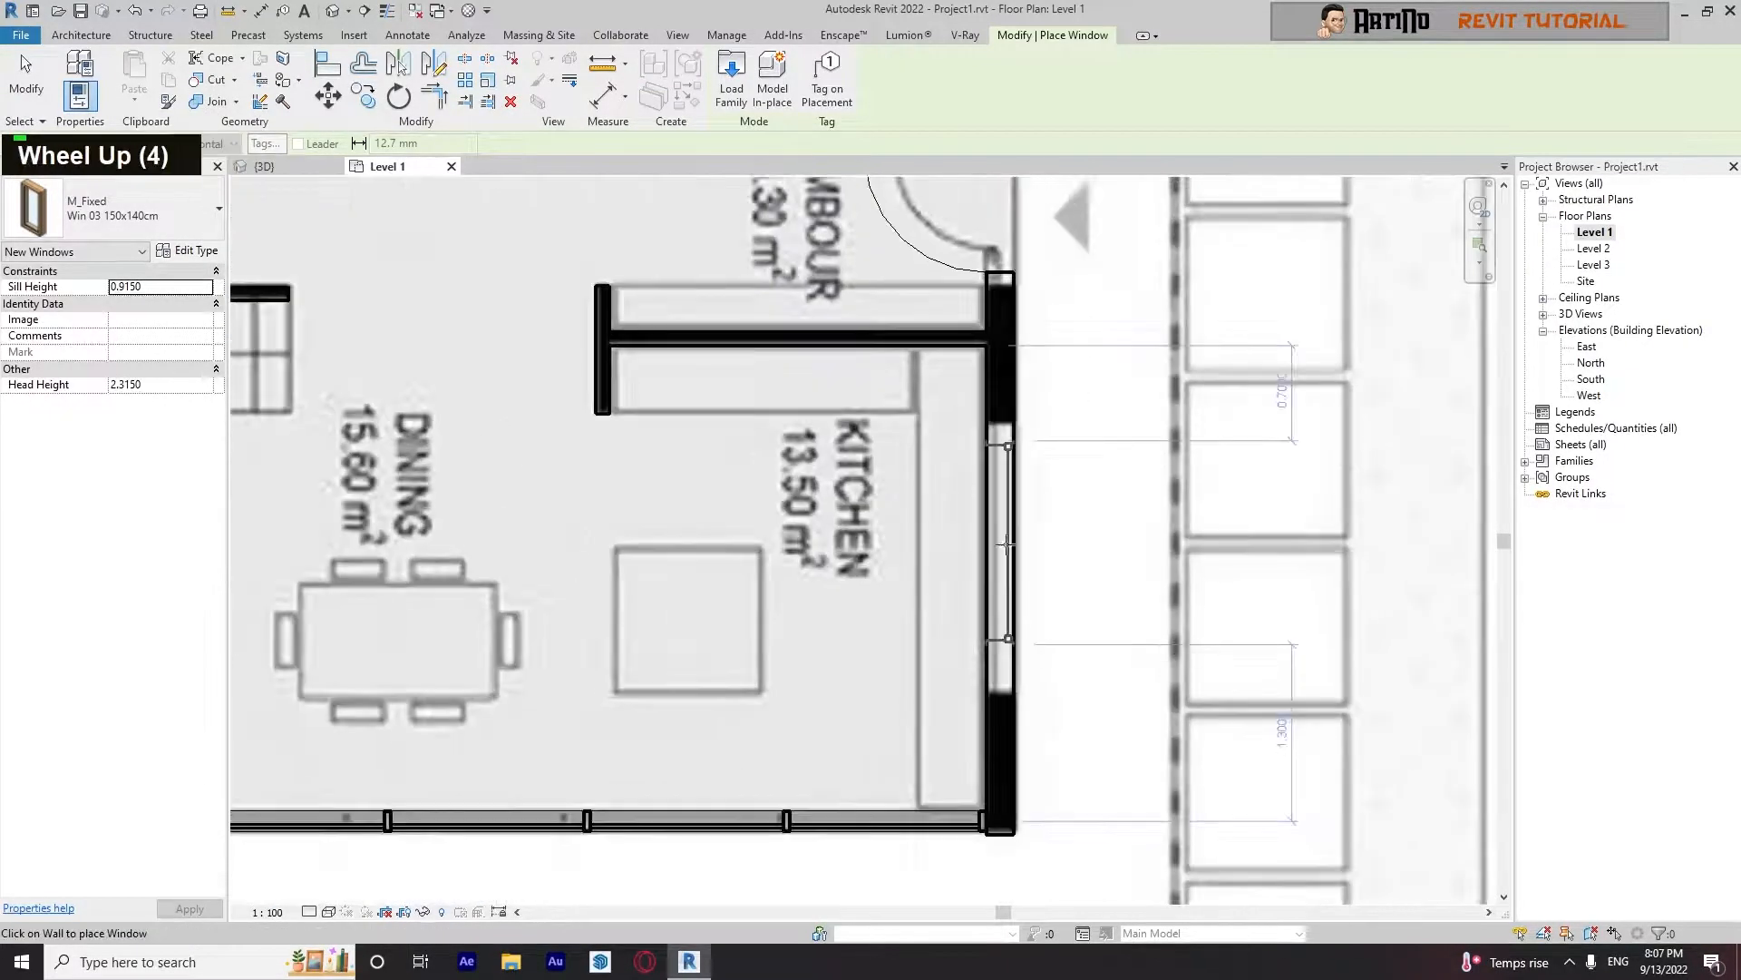
{"action": "scroll", "coordinate": [975, 581], "scroll_direction": "down", "scroll_amount": 4}
{"action": "middle_click_drag", "start_coordinate": [810, 556], "coordinate": [1215, 559]}
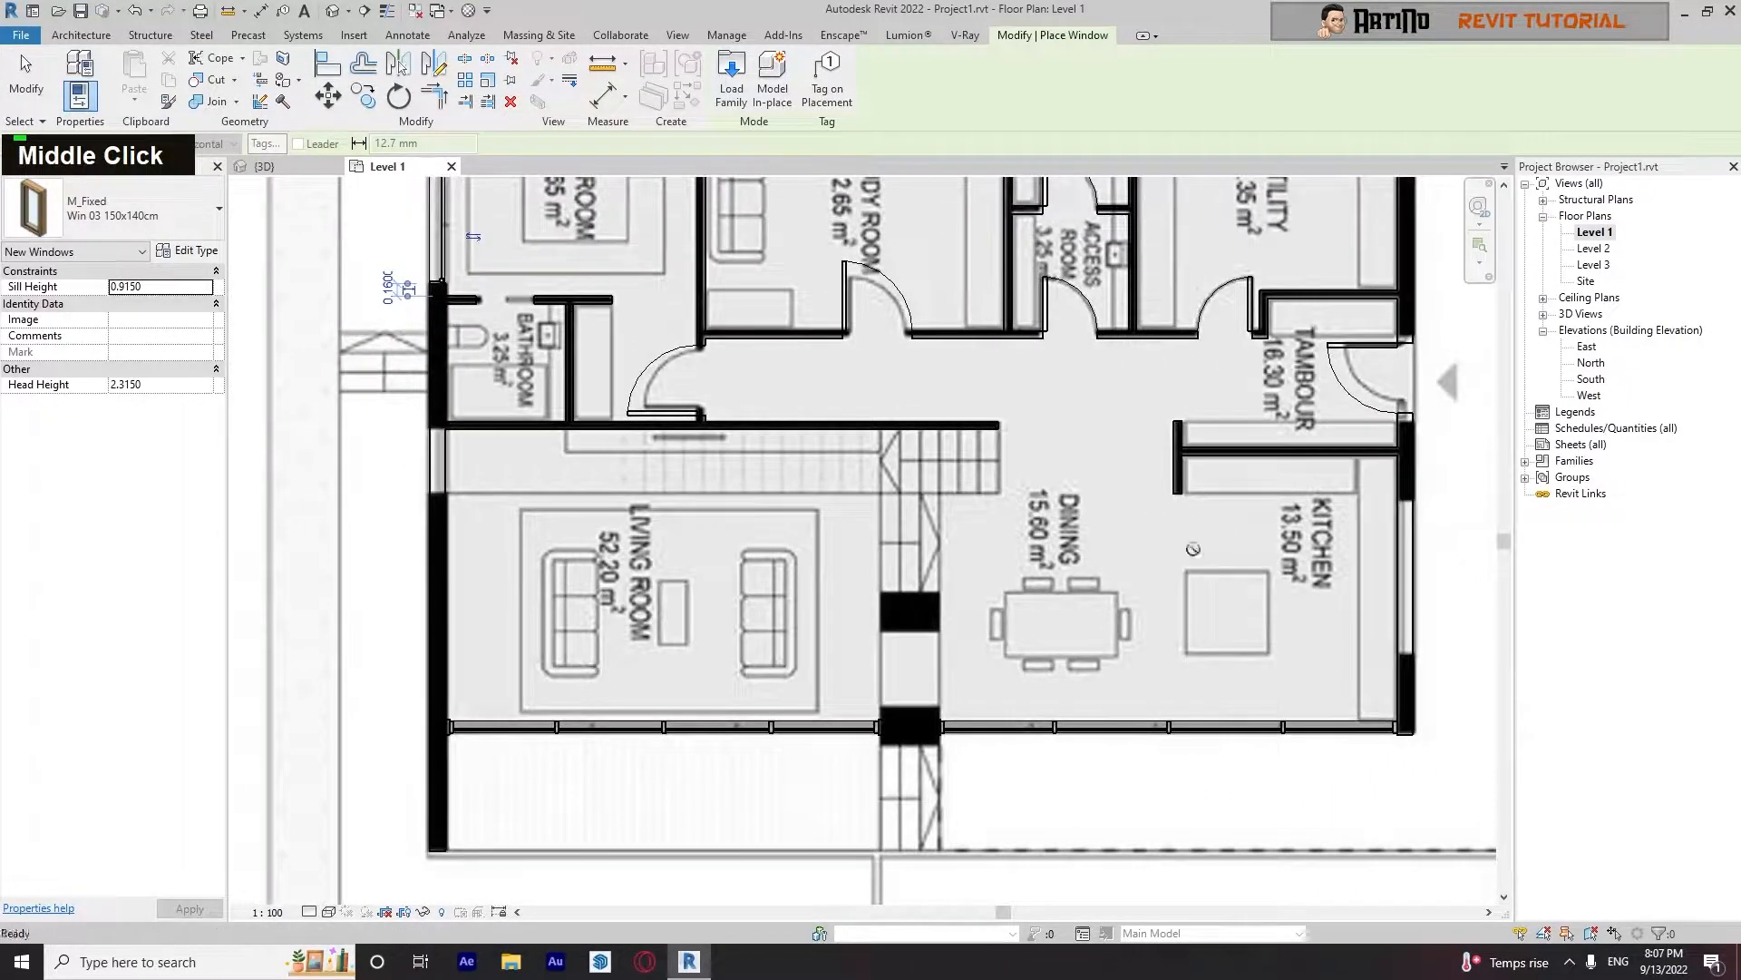
{"action": "middle_click", "coordinate": [521, 551]}
{"action": "scroll", "coordinate": [771, 283], "scroll_direction": "up", "scroll_amount": 5}
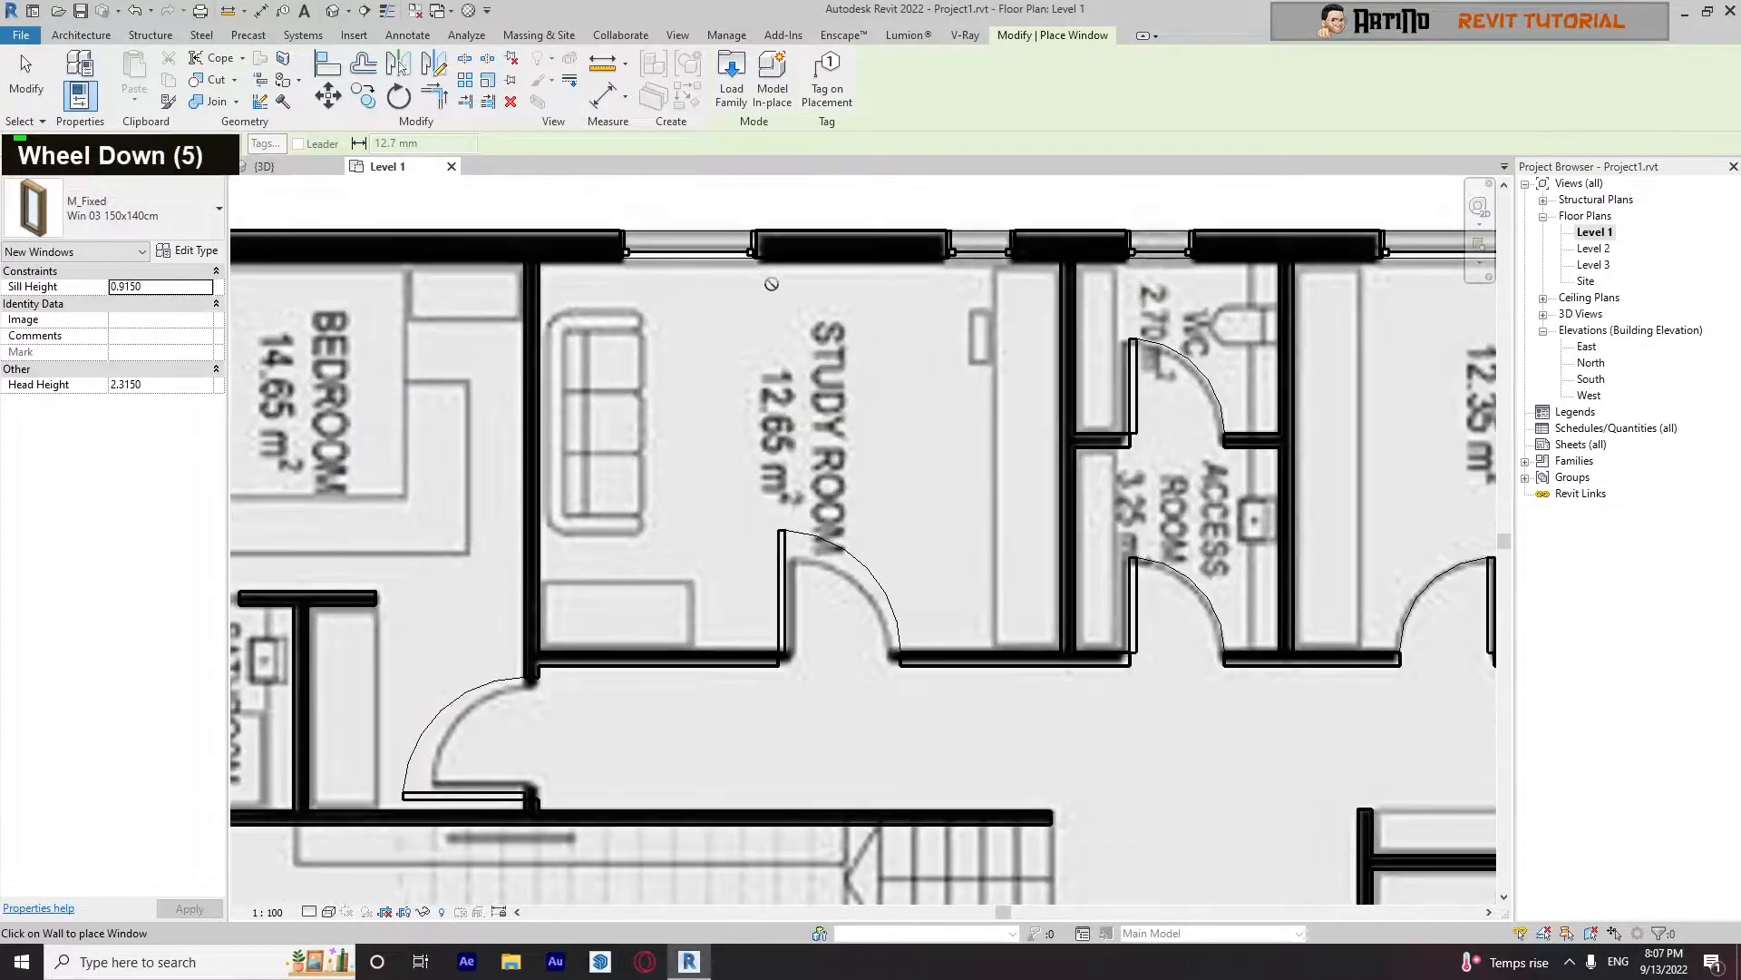
{"action": "middle_click", "coordinate": [771, 284]}
{"action": "key", "text": "Escape"}
{"action": "key", "text": "Escape"}
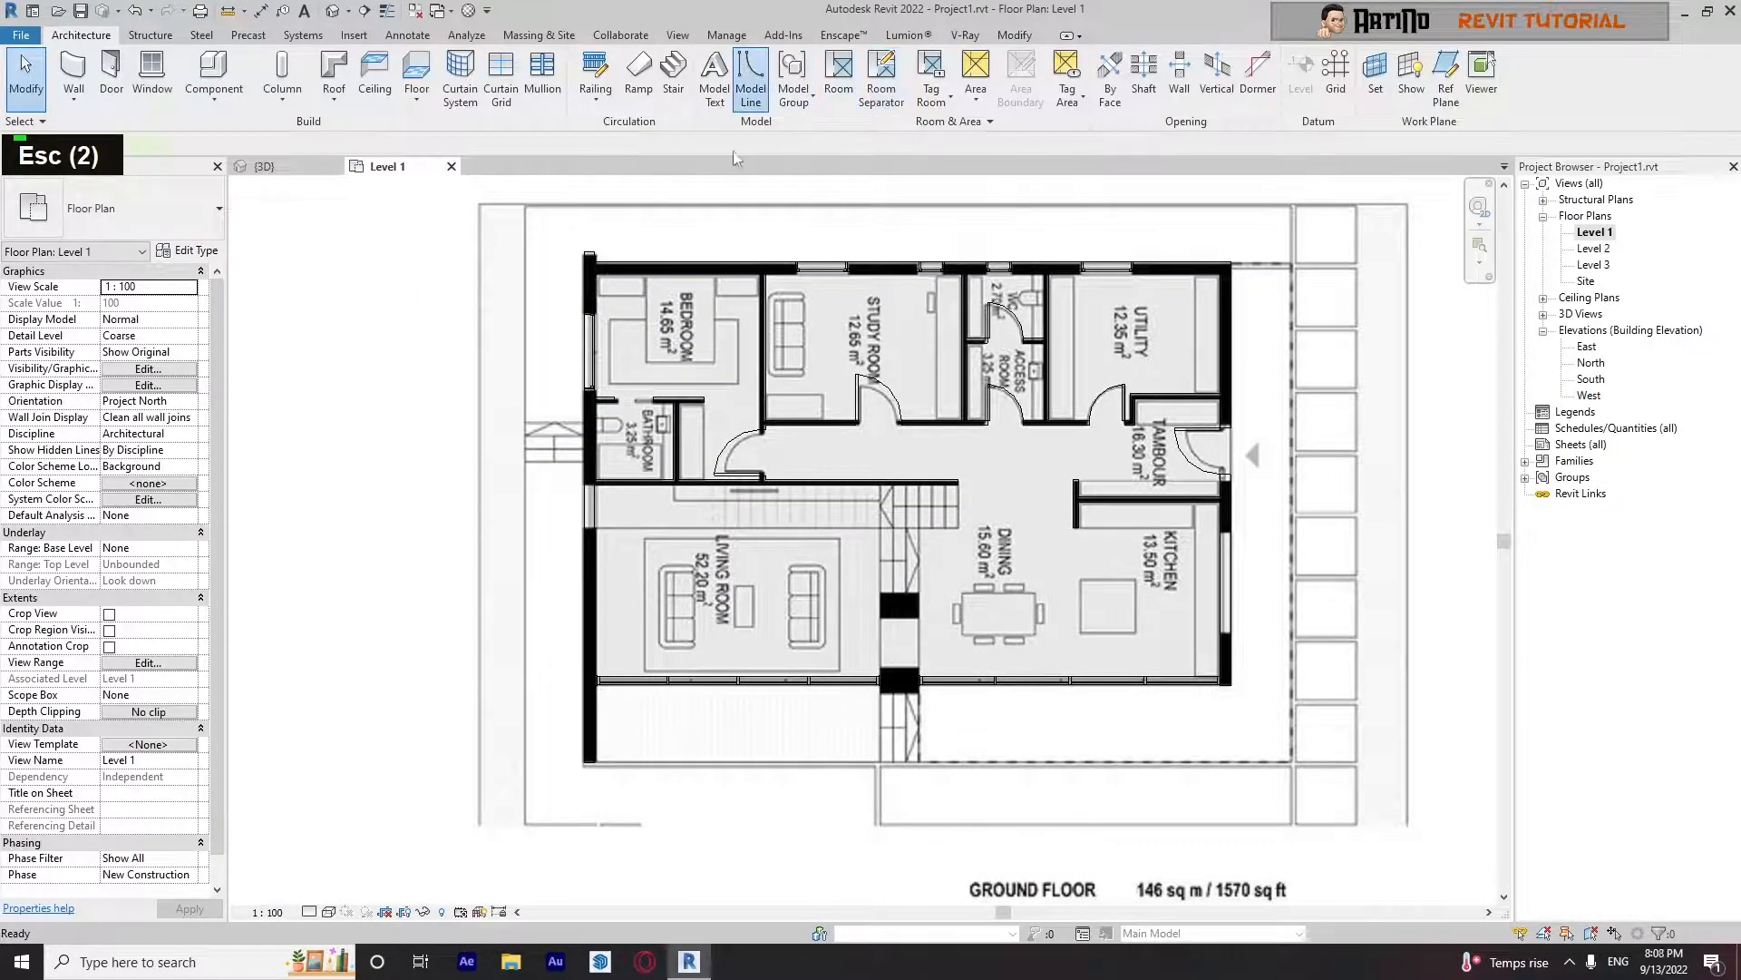
Measure the width of the living room's window opening beside the bathroom wall with a trial model line, without keeping it
{"action": "left_click", "coordinate": [749, 95]}
{"action": "scroll", "coordinate": [585, 518], "scroll_direction": "up", "scroll_amount": 9}
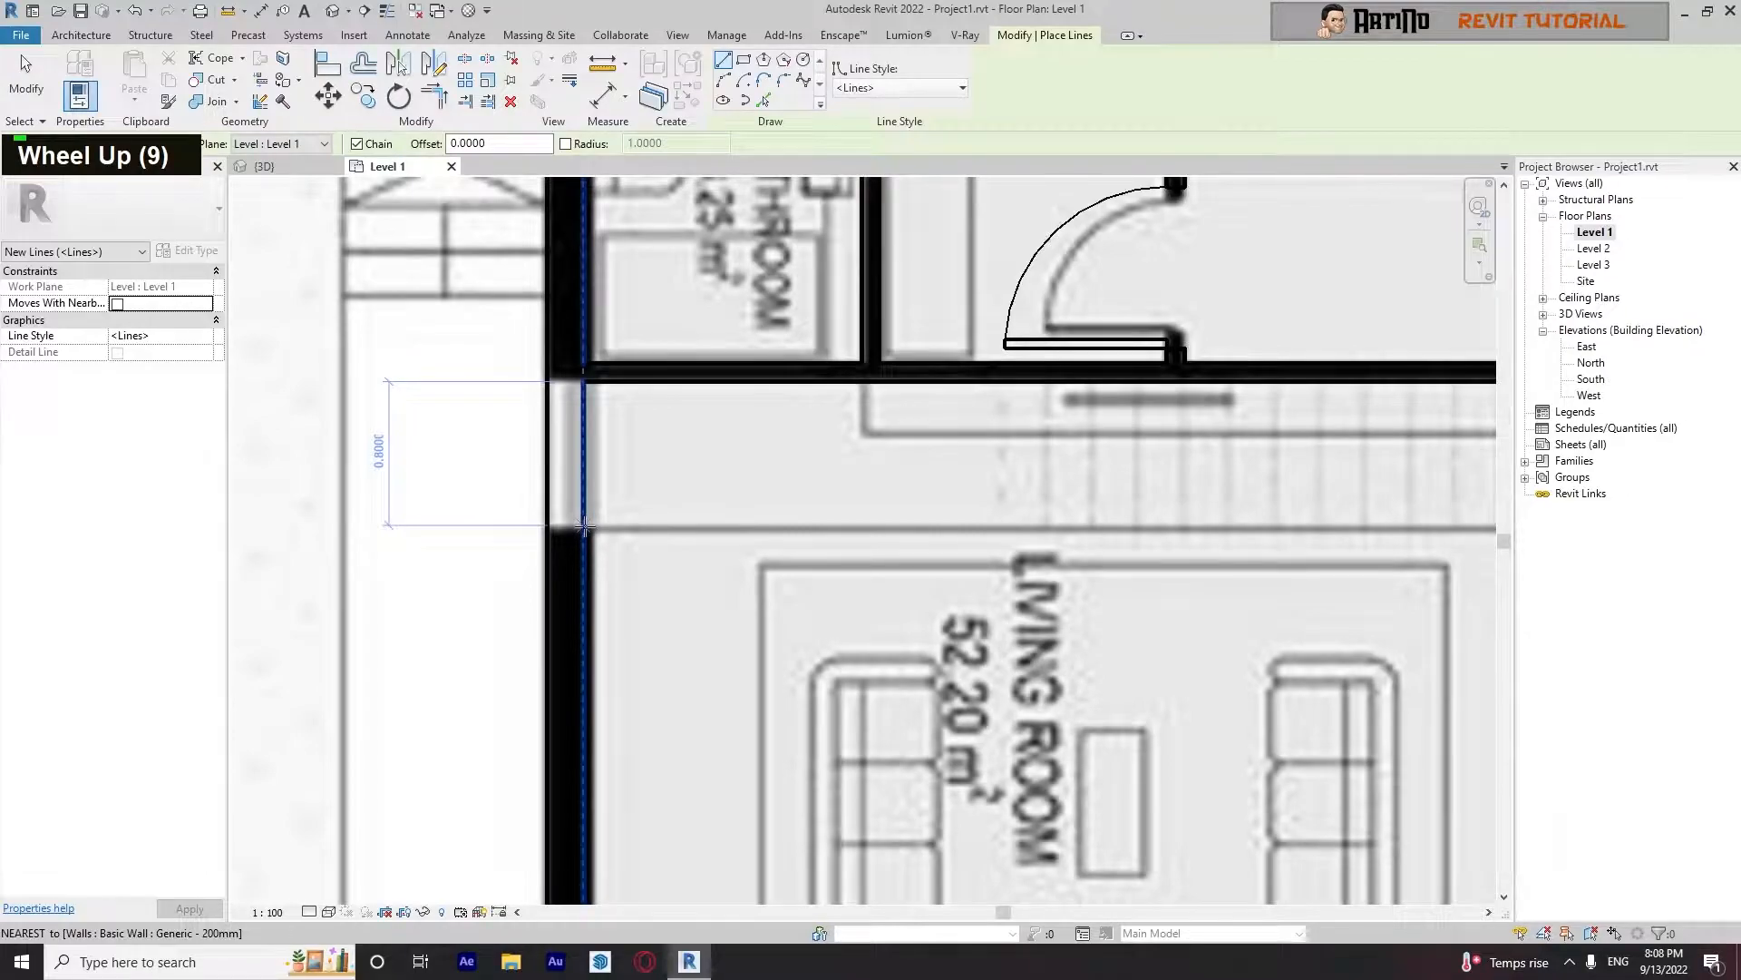
{"action": "left_click", "coordinate": [585, 527]}
{"action": "key", "text": "Escape"}
{"action": "key", "text": "Escape"}
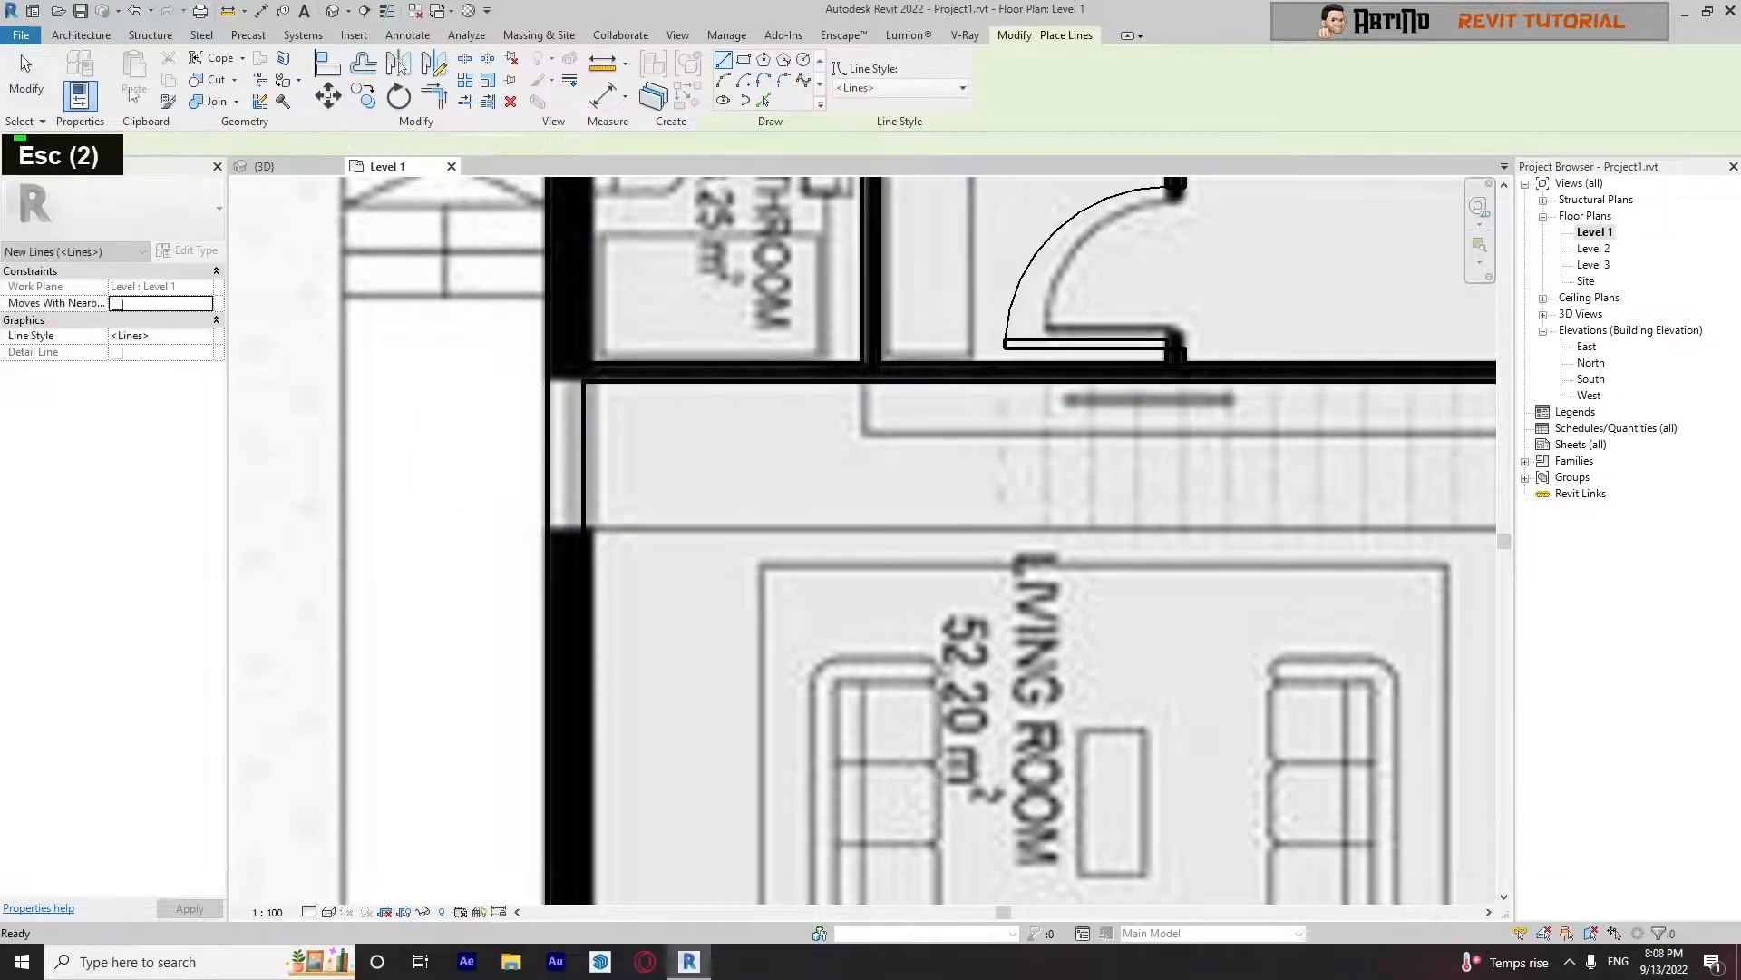
Start the Window command and duplicate the Win 03 150x140cm type as "Win 04 80x140cm"
{"action": "left_click", "coordinate": [136, 78]}
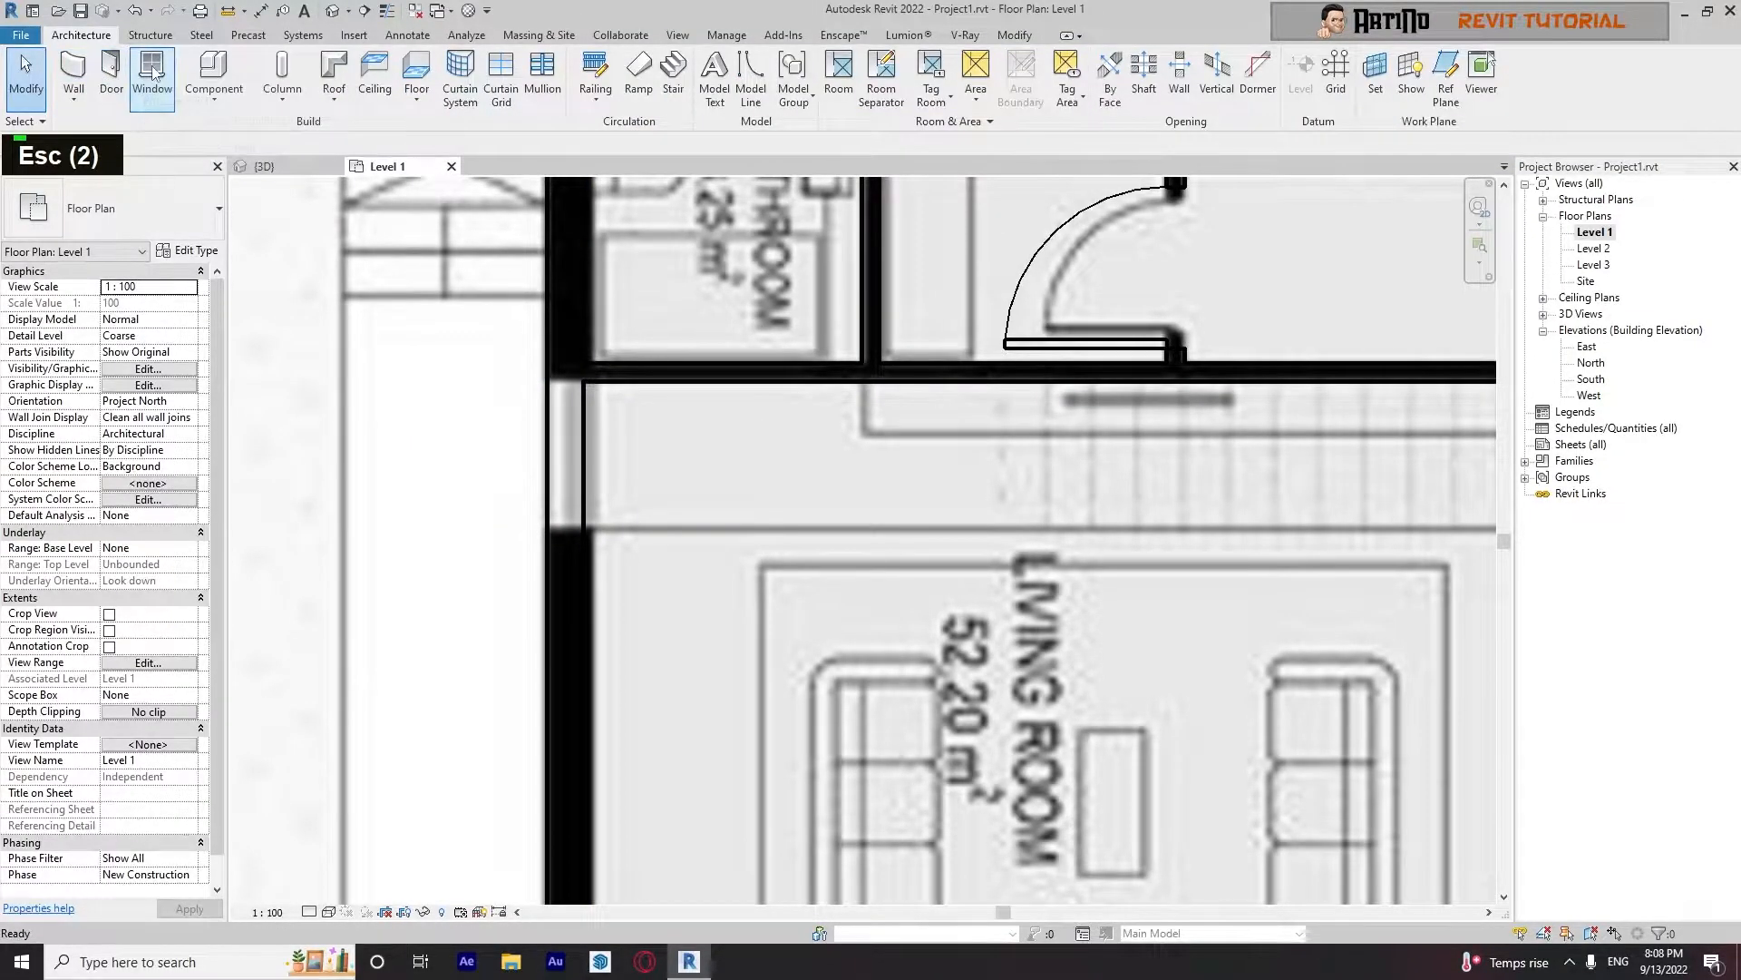
{"action": "left_click", "coordinate": [194, 251]}
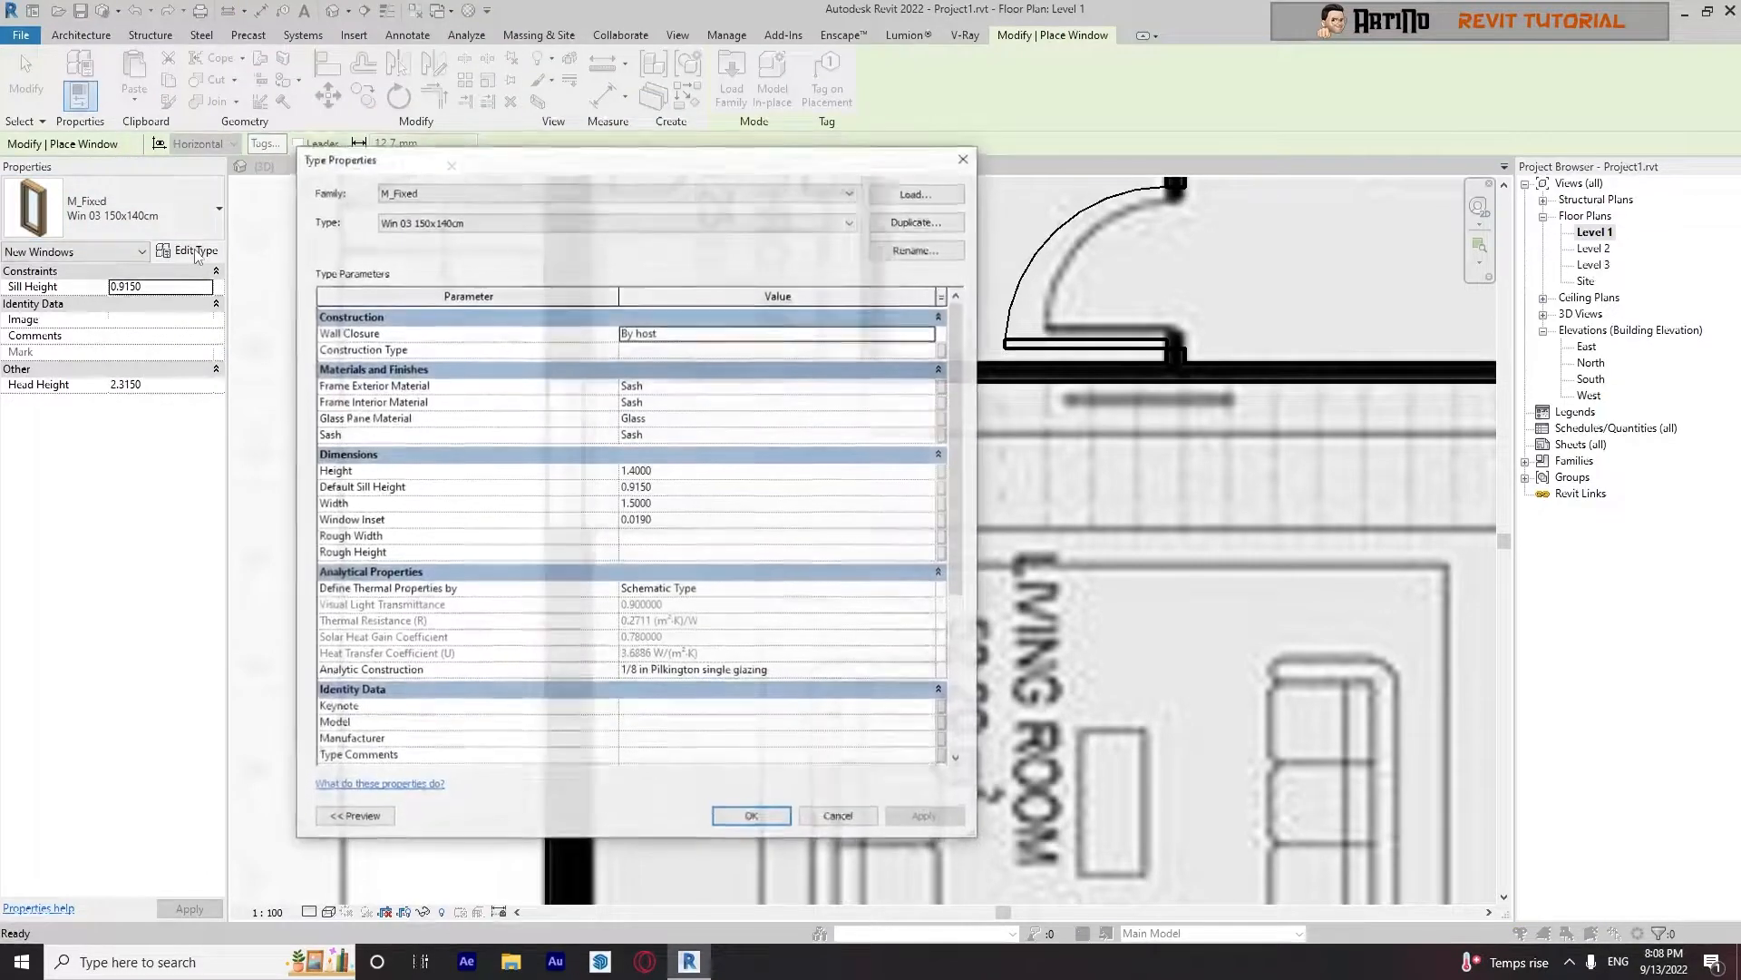
{"action": "left_click", "coordinate": [916, 222]}
{"action": "key", "text": "BackSpace"}
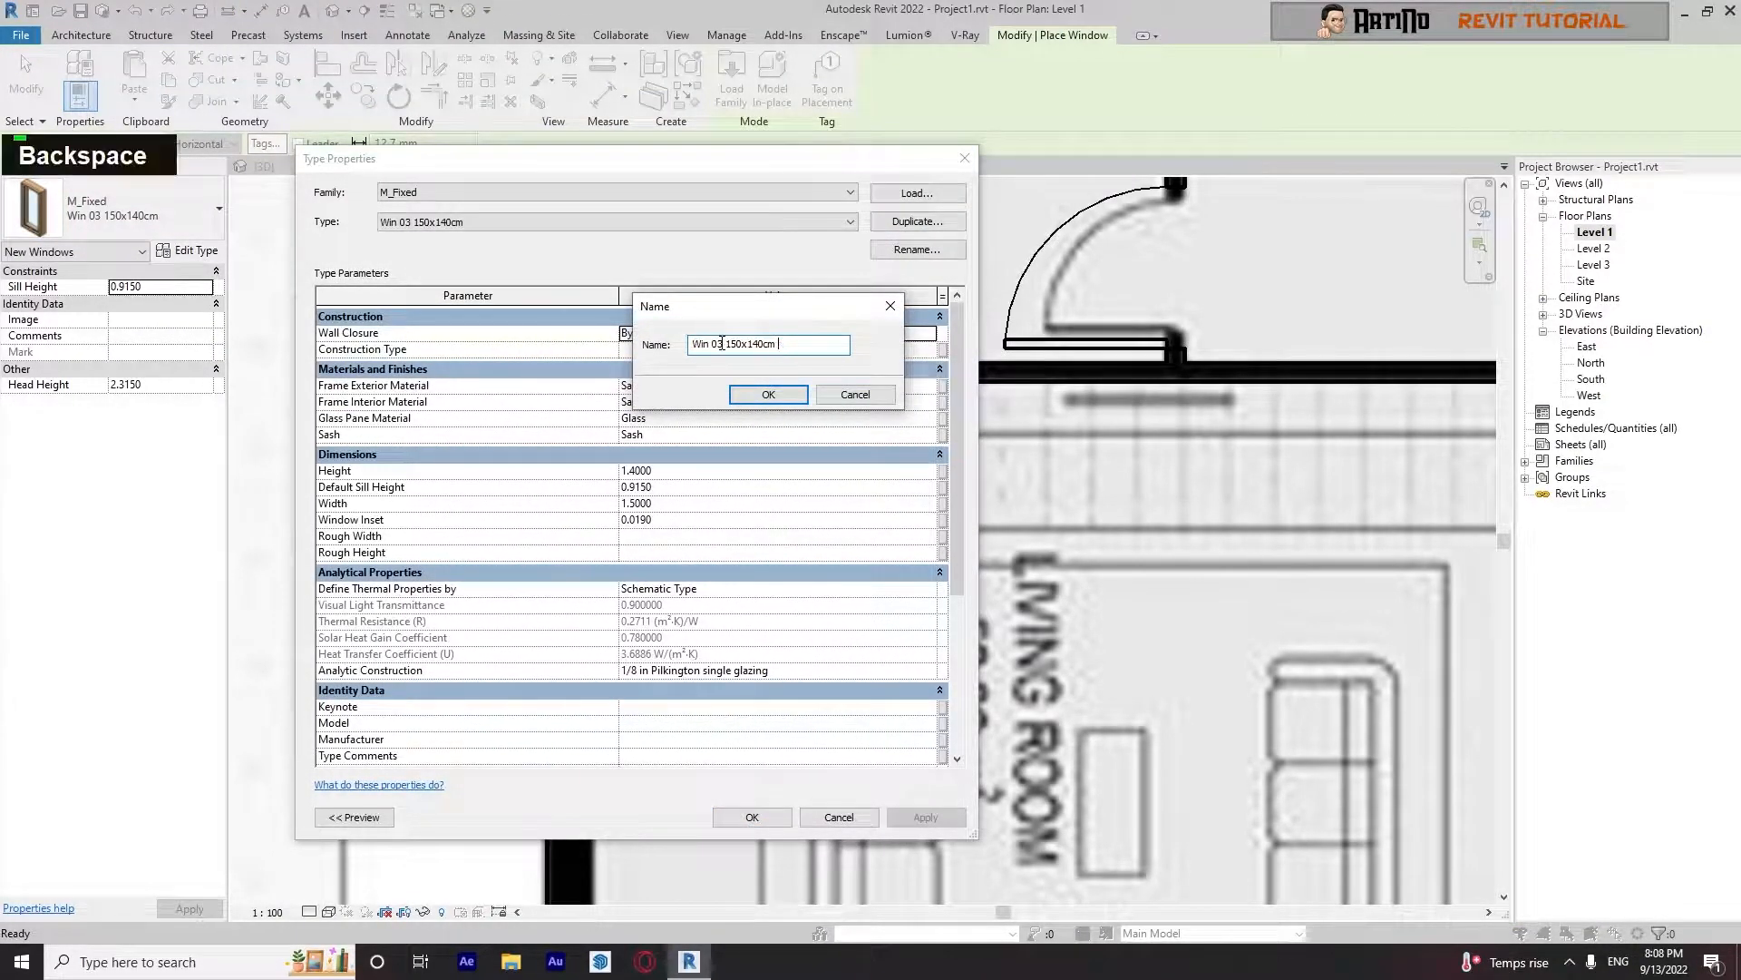
{"action": "type", "text": "4 "}
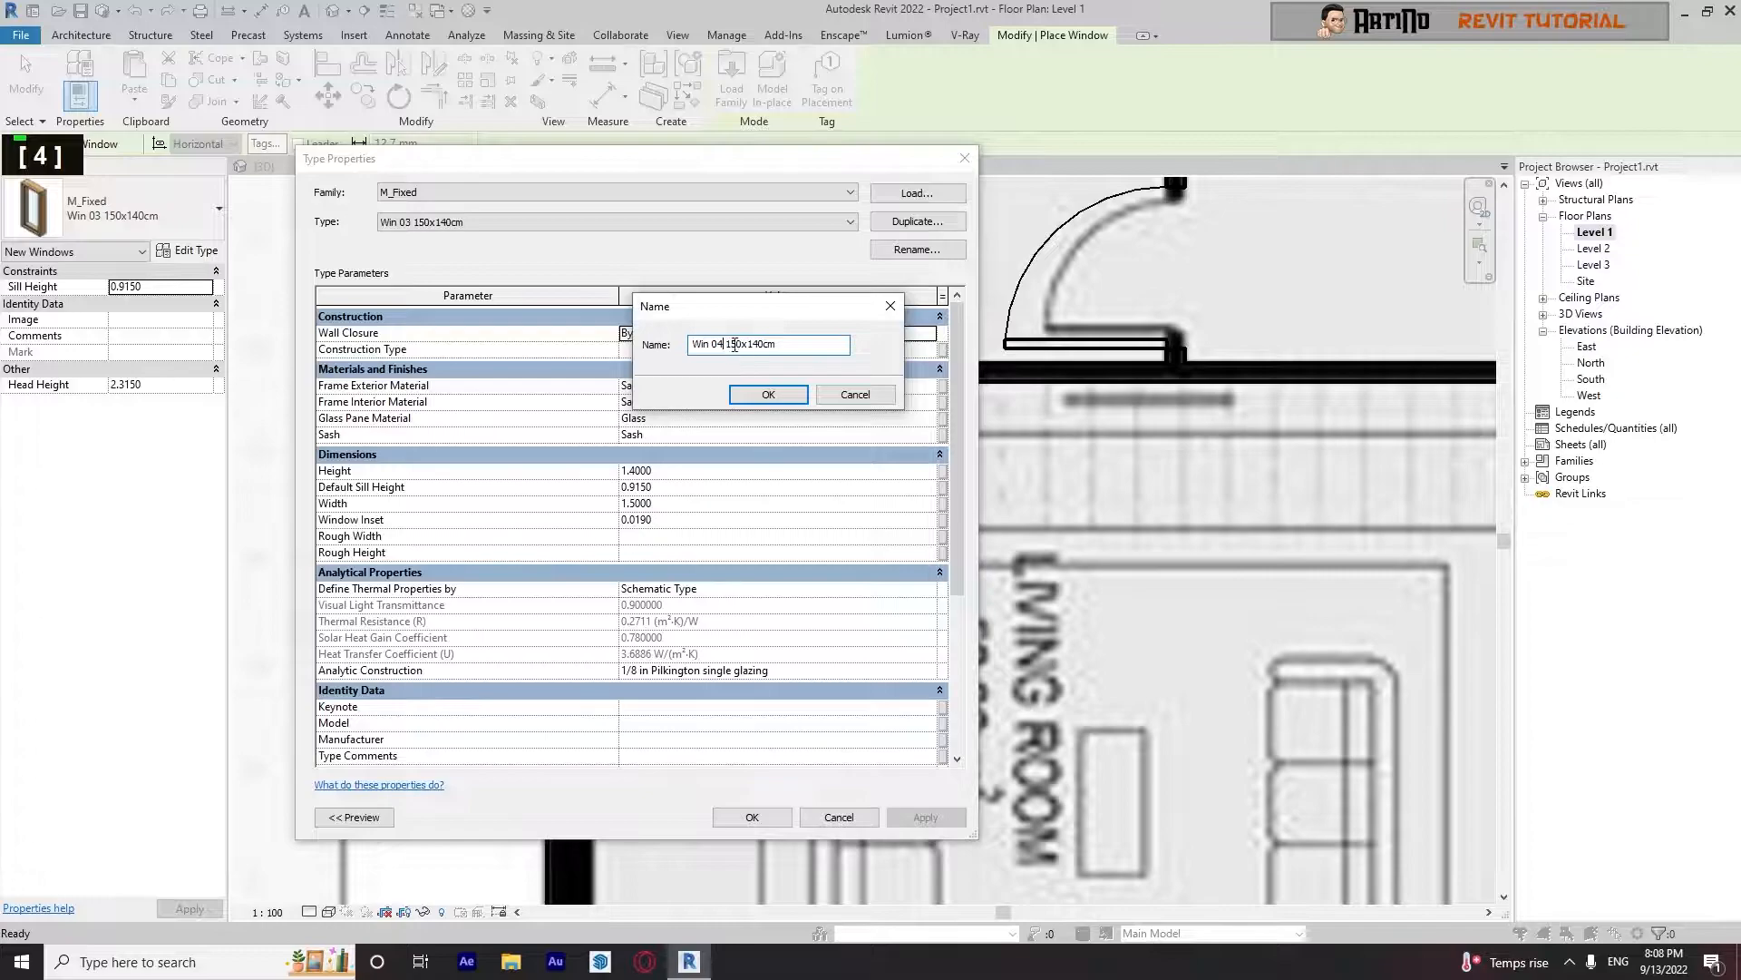
{"action": "type", "text": "80"}
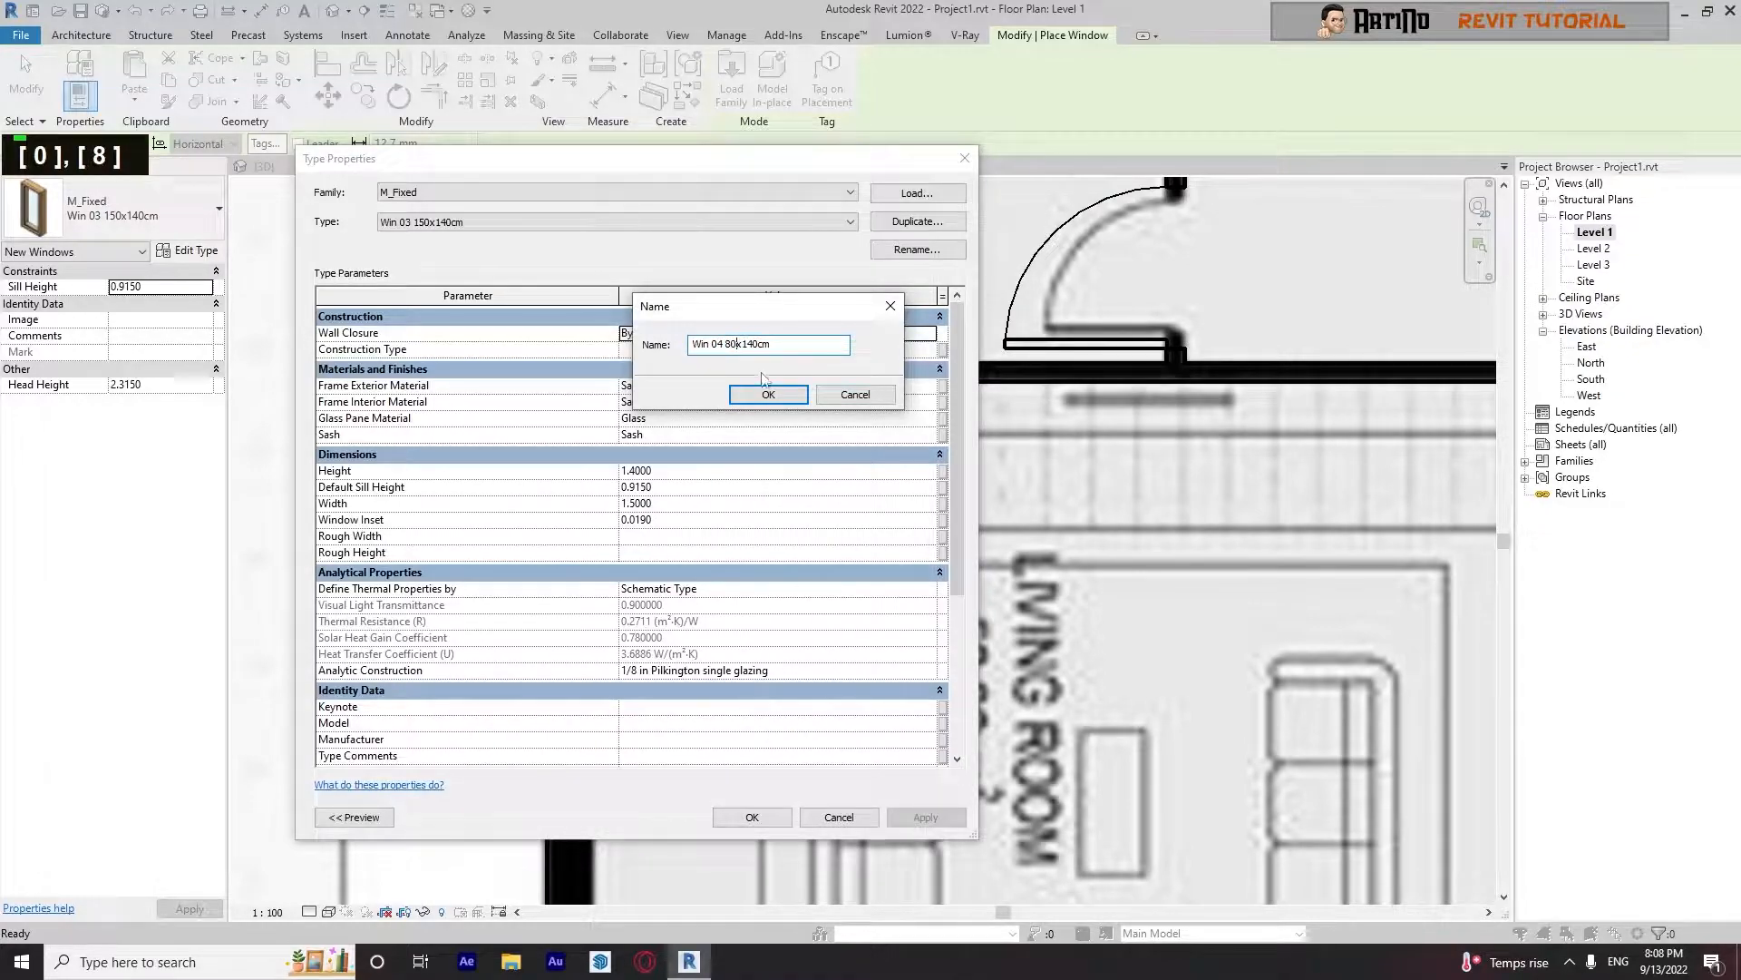
{"action": "left_click", "coordinate": [767, 395]}
Set the width of the Win 04 80x140cm type to .8 and accept the type properties
{"action": "double_click", "coordinate": [665, 504]}
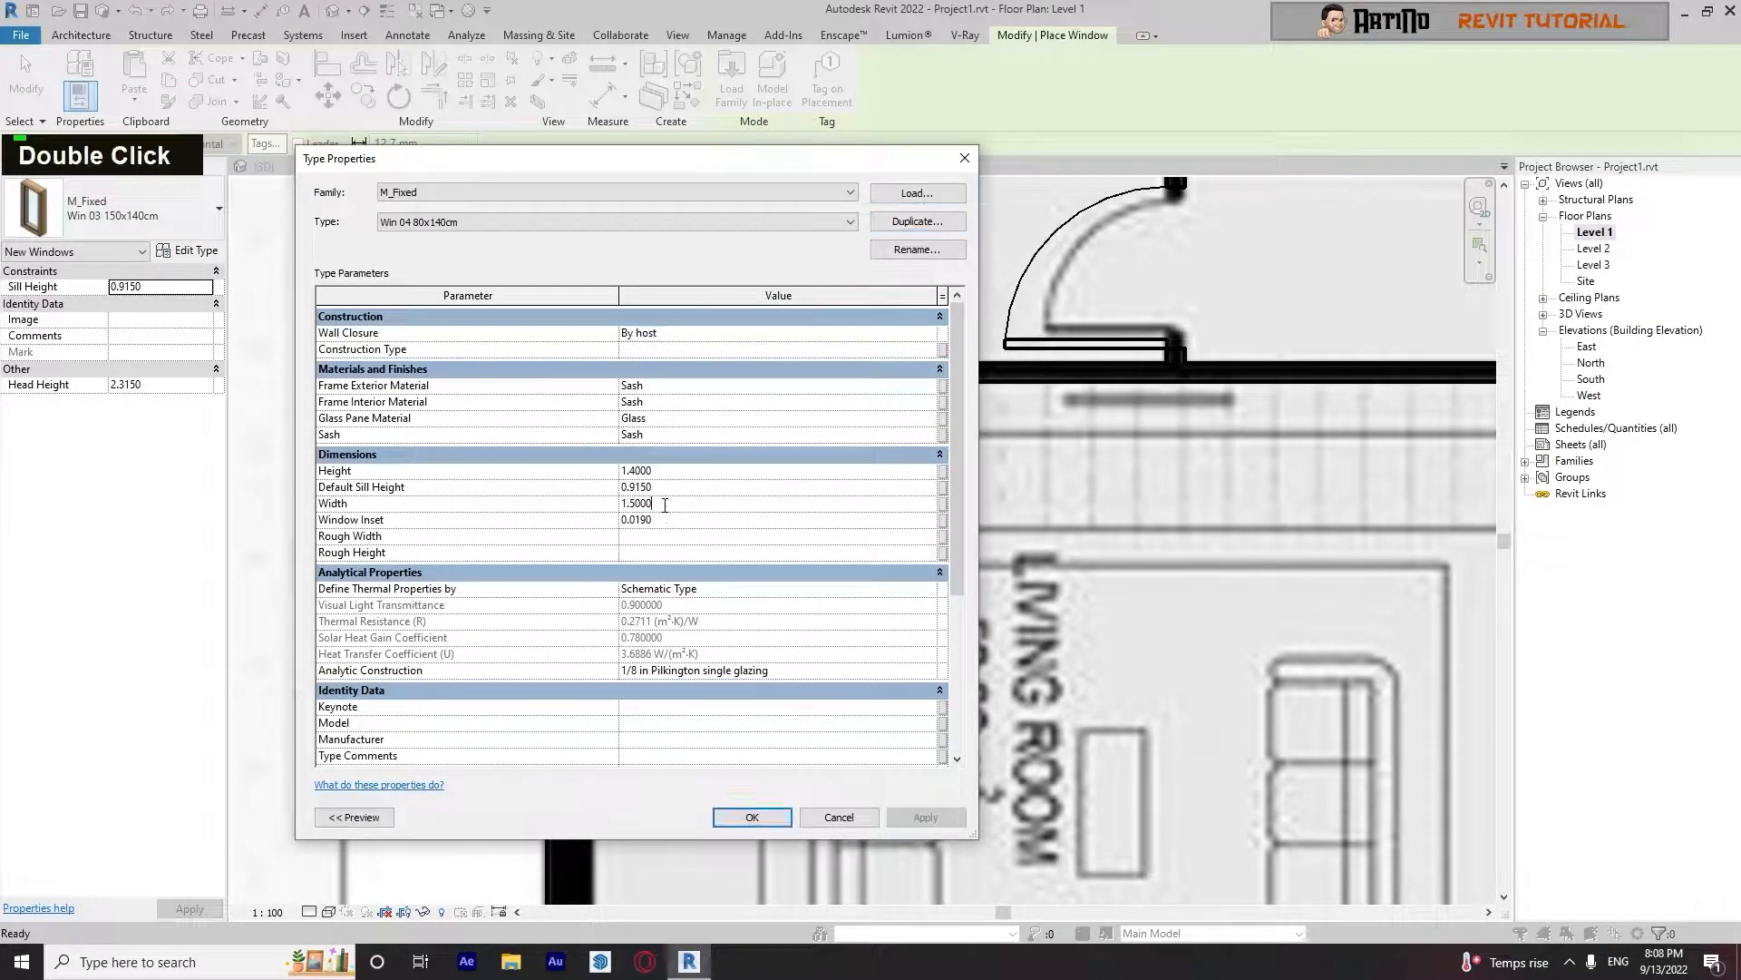
{"action": "type", "text": ".8"}
{"action": "left_click", "coordinate": [747, 816]}
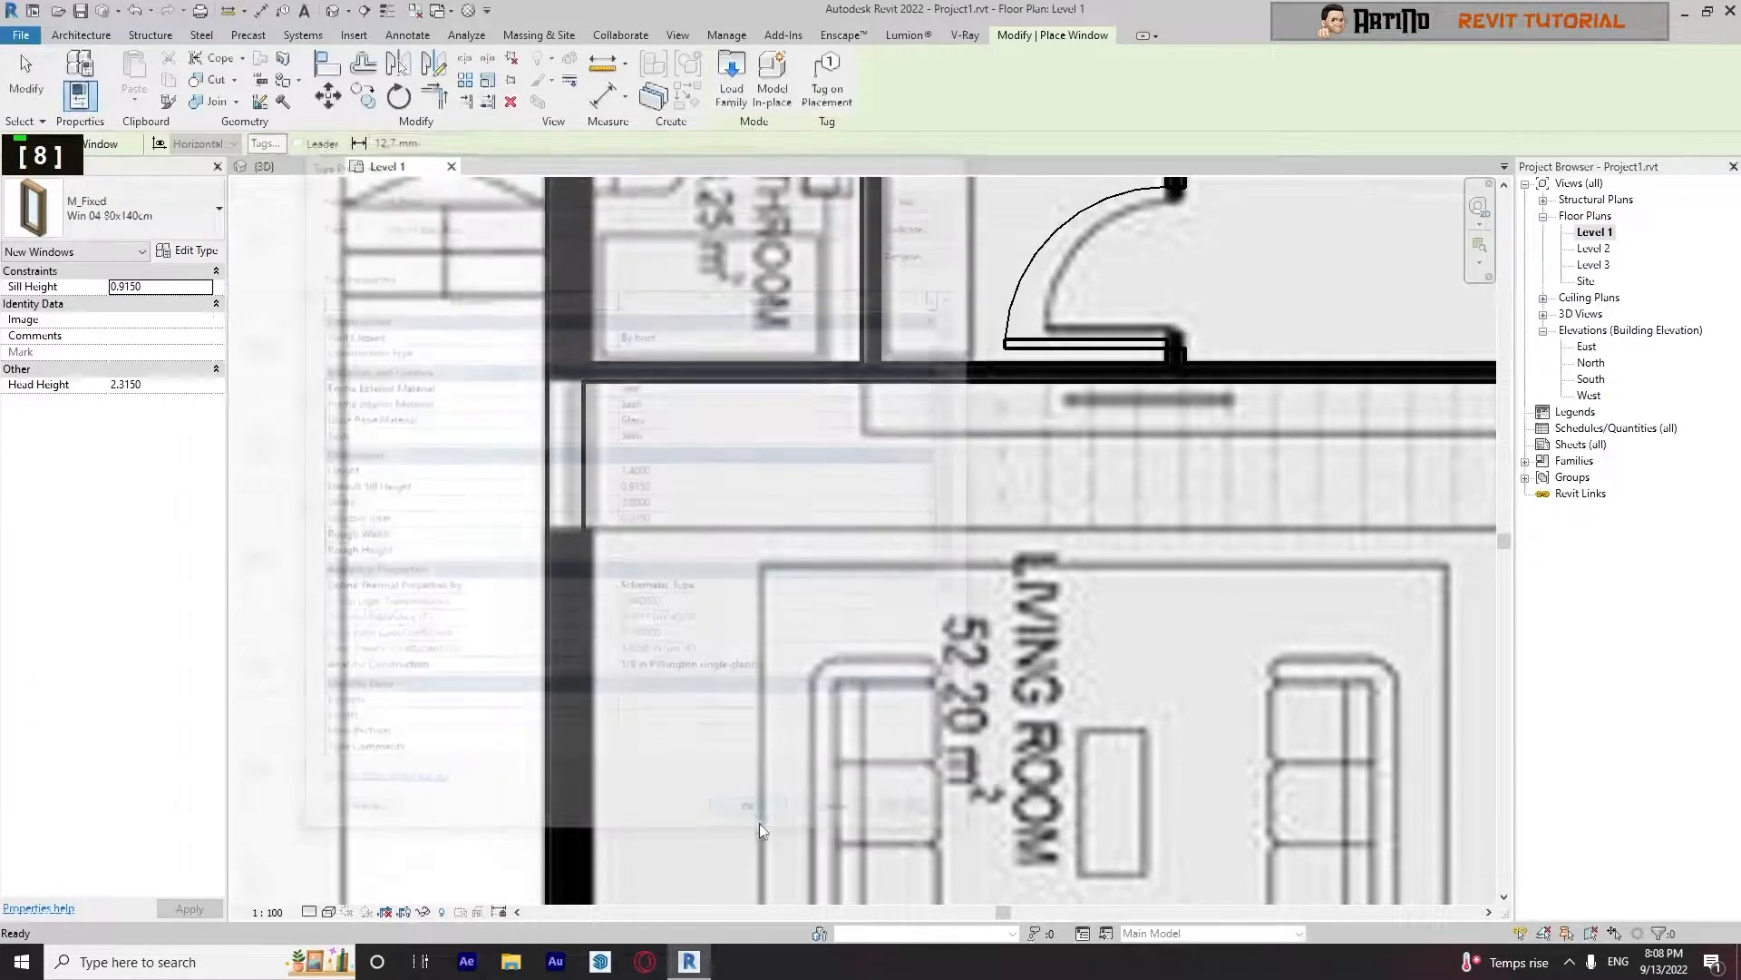
Place a Win 04 80x140cm window in the living room's exterior wall opening and end window placement
{"action": "scroll", "coordinate": [576, 440], "scroll_direction": "up", "scroll_amount": 4}
{"action": "left_click", "coordinate": [588, 468]}
{"action": "scroll", "coordinate": [744, 528], "scroll_direction": "down", "scroll_amount": 3}
{"action": "middle_click_drag", "start_coordinate": [884, 572], "coordinate": [609, 508]}
{"action": "scroll", "coordinate": [612, 507], "scroll_direction": "down", "scroll_amount": 2}
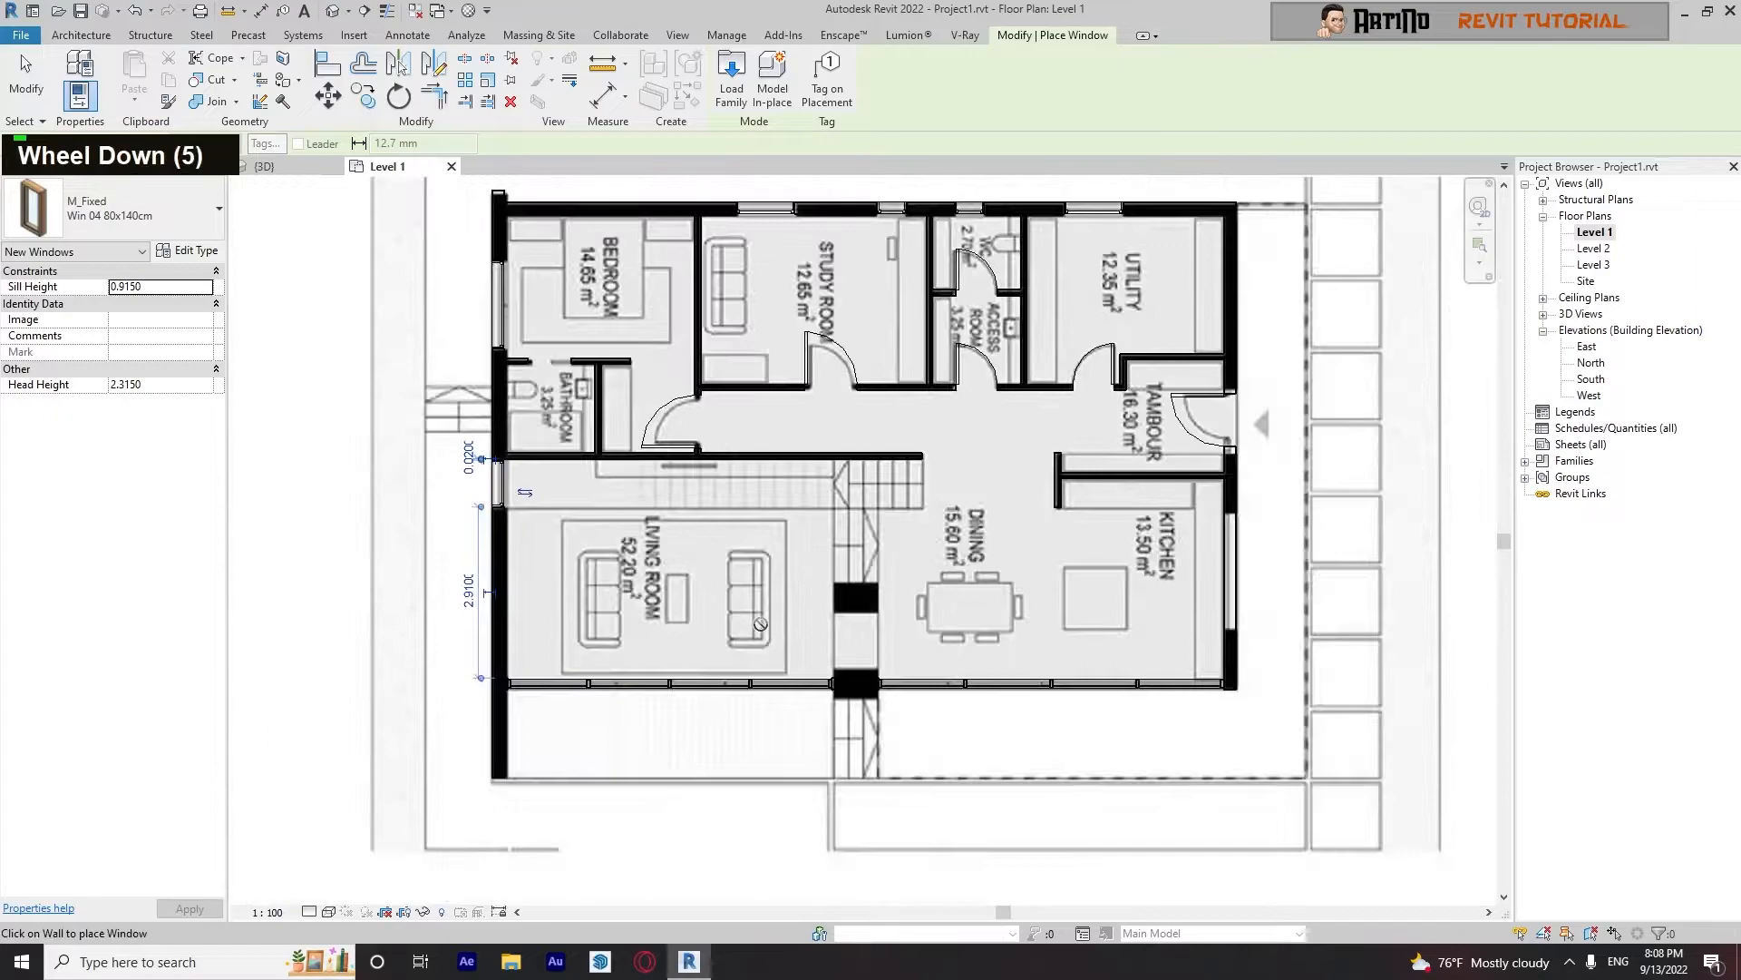
{"action": "scroll", "coordinate": [997, 572], "scroll_direction": "up", "scroll_amount": 5}
{"action": "key", "text": "Escape"}
{"action": "key", "text": "Escape"}
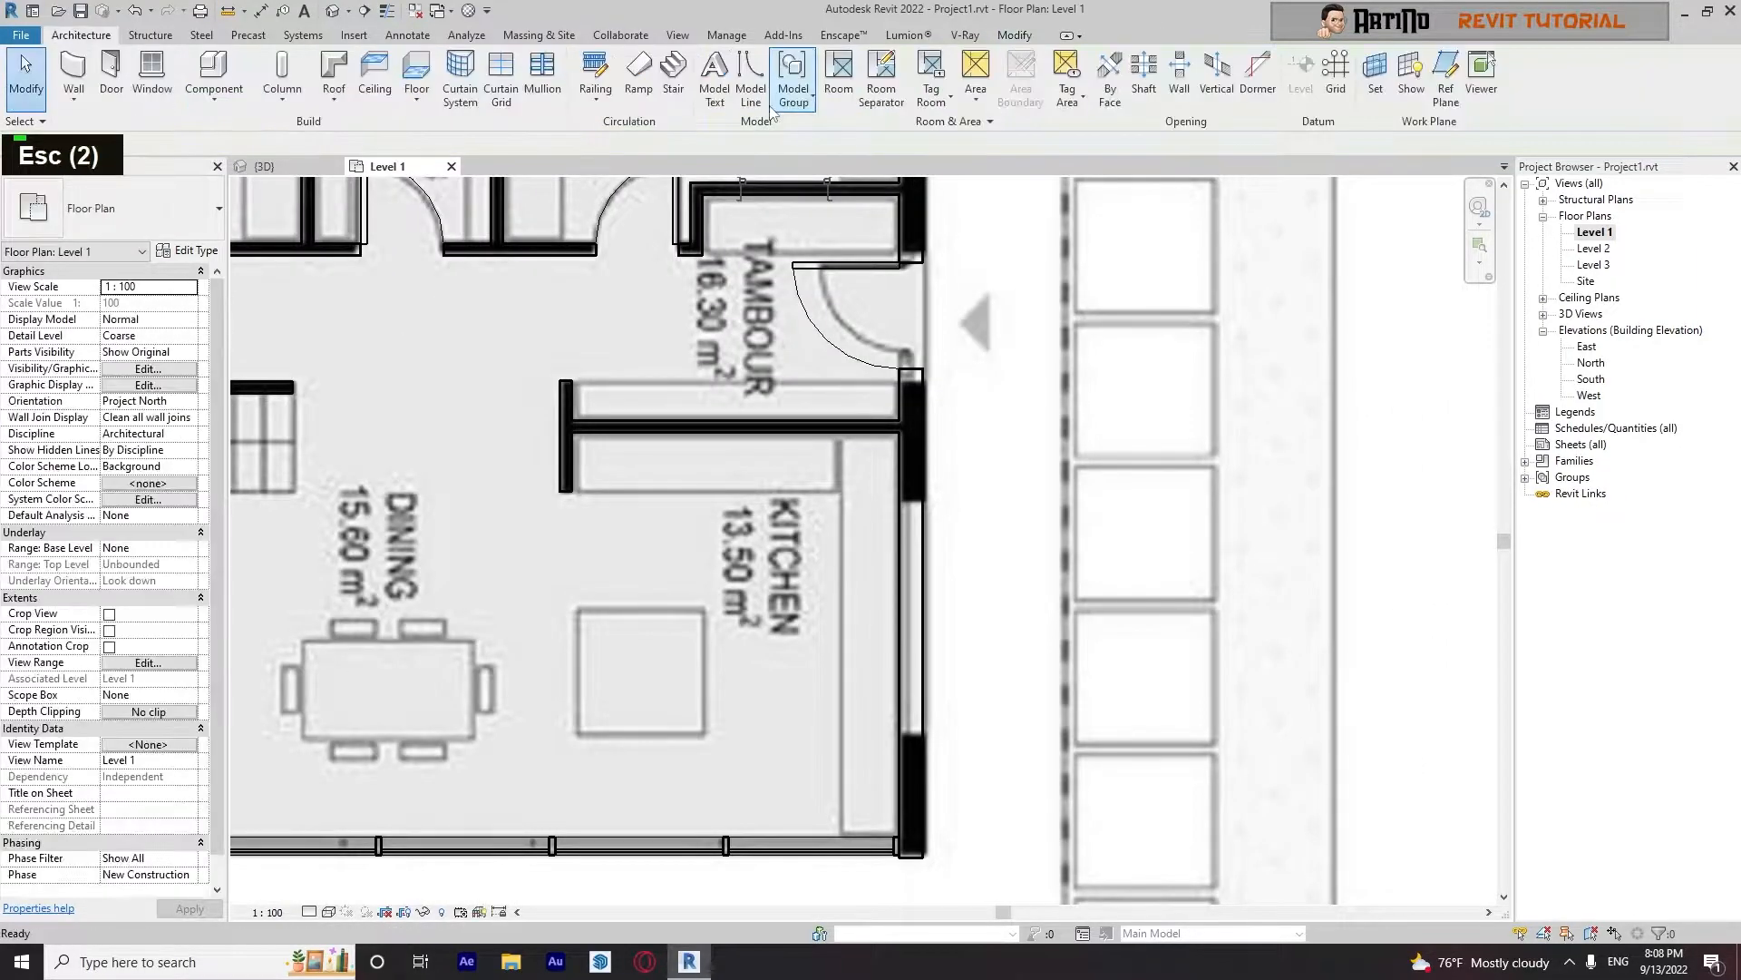
Measure the width of the kitchen's window opening with a trial model line, without keeping it
{"action": "left_click", "coordinate": [750, 76]}
{"action": "scroll", "coordinate": [937, 552], "scroll_direction": "up", "scroll_amount": 3}
{"action": "left_click", "coordinate": [925, 469]}
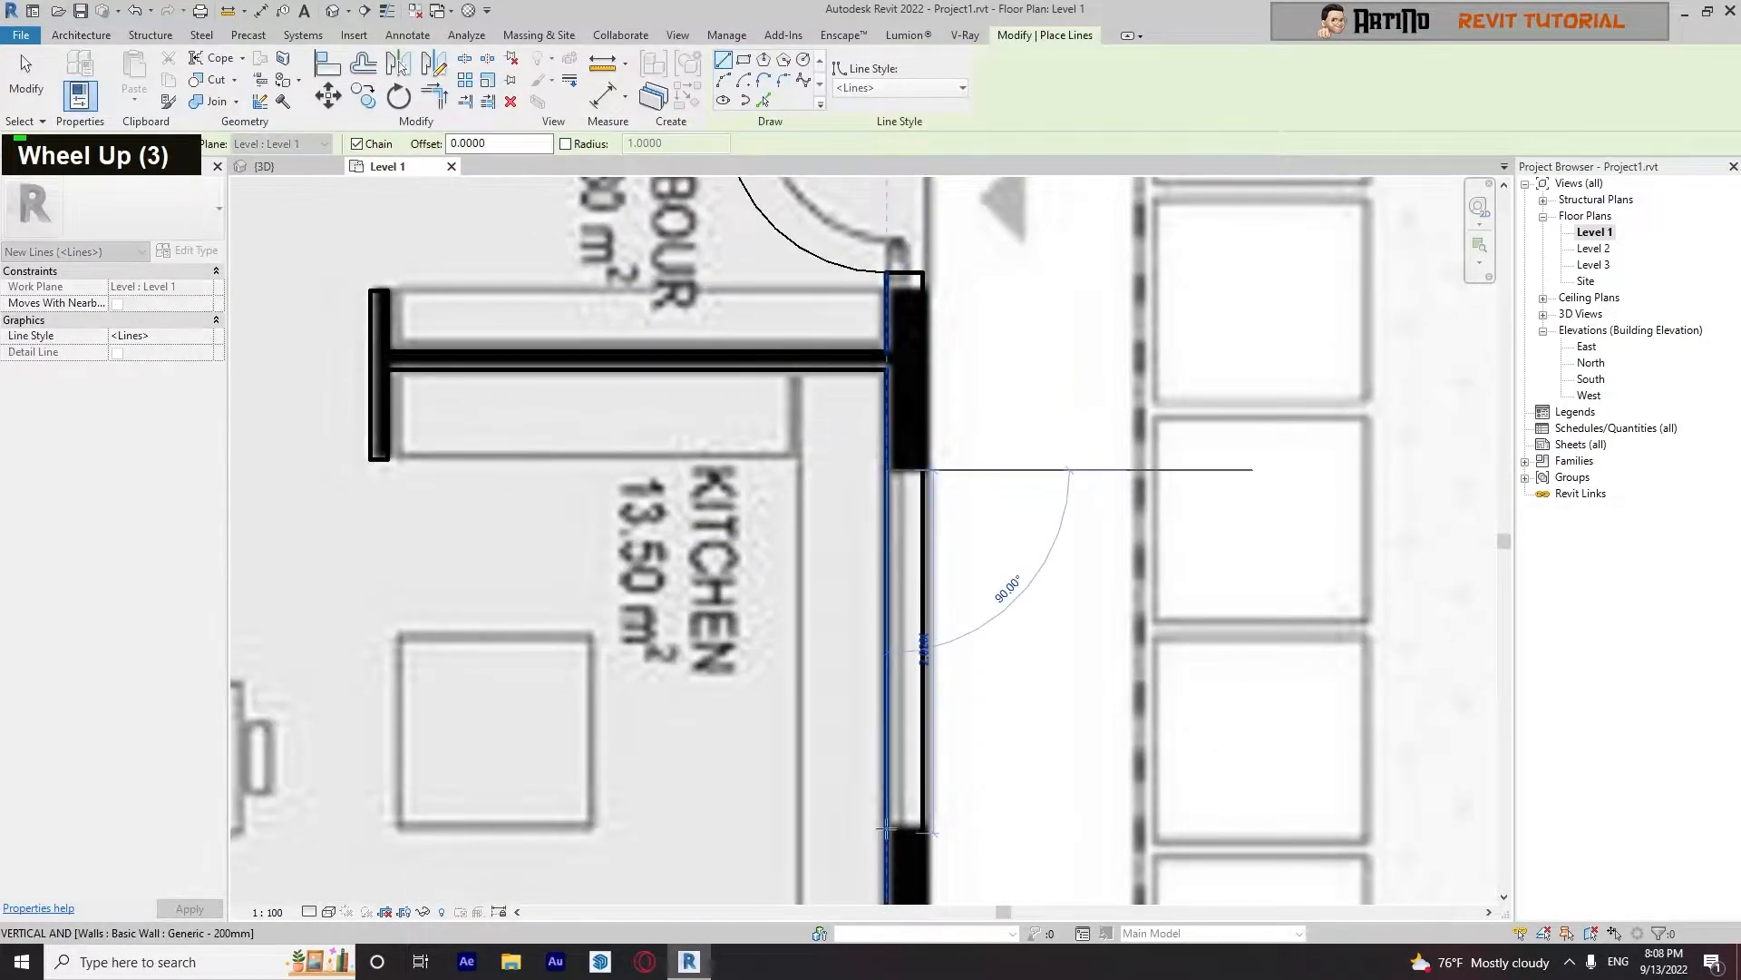
{"action": "scroll", "coordinate": [888, 821], "scroll_direction": "up", "scroll_amount": 5}
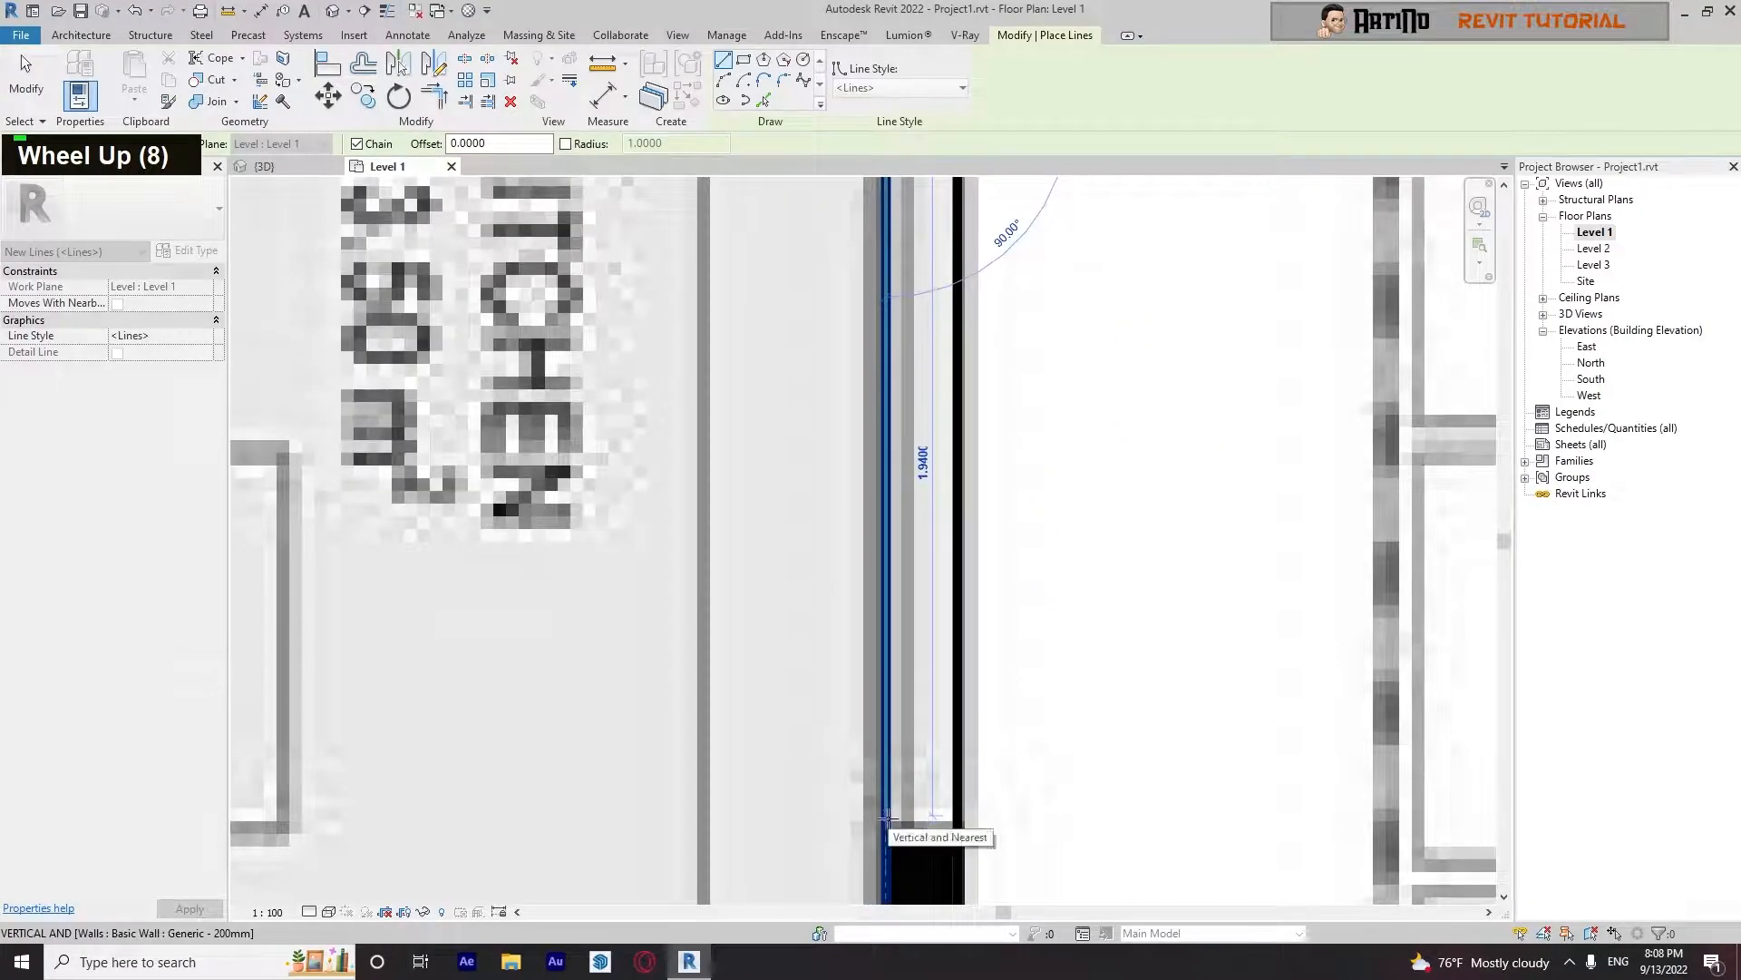
{"action": "scroll", "coordinate": [891, 831], "scroll_direction": "down", "scroll_amount": 4}
{"action": "key", "text": "Escape"}
{"action": "key", "text": "Escape"}
Start the Window command and duplicate the Win 04 80x140cm type as "Win 05 200x140cm"
{"action": "scroll", "coordinate": [842, 564], "scroll_direction": "down", "scroll_amount": 2}
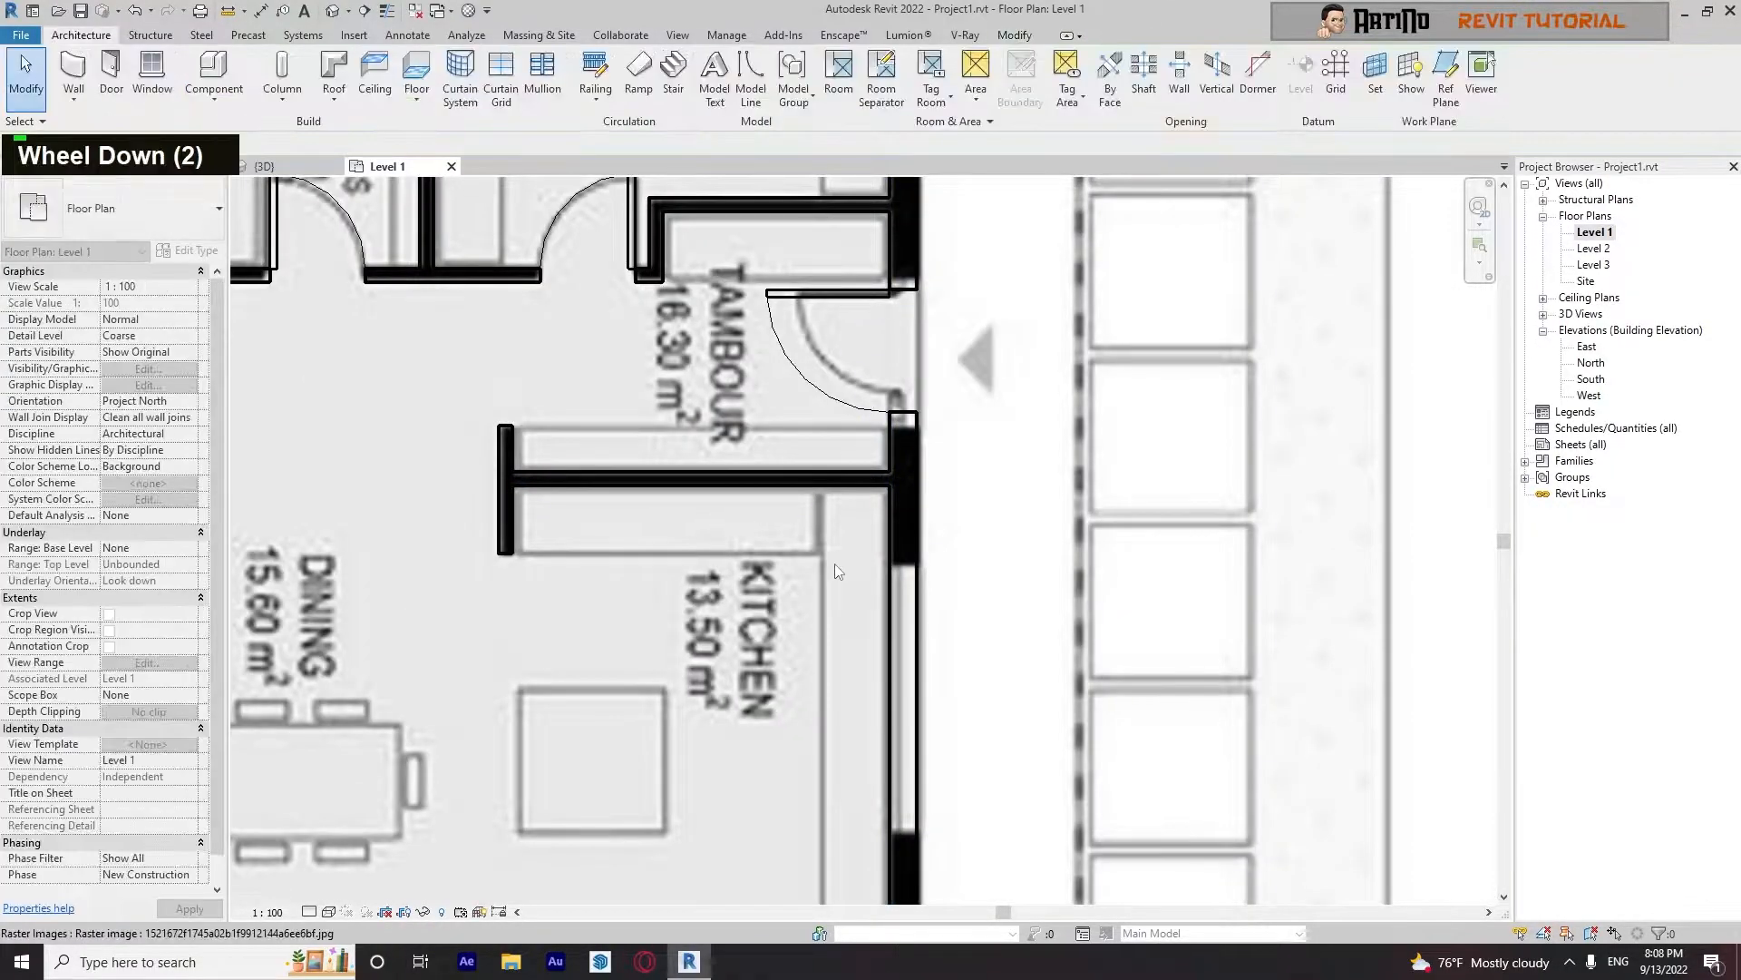
{"action": "left_click", "coordinate": [153, 72]}
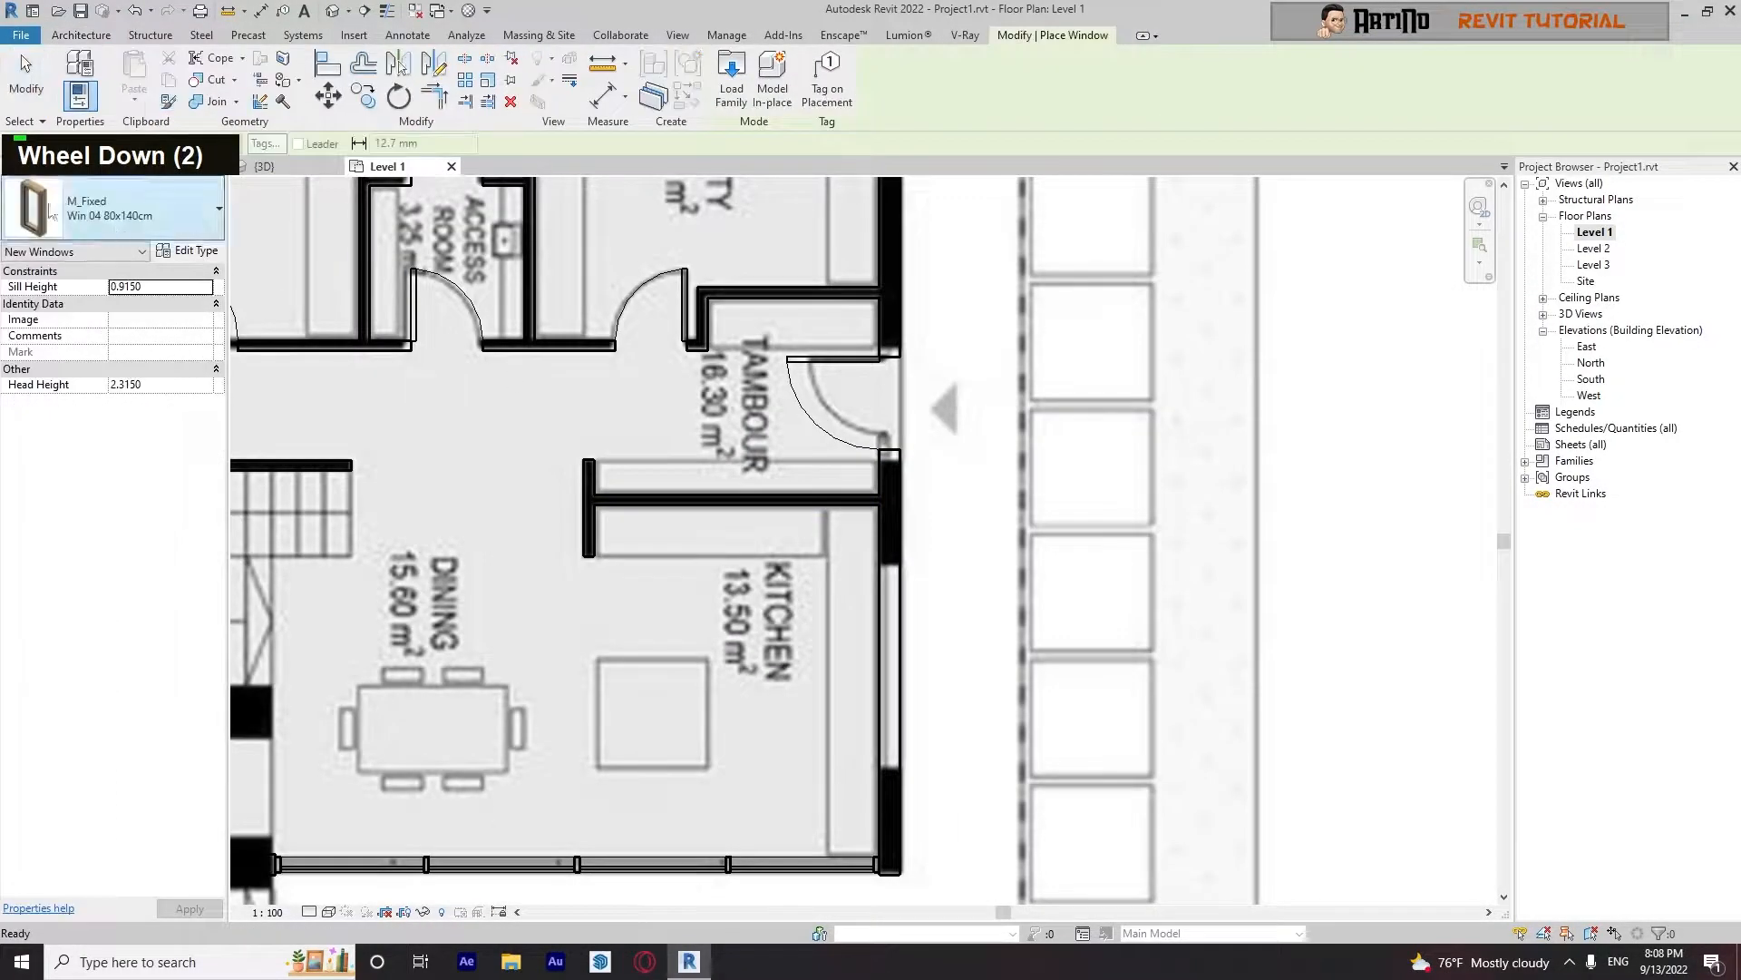
{"action": "left_click", "coordinate": [188, 251]}
{"action": "left_click", "coordinate": [899, 227]}
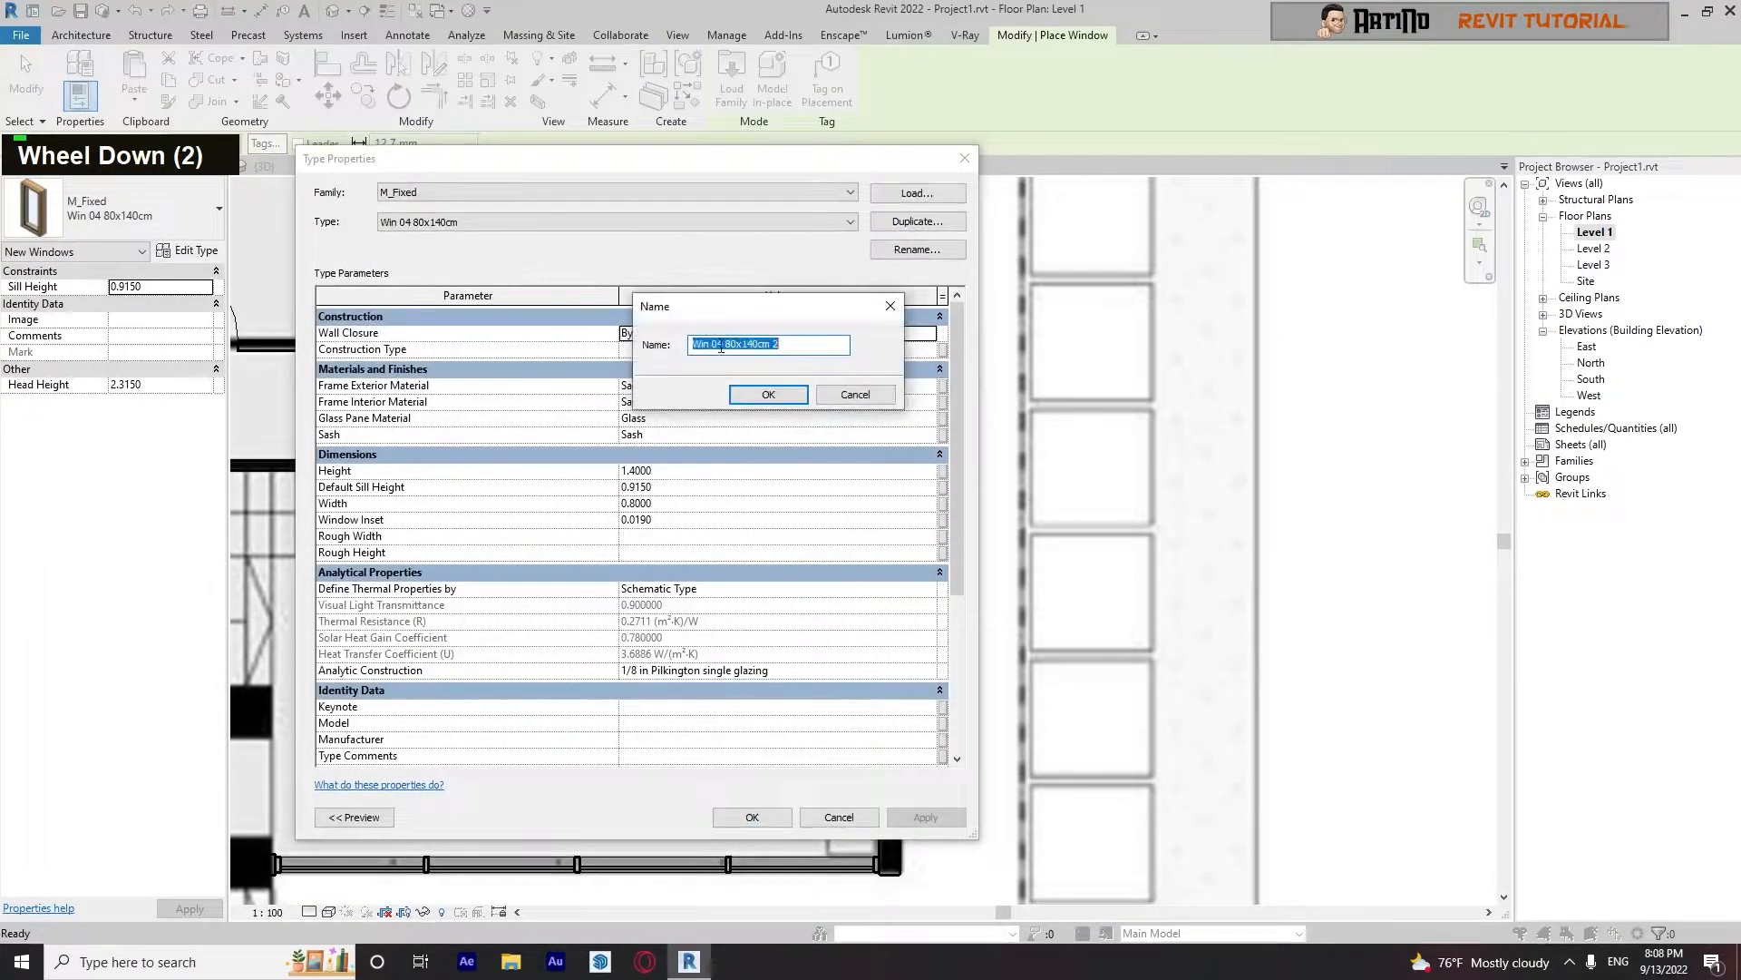
{"action": "type", "text": "5"}
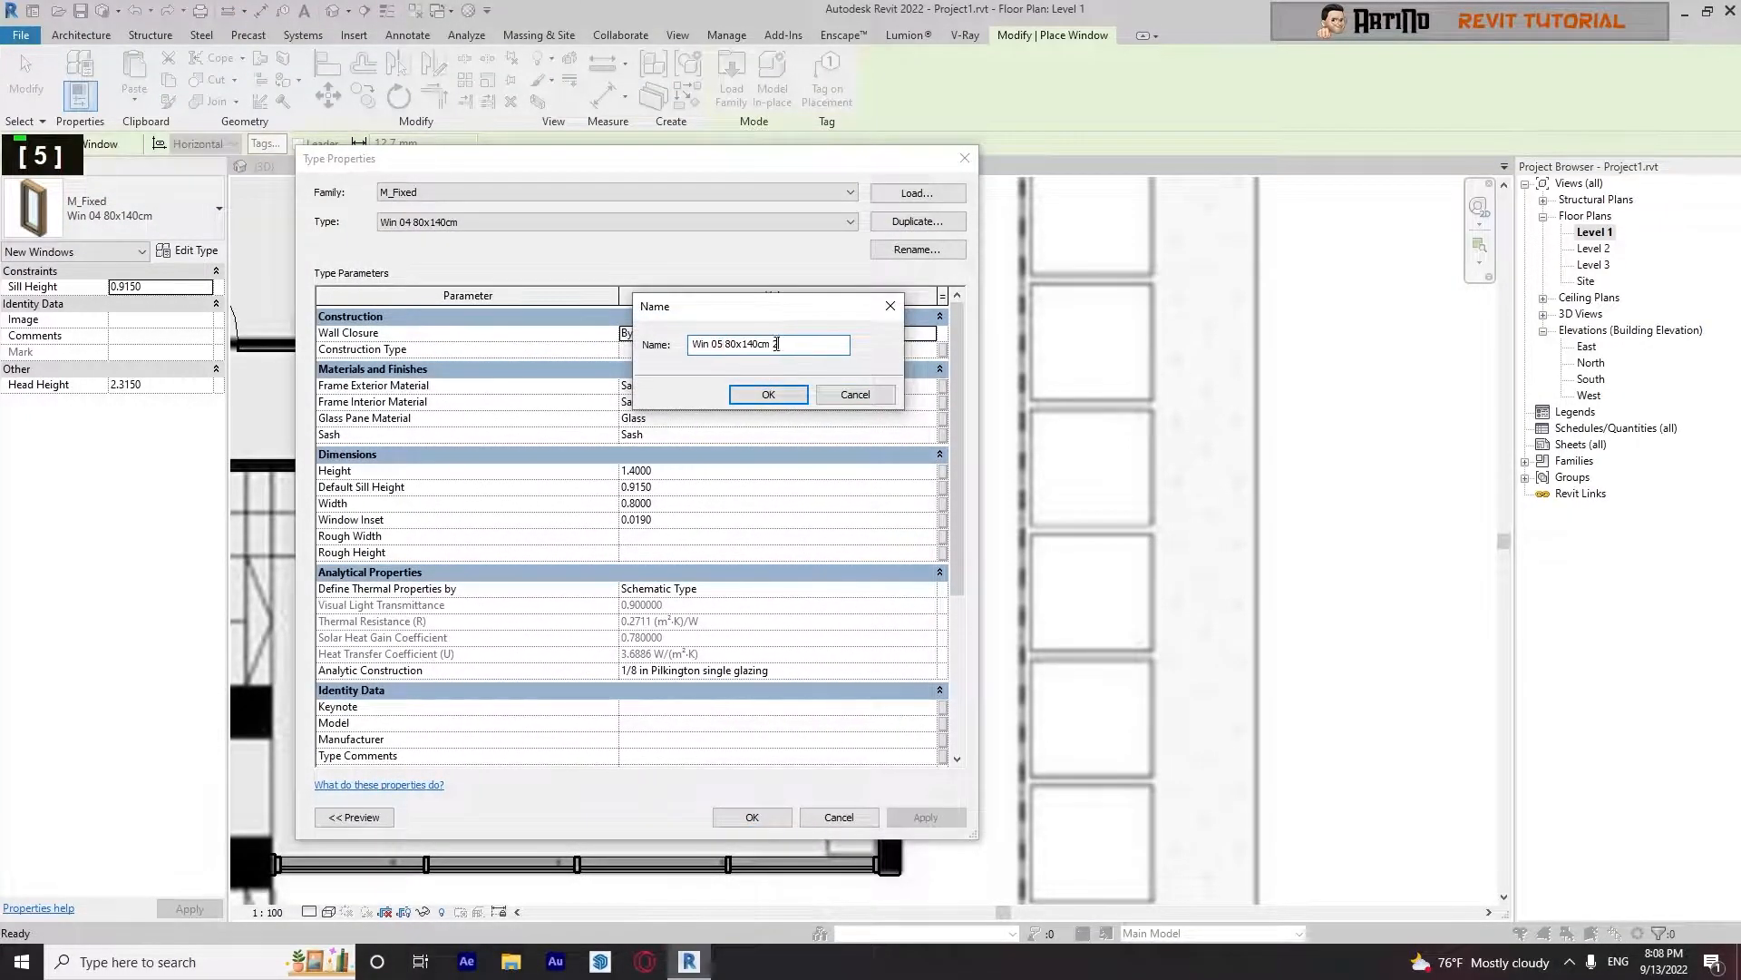
{"action": "key", "text": "BackSpace"}
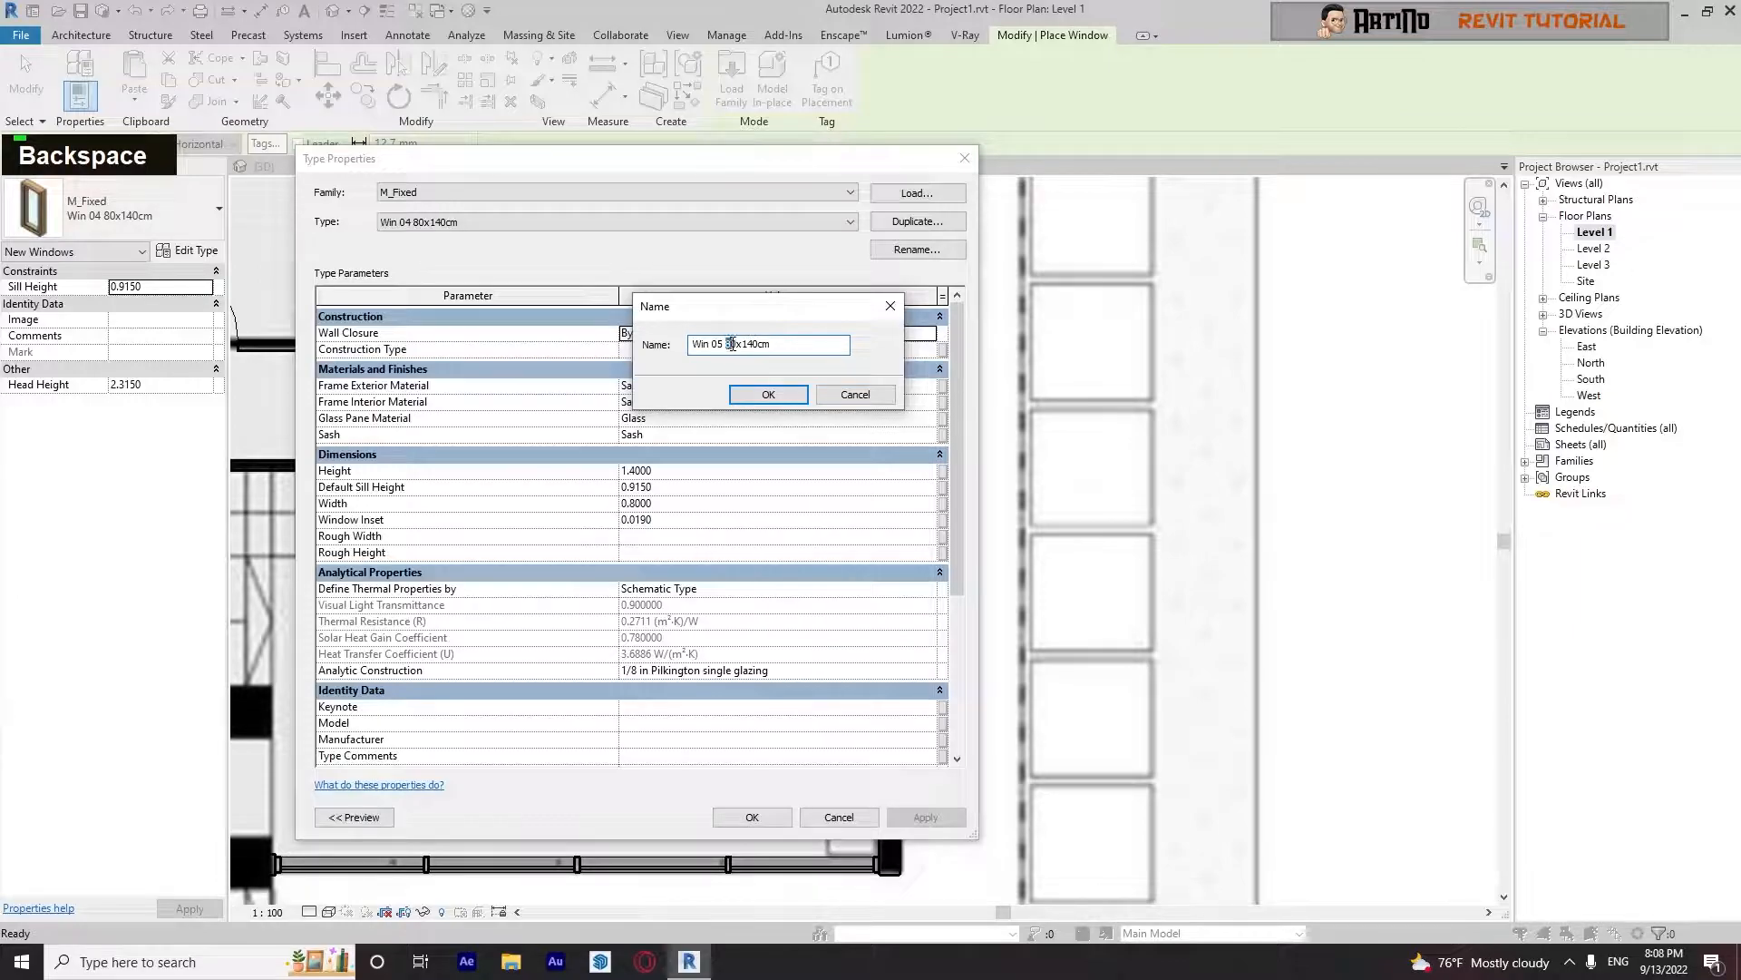
{"action": "type", "text": "200"}
{"action": "left_click", "coordinate": [768, 394]}
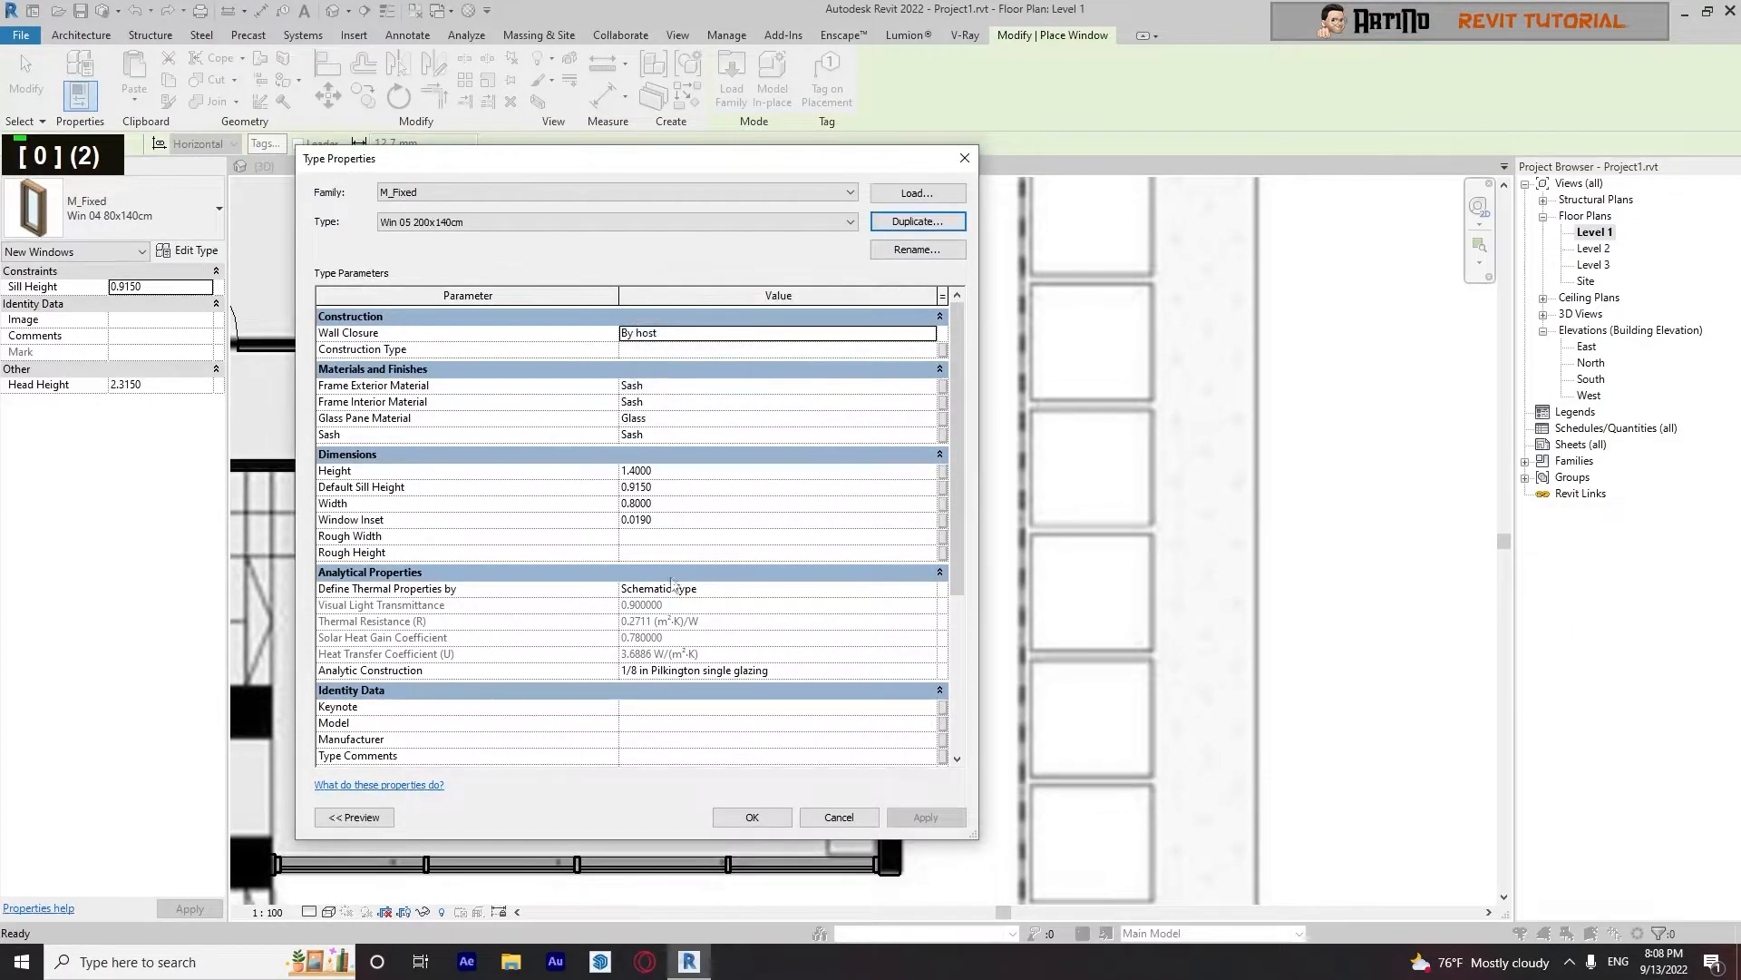
Set the width of the Win 05 200x140cm type to 2 and accept the type properties
{"action": "left_click", "coordinate": [668, 504]}
{"action": "type", "text": "2"}
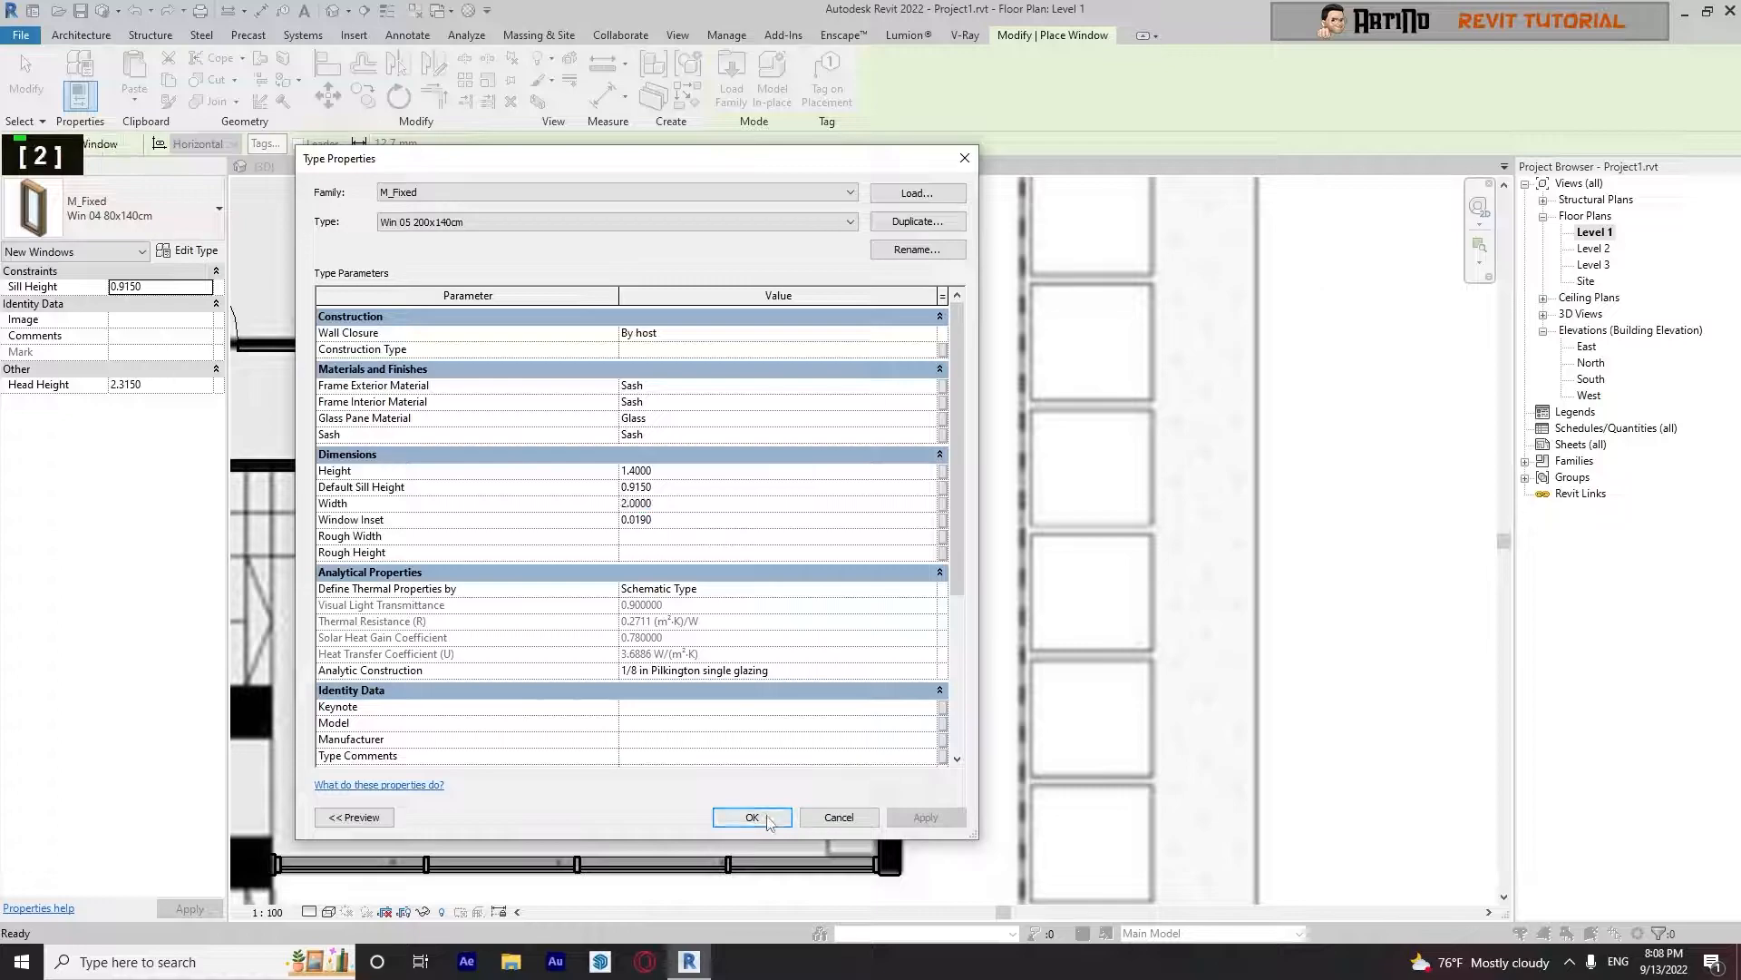
{"action": "left_click", "coordinate": [767, 819]}
Place a Win 05 200x140cm window in the kitchen's exterior wall opening and end window placement
{"action": "scroll", "coordinate": [898, 684], "scroll_direction": "up", "scroll_amount": 3}
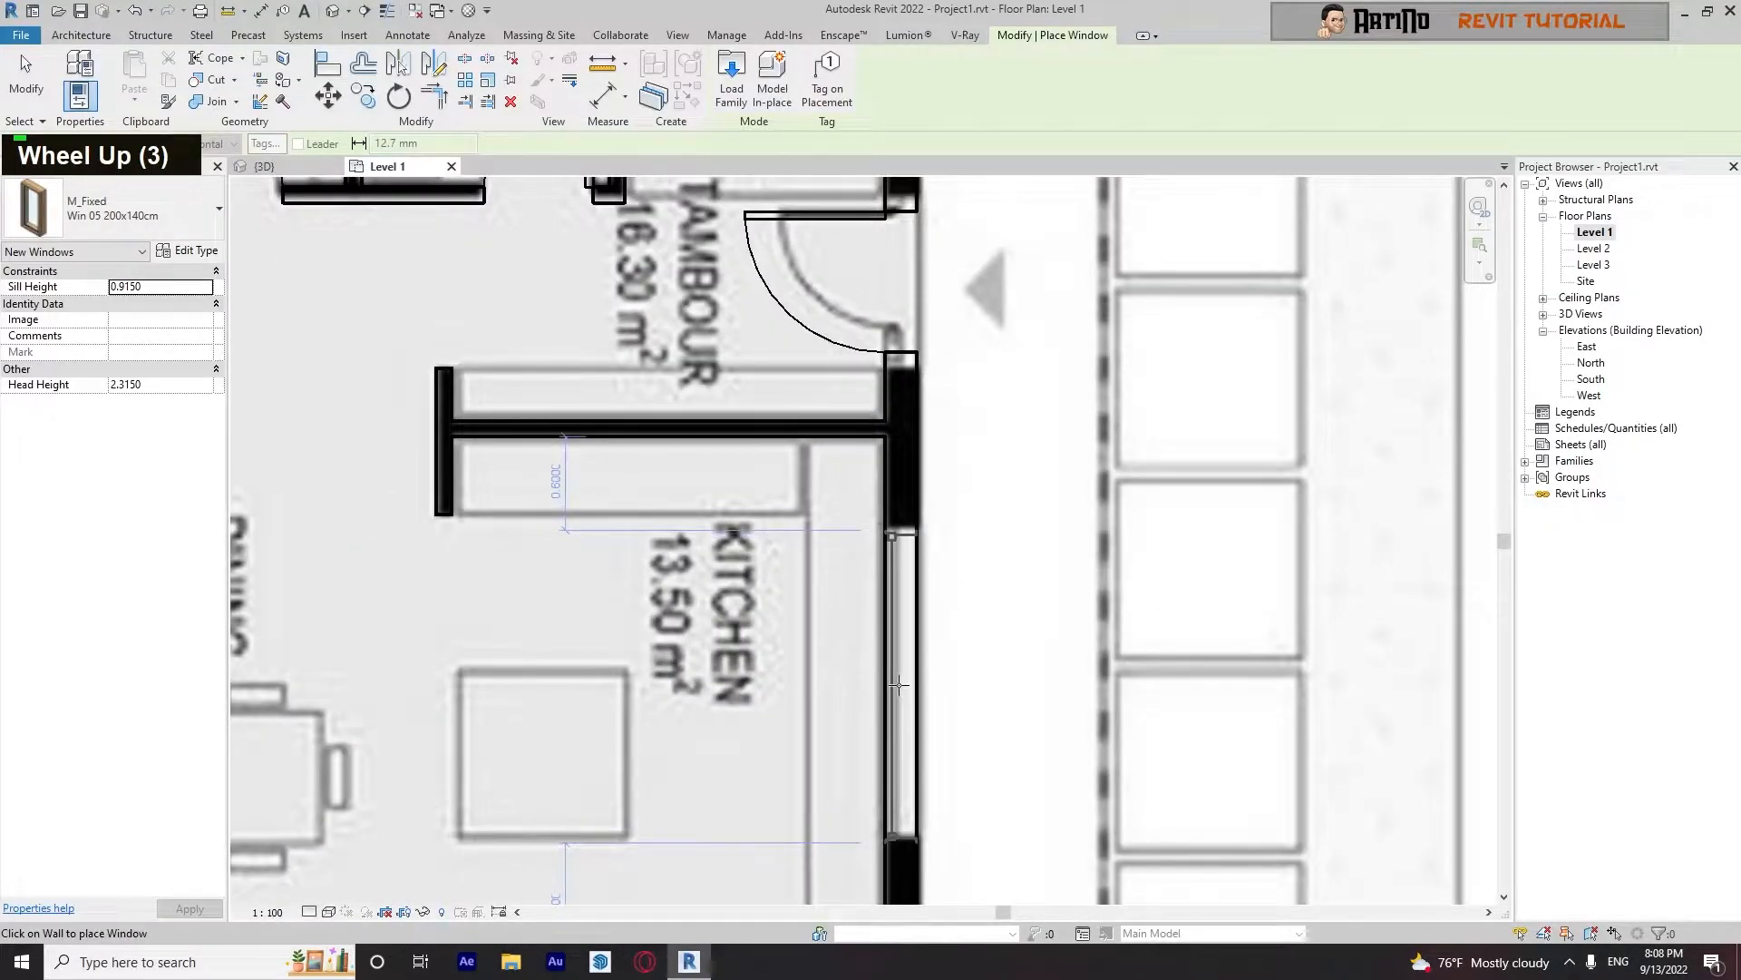
{"action": "scroll", "coordinate": [898, 685], "scroll_direction": "down", "scroll_amount": 6}
{"action": "middle_click_drag", "start_coordinate": [795, 717], "coordinate": [993, 790]}
{"action": "middle_click_drag", "start_coordinate": [525, 675], "coordinate": [682, 541]}
{"action": "key", "text": "Escape"}
{"action": "key", "text": "Escape"}
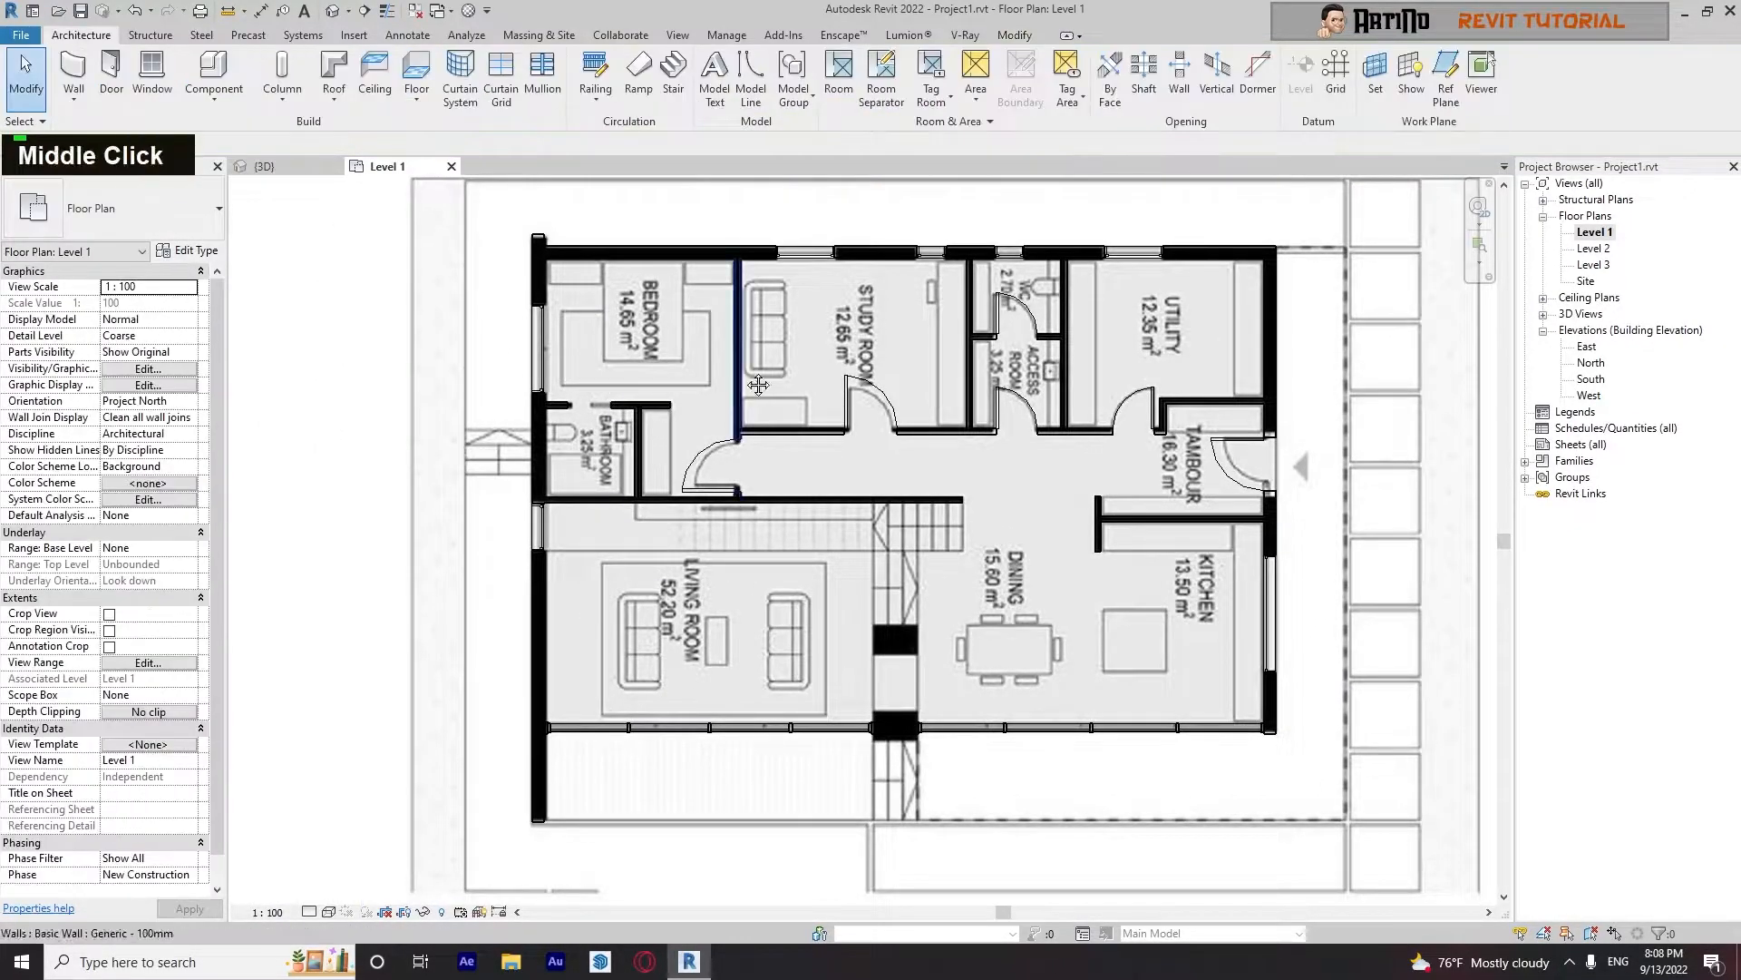
{"action": "middle_click_drag", "start_coordinate": [658, 627], "coordinate": [588, 640]}
Open the Level 2 floor plan, switch its visual style to Wireframe and inspect the window openings along the exterior wall
{"action": "double_click", "coordinate": [1594, 248]}
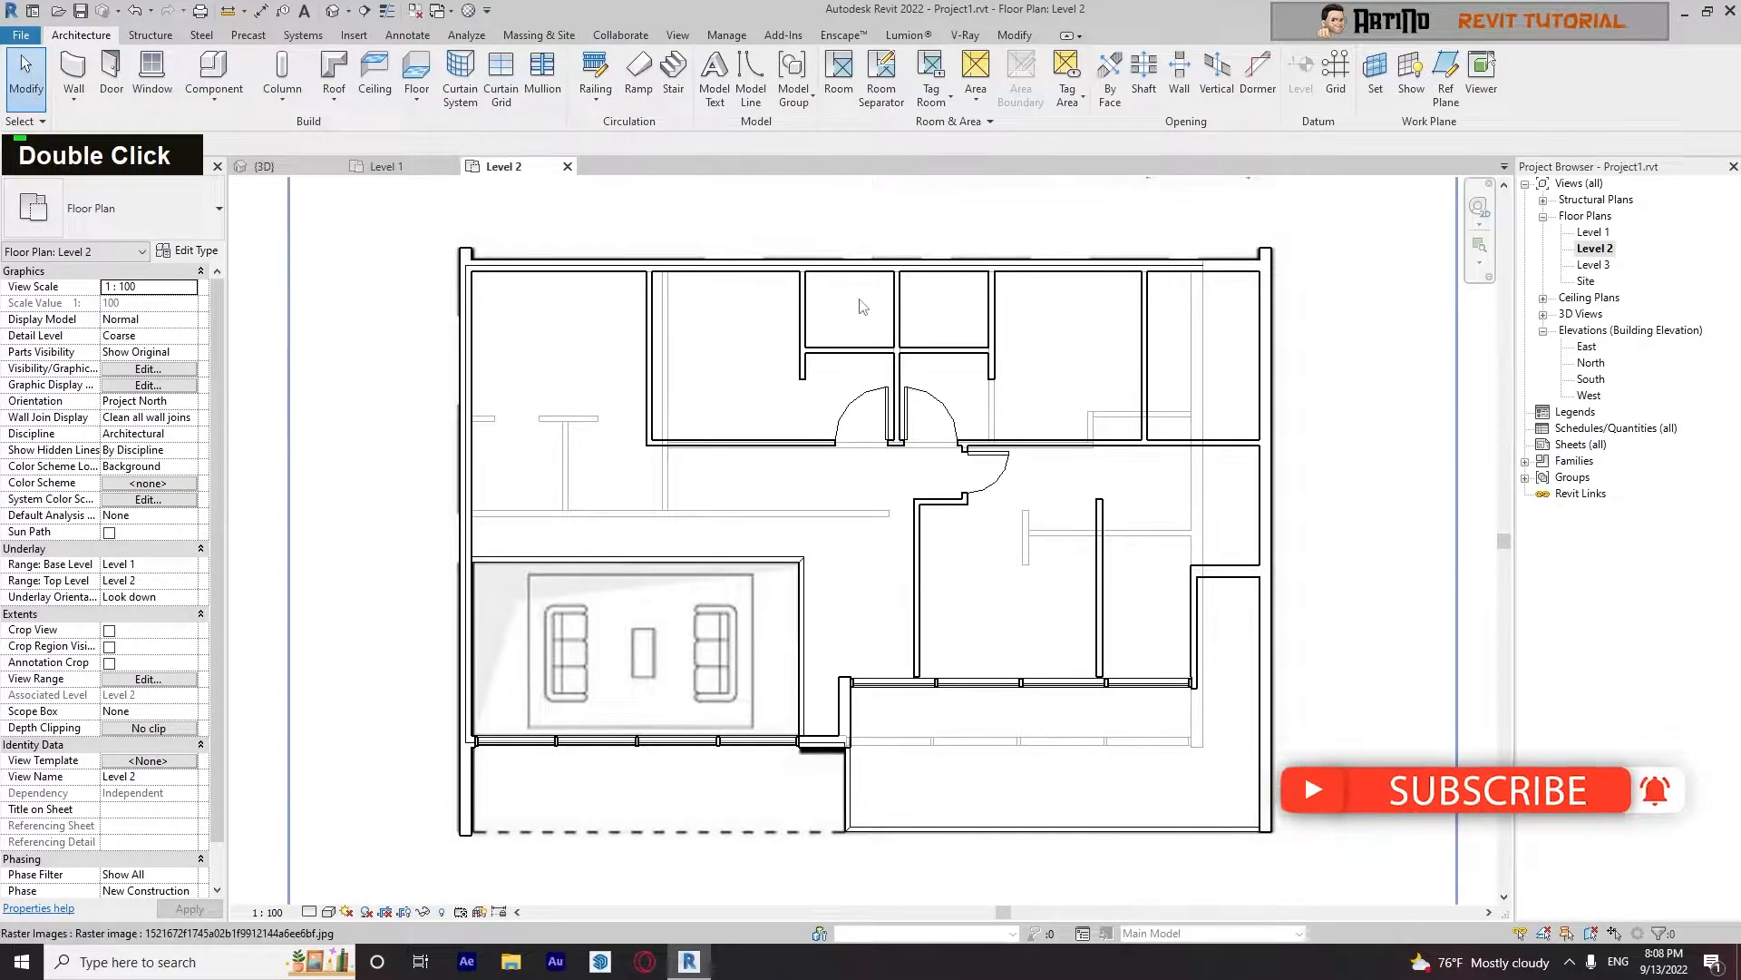
{"action": "left_click", "coordinate": [329, 911]}
{"action": "left_click", "coordinate": [369, 838]}
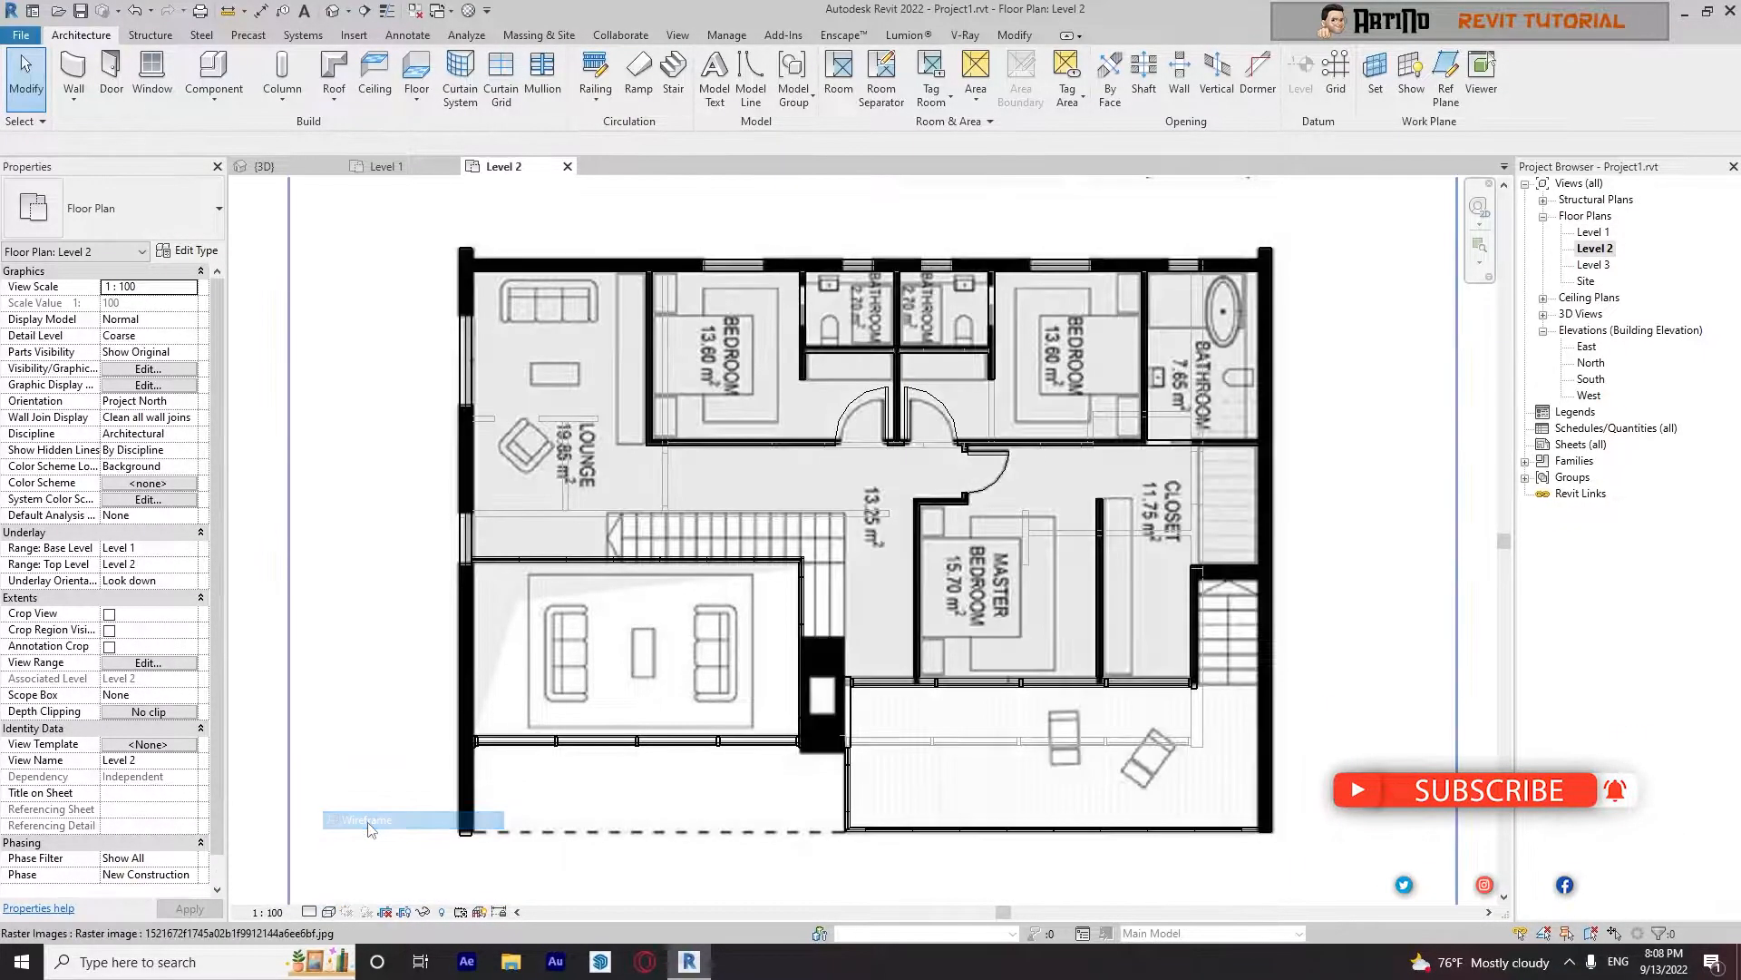
{"action": "scroll", "coordinate": [741, 241], "scroll_direction": "up", "scroll_amount": 4}
{"action": "middle_click_drag", "start_coordinate": [742, 241], "coordinate": [642, 393]}
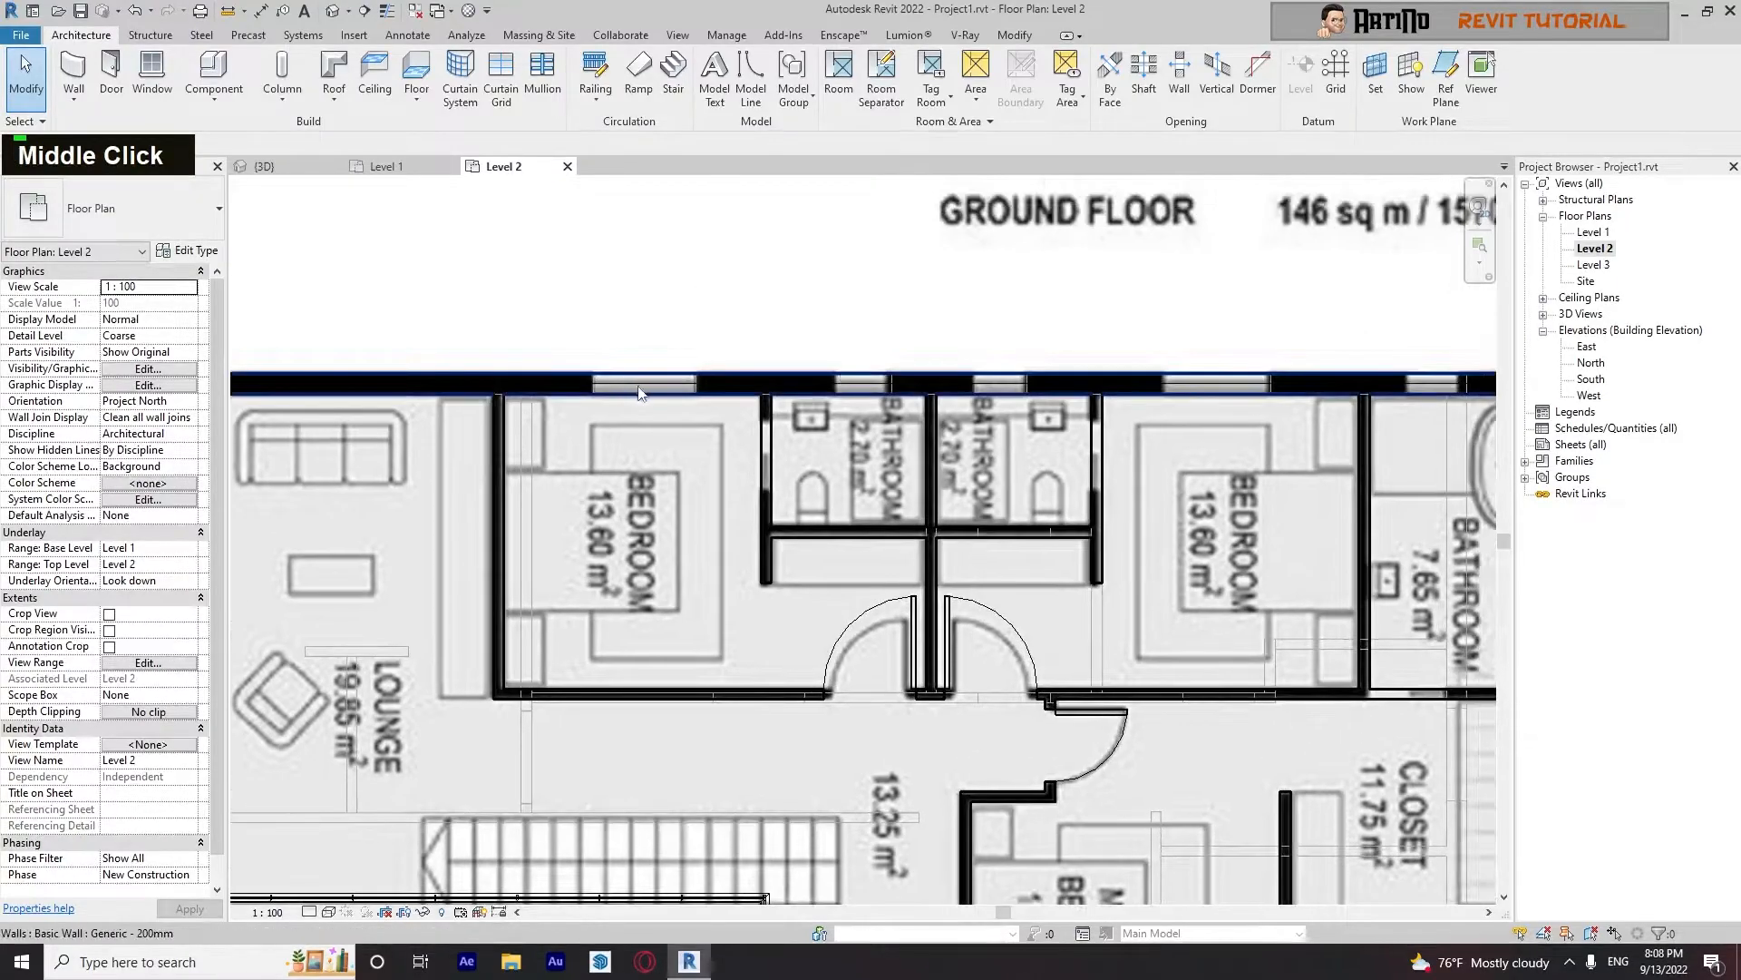
{"action": "scroll", "coordinate": [778, 382], "scroll_direction": "down", "scroll_amount": 1}
{"action": "middle_click_drag", "start_coordinate": [777, 382], "coordinate": [654, 392]}
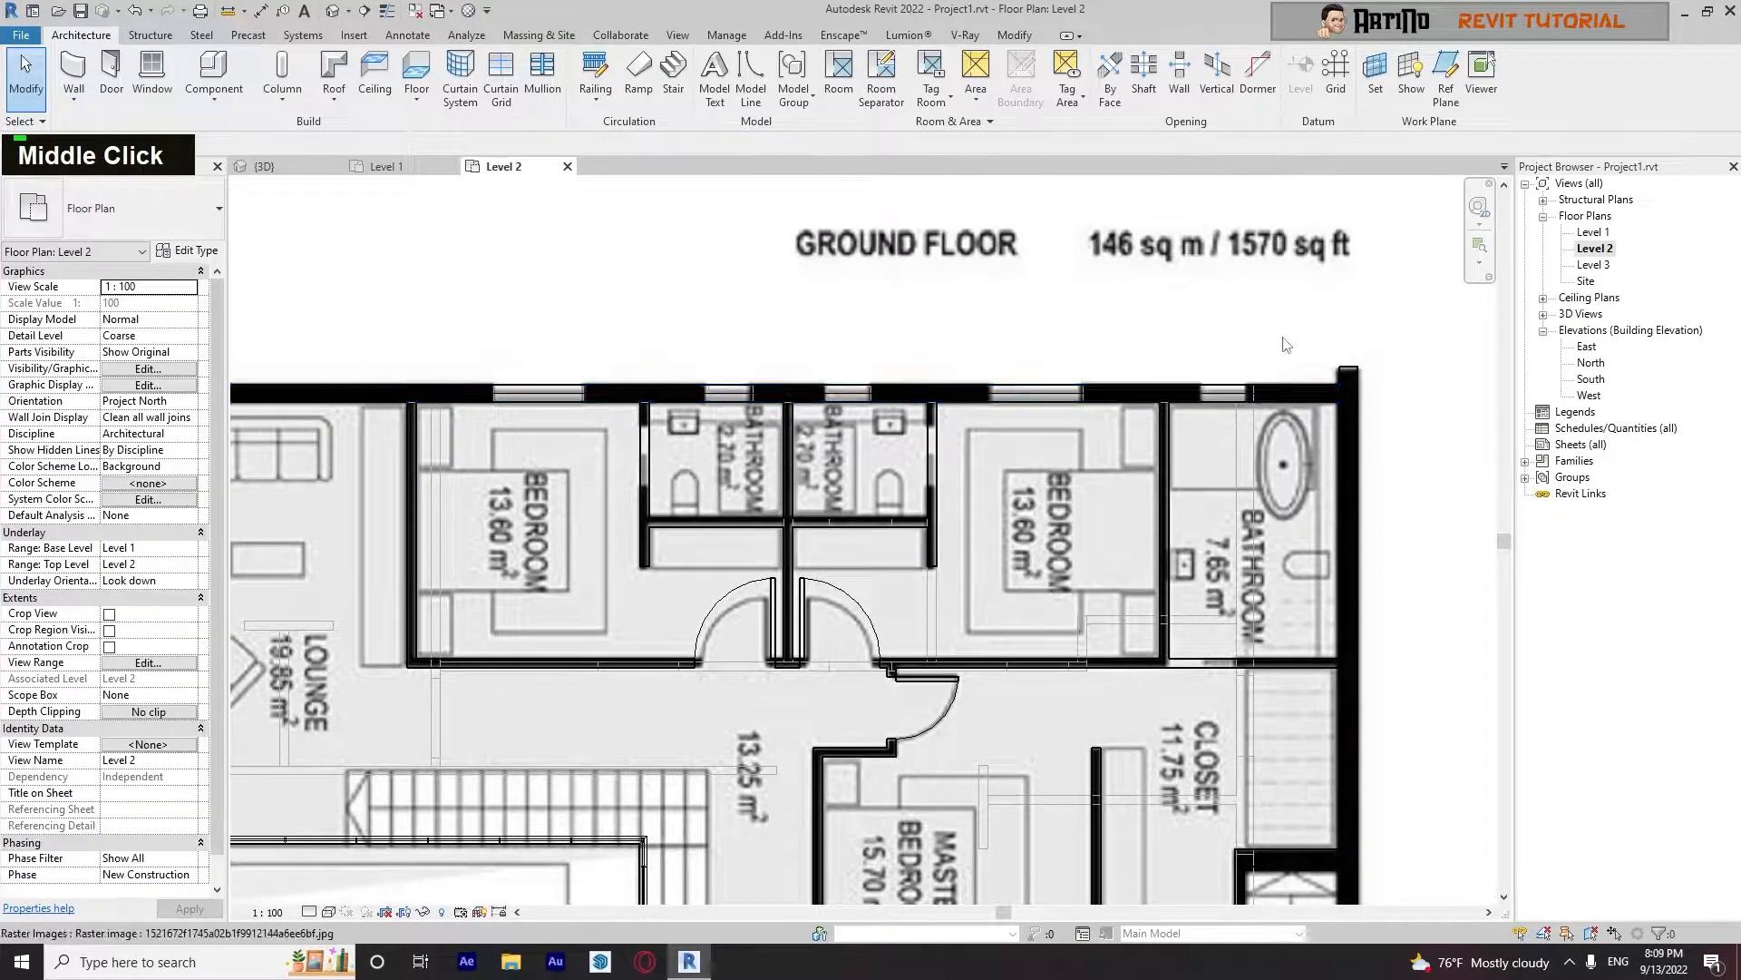
{"action": "scroll", "coordinate": [1248, 340], "scroll_direction": "up", "scroll_amount": 5}
{"action": "scroll", "coordinate": [1247, 340], "scroll_direction": "down", "scroll_amount": 6}
{"action": "middle_click_drag", "start_coordinate": [958, 347], "coordinate": [978, 354]}
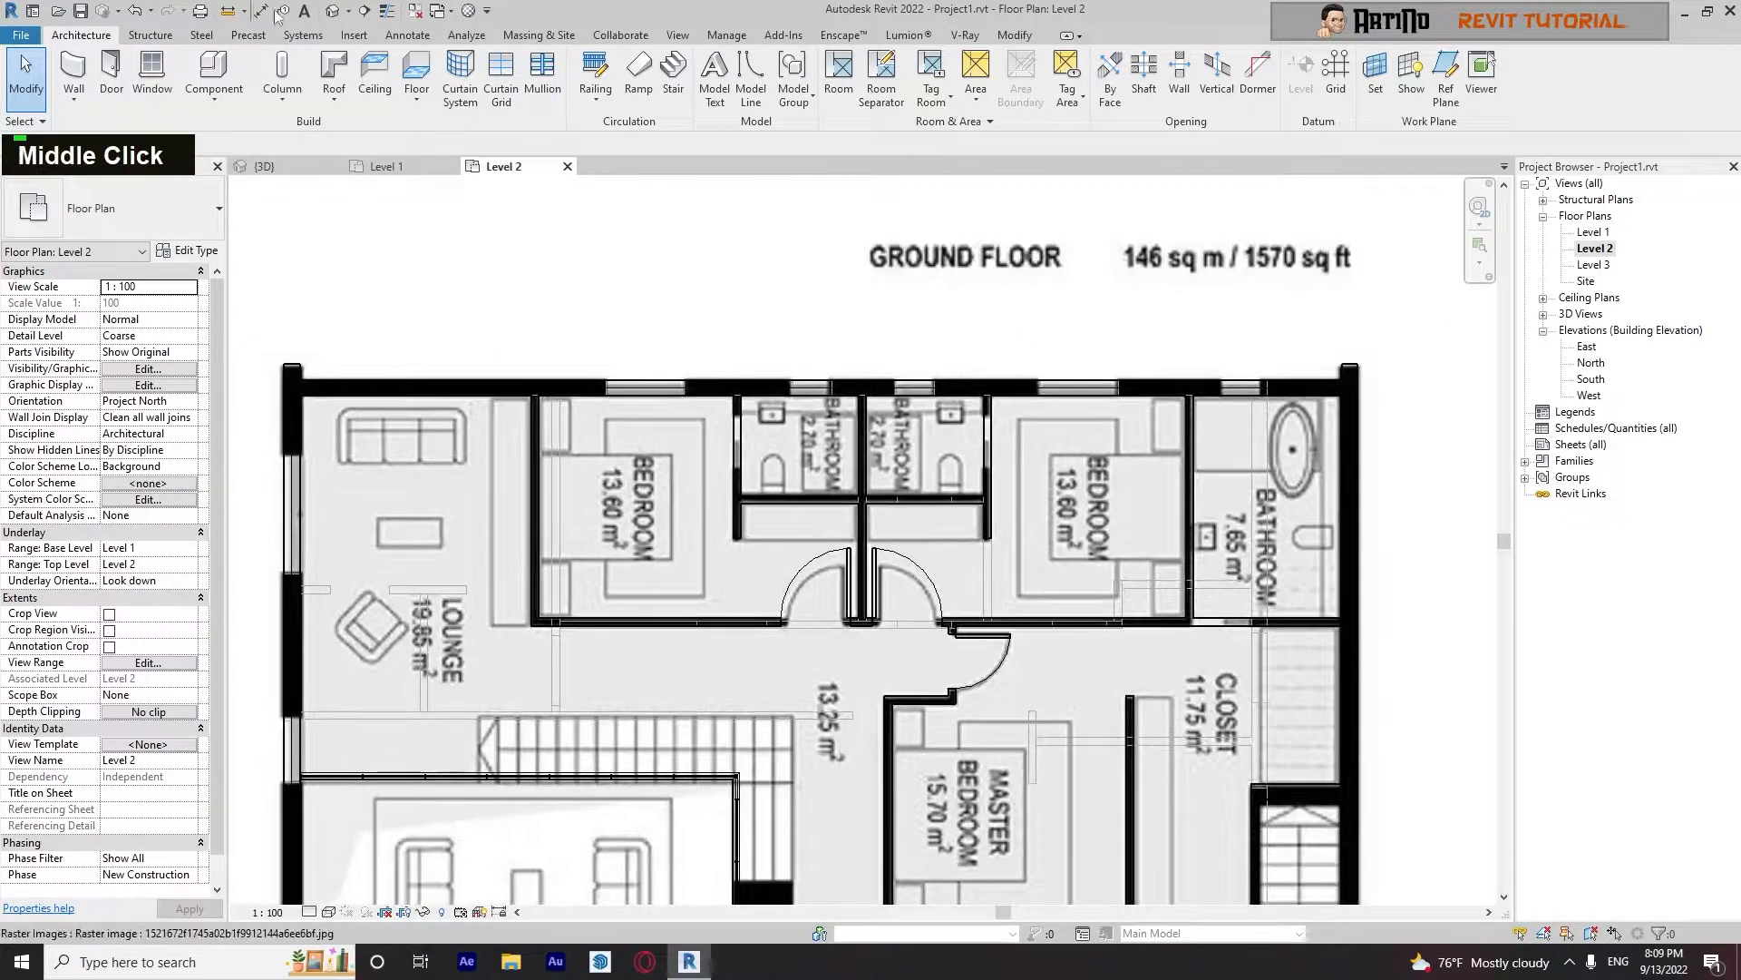
In the 3D view, select the four Level 1 windows on the back wall and copy them to the clipboard
{"action": "left_click", "coordinate": [333, 13]}
{"action": "scroll", "coordinate": [844, 354], "scroll_direction": "down", "scroll_amount": 2}
{"action": "middle_click_drag", "start_coordinate": [590, 381], "coordinate": [550, 377], "text": "shift"}
{"action": "scroll", "coordinate": [631, 546], "scroll_direction": "up", "scroll_amount": 5}
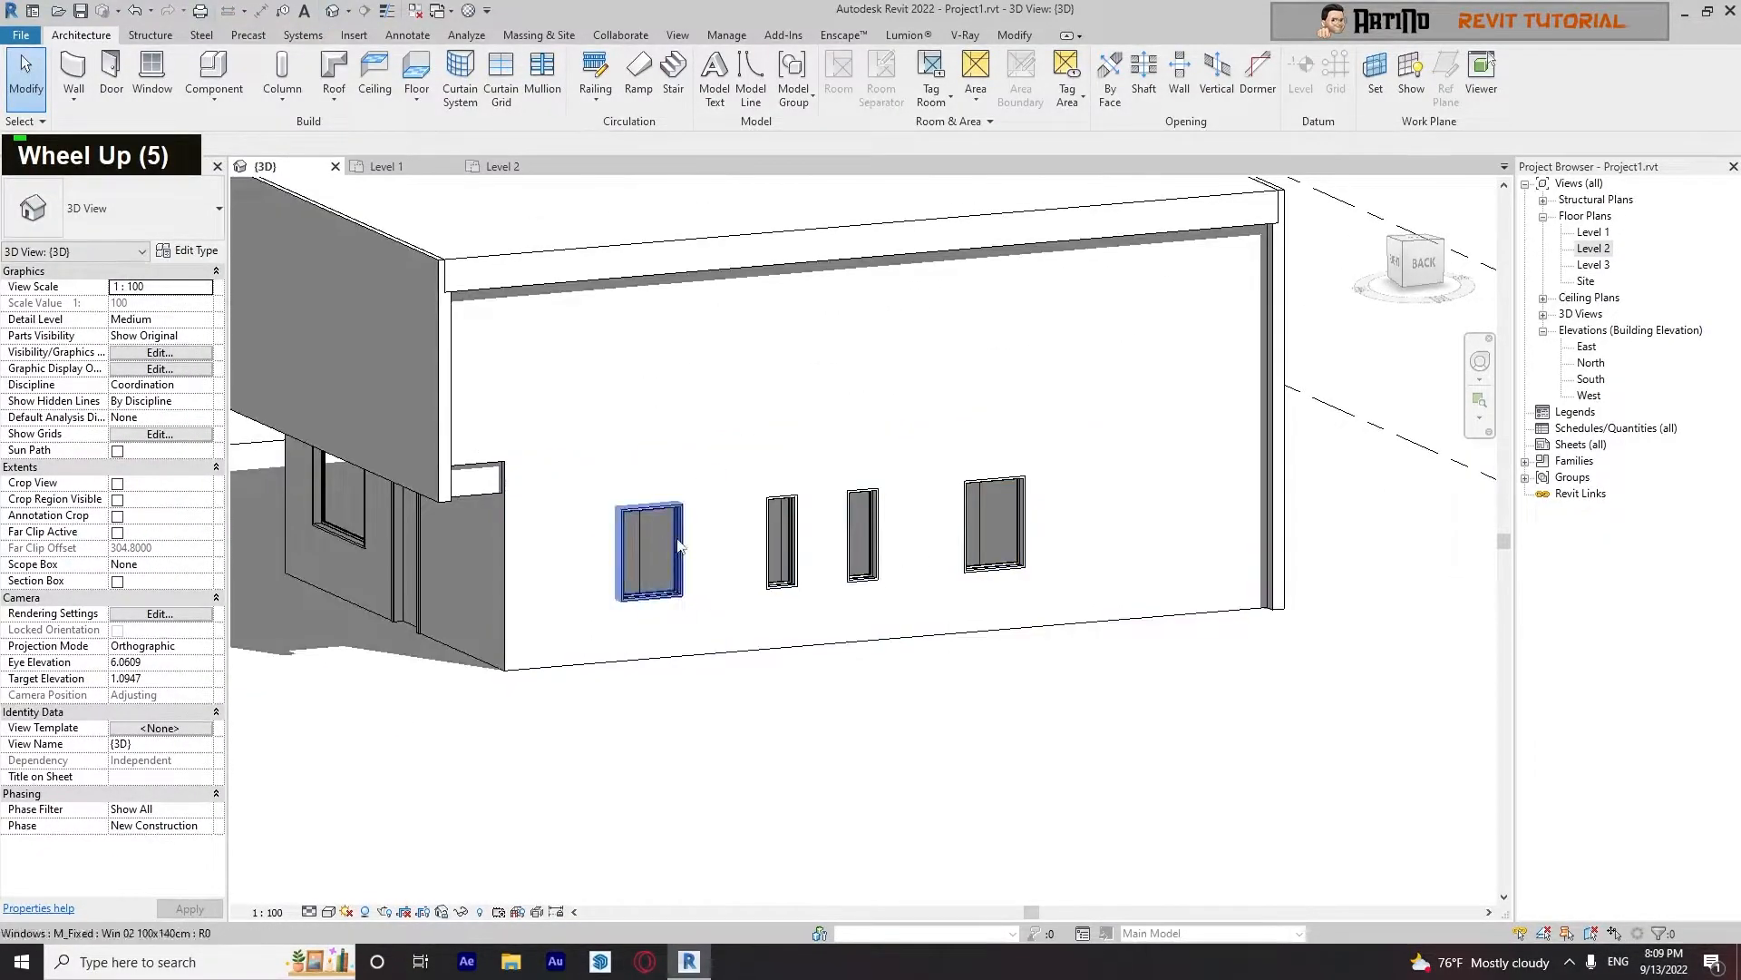
{"action": "left_click", "coordinate": [679, 545], "text": "ctrl"}
{"action": "left_click", "coordinate": [781, 540], "text": "ctrl"}
{"action": "left_click", "coordinate": [853, 529], "text": "ctrl"}
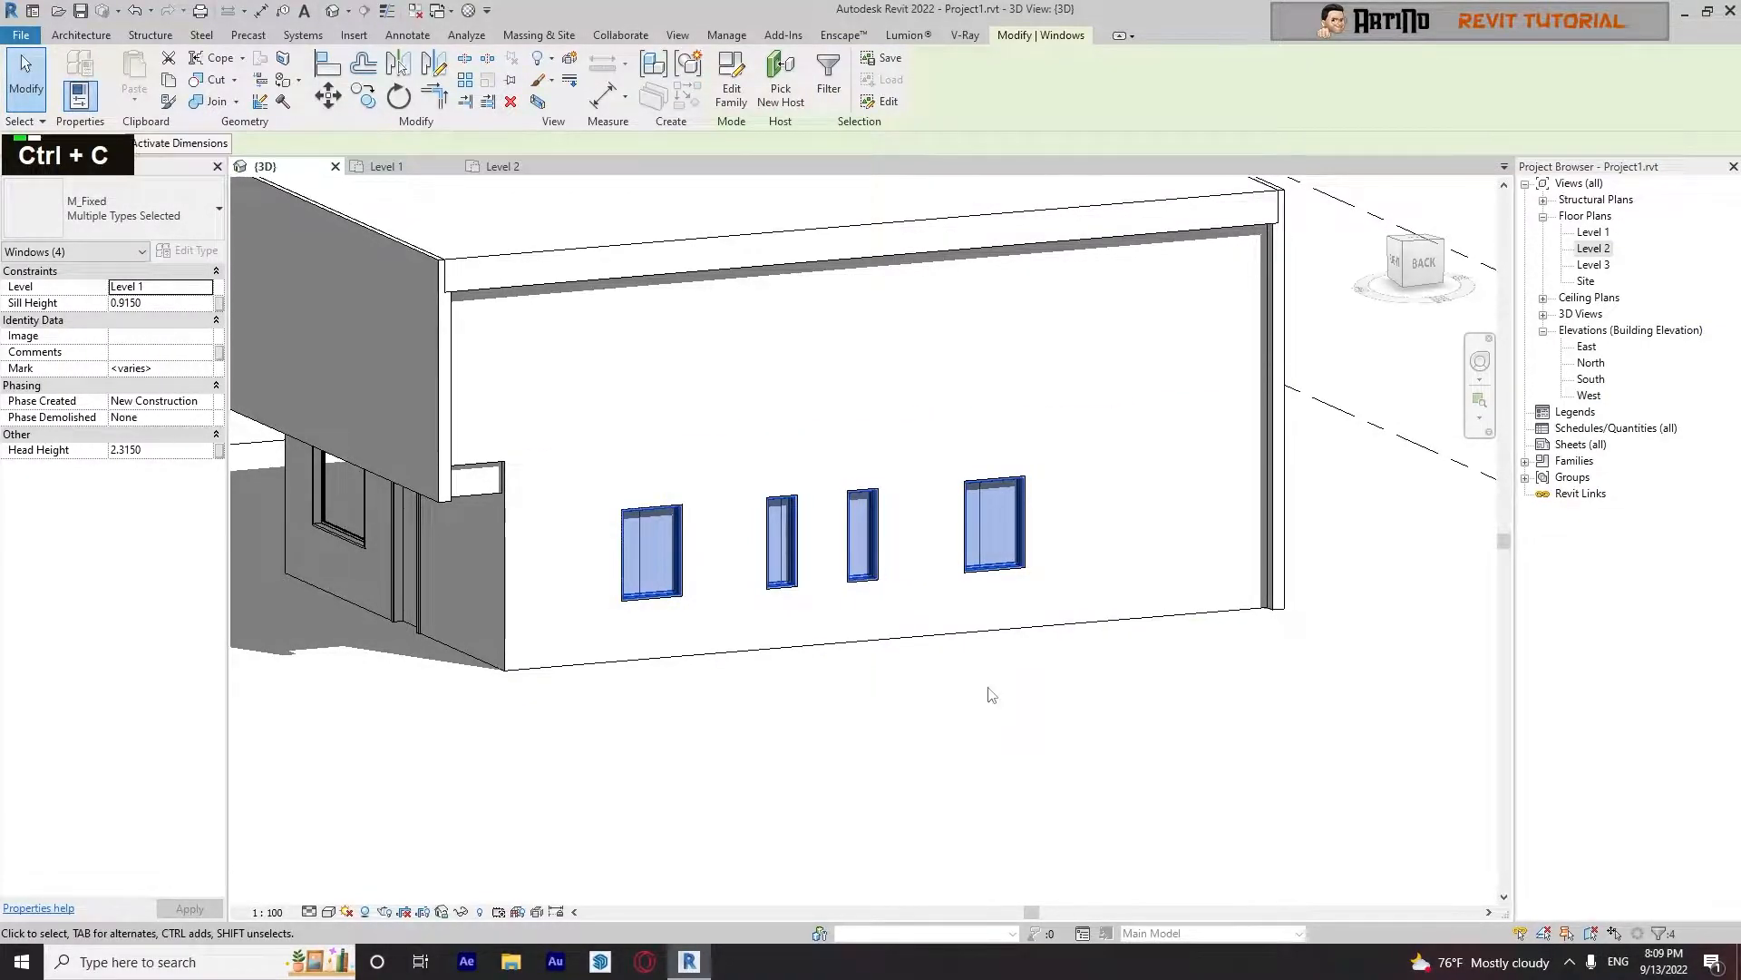
{"action": "key", "text": "ctrl+v"}
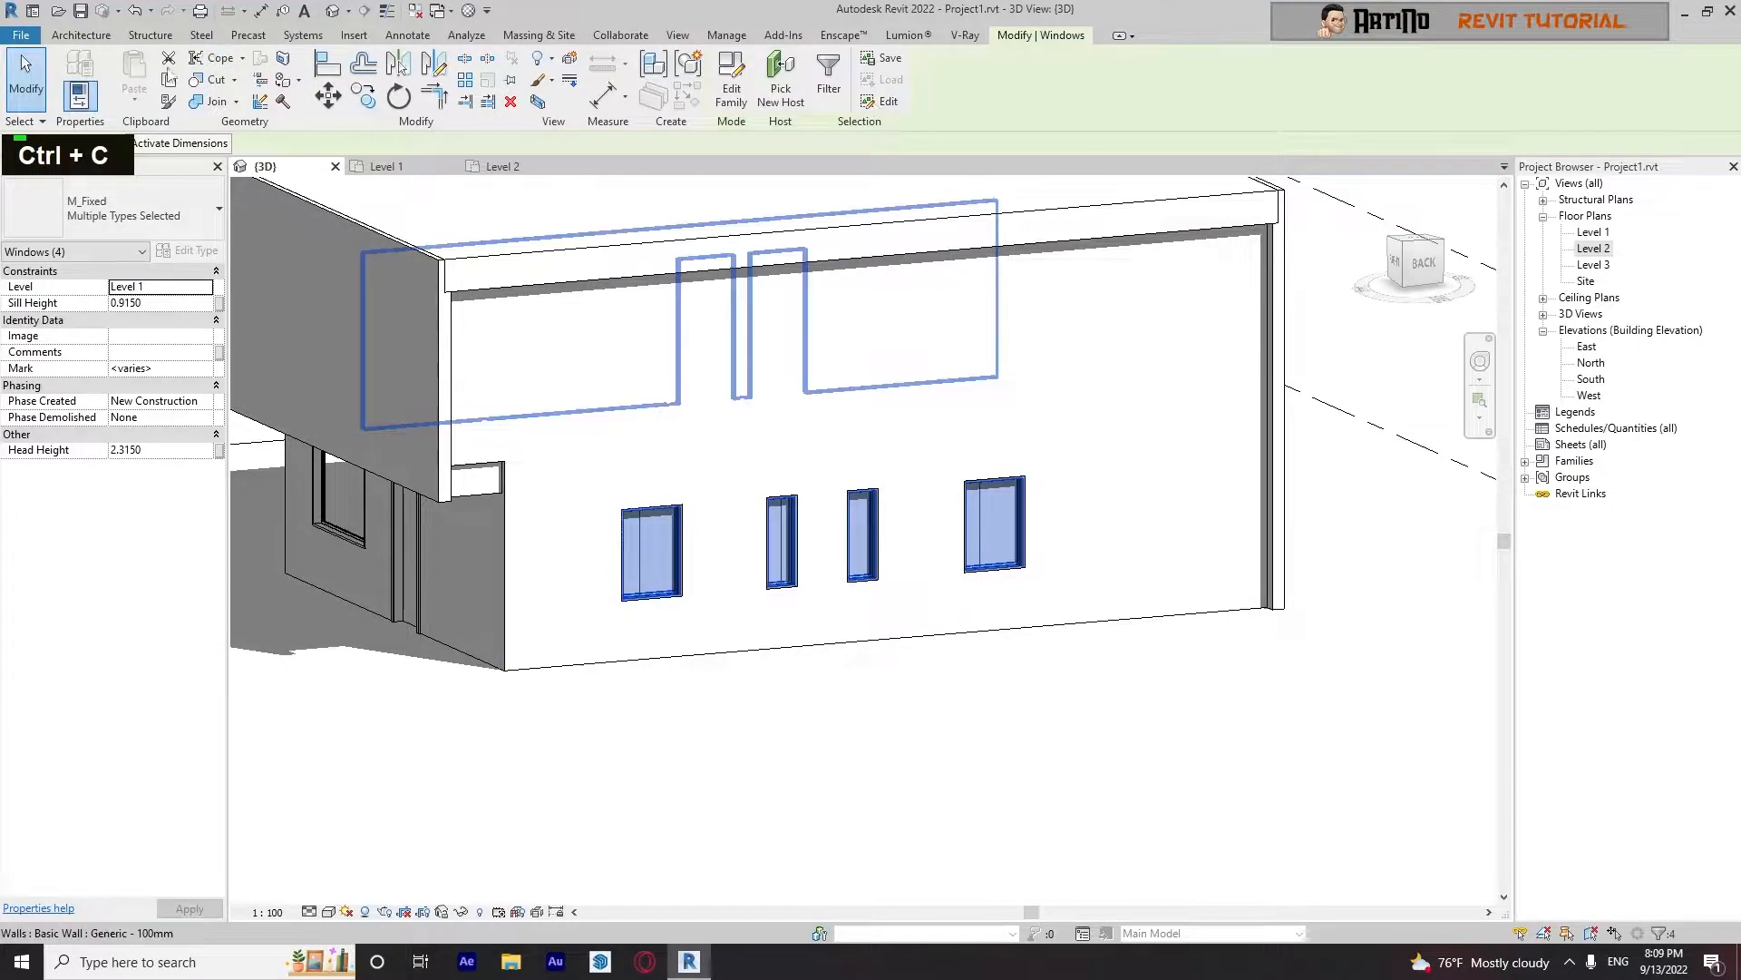
Paste the four copied windows aligned to Level 2 and clear the selection
{"action": "left_click", "coordinate": [76, 35]}
{"action": "left_click", "coordinate": [1041, 35]}
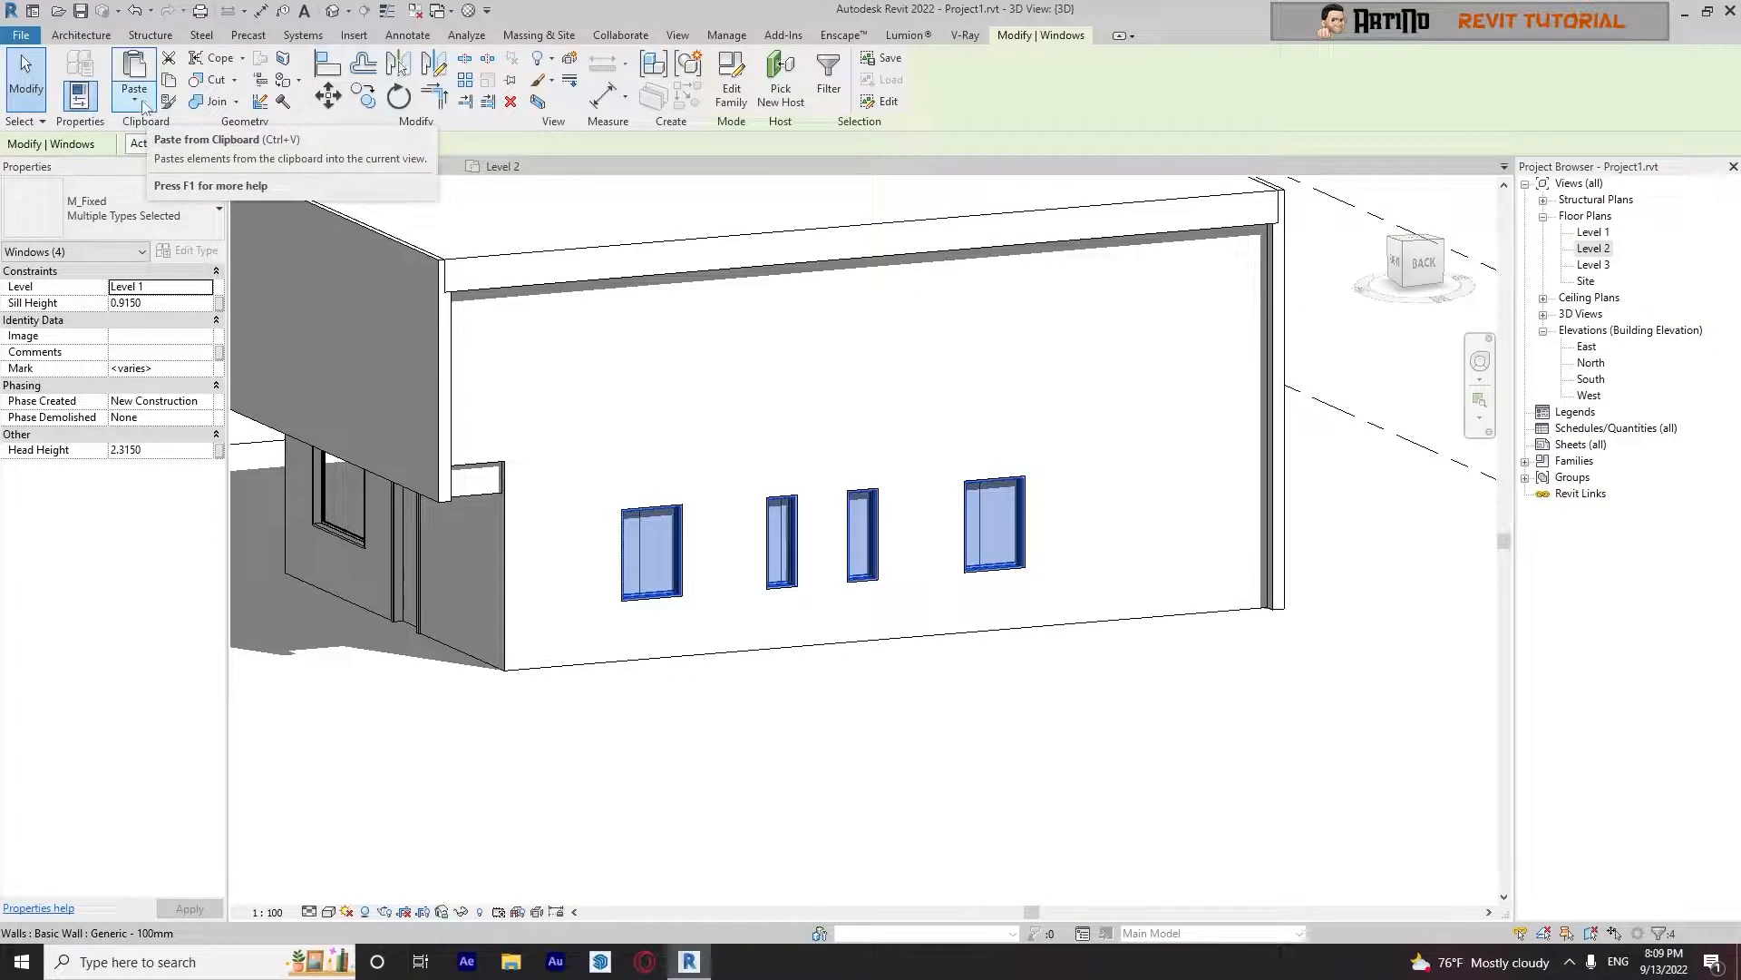
{"action": "left_click", "coordinate": [135, 100]}
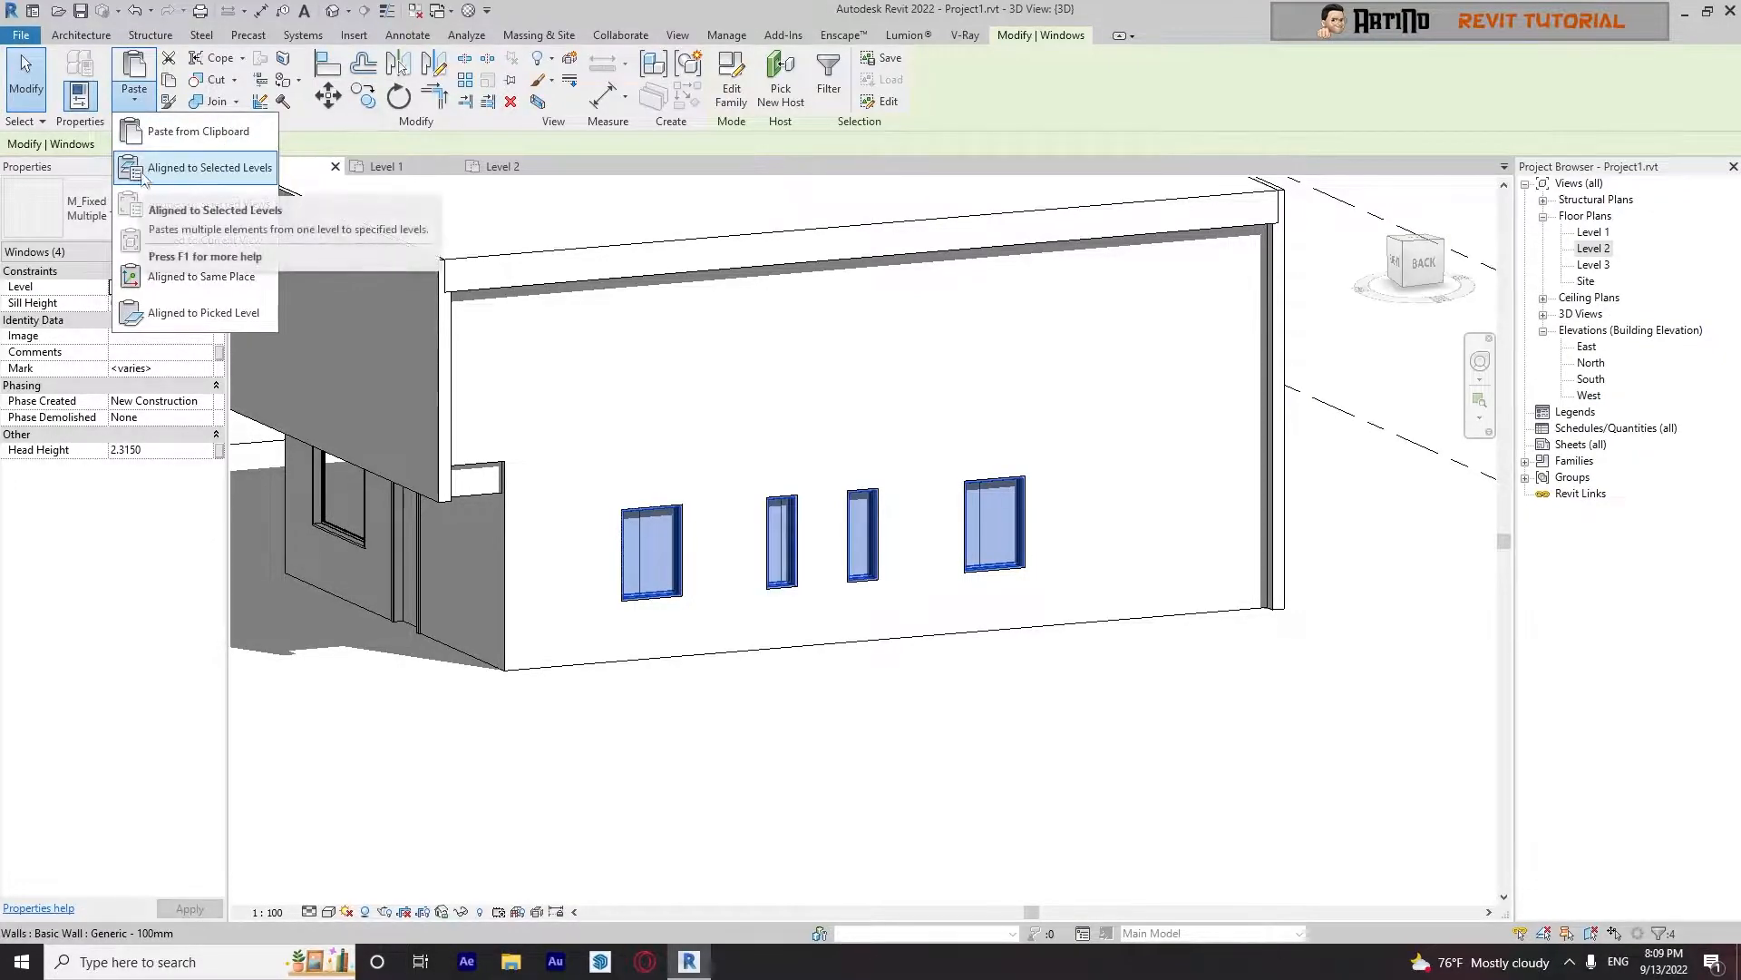
{"action": "left_click", "coordinate": [231, 184]}
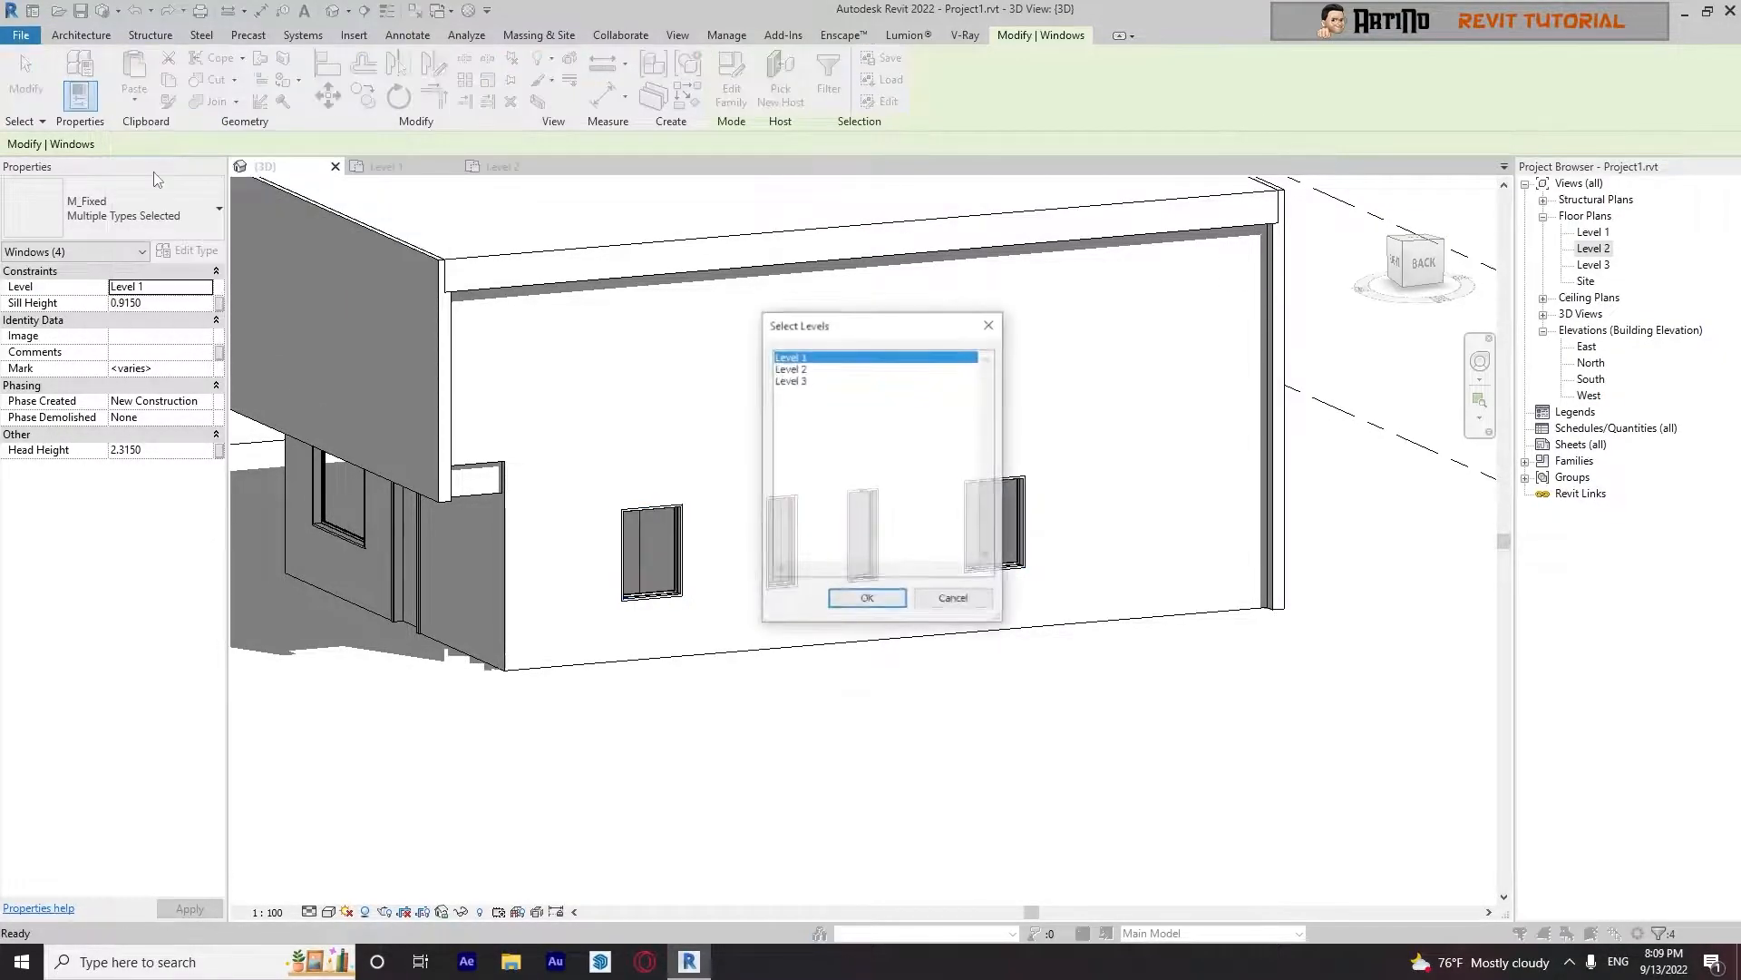
{"action": "left_click_drag", "start_coordinate": [816, 332], "coordinate": [1015, 305]}
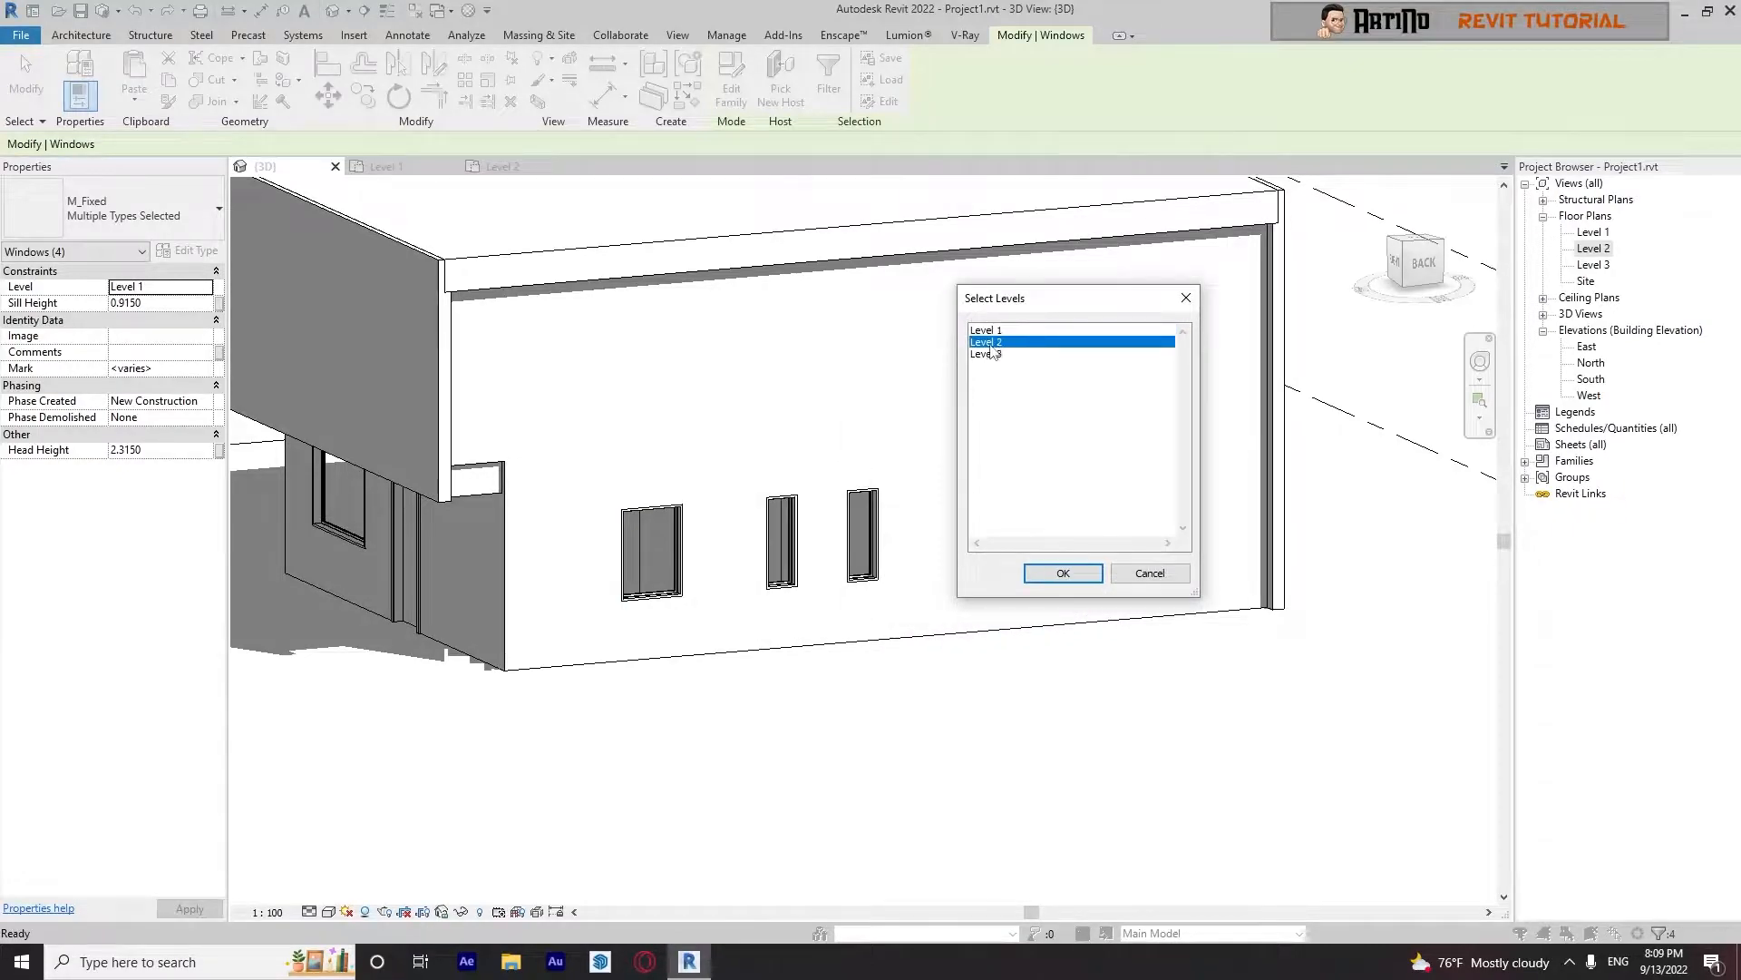
{"action": "left_click", "coordinate": [1065, 573]}
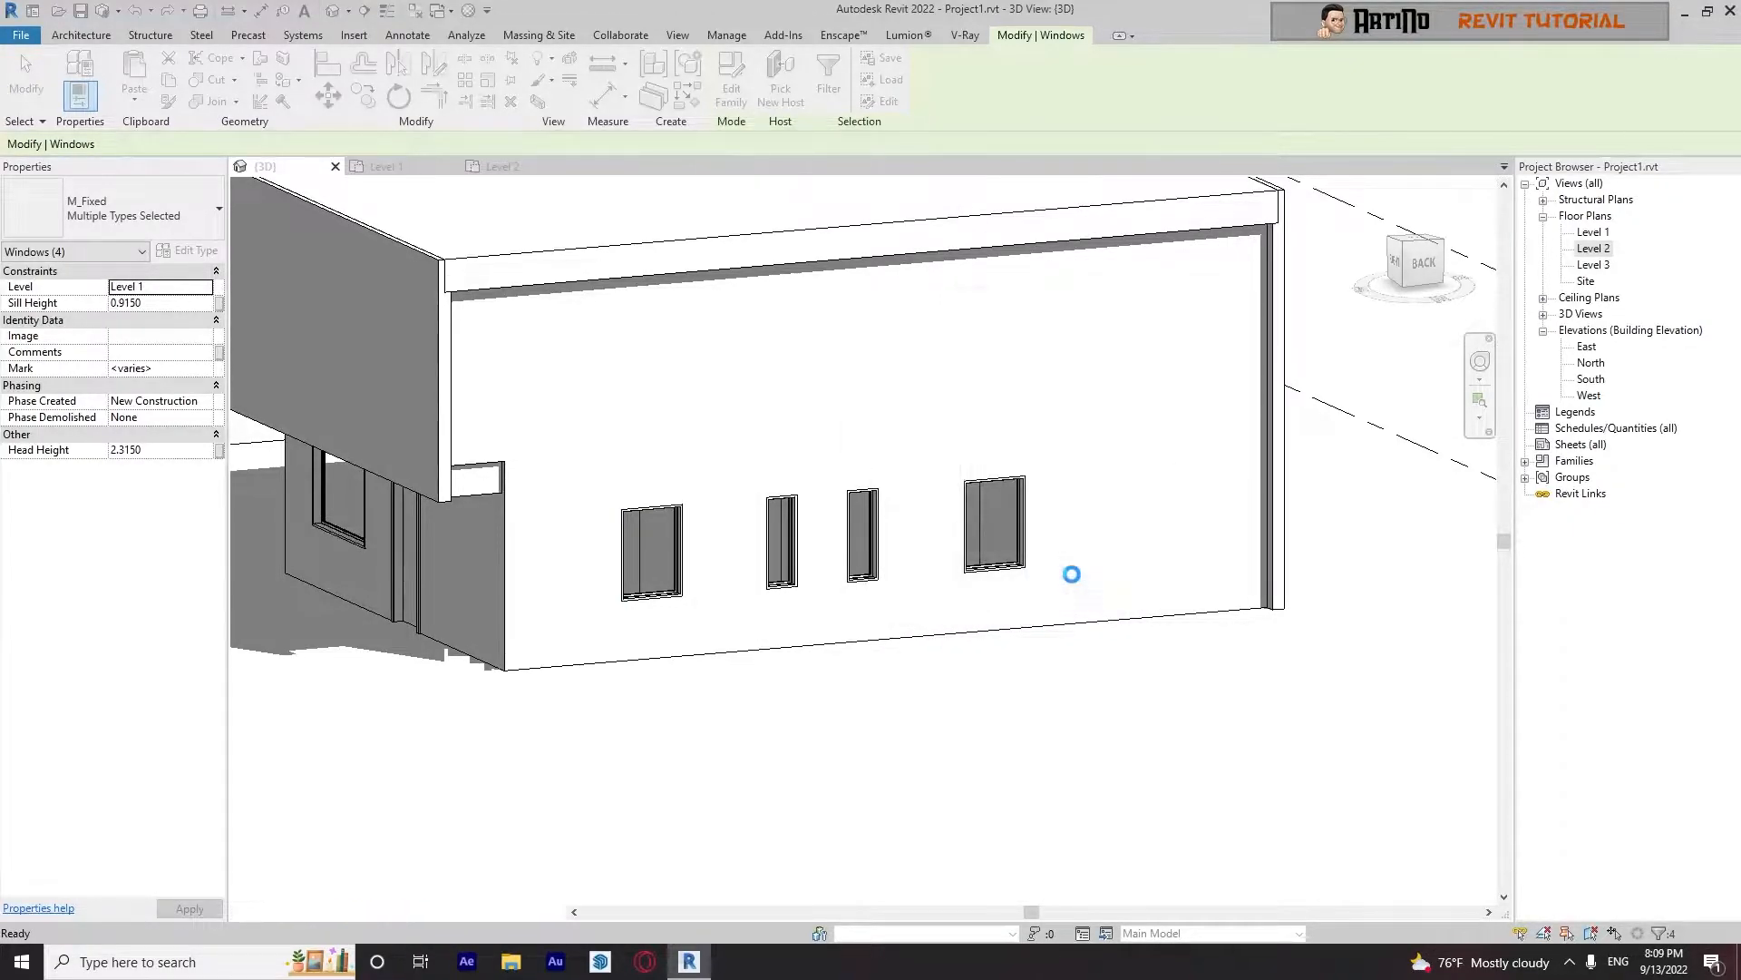
{"action": "key", "text": "Escape"}
{"action": "scroll", "coordinate": [944, 742], "scroll_direction": "down", "scroll_amount": 2}
{"action": "scroll", "coordinate": [943, 742], "scroll_direction": "up", "scroll_amount": 3}
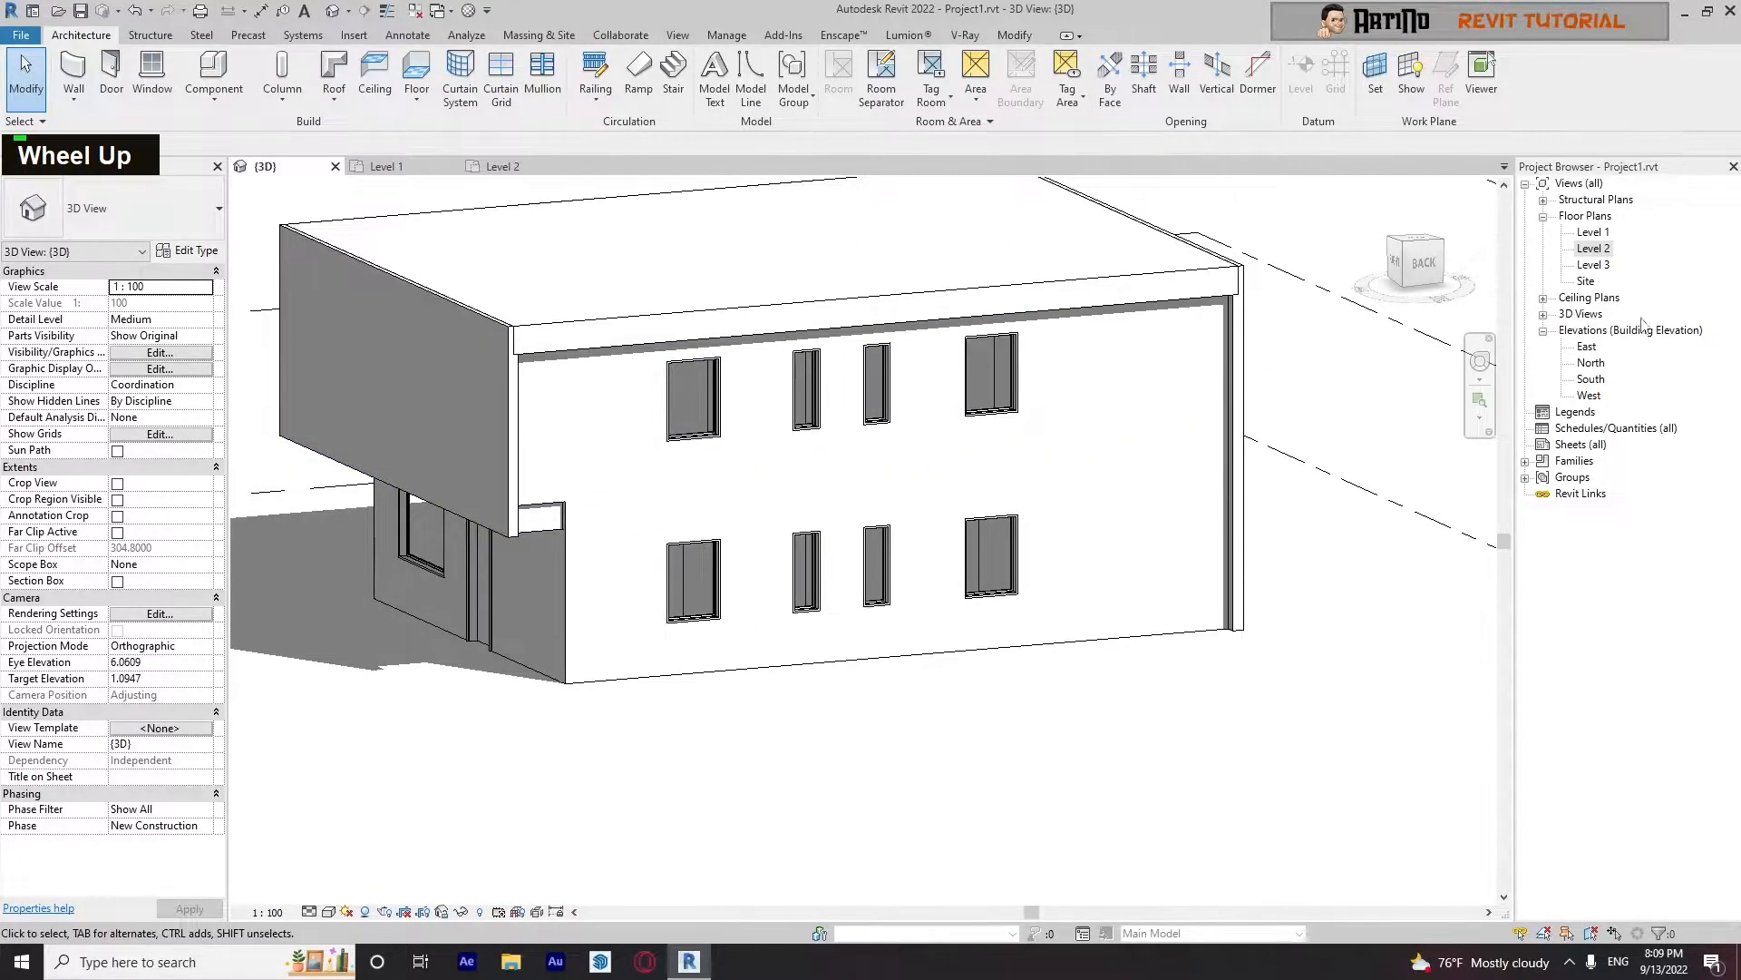
On the Level 2 plan, place a Win 01 50x140cm window in the 7.65 m² bathroom's exterior wall opening and end window placement
{"action": "double_click", "coordinate": [1594, 248]}
{"action": "scroll", "coordinate": [1403, 399], "scroll_direction": "up", "scroll_amount": 4}
{"action": "scroll", "coordinate": [1403, 399], "scroll_direction": "down", "scroll_amount": 4}
{"action": "middle_click_drag", "start_coordinate": [1403, 399], "coordinate": [1365, 405]}
{"action": "scroll", "coordinate": [1365, 405], "scroll_direction": "up", "scroll_amount": 4}
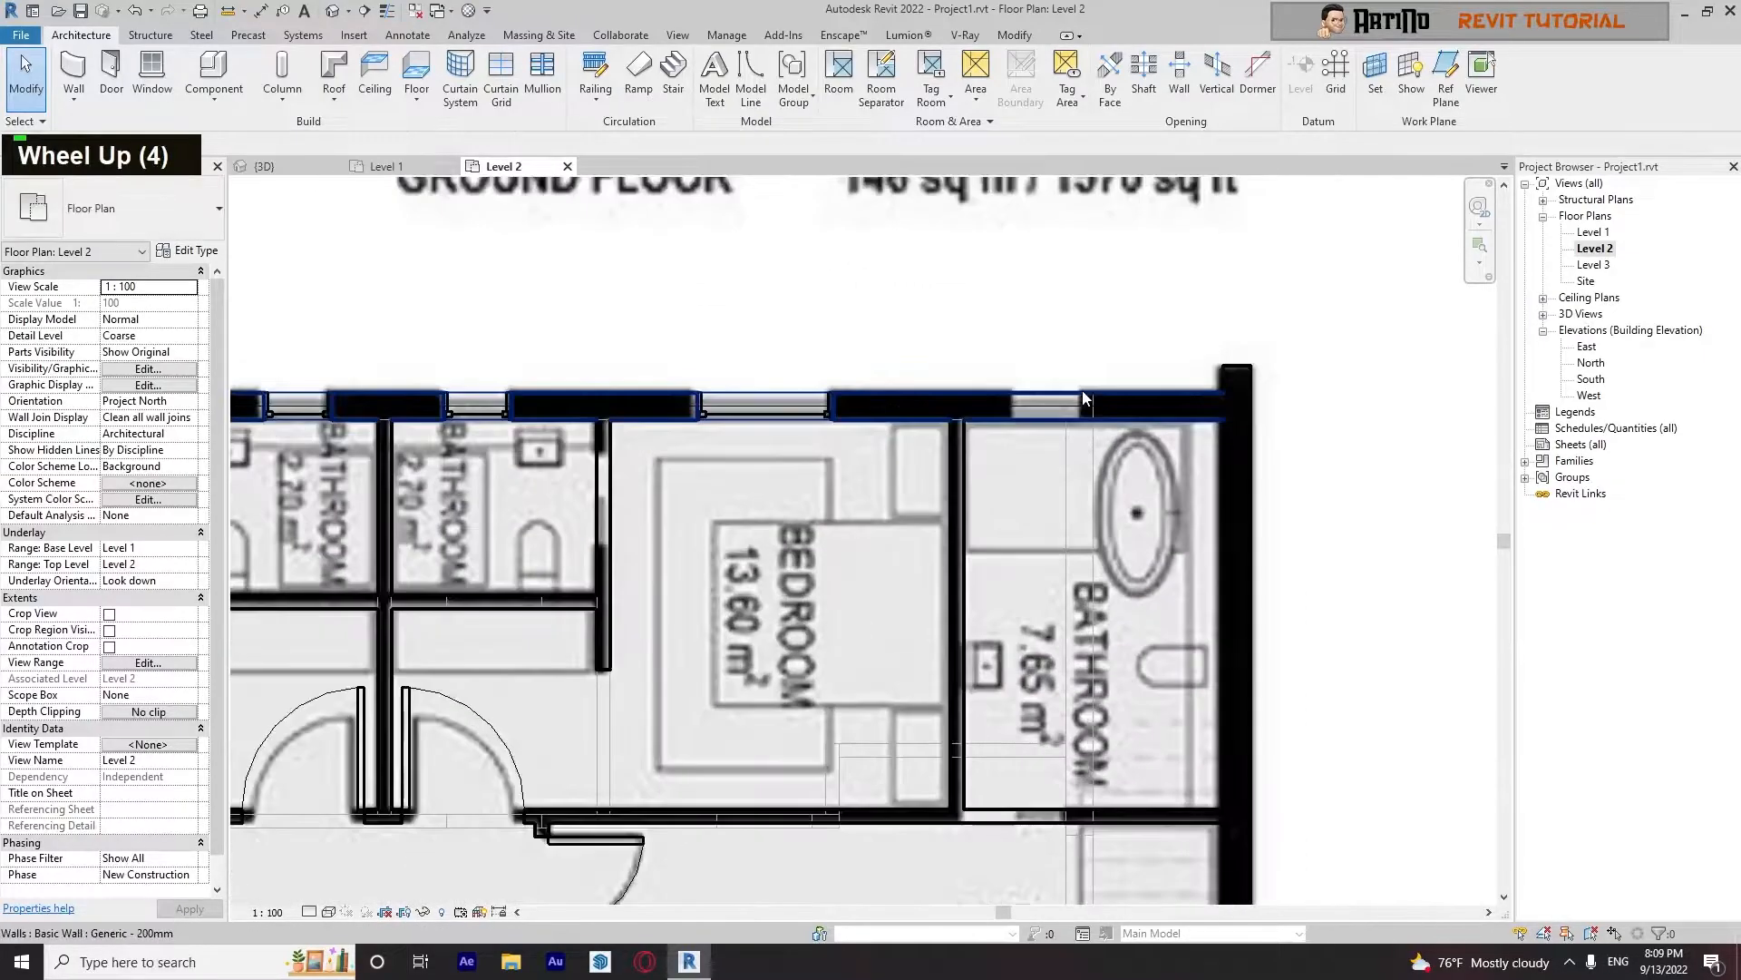
{"action": "left_click", "coordinate": [145, 66]}
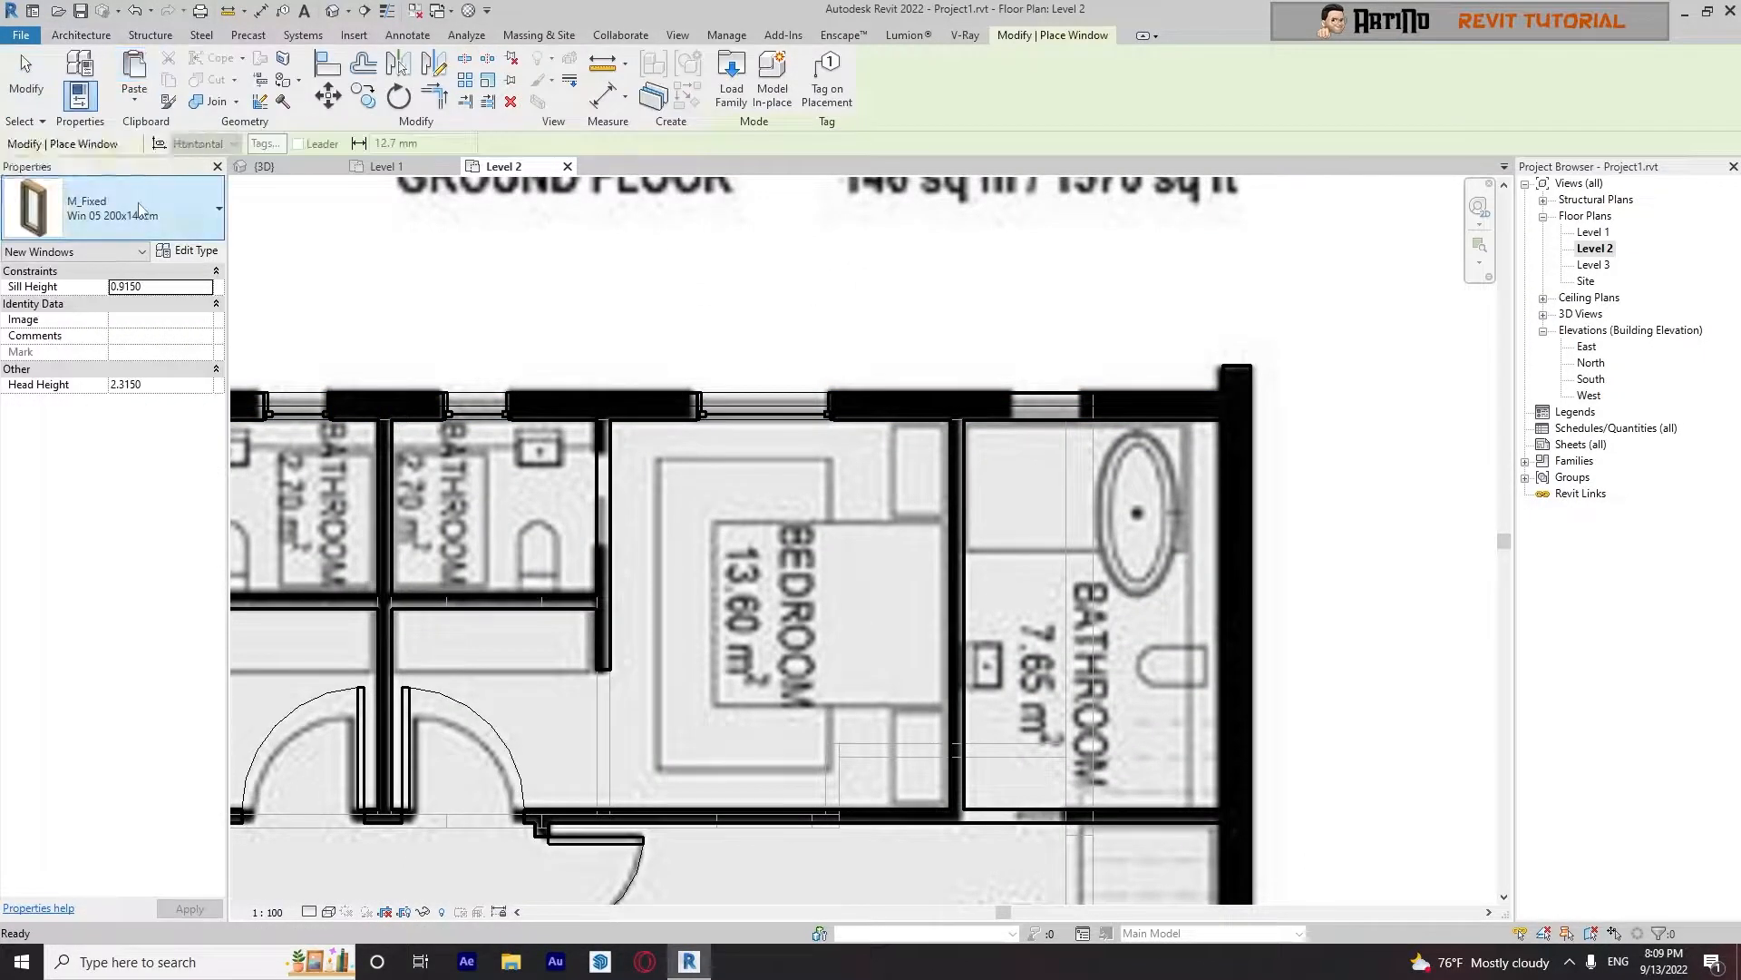
{"action": "left_click", "coordinate": [141, 209]}
{"action": "left_click", "coordinate": [128, 504]}
{"action": "scroll", "coordinate": [1074, 424], "scroll_direction": "up", "scroll_amount": 7}
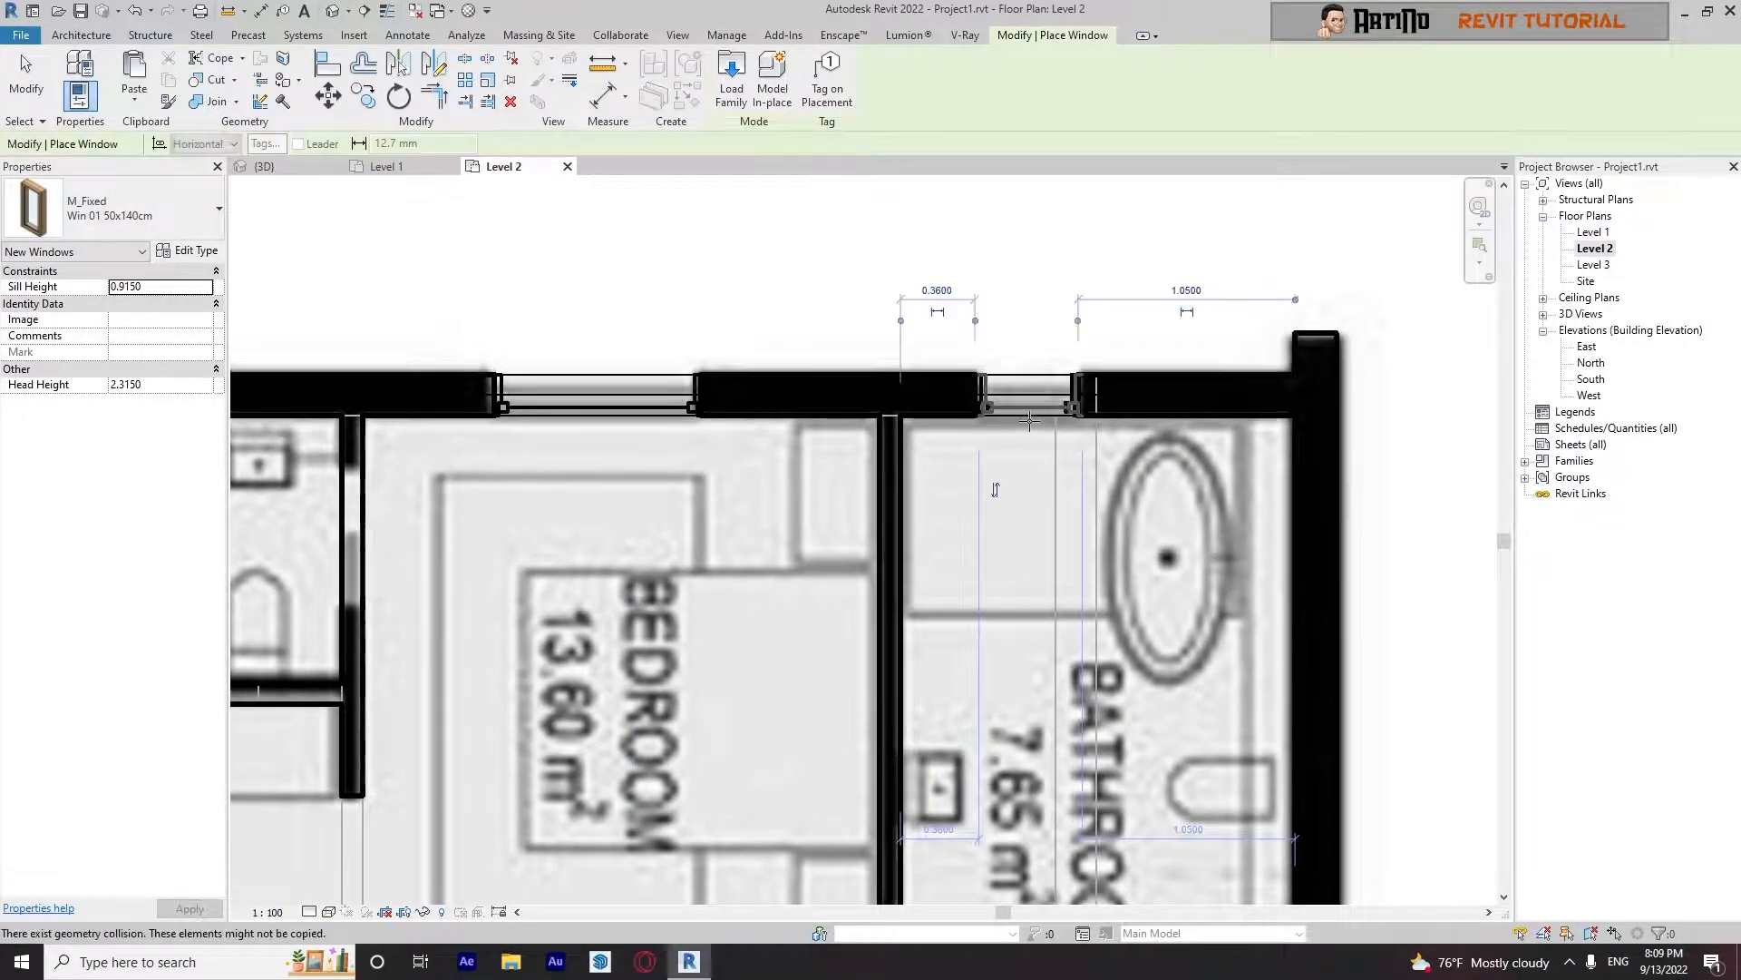
{"action": "scroll", "coordinate": [1029, 410], "scroll_direction": "down", "scroll_amount": 7}
{"action": "scroll", "coordinate": [1070, 544], "scroll_direction": "up", "scroll_amount": 3}
{"action": "middle_click_drag", "start_coordinate": [1130, 471], "coordinate": [1129, 363]}
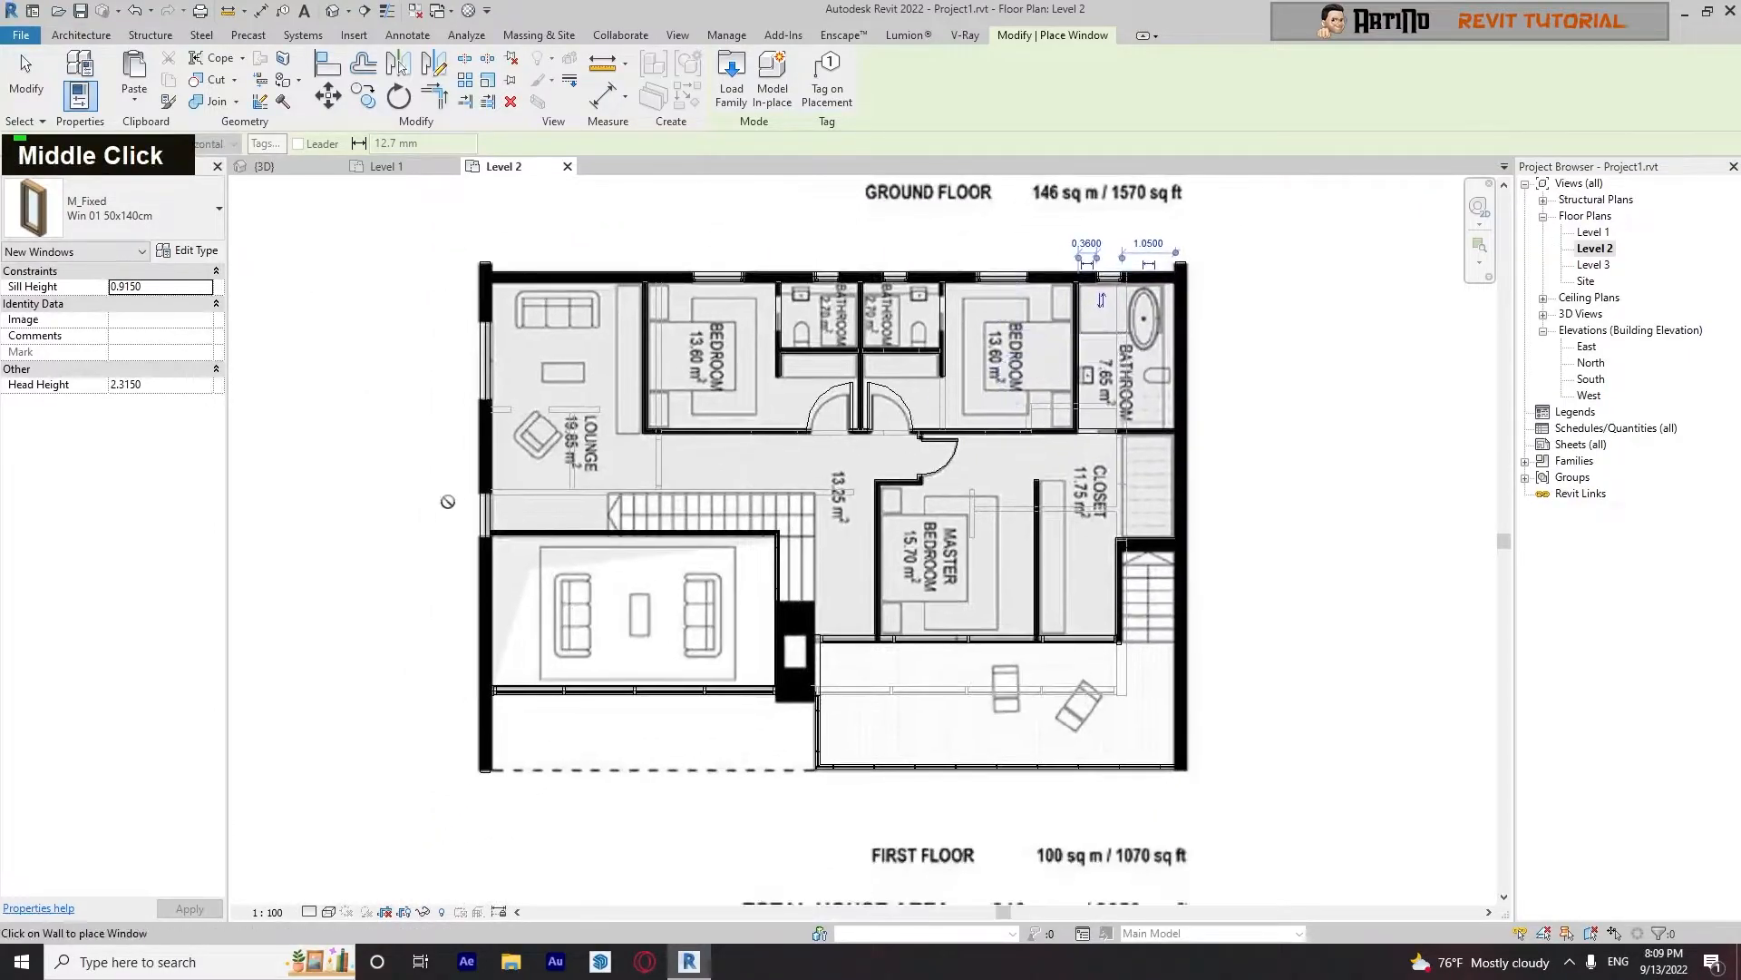
{"action": "scroll", "coordinate": [508, 522], "scroll_direction": "up", "scroll_amount": 8}
{"action": "key", "text": "Escape"}
{"action": "key", "text": "Escape"}
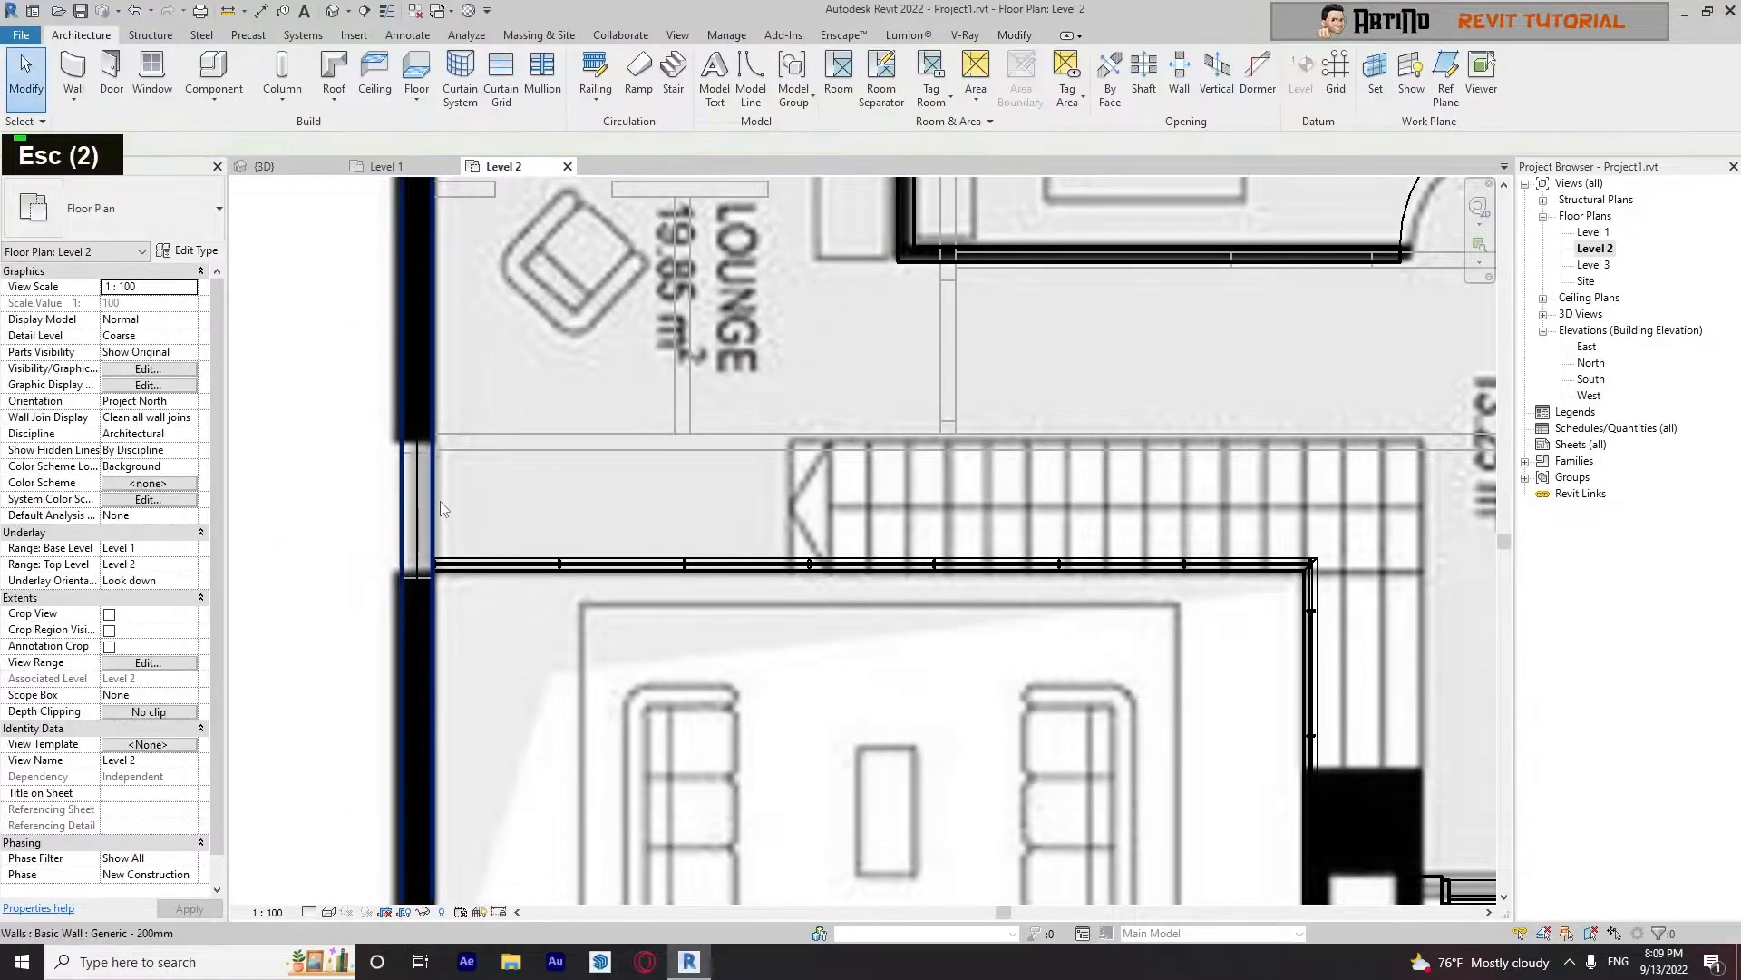
Examine the lounge's exterior wall openings and the windows along the bedroom and bathroom wall on Level 2
{"action": "scroll", "coordinate": [420, 508], "scroll_direction": "down", "scroll_amount": 8}
{"action": "middle_click_drag", "start_coordinate": [426, 472], "coordinate": [440, 504]}
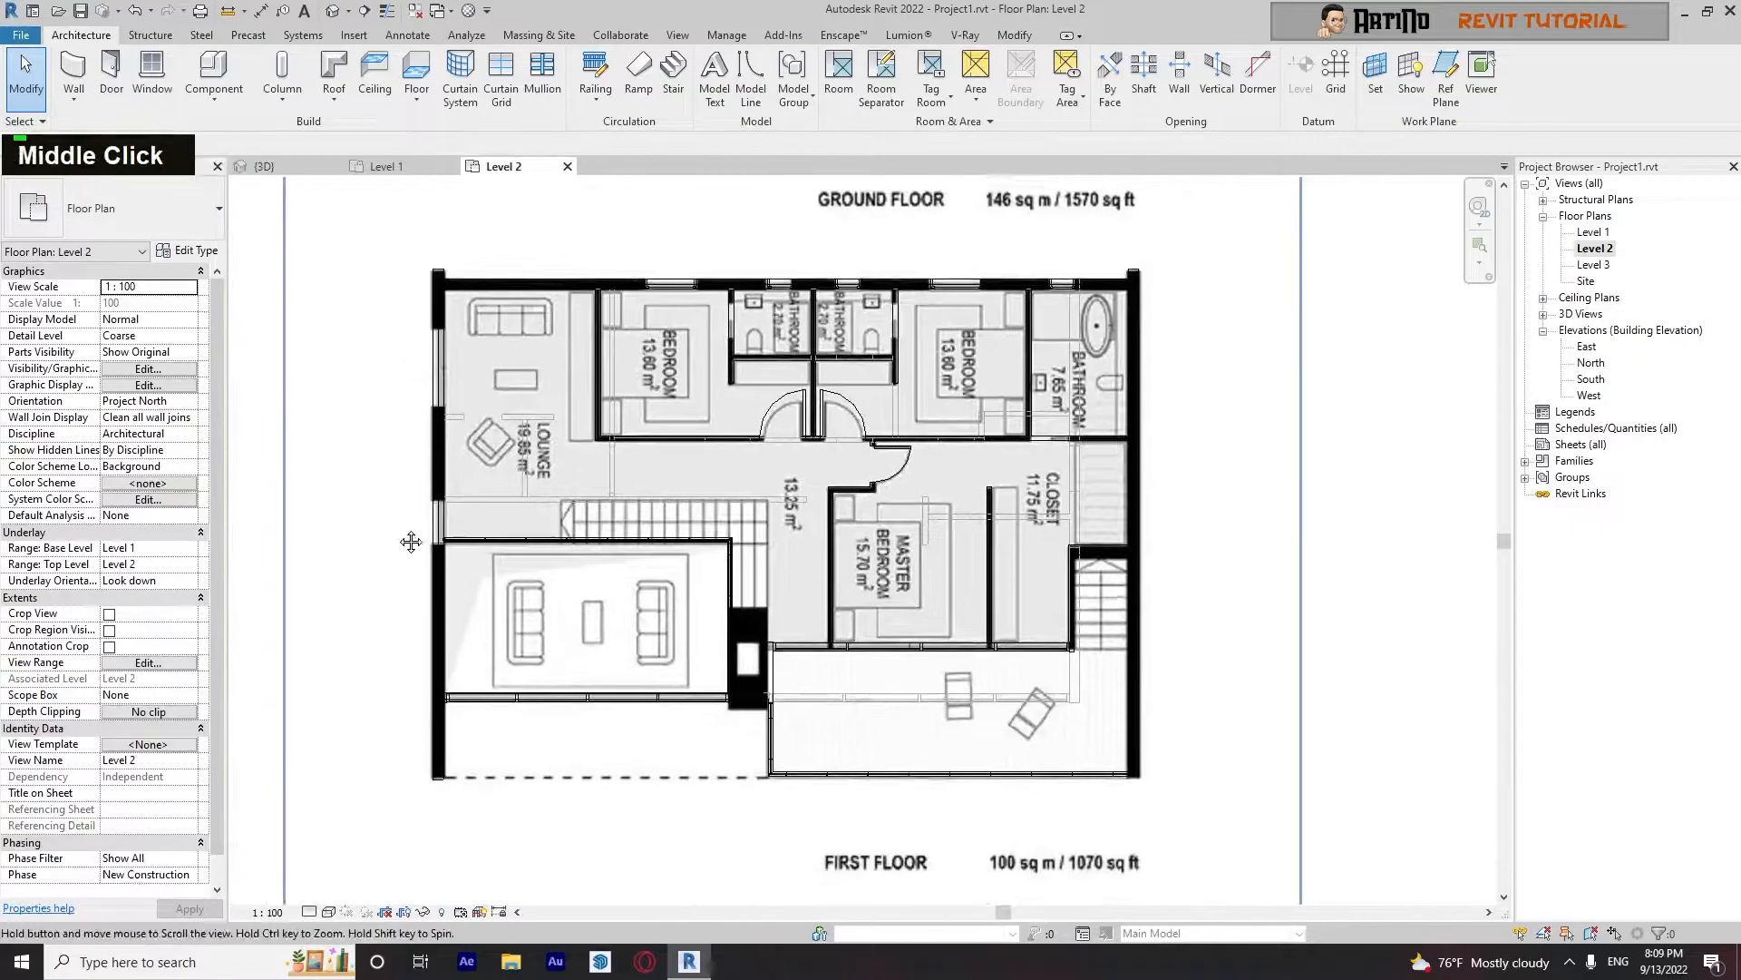
{"action": "scroll", "coordinate": [446, 392], "scroll_direction": "up", "scroll_amount": 4}
{"action": "scroll", "coordinate": [446, 392], "scroll_direction": "up", "scroll_amount": 5}
{"action": "scroll", "coordinate": [446, 392], "scroll_direction": "down", "scroll_amount": 6}
{"action": "middle_click_drag", "start_coordinate": [446, 392], "coordinate": [473, 430]}
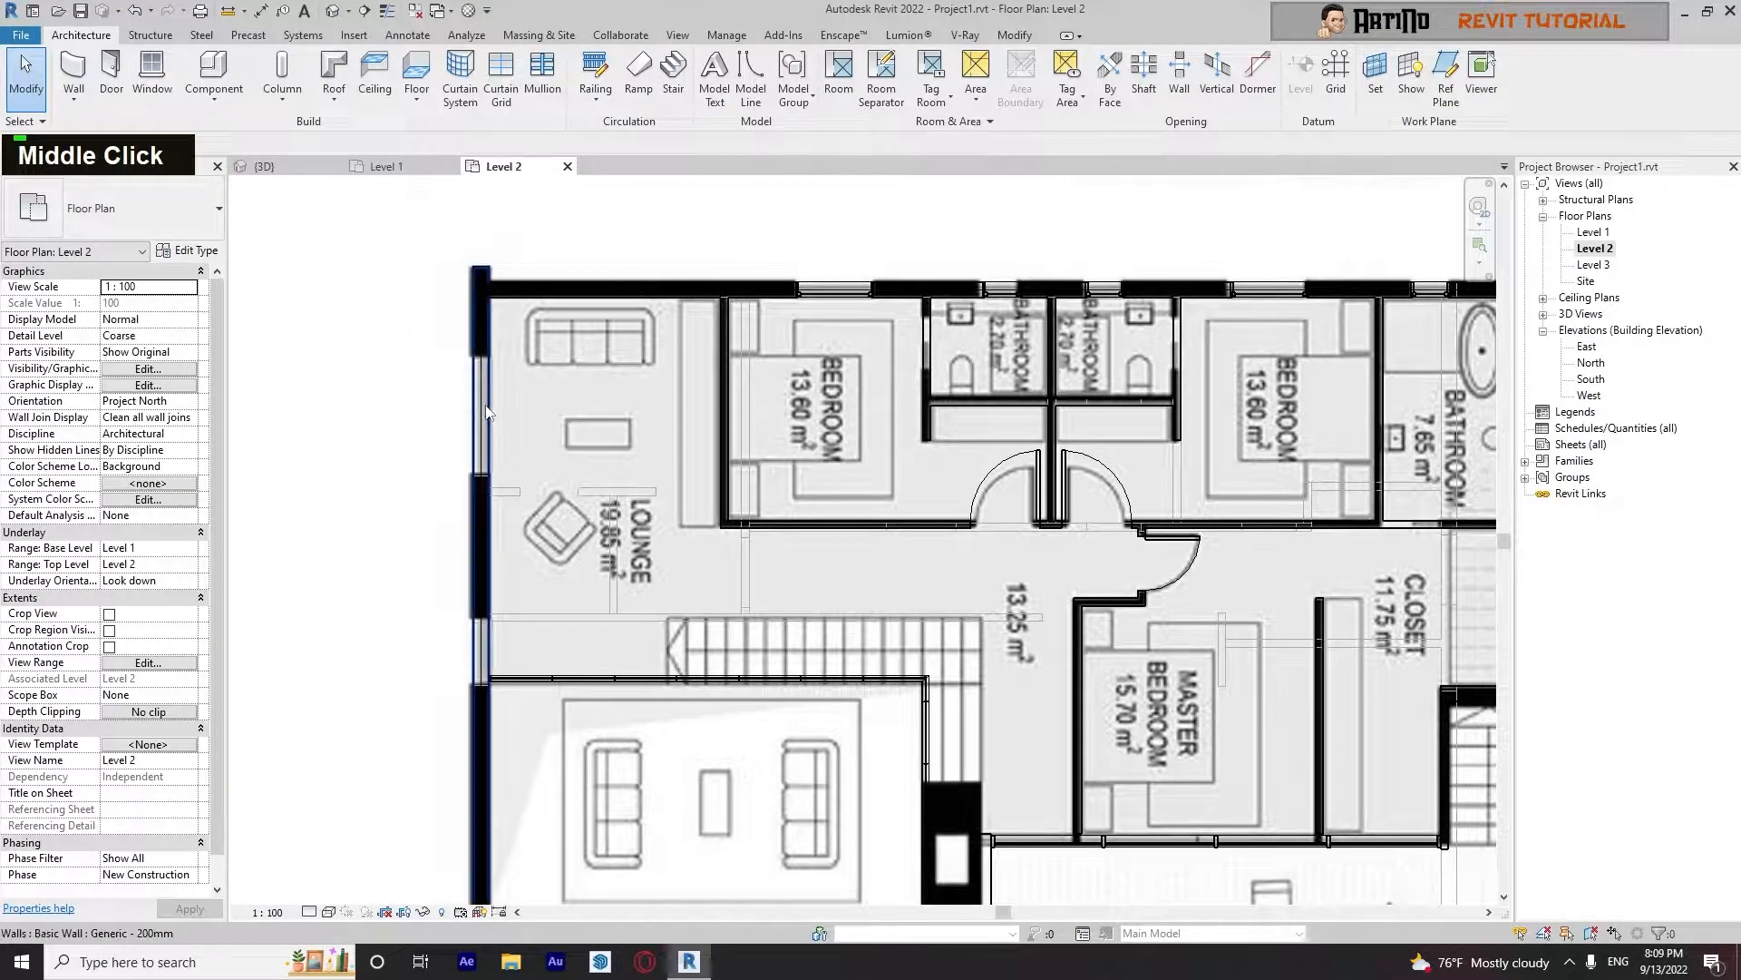
{"action": "left_click", "coordinate": [558, 437]}
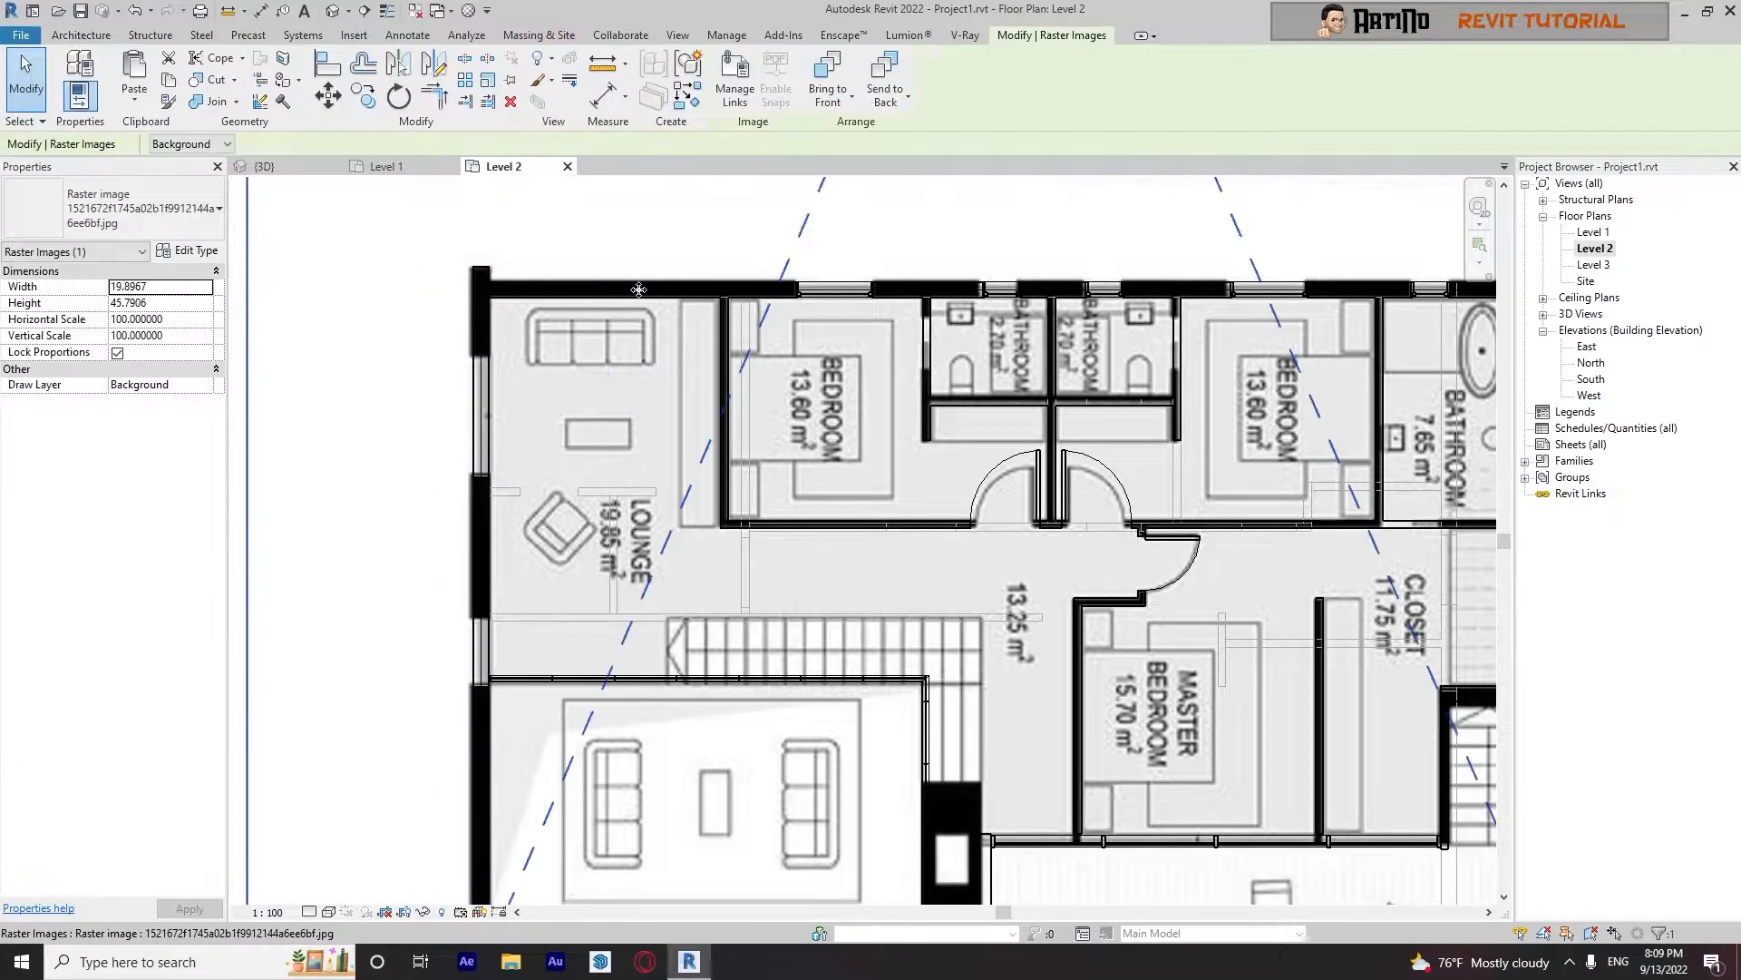
{"action": "scroll", "coordinate": [1043, 313], "scroll_direction": "up", "scroll_amount": 4}
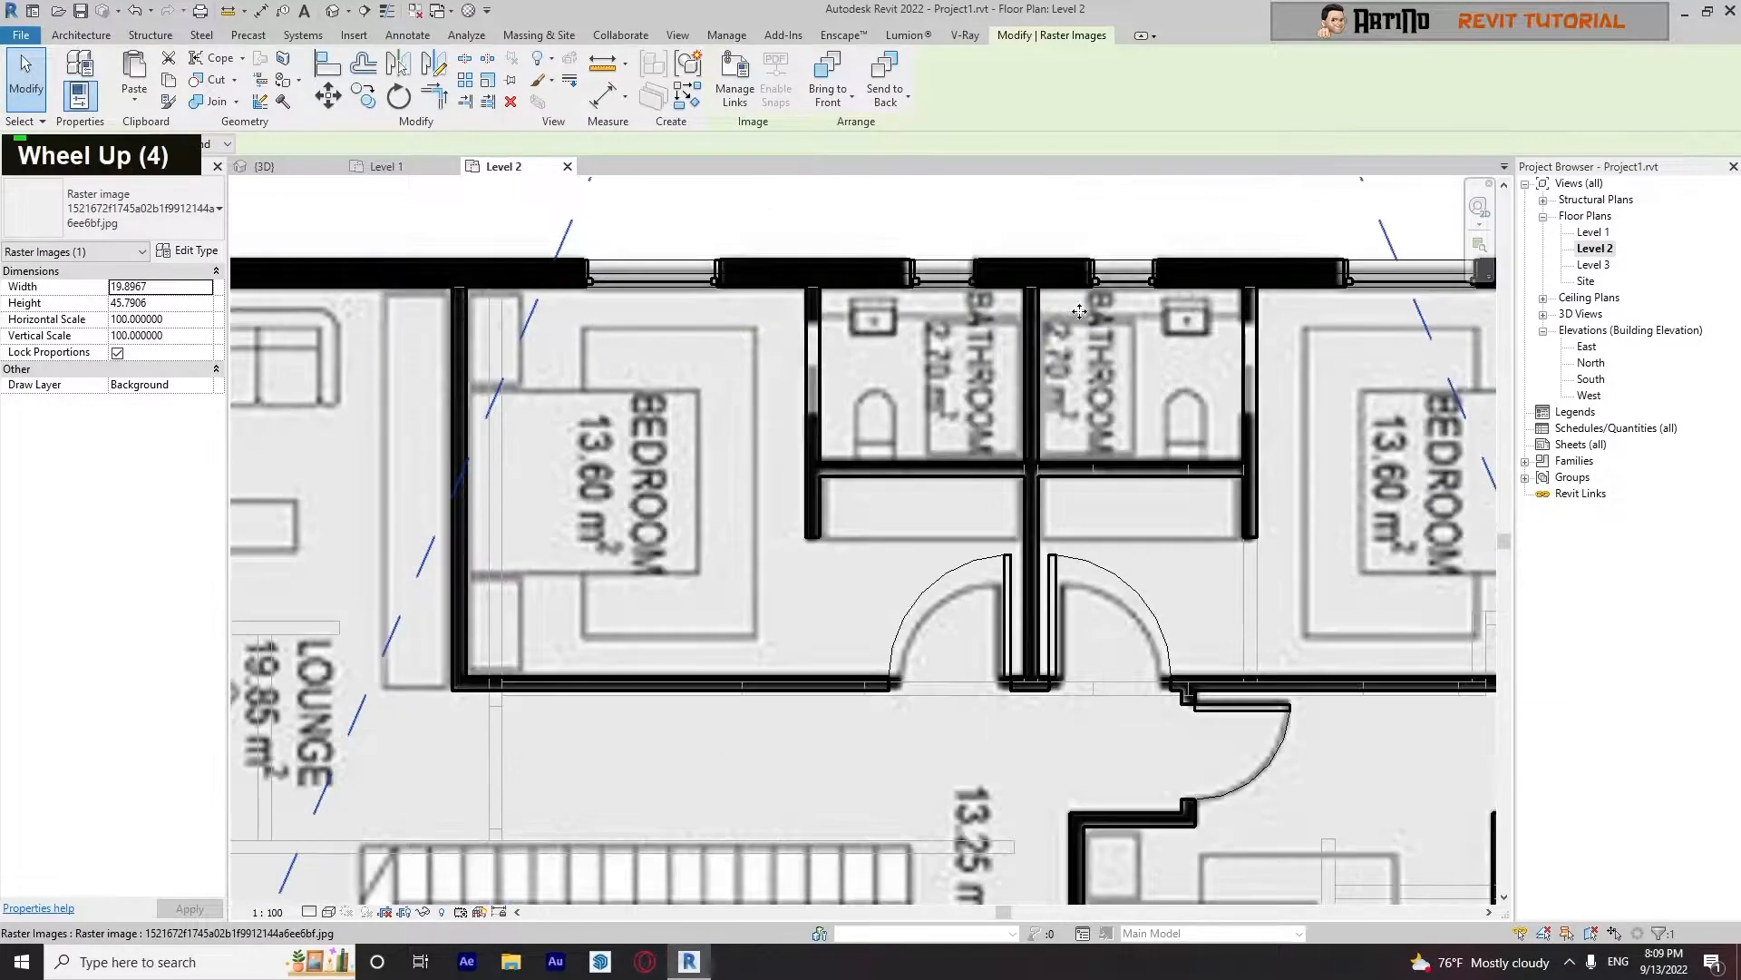
{"action": "scroll", "coordinate": [966, 290], "scroll_direction": "up", "scroll_amount": 6}
{"action": "key", "text": "Escape"}
{"action": "key", "text": "Escape"}
{"action": "scroll", "coordinate": [943, 331], "scroll_direction": "down", "scroll_amount": 4}
{"action": "scroll", "coordinate": [943, 331], "scroll_direction": "down", "scroll_amount": 5}
{"action": "middle_click_drag", "start_coordinate": [1017, 609], "coordinate": [1093, 561]}
{"action": "scroll", "coordinate": [939, 597], "scroll_direction": "down", "scroll_amount": 3}
{"action": "middle_click_drag", "start_coordinate": [465, 475], "coordinate": [535, 472]}
{"action": "scroll", "coordinate": [562, 356], "scroll_direction": "up", "scroll_amount": 6}
{"action": "scroll", "coordinate": [562, 355], "scroll_direction": "down", "scroll_amount": 5}
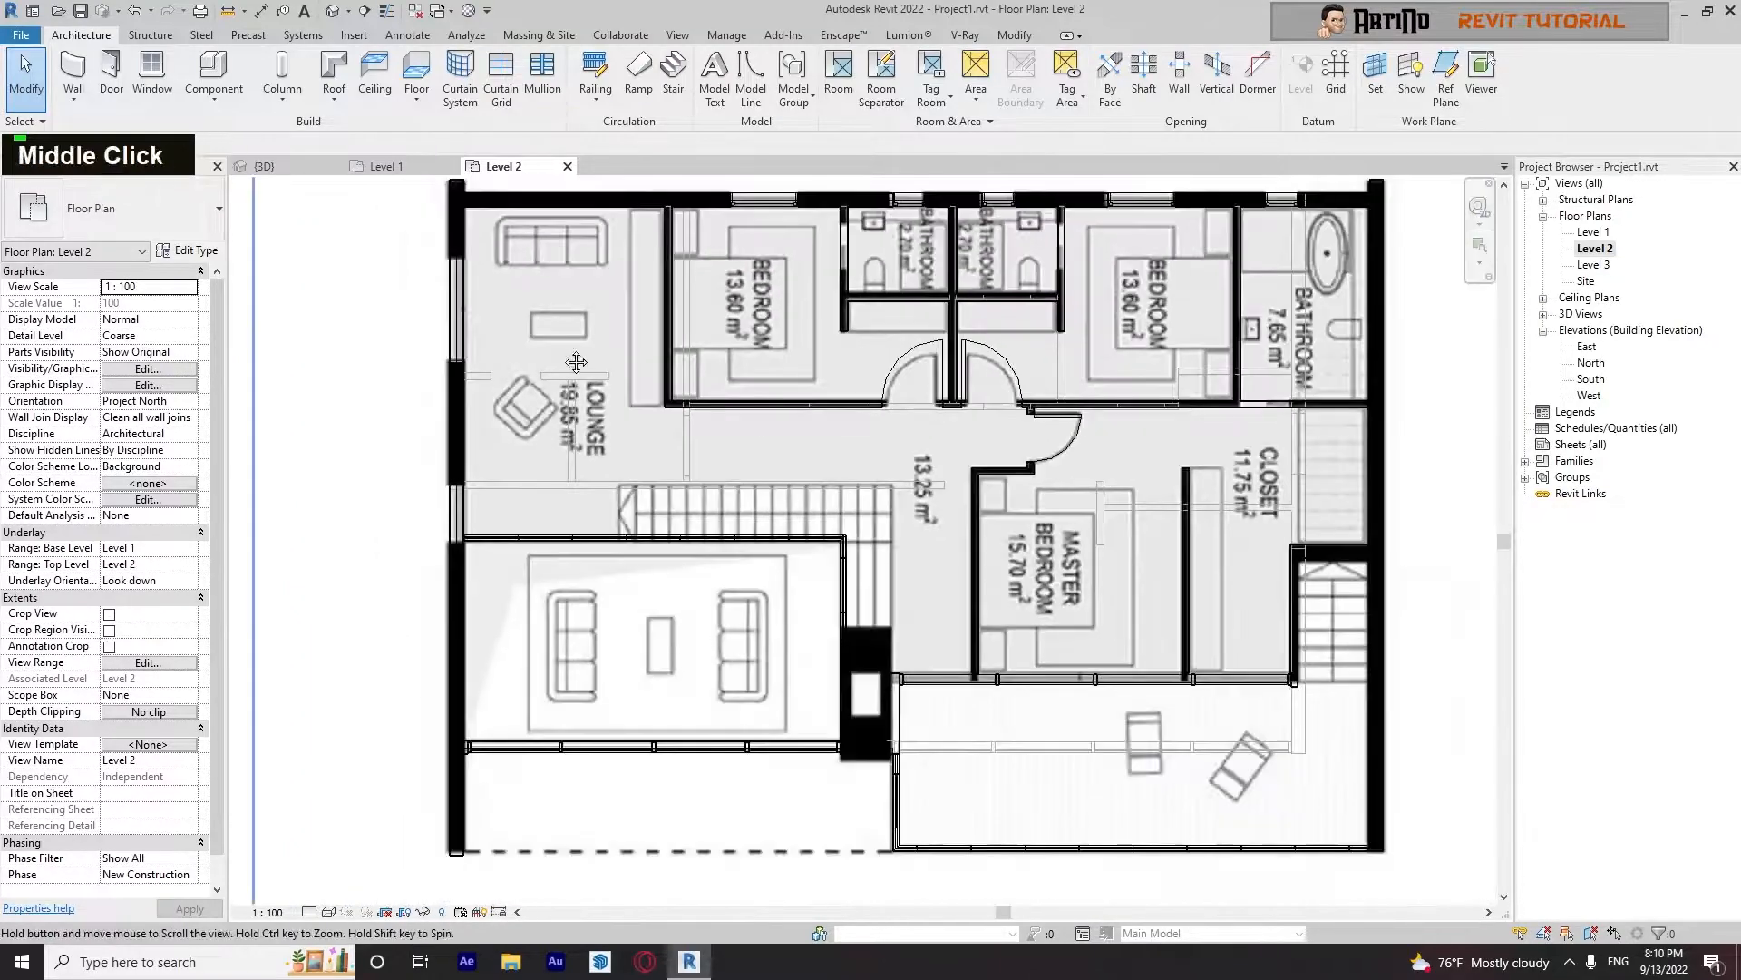
Switch the Level 2 floor plan's visual style to Hidden Line
{"action": "middle_click_drag", "start_coordinate": [562, 356], "coordinate": [594, 435]}
{"action": "left_click", "coordinate": [330, 913]}
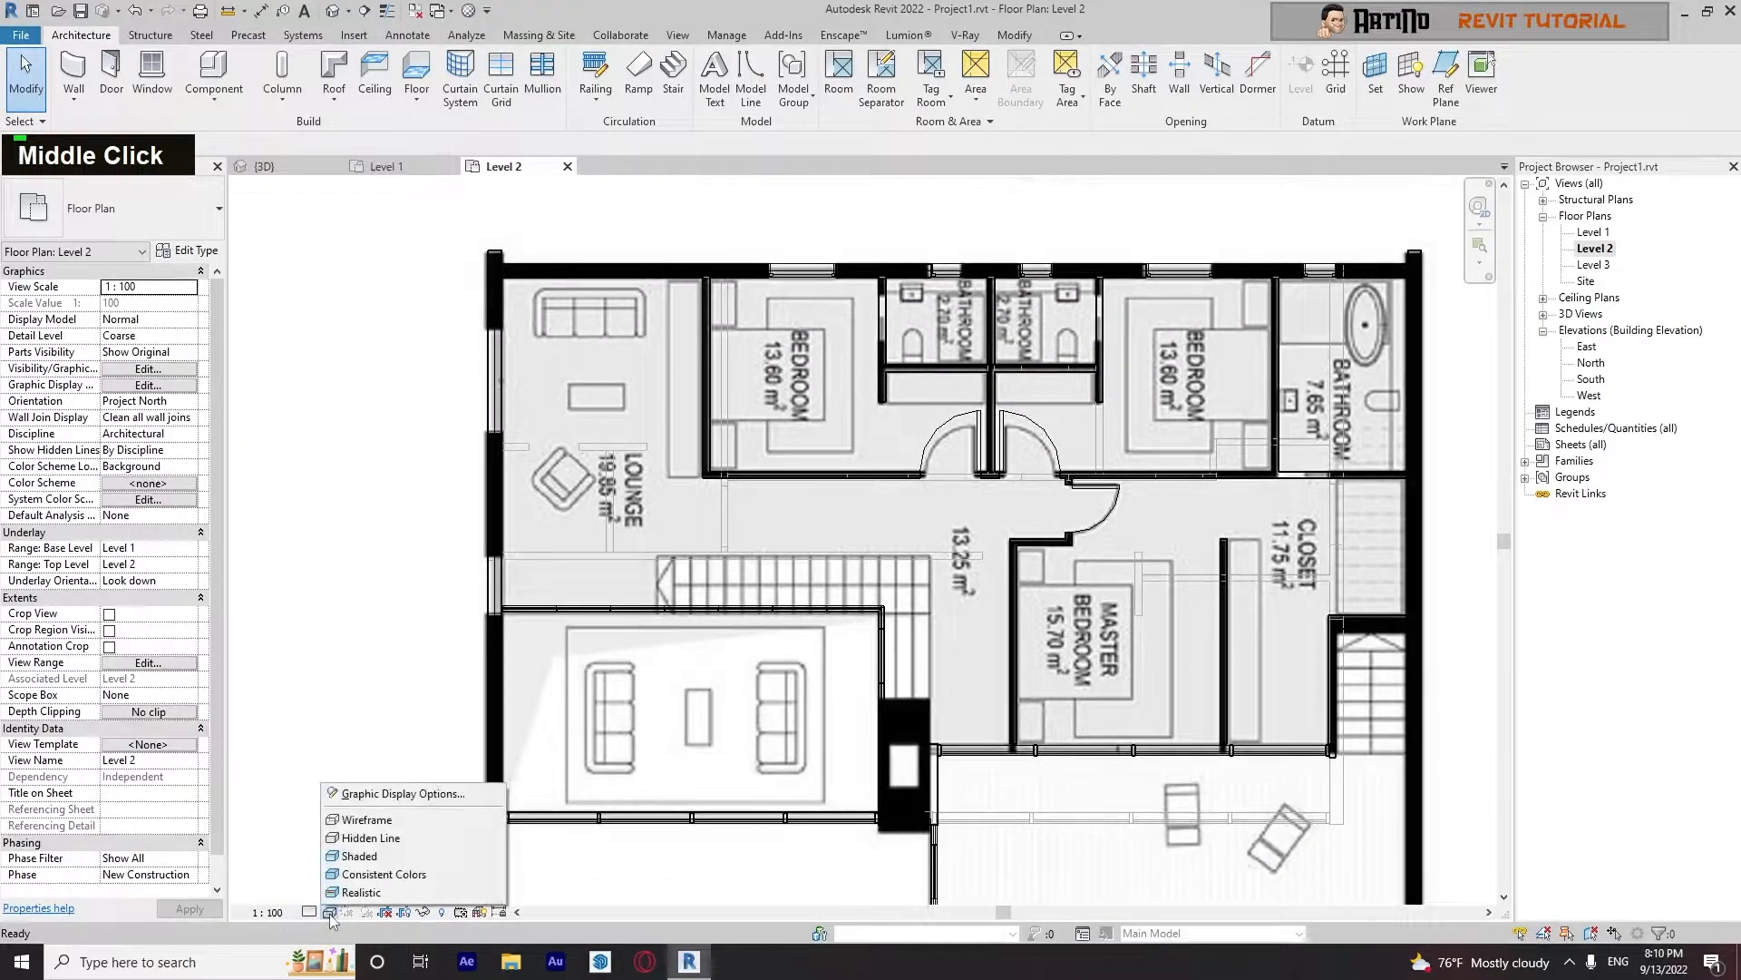
{"action": "left_click", "coordinate": [347, 838]}
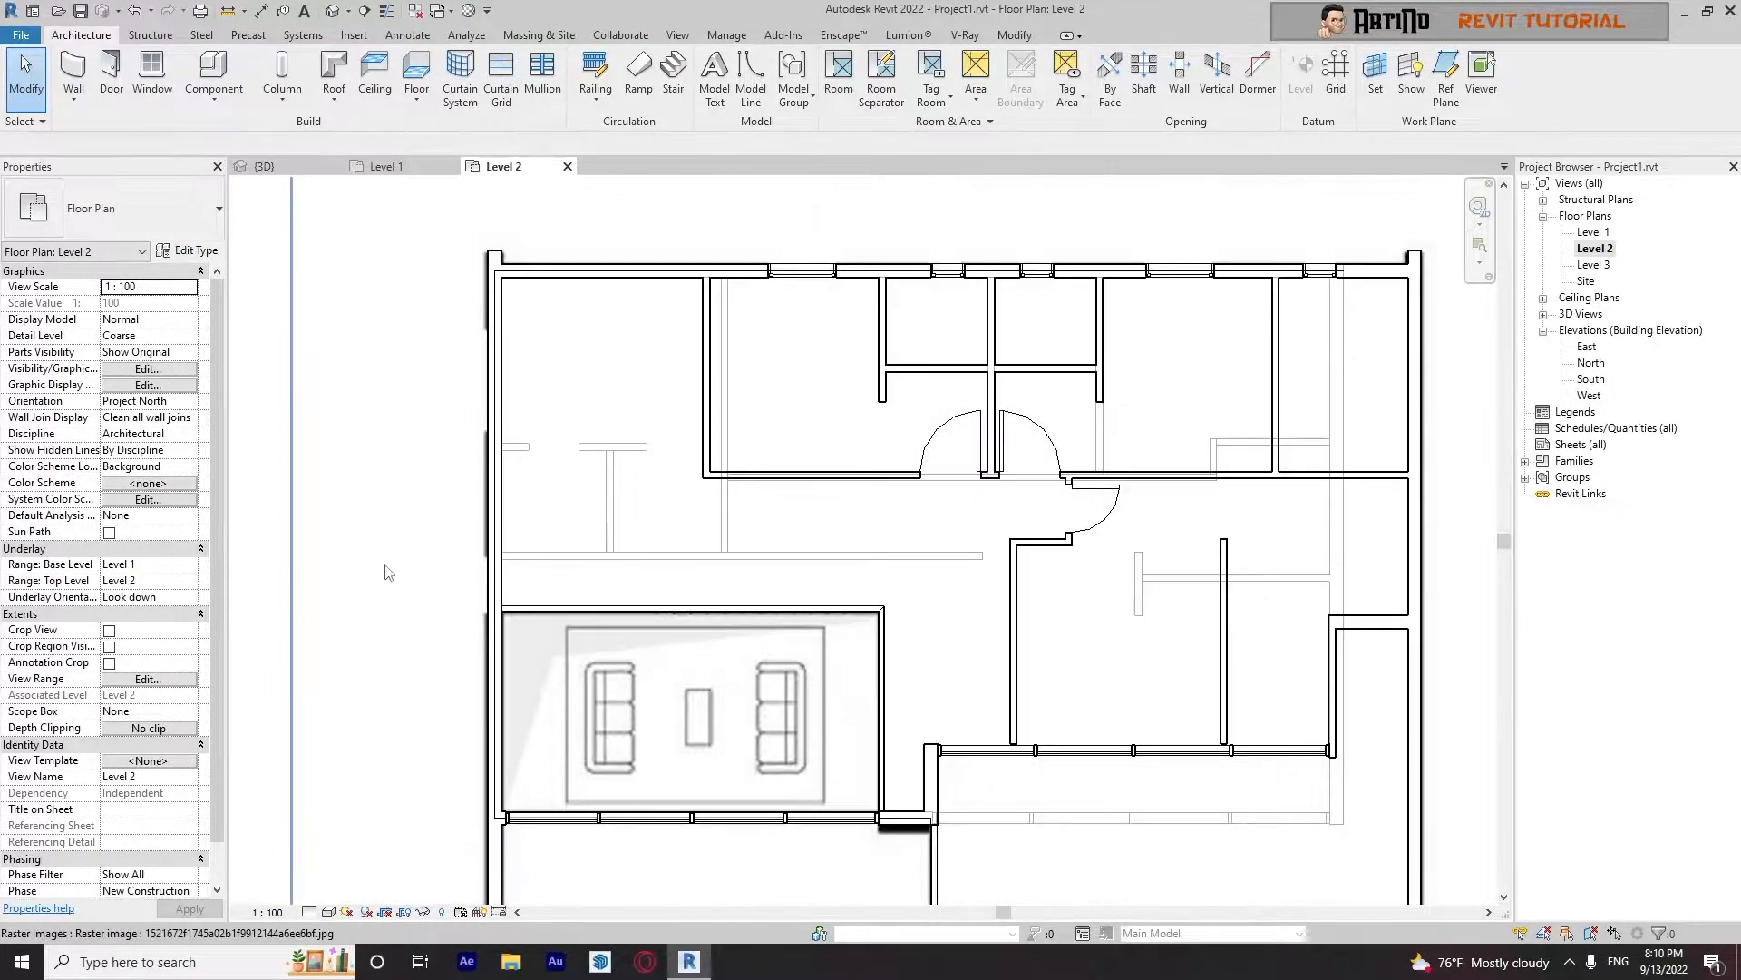
Switch the Level 2 floor plan's visual style to Wireframe so the traced plan image shows around the lounge
{"action": "scroll", "coordinate": [398, 577], "scroll_direction": "down", "scroll_amount": 2}
{"action": "middle_click_drag", "start_coordinate": [398, 578], "coordinate": [426, 555]}
{"action": "scroll", "coordinate": [395, 376], "scroll_direction": "up", "scroll_amount": 3}
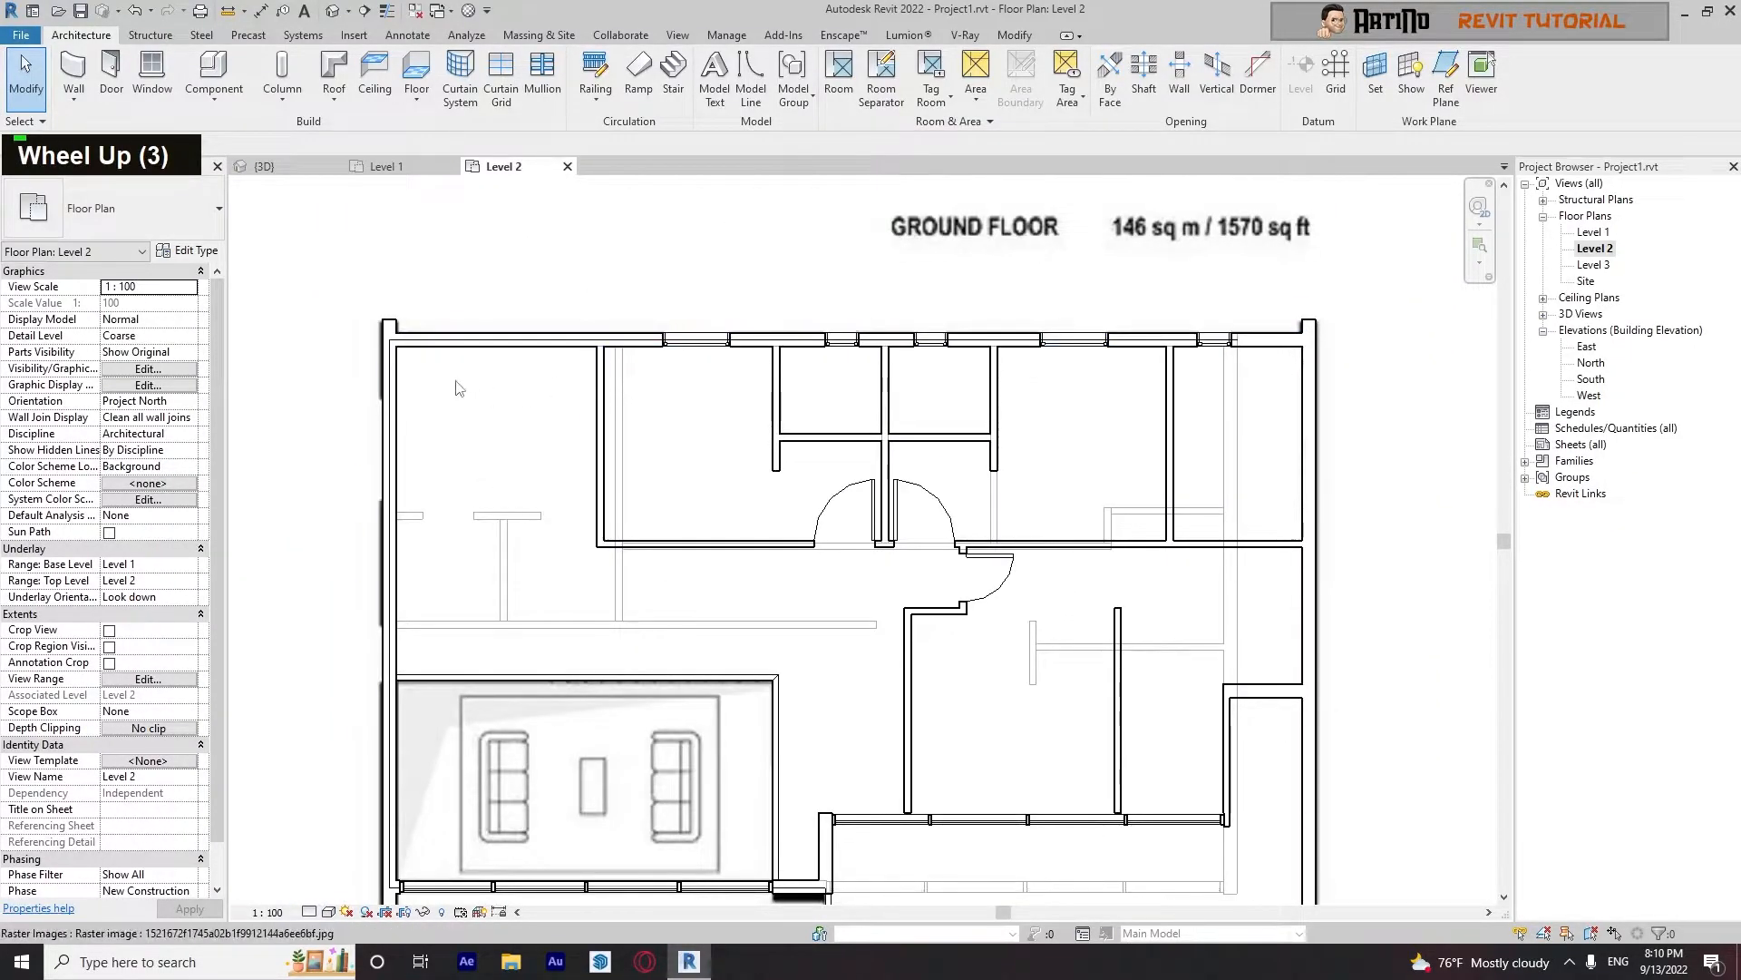
{"action": "left_click", "coordinate": [330, 911]}
{"action": "left_click", "coordinate": [347, 821]}
{"action": "scroll", "coordinate": [395, 419], "scroll_direction": "up", "scroll_amount": 4}
{"action": "middle_click_drag", "start_coordinate": [408, 459], "coordinate": [613, 382]}
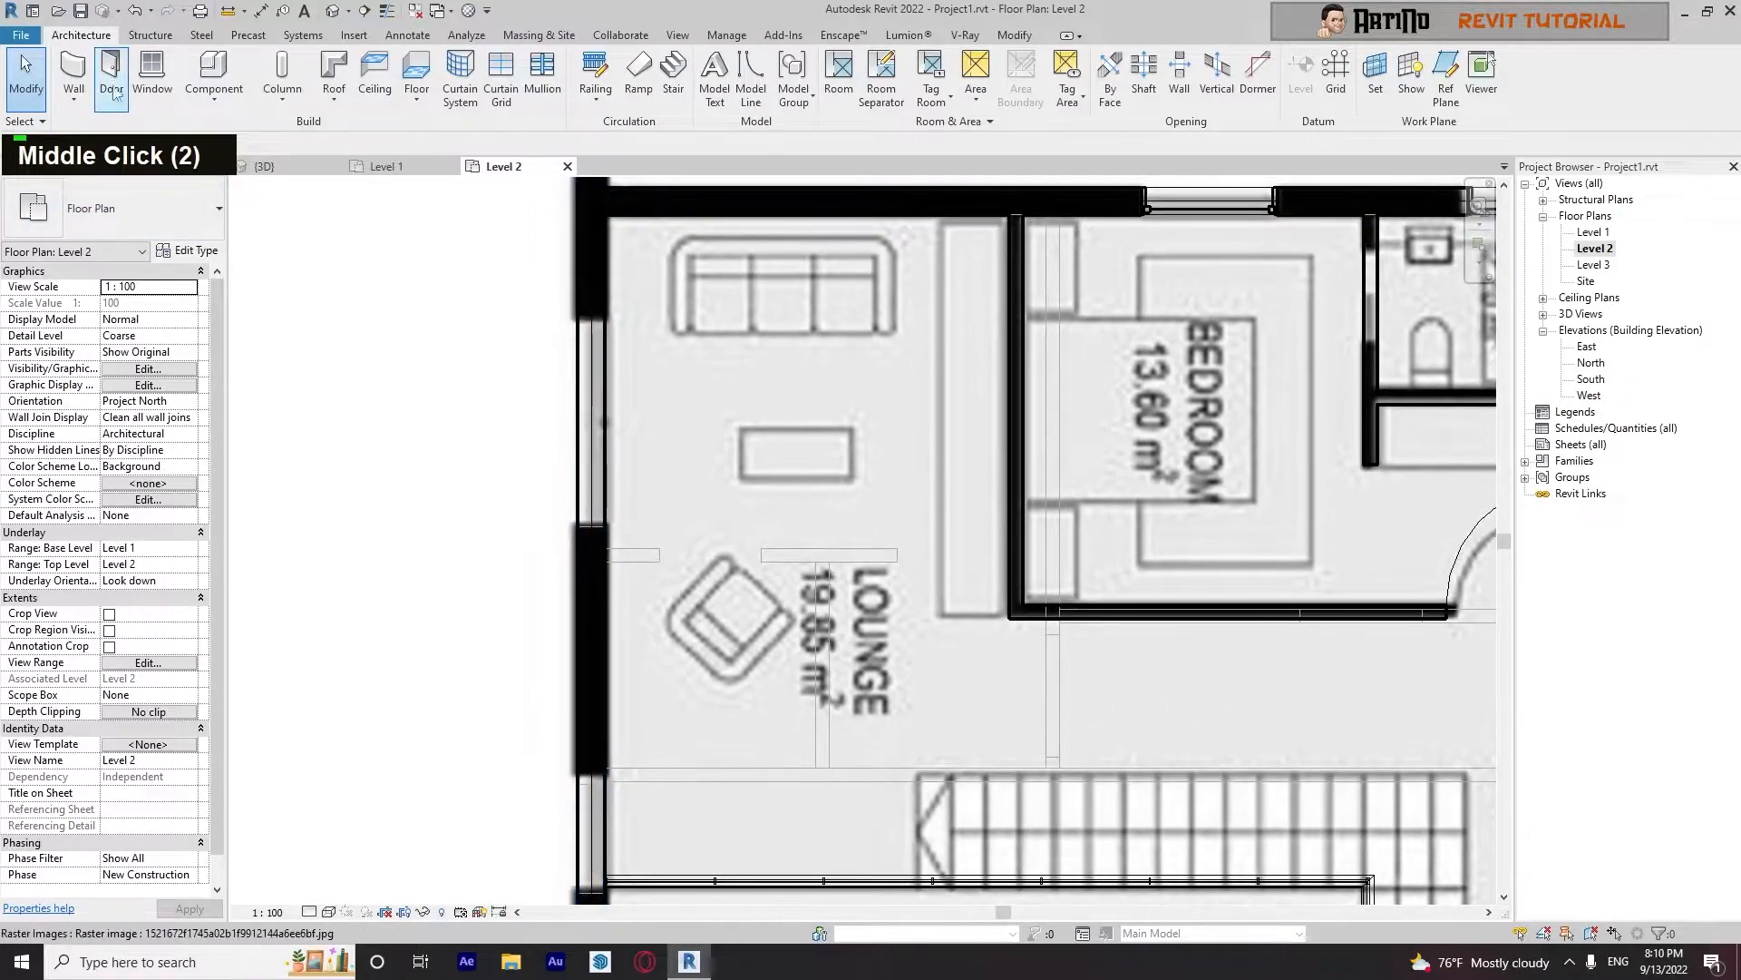
Place a Win 03 150x140cm window in the lounge's exterior wall opening on Level 2 and end window placement
{"action": "left_click", "coordinate": [152, 72]}
{"action": "left_click", "coordinate": [117, 209]}
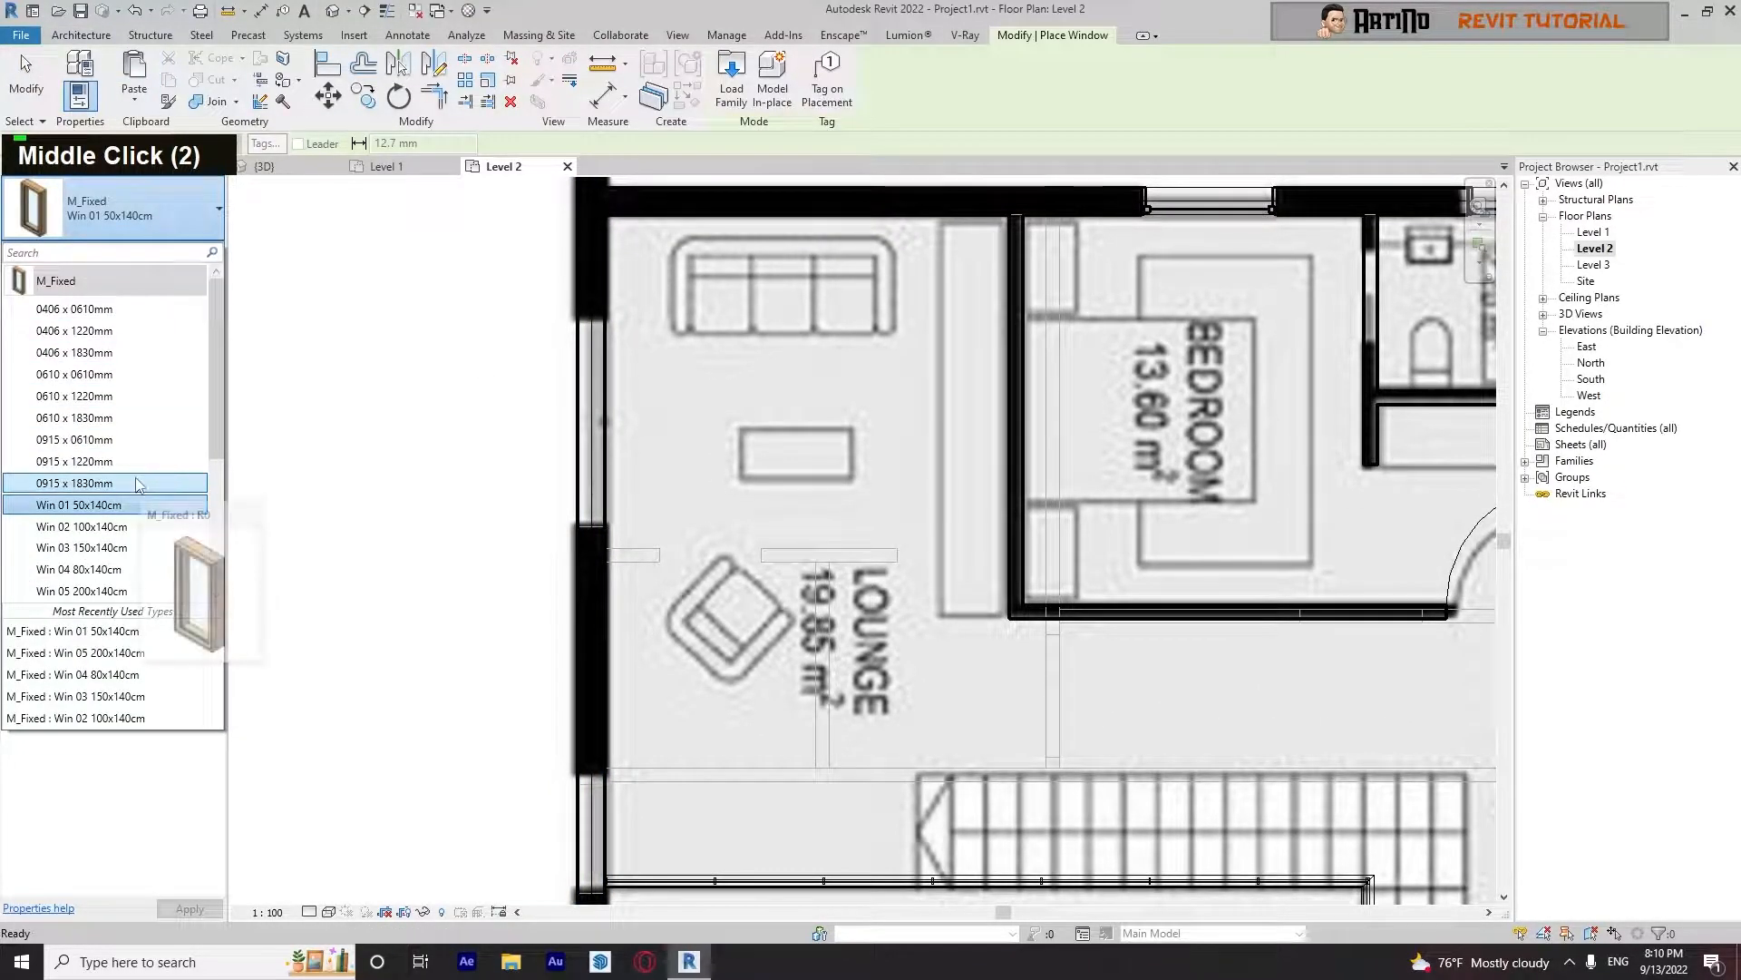
{"action": "left_click", "coordinate": [146, 547]}
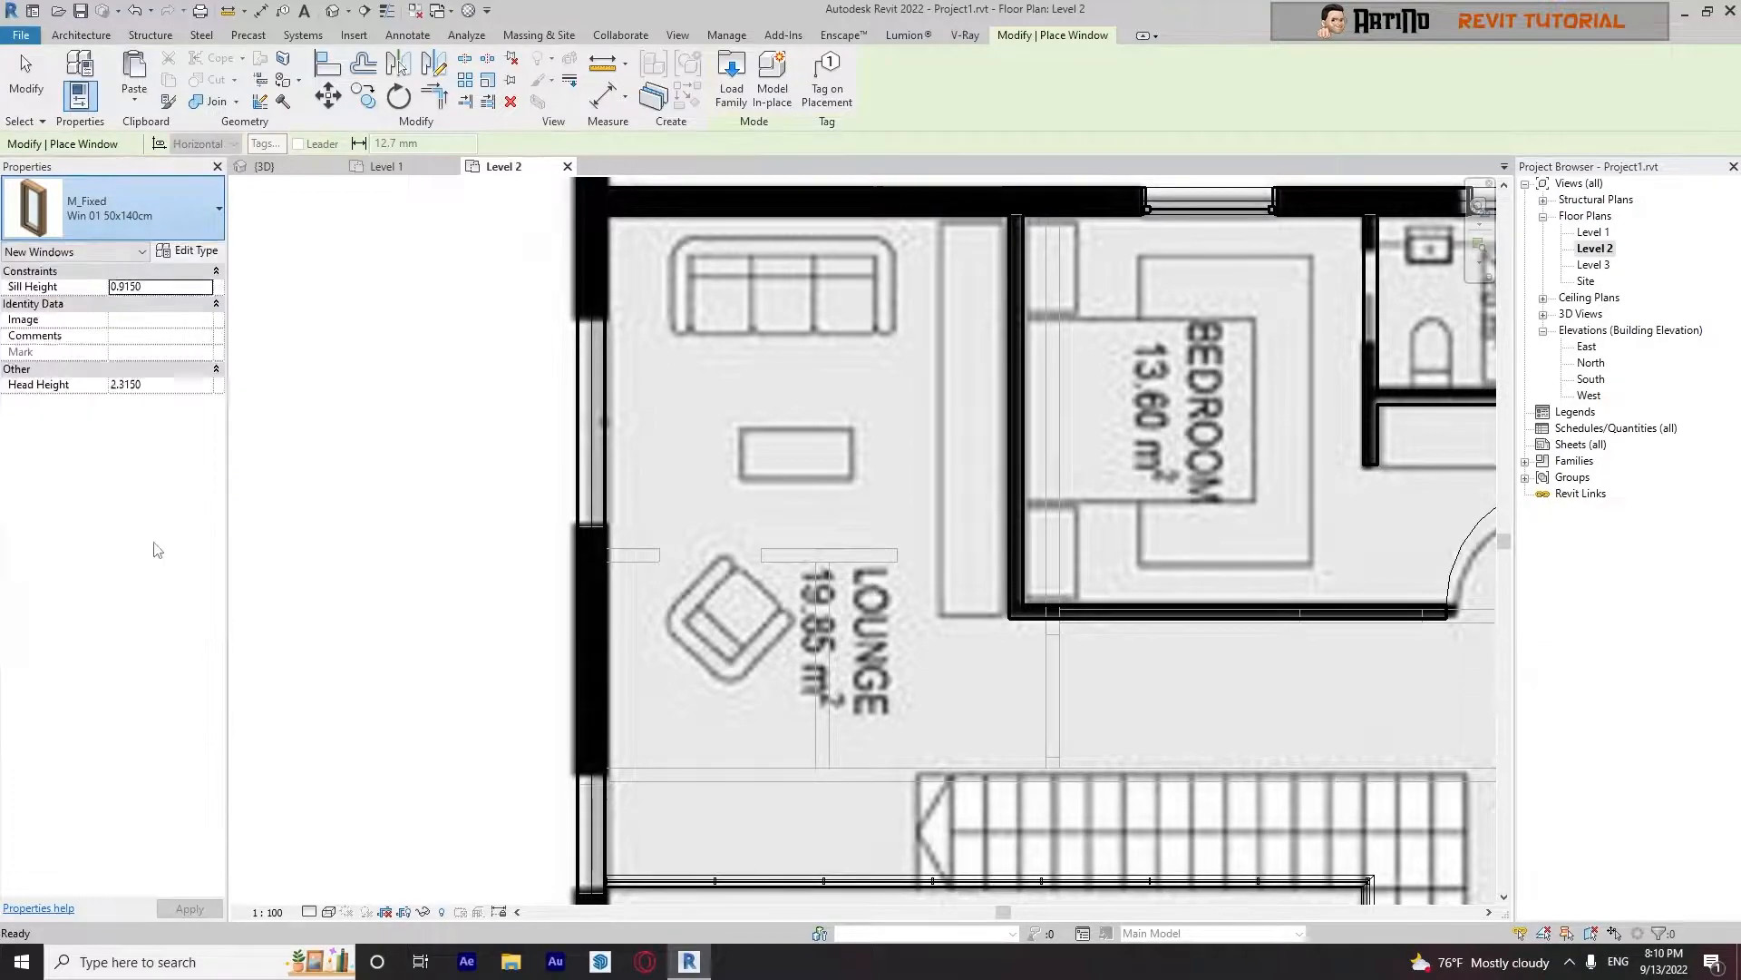
{"action": "left_click", "coordinate": [599, 419]}
{"action": "scroll", "coordinate": [778, 453], "scroll_direction": "down", "scroll_amount": 8}
{"action": "middle_click_drag", "start_coordinate": [996, 533], "coordinate": [807, 525]}
{"action": "scroll", "coordinate": [1088, 482], "scroll_direction": "up", "scroll_amount": 5}
{"action": "key", "text": "Escape"}
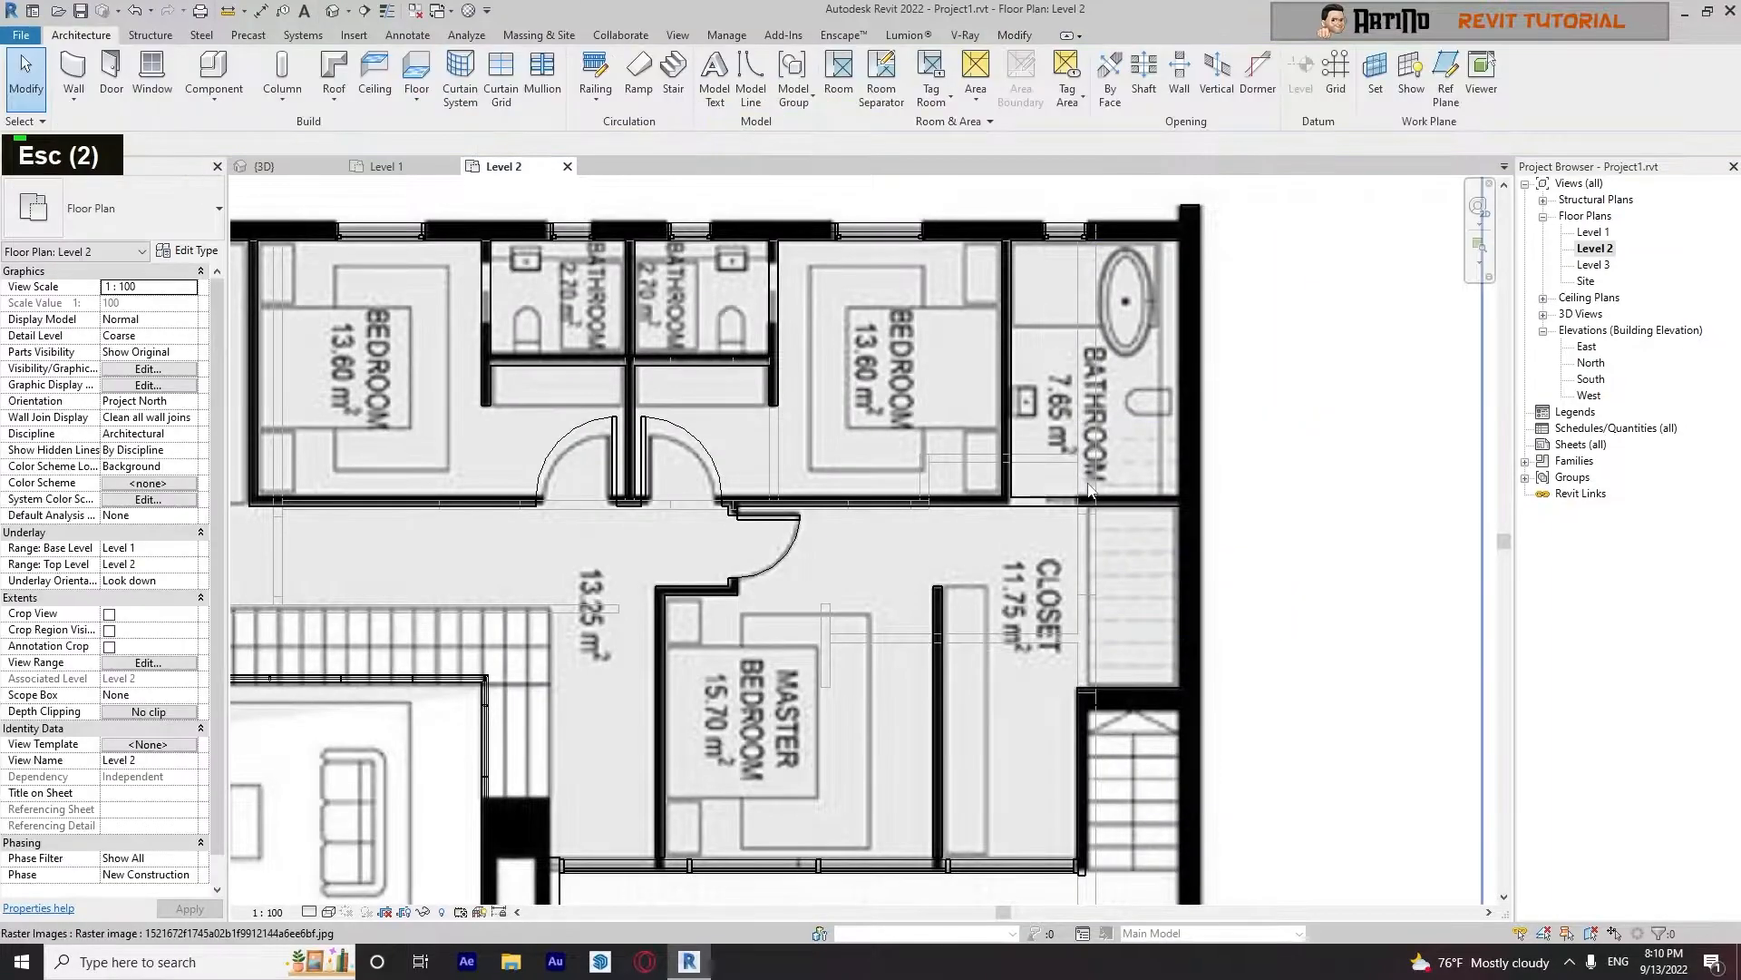
Set the Level 2 plan's visual style back to Hidden Line
{"action": "left_click", "coordinate": [330, 911]}
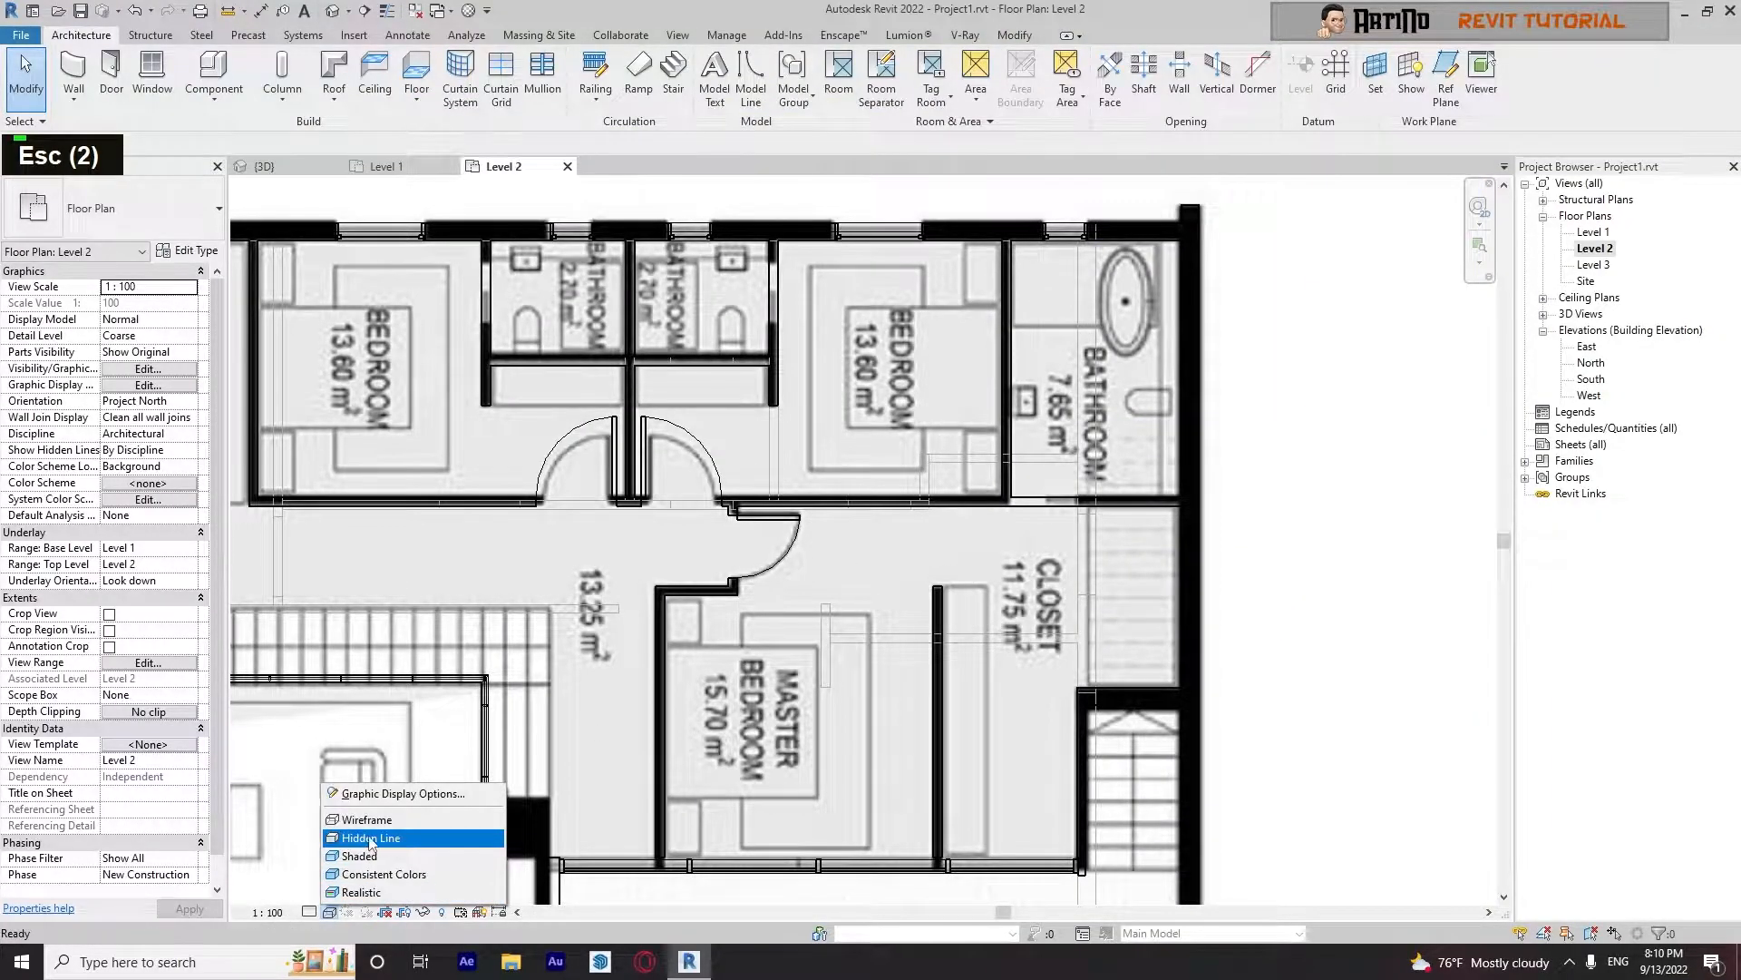
{"action": "left_click", "coordinate": [370, 839]}
{"action": "scroll", "coordinate": [596, 628], "scroll_direction": "down", "scroll_amount": 3}
{"action": "middle_click_drag", "start_coordinate": [596, 628], "coordinate": [706, 559]}
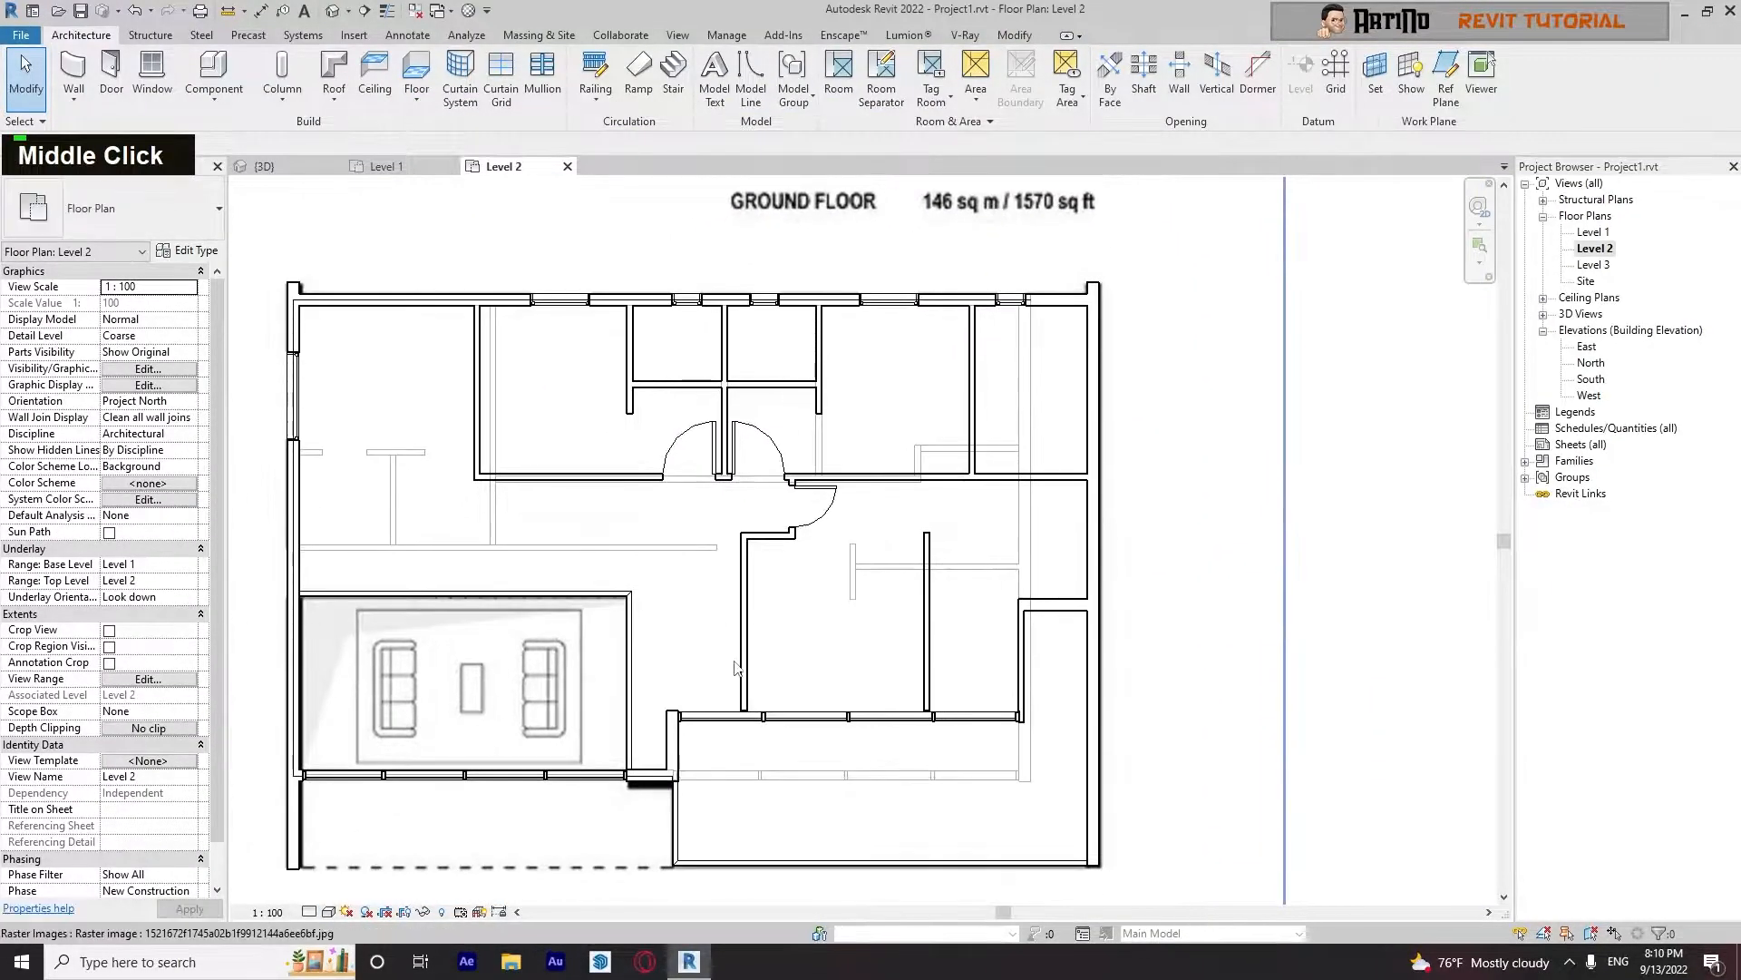
{"action": "middle_click_drag", "start_coordinate": [592, 616], "coordinate": [681, 584]}
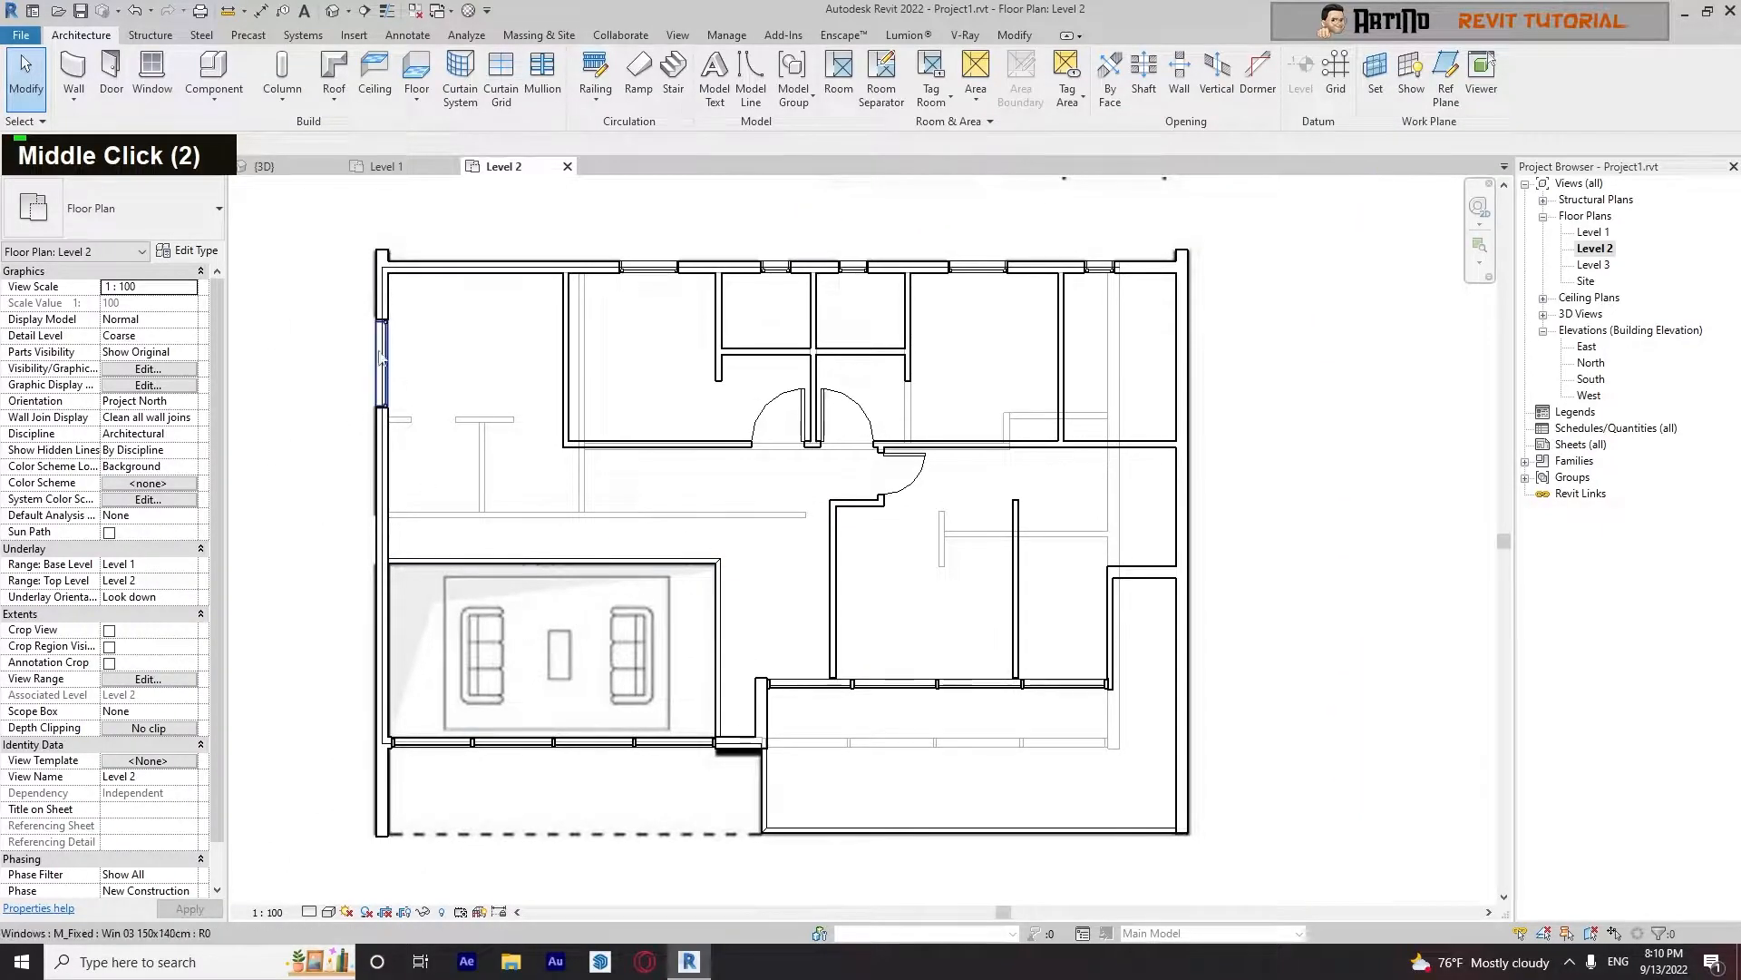
In the 3D view, copy the Level 1 Win 04 80x140cm window and paste it aligned to Level 2
{"action": "left_click", "coordinate": [333, 11]}
{"action": "scroll", "coordinate": [599, 707], "scroll_direction": "down", "scroll_amount": 2}
{"action": "middle_click_drag", "start_coordinate": [598, 708], "coordinate": [799, 716], "text": "shift"}
{"action": "scroll", "coordinate": [635, 635], "scroll_direction": "up", "scroll_amount": 3}
{"action": "left_click", "coordinate": [638, 603]}
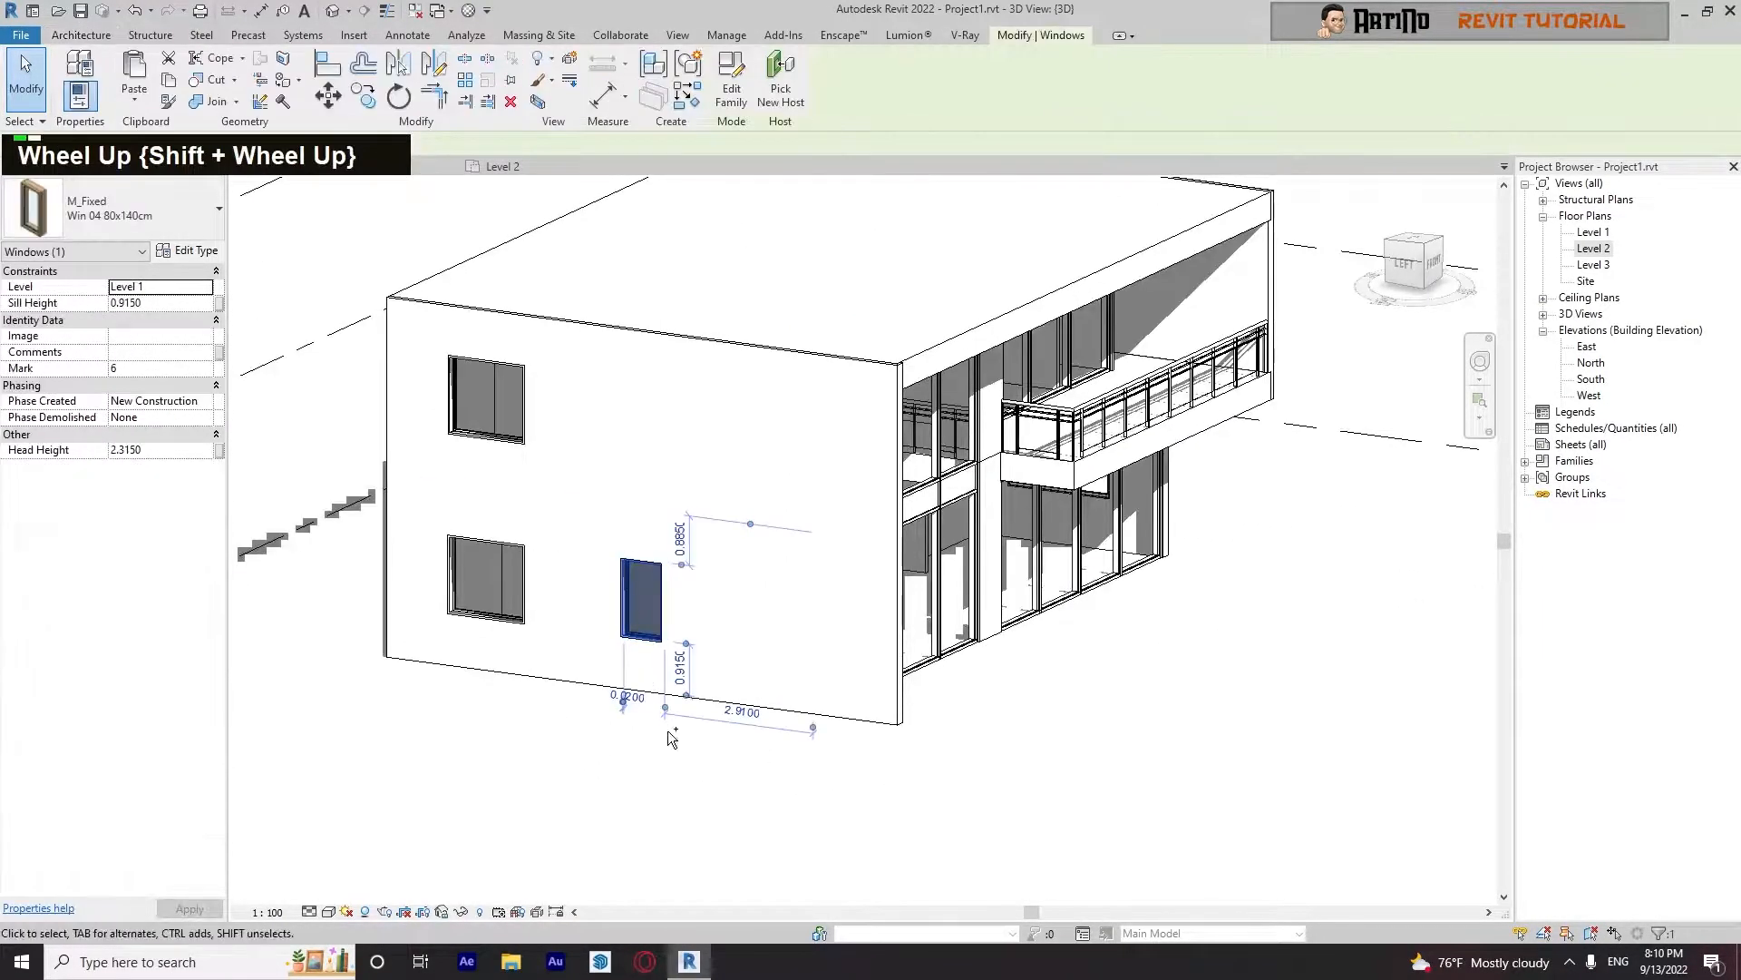
{"action": "left_click", "coordinate": [132, 99]}
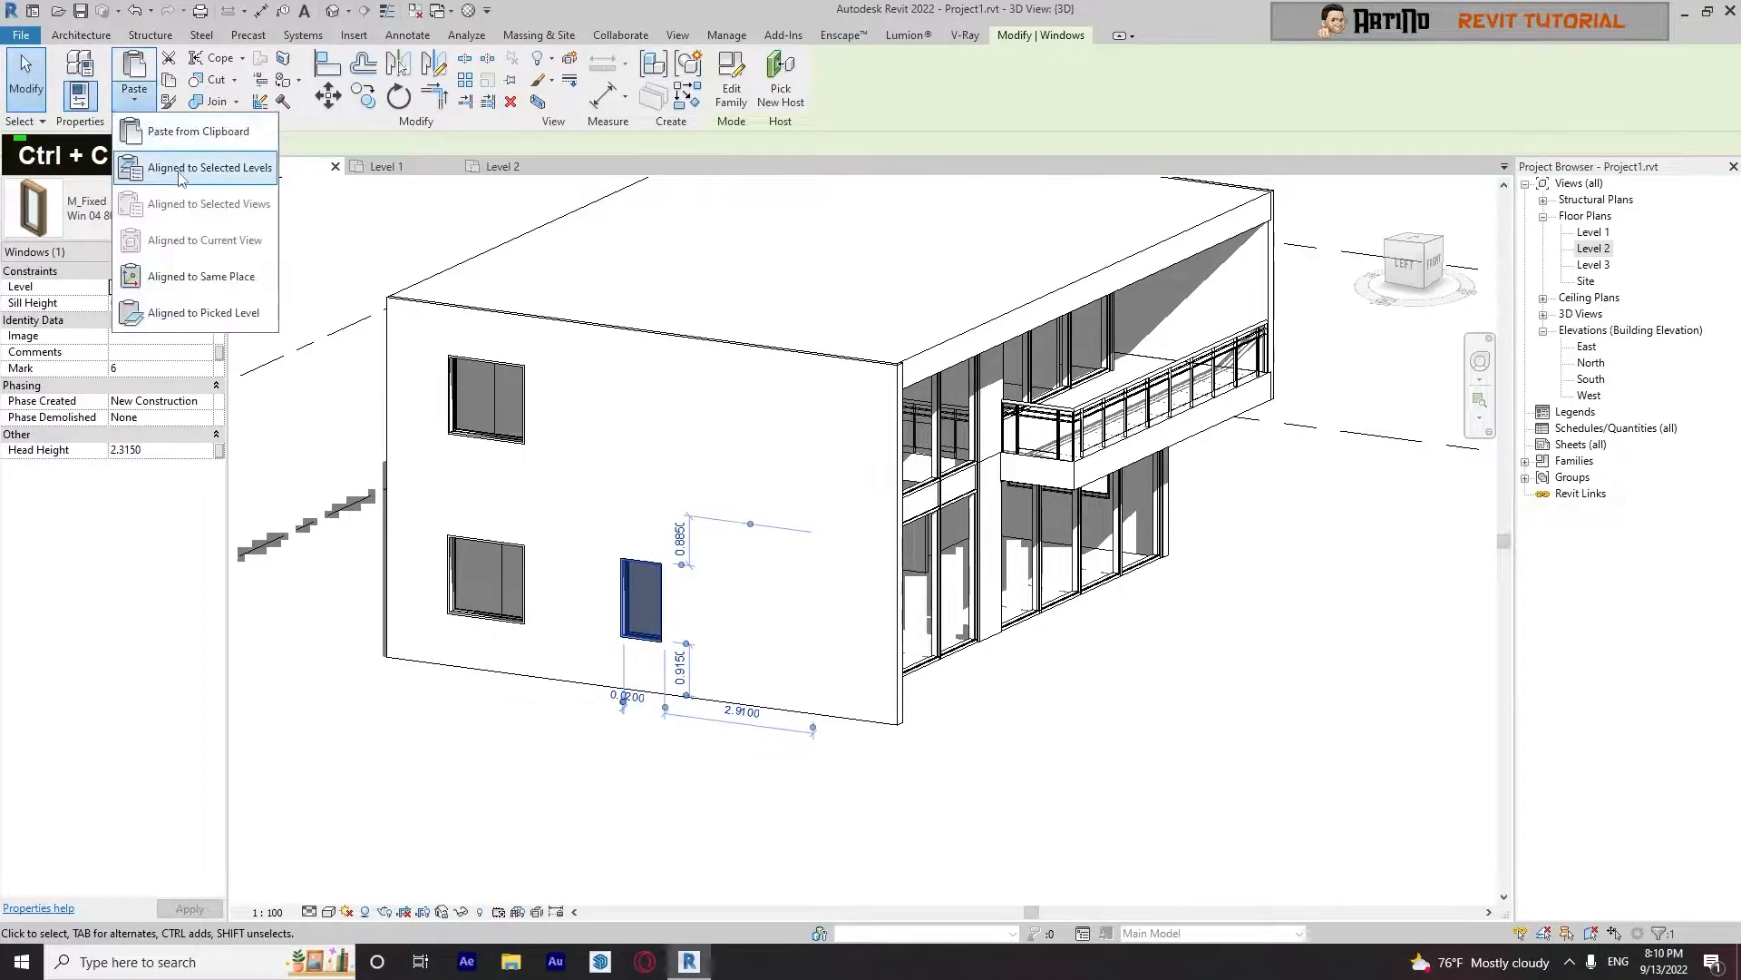
{"action": "left_click", "coordinate": [200, 167]}
{"action": "left_click", "coordinate": [1063, 573]}
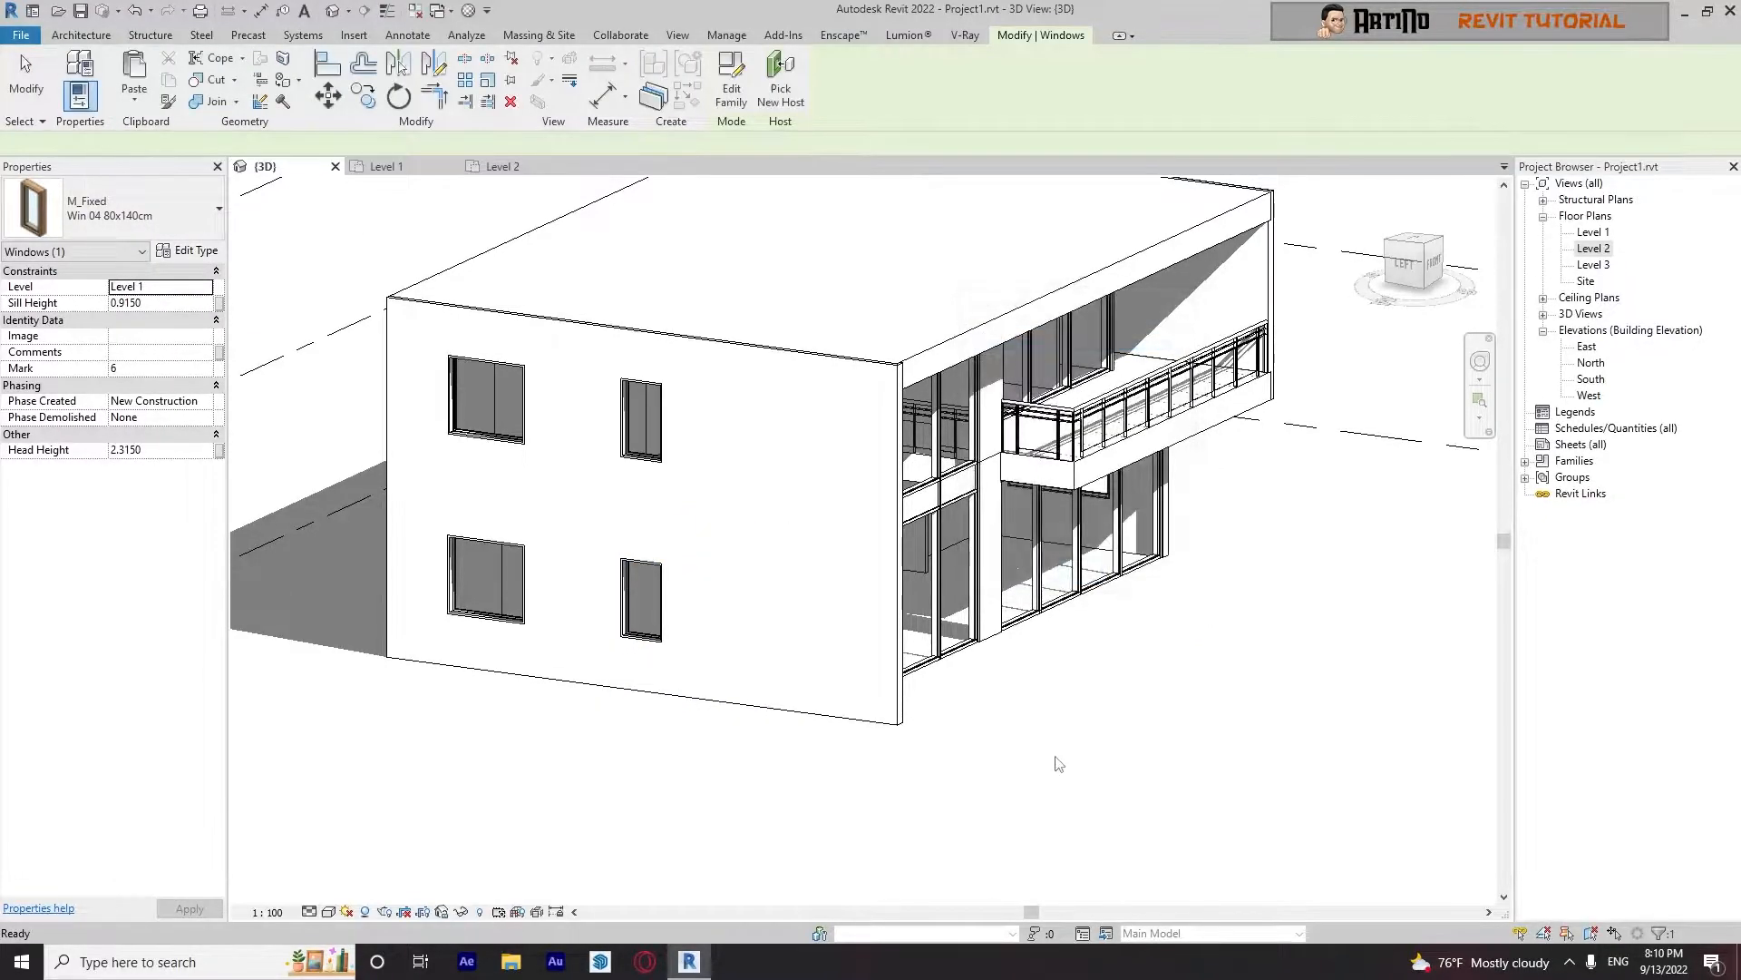
Examine the back facade's windows and the Level 2 wall where it overhangs the Level 1 corner
{"action": "scroll", "coordinate": [1049, 653], "scroll_direction": "down", "scroll_amount": 2}
{"action": "middle_click_drag", "start_coordinate": [1049, 654], "coordinate": [1129, 840], "text": "shift"}
{"action": "scroll", "coordinate": [1297, 762], "scroll_direction": "up", "scroll_amount": 3}
{"action": "scroll", "coordinate": [1291, 787], "scroll_direction": "down", "scroll_amount": 2}
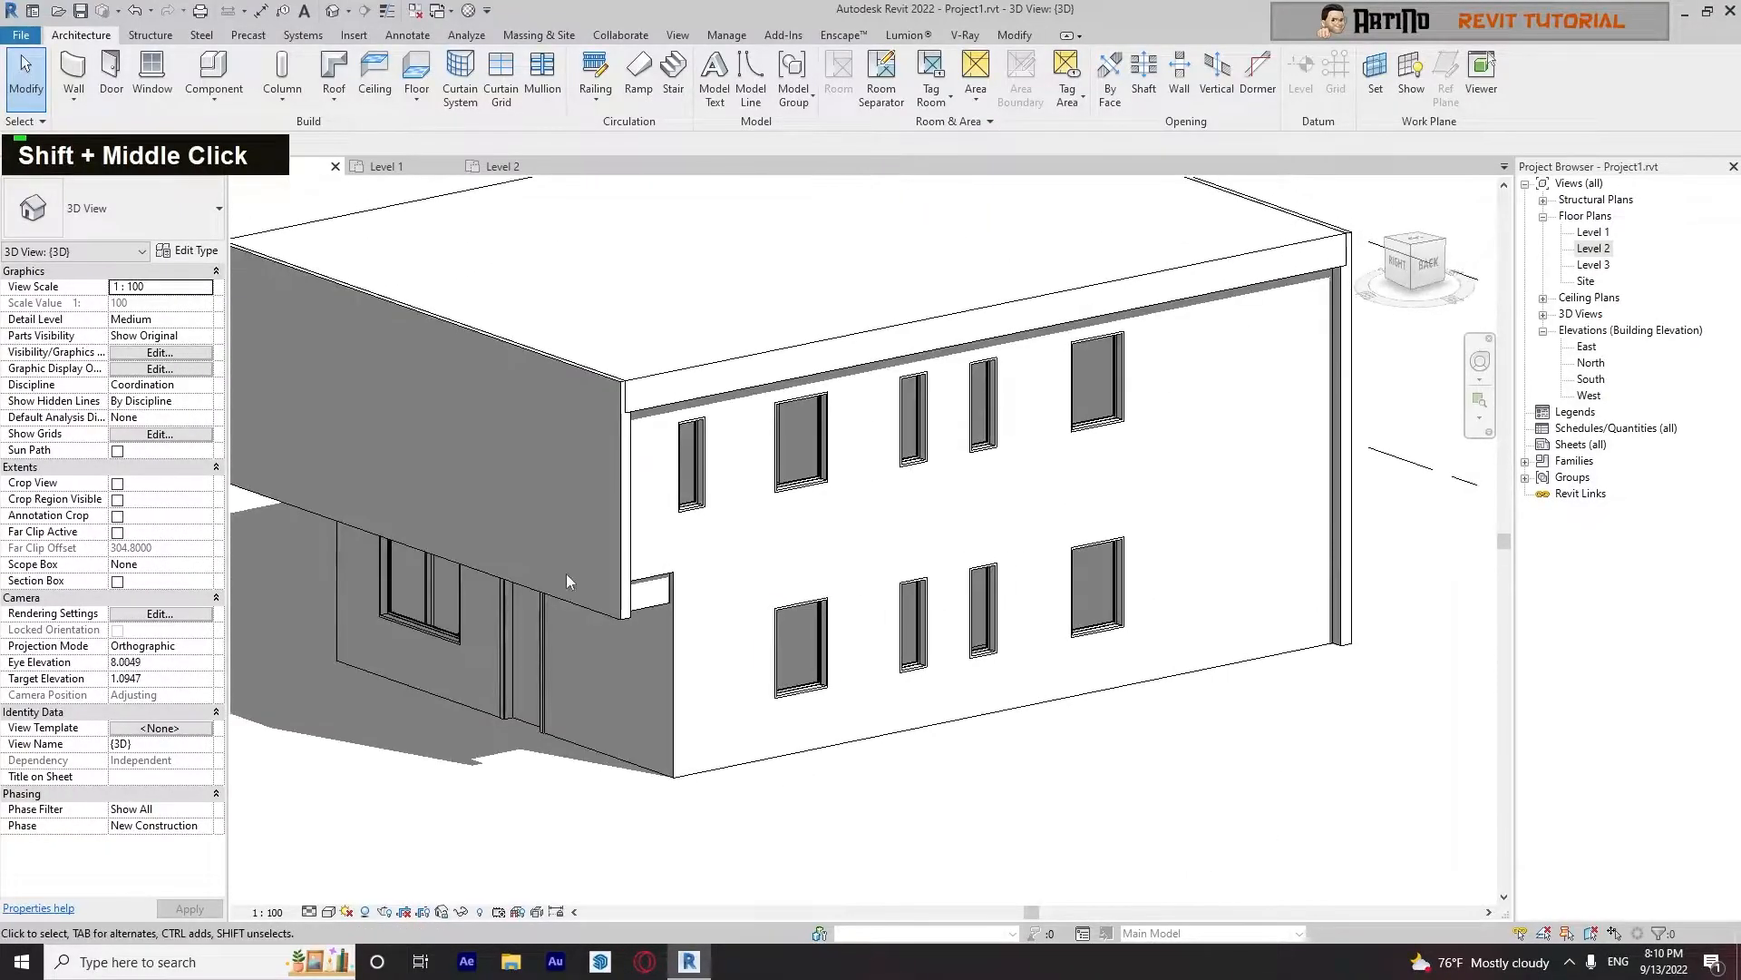
{"action": "scroll", "coordinate": [571, 581], "scroll_direction": "up", "scroll_amount": 2}
{"action": "left_click", "coordinate": [691, 565]}
{"action": "scroll", "coordinate": [725, 644], "scroll_direction": "down", "scroll_amount": 4}
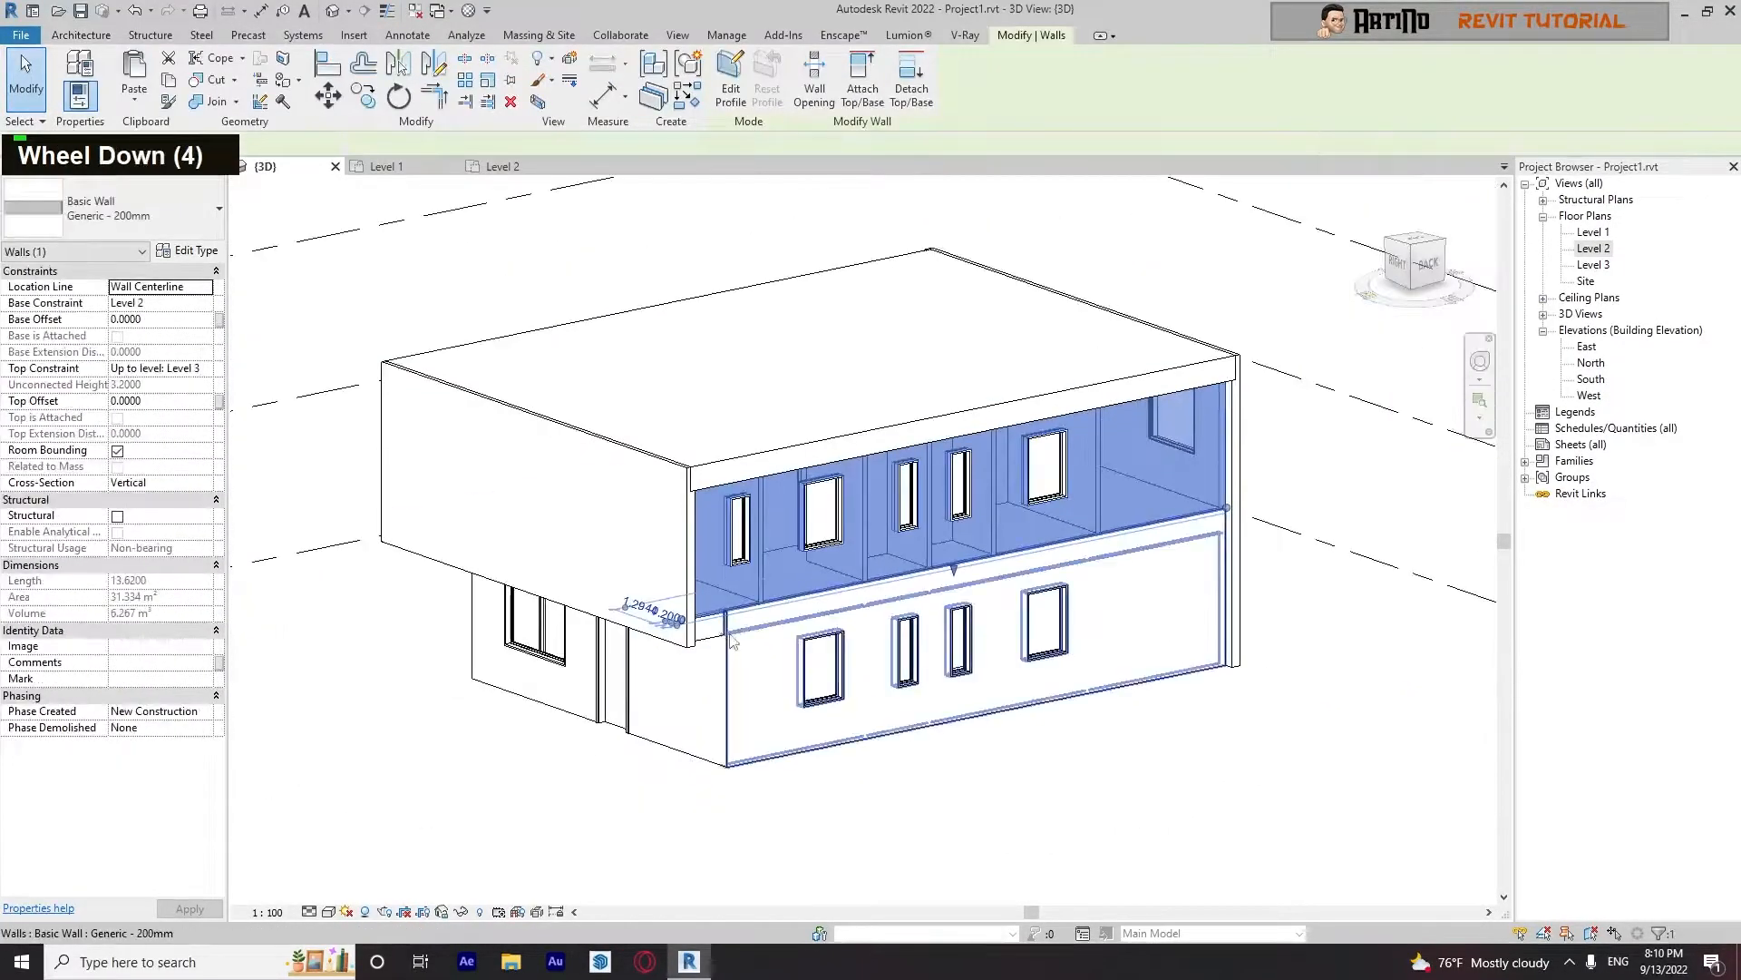
{"action": "scroll", "coordinate": [803, 736], "scroll_direction": "up", "scroll_amount": 5}
{"action": "middle_click_drag", "start_coordinate": [803, 736], "coordinate": [546, 525], "text": "shift"}
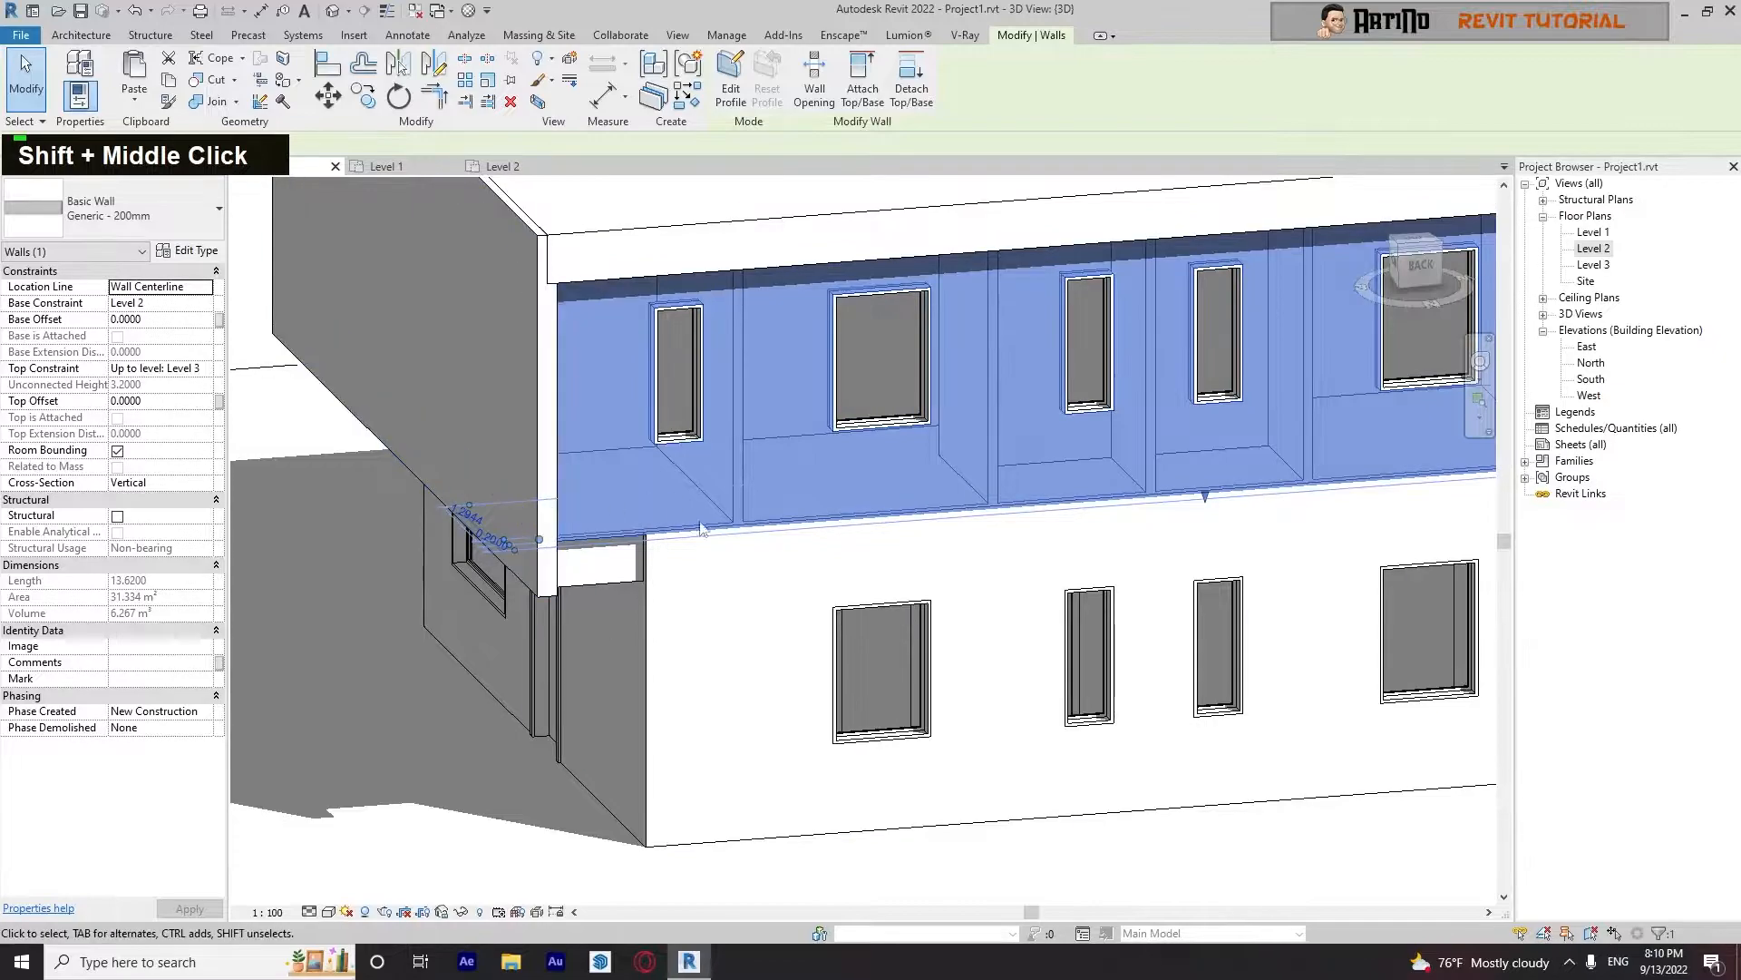
{"action": "key", "text": "Escape"}
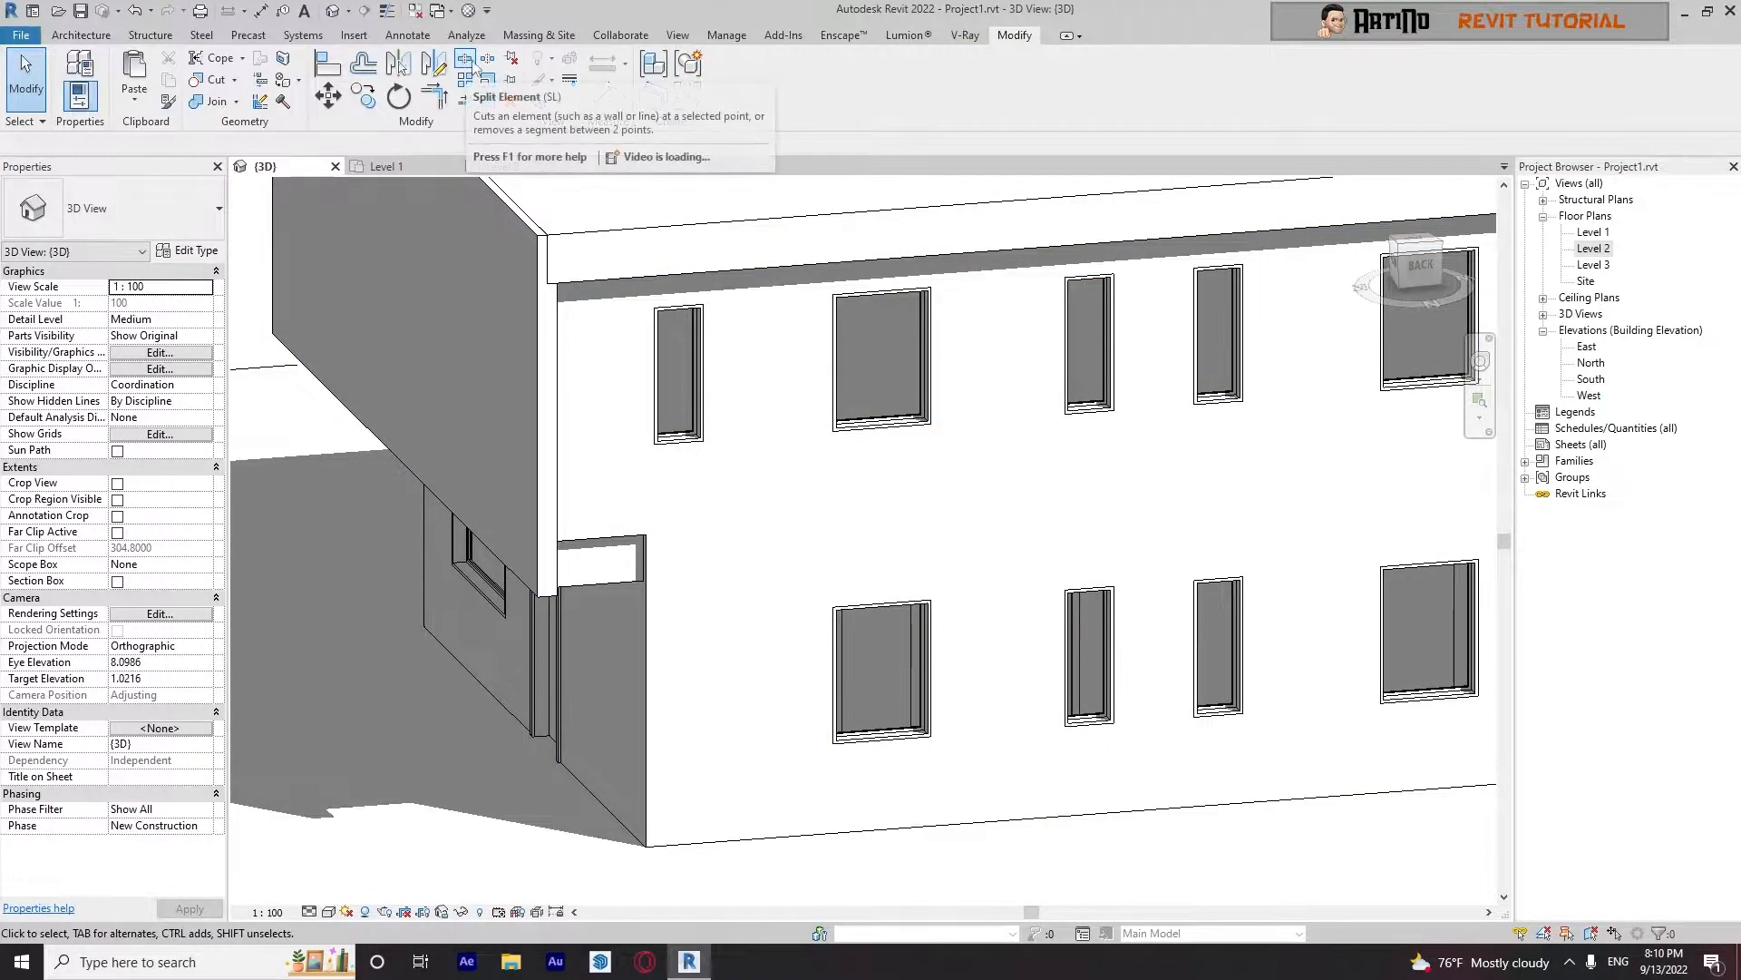
Split the Level 2 back wall at the corner of the Level 1 wall below it
{"action": "left_click", "coordinate": [466, 61]}
{"action": "scroll", "coordinate": [648, 543], "scroll_direction": "up", "scroll_amount": 7}
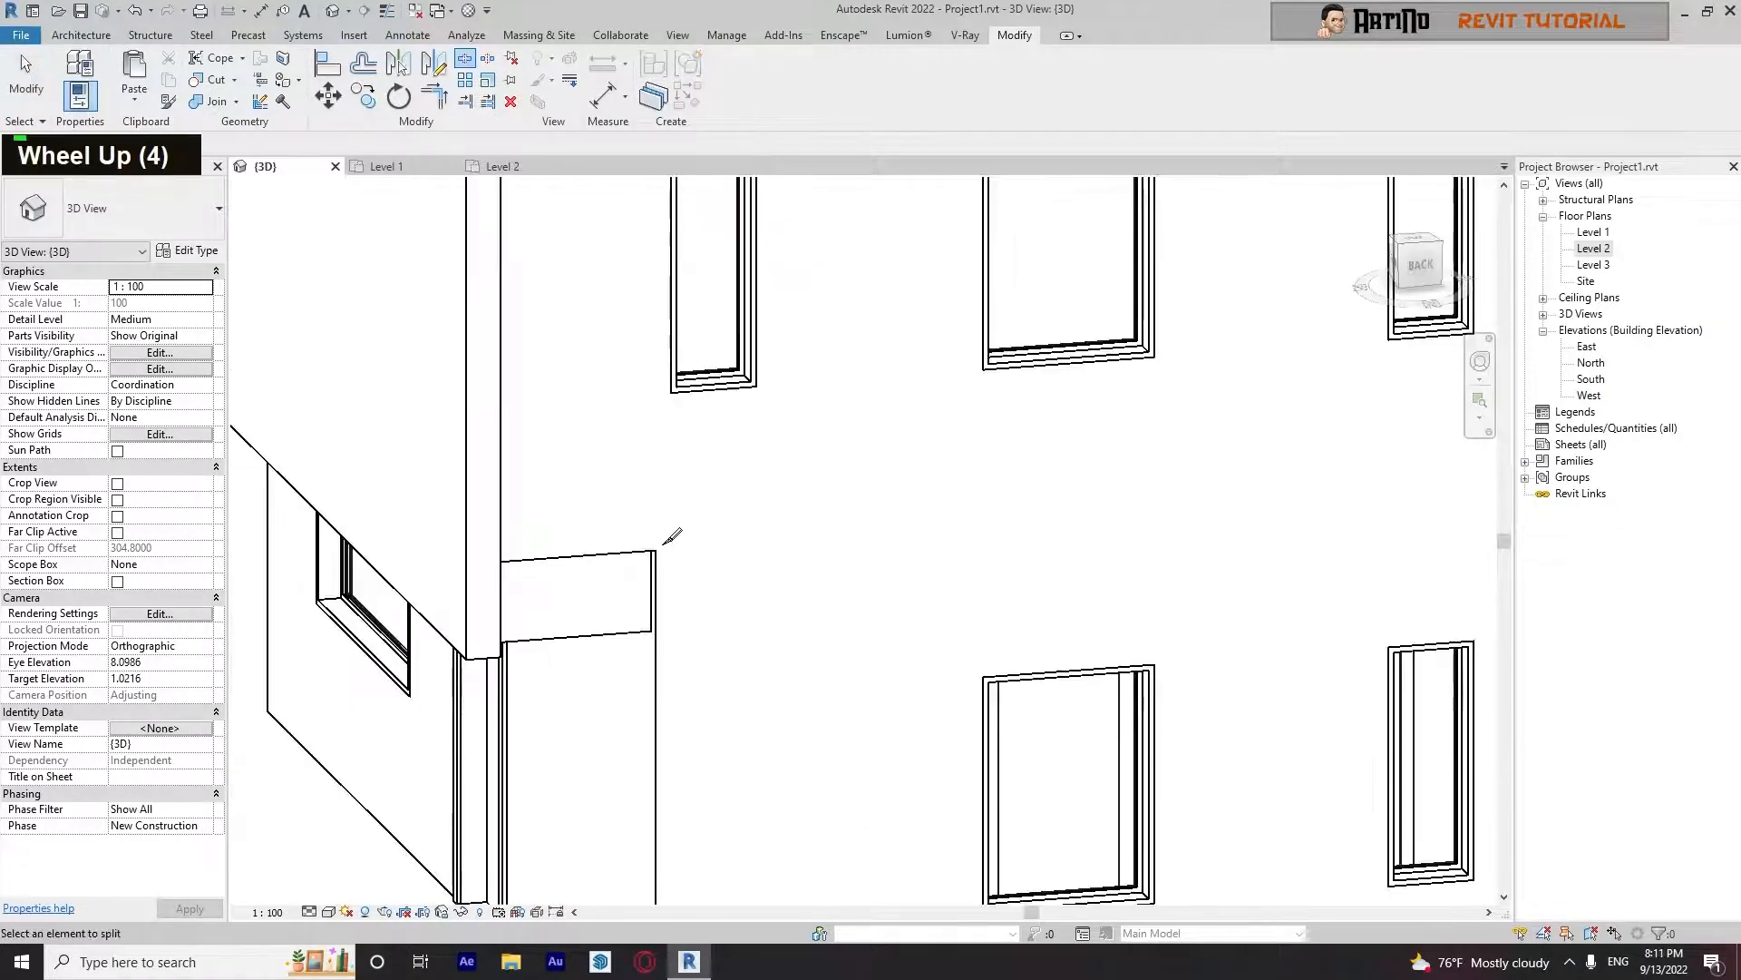
{"action": "scroll", "coordinate": [662, 547], "scroll_direction": "up", "scroll_amount": 4}
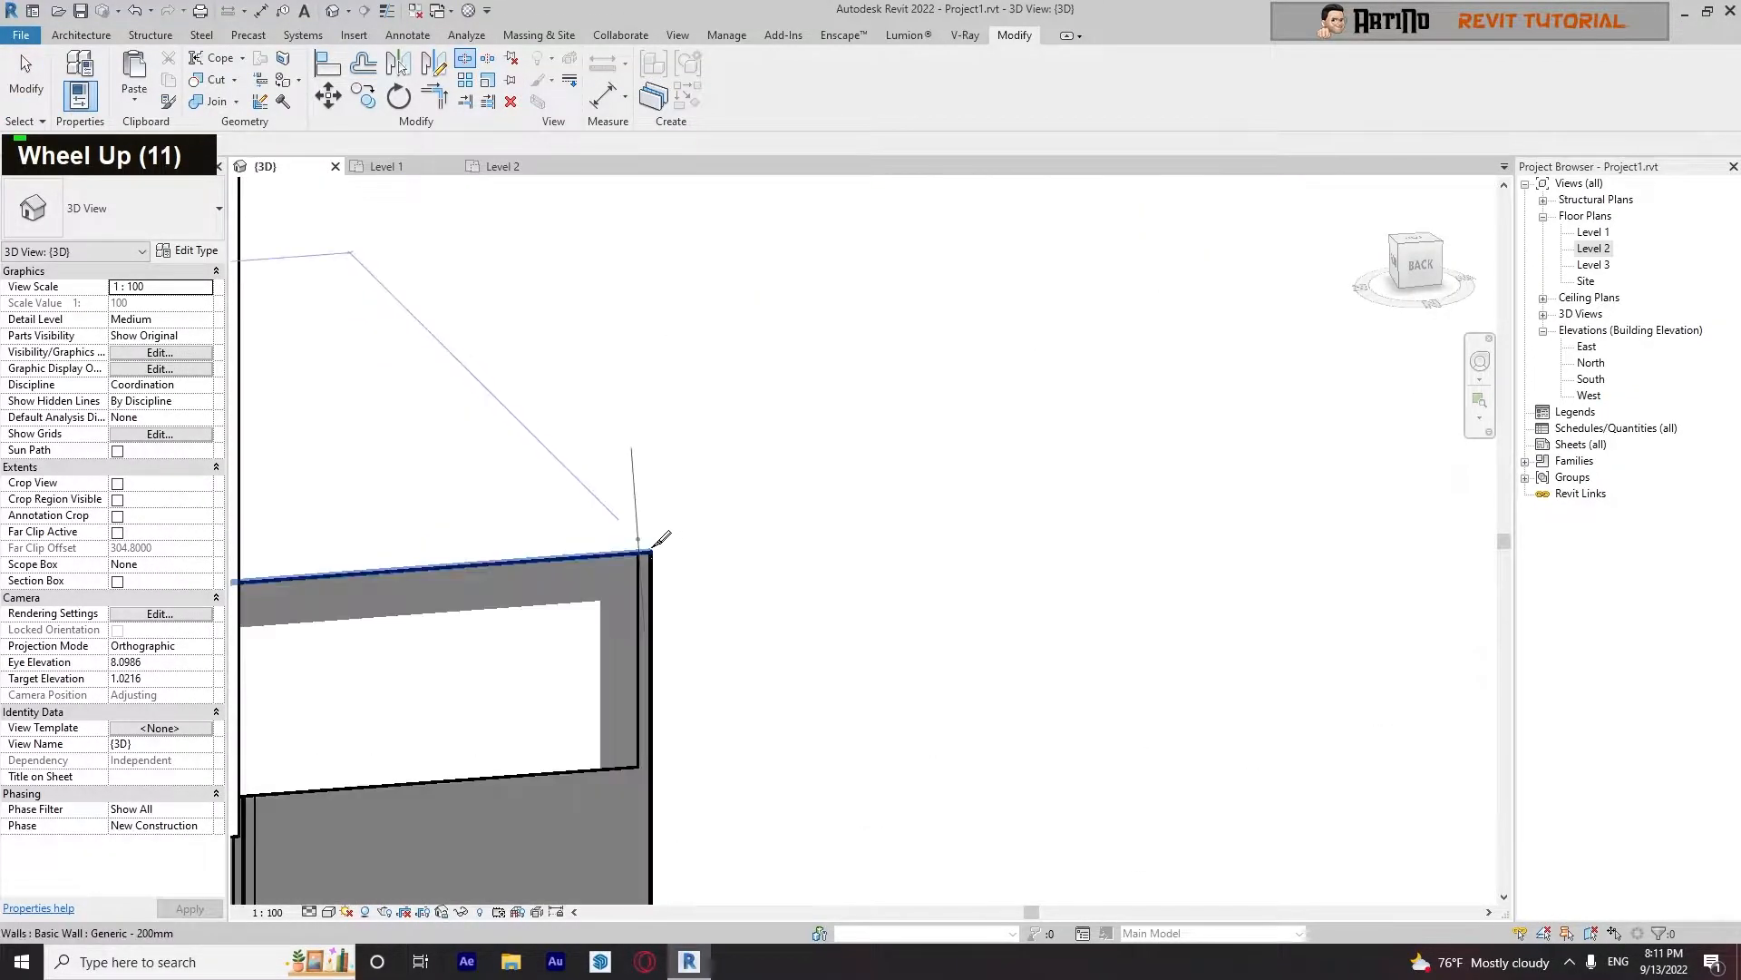
{"action": "scroll", "coordinate": [665, 543], "scroll_direction": "down", "scroll_amount": 8}
{"action": "key", "text": "Escape"}
{"action": "key", "text": "Escape"}
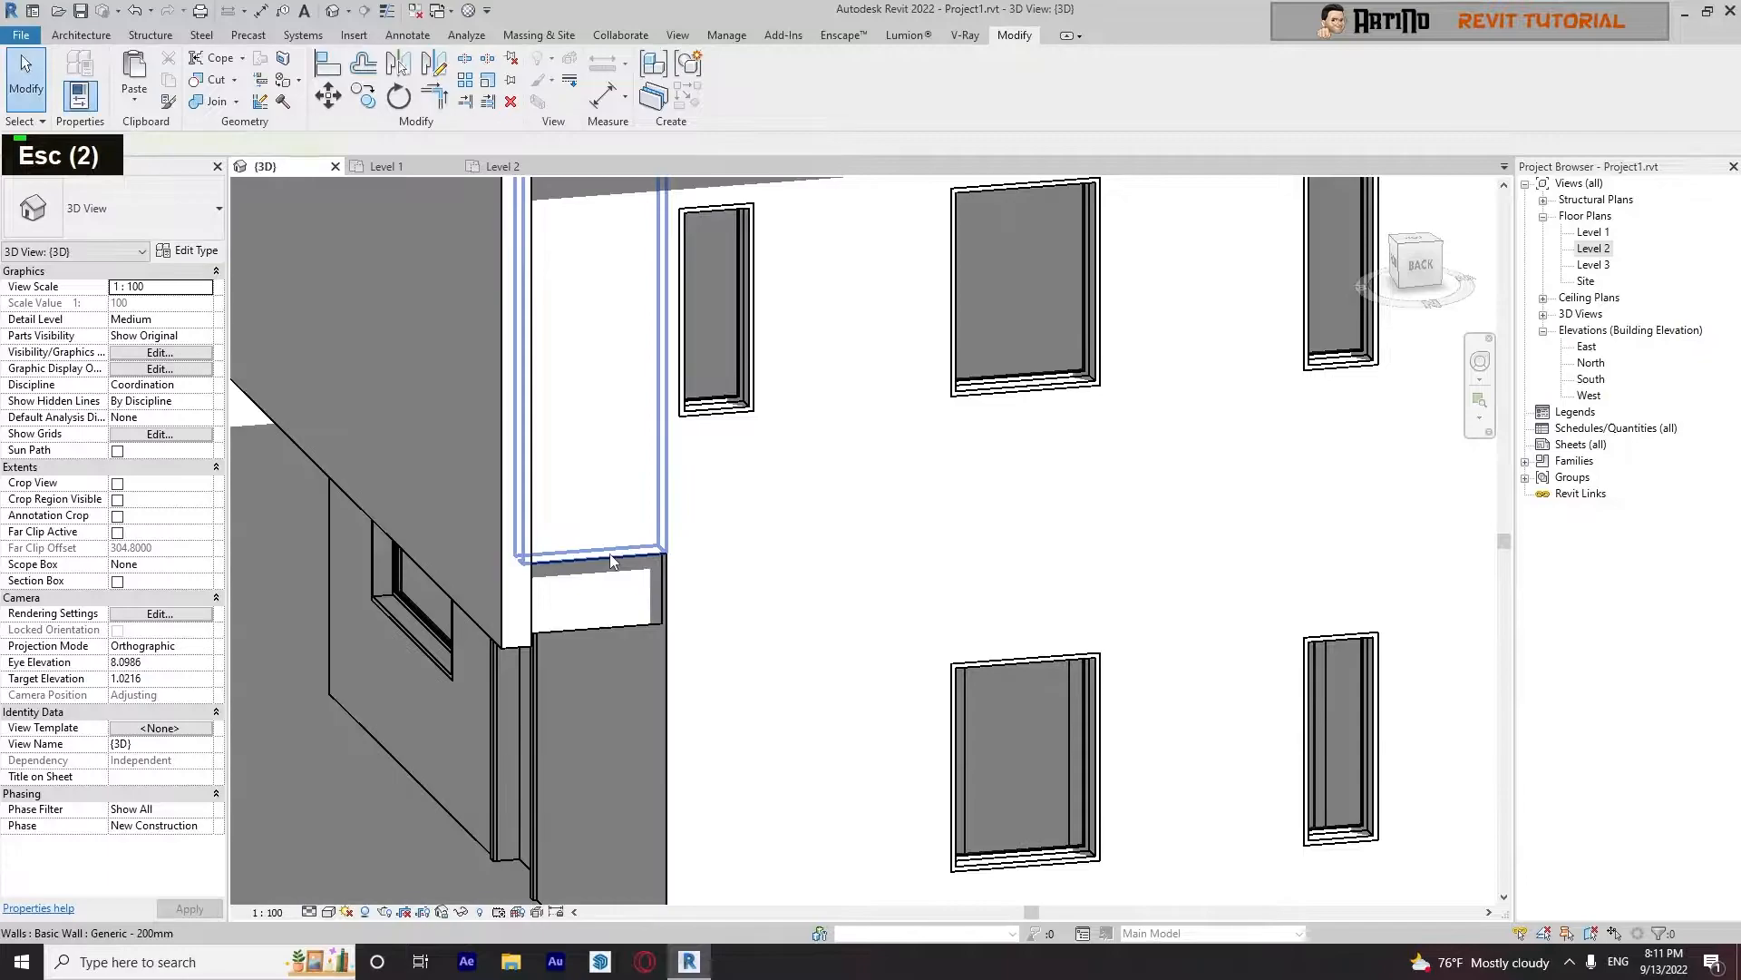
Extend the overhanging wall segment's base down to close the gap beneath it
{"action": "left_click", "coordinate": [595, 566]}
{"action": "left_click_drag", "start_coordinate": [595, 564], "coordinate": [591, 635]}
{"action": "left_click", "coordinate": [589, 704]}
{"action": "mouse_move", "coordinate": [590, 704]}
{"action": "middle_mouse_down", "text": "shift"}
{"action": "mouse_move", "coordinate": [626, 526]}
{"action": "mouse_move", "coordinate": [594, 450]}
{"action": "middle_mouse_up", "text": "shift"}
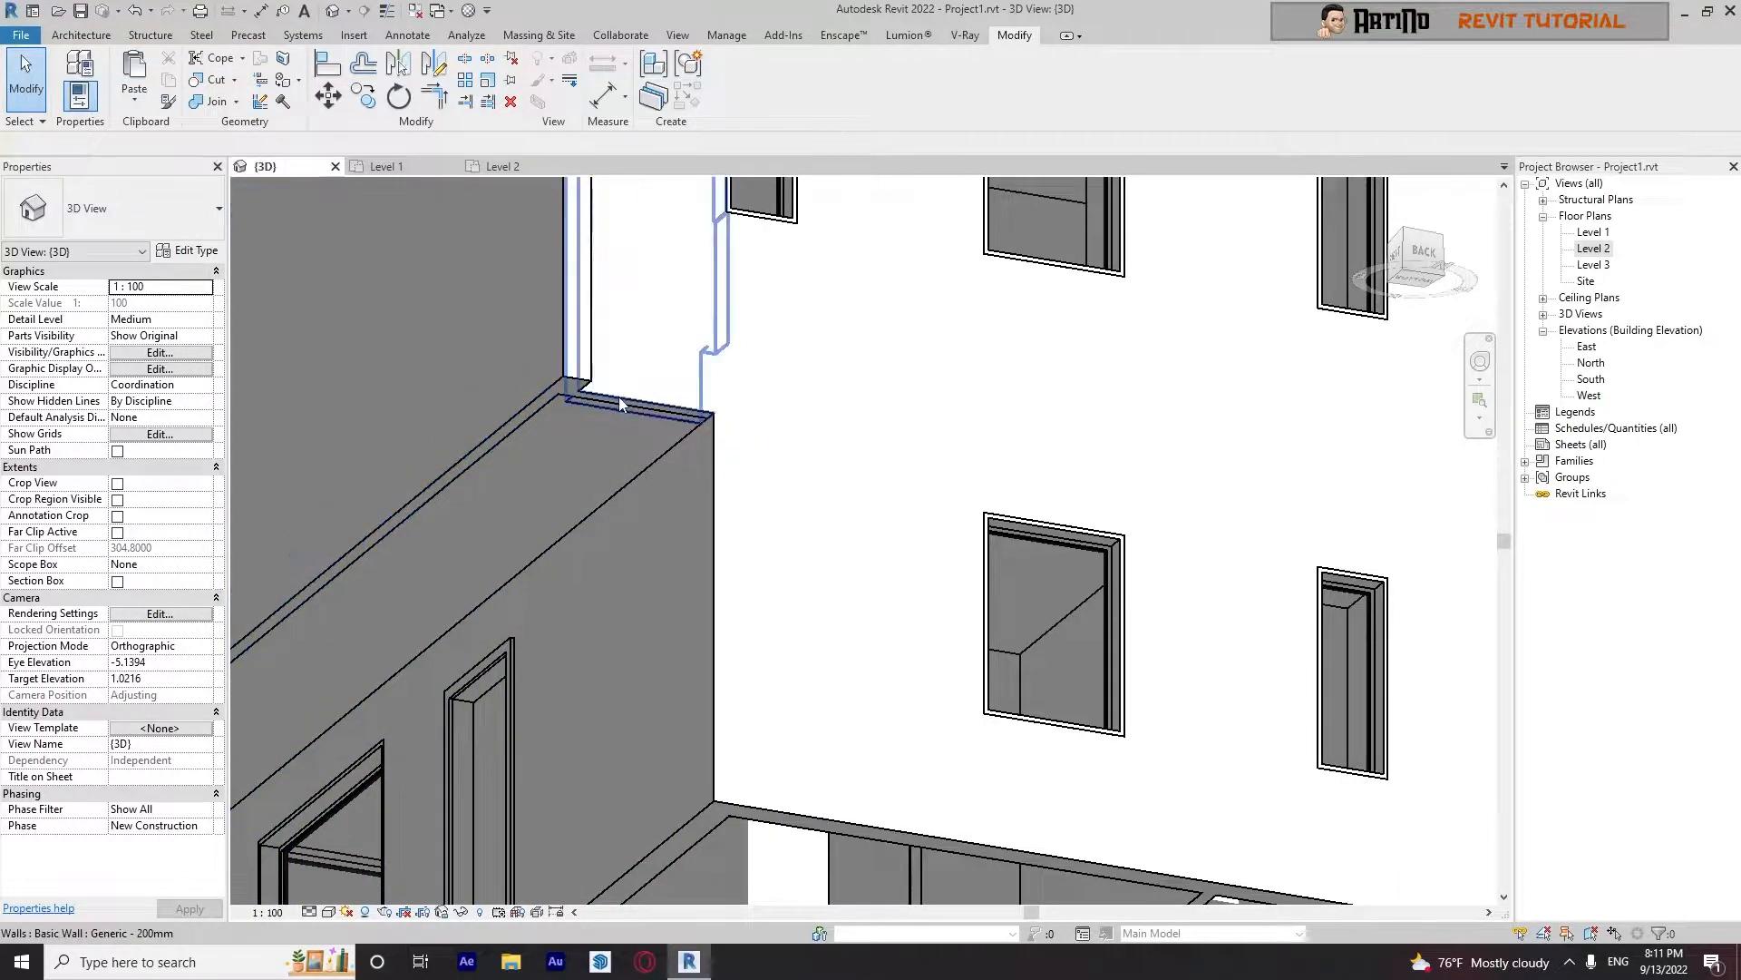
Join the extended overhanging wall segment's geometry with the adjoining wall and end the Join command
{"action": "left_click", "coordinate": [207, 101]}
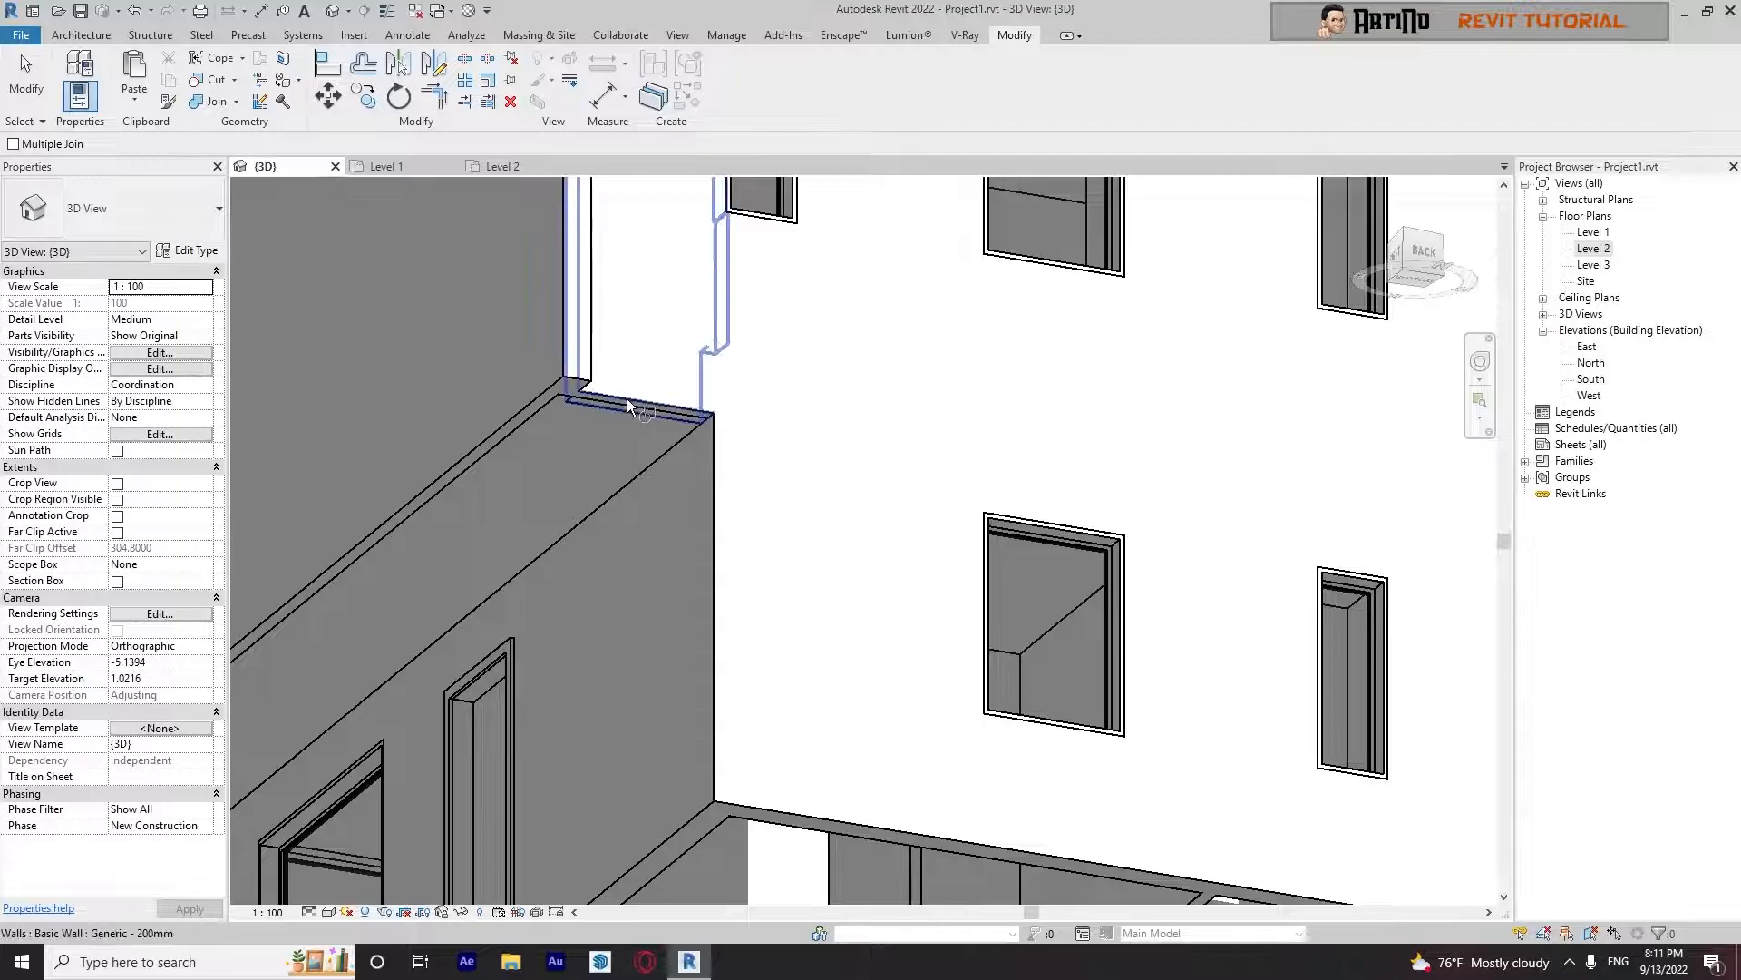
{"action": "scroll", "coordinate": [567, 454], "scroll_direction": "down", "scroll_amount": 4}
{"action": "mouse_move", "coordinate": [573, 490]}
{"action": "middle_mouse_down", "text": "shift"}
{"action": "mouse_move", "coordinate": [587, 603]}
{"action": "mouse_move", "coordinate": [556, 514]}
{"action": "mouse_move", "coordinate": [635, 436]}
{"action": "mouse_move", "coordinate": [744, 381]}
{"action": "mouse_move", "coordinate": [795, 535]}
{"action": "mouse_move", "coordinate": [794, 661]}
{"action": "mouse_move", "coordinate": [917, 699]}
{"action": "mouse_move", "coordinate": [1065, 704]}
{"action": "mouse_move", "coordinate": [623, 662]}
{"action": "mouse_move", "coordinate": [726, 685]}
{"action": "mouse_move", "coordinate": [789, 664]}
{"action": "mouse_move", "coordinate": [752, 721]}
{"action": "middle_mouse_up", "text": "shift"}
{"action": "scroll", "coordinate": [795, 534], "scroll_direction": "up", "scroll_amount": 2, "text": "shift"}
{"action": "scroll", "coordinate": [796, 534], "scroll_direction": "down", "scroll_amount": 6}
{"action": "key", "text": "Escape"}
{"action": "key", "text": "Escape"}
{"action": "key", "text": "shift"}
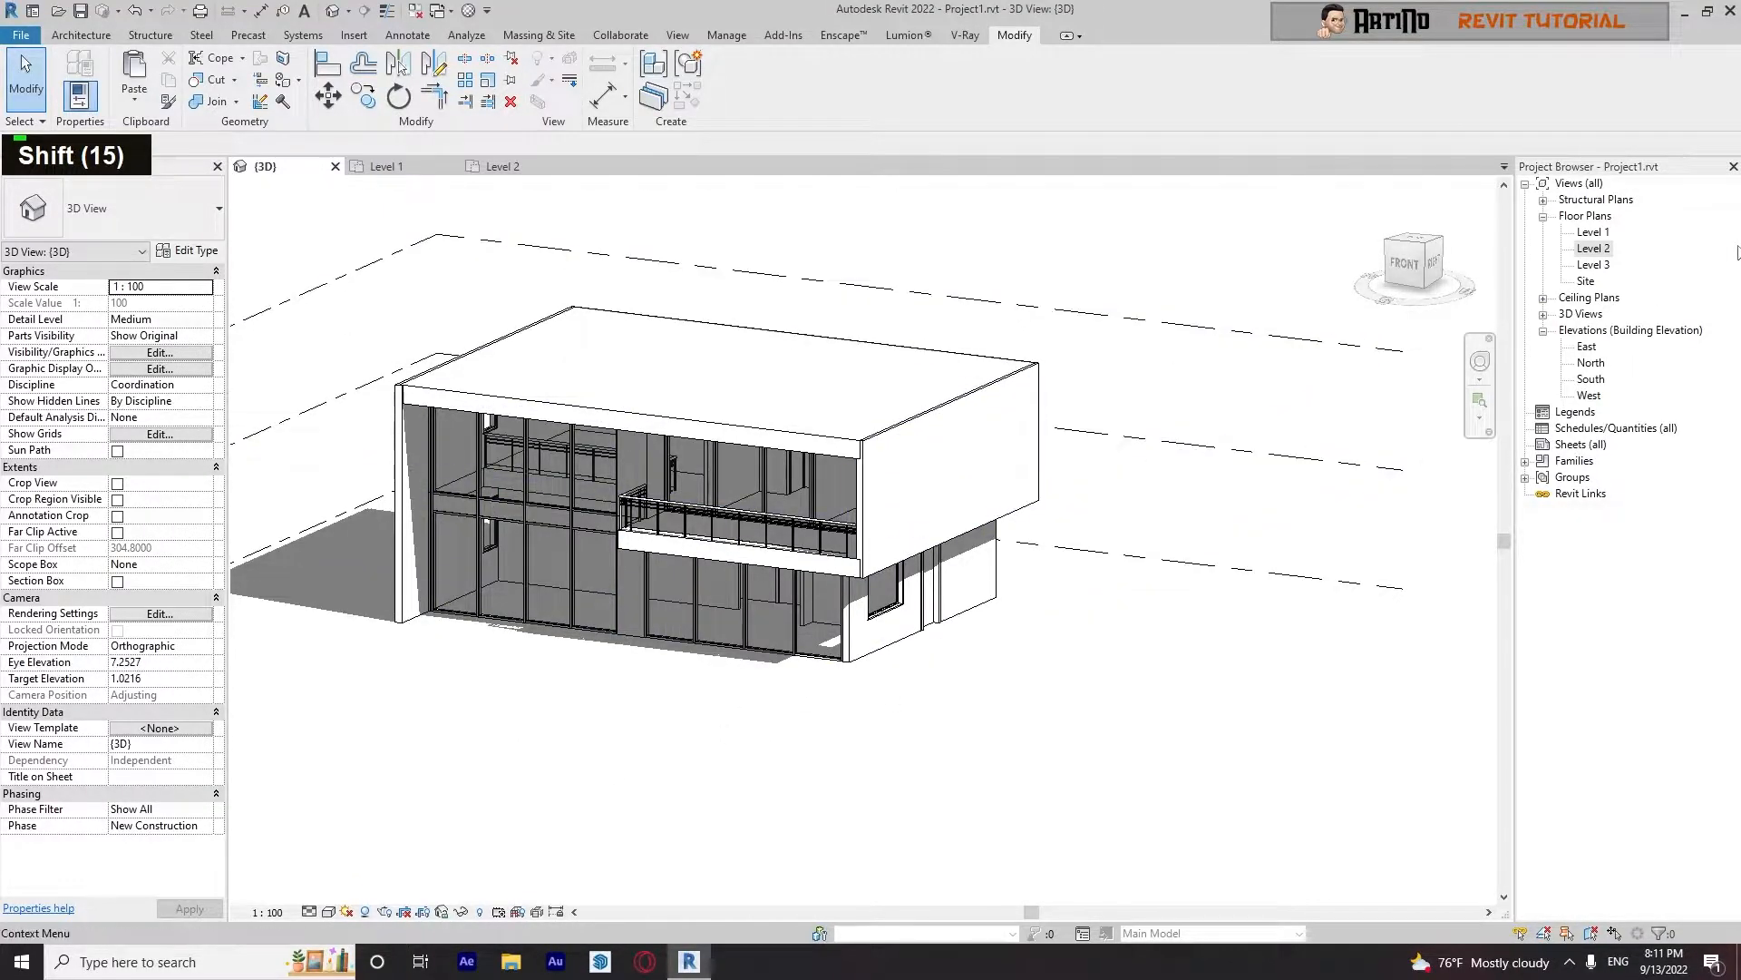
Open the Level 1 floor plan and set its visual style to Hidden Line
{"action": "double_click", "coordinate": [1594, 249]}
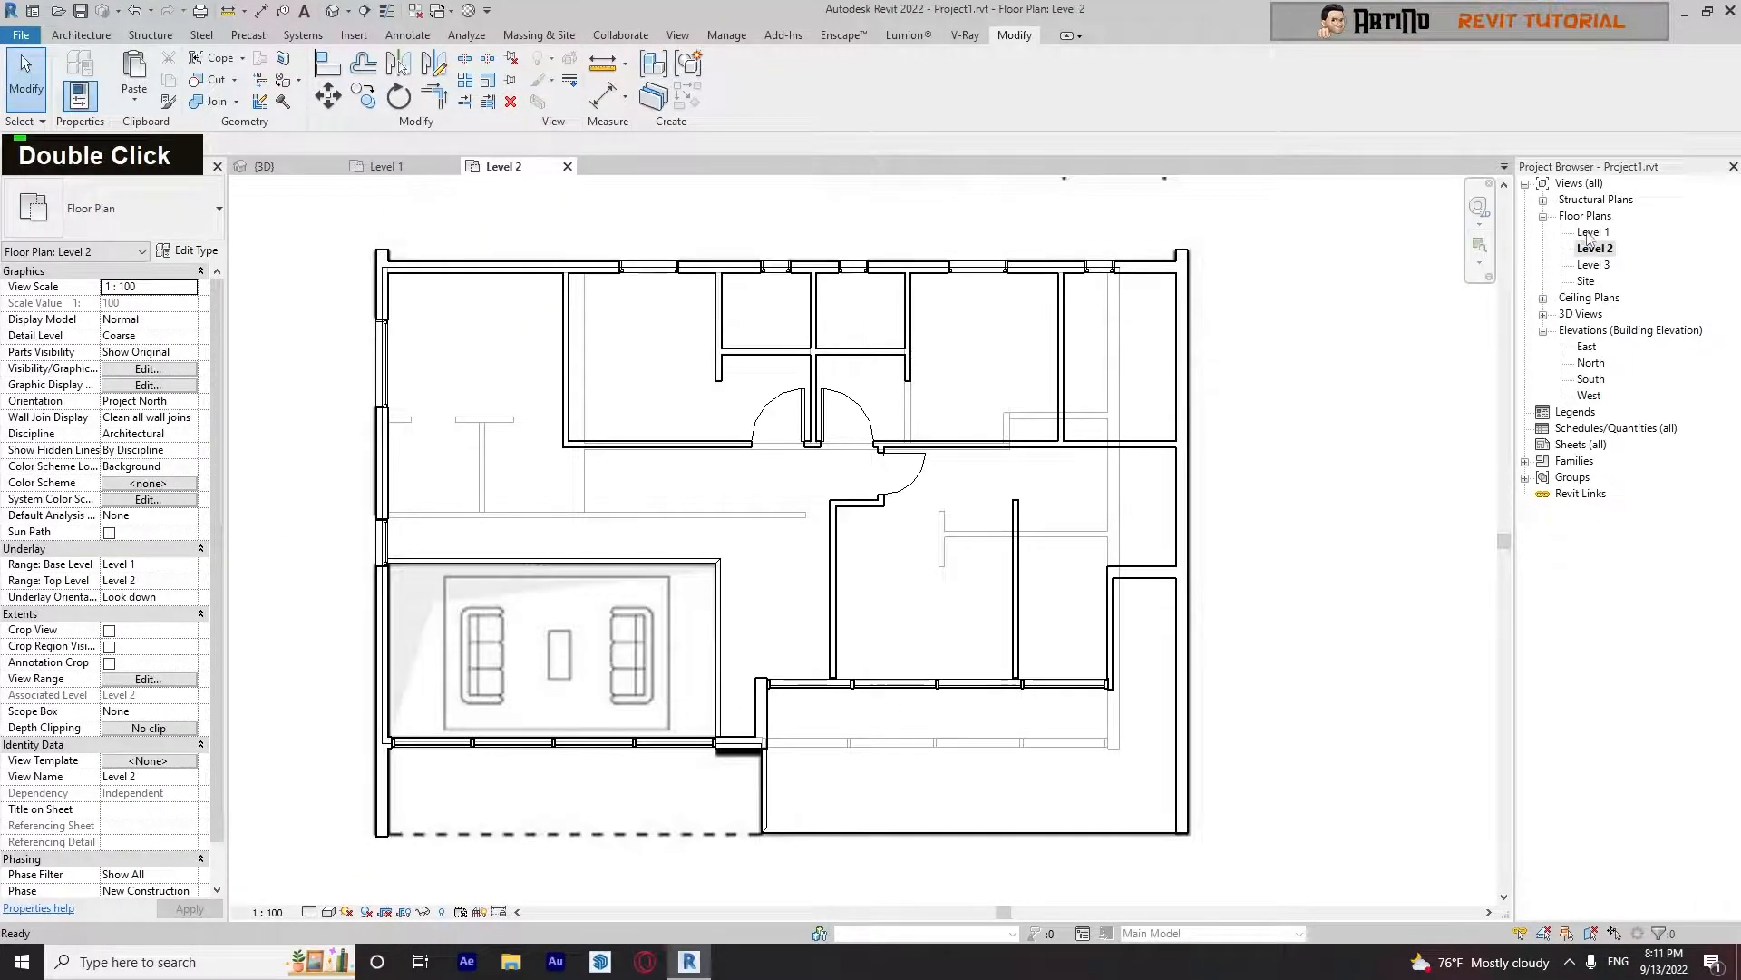
{"action": "double_click", "coordinate": [1592, 232]}
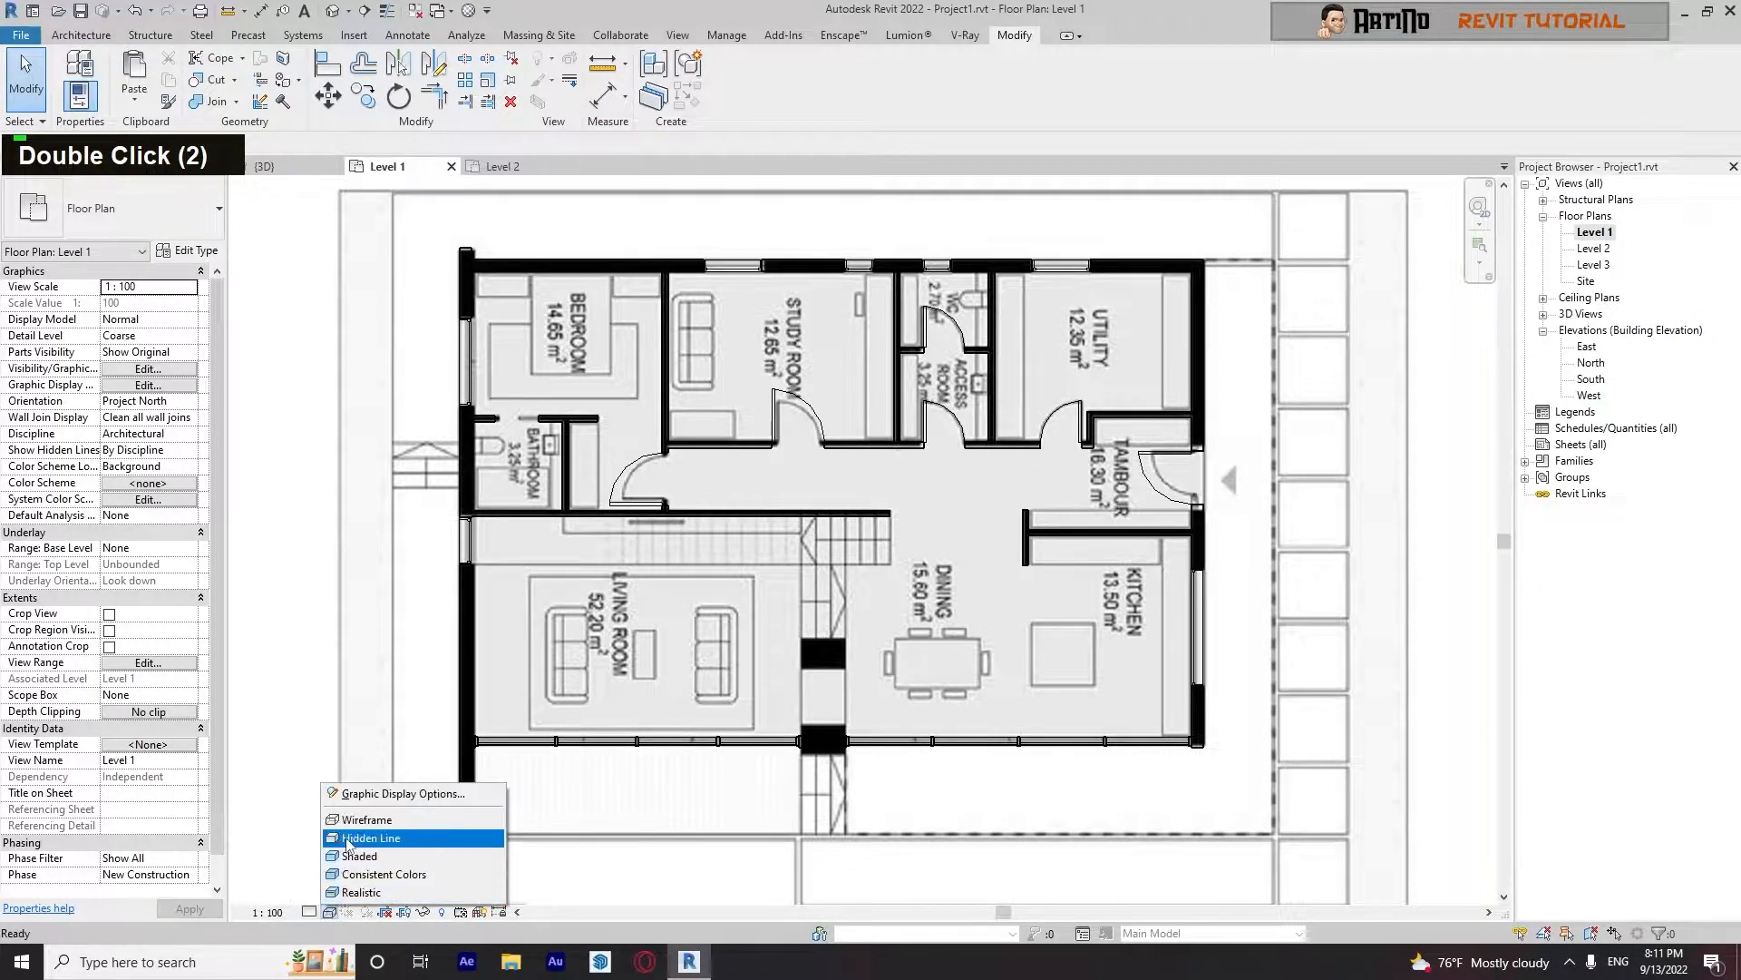
{"action": "scroll", "coordinate": [526, 594], "scroll_direction": "down", "scroll_amount": 2}
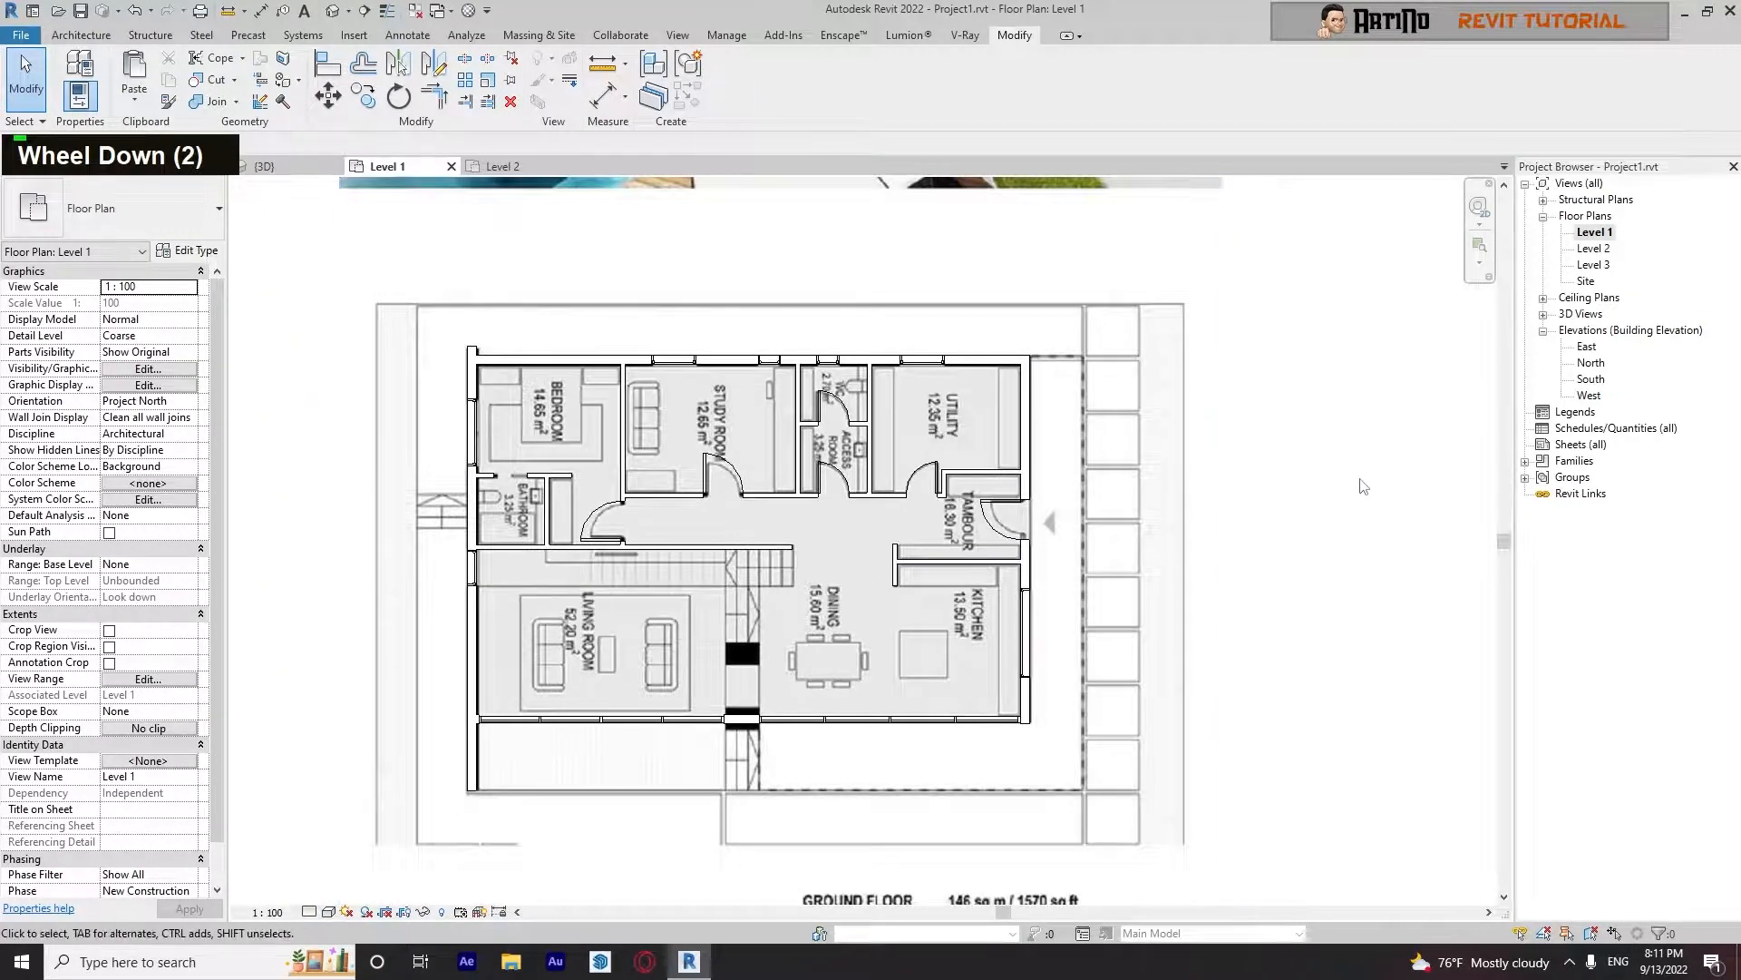
{"action": "middle_click_drag", "start_coordinate": [1378, 486], "coordinate": [1357, 486]}
{"action": "scroll", "coordinate": [834, 606], "scroll_direction": "up", "scroll_amount": 4}
{"action": "scroll", "coordinate": [789, 549], "scroll_direction": "down", "scroll_amount": 2}
{"action": "middle_click_drag", "start_coordinate": [789, 549], "coordinate": [903, 580]}
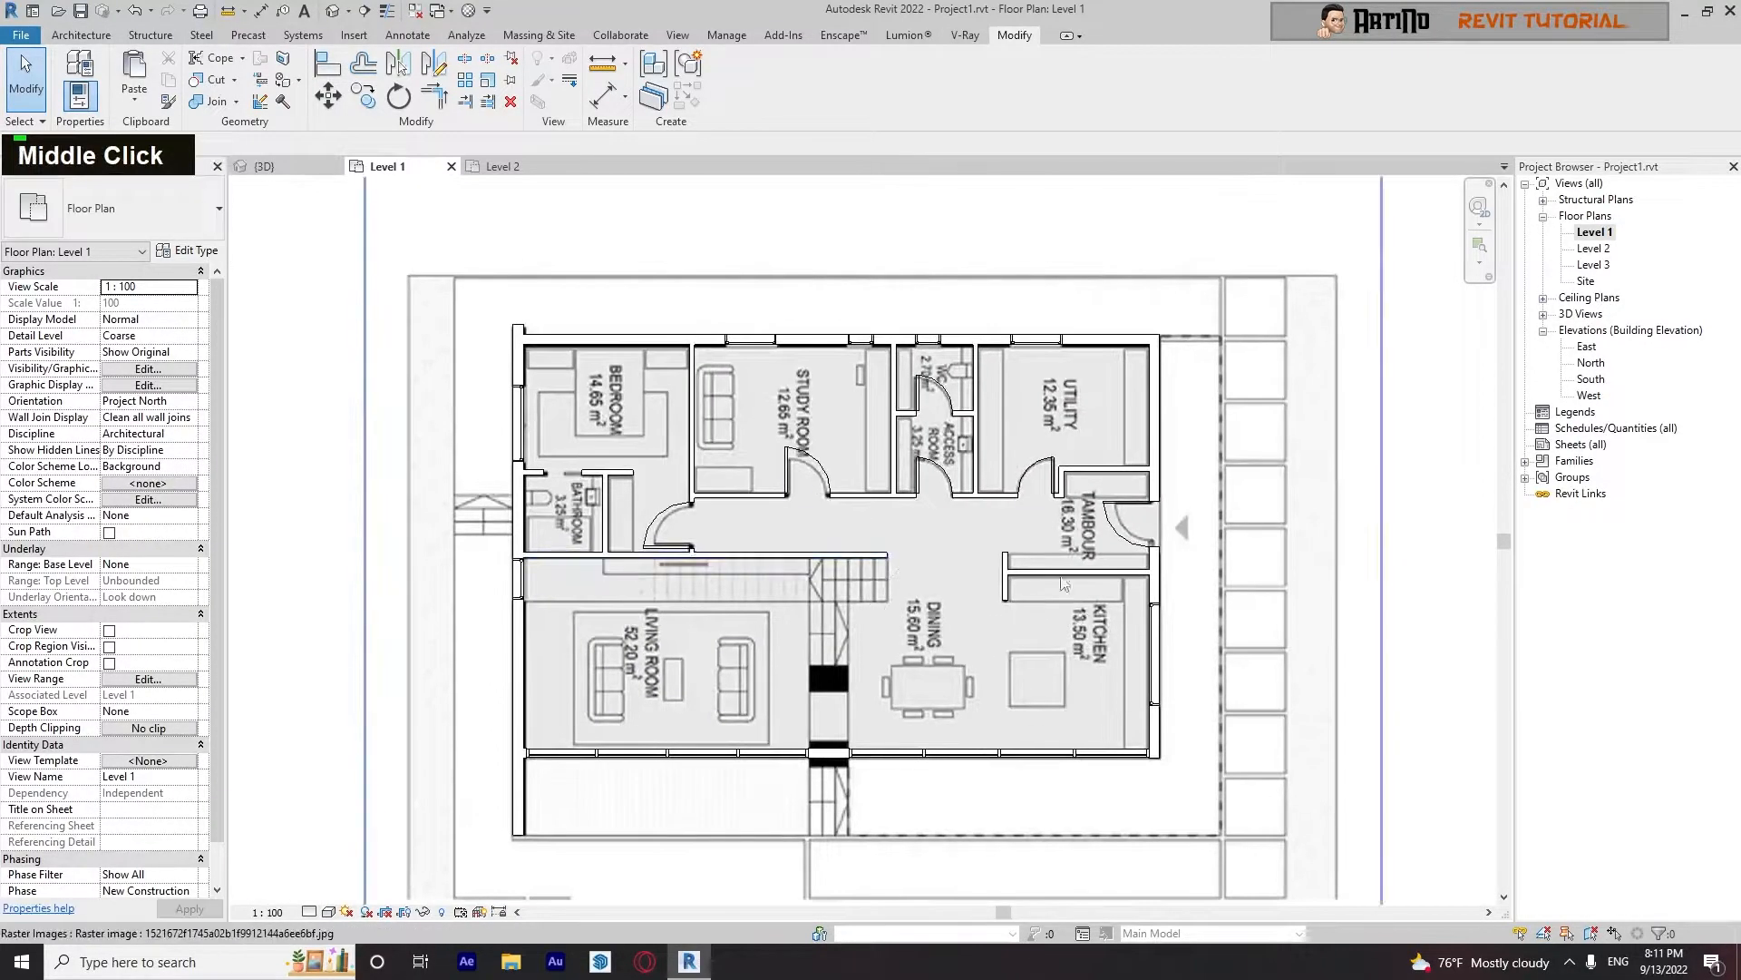
Measure the tread depth of the stair in the Level 1 plan image with a temporary model line
{"action": "left_click", "coordinate": [64, 36]}
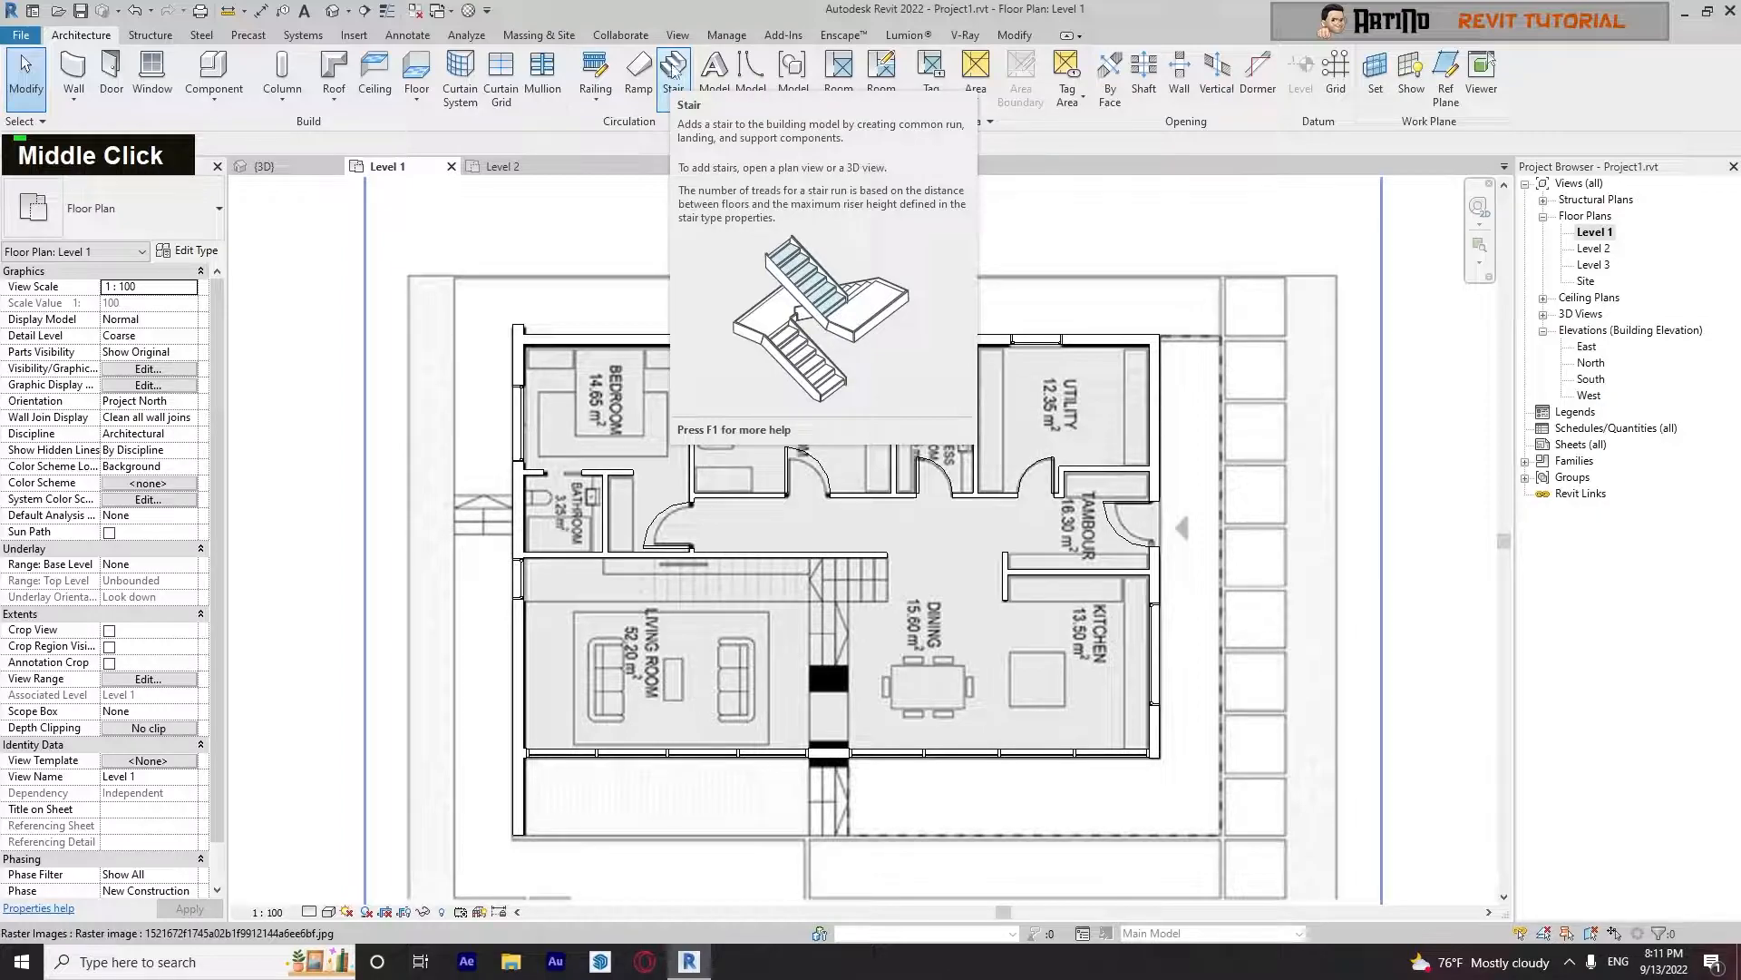
{"action": "scroll", "coordinate": [873, 566], "scroll_direction": "up", "scroll_amount": 5}
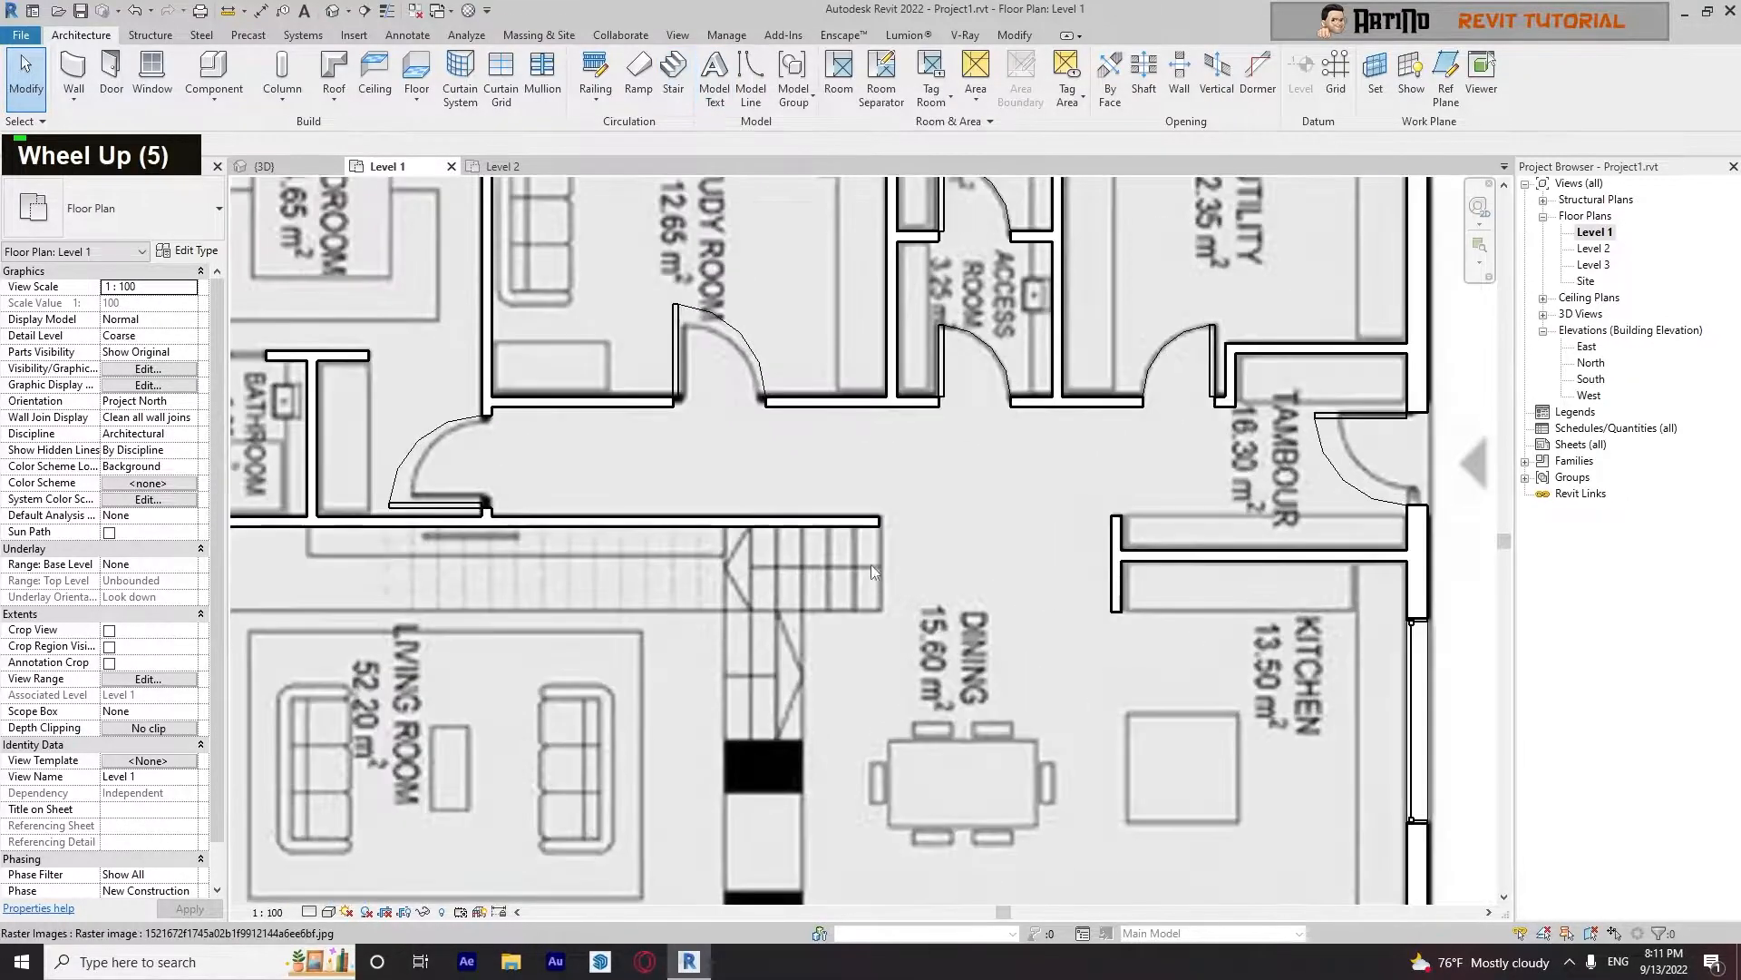
{"action": "scroll", "coordinate": [869, 565], "scroll_direction": "up", "scroll_amount": 3}
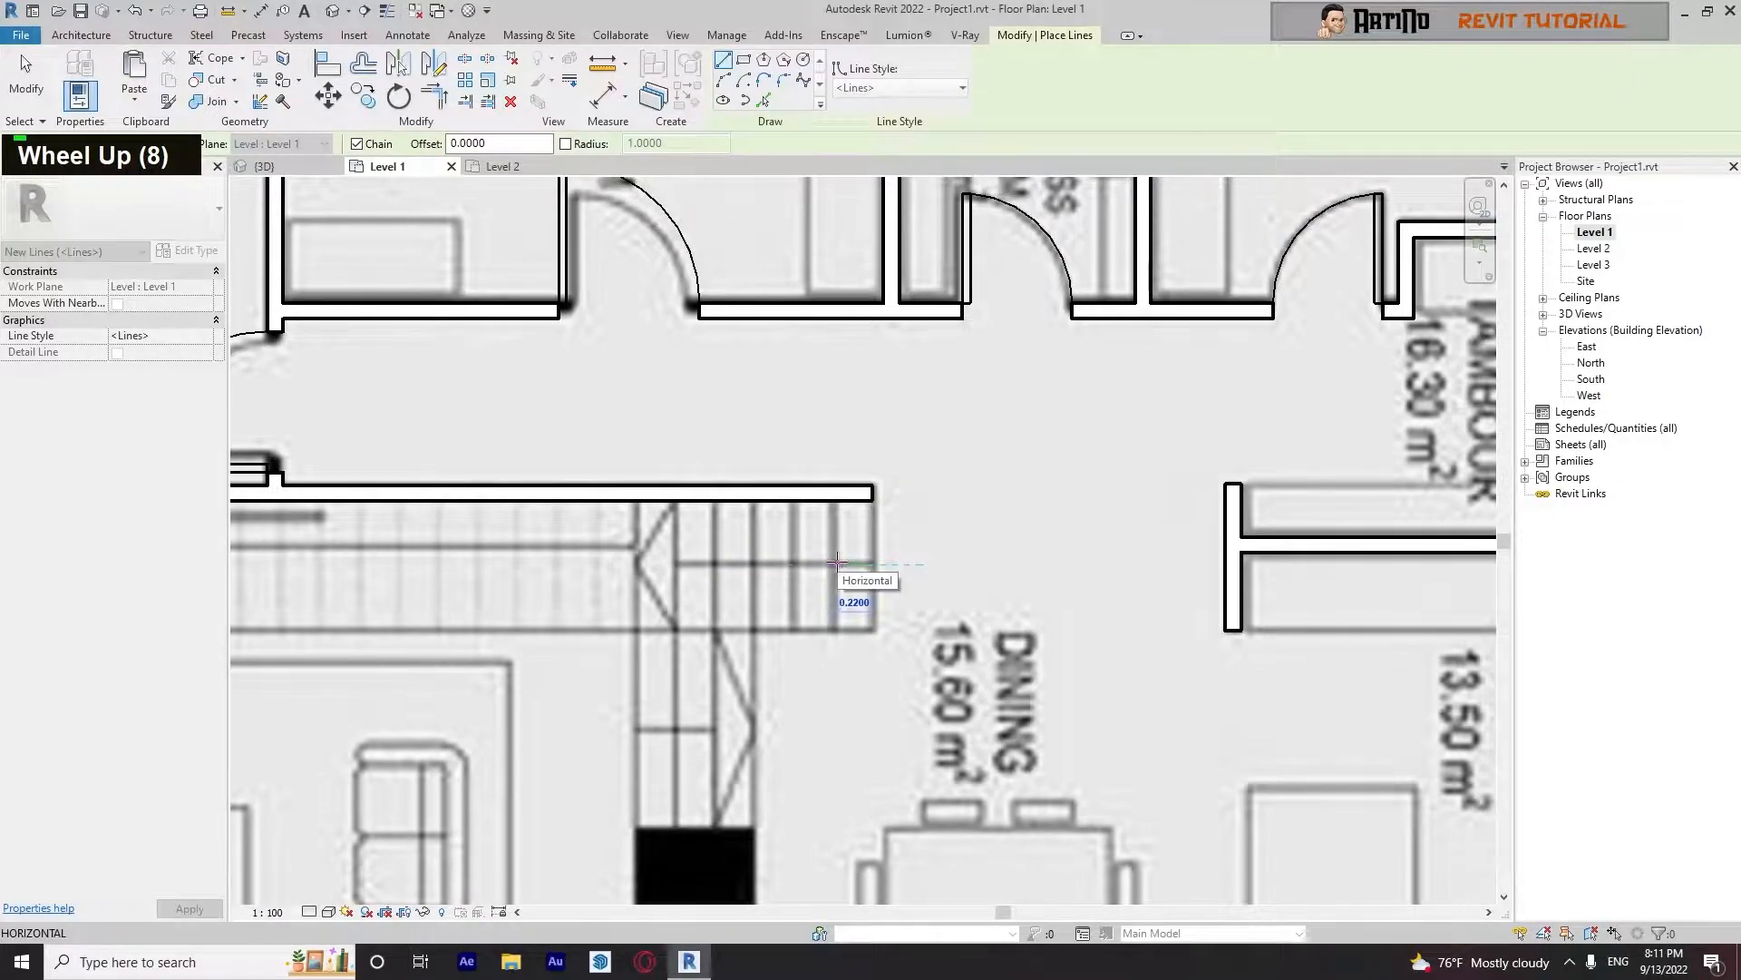
{"action": "key", "text": "Escape"}
{"action": "key", "text": "Escape"}
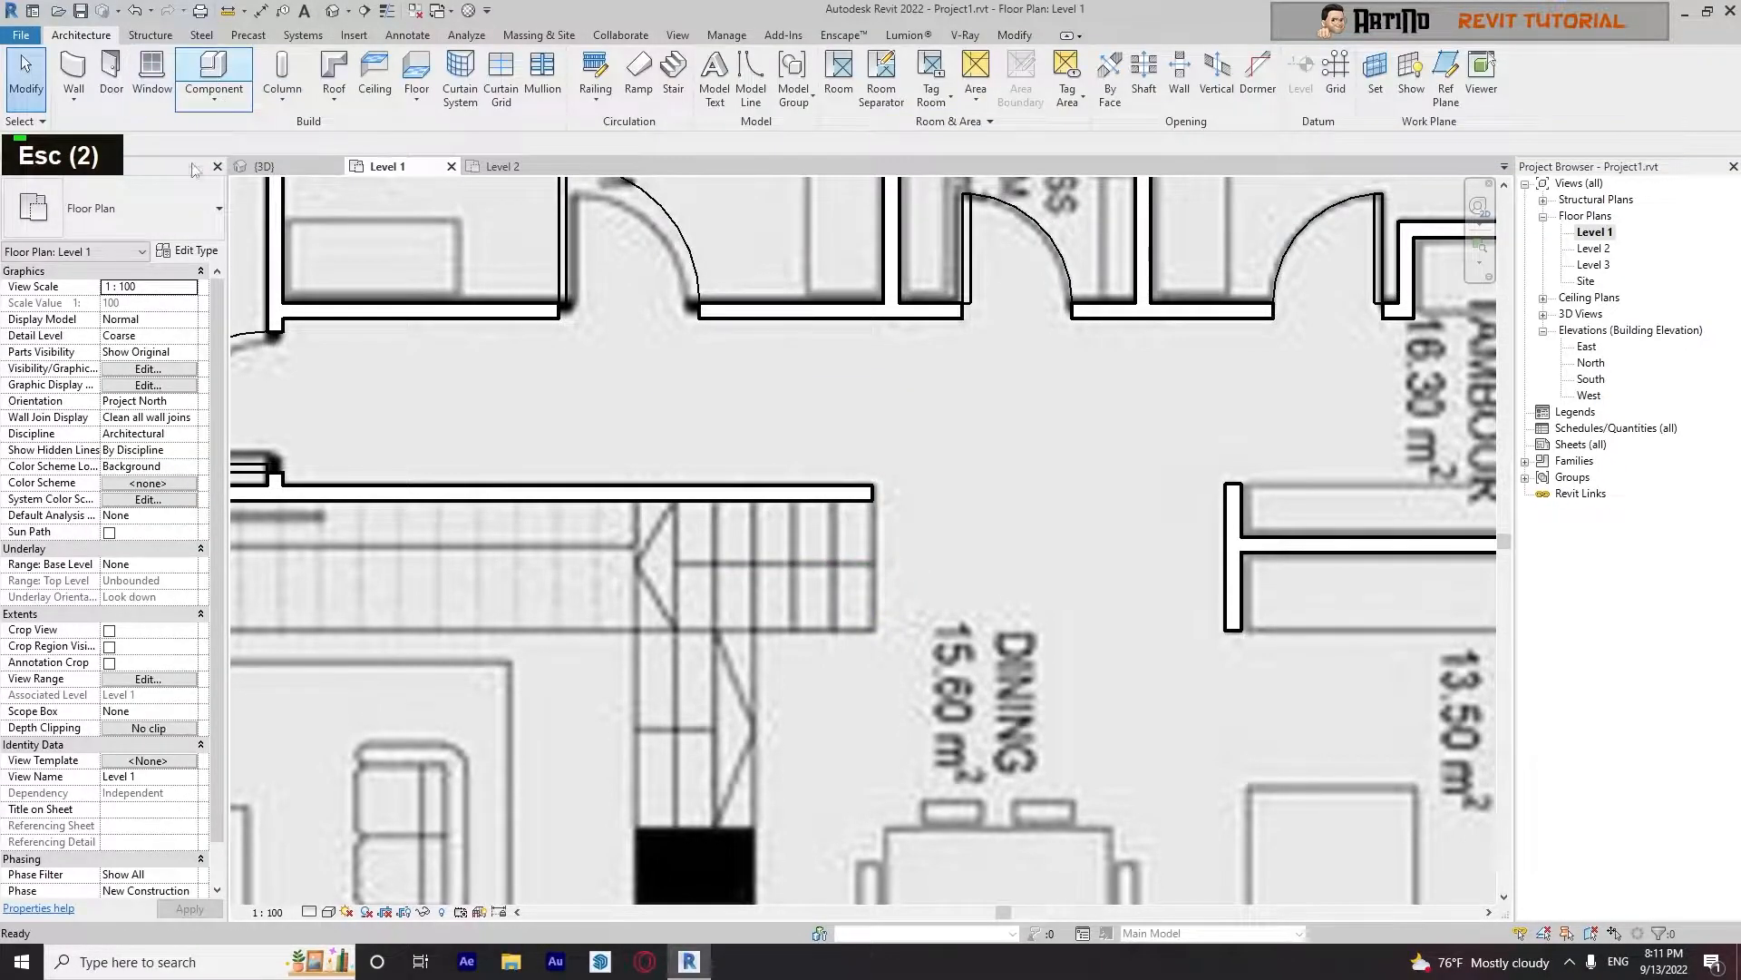
Start a stair from Level 1 to Level 2 and set its desired number of risers to 19
{"action": "left_click", "coordinate": [214, 73]}
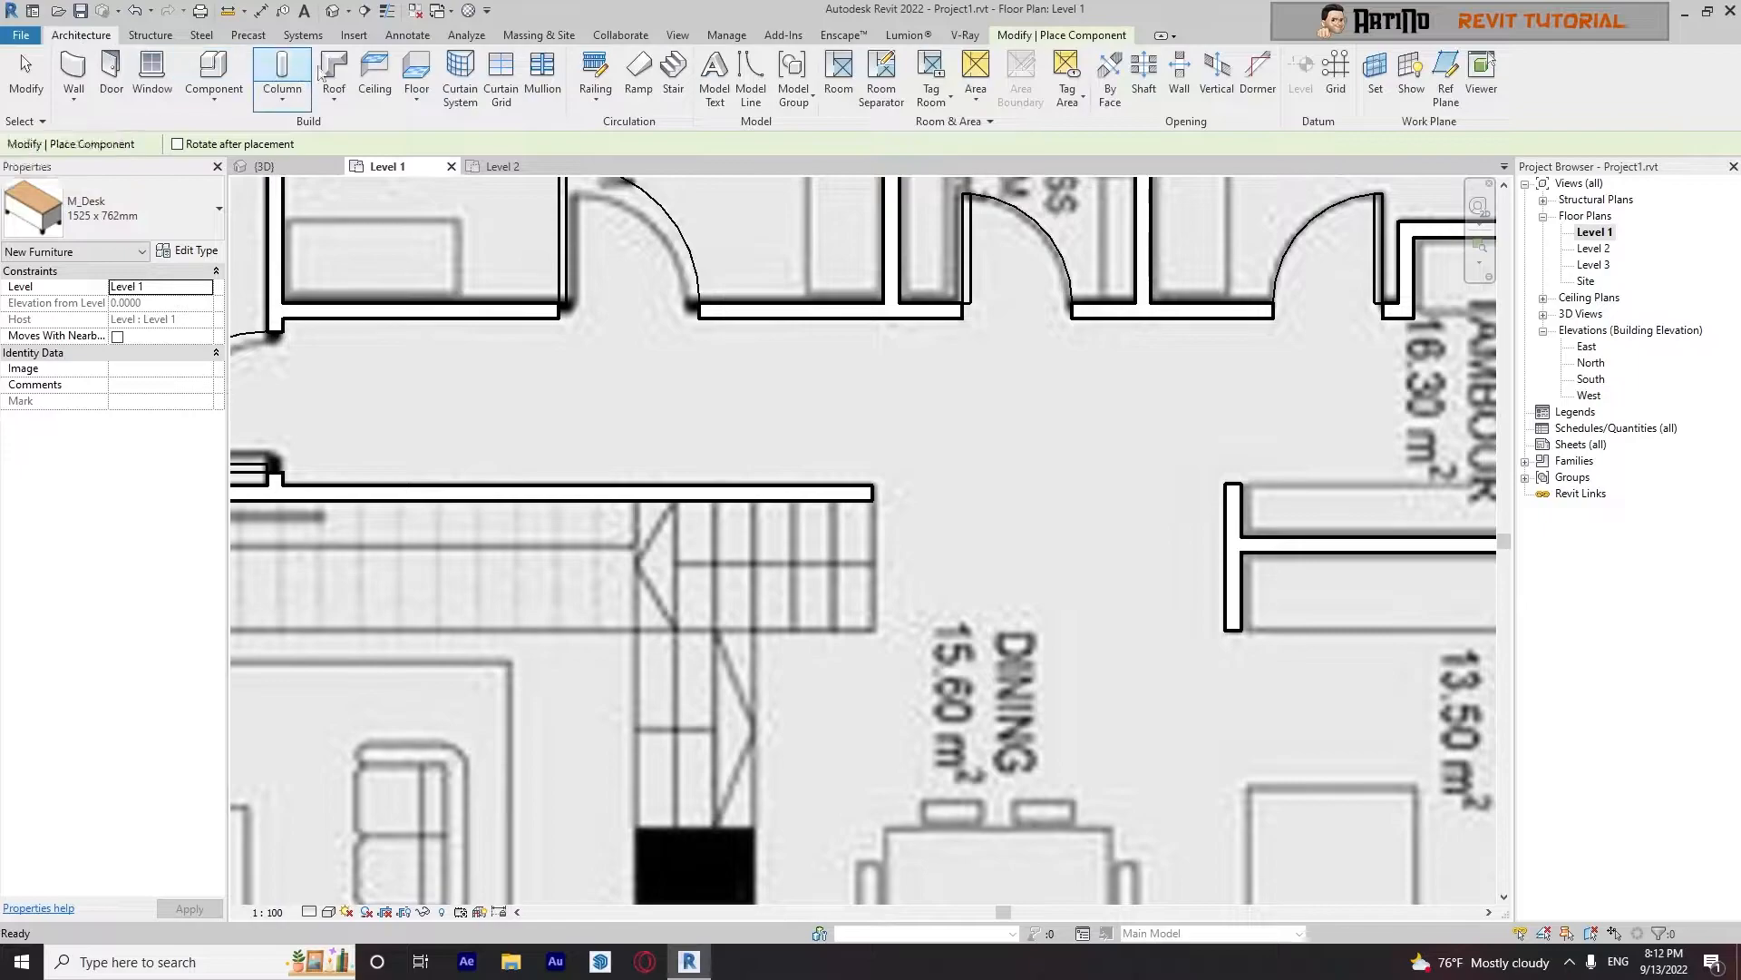
{"action": "left_click", "coordinate": [672, 68]}
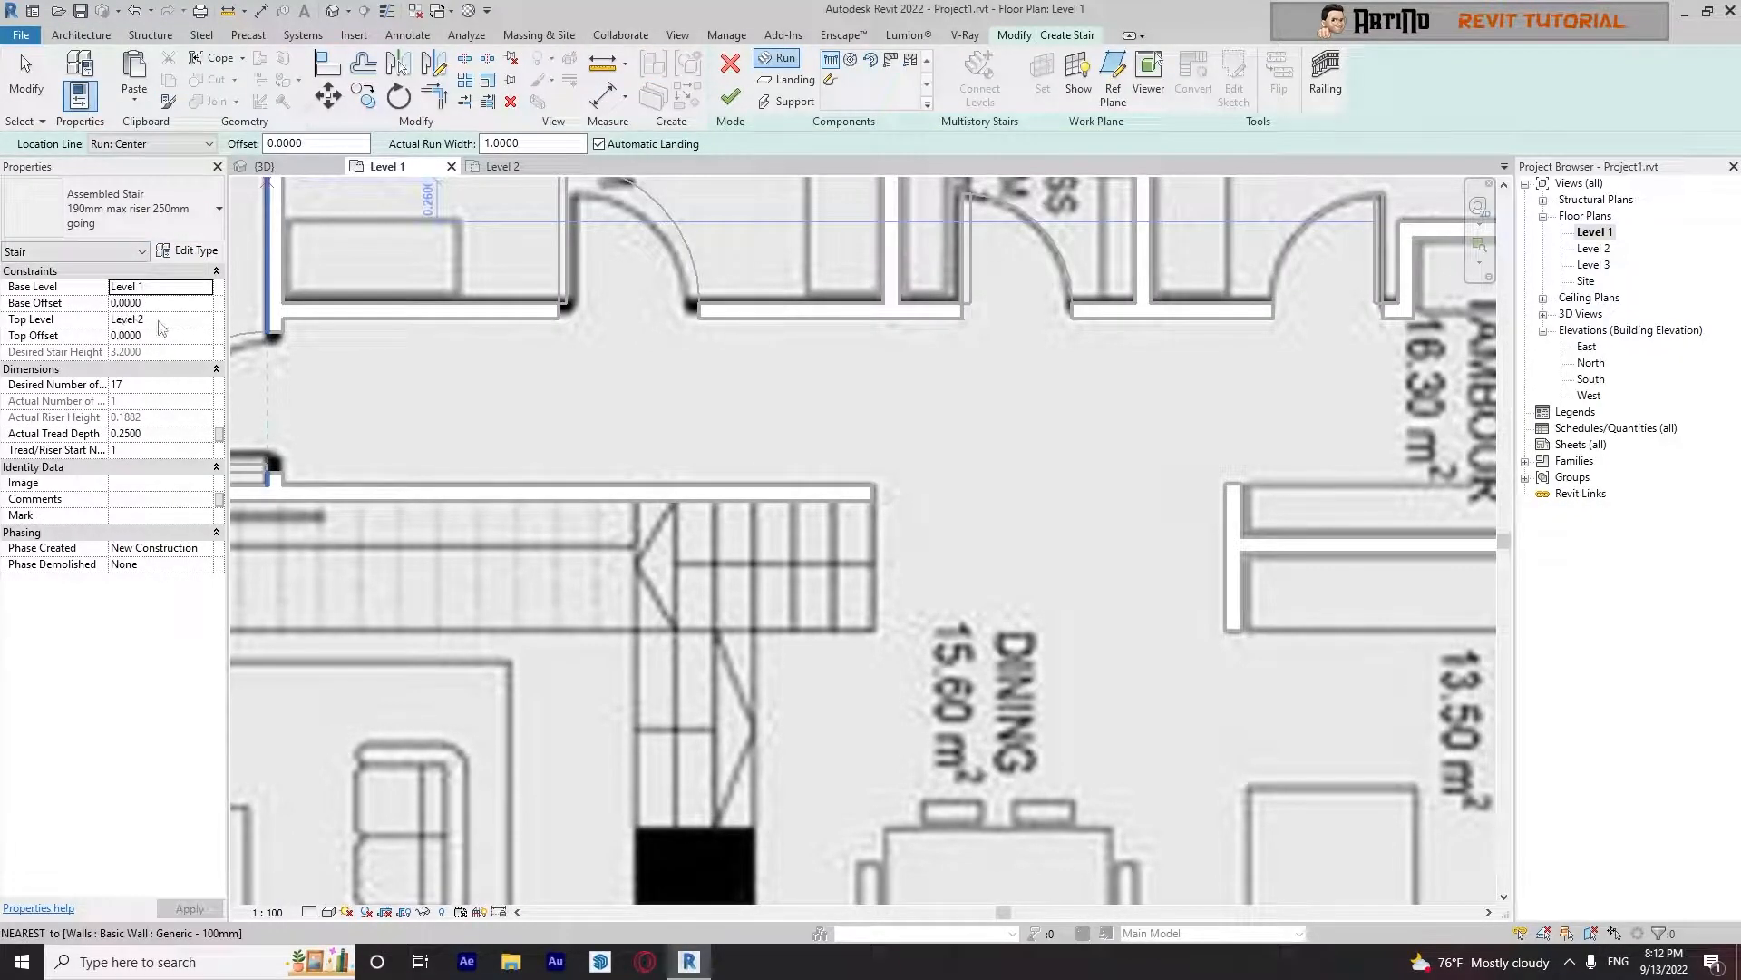
{"action": "middle_click_drag", "start_coordinate": [502, 483], "coordinate": [920, 414]}
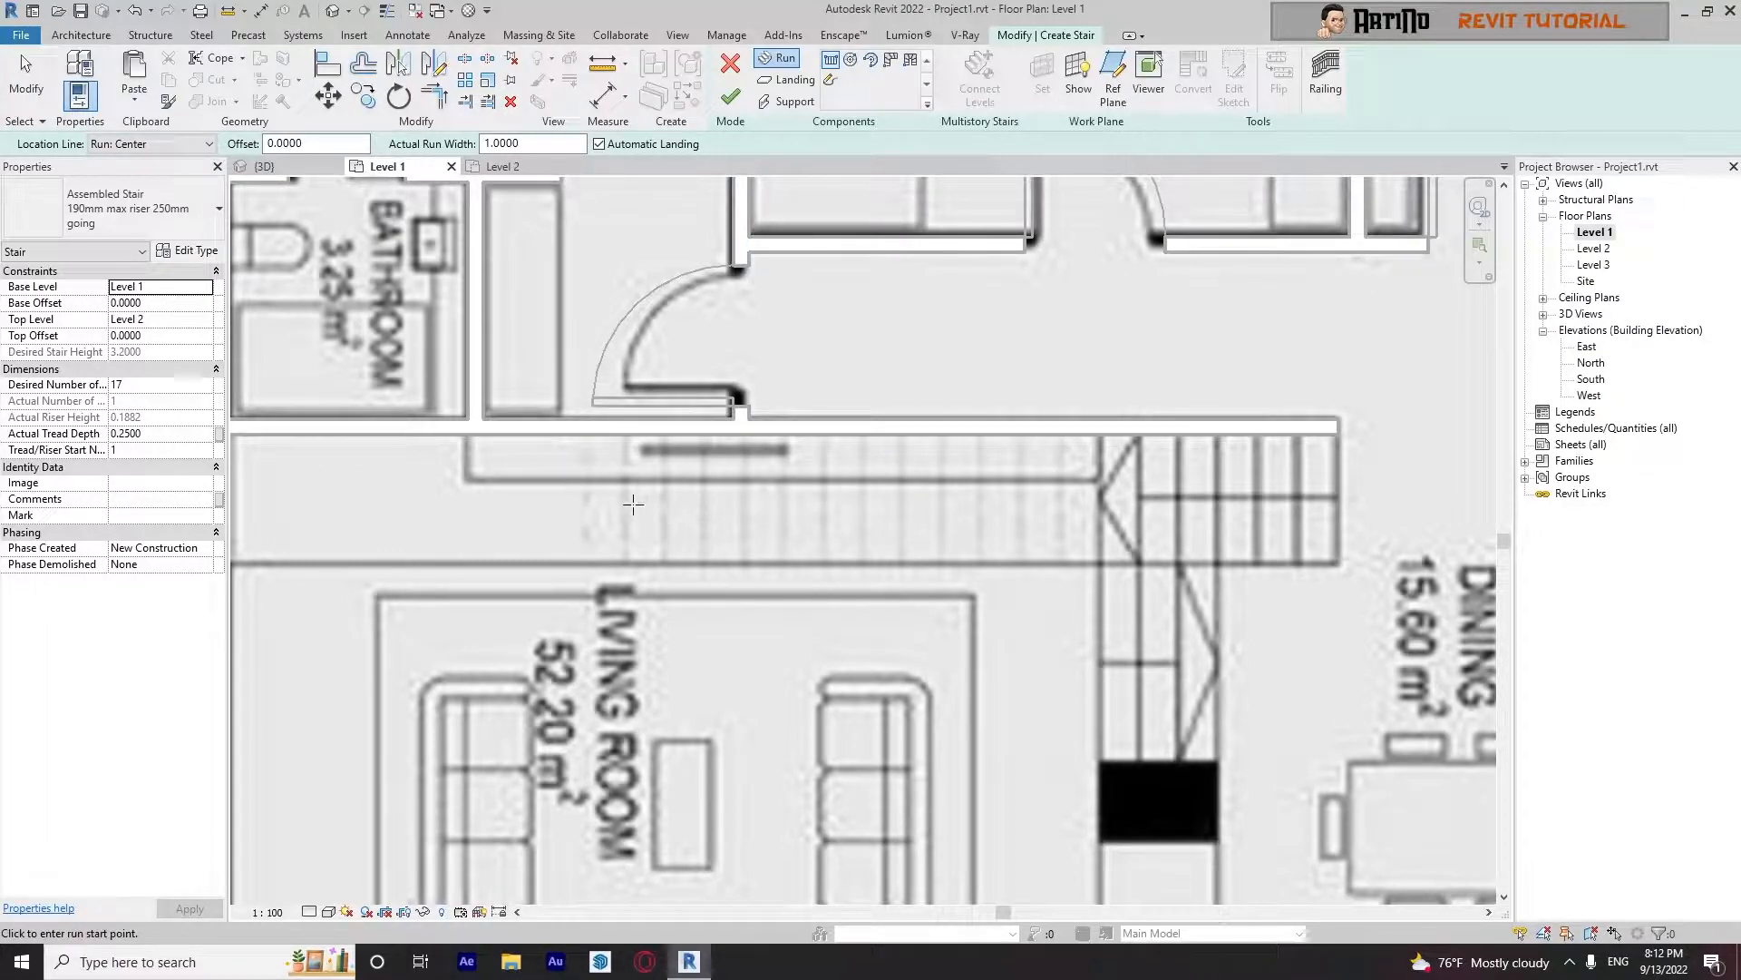
{"action": "left_click", "coordinate": [136, 374]}
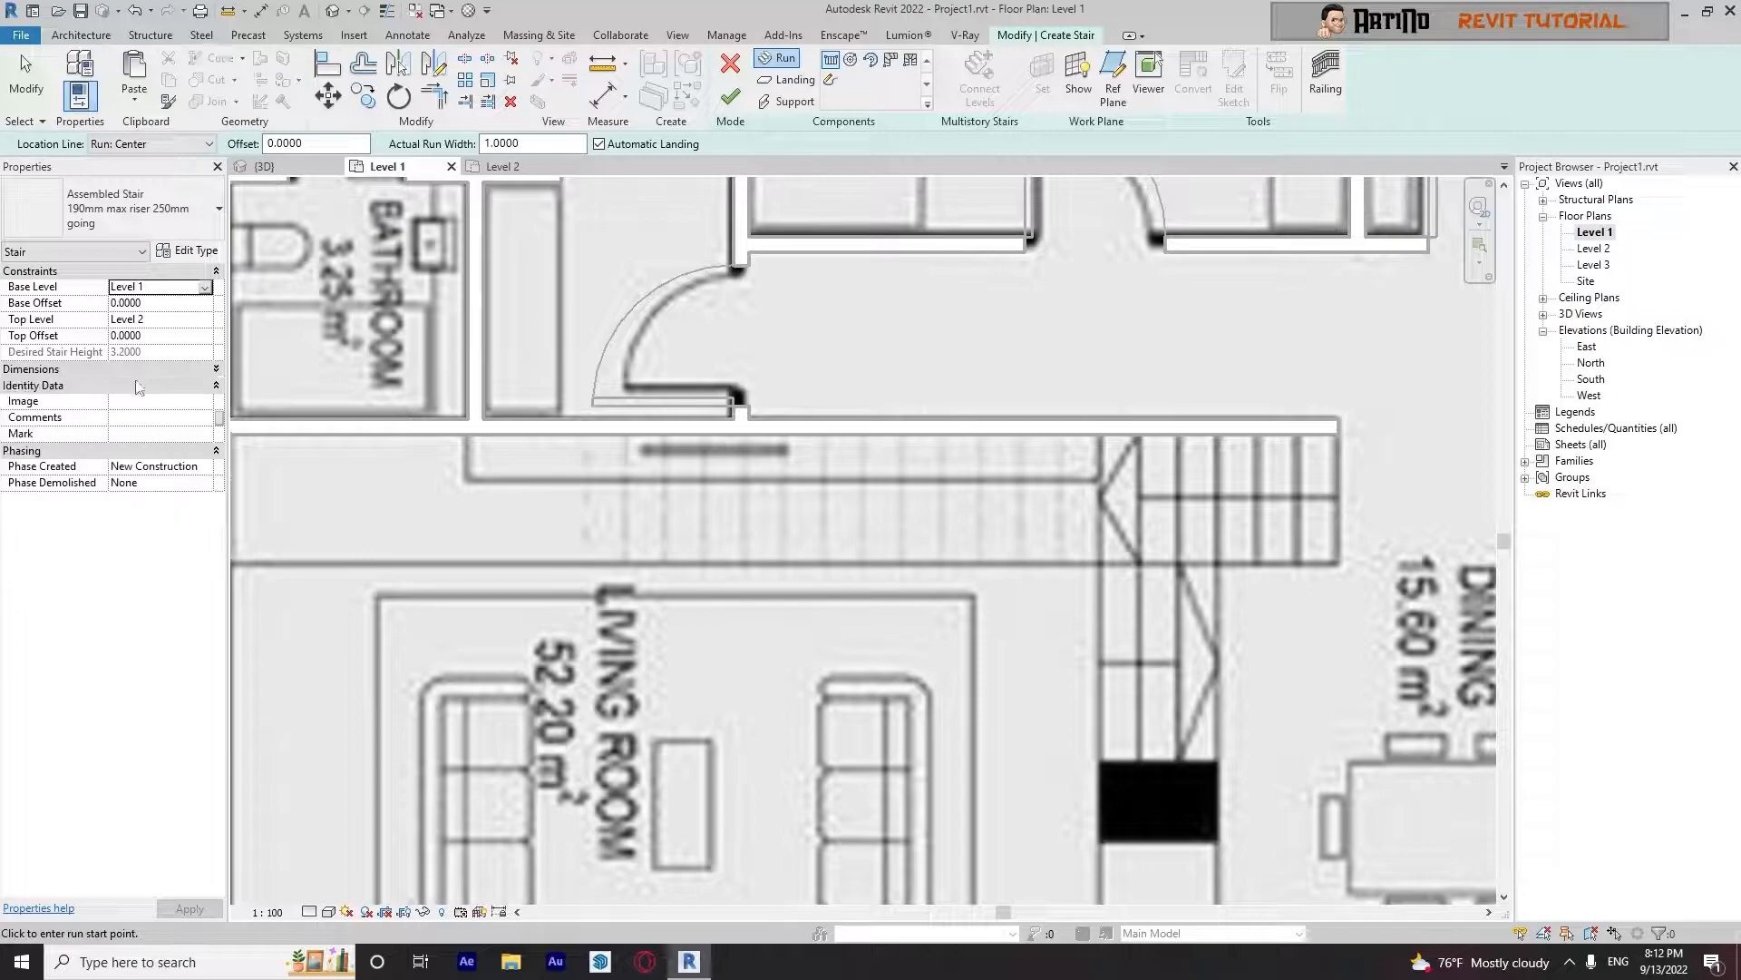
{"action": "left_click", "coordinate": [151, 370]}
{"action": "double_click", "coordinate": [142, 384]}
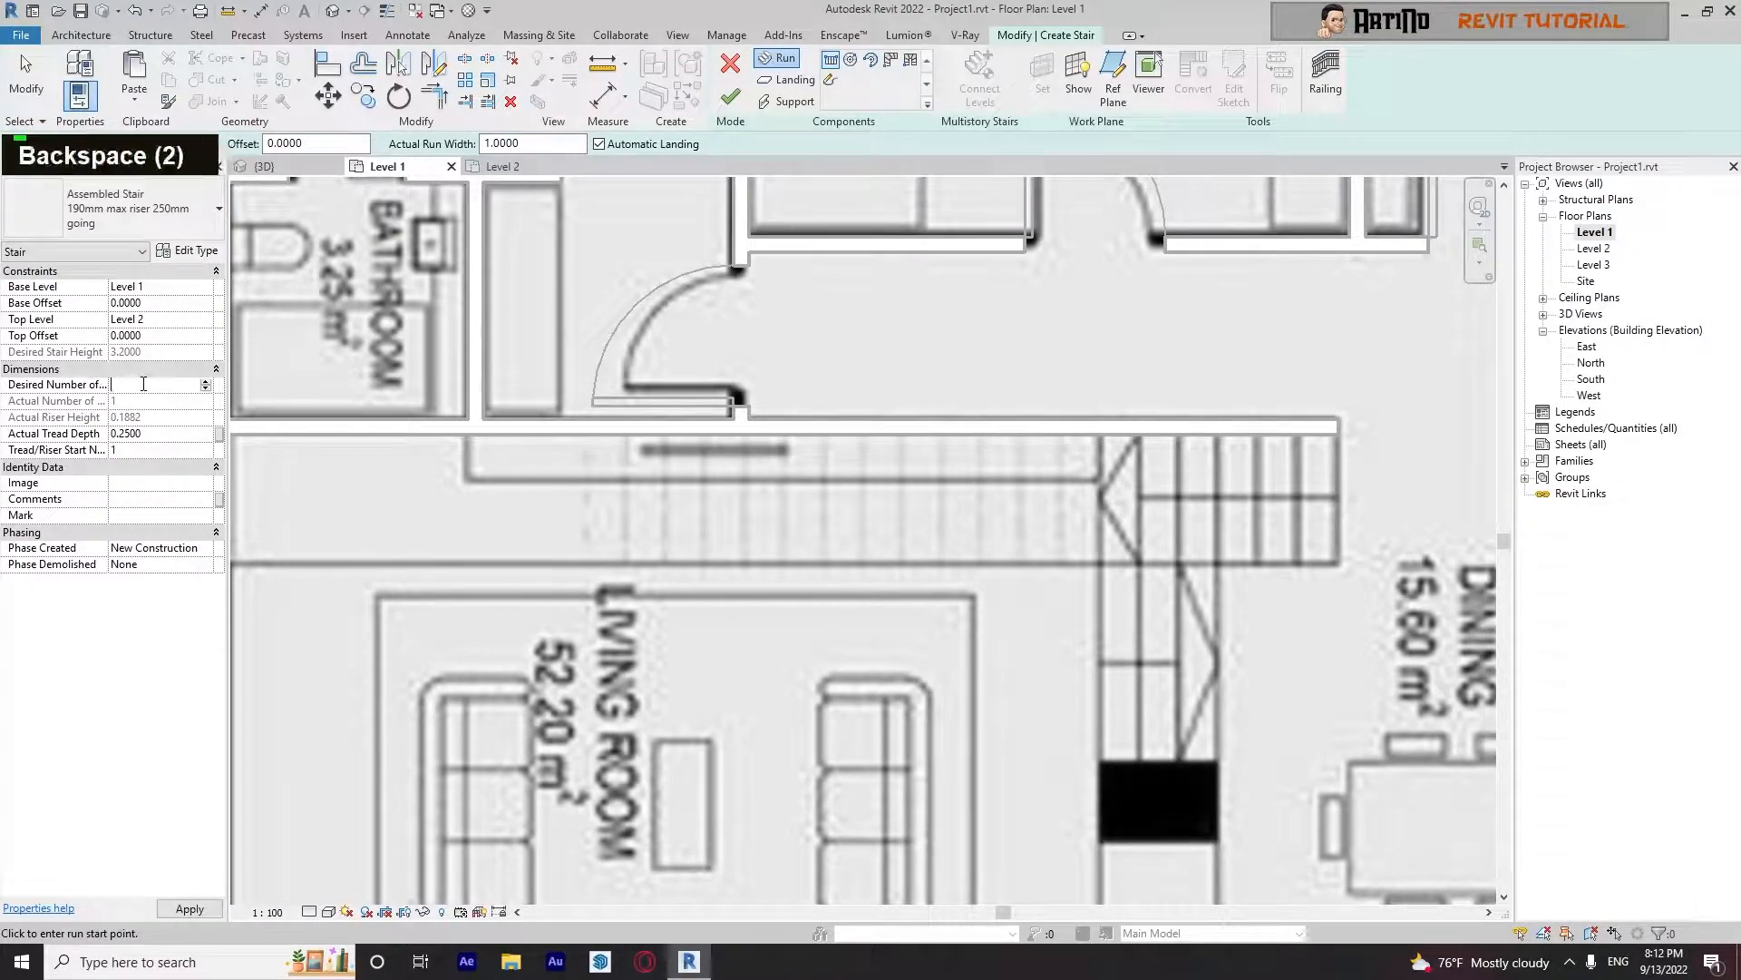
{"action": "key", "text": "Return"}
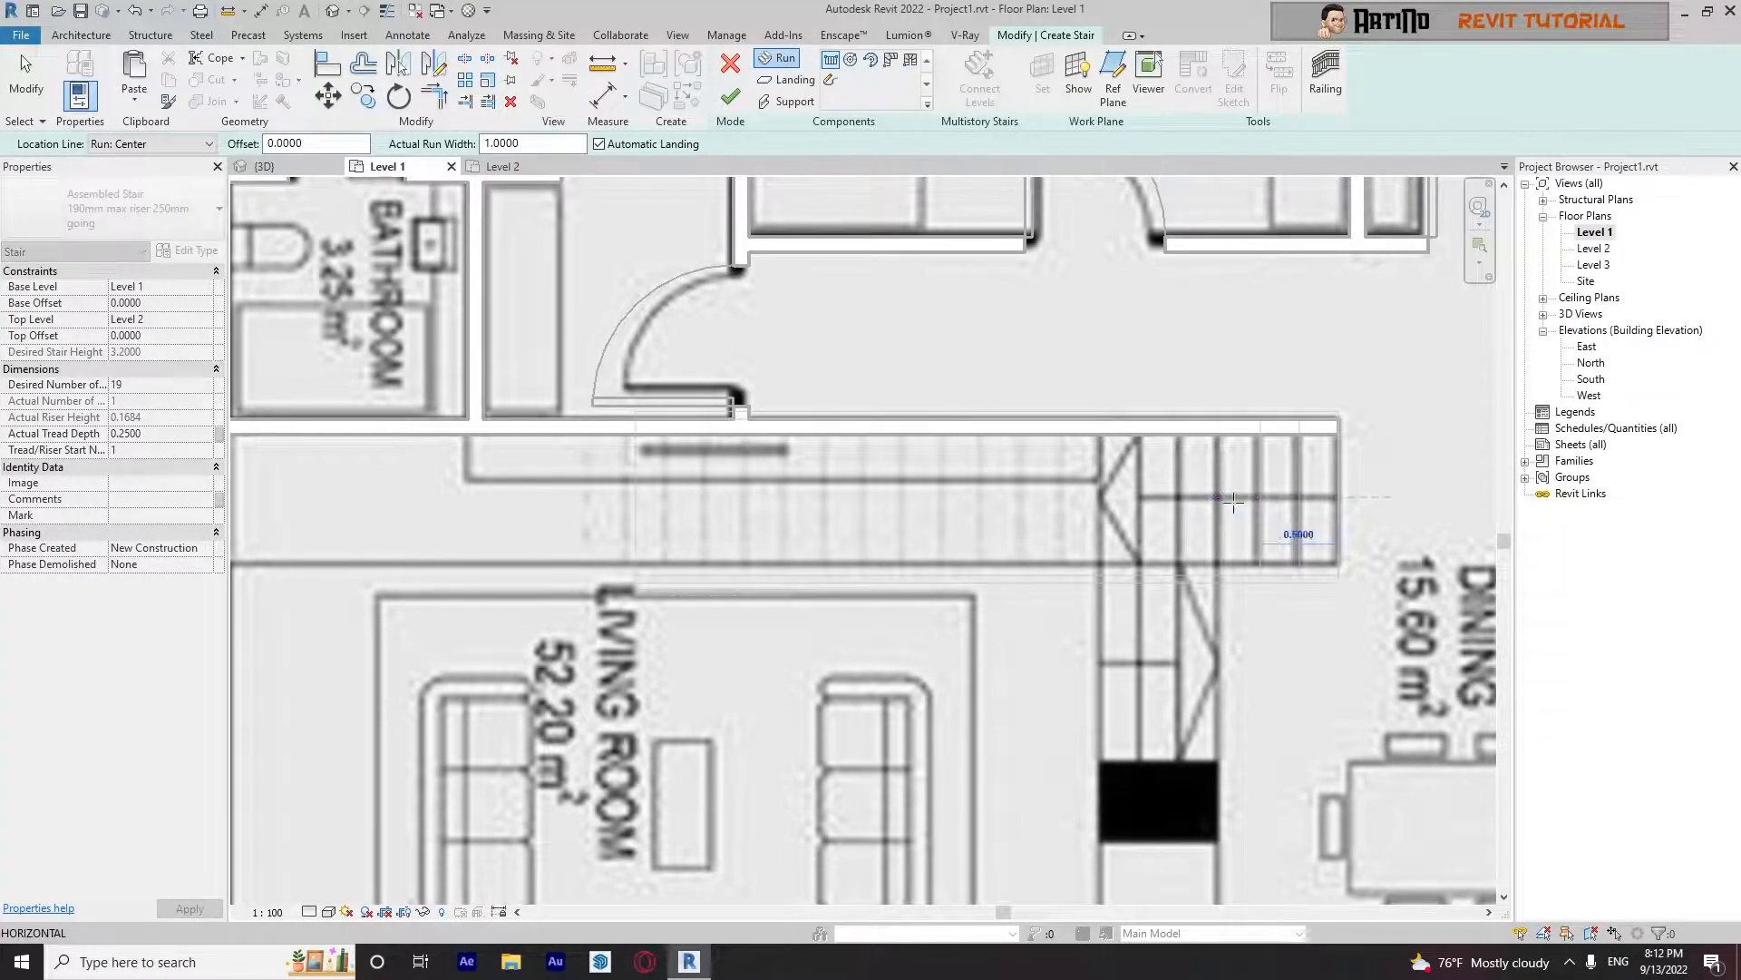
Place the straight 19-riser run beside the corridor wall, starting from its dining-room end, and end the Run command
{"action": "left_click", "coordinate": [600, 494]}
{"action": "key", "text": "Escape"}
{"action": "key", "text": "Escape"}
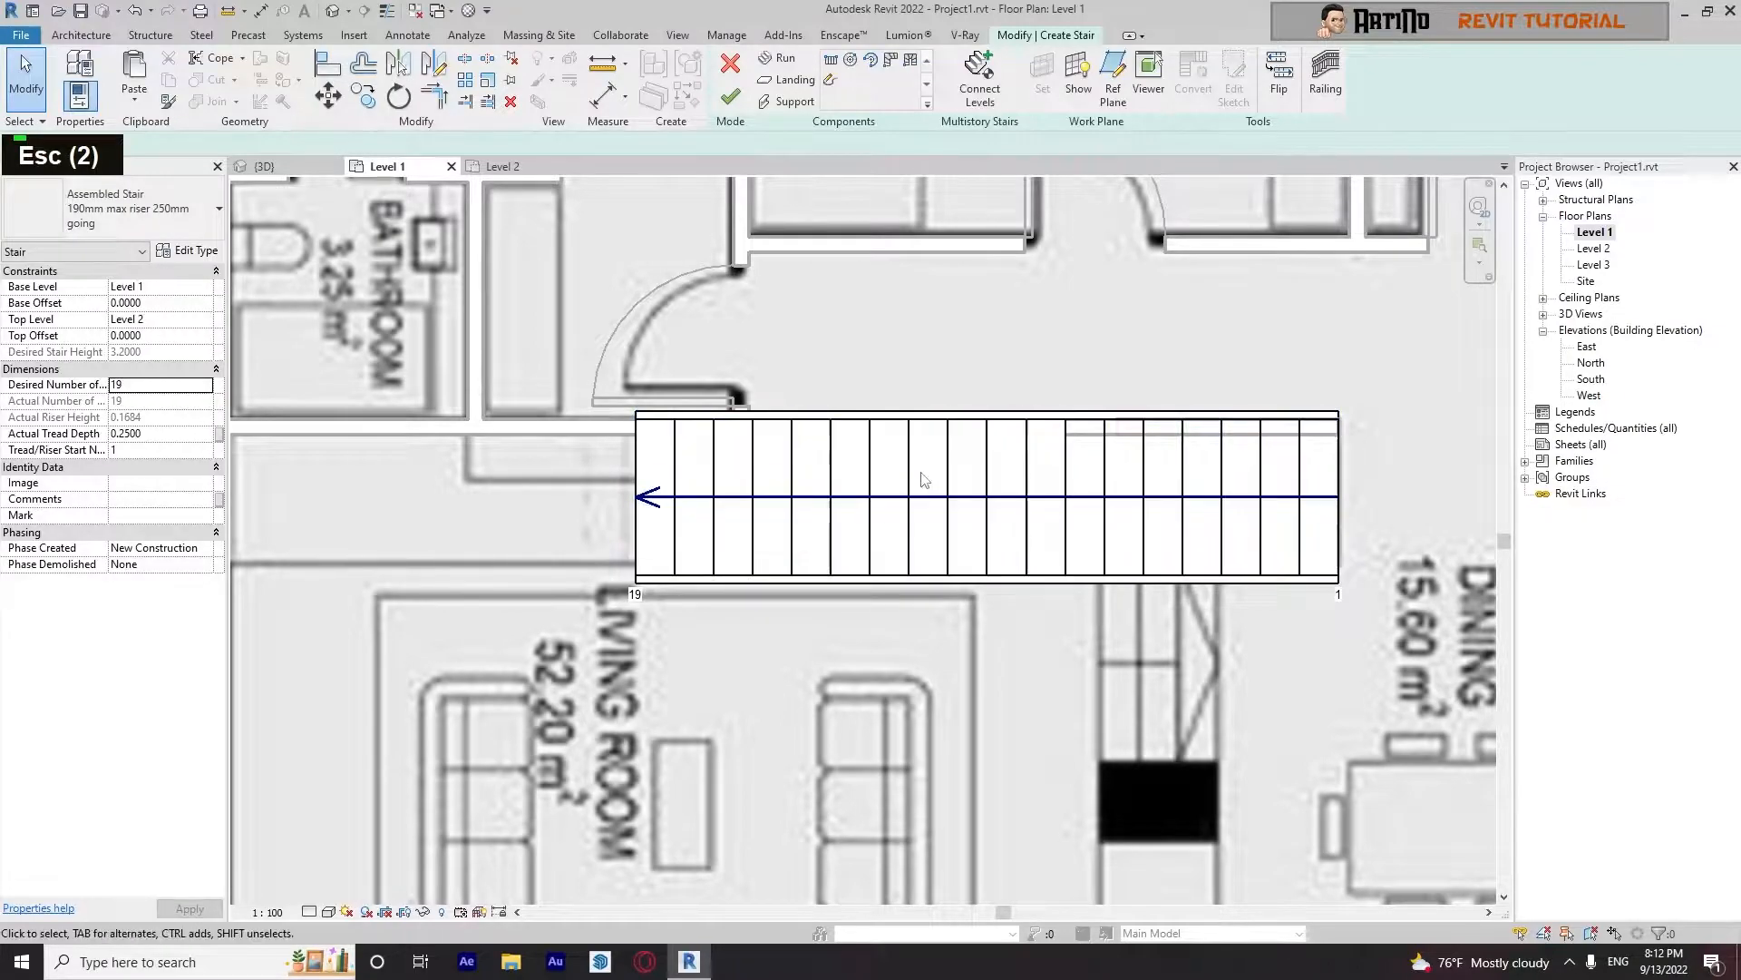
{"action": "left_click", "coordinate": [136, 209]}
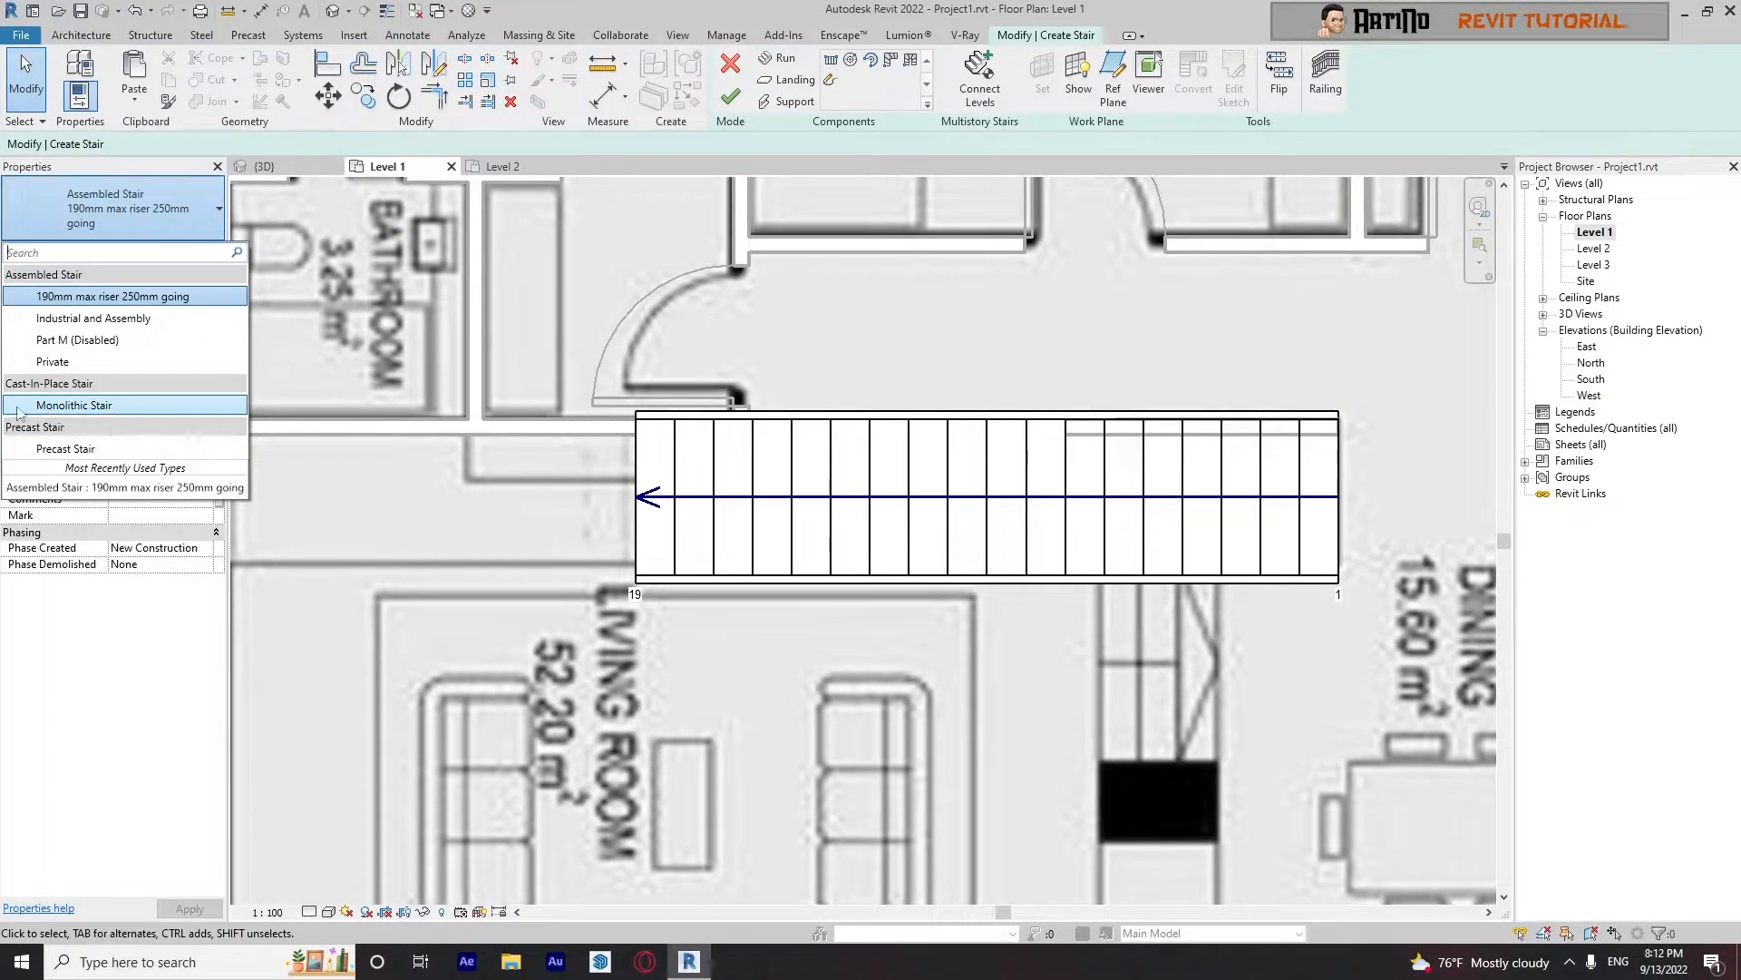
{"action": "left_click", "coordinate": [691, 352]}
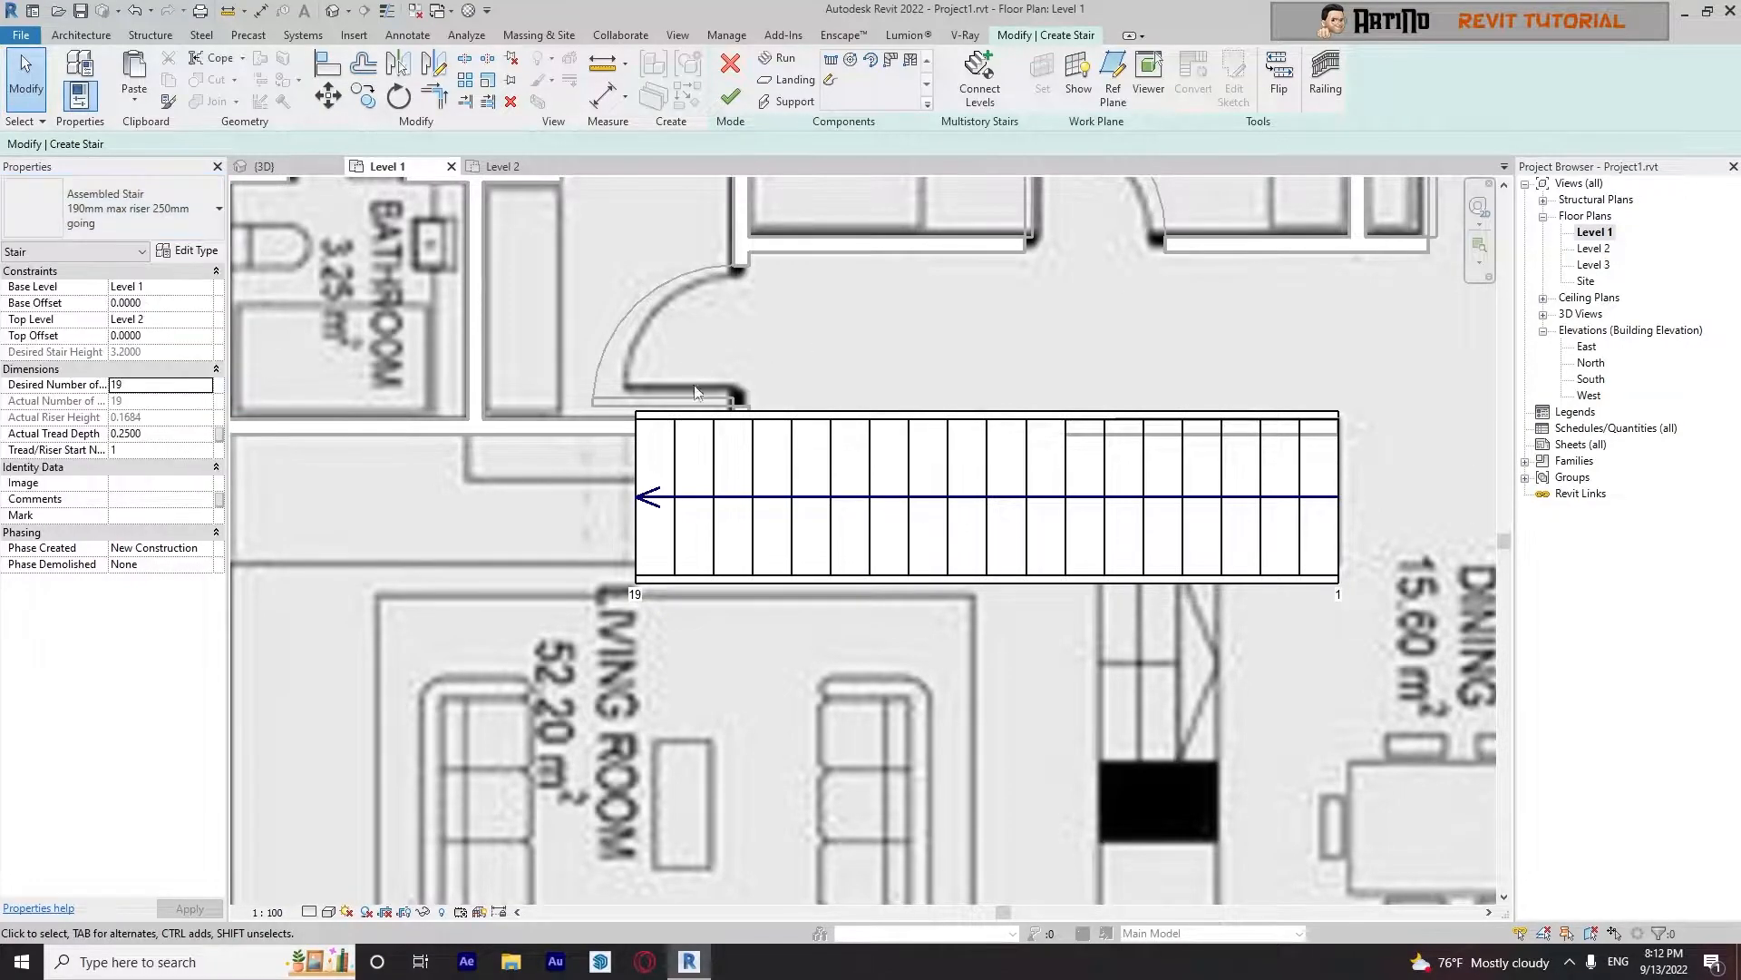
Pull the run's wall-side edge in to a run width of about 0.90 m and delete the stringer along that wall
{"action": "left_click", "coordinate": [993, 424]}
{"action": "scroll", "coordinate": [993, 424], "scroll_direction": "up", "scroll_amount": 3}
{"action": "left_click_drag", "start_coordinate": [944, 394], "coordinate": [935, 410]}
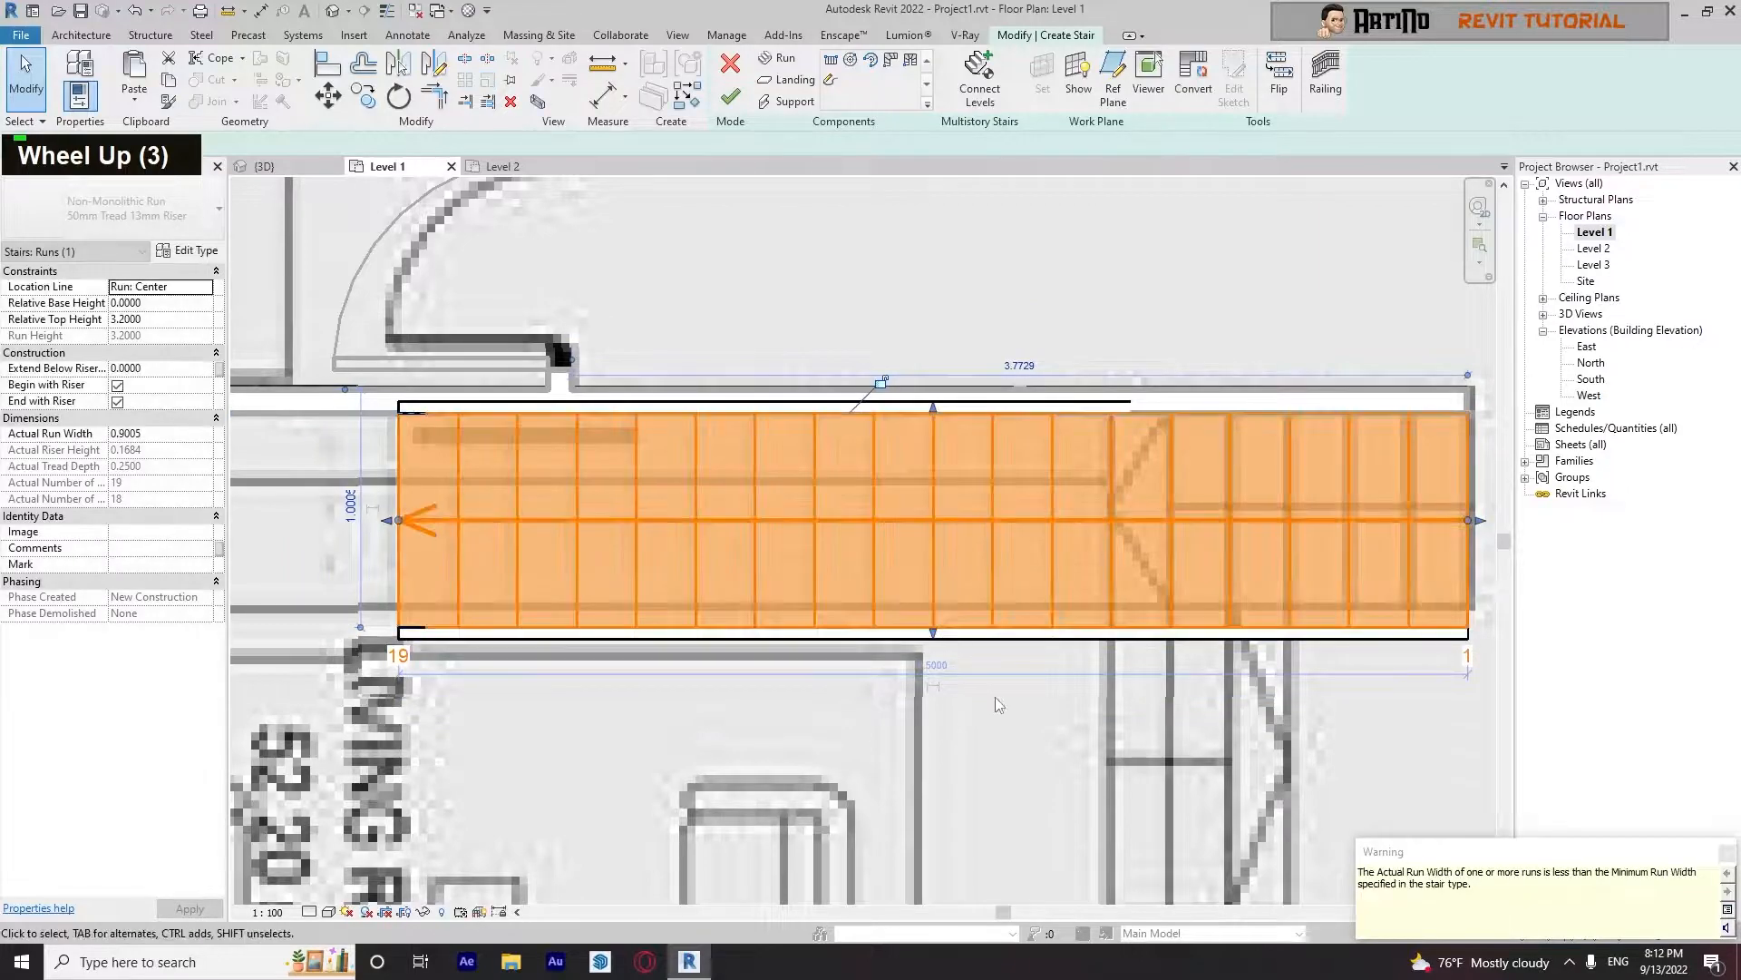
{"action": "left_click", "coordinate": [1014, 726]}
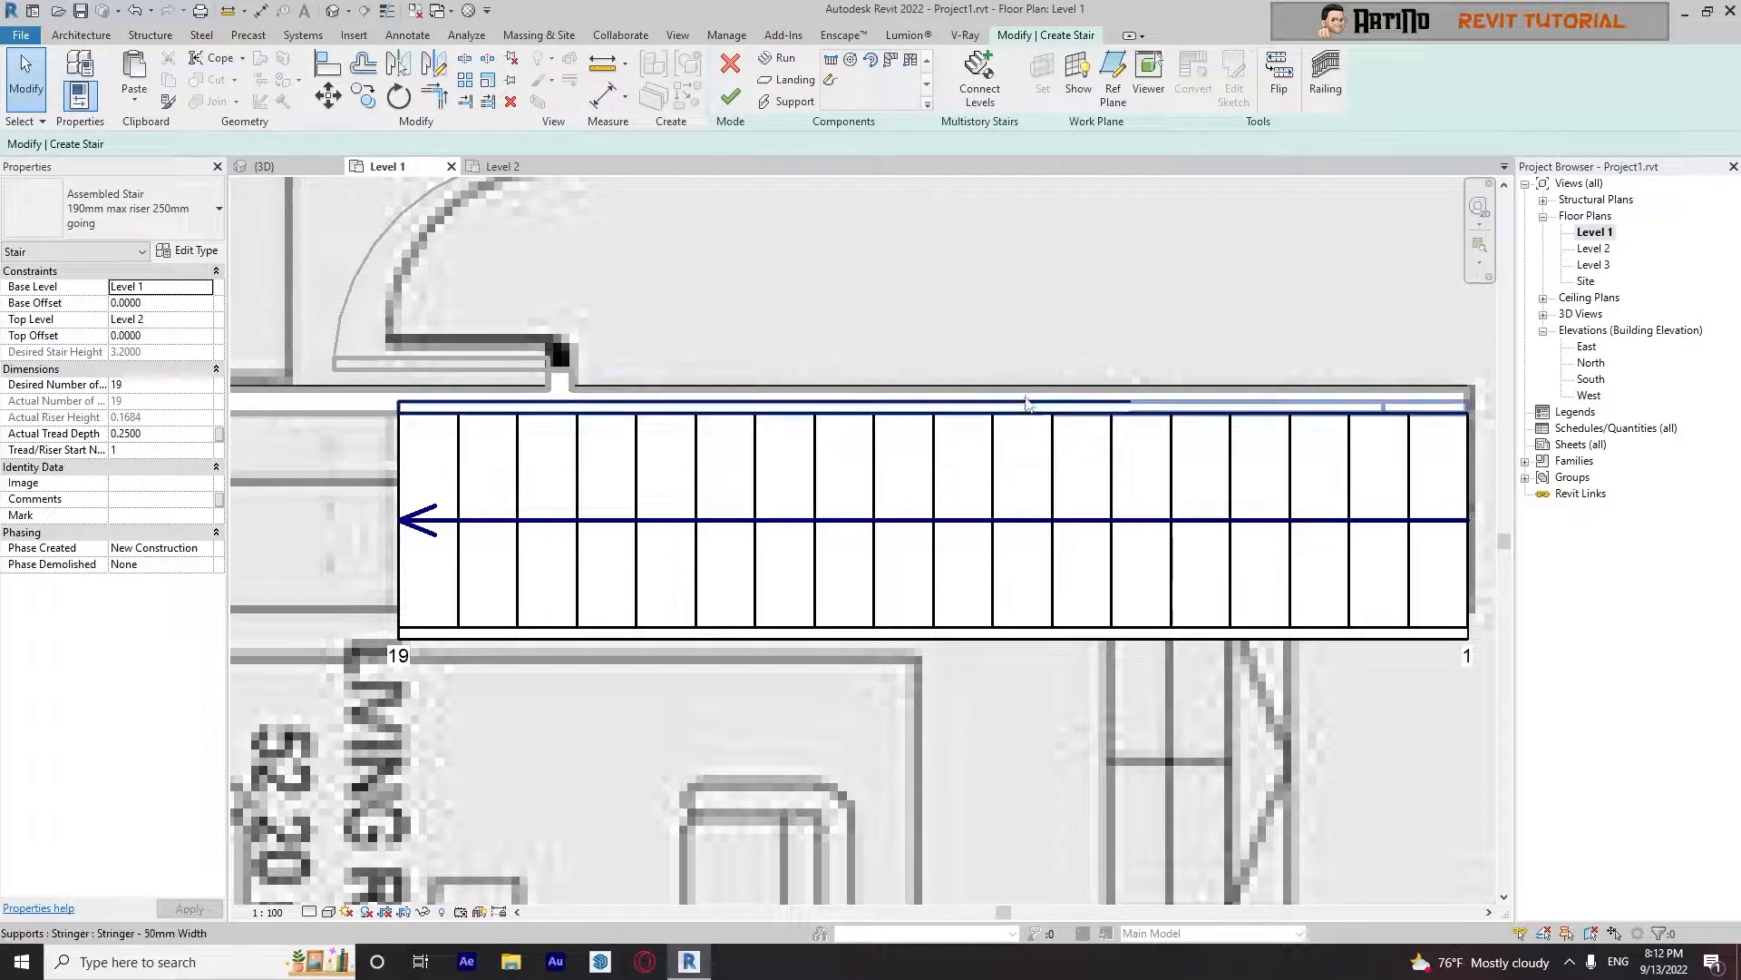
{"action": "left_click", "coordinate": [1027, 408]}
{"action": "key", "text": "Delete"}
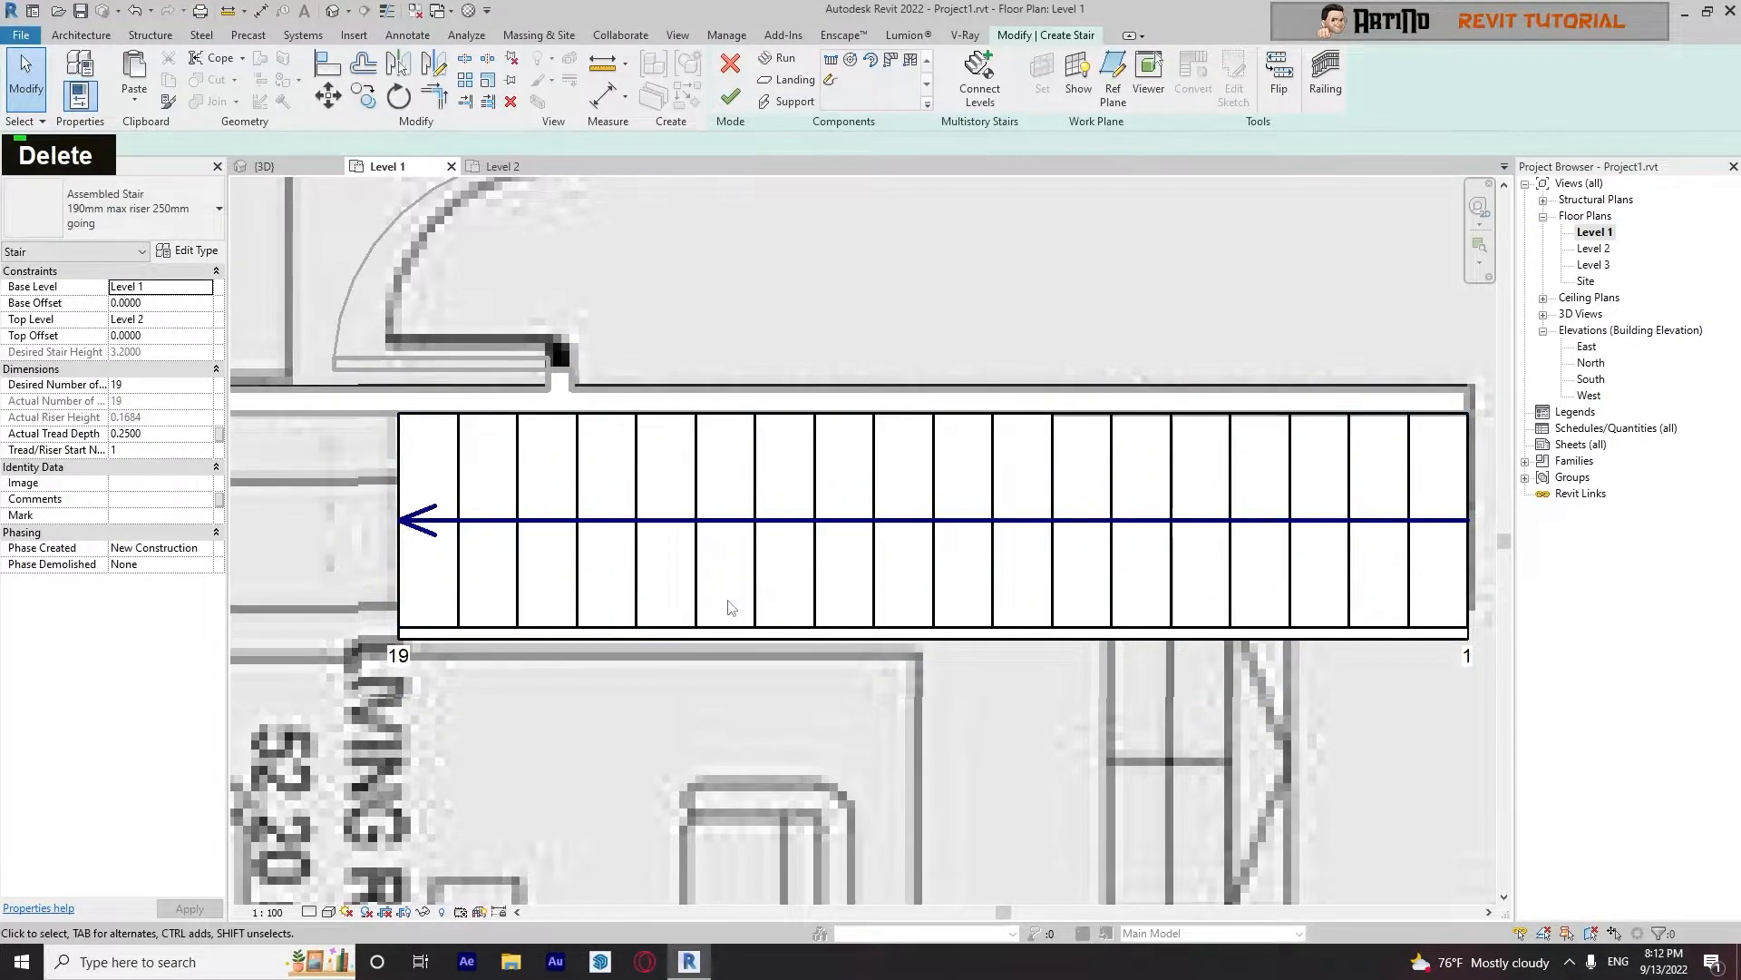
Narrow the run to about 0.82 m on its living-room side to match the plan image and finish the stair
{"action": "left_click", "coordinate": [925, 628]}
{"action": "scroll", "coordinate": [929, 624], "scroll_direction": "up", "scroll_amount": 3}
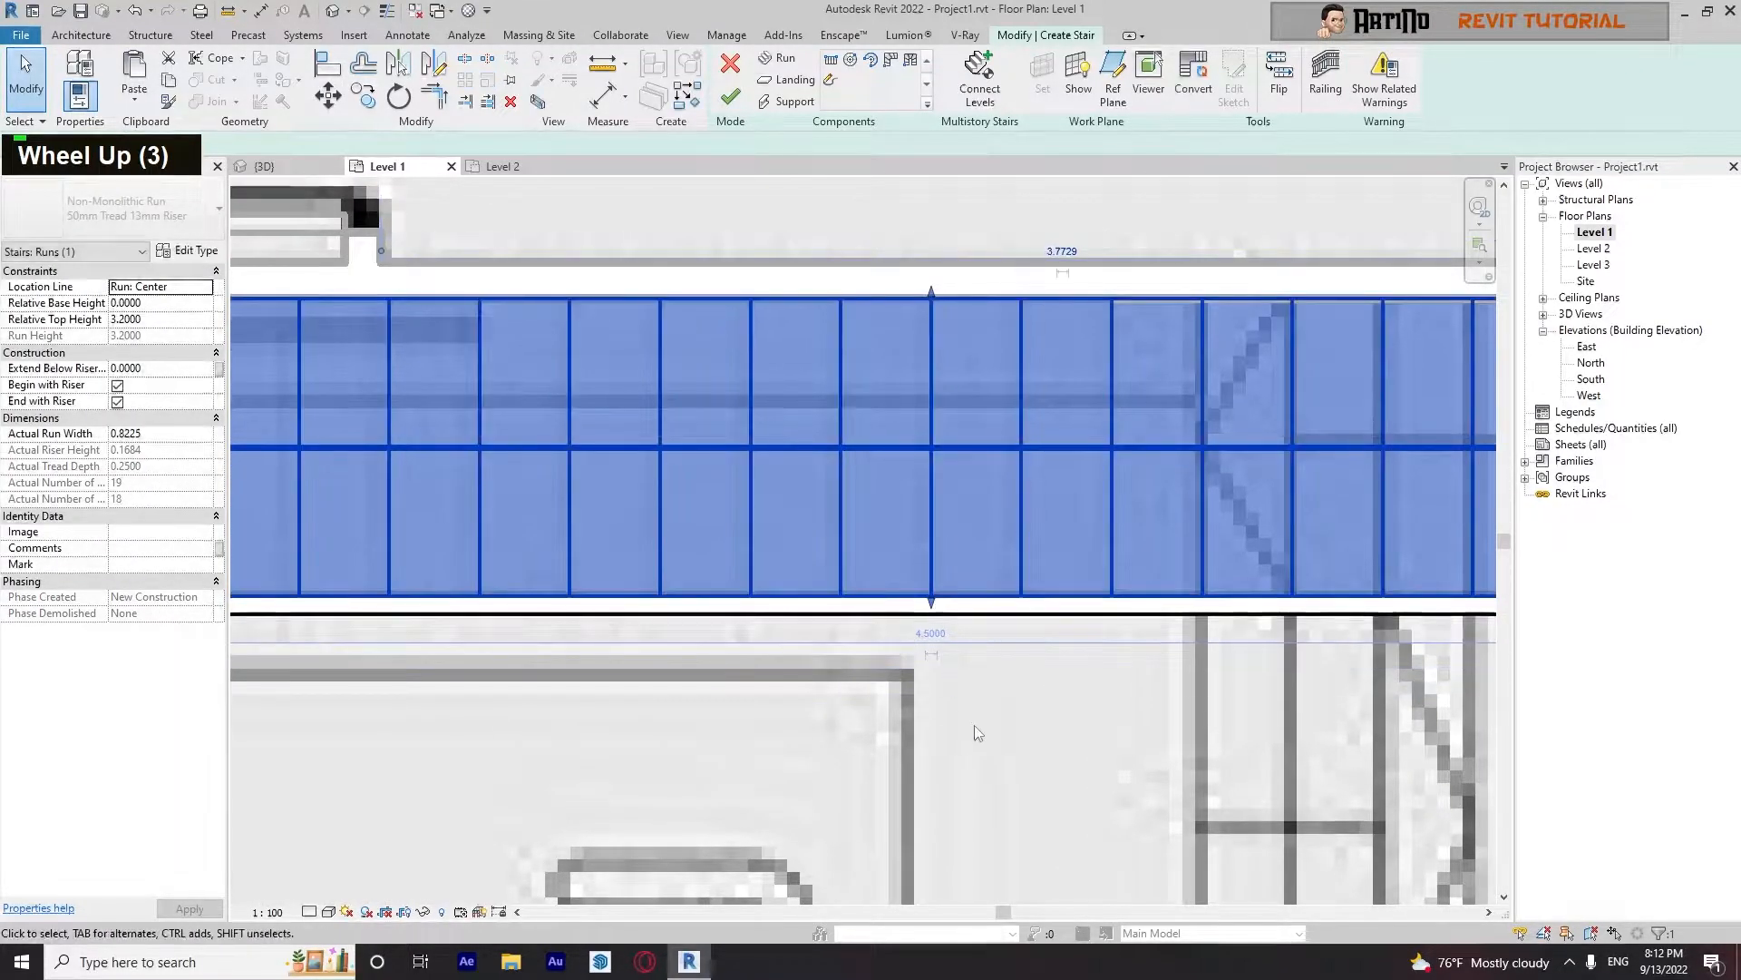
{"action": "left_click", "coordinate": [976, 726]}
{"action": "scroll", "coordinate": [976, 726], "scroll_direction": "down", "scroll_amount": 5}
{"action": "middle_click_drag", "start_coordinate": [976, 726], "coordinate": [1005, 706]}
{"action": "scroll", "coordinate": [996, 688], "scroll_direction": "down", "scroll_amount": 4}
{"action": "middle_click_drag", "start_coordinate": [959, 556], "coordinate": [945, 551]}
{"action": "scroll", "coordinate": [1092, 589], "scroll_direction": "down", "scroll_amount": 4}
{"action": "middle_click_drag", "start_coordinate": [1092, 590], "coordinate": [1053, 590]}
{"action": "scroll", "coordinate": [1023, 590], "scroll_direction": "up", "scroll_amount": 6}
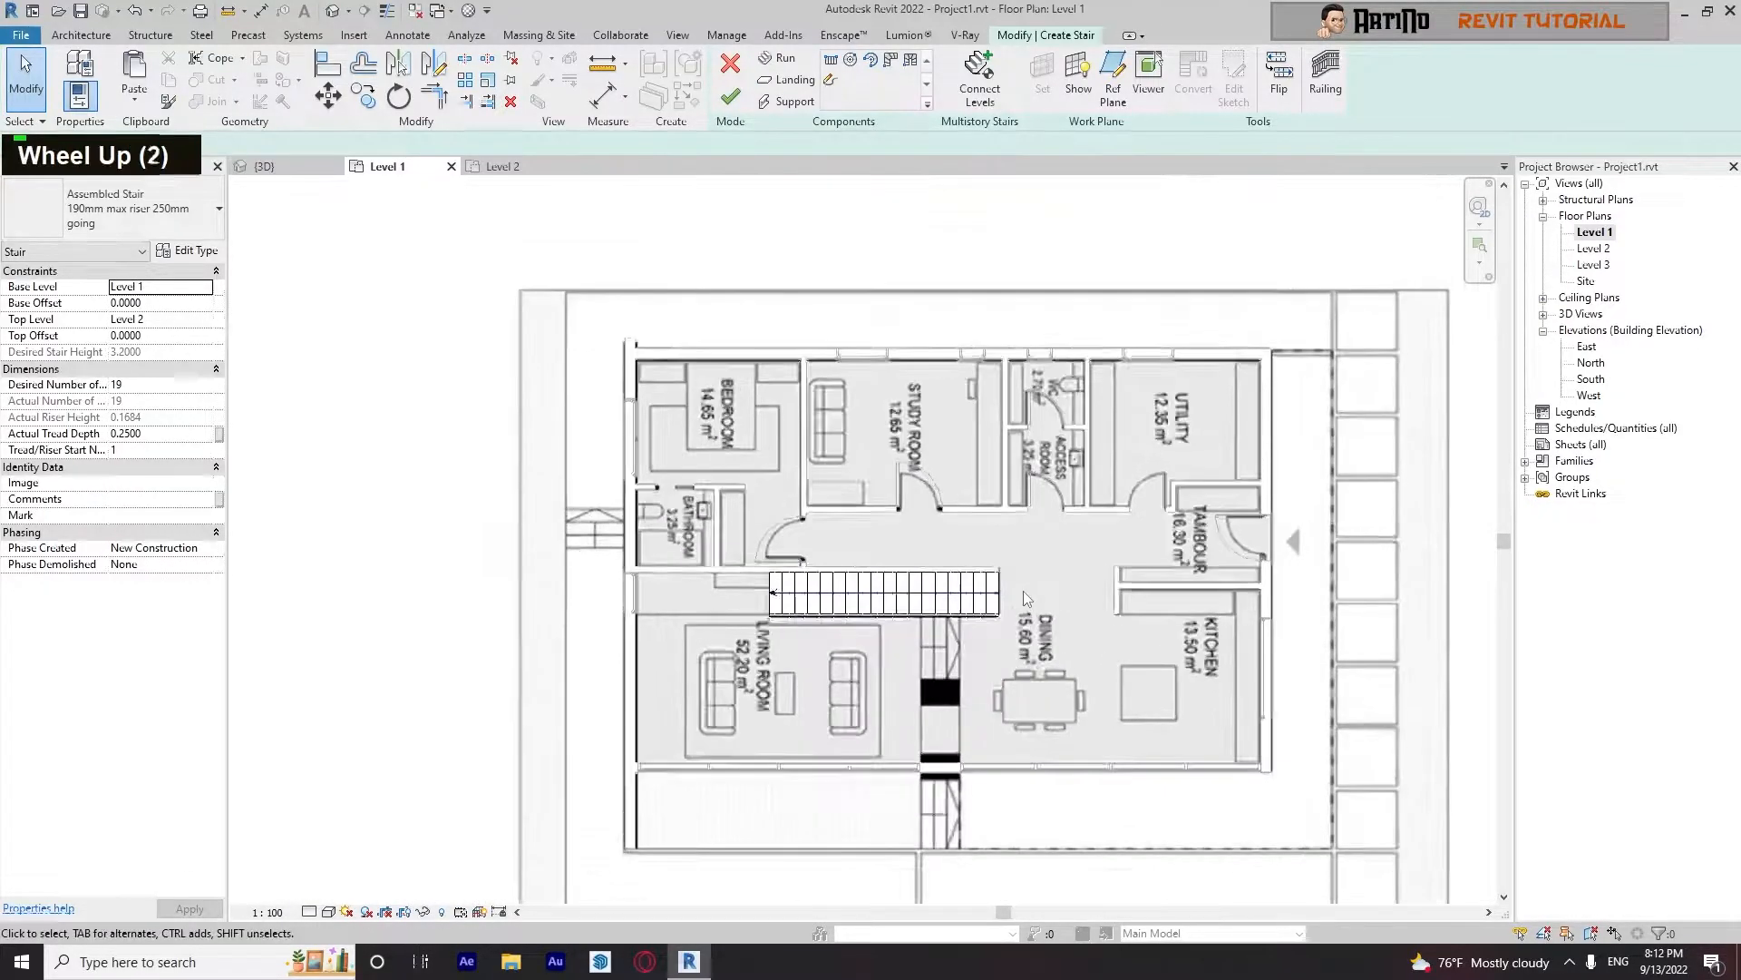
{"action": "scroll", "coordinate": [972, 588], "scroll_direction": "down", "scroll_amount": 3}
{"action": "middle_click_drag", "start_coordinate": [807, 470], "coordinate": [828, 468]}
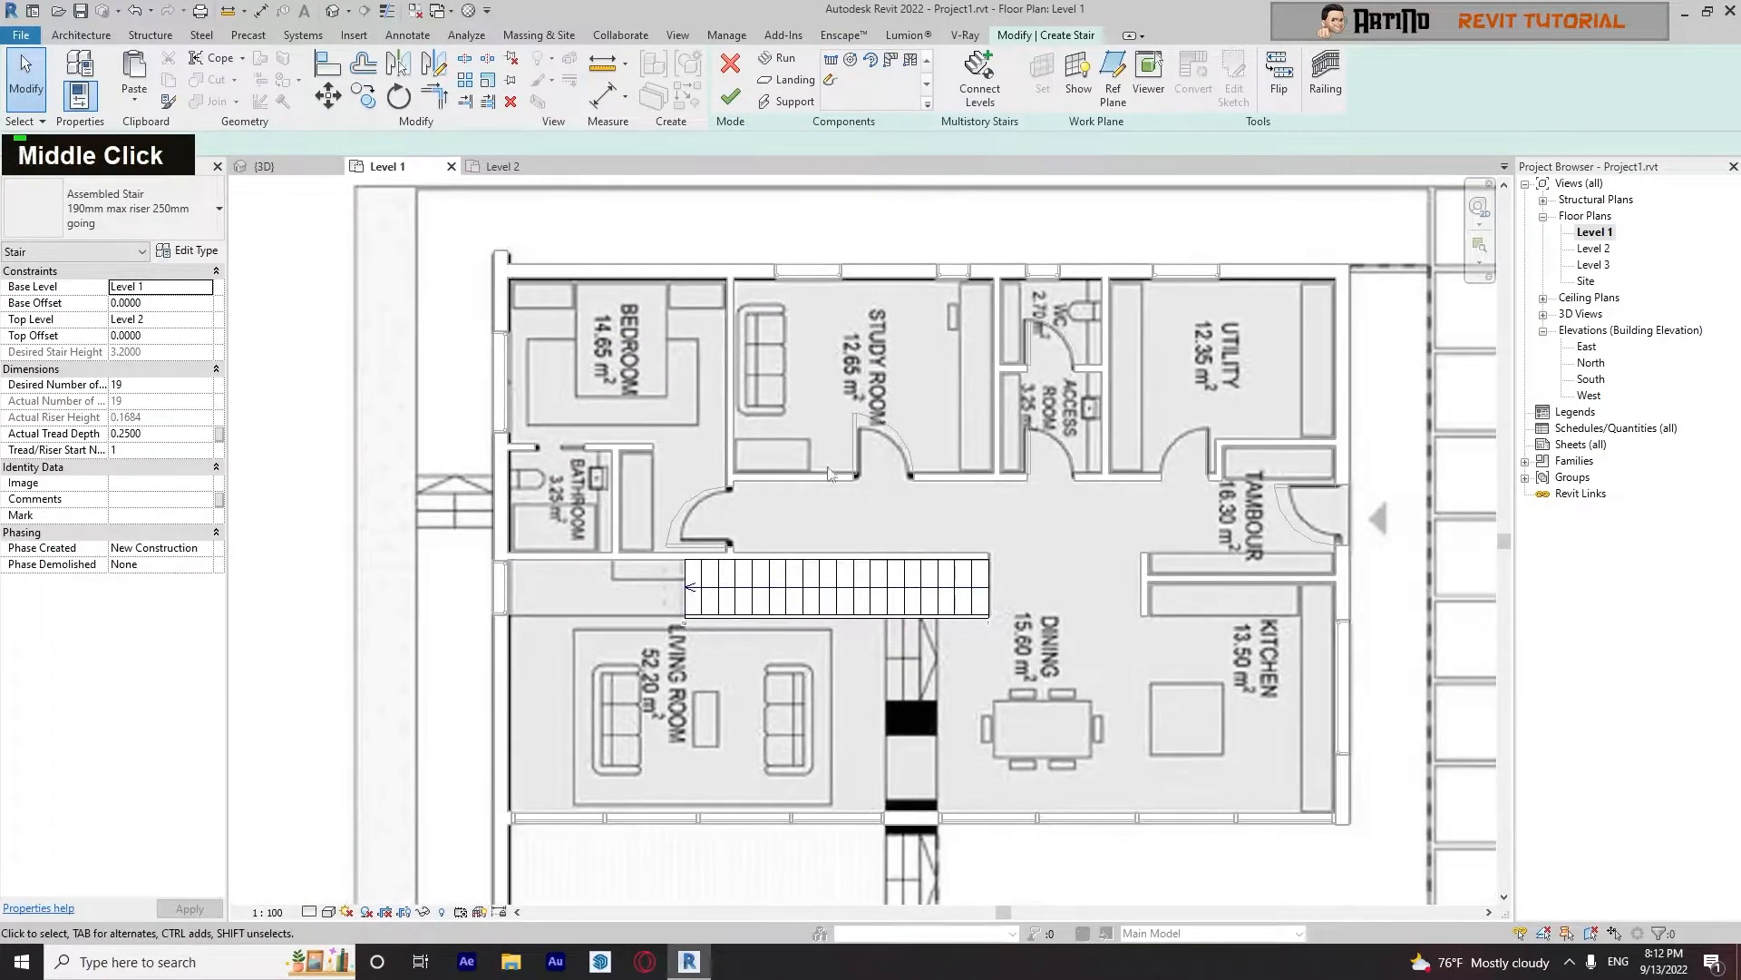
{"action": "left_click", "coordinate": [730, 96]}
{"action": "left_click", "coordinate": [807, 521]}
{"action": "scroll", "coordinate": [816, 573], "scroll_direction": "down", "scroll_amount": 1}
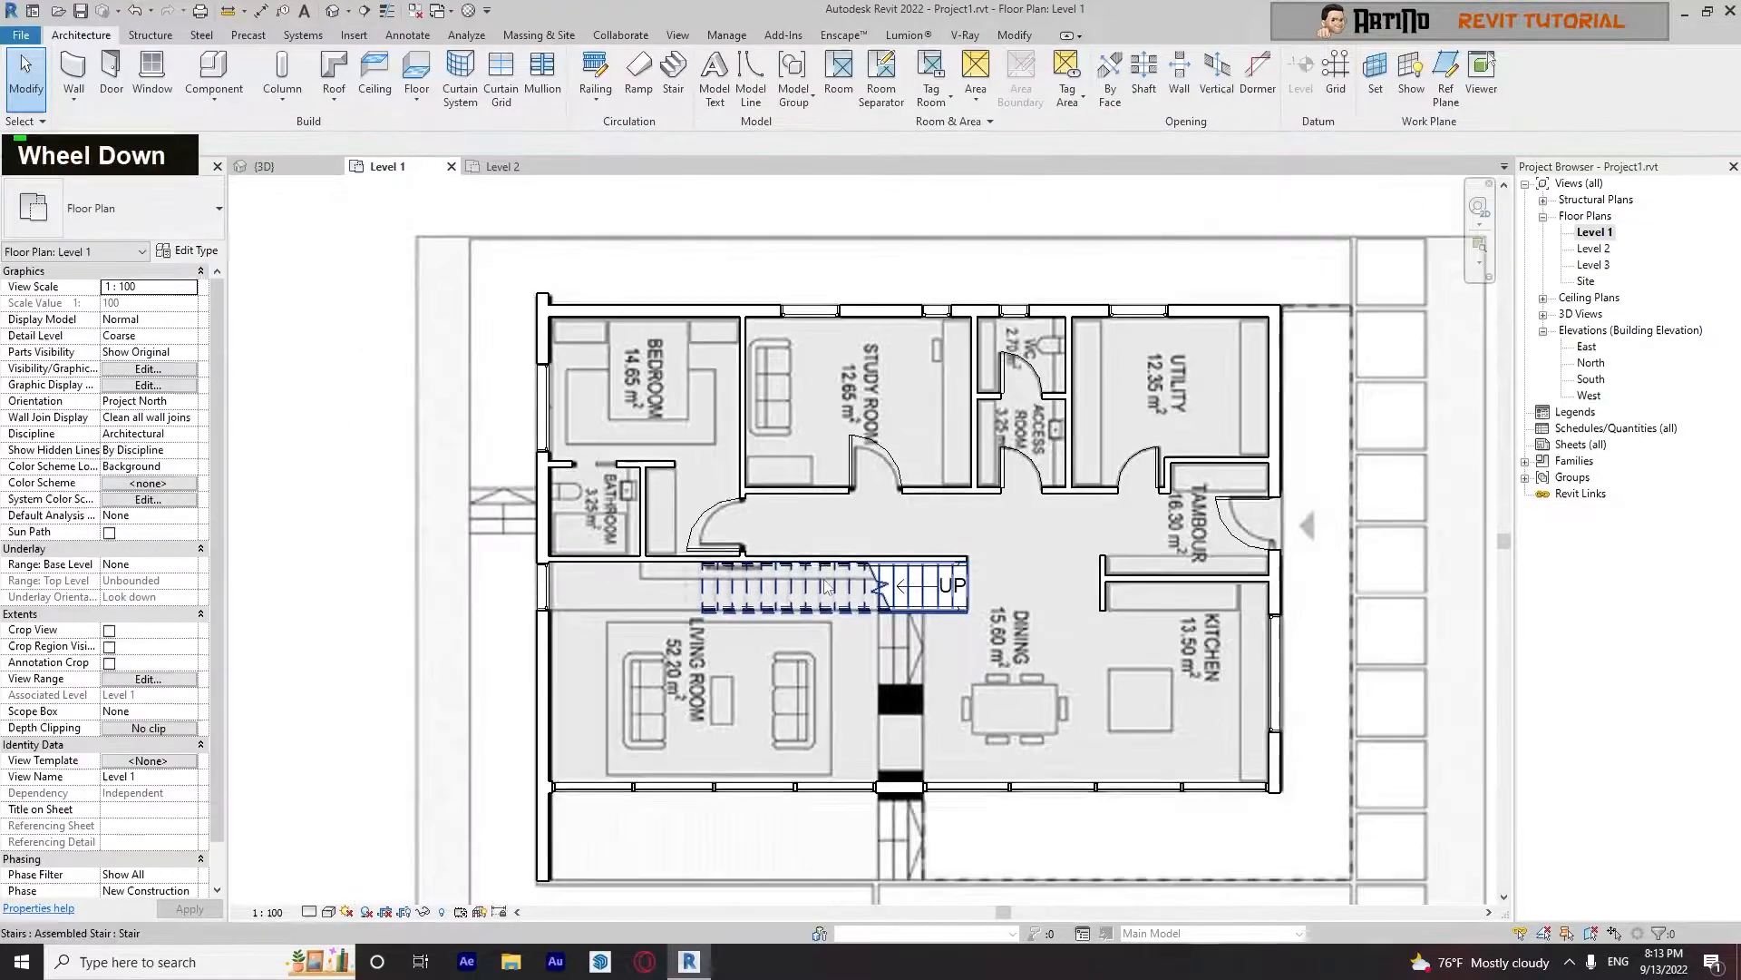
Start editing the boundary of the Level 2 floor from the 3D view and open the Level 2 floor plan
{"action": "left_click", "coordinate": [334, 15]}
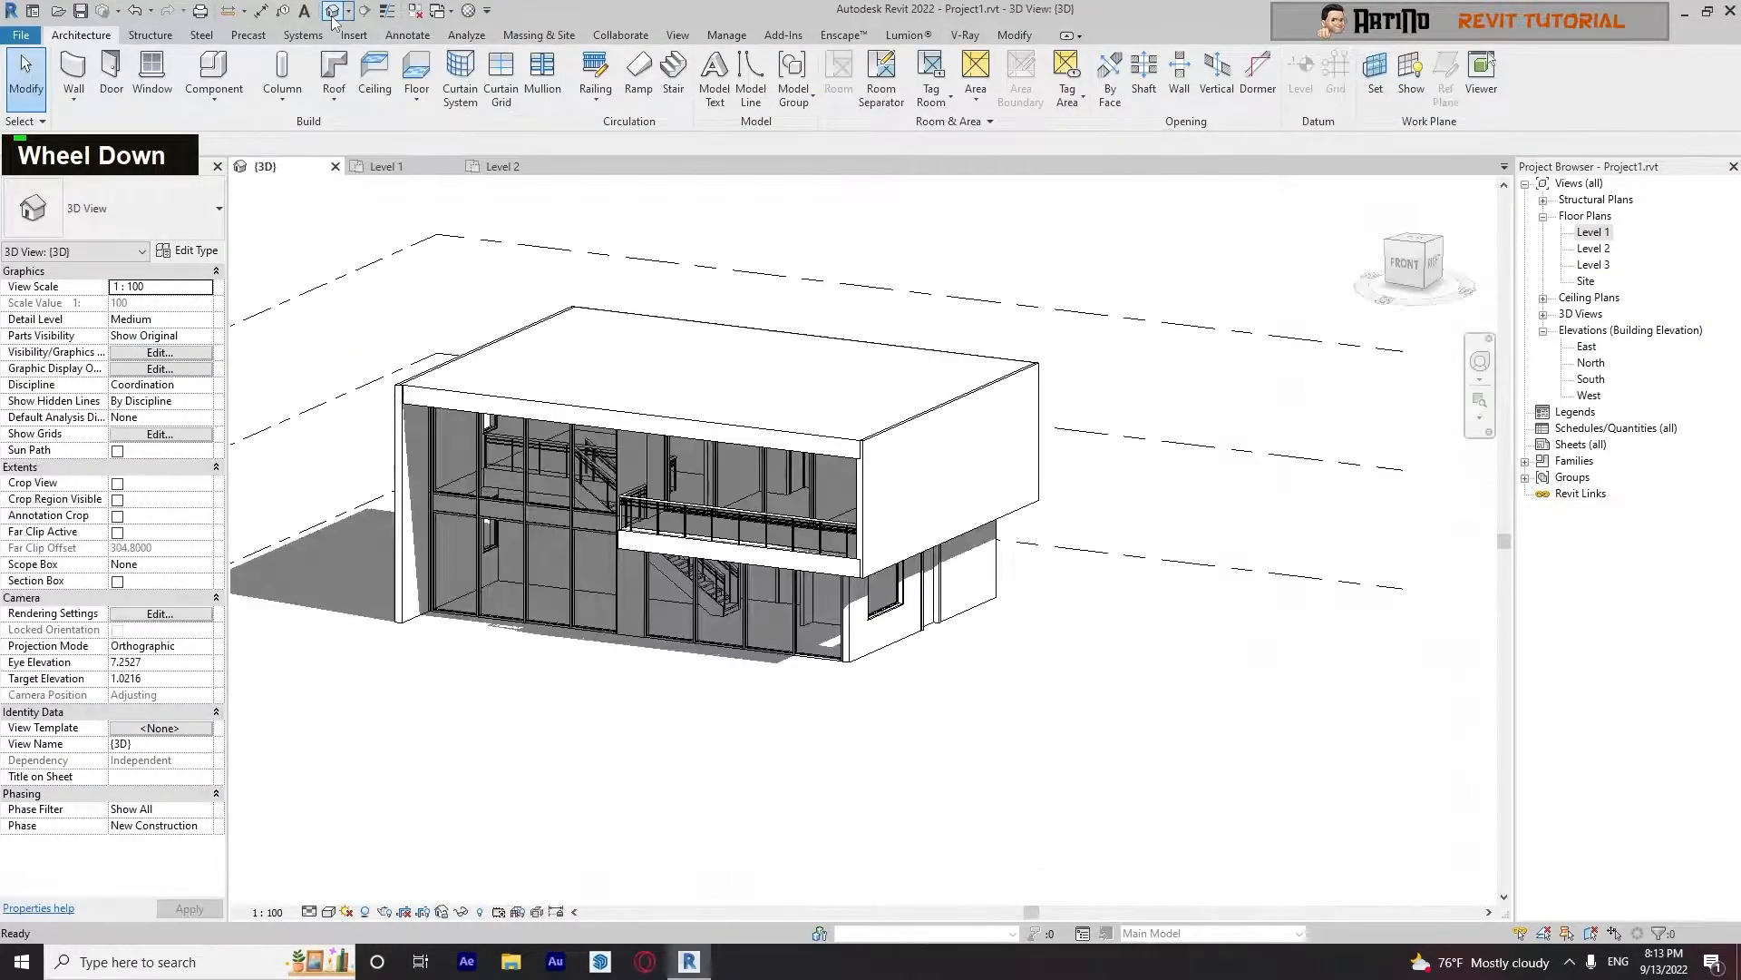
{"action": "middle_click_drag", "start_coordinate": [699, 714], "coordinate": [588, 526], "text": "shift"}
{"action": "scroll", "coordinate": [603, 517], "scroll_direction": "up", "scroll_amount": 5}
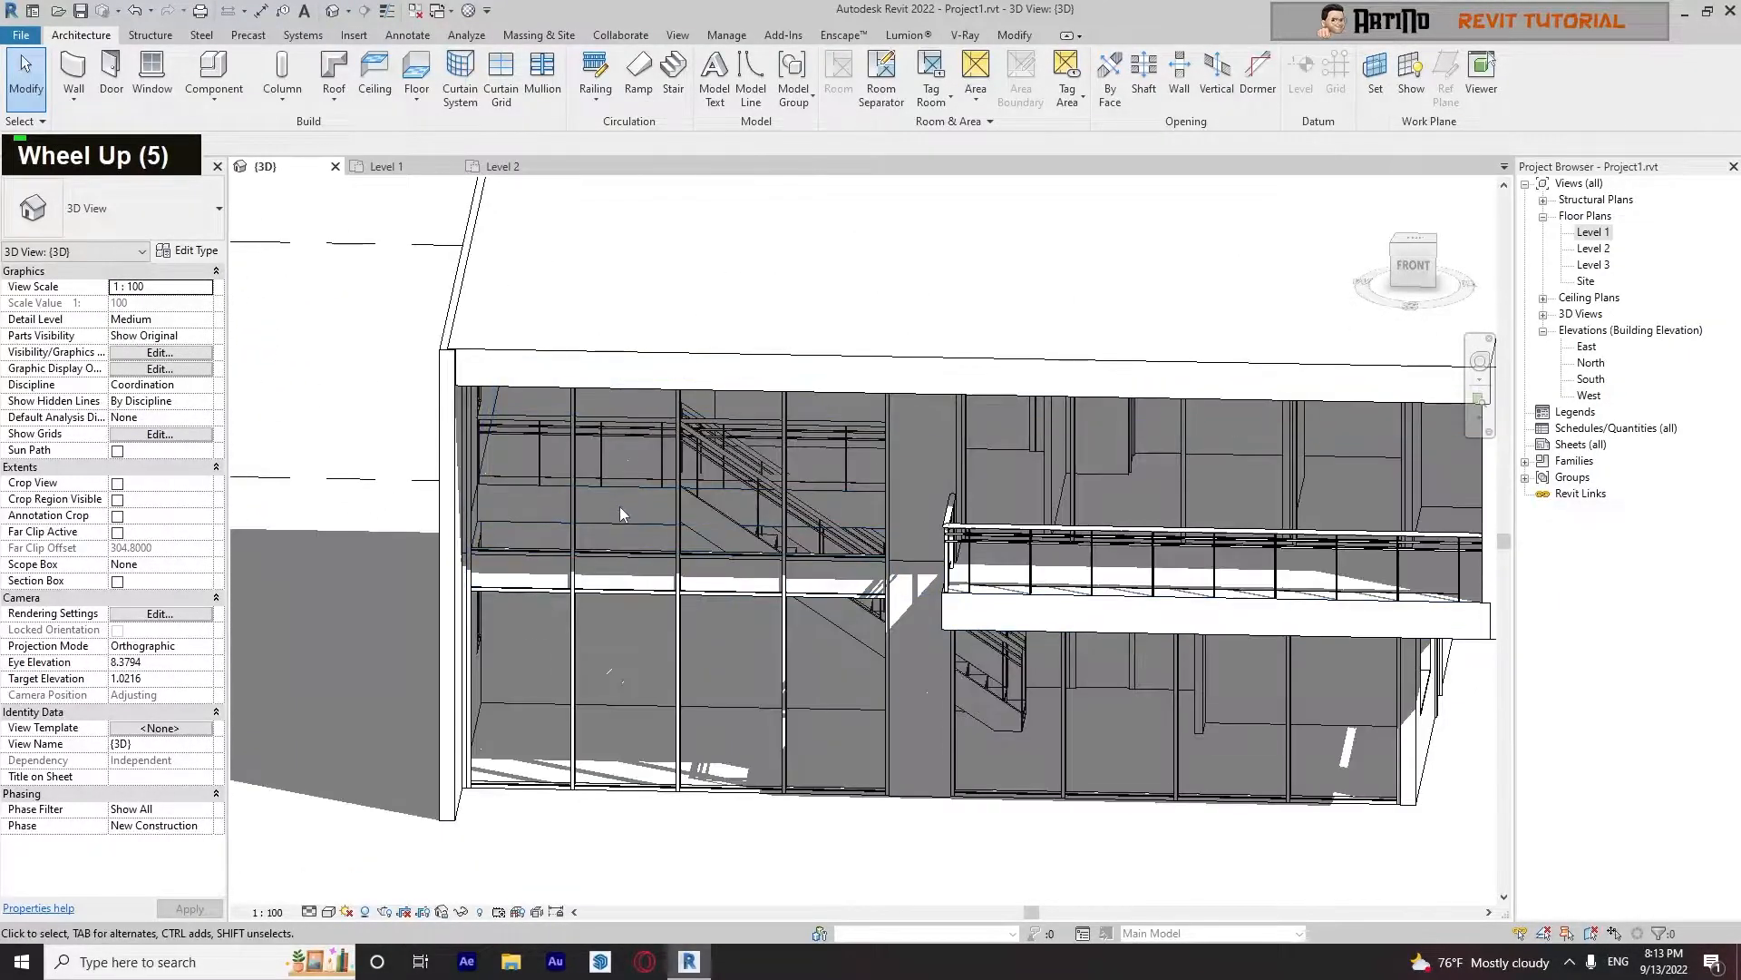
{"action": "left_click", "coordinate": [624, 521]}
{"action": "left_click", "coordinate": [736, 79]}
{"action": "middle_click_drag", "start_coordinate": [816, 544], "coordinate": [870, 472], "text": "shift"}
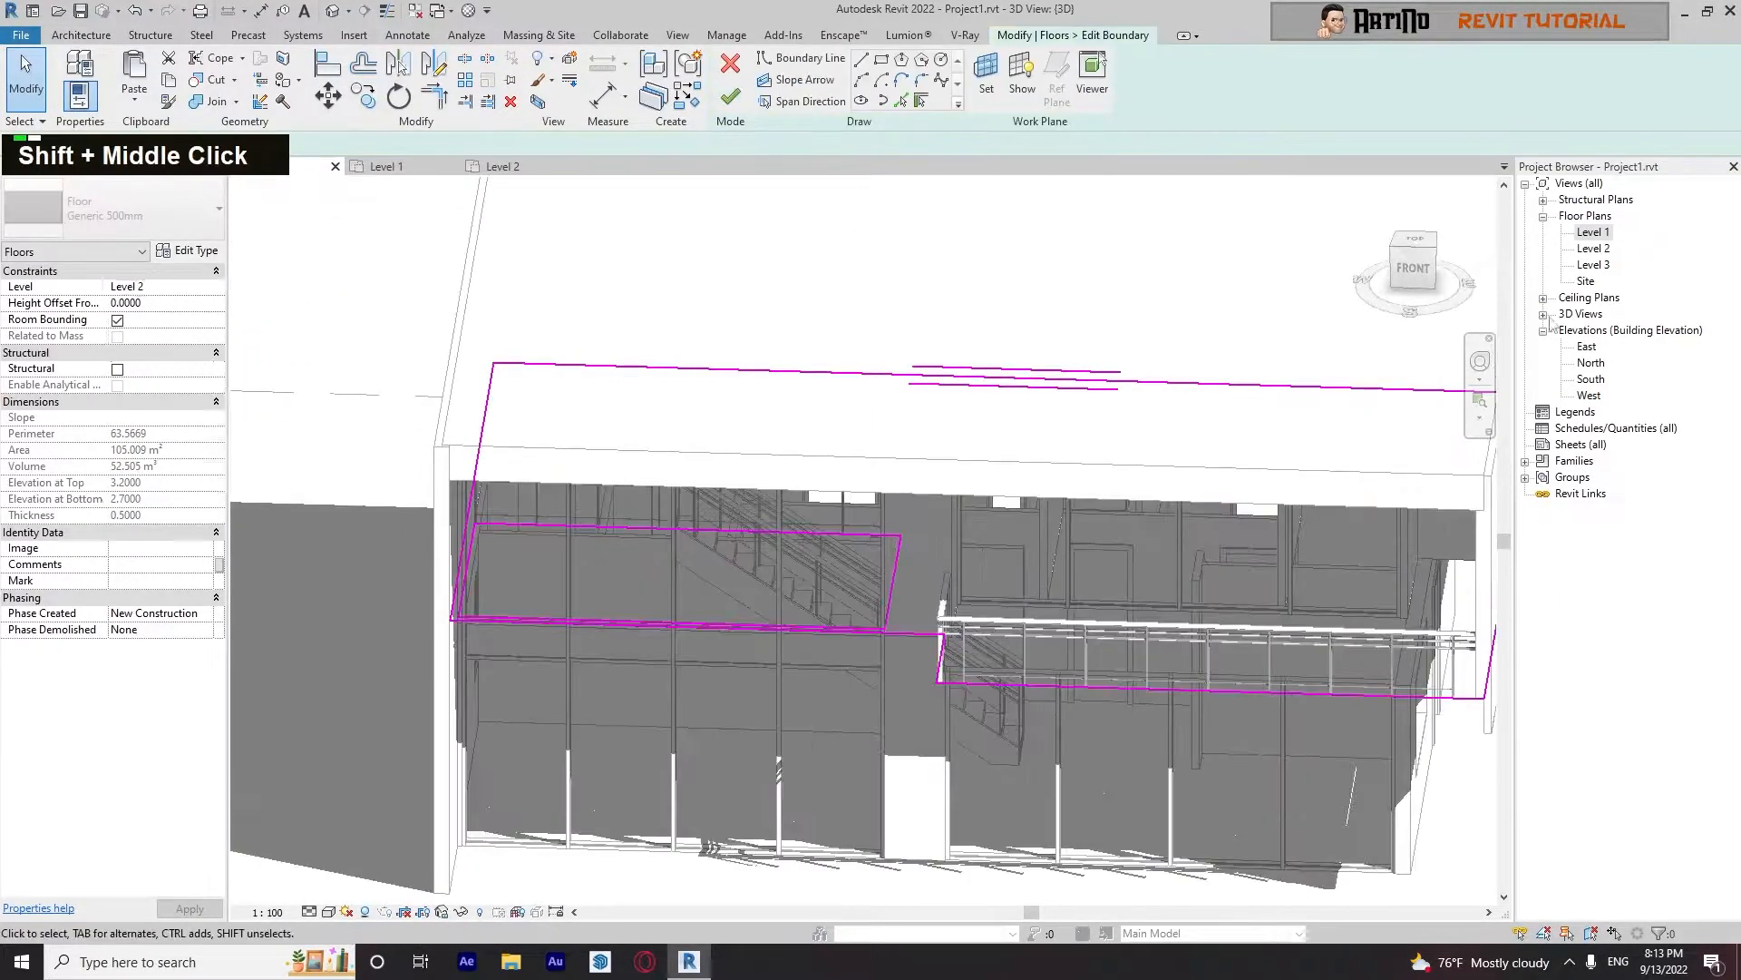
{"action": "double_click", "coordinate": [1592, 248]}
Sketch a rectangular floor opening about 4.52 by 0.71 m over the stair, between the corridor wall side and the living-room void
{"action": "scroll", "coordinate": [508, 550], "scroll_direction": "up", "scroll_amount": 7}
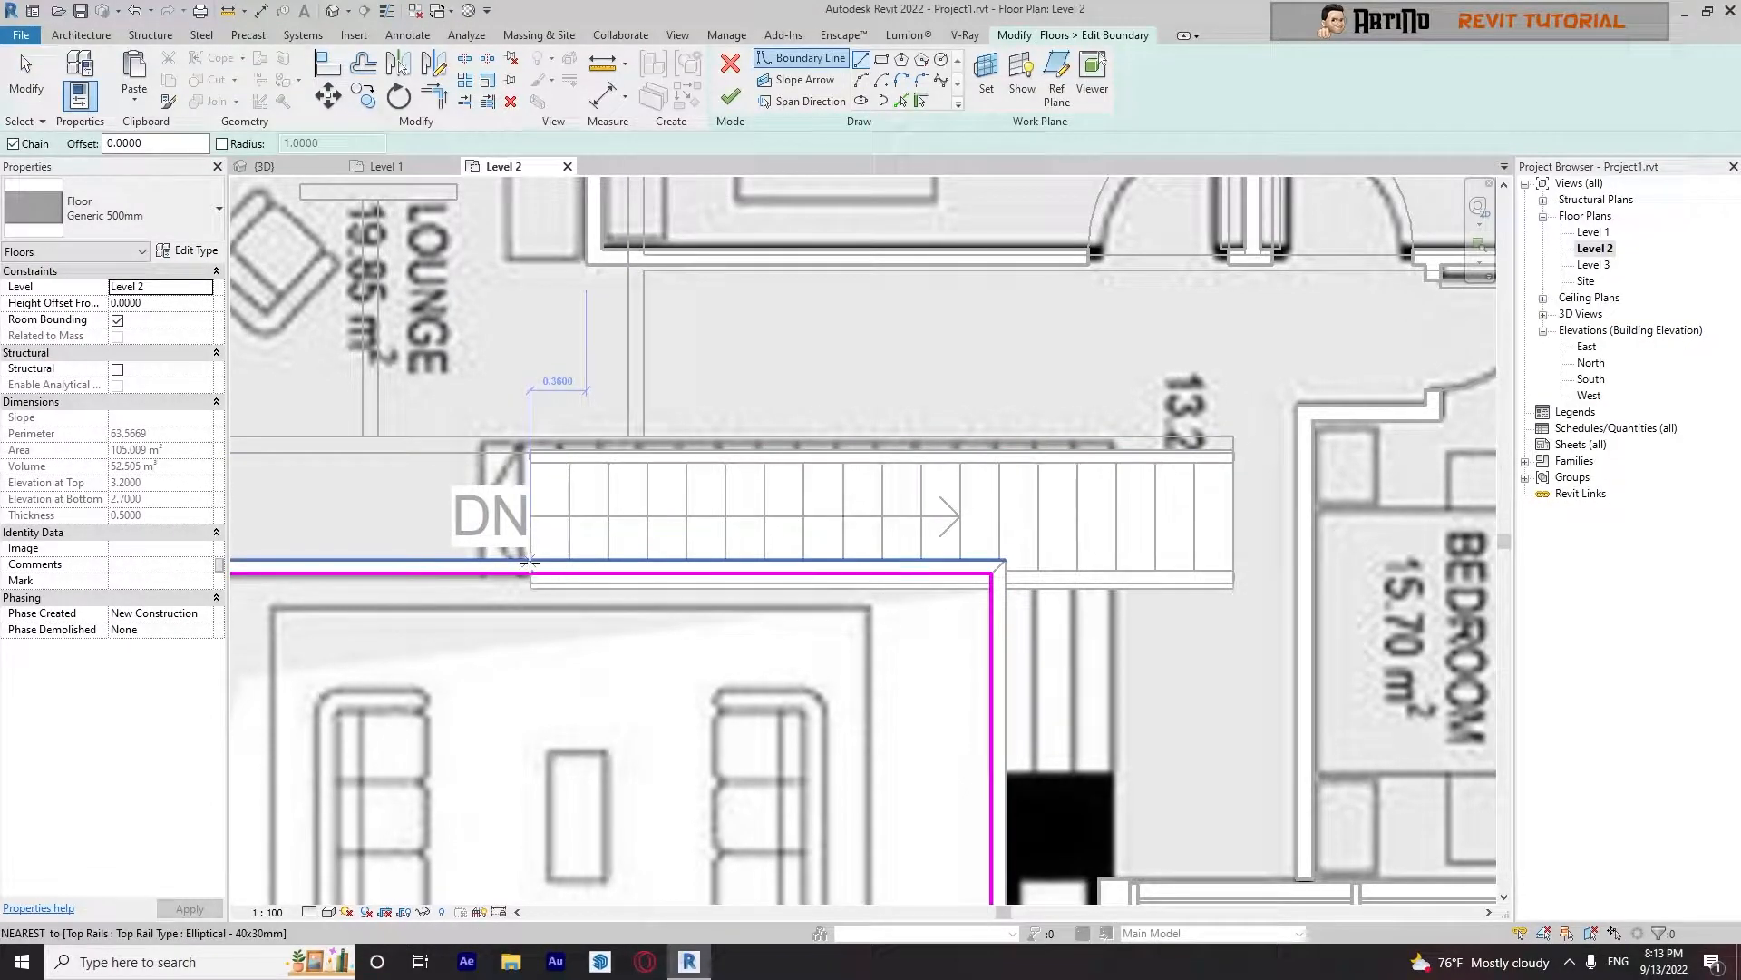
{"action": "left_click", "coordinate": [882, 61]}
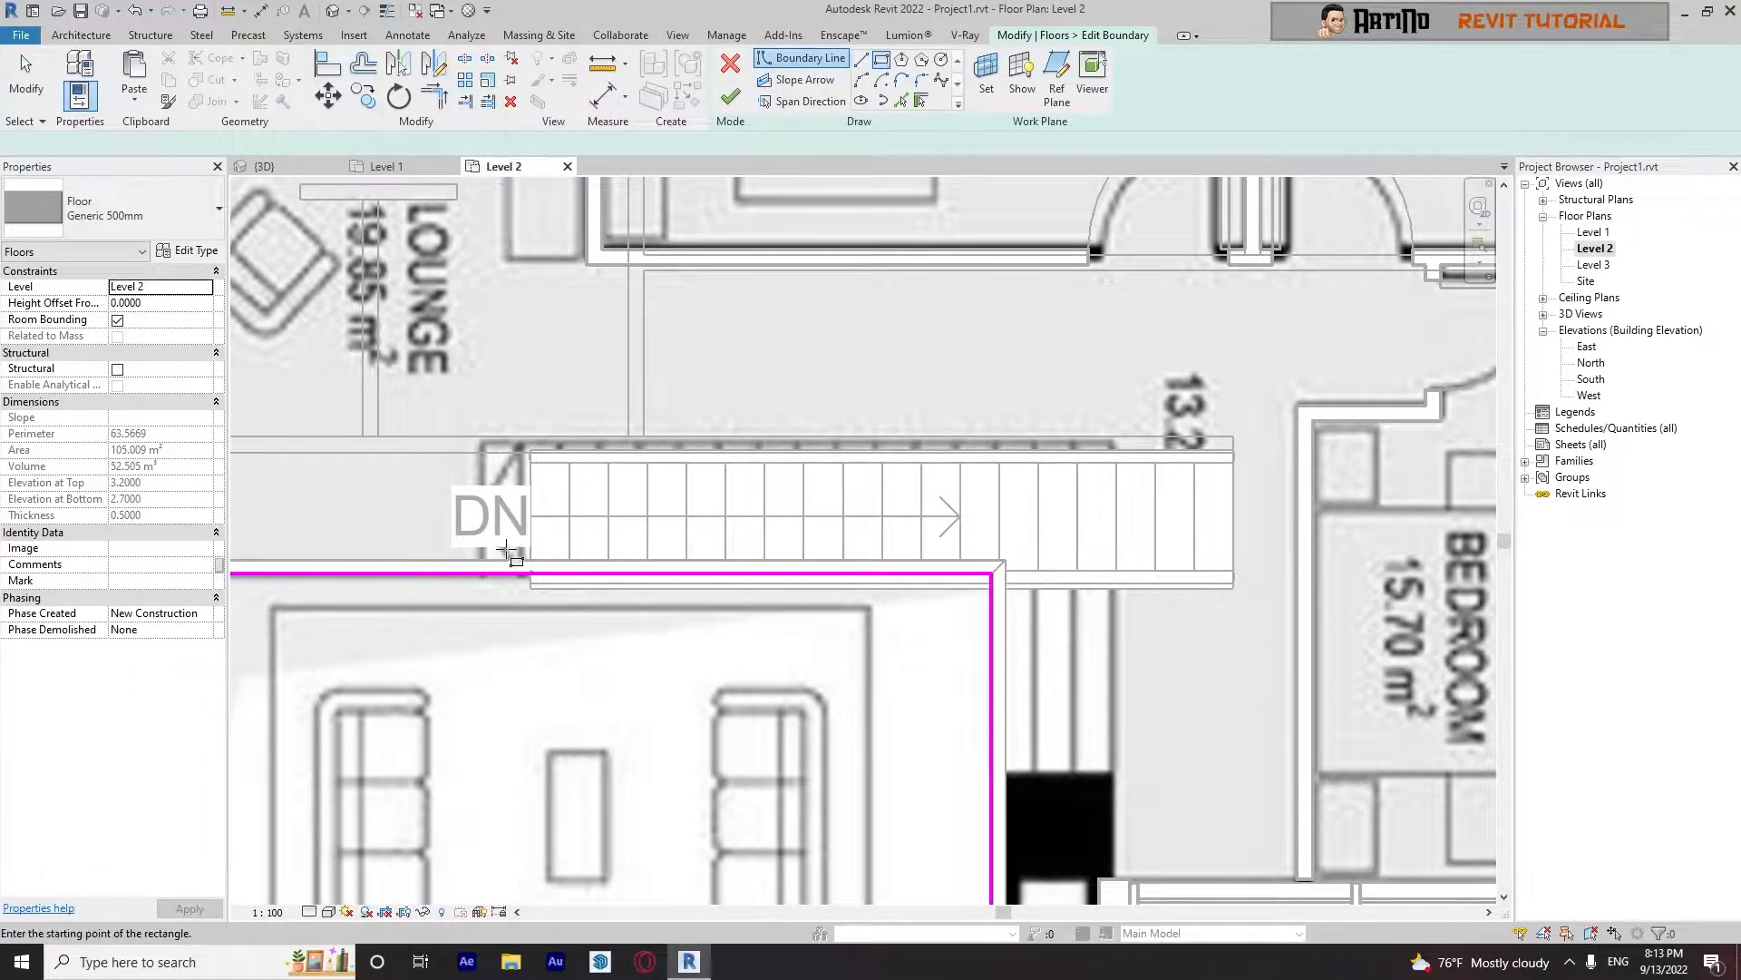
{"action": "scroll", "coordinate": [527, 563], "scroll_direction": "up", "scroll_amount": 1}
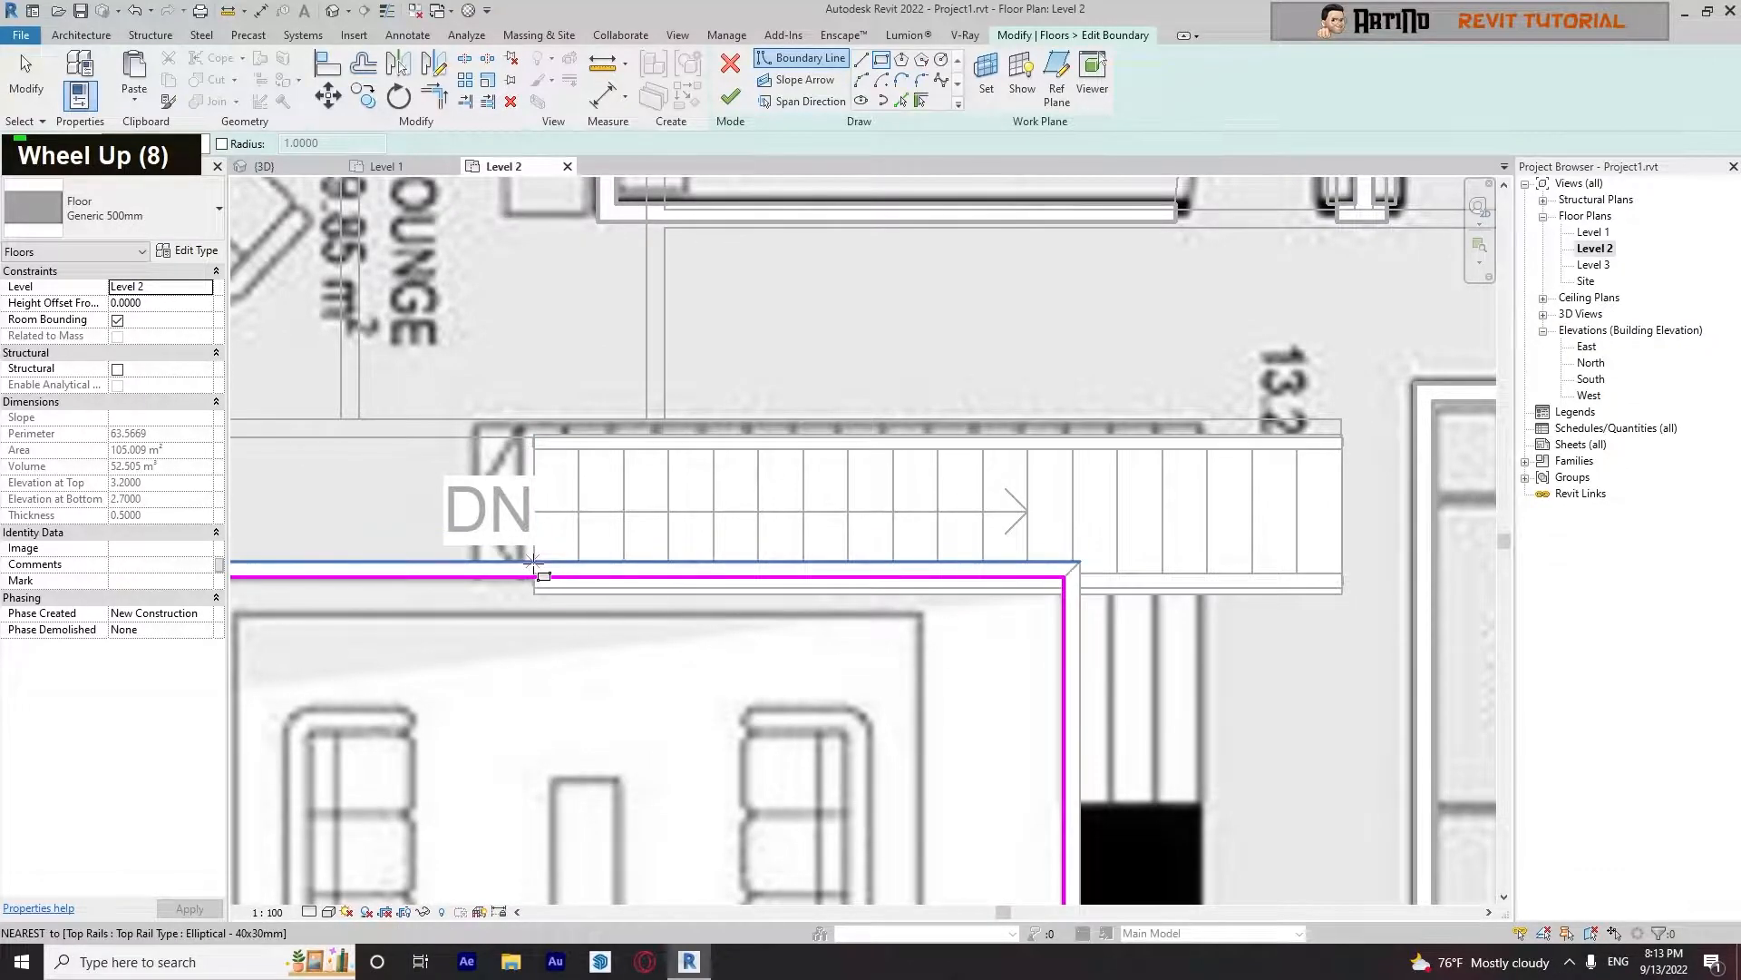
{"action": "left_click", "coordinate": [534, 561]}
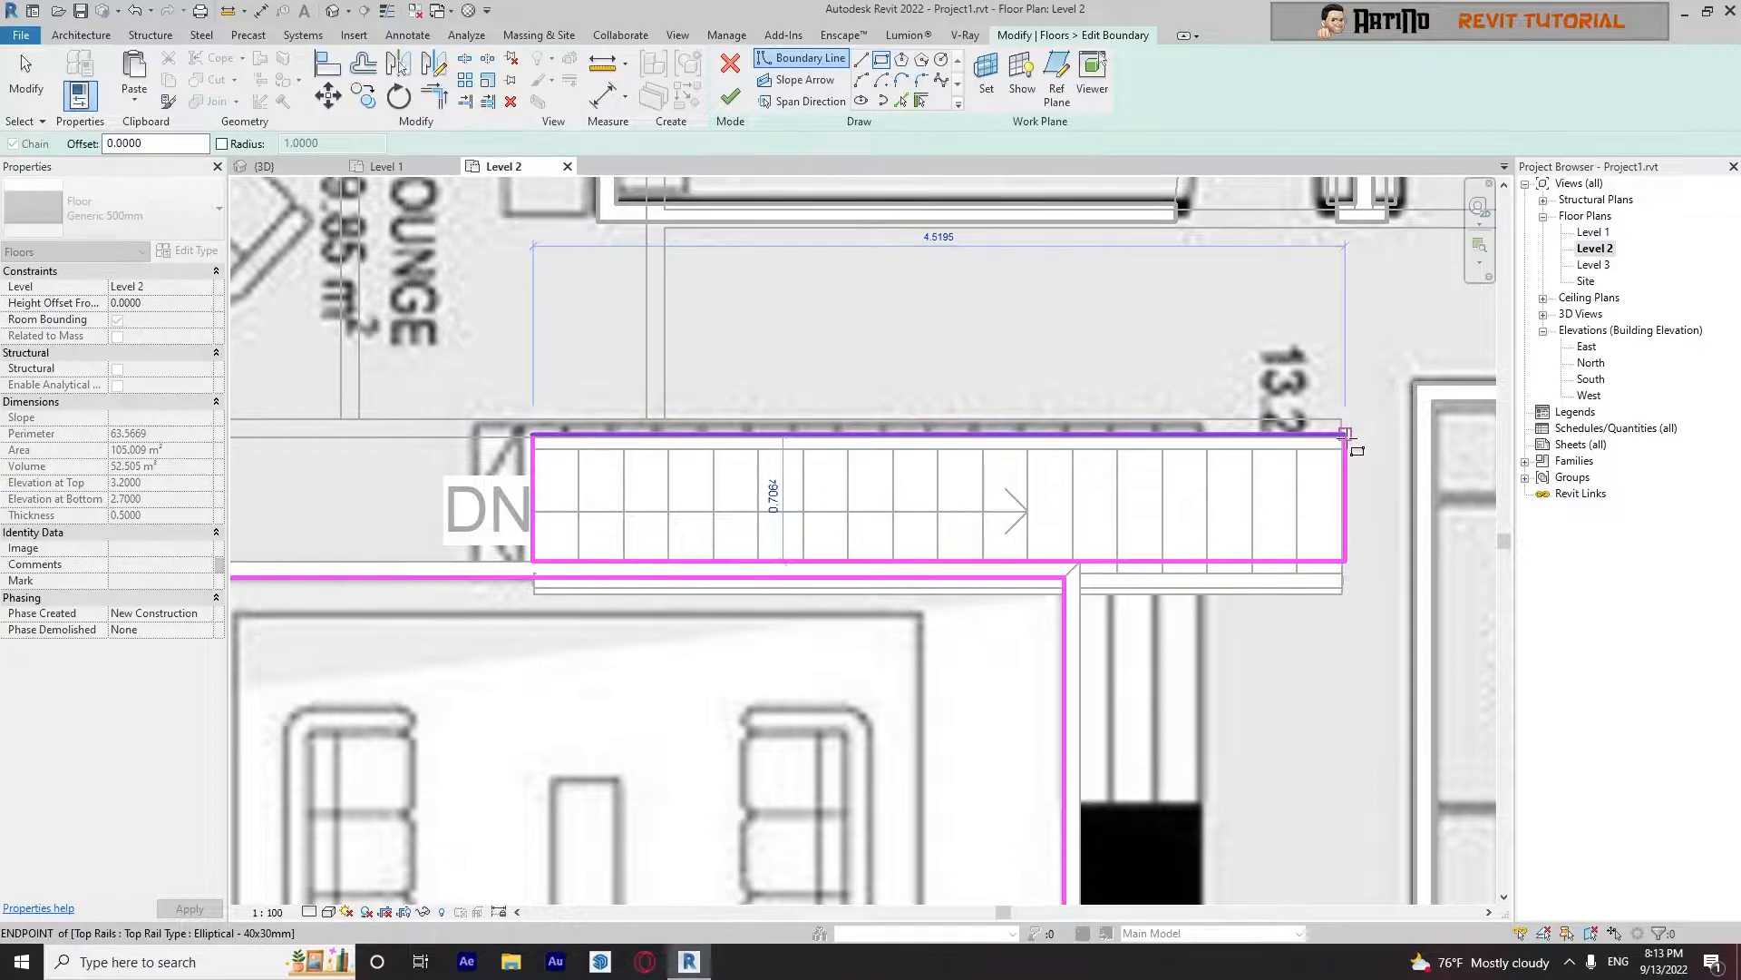
{"action": "left_click", "coordinate": [1345, 435]}
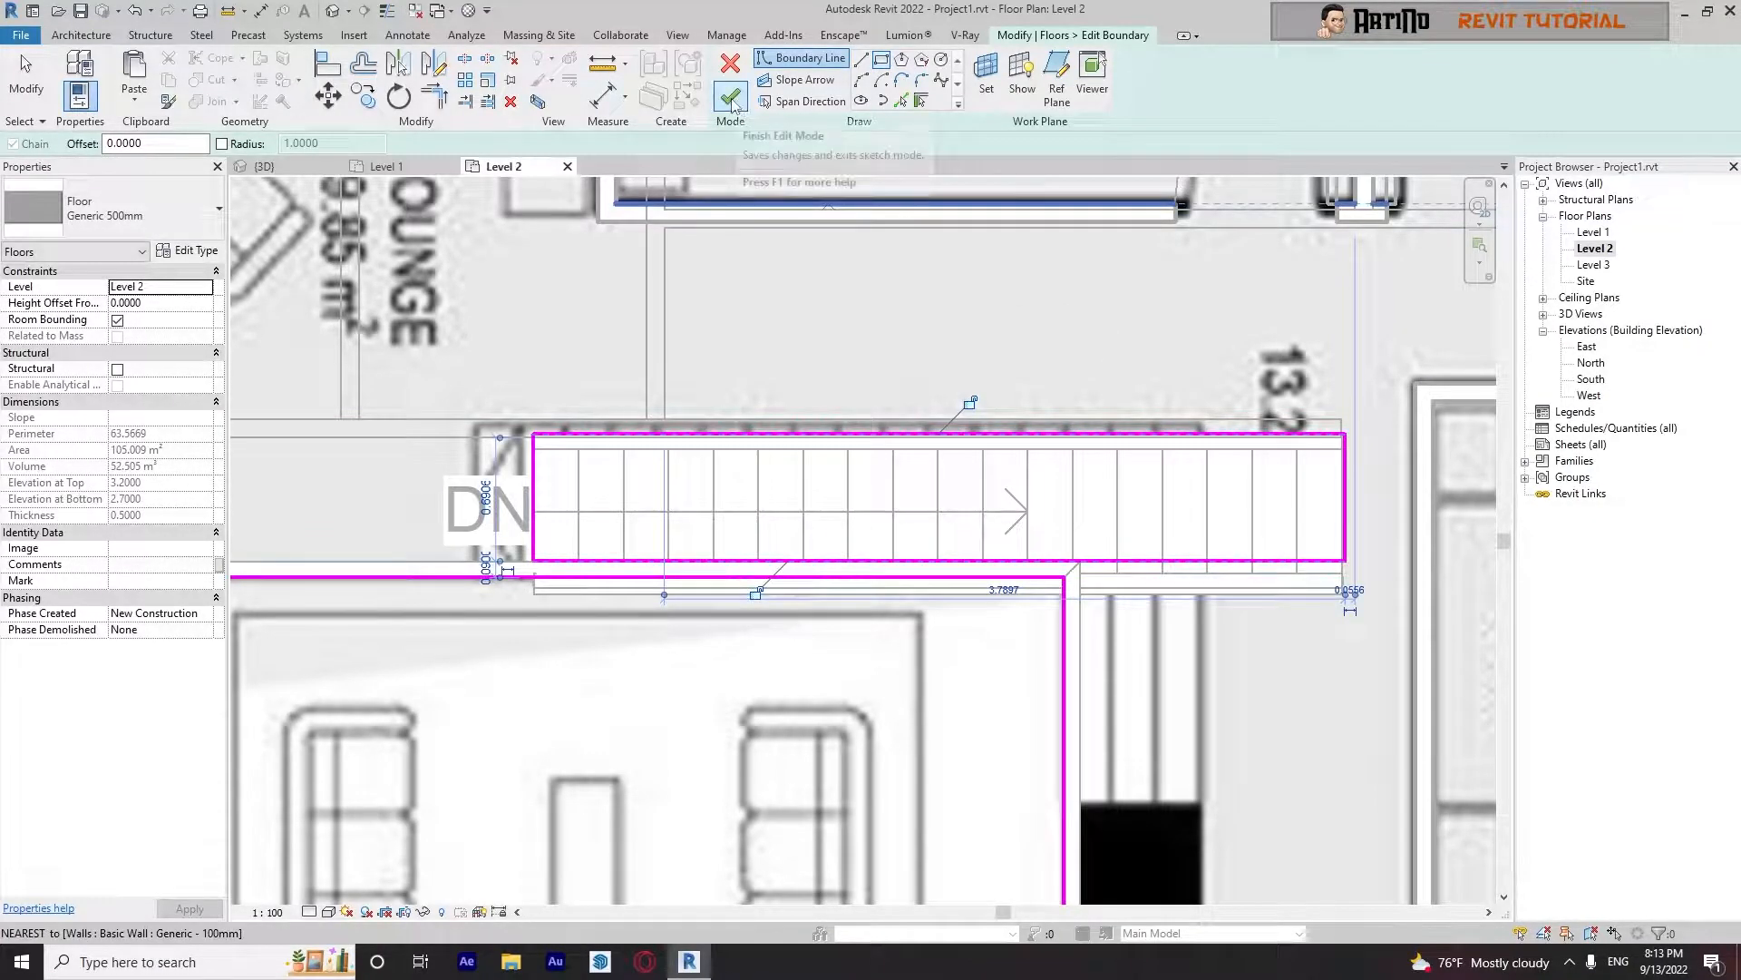
{"action": "scroll", "coordinate": [567, 455], "scroll_direction": "up", "scroll_amount": 12}
{"action": "scroll", "coordinate": [567, 455], "scroll_direction": "up", "scroll_amount": 2}
{"action": "key", "text": "Escape"}
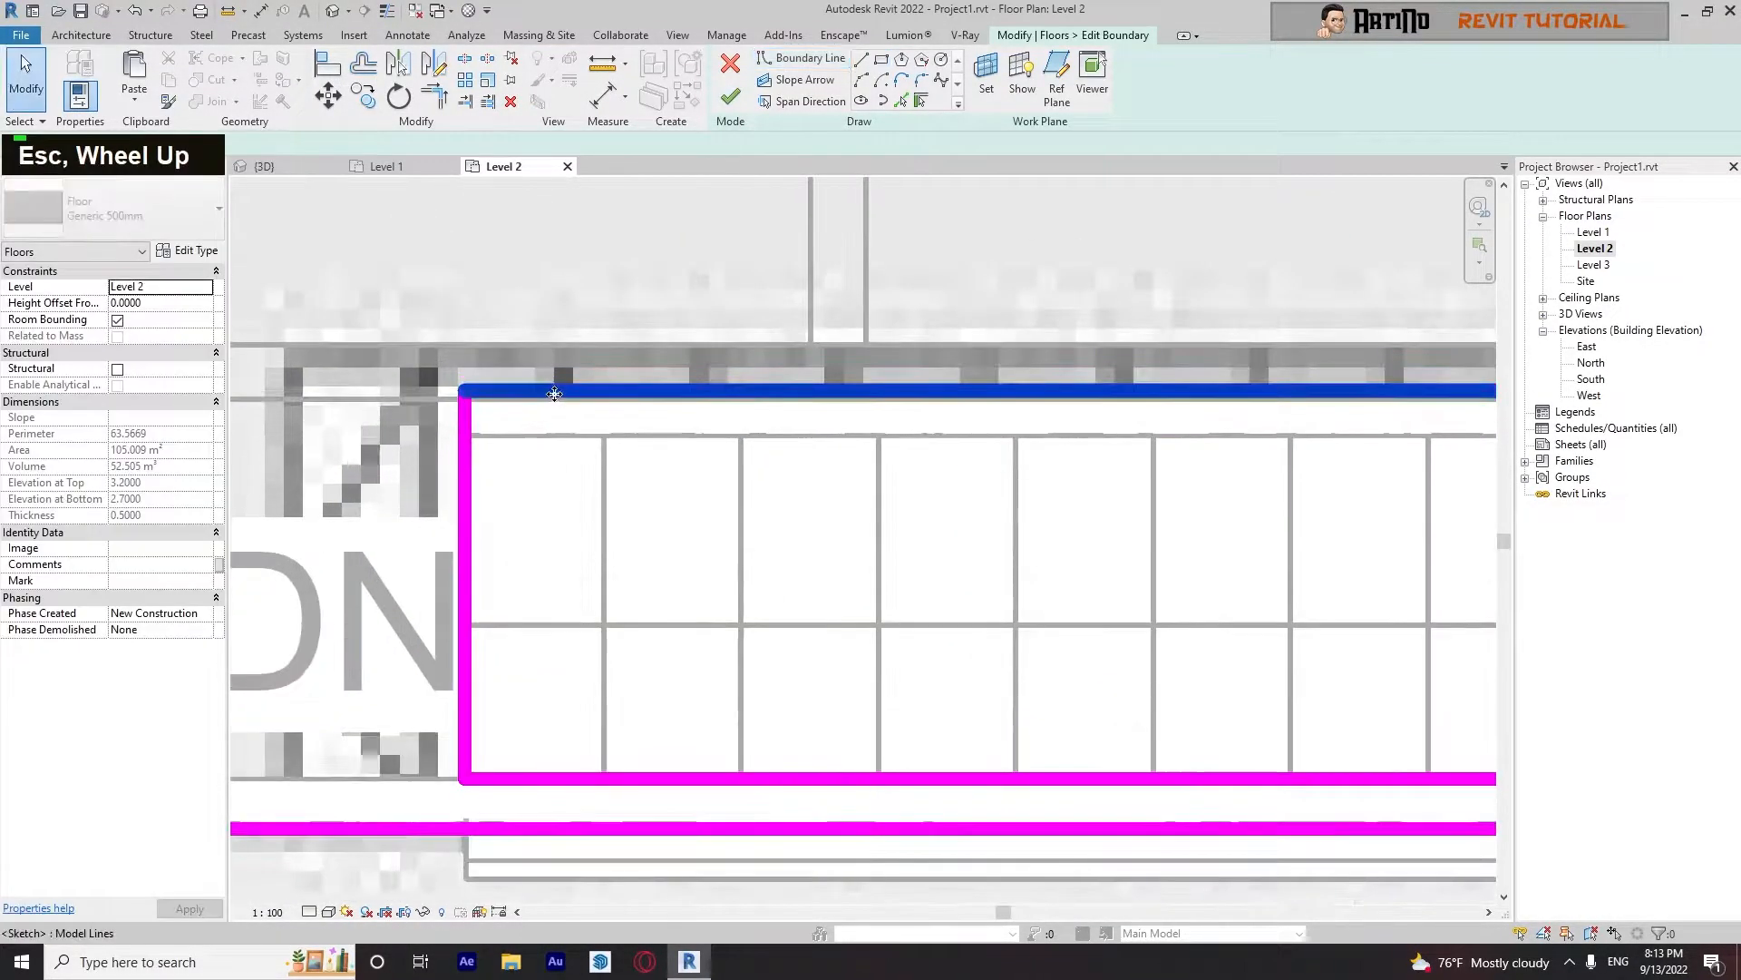
{"action": "double_click", "coordinate": [557, 410]}
{"action": "scroll", "coordinate": [567, 276], "scroll_direction": "down", "scroll_amount": 8}
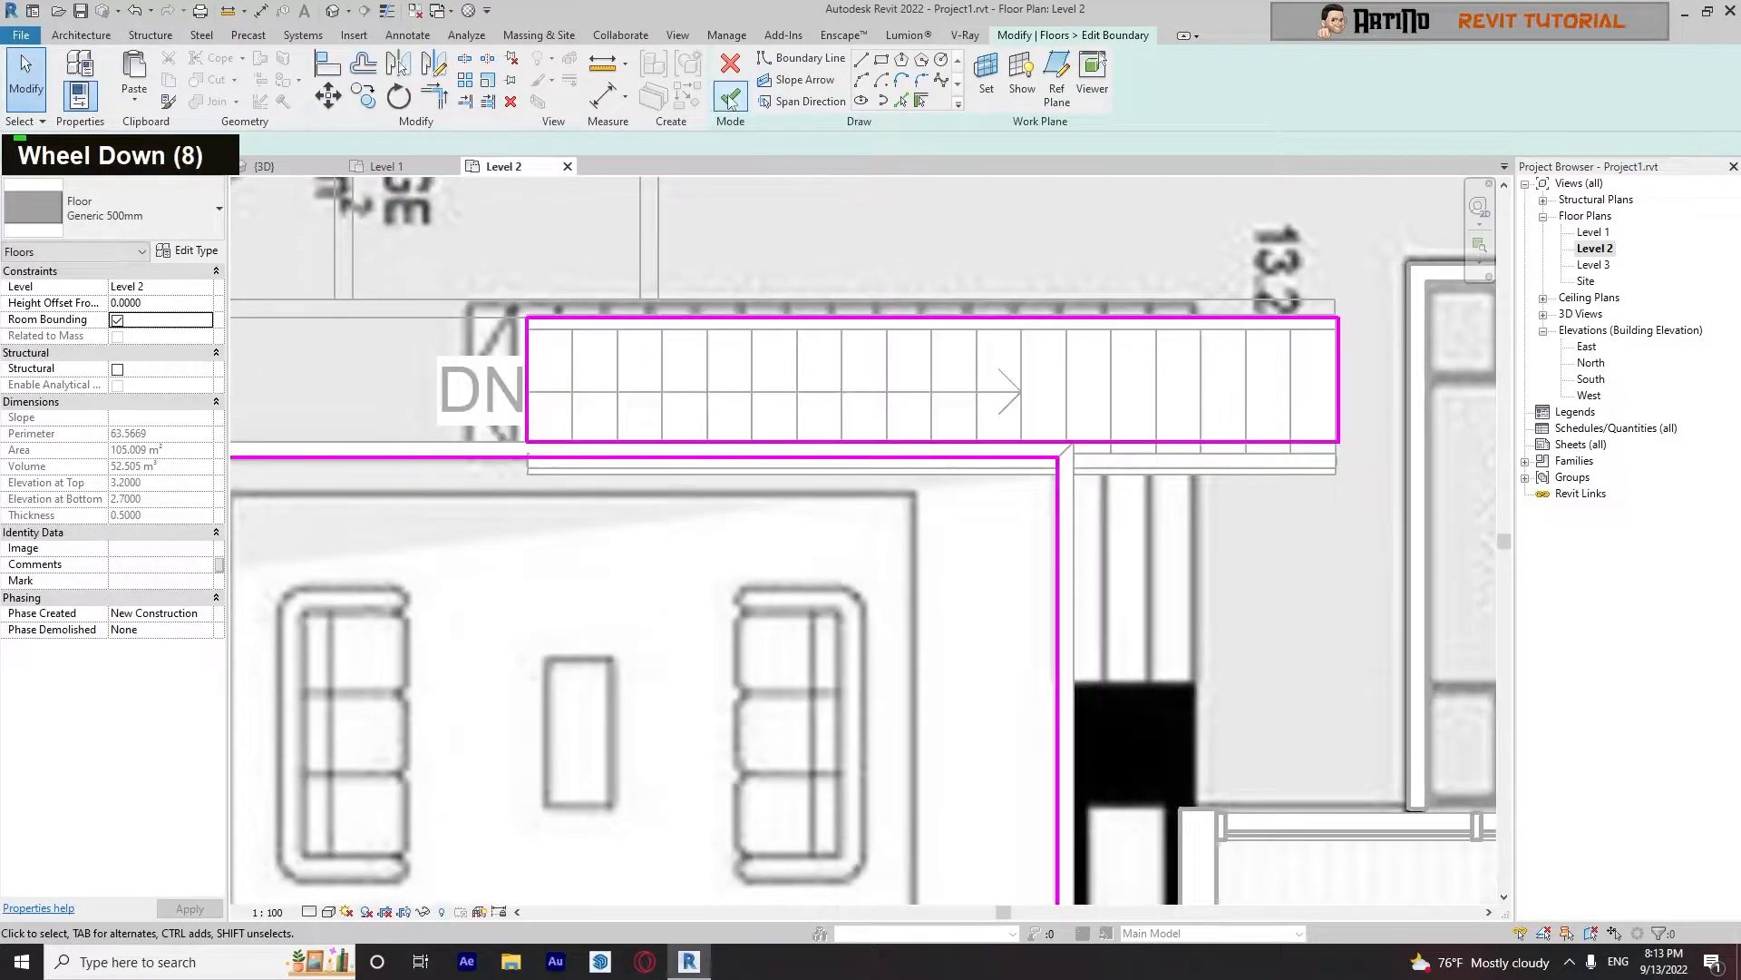
Set the Level 2 plan's visual style to Hidden Line and finish the floor boundary without attaching the walls
{"action": "left_click", "coordinate": [328, 912]}
{"action": "left_click", "coordinate": [381, 838]}
{"action": "scroll", "coordinate": [504, 589], "scroll_direction": "down", "scroll_amount": 6}
{"action": "middle_click_drag", "start_coordinate": [505, 592], "coordinate": [583, 667]}
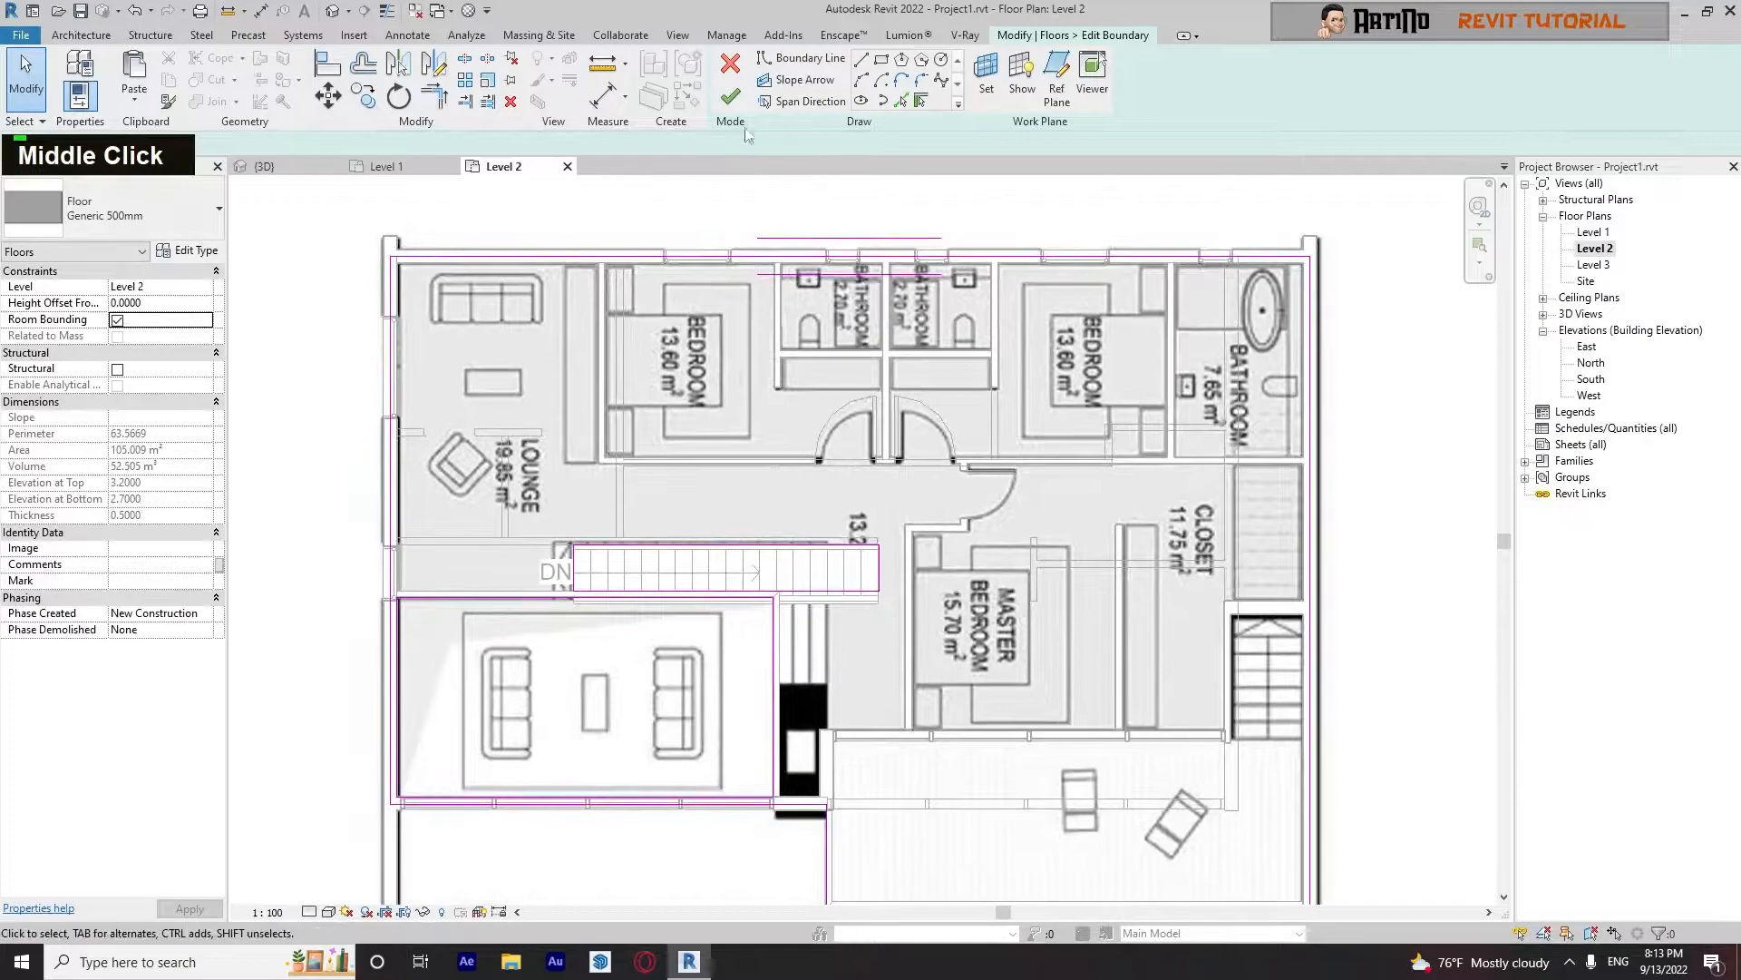
{"action": "left_click", "coordinate": [732, 96]}
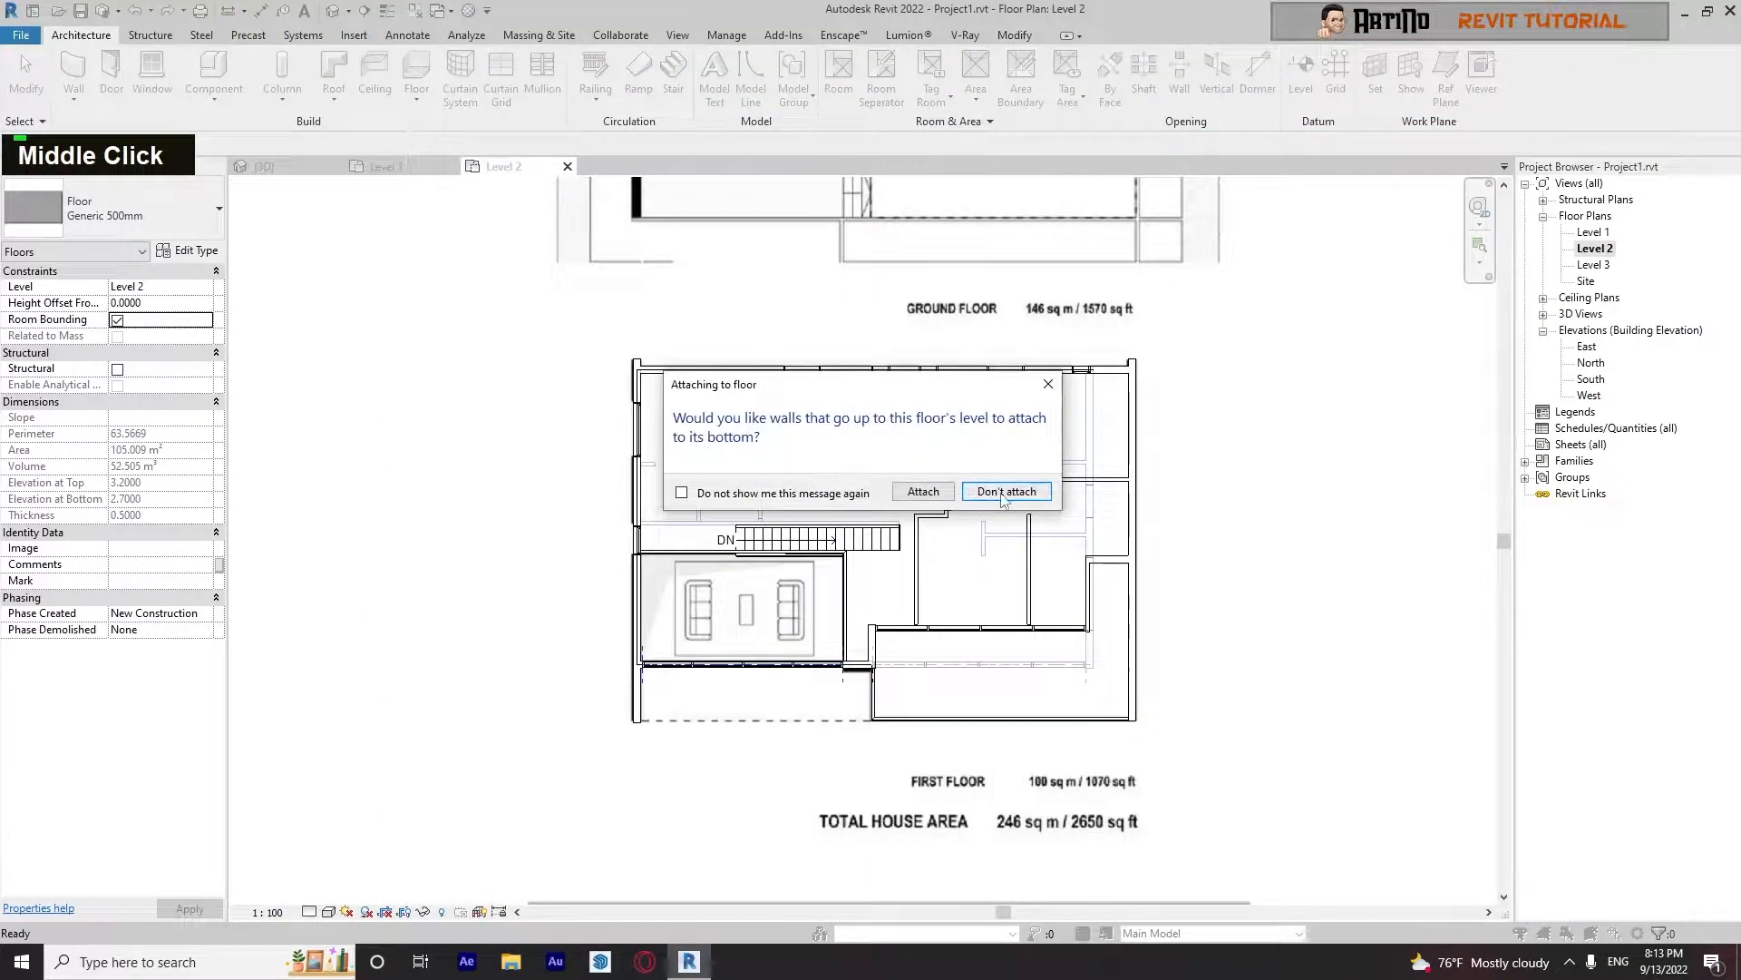
{"action": "left_click", "coordinate": [1004, 491]}
{"action": "scroll", "coordinate": [672, 501], "scroll_direction": "up", "scroll_amount": 3}
{"action": "left_click", "coordinate": [672, 501]}
{"action": "scroll", "coordinate": [776, 601], "scroll_direction": "up", "scroll_amount": 4}
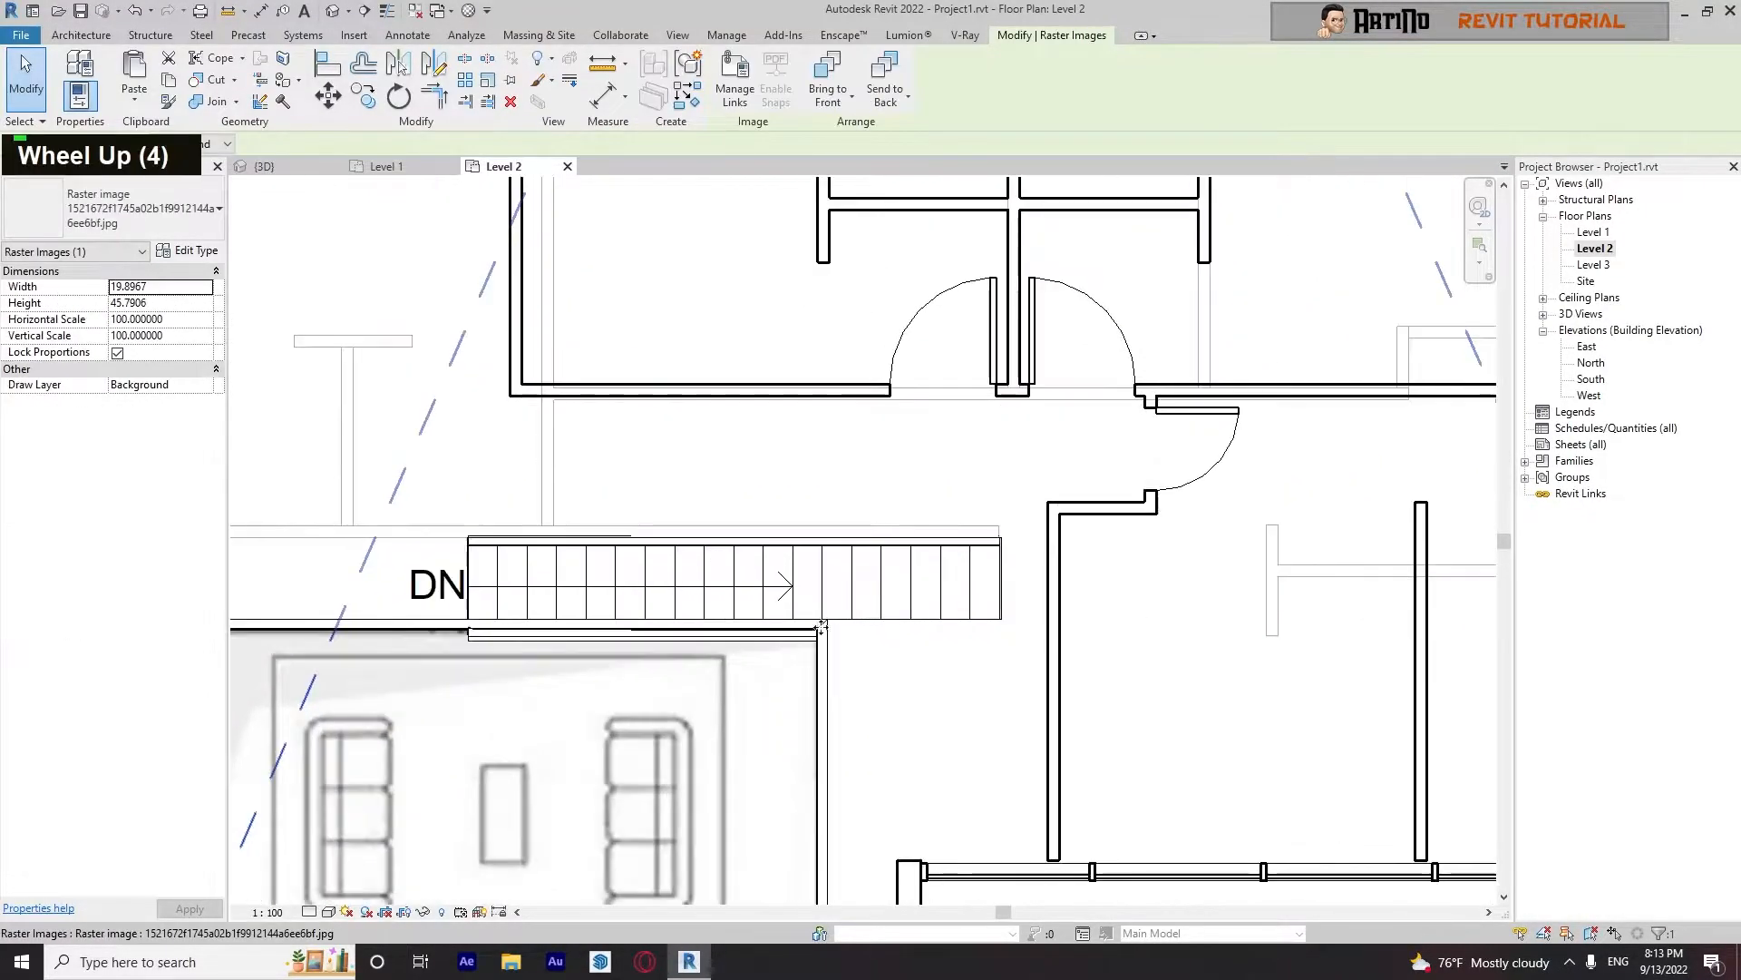
{"action": "scroll", "coordinate": [943, 689], "scroll_direction": "down", "scroll_amount": 2}
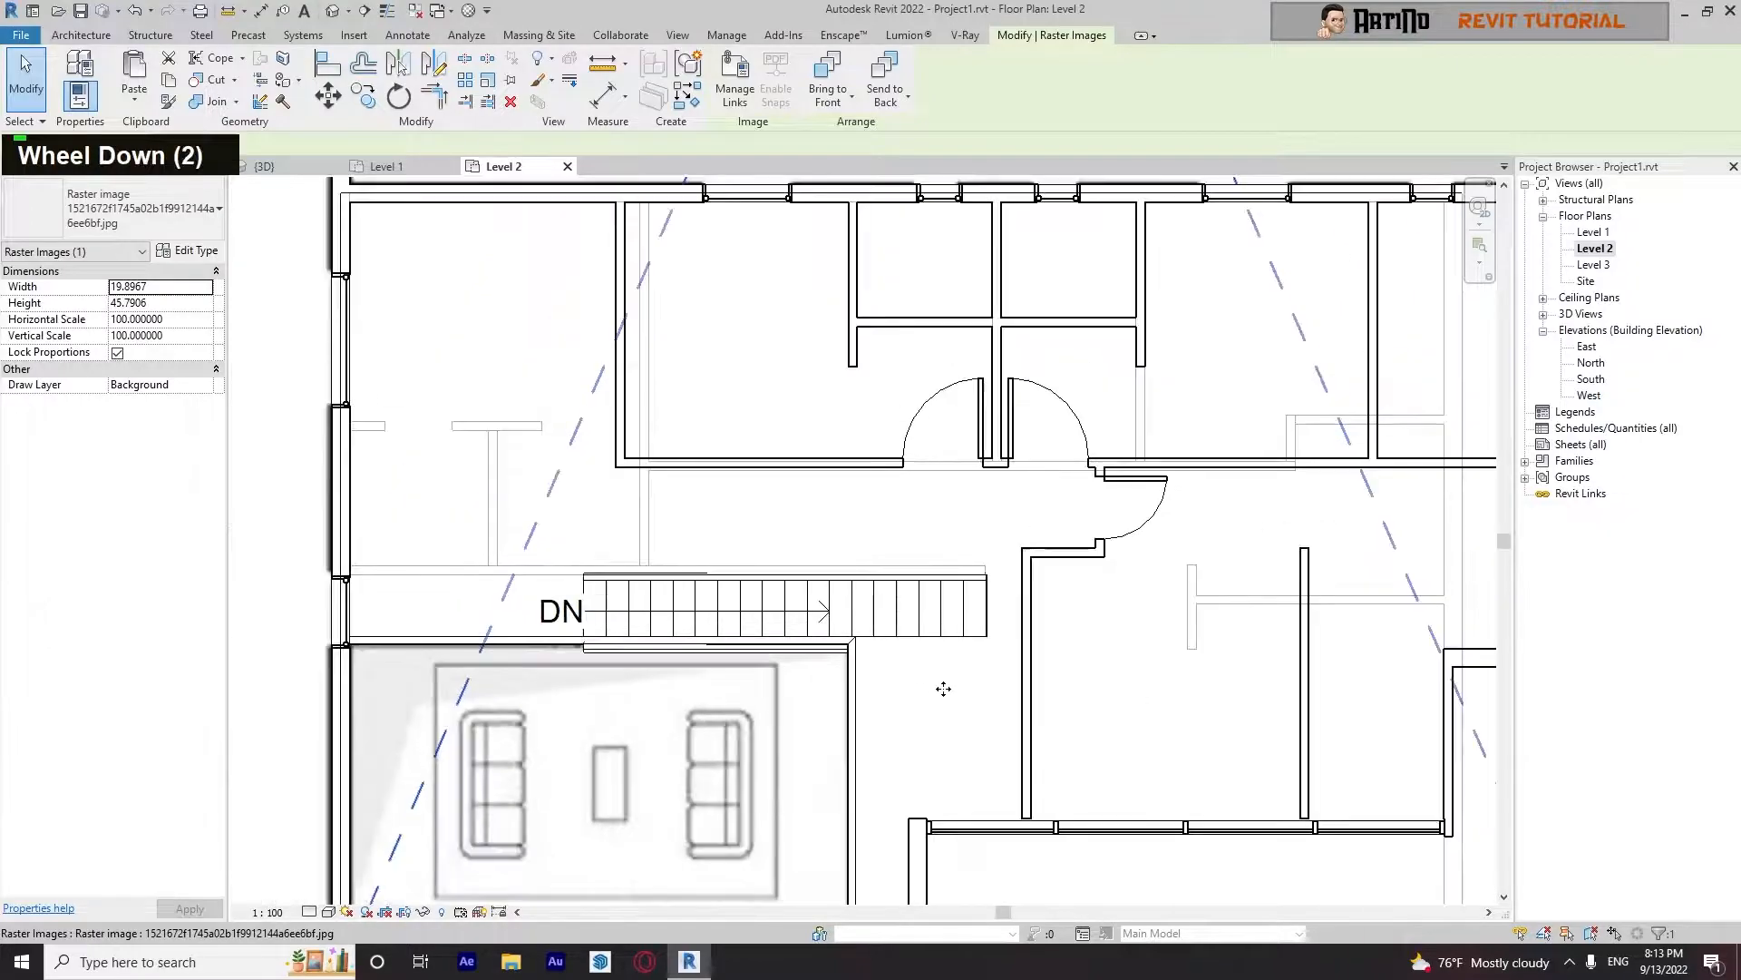
{"action": "scroll", "coordinate": [270, 543], "scroll_direction": "down", "scroll_amount": 11}
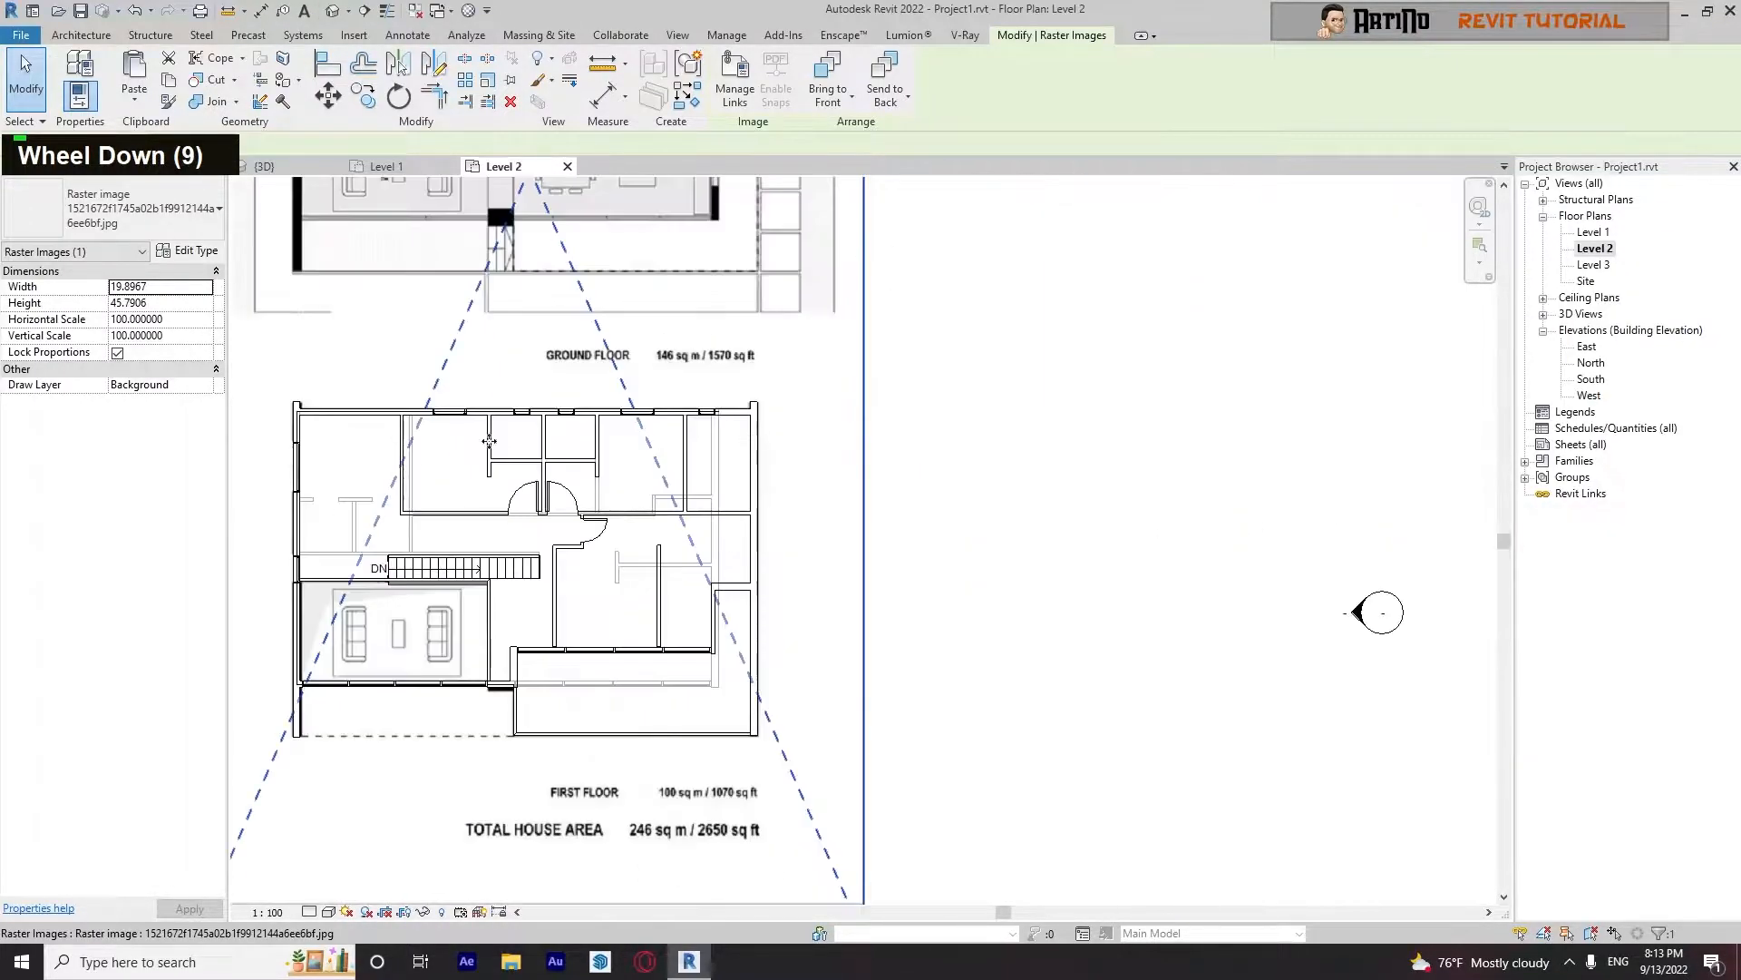
{"action": "left_click", "coordinate": [988, 389]}
Edit the stair in the Level 2 plan and pull the run's living-room edge in to a width of about 0.69 m
{"action": "scroll", "coordinate": [556, 595], "scroll_direction": "up", "scroll_amount": 12}
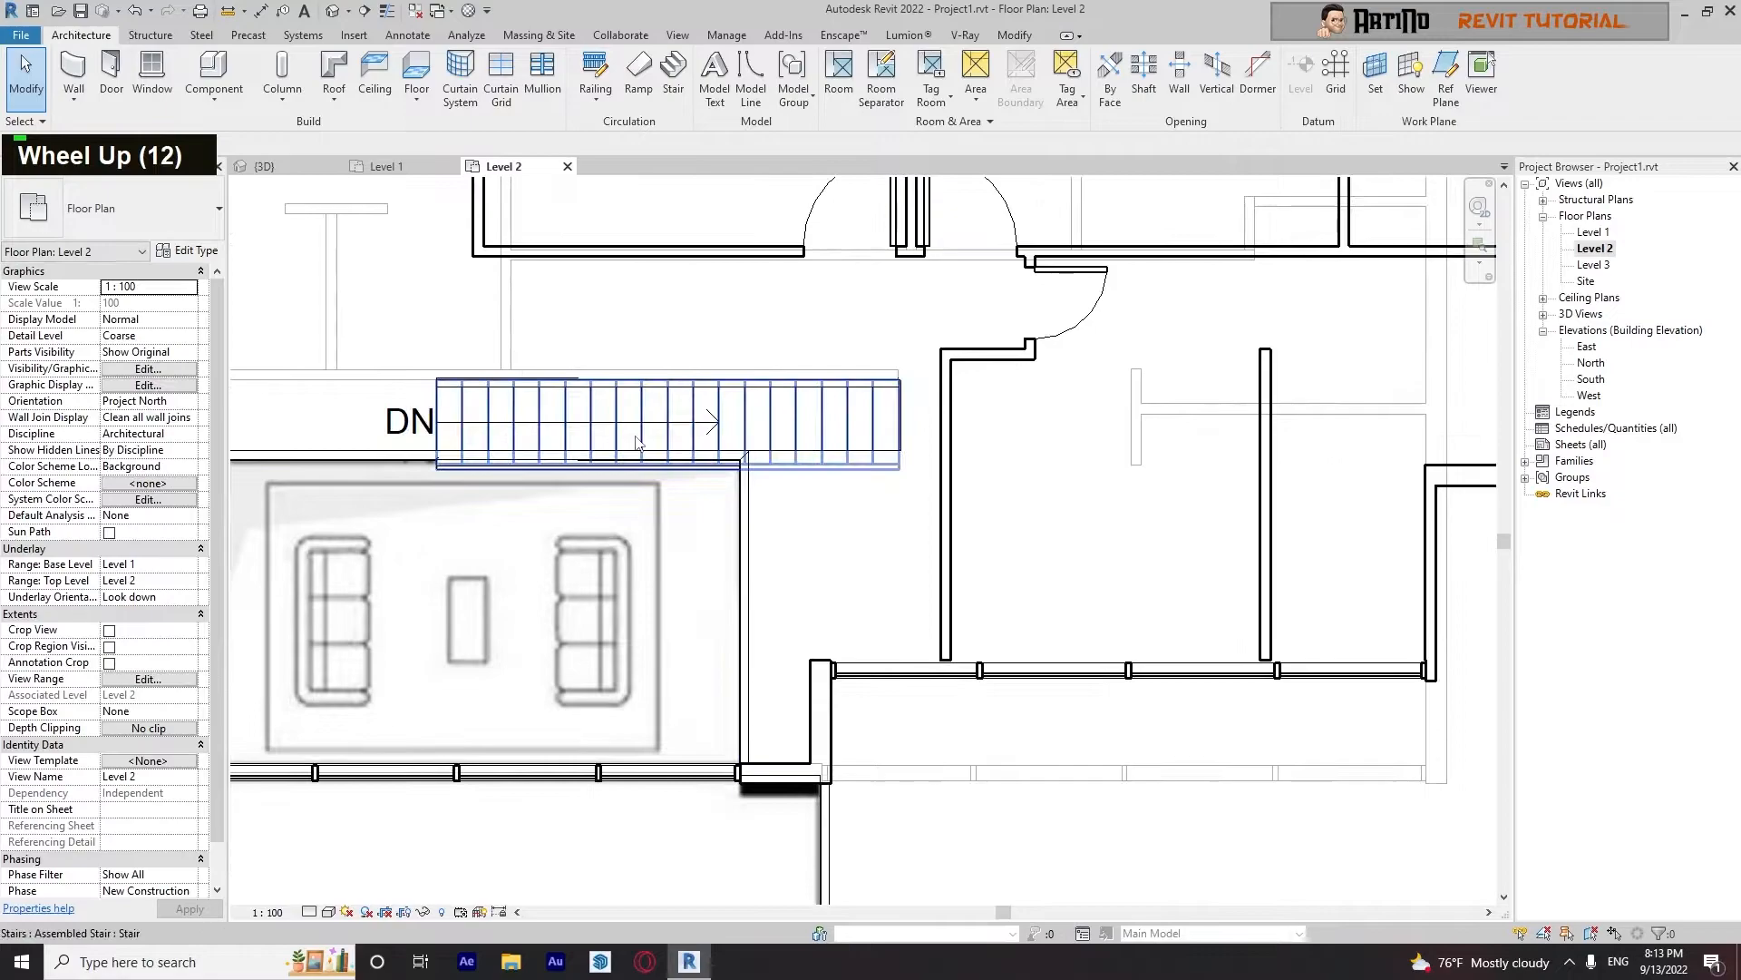
{"action": "left_click", "coordinate": [635, 443]}
{"action": "scroll", "coordinate": [698, 476], "scroll_direction": "up", "scroll_amount": 5}
{"action": "scroll", "coordinate": [708, 482], "scroll_direction": "down", "scroll_amount": 3}
{"action": "middle_click_drag", "start_coordinate": [707, 481], "coordinate": [745, 512]}
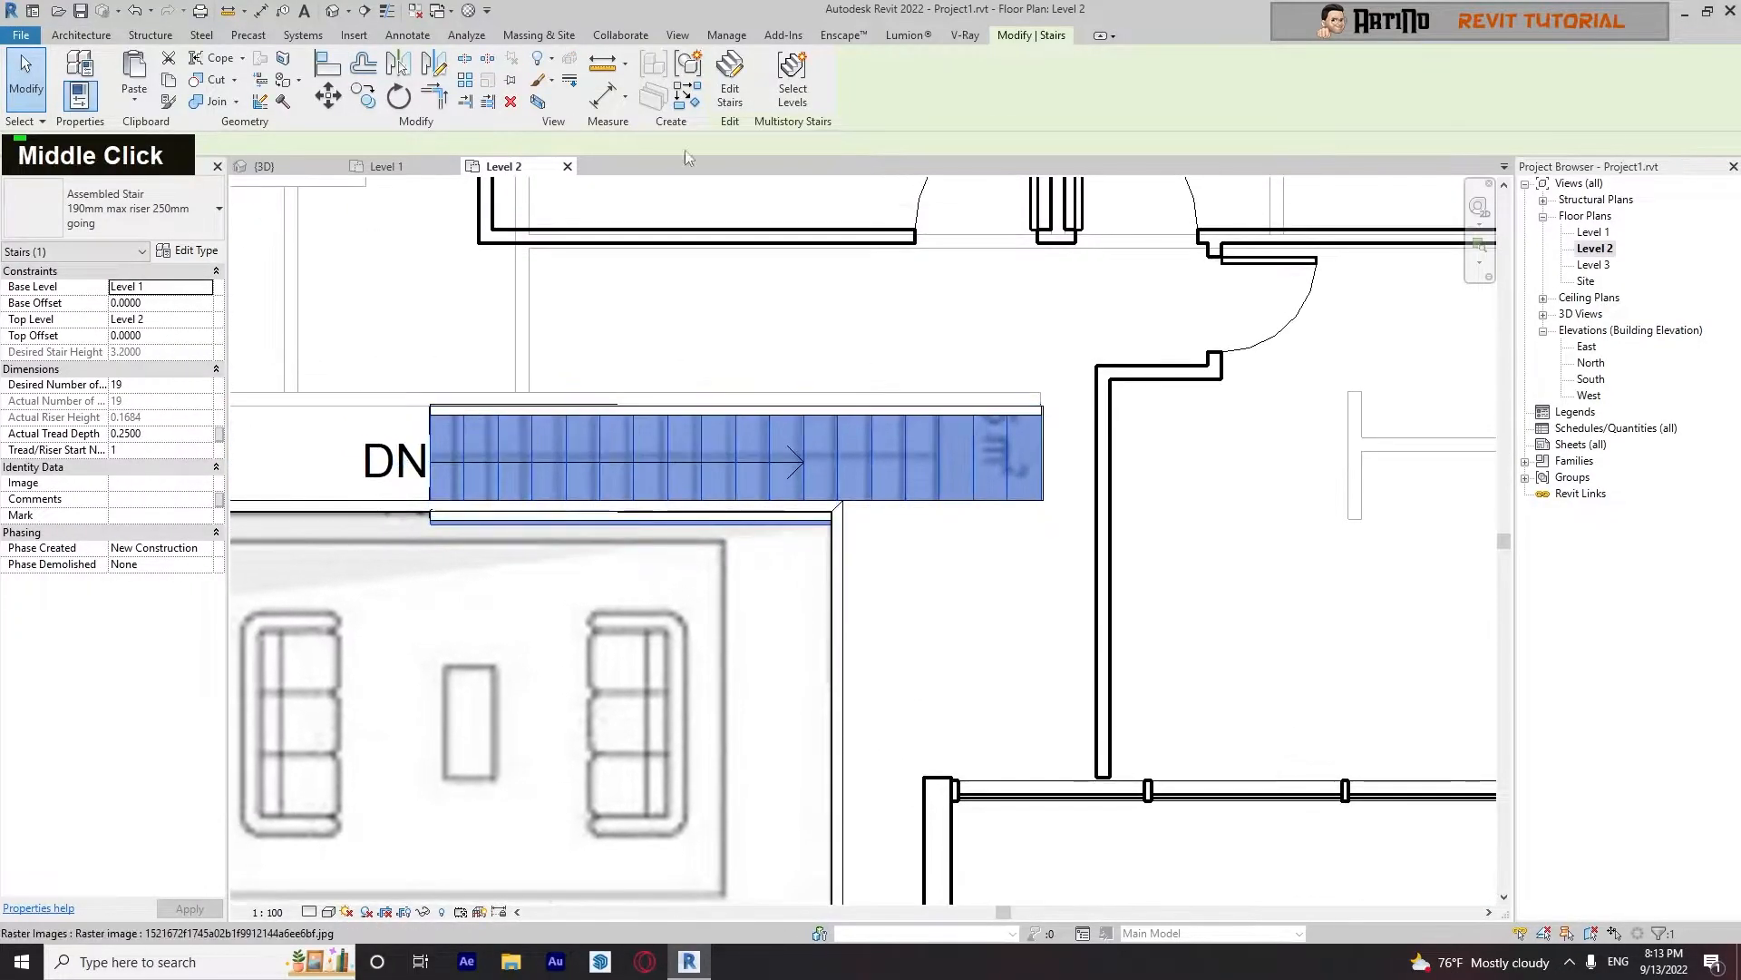
{"action": "left_click", "coordinate": [730, 80]}
{"action": "left_click", "coordinate": [689, 467]}
{"action": "scroll", "coordinate": [687, 560], "scroll_direction": "up", "scroll_amount": 4}
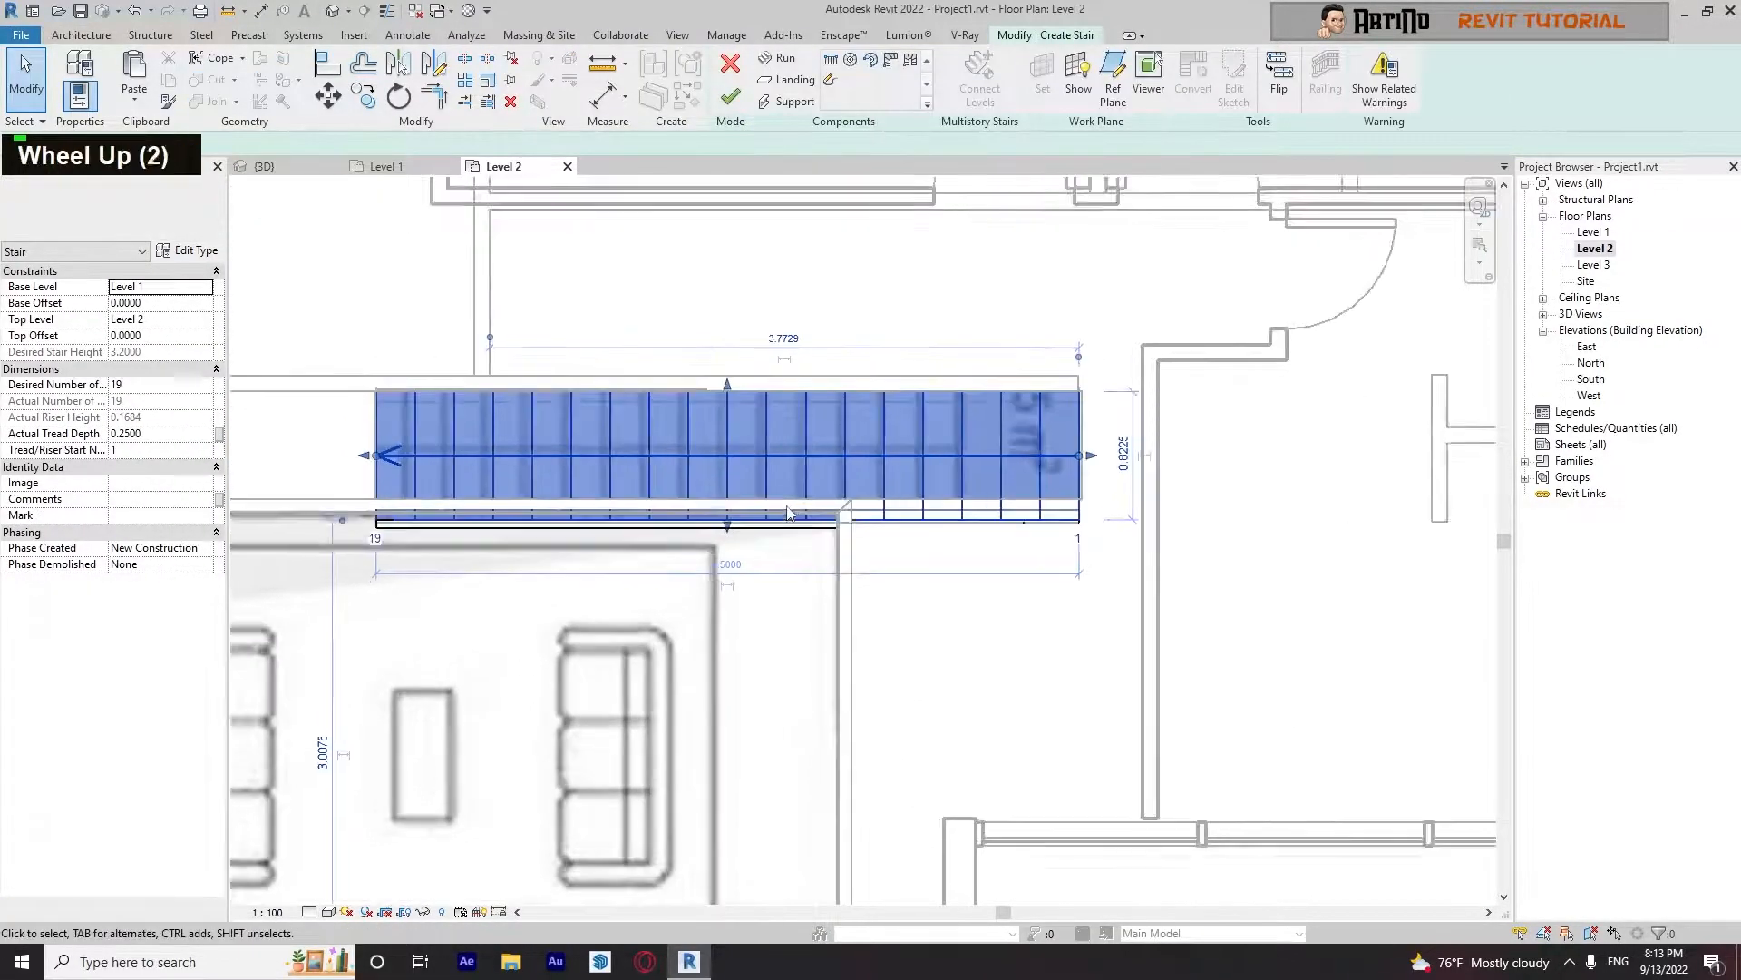
{"action": "left_click_drag", "start_coordinate": [697, 537], "coordinate": [697, 499]}
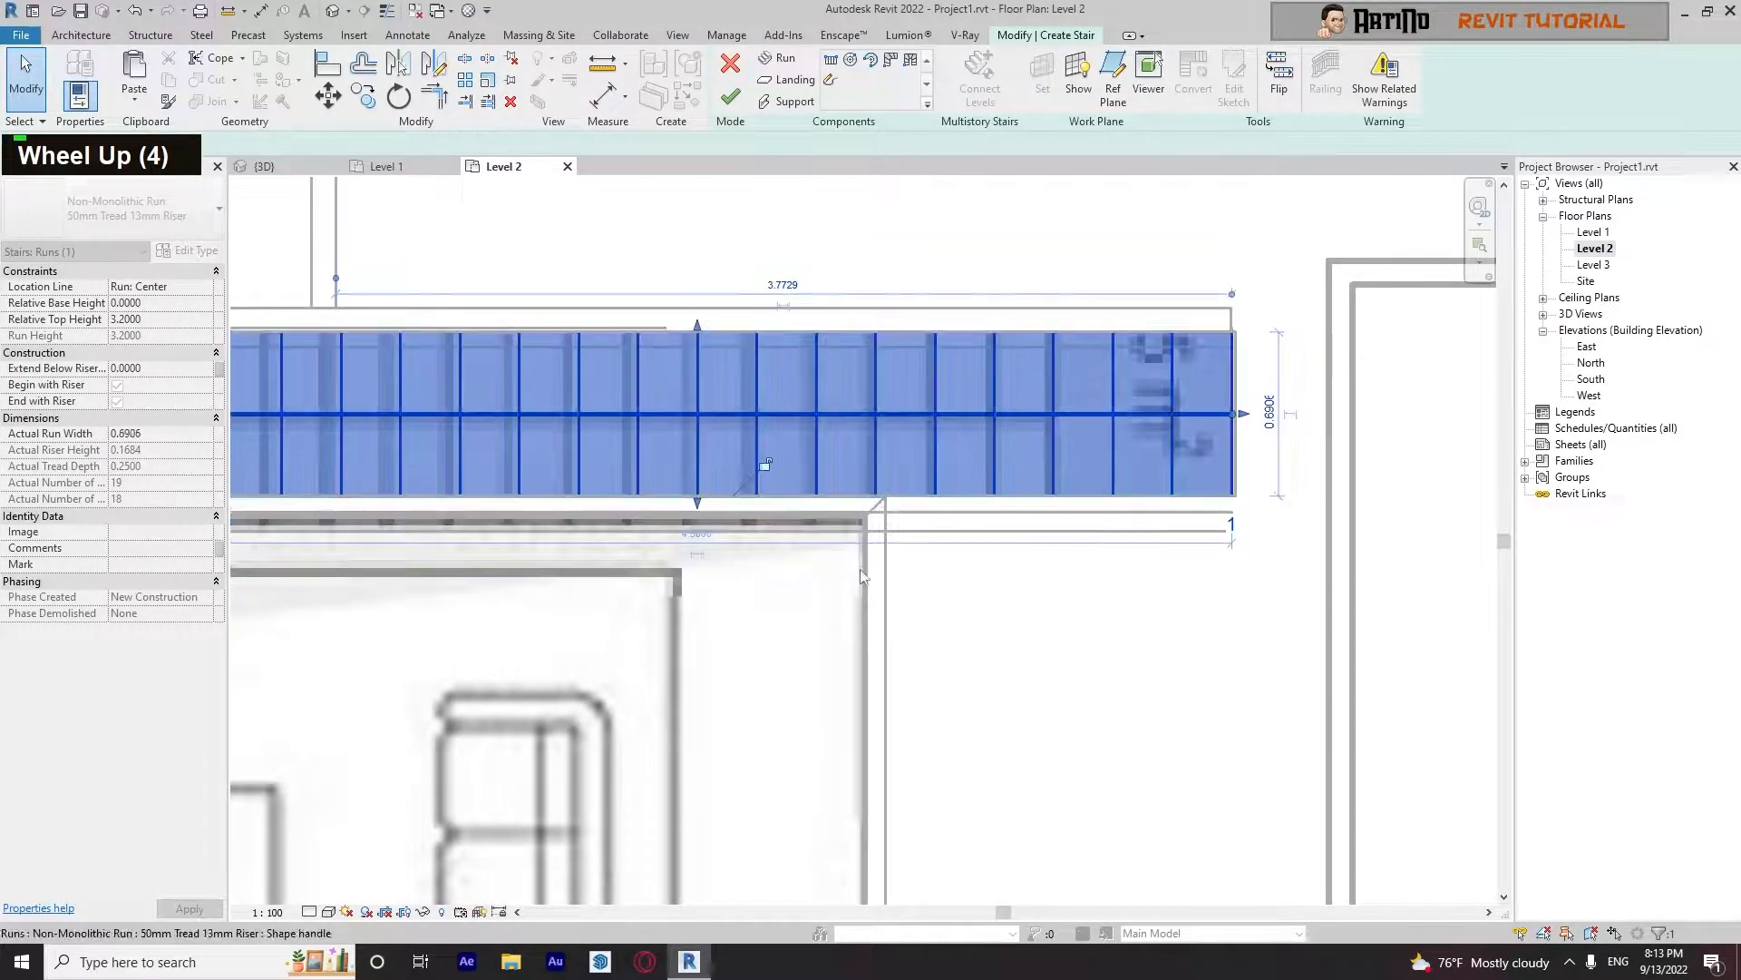
{"action": "left_click", "coordinate": [945, 655]}
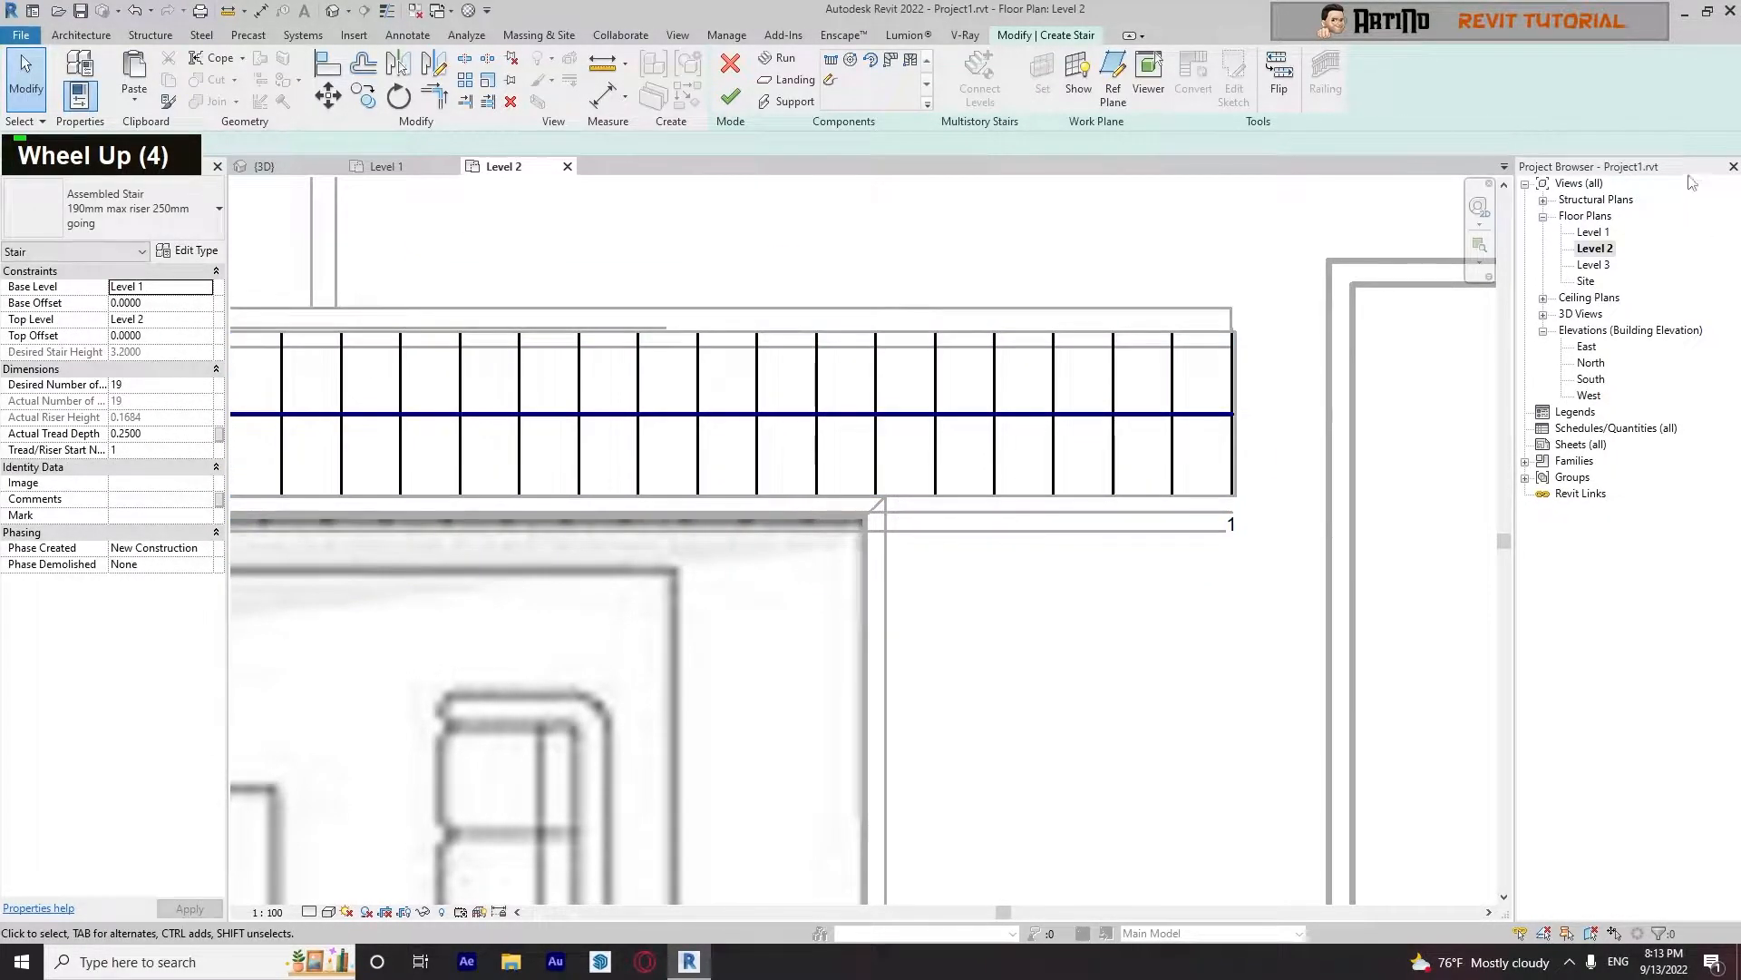
Open the Level 1 floor plan and move the run's living-room edge slightly outward
{"action": "double_click", "coordinate": [1594, 233]}
{"action": "scroll", "coordinate": [869, 652], "scroll_direction": "up", "scroll_amount": 7}
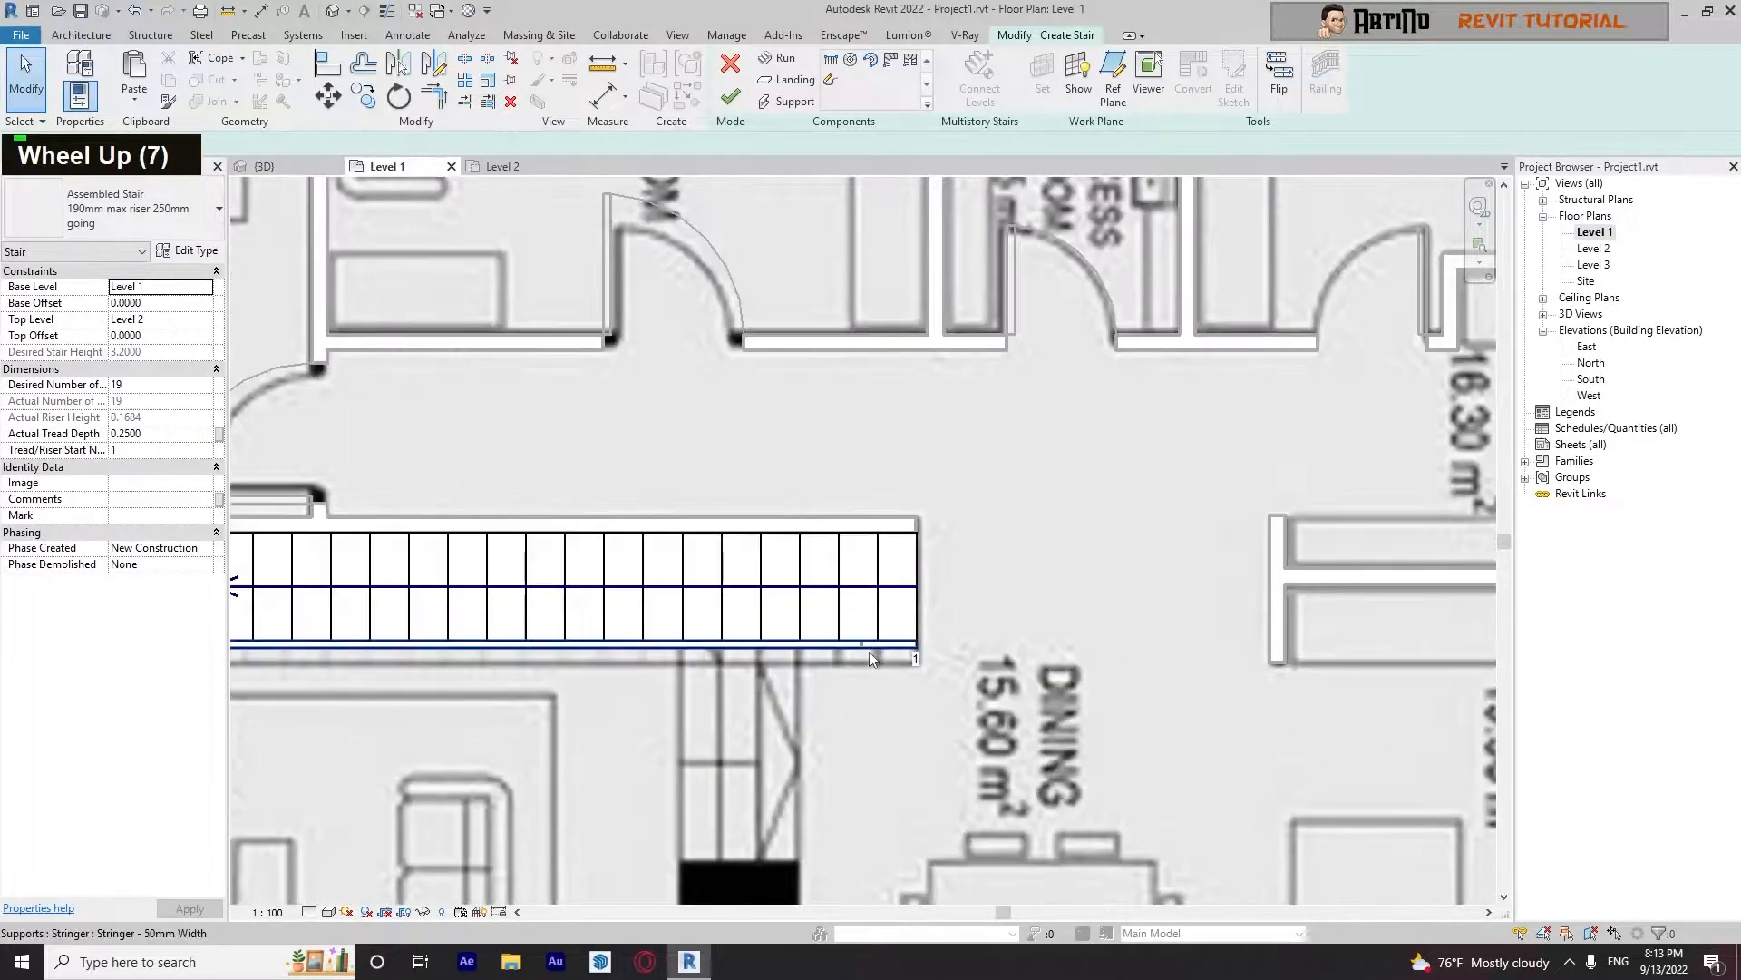
{"action": "left_click", "coordinate": [816, 626]}
{"action": "scroll", "coordinate": [720, 688], "scroll_direction": "up", "scroll_amount": 3}
{"action": "left_click_drag", "start_coordinate": [487, 622], "coordinate": [489, 635]}
{"action": "left_click", "coordinate": [573, 715]}
{"action": "scroll", "coordinate": [573, 716], "scroll_direction": "down", "scroll_amount": 8}
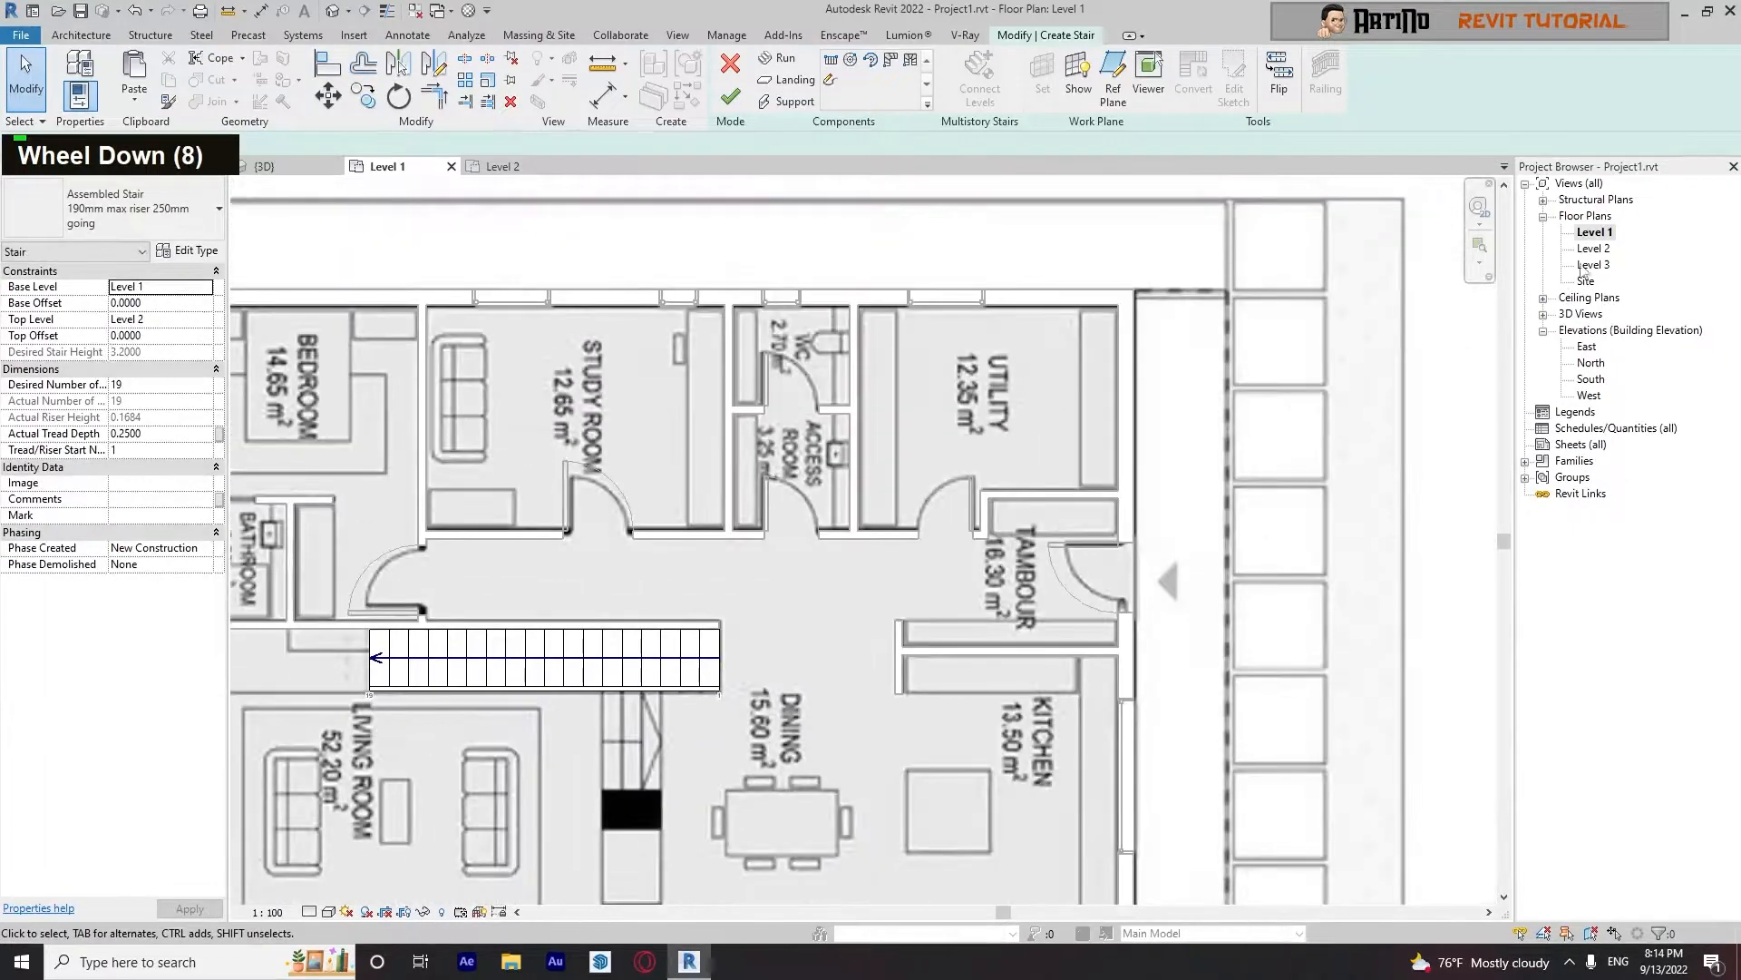
Finish the stair edit from the Level 2 floor plan and open the 3D view
{"action": "double_click", "coordinate": [1594, 249]}
{"action": "scroll", "coordinate": [937, 608], "scroll_direction": "down", "scroll_amount": 6}
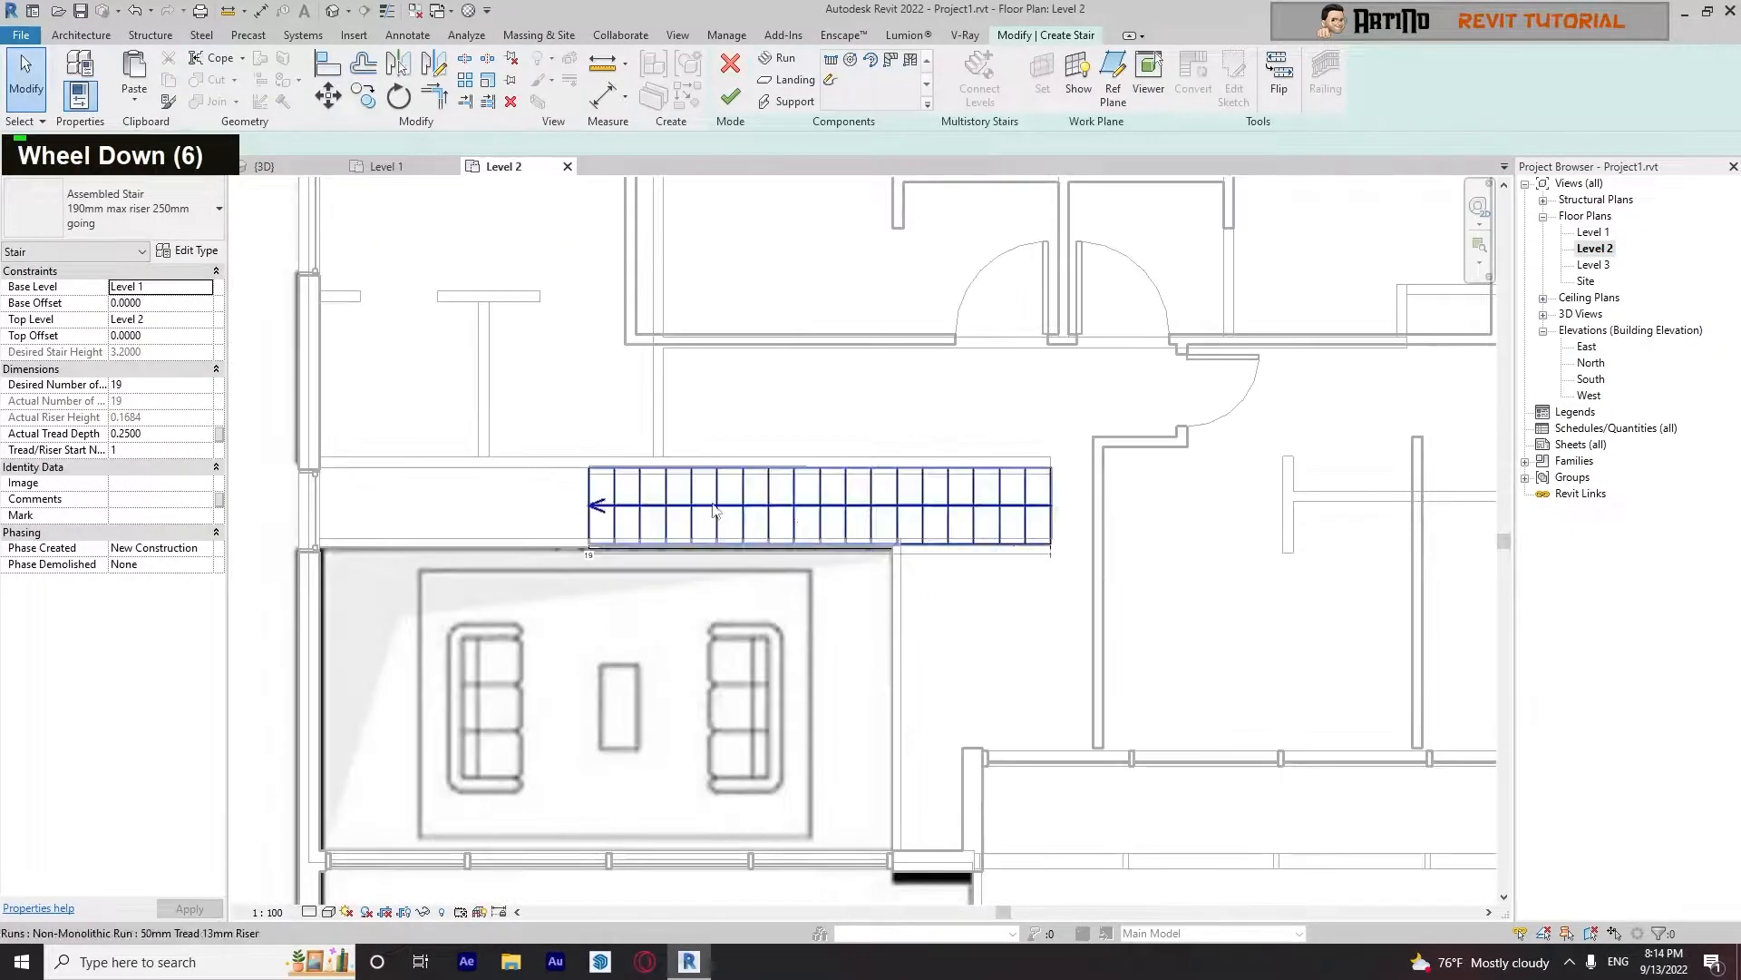
{"action": "left_click", "coordinate": [739, 99]}
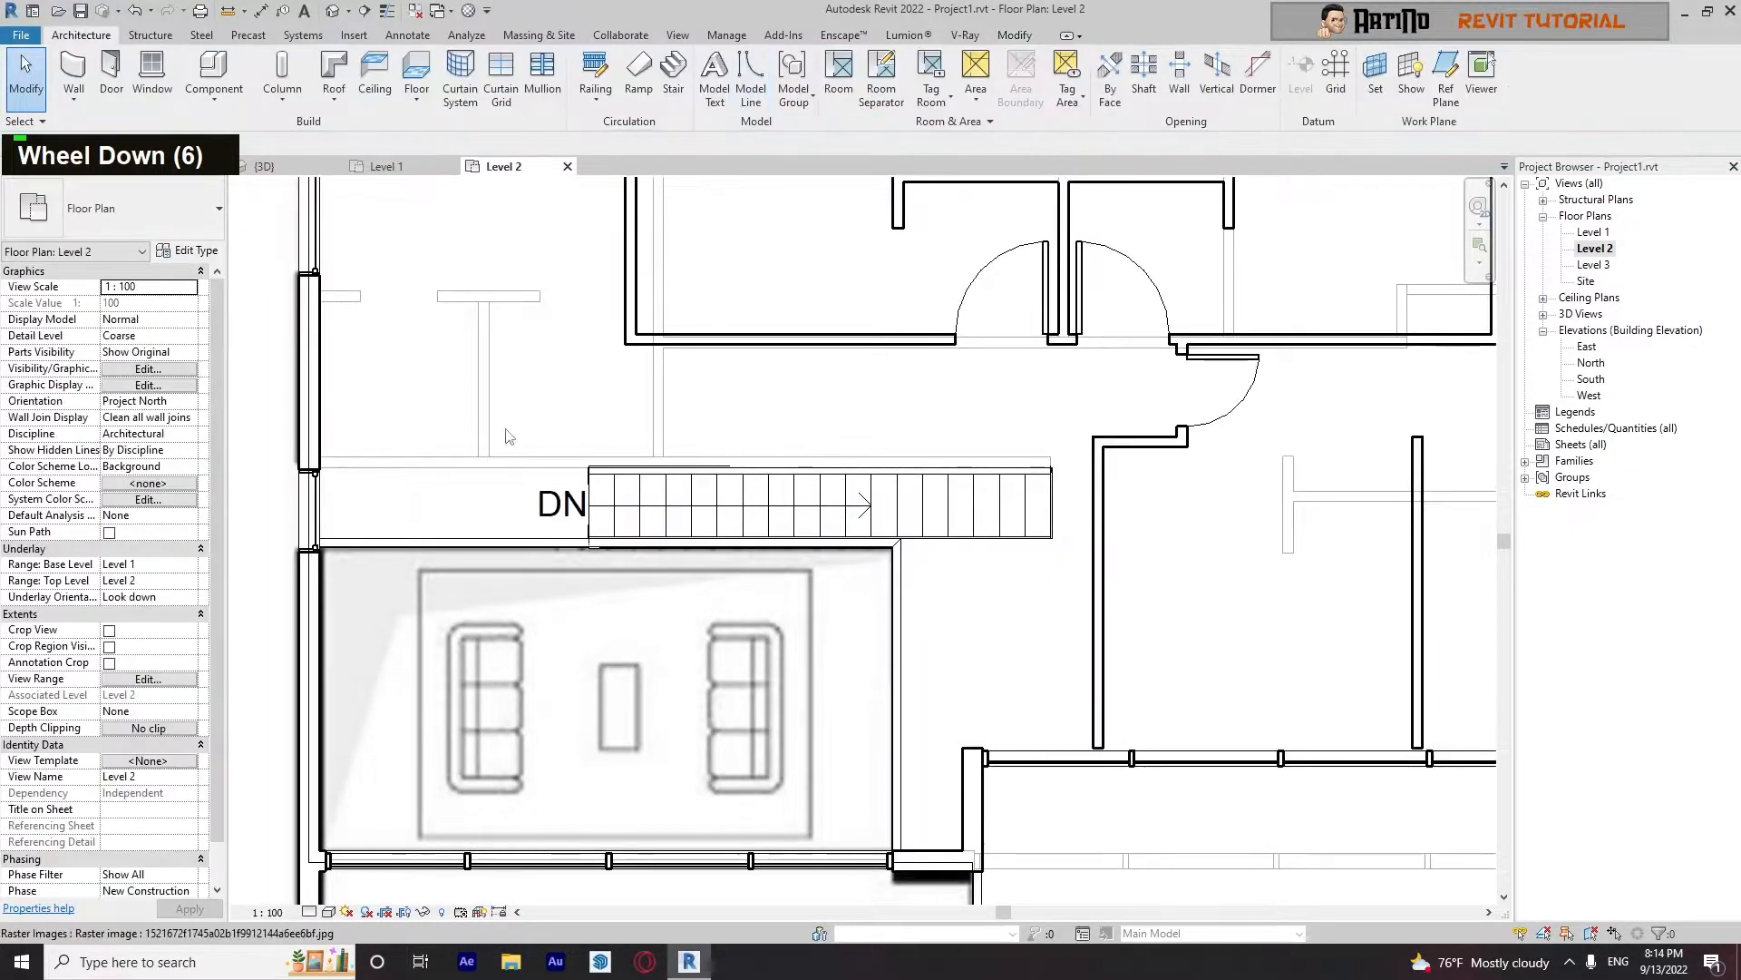
{"action": "scroll", "coordinate": [632, 583], "scroll_direction": "down", "scroll_amount": 4}
{"action": "left_click", "coordinate": [773, 568]}
{"action": "left_click", "coordinate": [333, 10]}
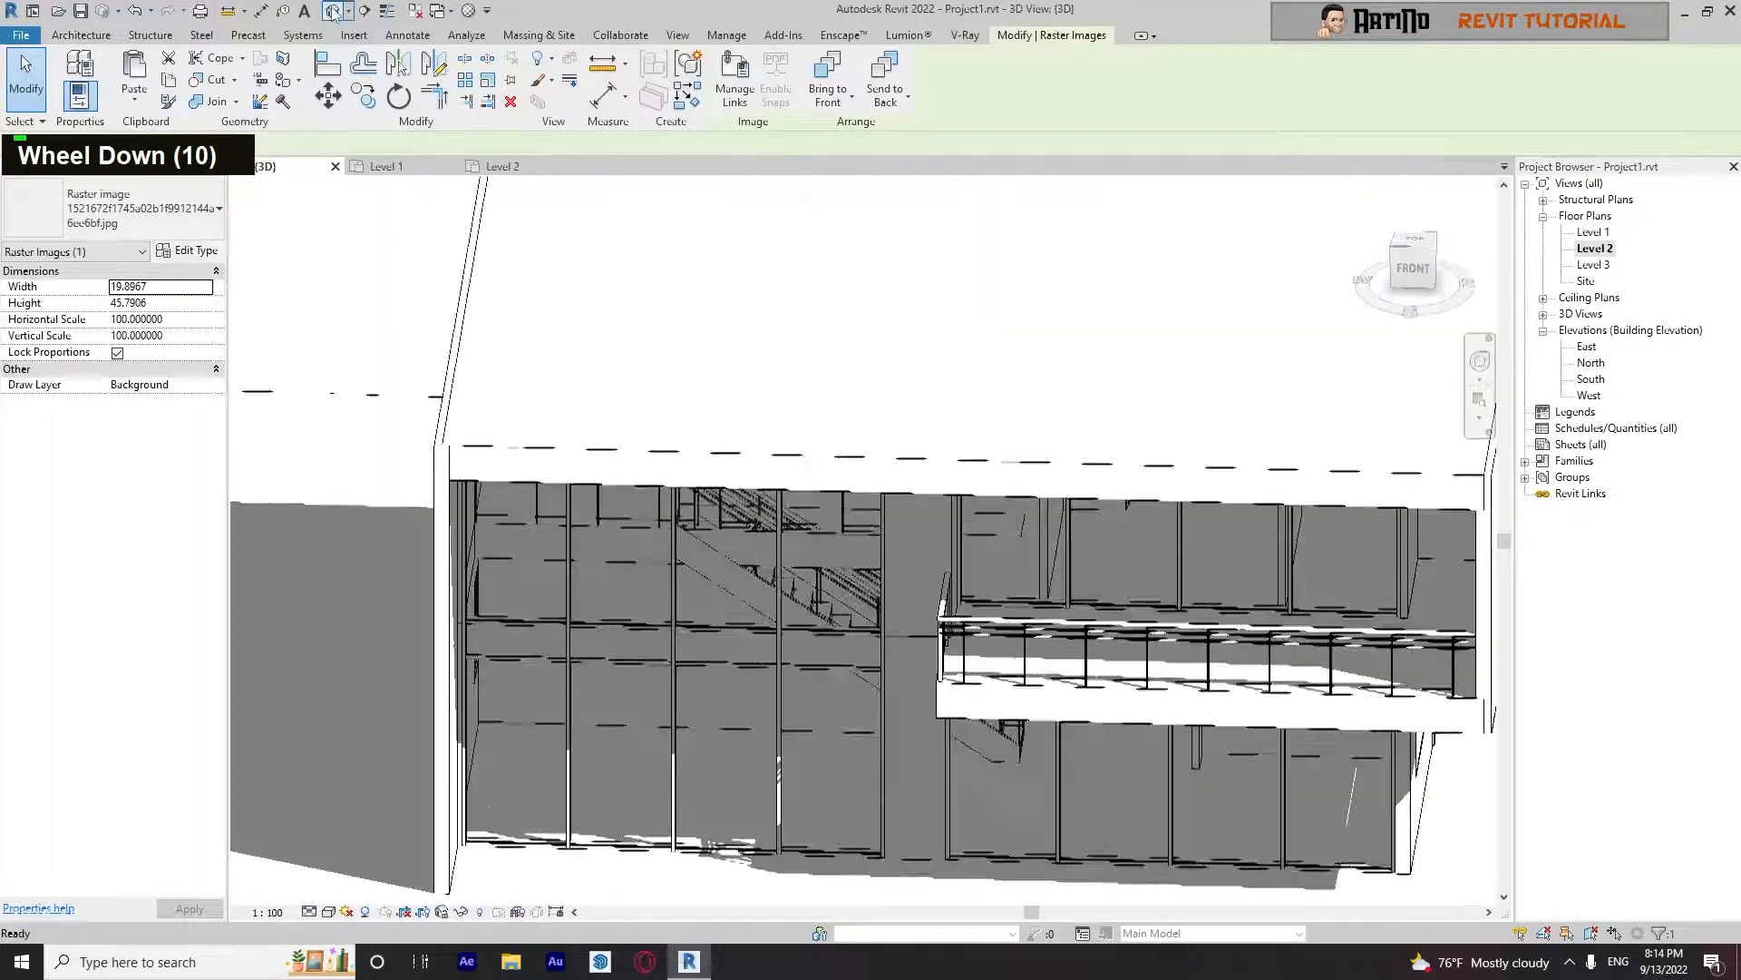
Delete one of the two glass-panel side railings on the stair in the 3D view
{"action": "scroll", "coordinate": [384, 661], "scroll_direction": "down", "scroll_amount": 1}
{"action": "key", "text": "Caps_Lock"}
{"action": "middle_click_drag", "start_coordinate": [471, 717], "coordinate": [697, 641], "text": "shift"}
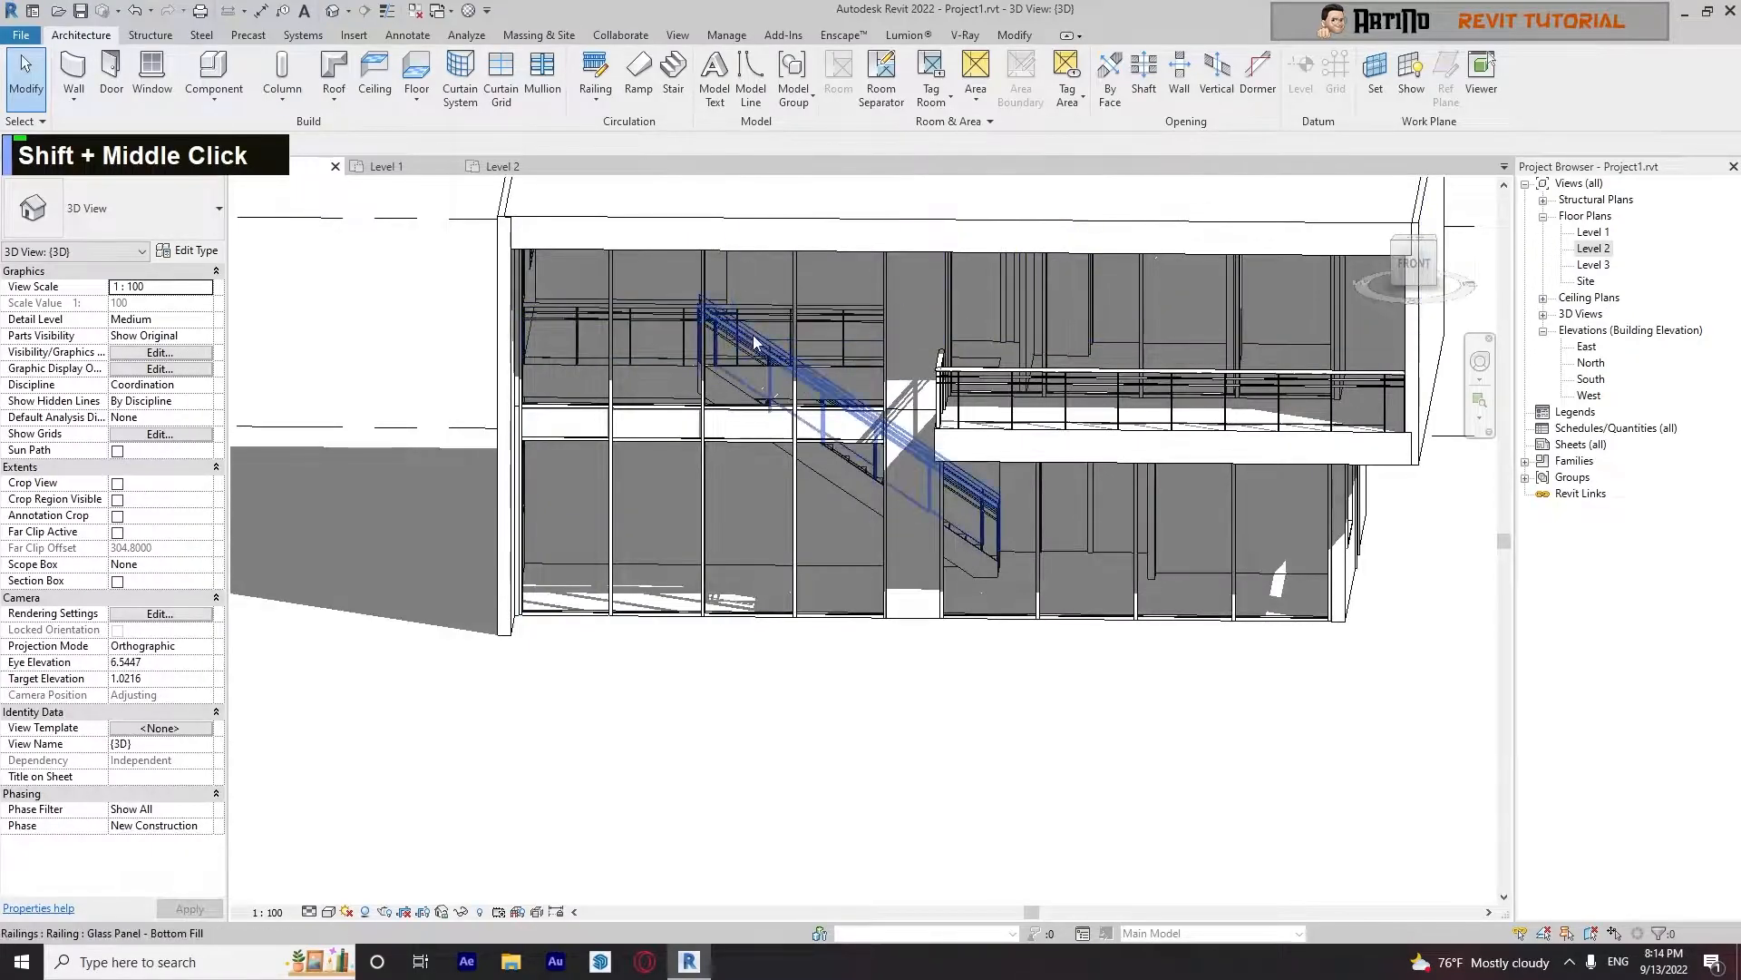
{"action": "left_click", "coordinate": [756, 342]}
{"action": "key", "text": "Delete"}
Edit the Level 2 void railing's path in the Level 2 plan and shorten its stair-side segment to end at the top riser
{"action": "mouse_move", "coordinate": [755, 343]}
{"action": "middle_mouse_down", "text": "shift"}
{"action": "mouse_move", "coordinate": [850, 523]}
{"action": "mouse_move", "coordinate": [635, 313]}
{"action": "middle_mouse_up", "text": "shift"}
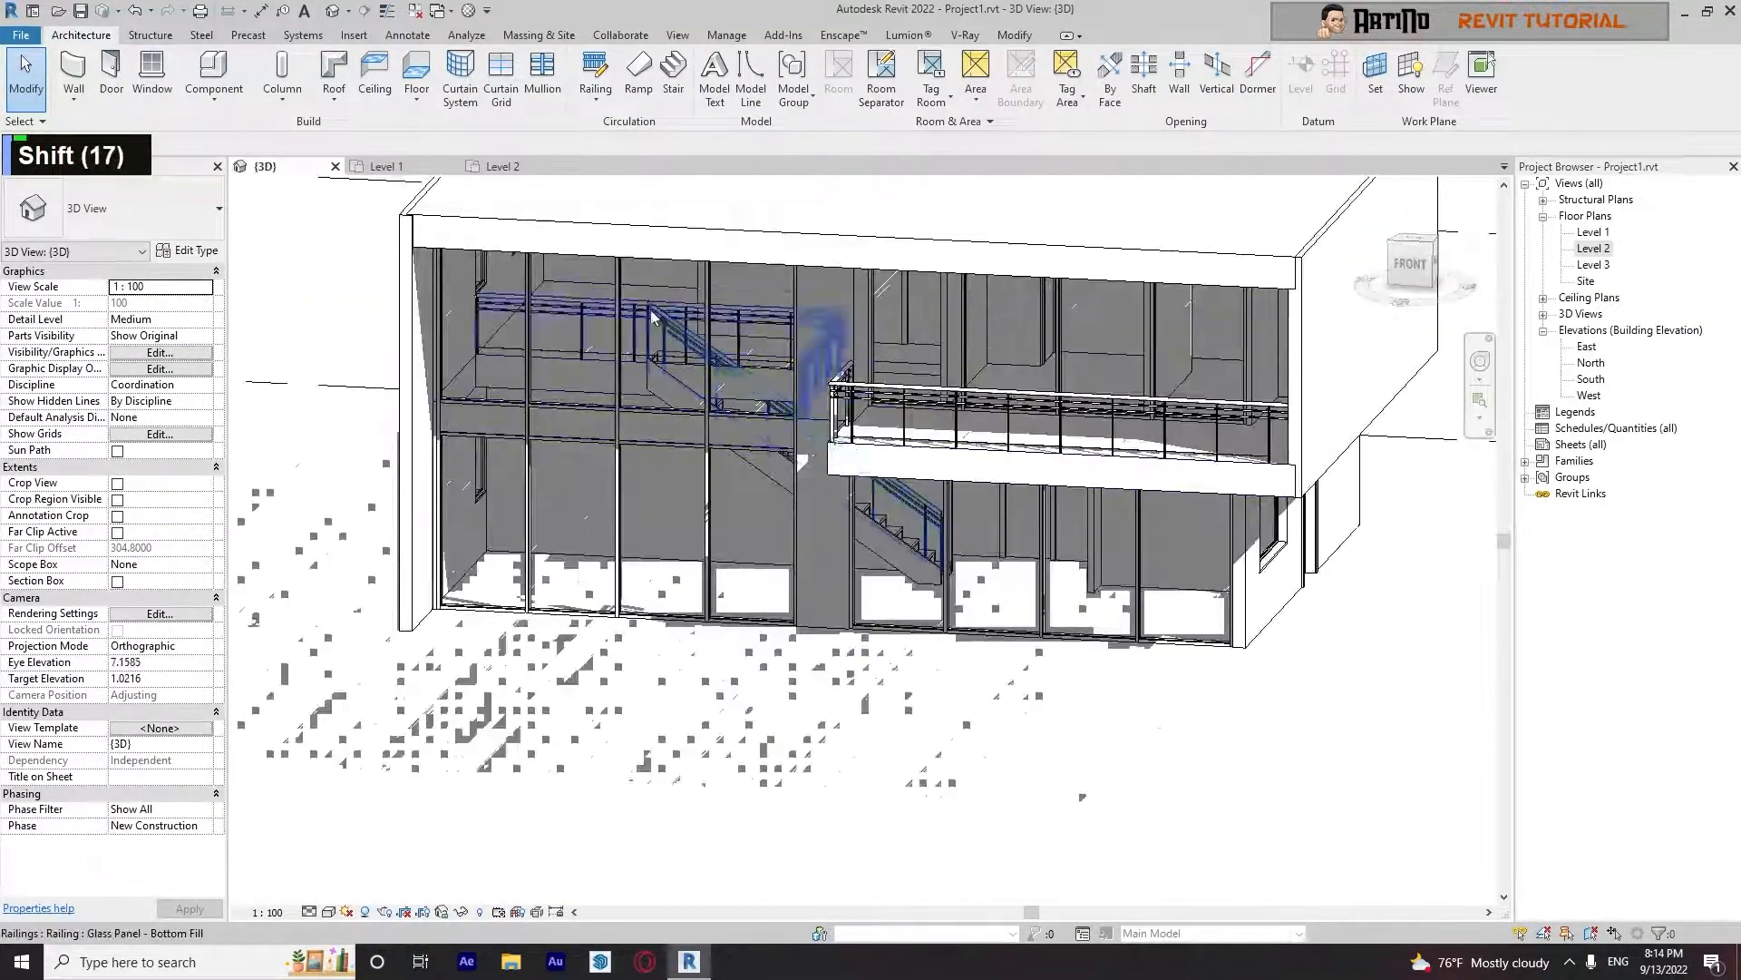
{"action": "left_click", "coordinate": [628, 308]}
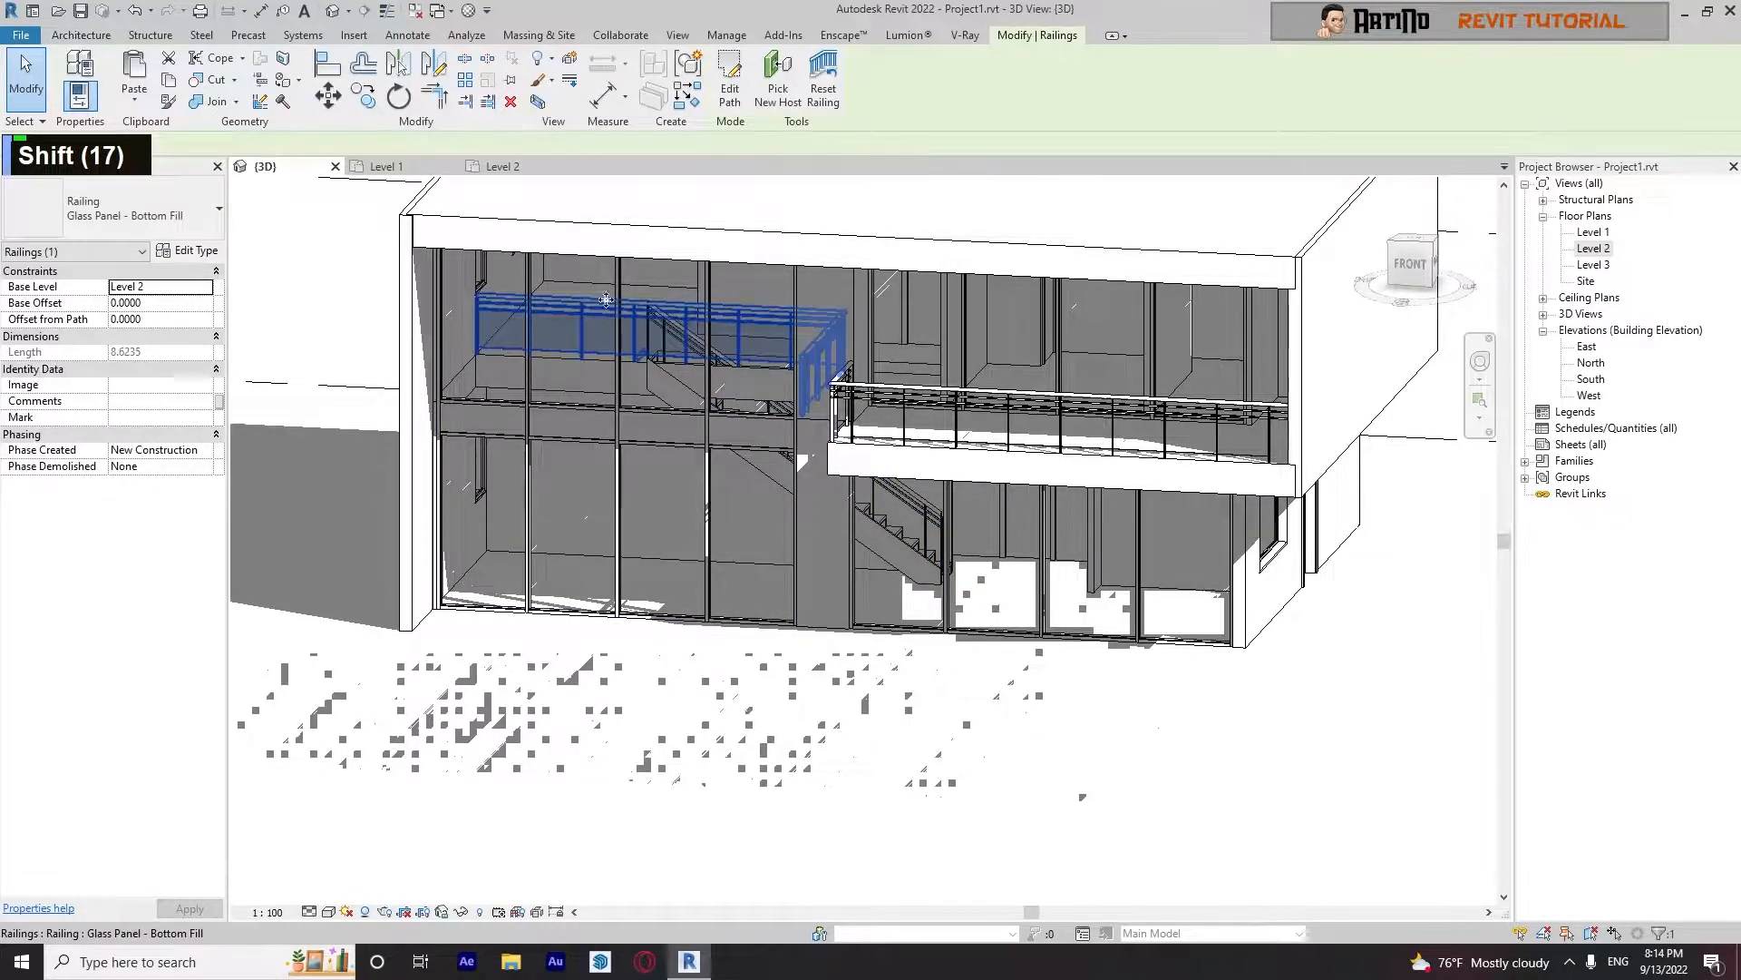
{"action": "left_click", "coordinate": [1594, 248]}
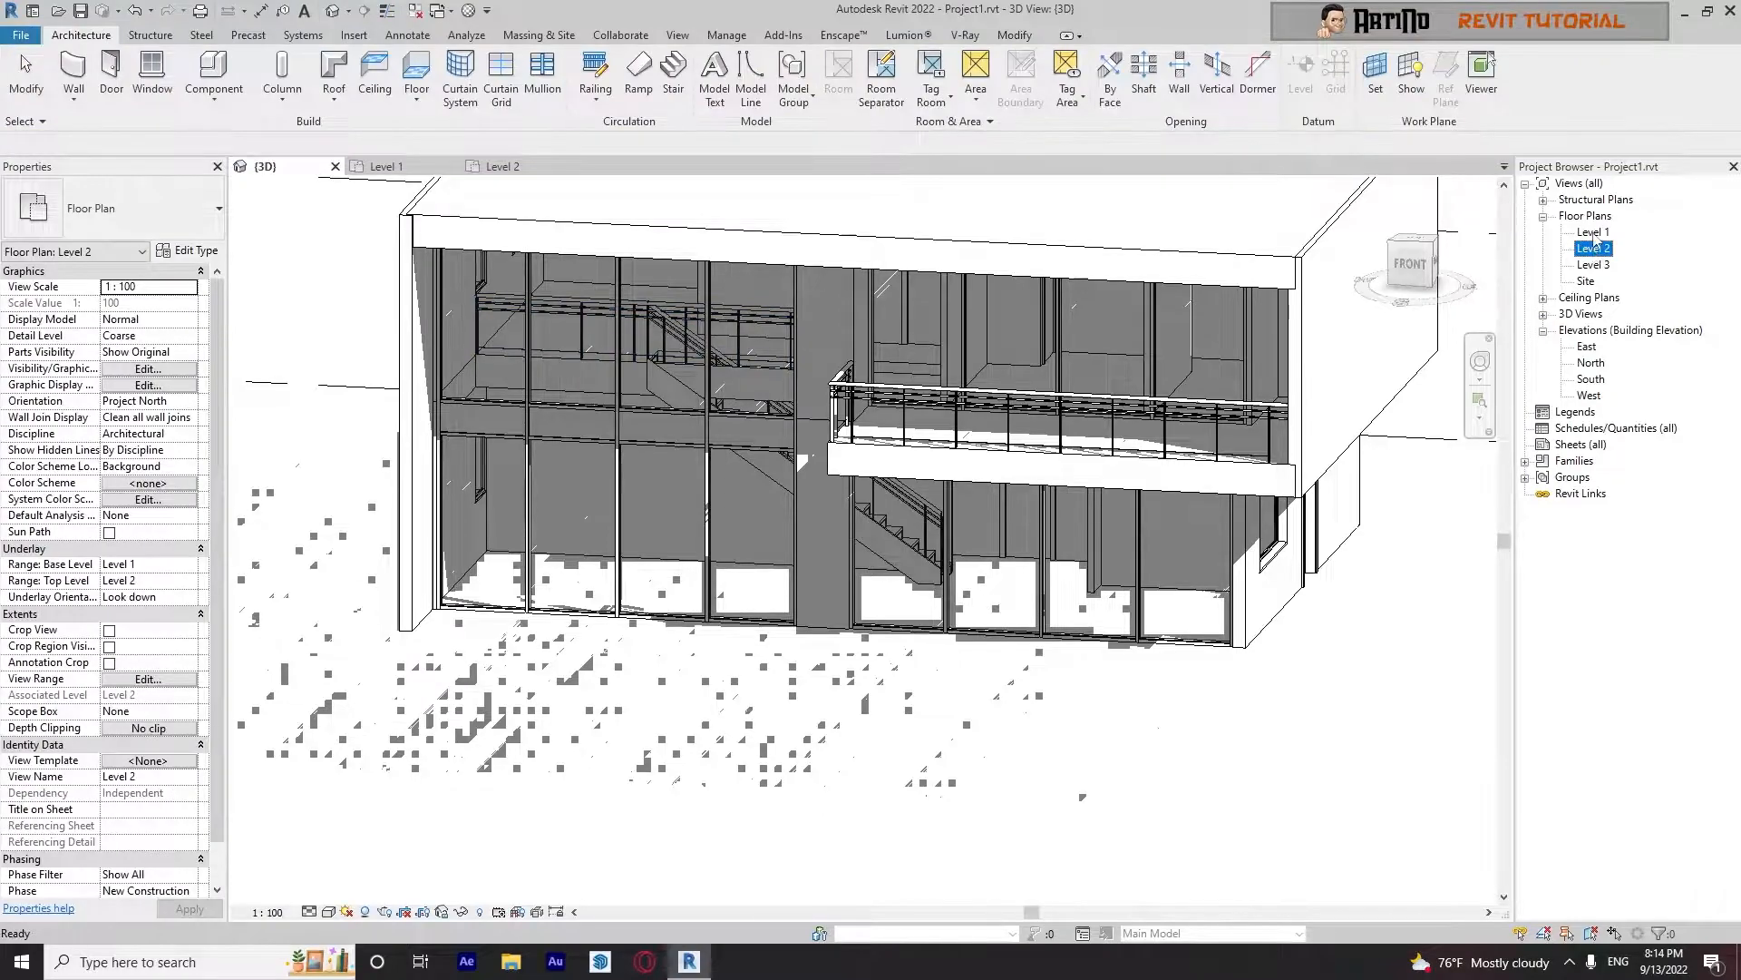
{"action": "double_click", "coordinate": [1594, 232]}
{"action": "double_click", "coordinate": [1596, 249]}
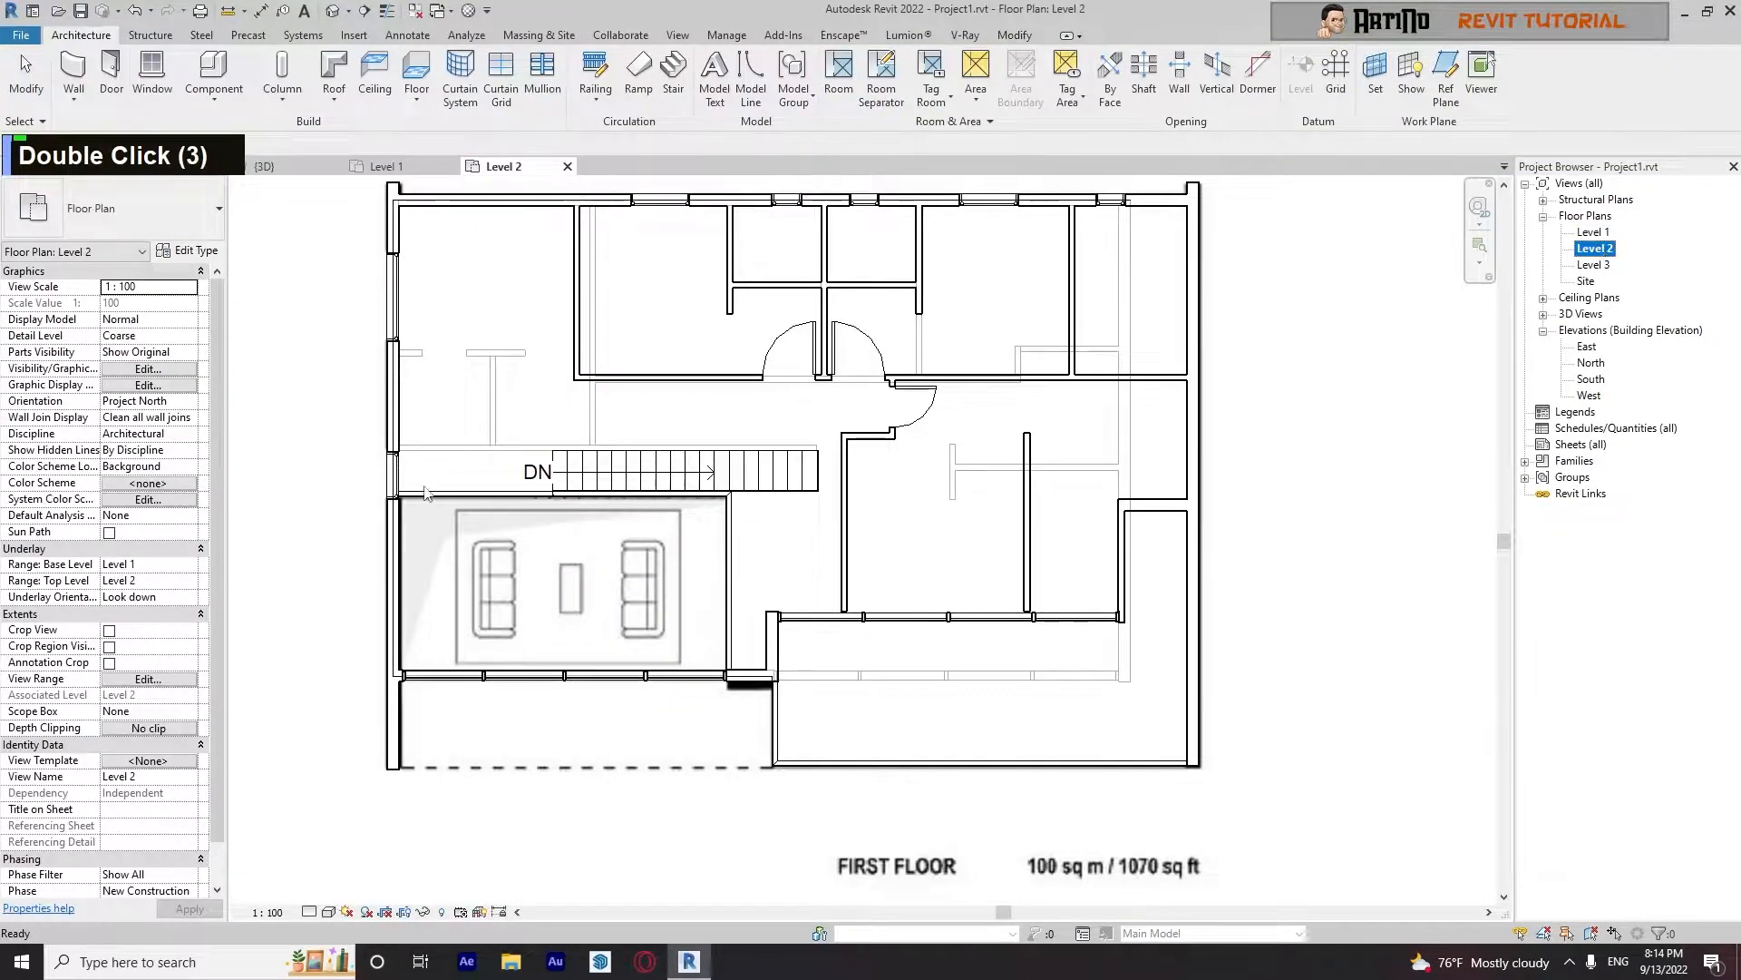
{"action": "double_click", "coordinate": [728, 530]}
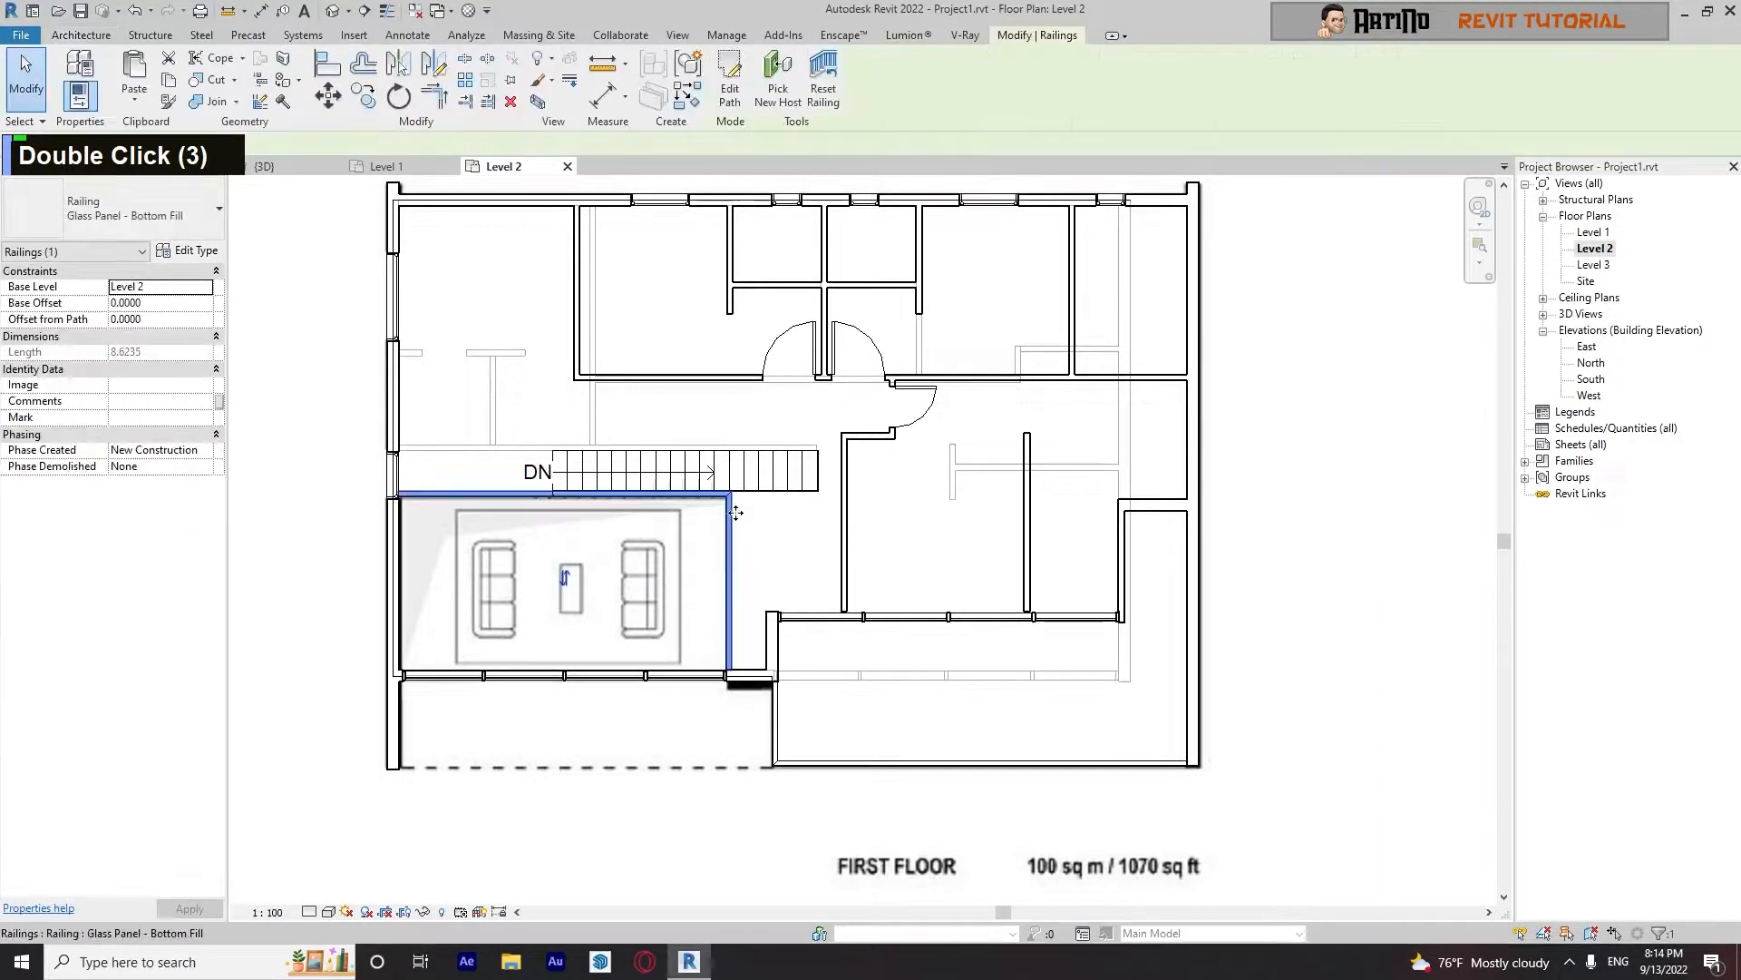
{"action": "scroll", "coordinate": [713, 508], "scroll_direction": "up", "scroll_amount": 7}
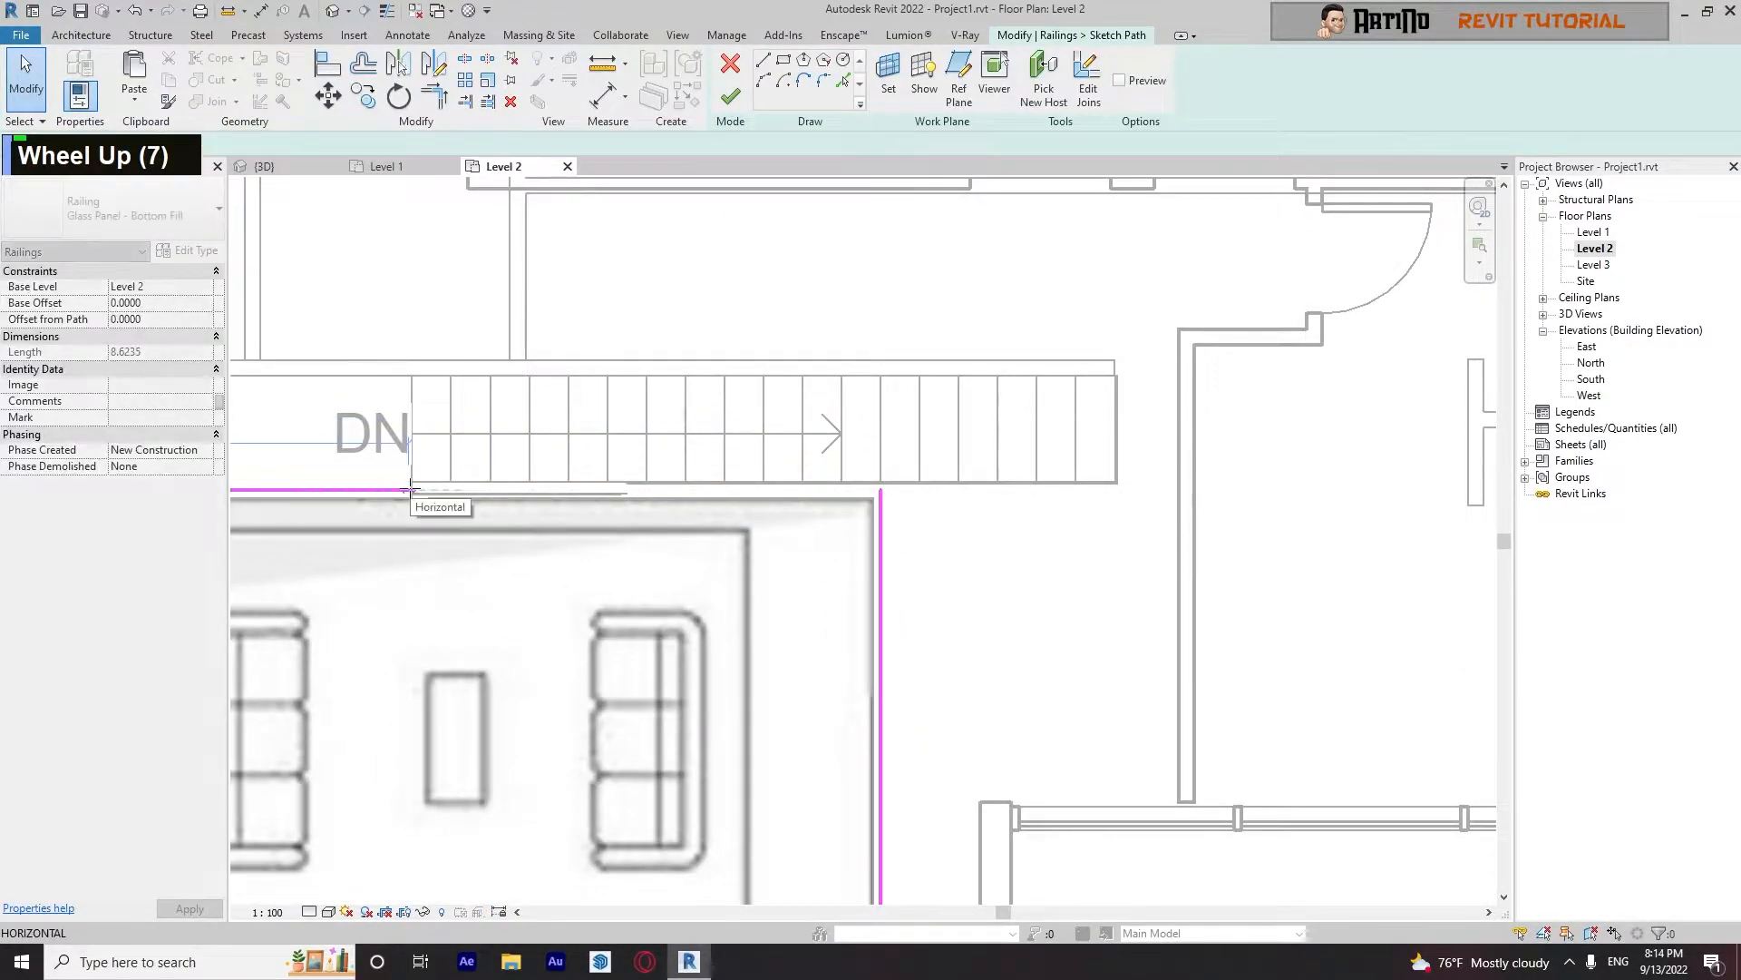
{"action": "left_click", "coordinate": [410, 491]}
{"action": "left_click", "coordinate": [639, 568]}
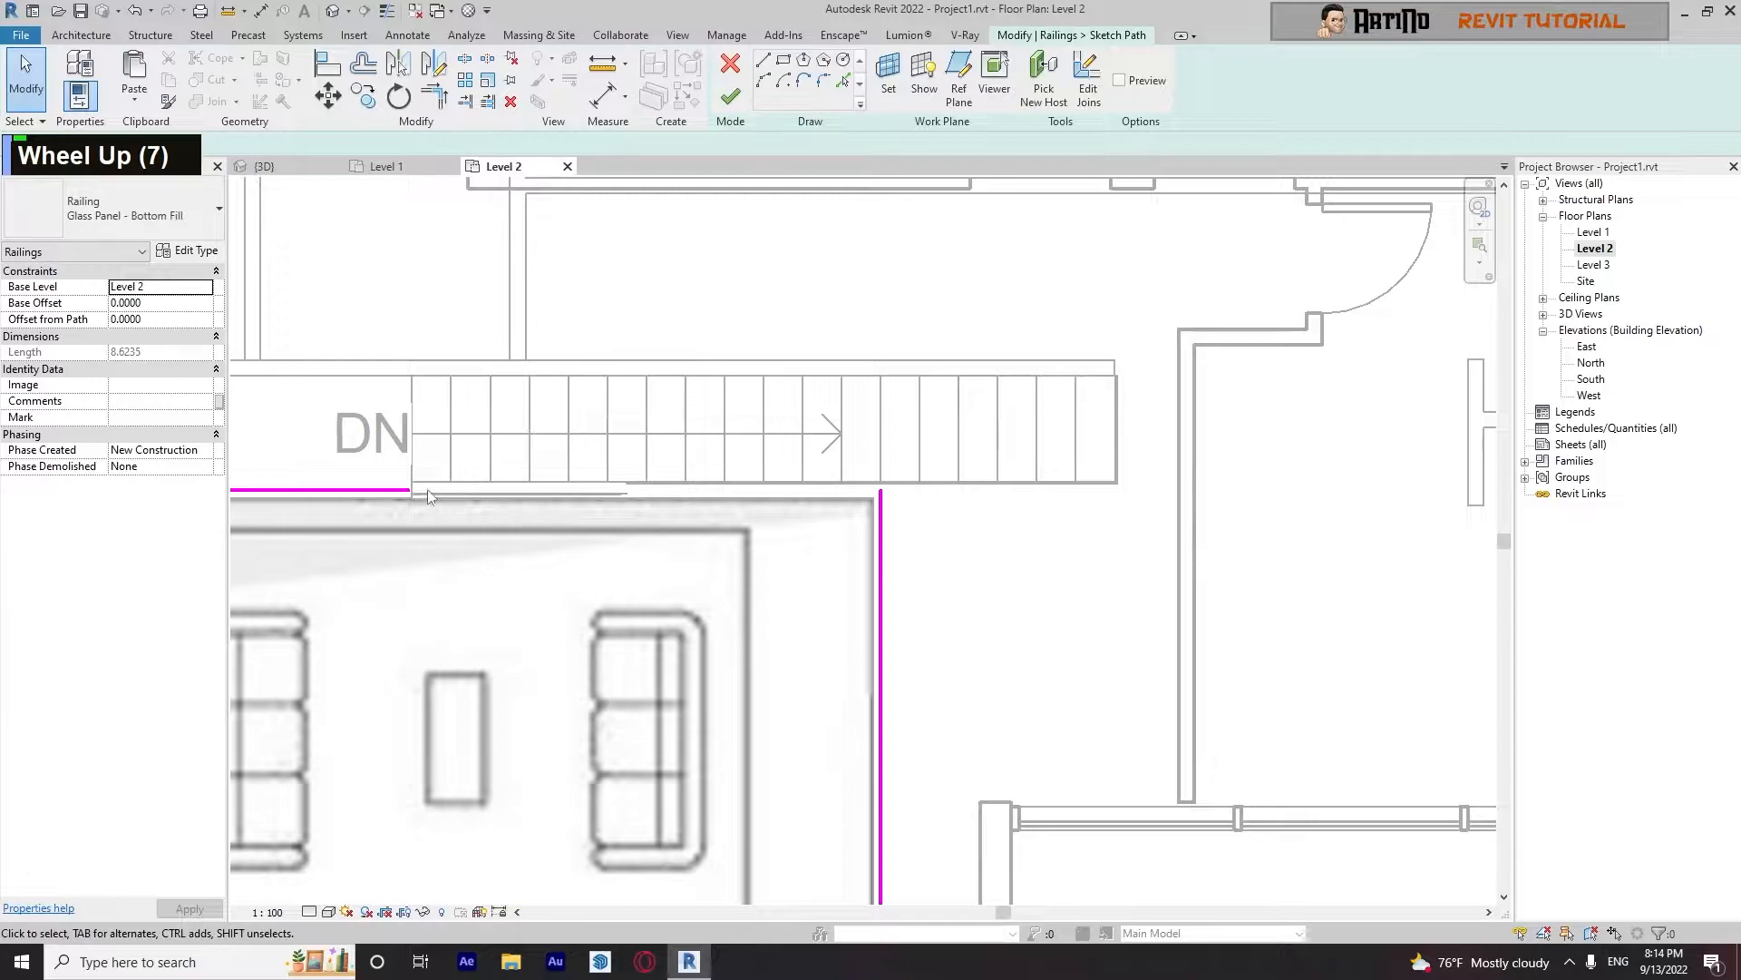
{"action": "scroll", "coordinate": [403, 498], "scroll_direction": "up", "scroll_amount": 2}
{"action": "left_click_drag", "start_coordinate": [410, 491], "coordinate": [415, 492]}
{"action": "left_click", "coordinate": [436, 513]}
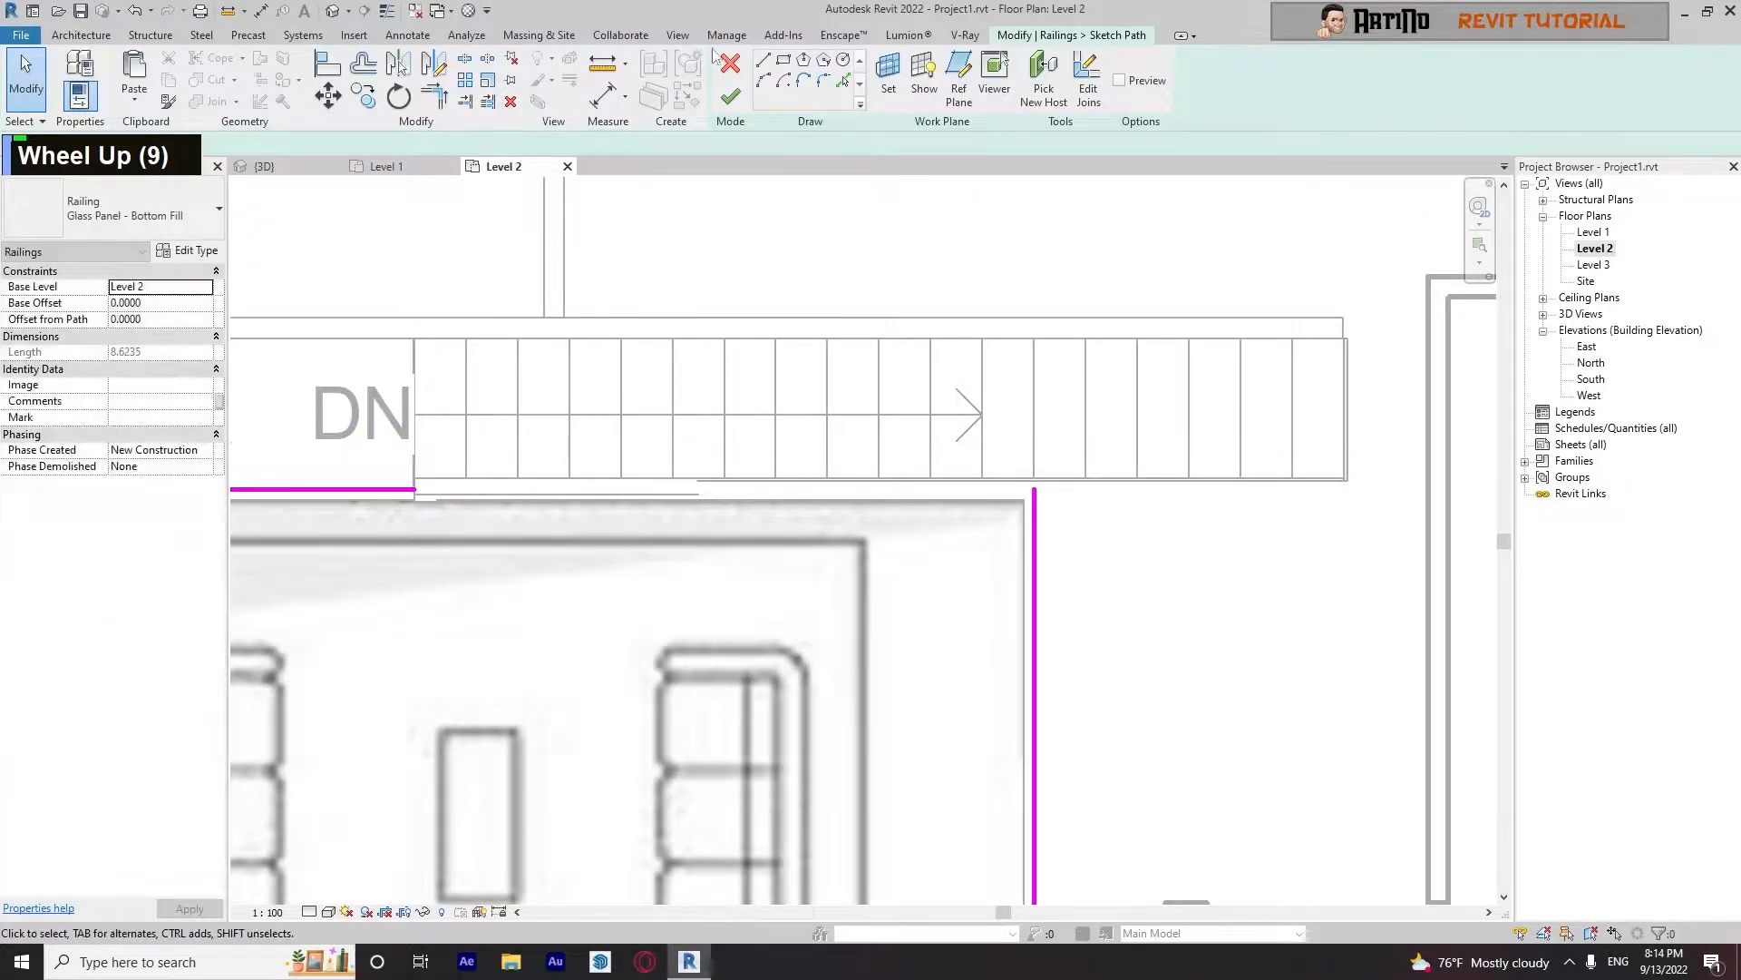
Delete the path segment running along the void's side edge toward the front wall and finish the railing path
{"action": "left_click", "coordinate": [1036, 589]}
{"action": "scroll", "coordinate": [1026, 582], "scroll_direction": "down", "scroll_amount": 5}
{"action": "key", "text": "Delete"}
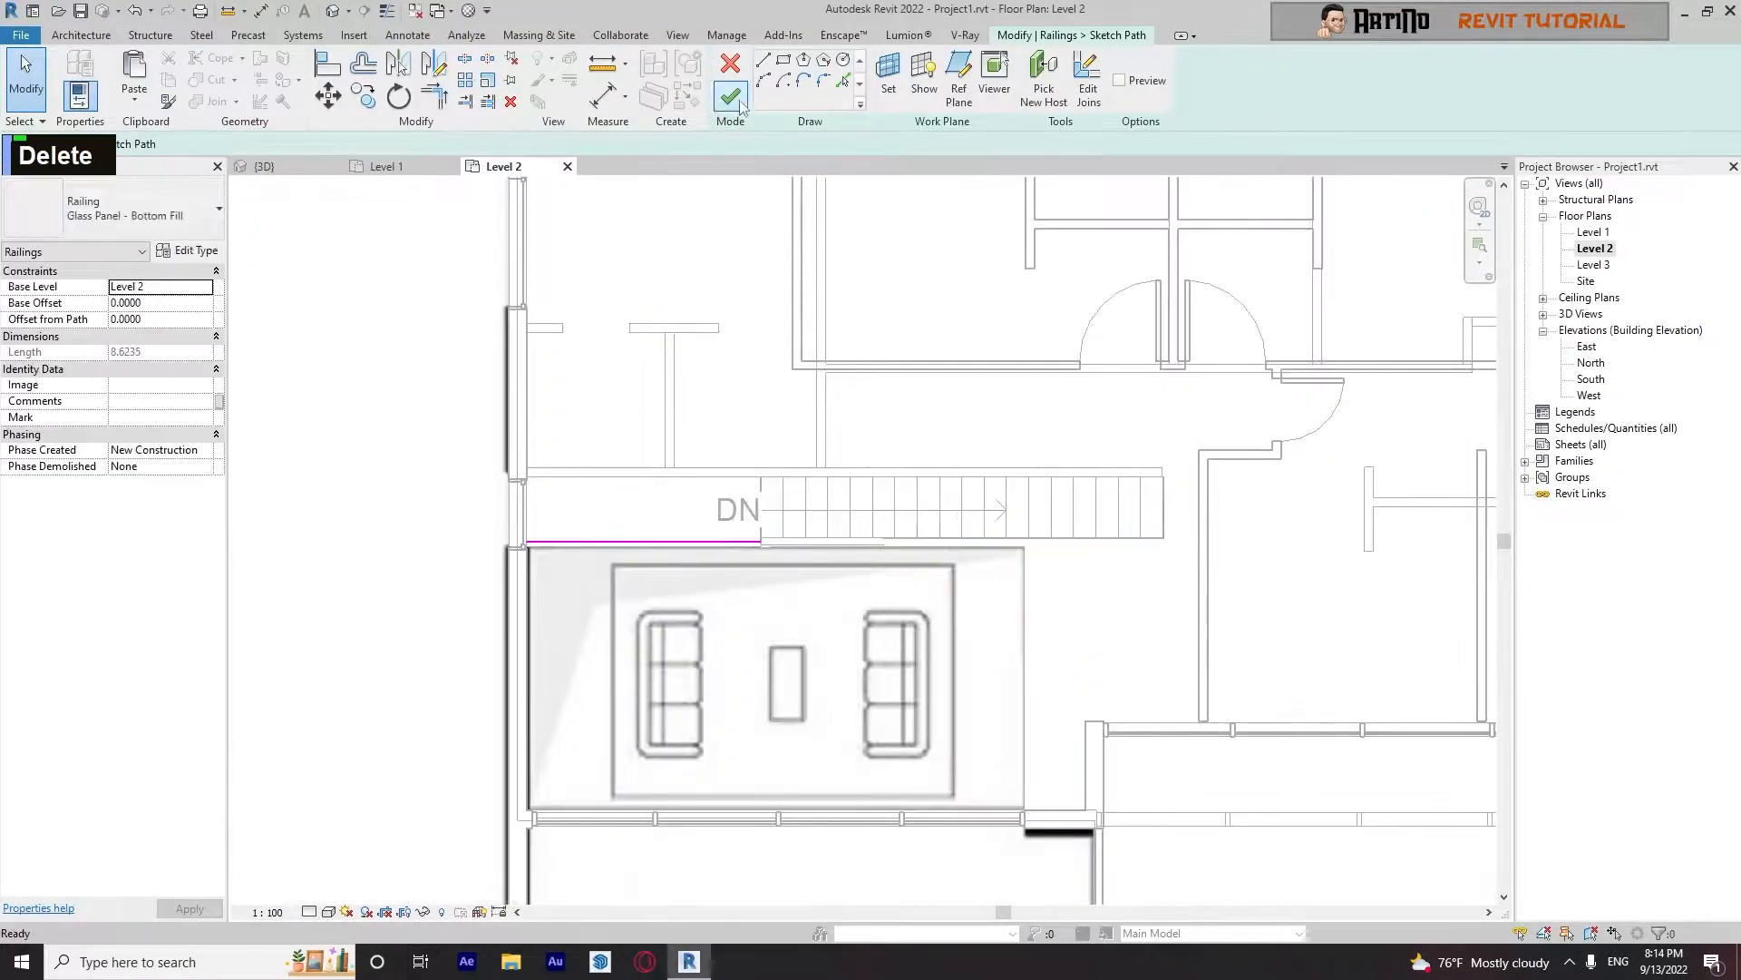
{"action": "left_click", "coordinate": [730, 98]}
{"action": "left_click", "coordinate": [749, 642]}
Examine how the stair railing lines up with the void railing at the top riser in the Level 2 plan
{"action": "scroll", "coordinate": [835, 574], "scroll_direction": "up", "scroll_amount": 6}
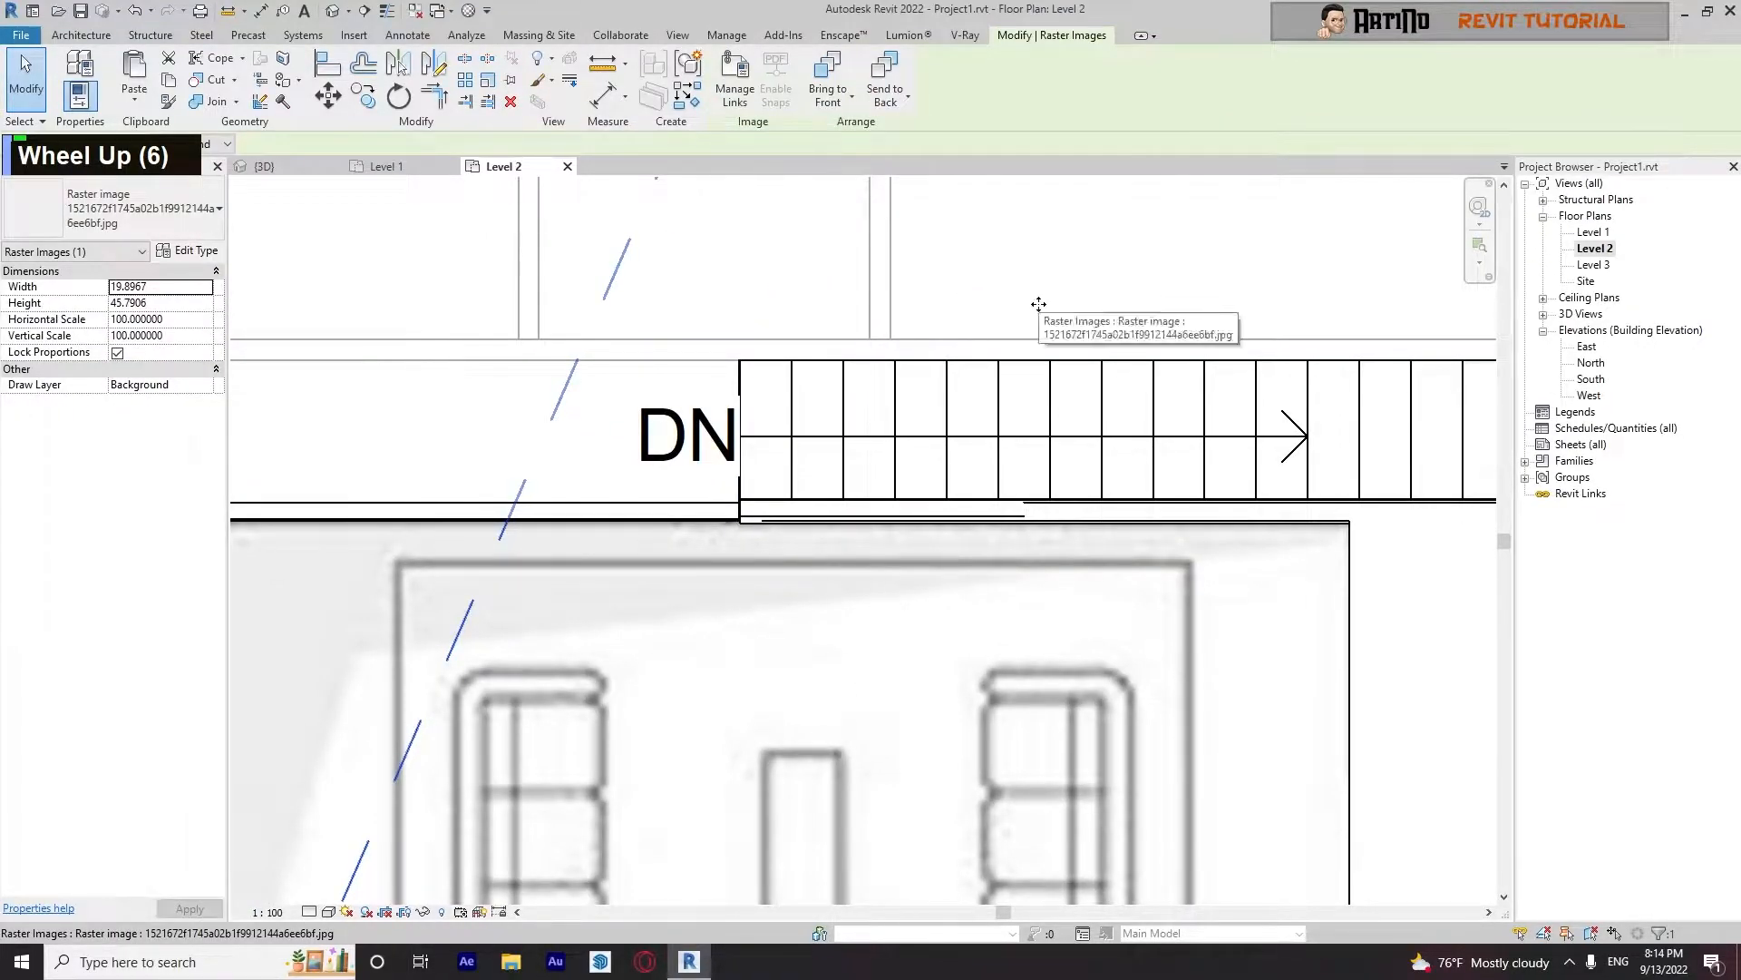
{"action": "scroll", "coordinate": [1011, 490], "scroll_direction": "down", "scroll_amount": 8}
{"action": "left_click", "coordinate": [466, 493]}
{"action": "scroll", "coordinate": [879, 467], "scroll_direction": "up", "scroll_amount": 3}
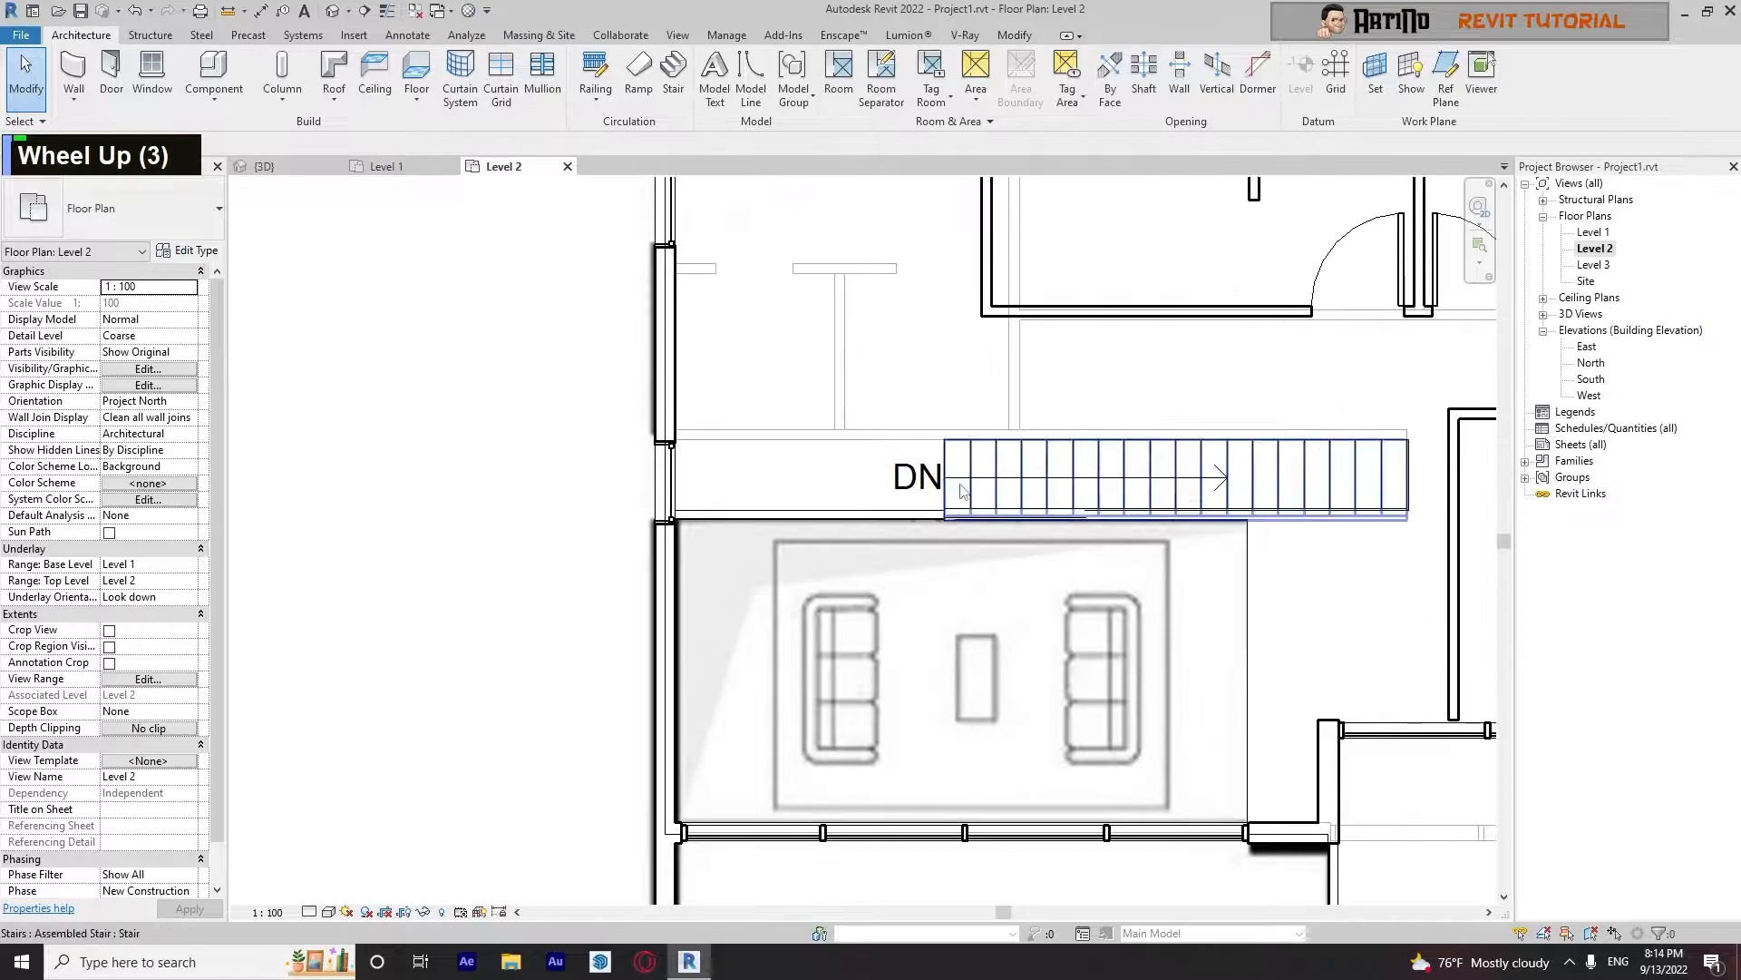
{"action": "left_click", "coordinate": [974, 509]}
{"action": "scroll", "coordinate": [973, 509], "scroll_direction": "up", "scroll_amount": 7}
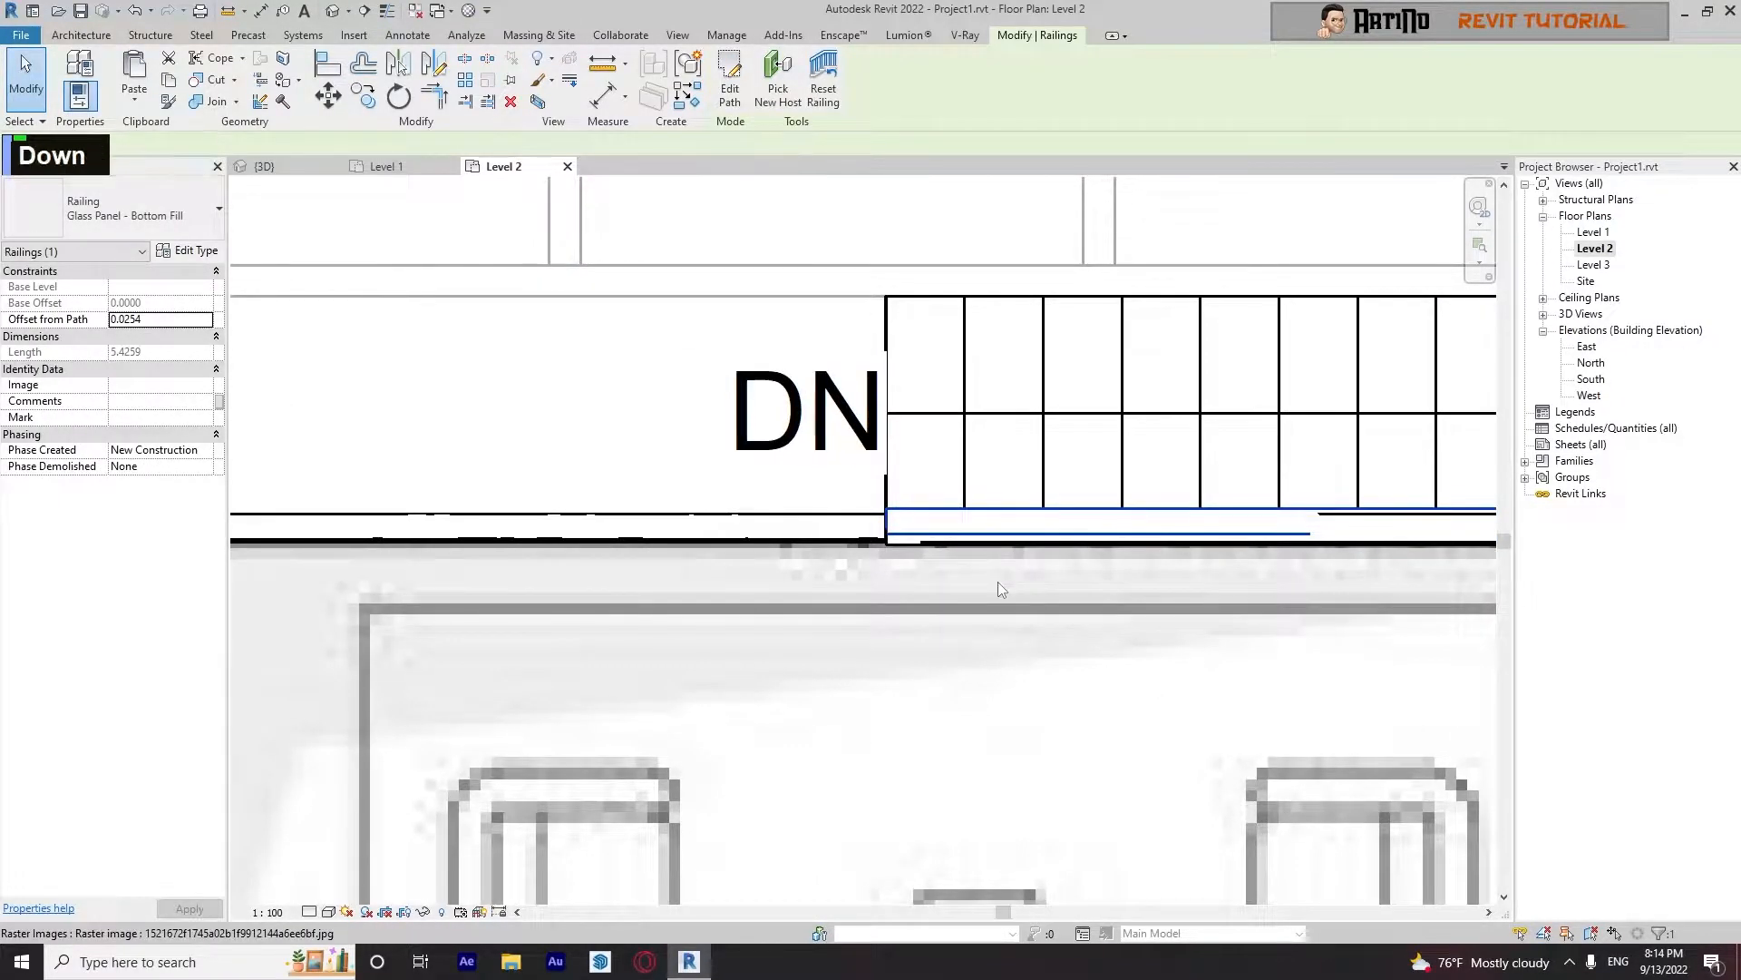
{"action": "scroll", "coordinate": [839, 551], "scroll_direction": "down", "scroll_amount": 7}
{"action": "left_click", "coordinate": [867, 585]}
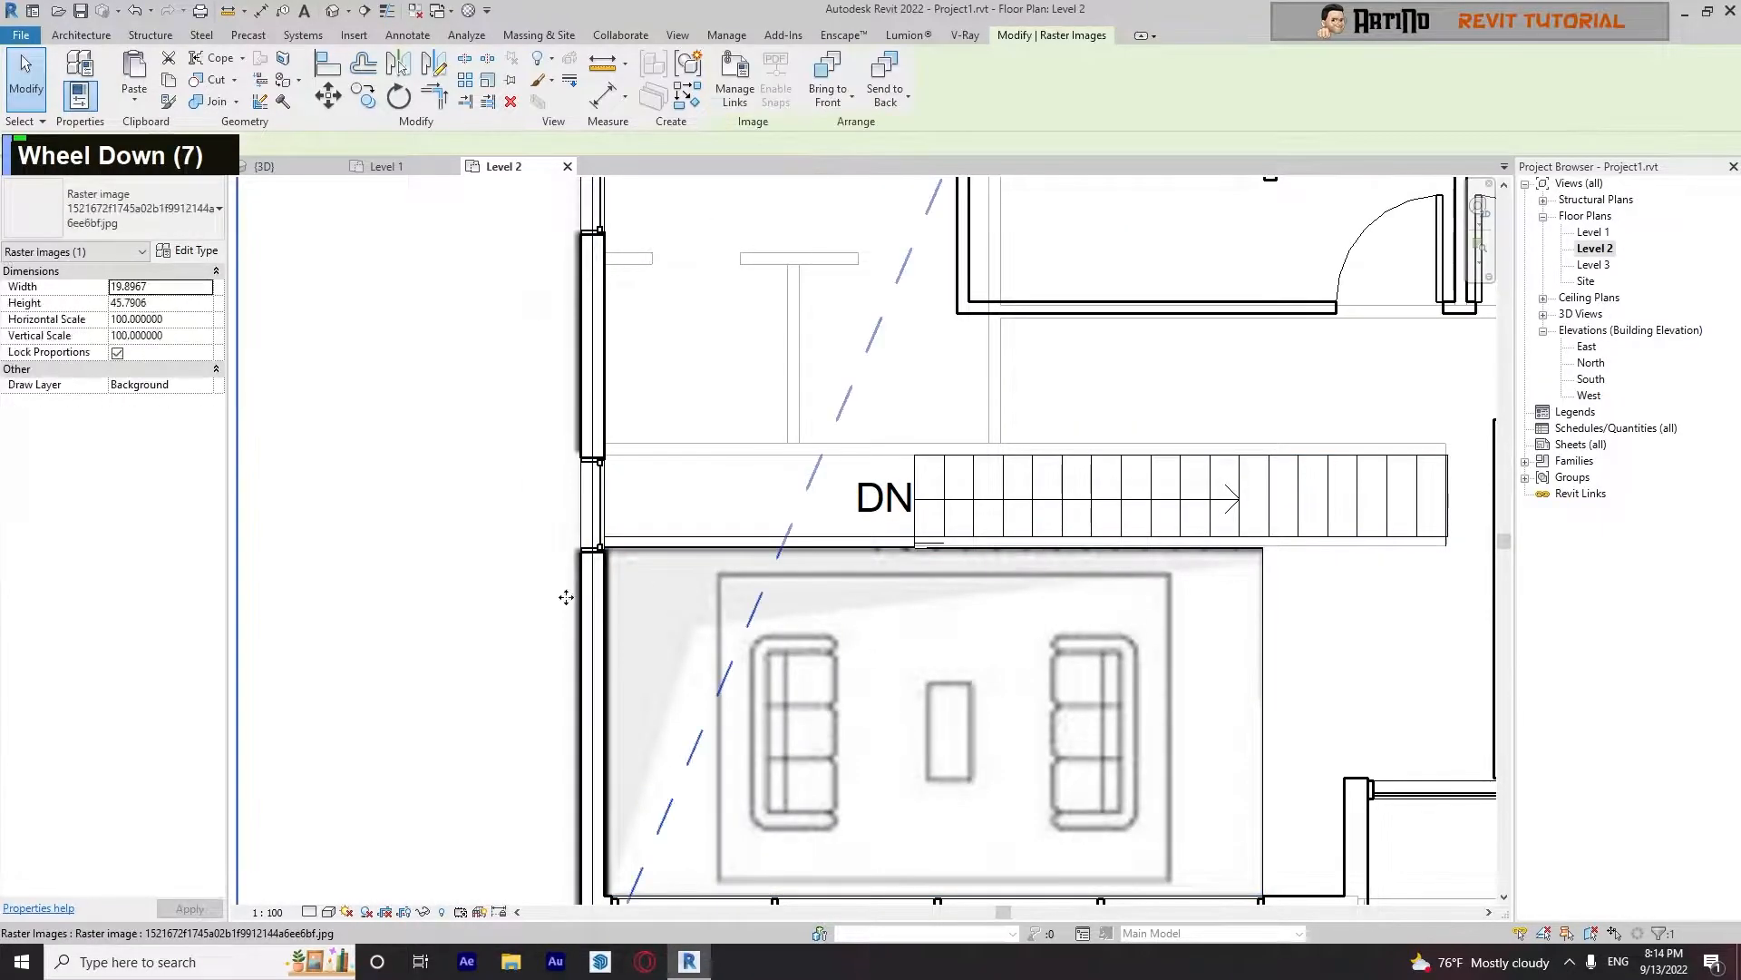
{"action": "middle_click_drag", "start_coordinate": [867, 585], "coordinate": [697, 567]}
{"action": "key", "text": "Escape"}
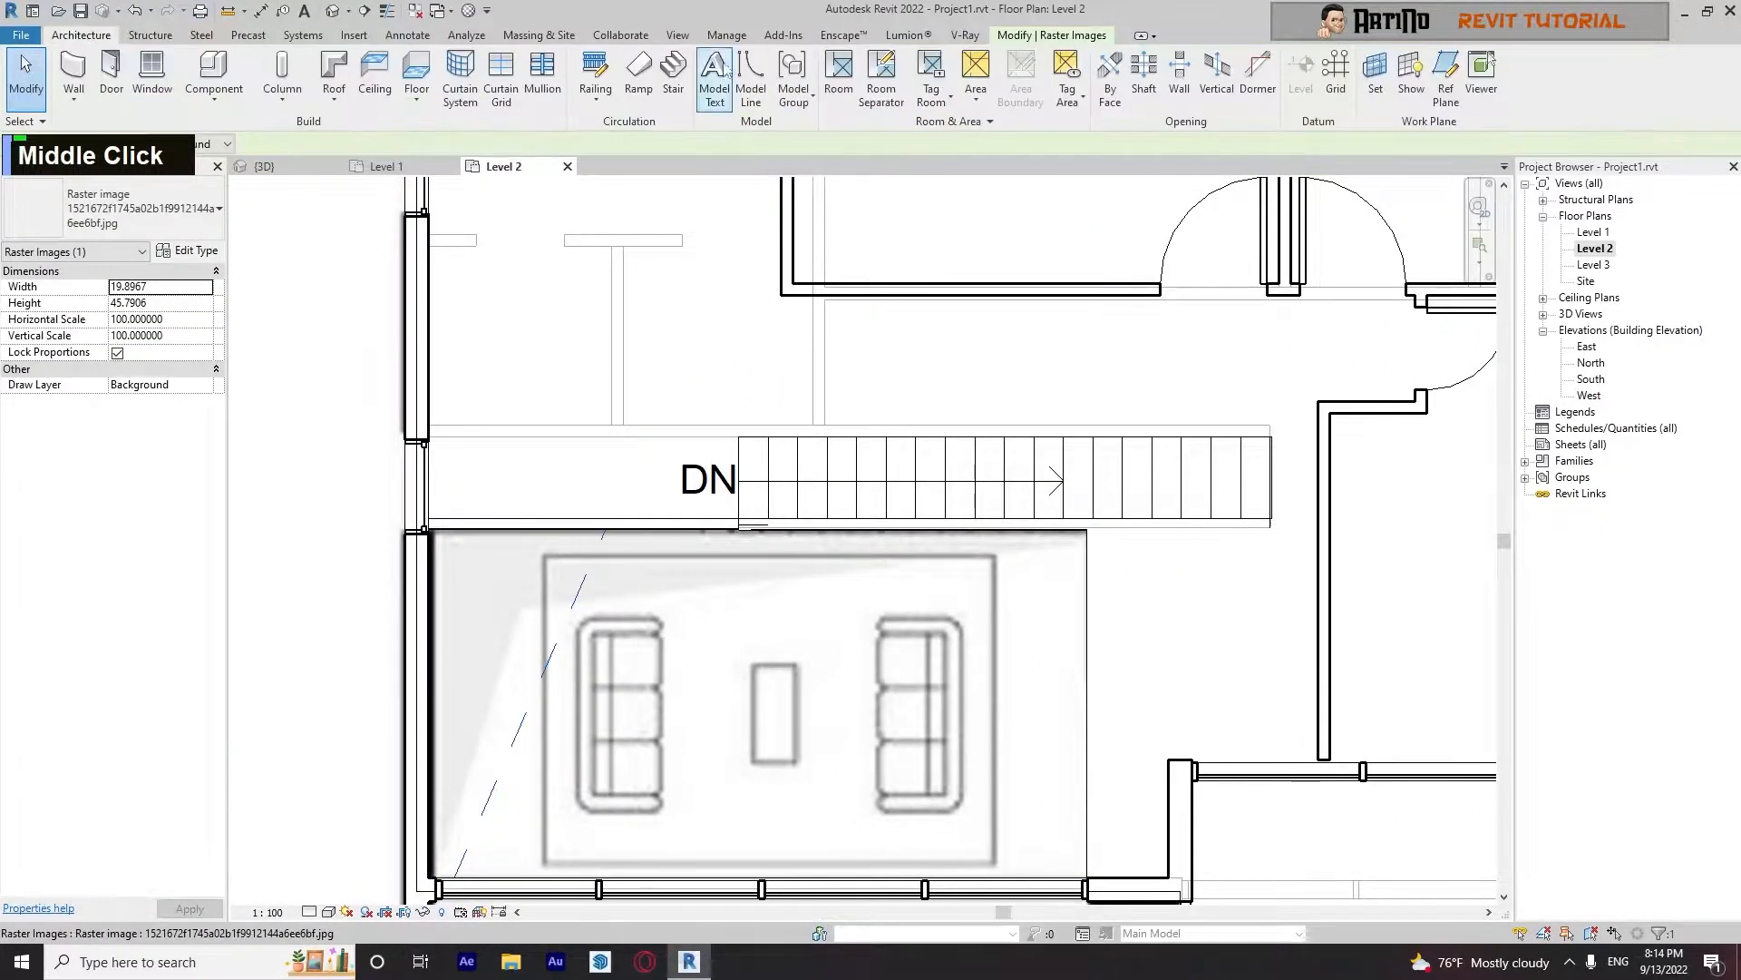
Sketch a separate Glass Panel - Bottom Fill railing about 2.96 m long on the void's side edge, from the stair to the front wall
{"action": "left_click", "coordinate": [595, 78]}
{"action": "scroll", "coordinate": [1116, 584], "scroll_direction": "up", "scroll_amount": 6}
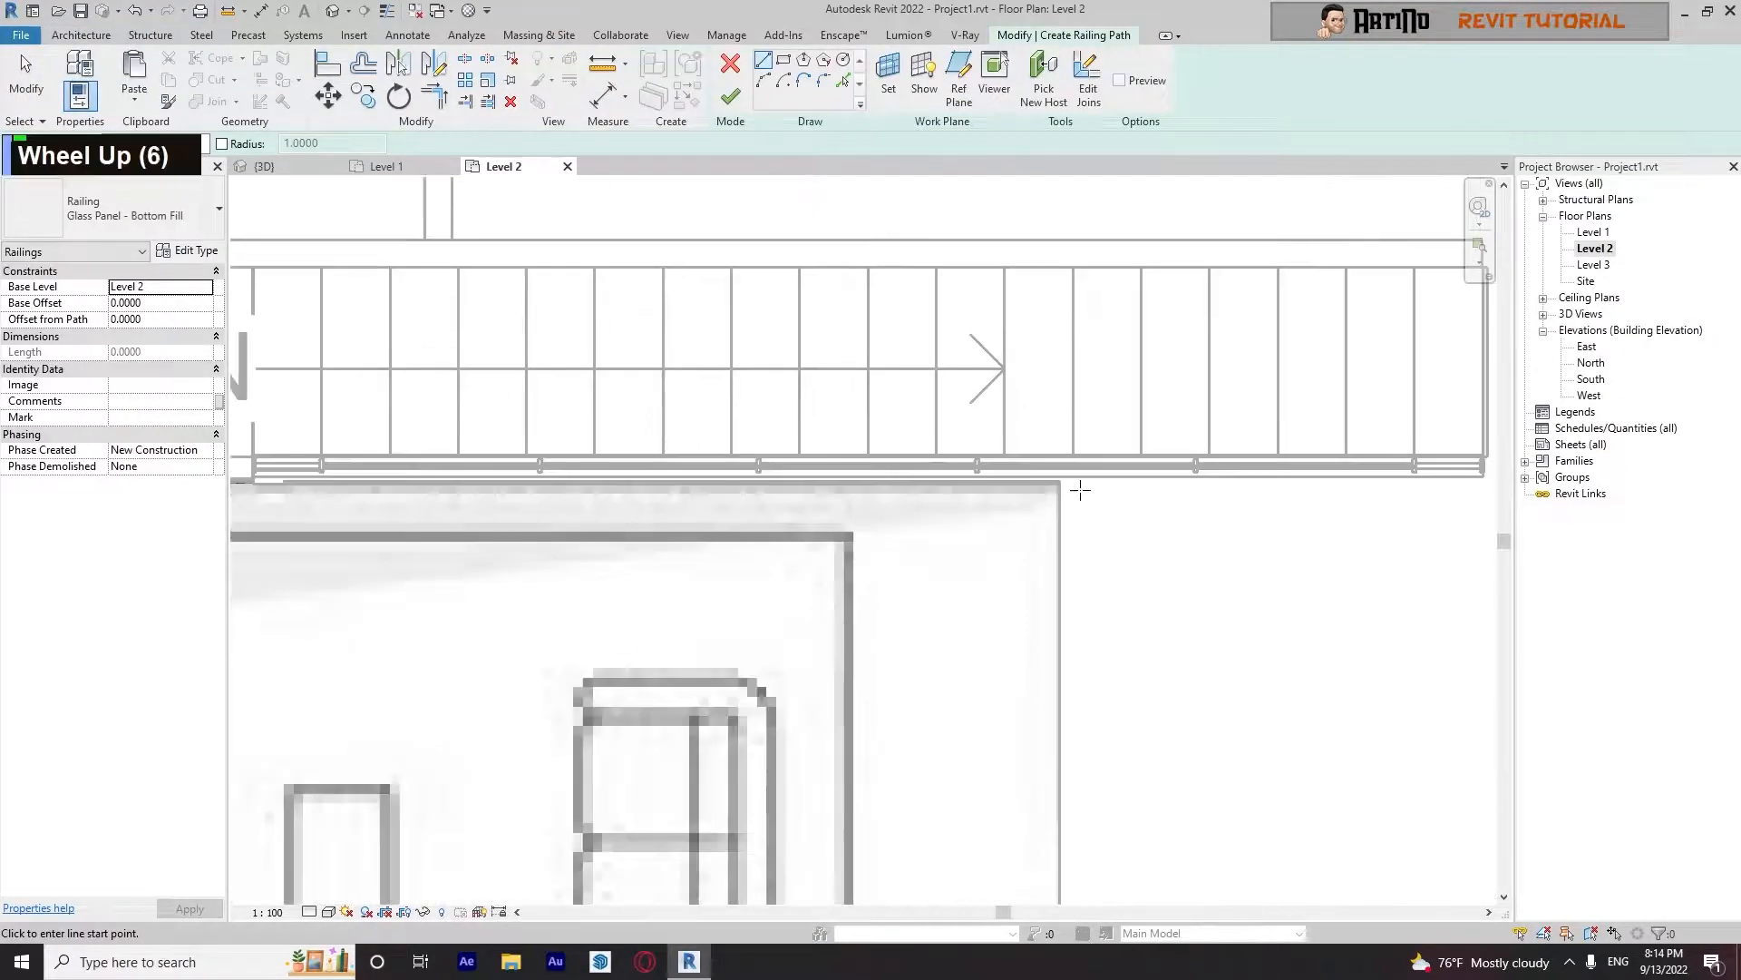
{"action": "left_click", "coordinate": [1072, 478]}
{"action": "scroll", "coordinate": [1065, 555], "scroll_direction": "down", "scroll_amount": 3}
{"action": "middle_click_drag", "start_coordinate": [1123, 643], "coordinate": [1056, 414]}
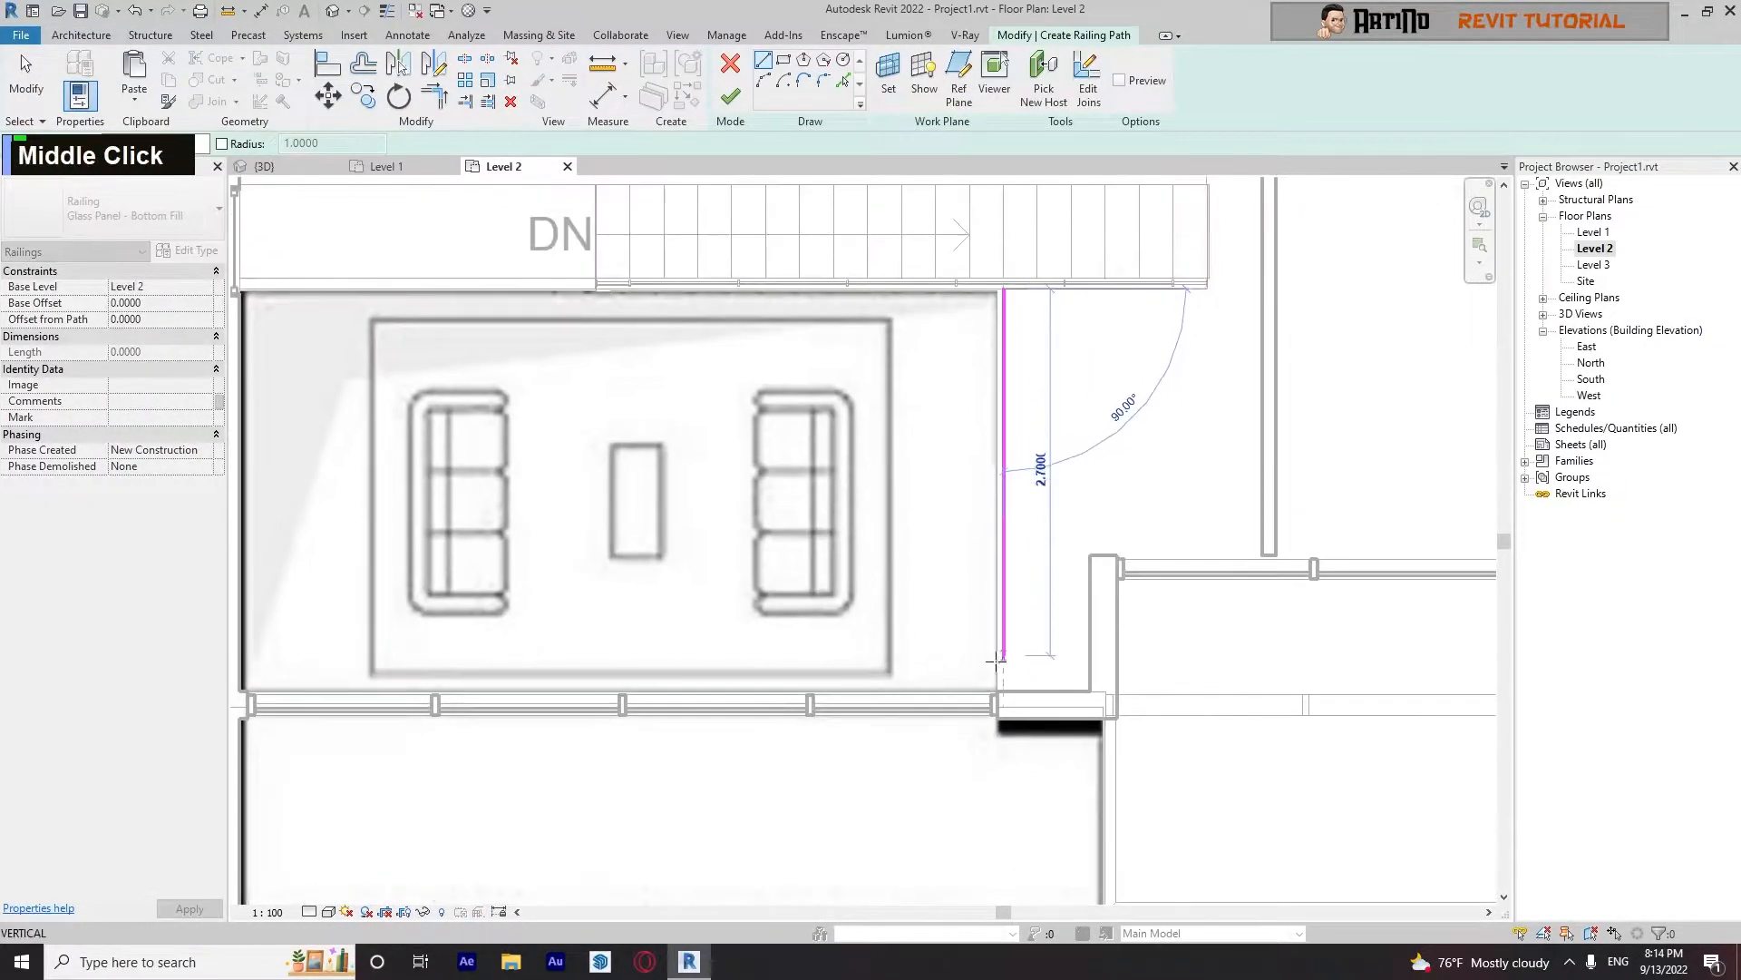
{"action": "scroll", "coordinate": [1004, 689], "scroll_direction": "up", "scroll_amount": 4}
{"action": "left_click", "coordinate": [1004, 690]}
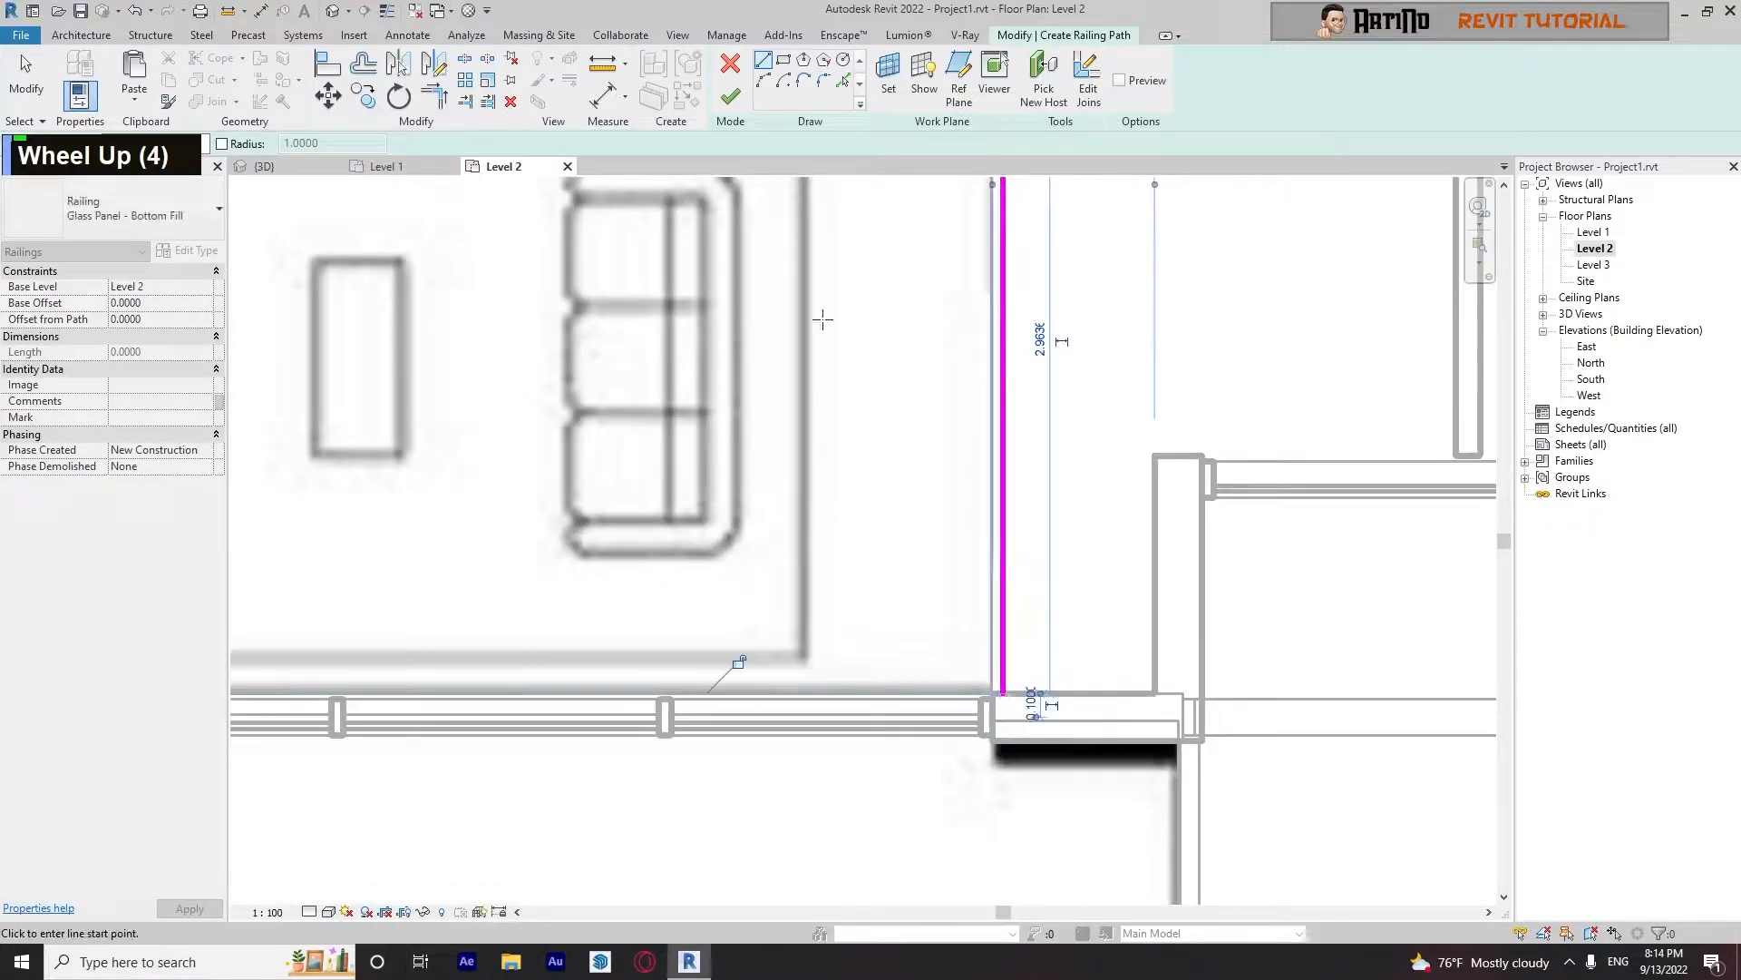
{"action": "left_click", "coordinate": [731, 96]}
Return to the 3D view and delete the stair's remaining side railing
{"action": "left_click", "coordinate": [1139, 327]}
{"action": "scroll", "coordinate": [1139, 327], "scroll_direction": "down", "scroll_amount": 13}
{"action": "middle_click_drag", "start_coordinate": [1139, 327], "coordinate": [1175, 405]}
{"action": "key", "text": "Escape"}
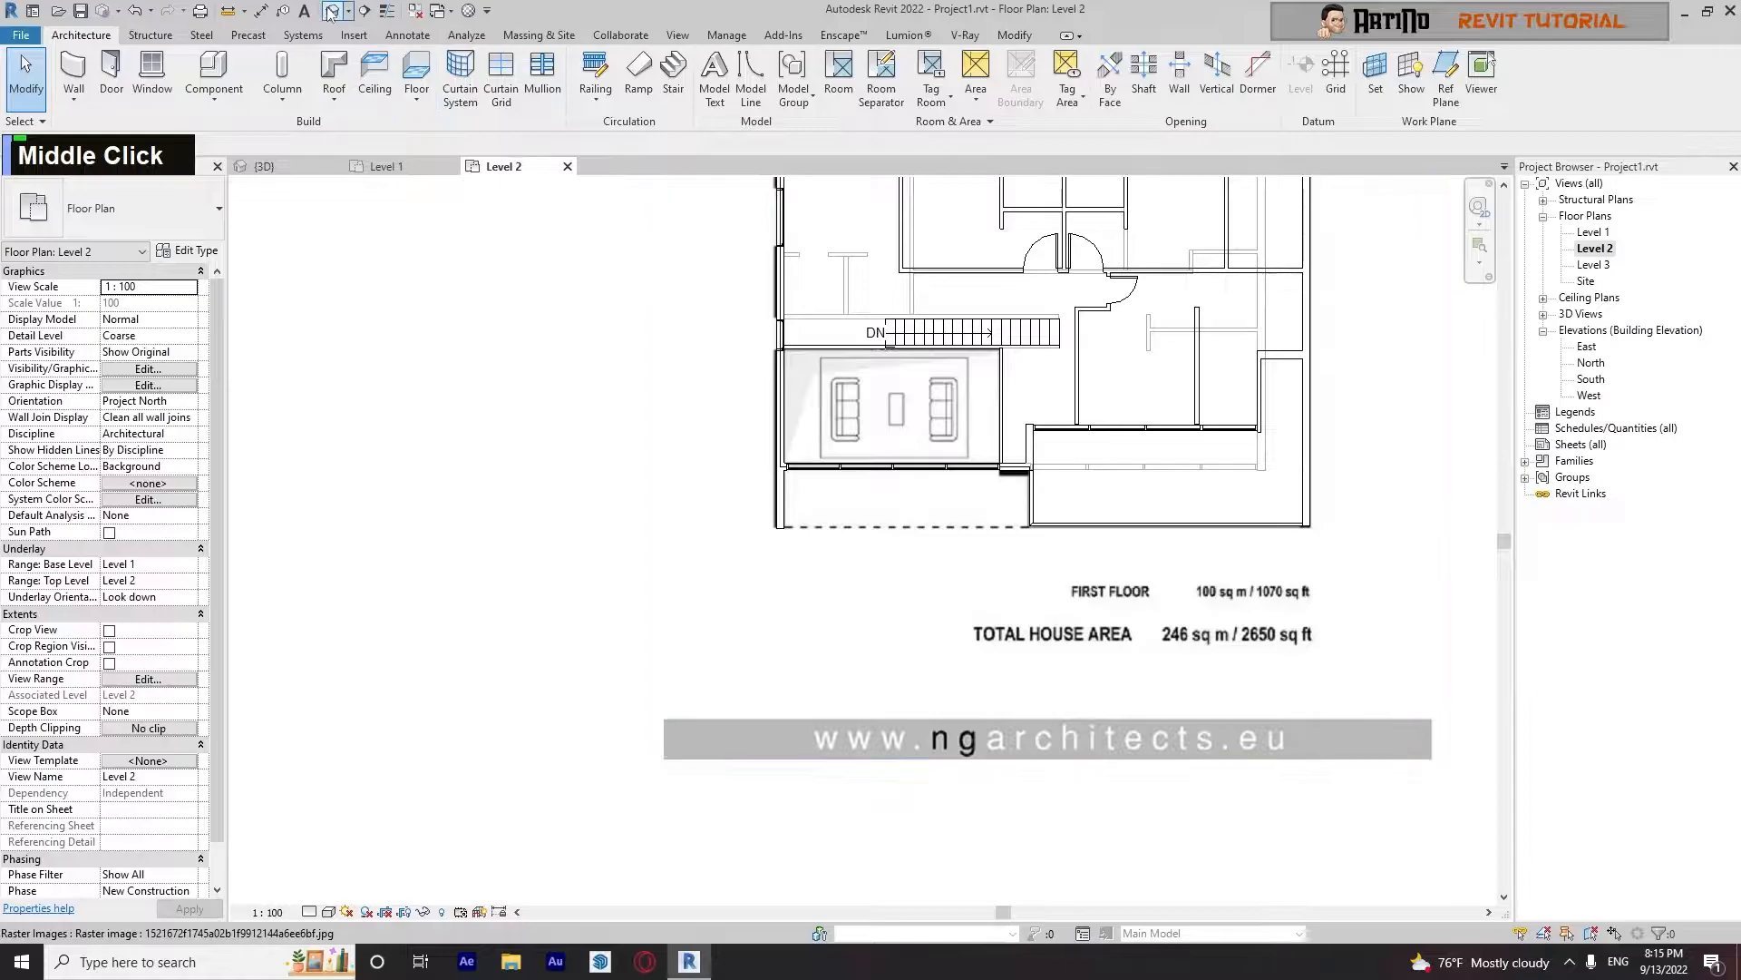
{"action": "left_click", "coordinate": [331, 13]}
{"action": "scroll", "coordinate": [550, 311], "scroll_direction": "down", "scroll_amount": 1}
{"action": "mouse_move", "coordinate": [695, 716]}
{"action": "middle_mouse_down", "text": "shift"}
{"action": "mouse_move", "coordinate": [750, 626]}
{"action": "mouse_move", "coordinate": [794, 656]}
{"action": "mouse_move", "coordinate": [750, 739]}
{"action": "mouse_move", "coordinate": [650, 684]}
{"action": "mouse_move", "coordinate": [619, 704]}
{"action": "mouse_move", "coordinate": [558, 609]}
{"action": "mouse_move", "coordinate": [567, 665]}
{"action": "middle_mouse_up", "text": "shift"}
{"action": "left_click", "coordinate": [657, 465]}
{"action": "key", "text": "Delete"}
Place Glass Panel - Bottom Fill railings on the stair's treads and delete the one on the side away from the living room
{"action": "scroll", "coordinate": [645, 595], "scroll_direction": "down", "scroll_amount": 2}
{"action": "mouse_move", "coordinate": [746, 583]}
{"action": "middle_mouse_down", "text": "shift"}
{"action": "mouse_move", "coordinate": [721, 481]}
{"action": "mouse_move", "coordinate": [688, 587]}
{"action": "mouse_move", "coordinate": [610, 525]}
{"action": "middle_mouse_up", "text": "shift"}
{"action": "scroll", "coordinate": [674, 577], "scroll_direction": "up", "scroll_amount": 4}
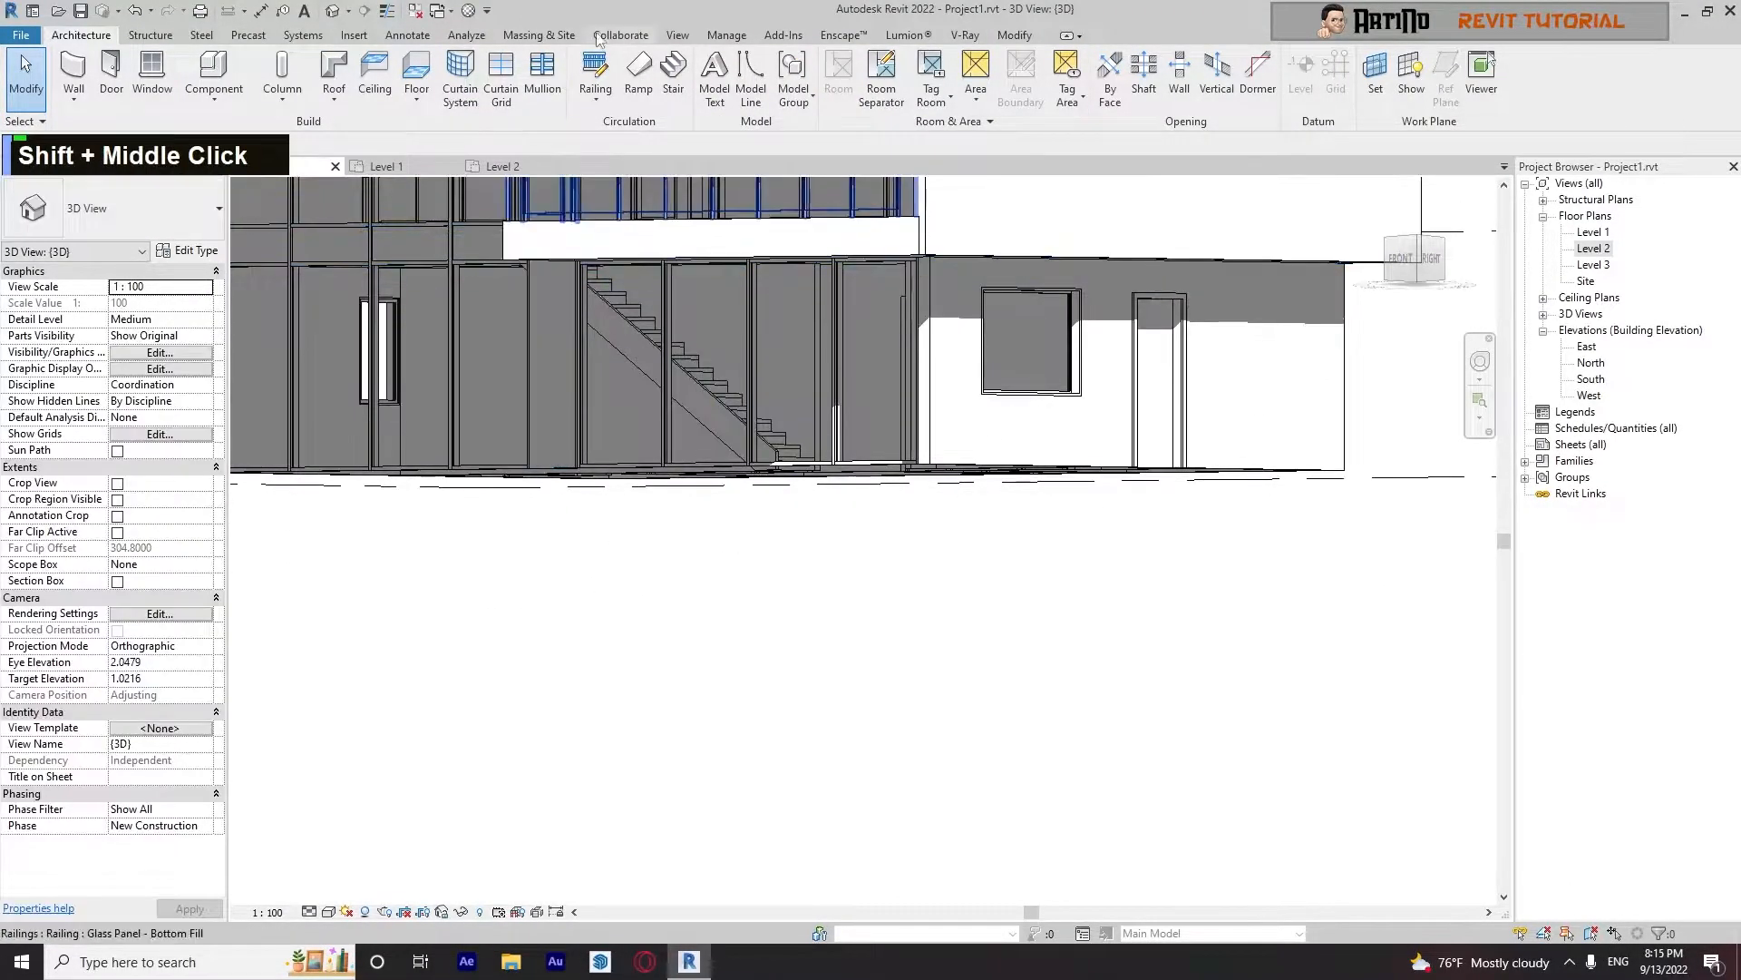
{"action": "left_click", "coordinate": [622, 171]}
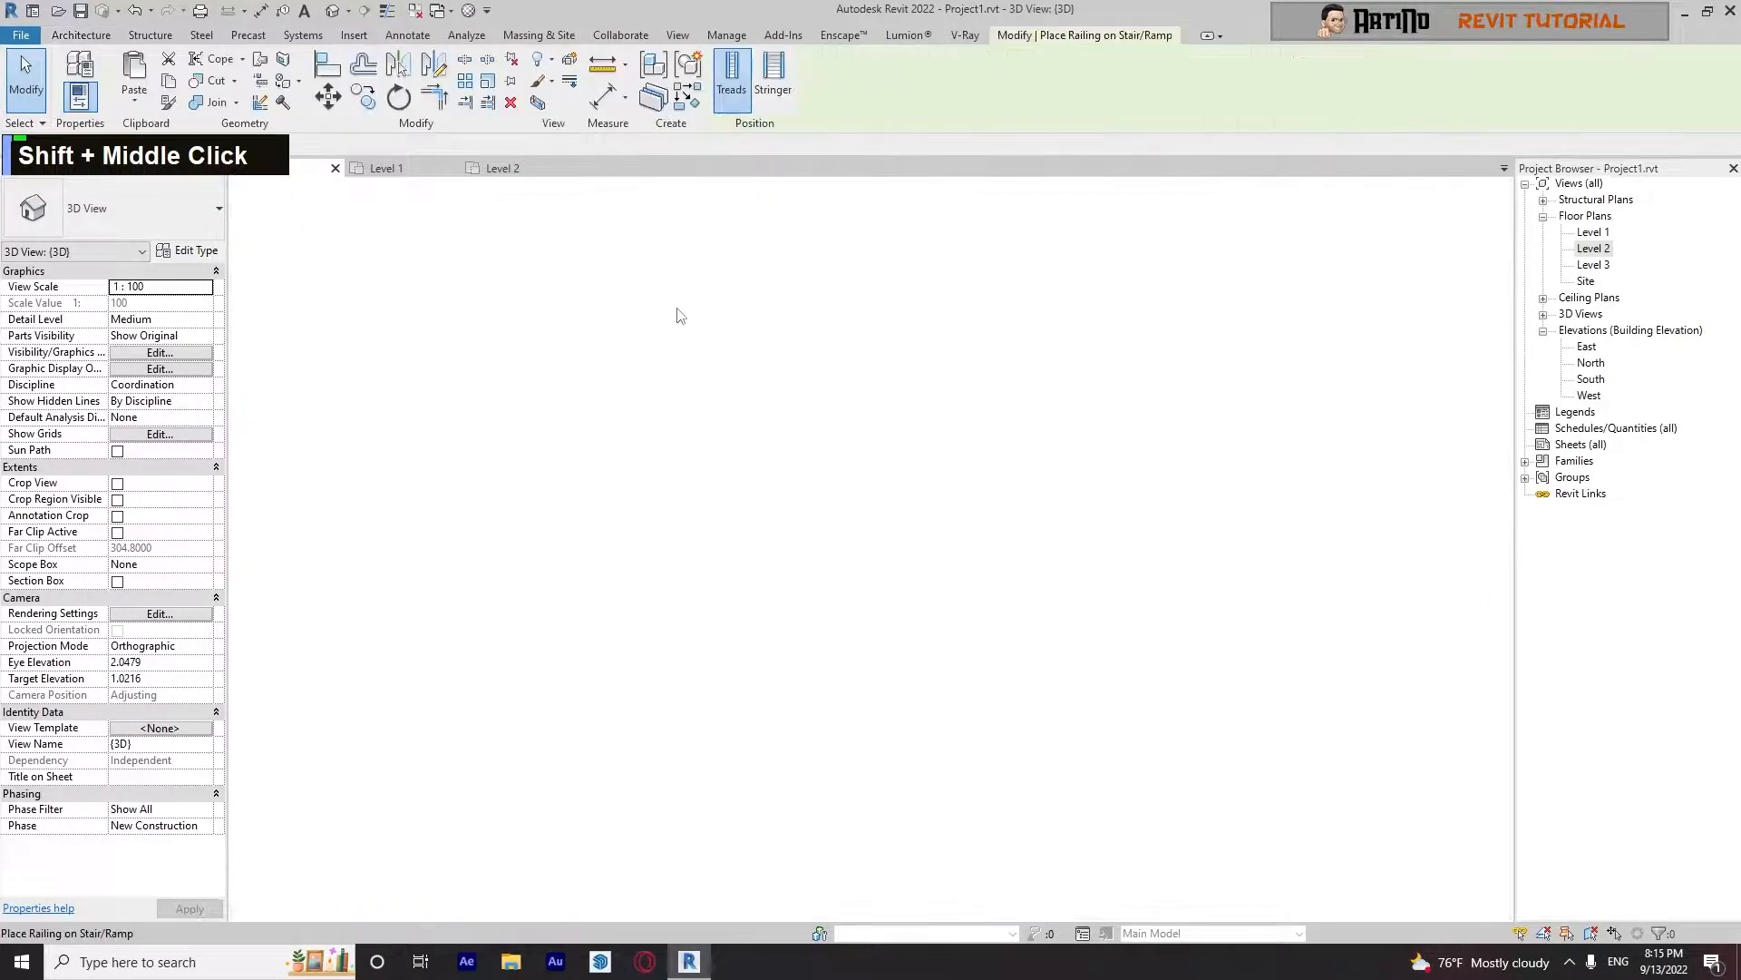
{"action": "scroll", "coordinate": [677, 306], "scroll_direction": "up", "scroll_amount": 1}
{"action": "scroll", "coordinate": [653, 326], "scroll_direction": "down", "scroll_amount": 6}
{"action": "scroll", "coordinate": [642, 343], "scroll_direction": "up", "scroll_amount": 5}
{"action": "scroll", "coordinate": [640, 339], "scroll_direction": "up", "scroll_amount": 4}
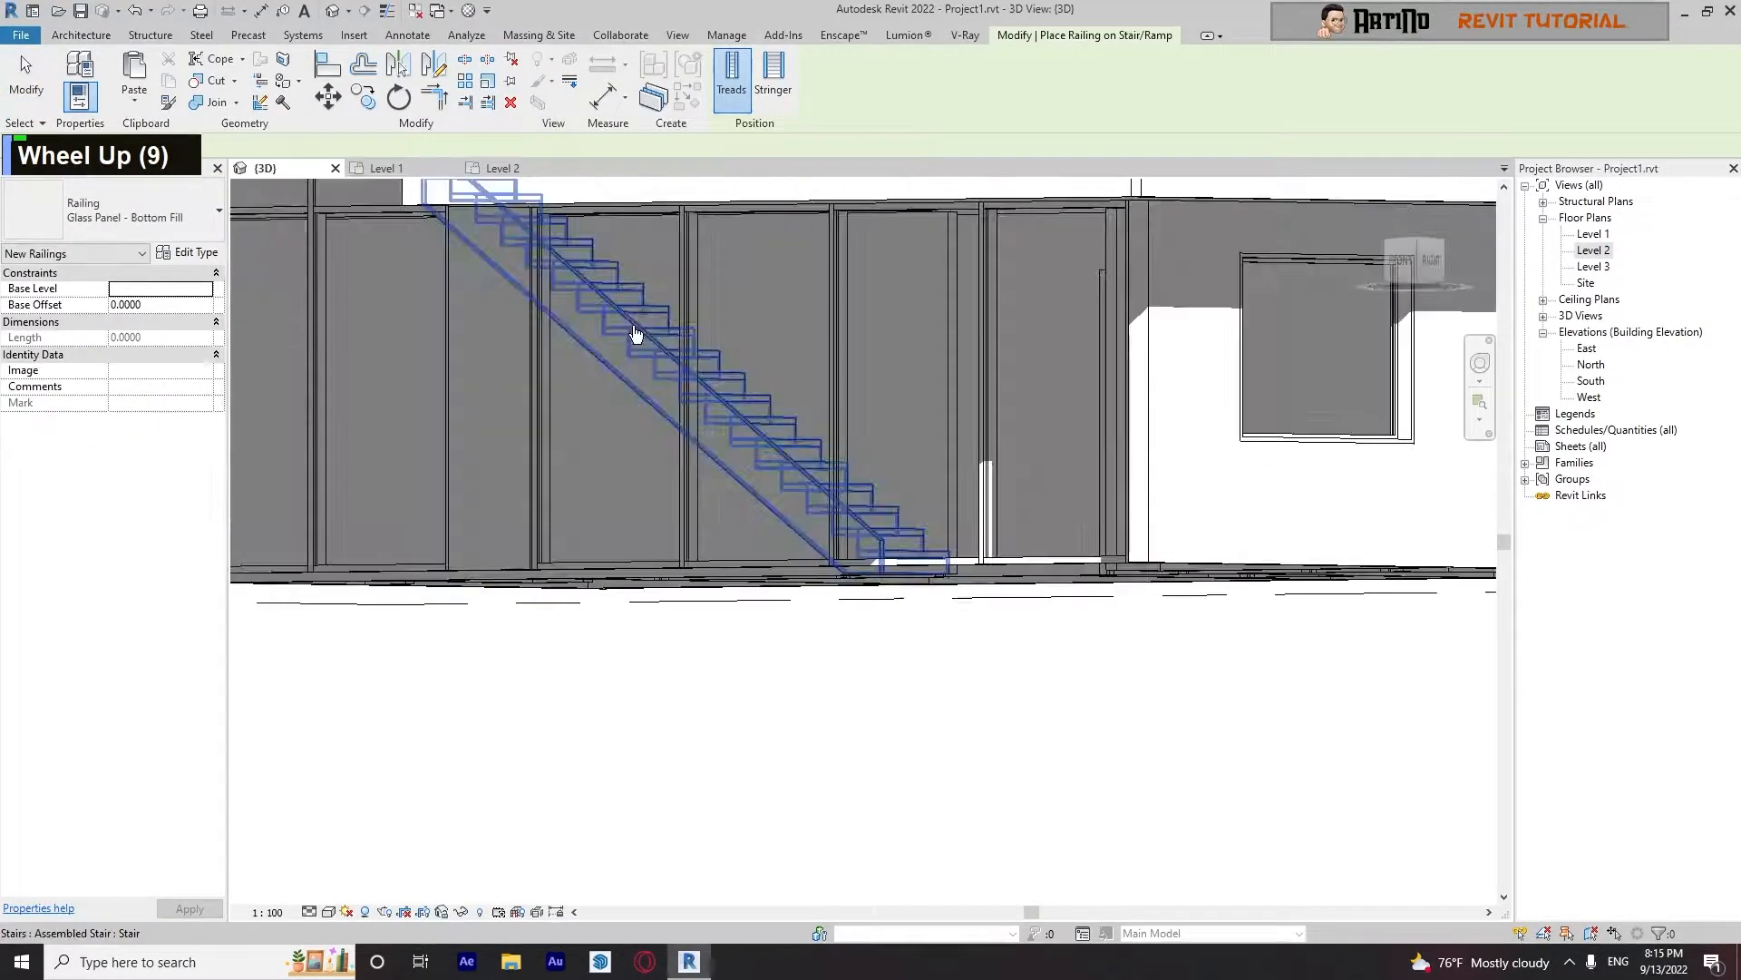
{"action": "left_click", "coordinate": [677, 490]}
{"action": "scroll", "coordinate": [676, 494], "scroll_direction": "down", "scroll_amount": 3}
{"action": "key", "text": "Escape"}
{"action": "key", "text": "Escape"}
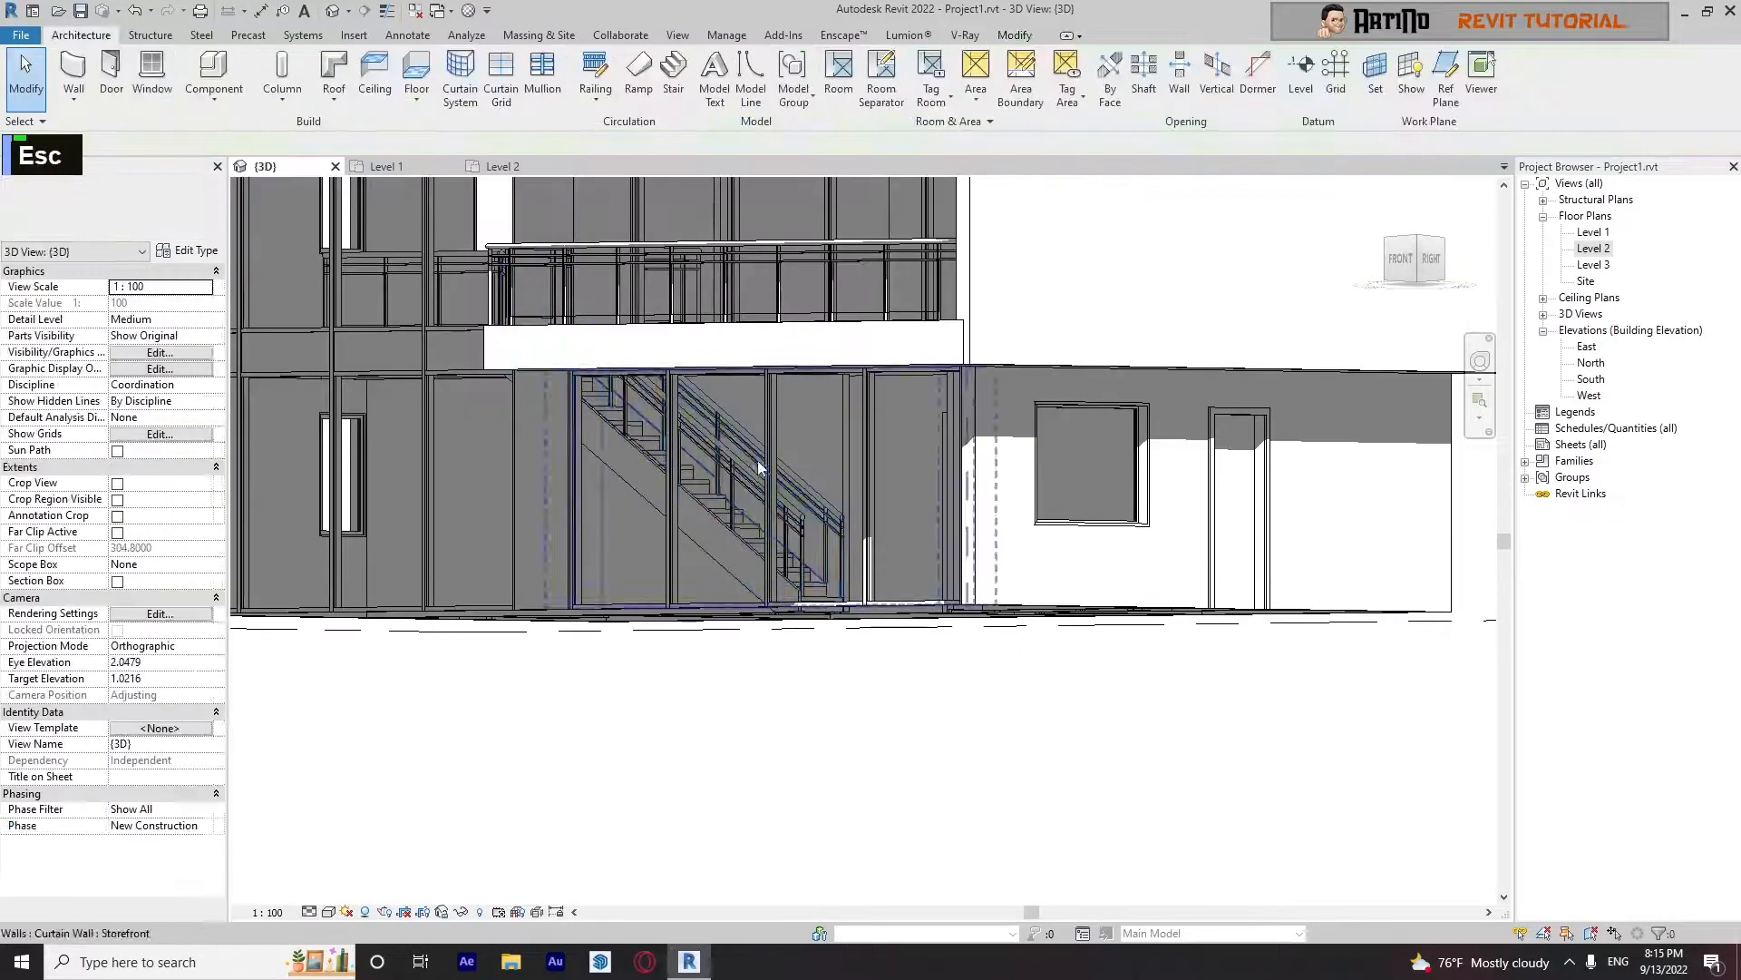
{"action": "left_click", "coordinate": [747, 444]}
{"action": "key", "text": "Delete"}
Edit the Level 2 floor's boundary in 3D and delete the stair opening's long edge nearest the living-room void
{"action": "scroll", "coordinate": [747, 444], "scroll_direction": "down", "scroll_amount": 2}
{"action": "mouse_move", "coordinate": [747, 445]}
{"action": "middle_mouse_down", "text": "shift"}
{"action": "mouse_move", "coordinate": [652, 299]}
{"action": "mouse_move", "coordinate": [642, 427]}
{"action": "mouse_move", "coordinate": [956, 522]}
{"action": "mouse_move", "coordinate": [950, 593]}
{"action": "middle_mouse_up", "text": "shift"}
{"action": "double_click", "coordinate": [965, 533]}
{"action": "scroll", "coordinate": [950, 593], "scroll_direction": "up", "scroll_amount": 4}
{"action": "left_click", "coordinate": [863, 542]}
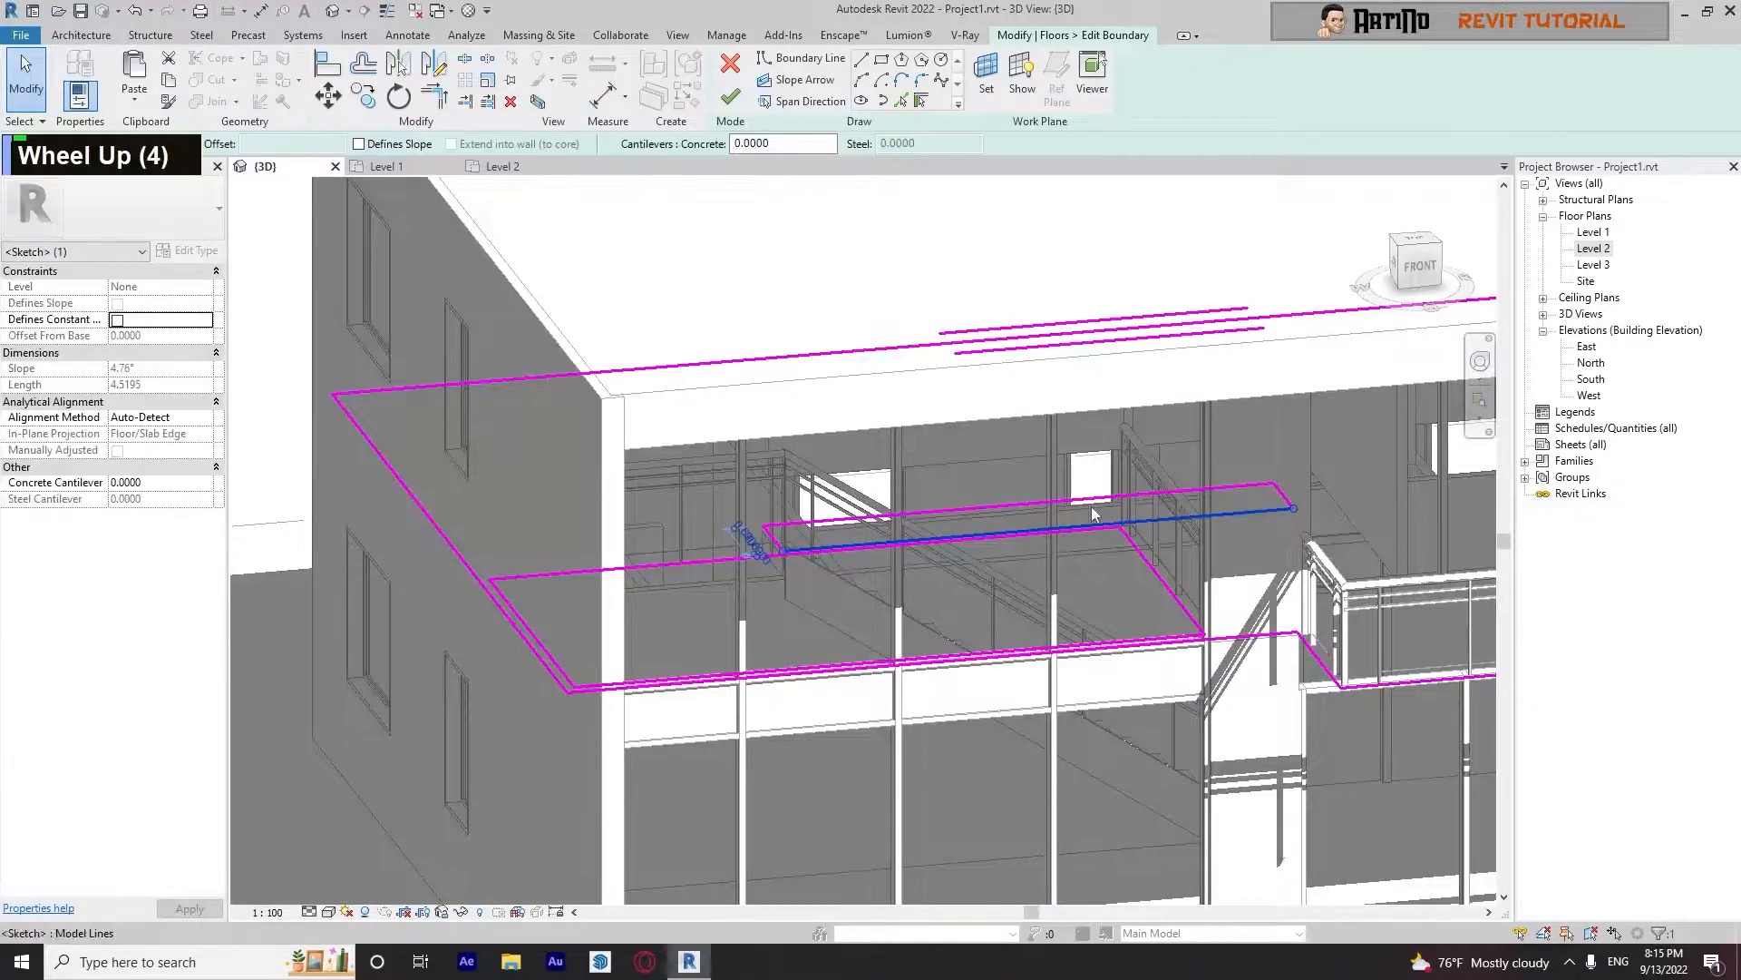
{"action": "key", "text": "Delete"}
Split the living-room void's long boundary line and trim its outer-wall part to the stair opening's short edge
{"action": "left_click", "coordinate": [464, 57]}
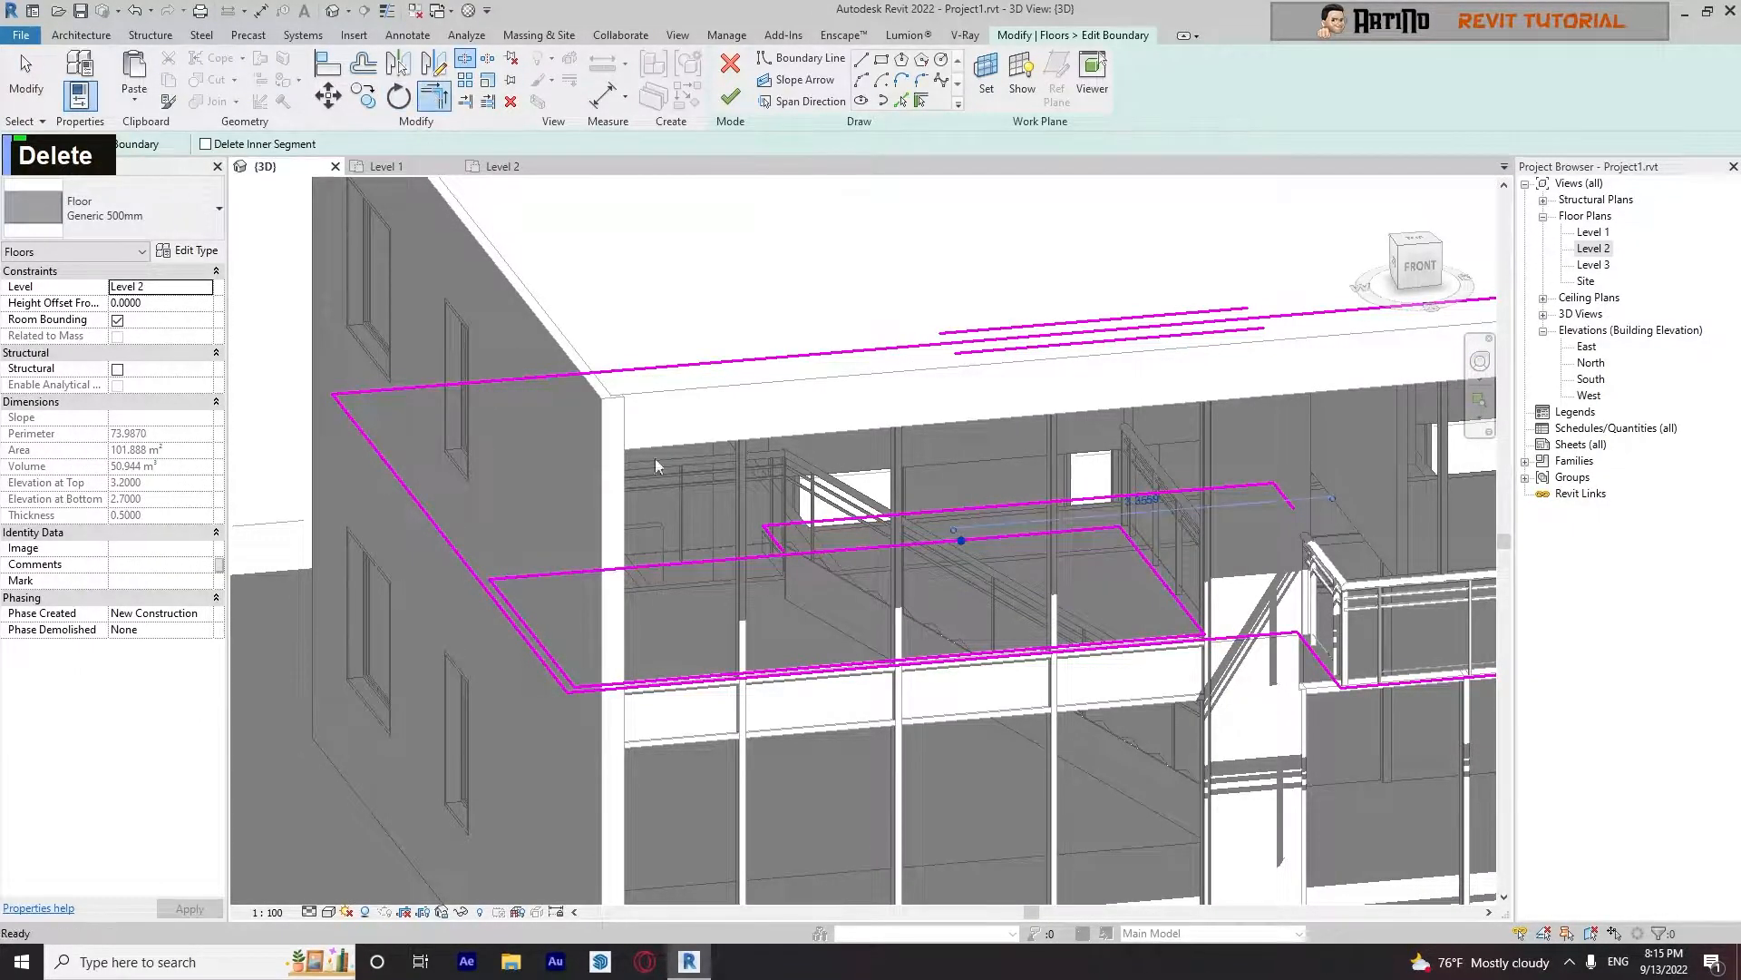
{"action": "double_click", "coordinate": [782, 549]}
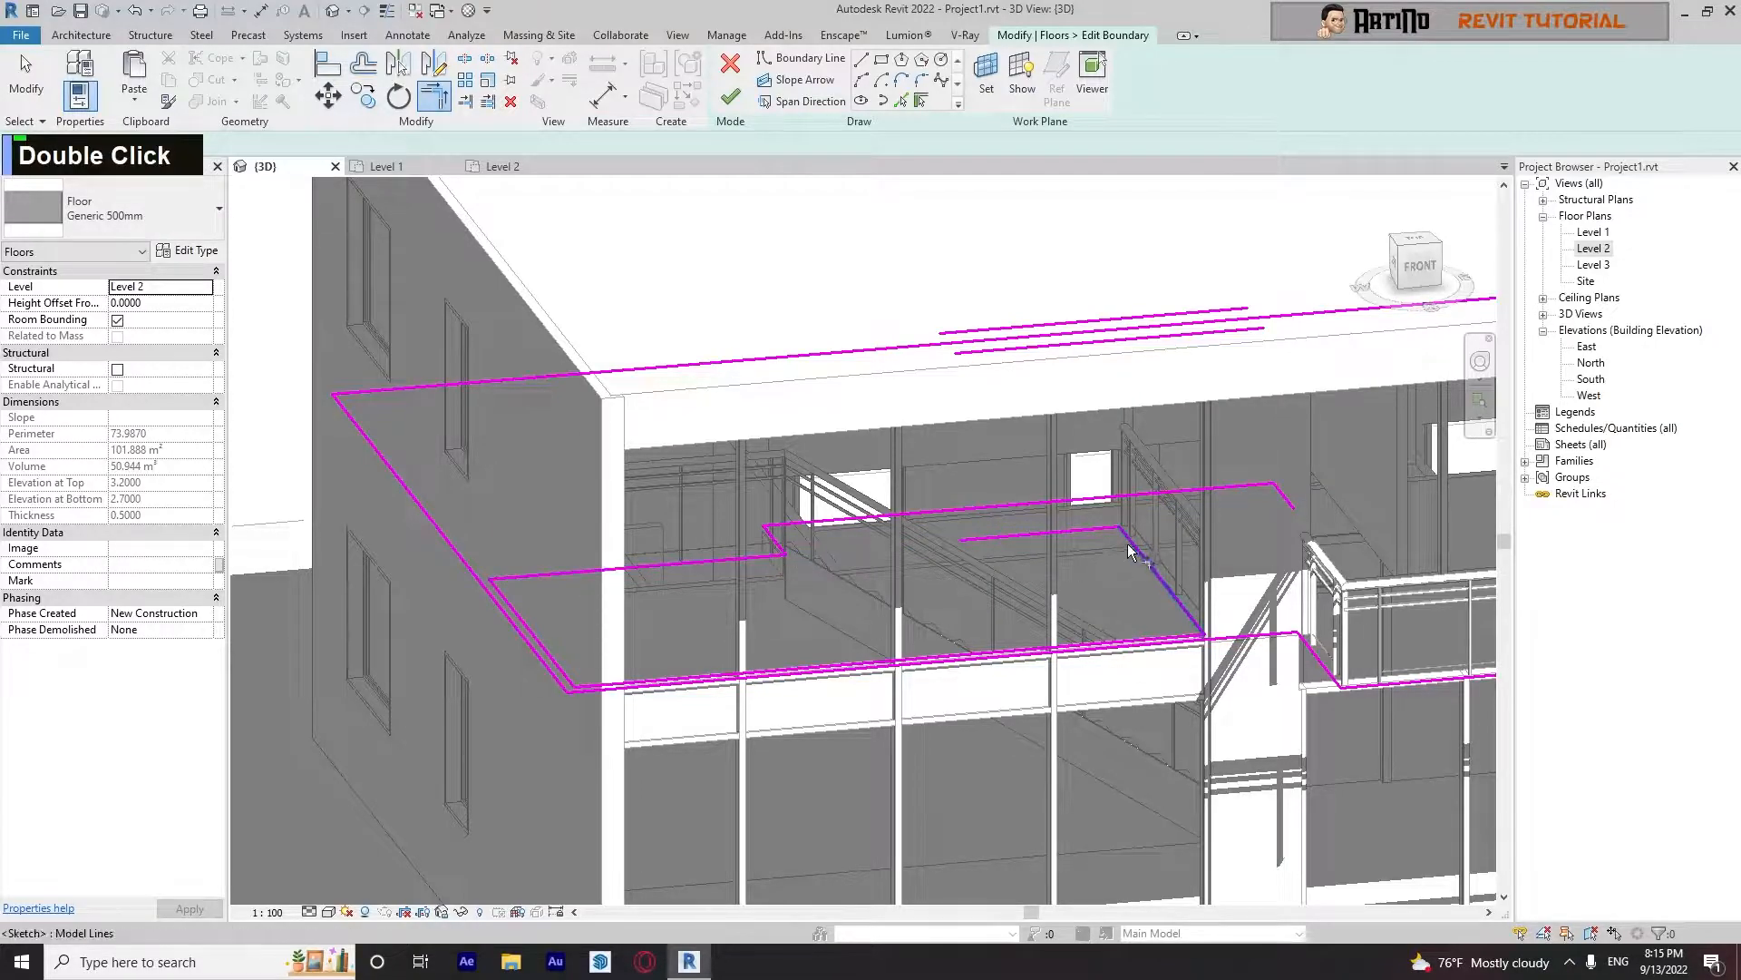
{"action": "key", "text": "Escape"}
{"action": "key", "text": "Escape"}
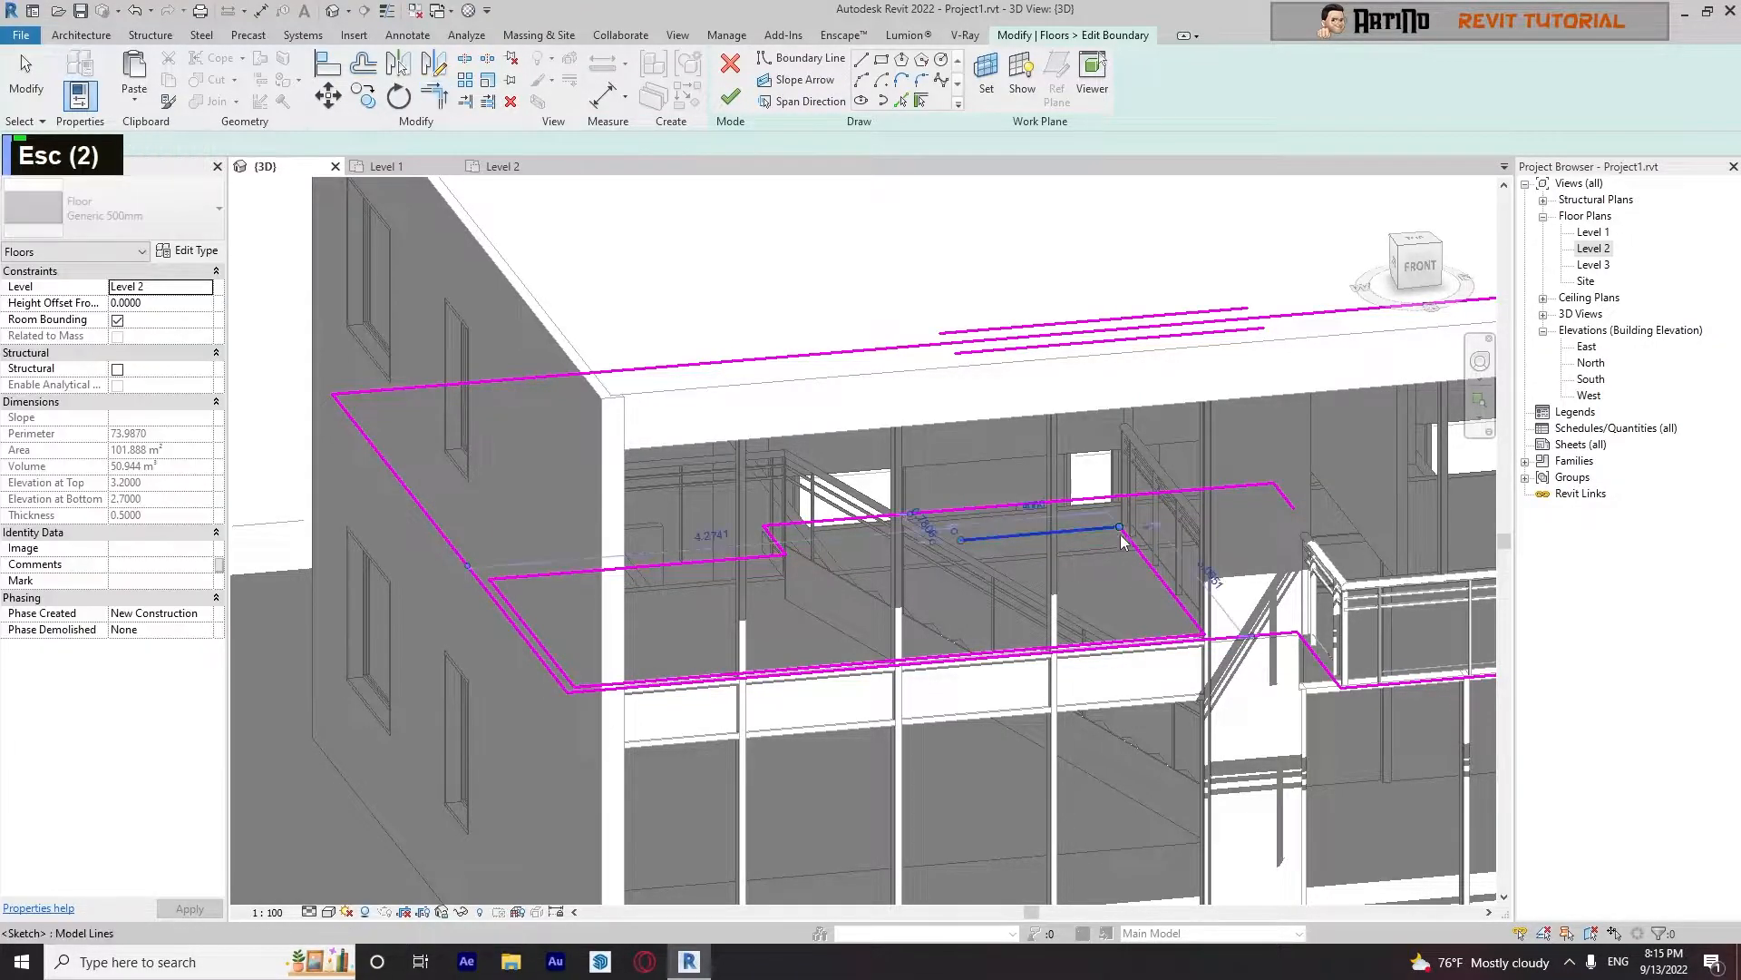
Stretch the leftover boundary segment to the stair opening's end and trim the opening's far long edge to the void's side edge
{"action": "left_click", "coordinate": [1111, 536]}
{"action": "left_click_drag", "start_coordinate": [1122, 526], "coordinate": [1273, 511]}
{"action": "left_click", "coordinate": [1127, 552]}
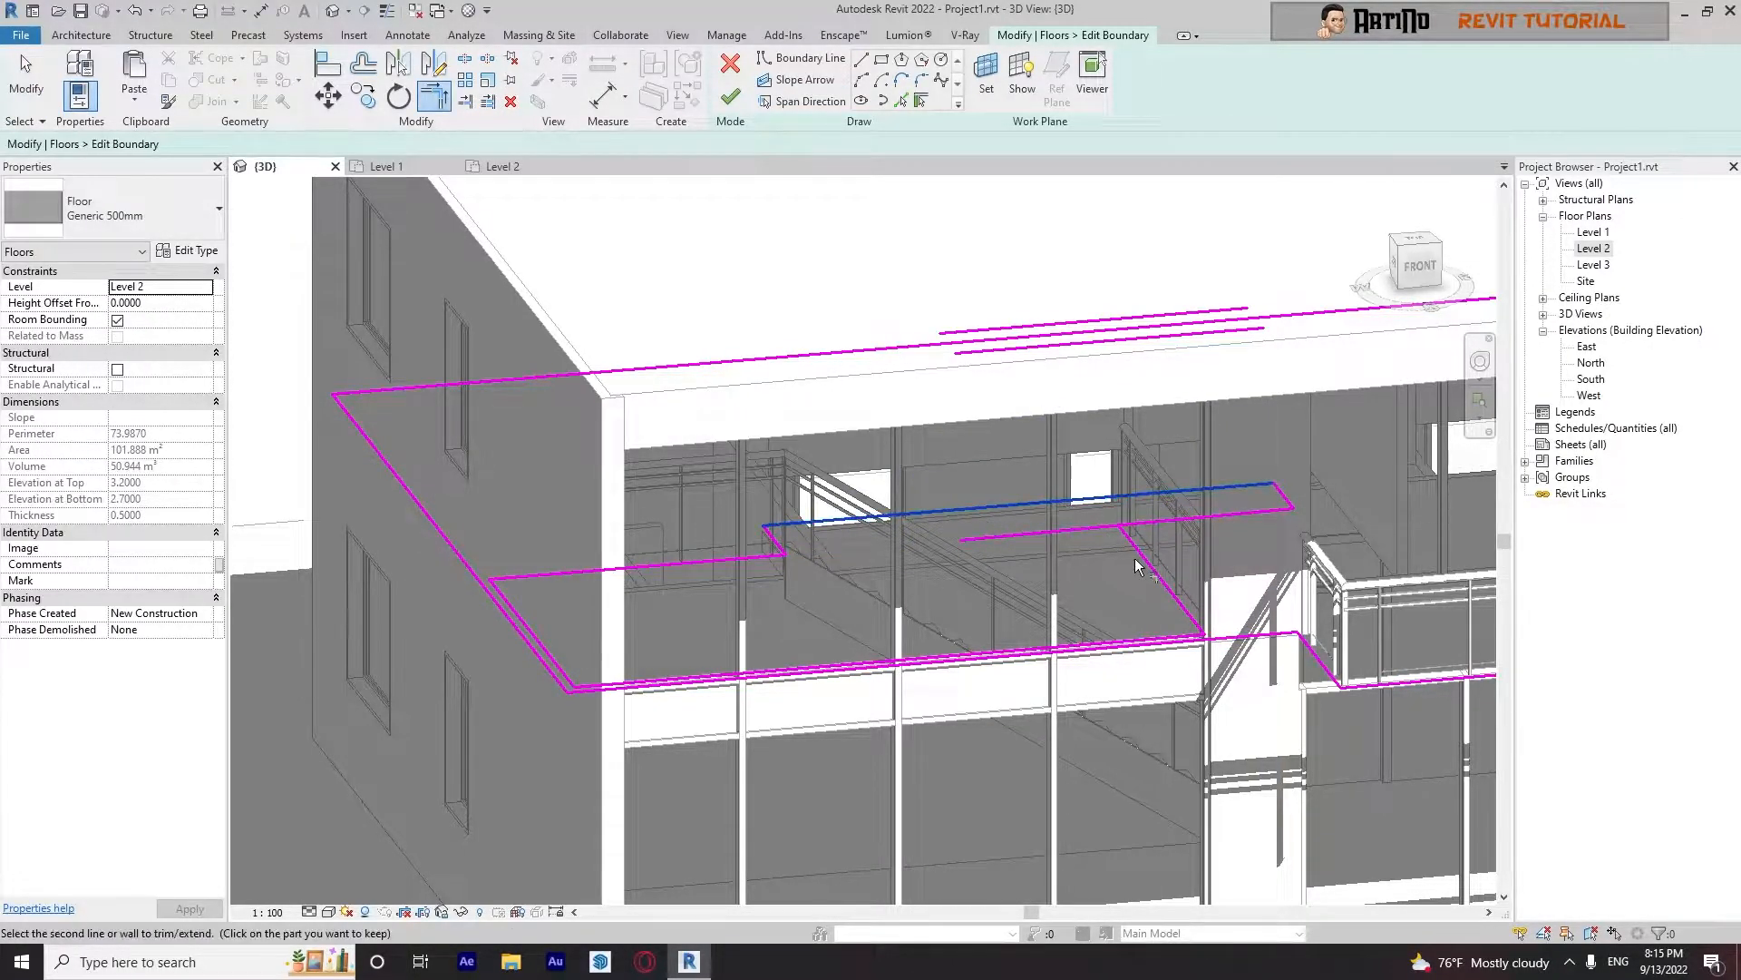
{"action": "left_click", "coordinate": [1140, 558]}
{"action": "key", "text": "Escape"}
{"action": "key", "text": "Escape"}
Delete the leftover segment and the stair opening's short end line, and finish the floor boundary without attaching the walls
{"action": "left_click", "coordinate": [1097, 528]}
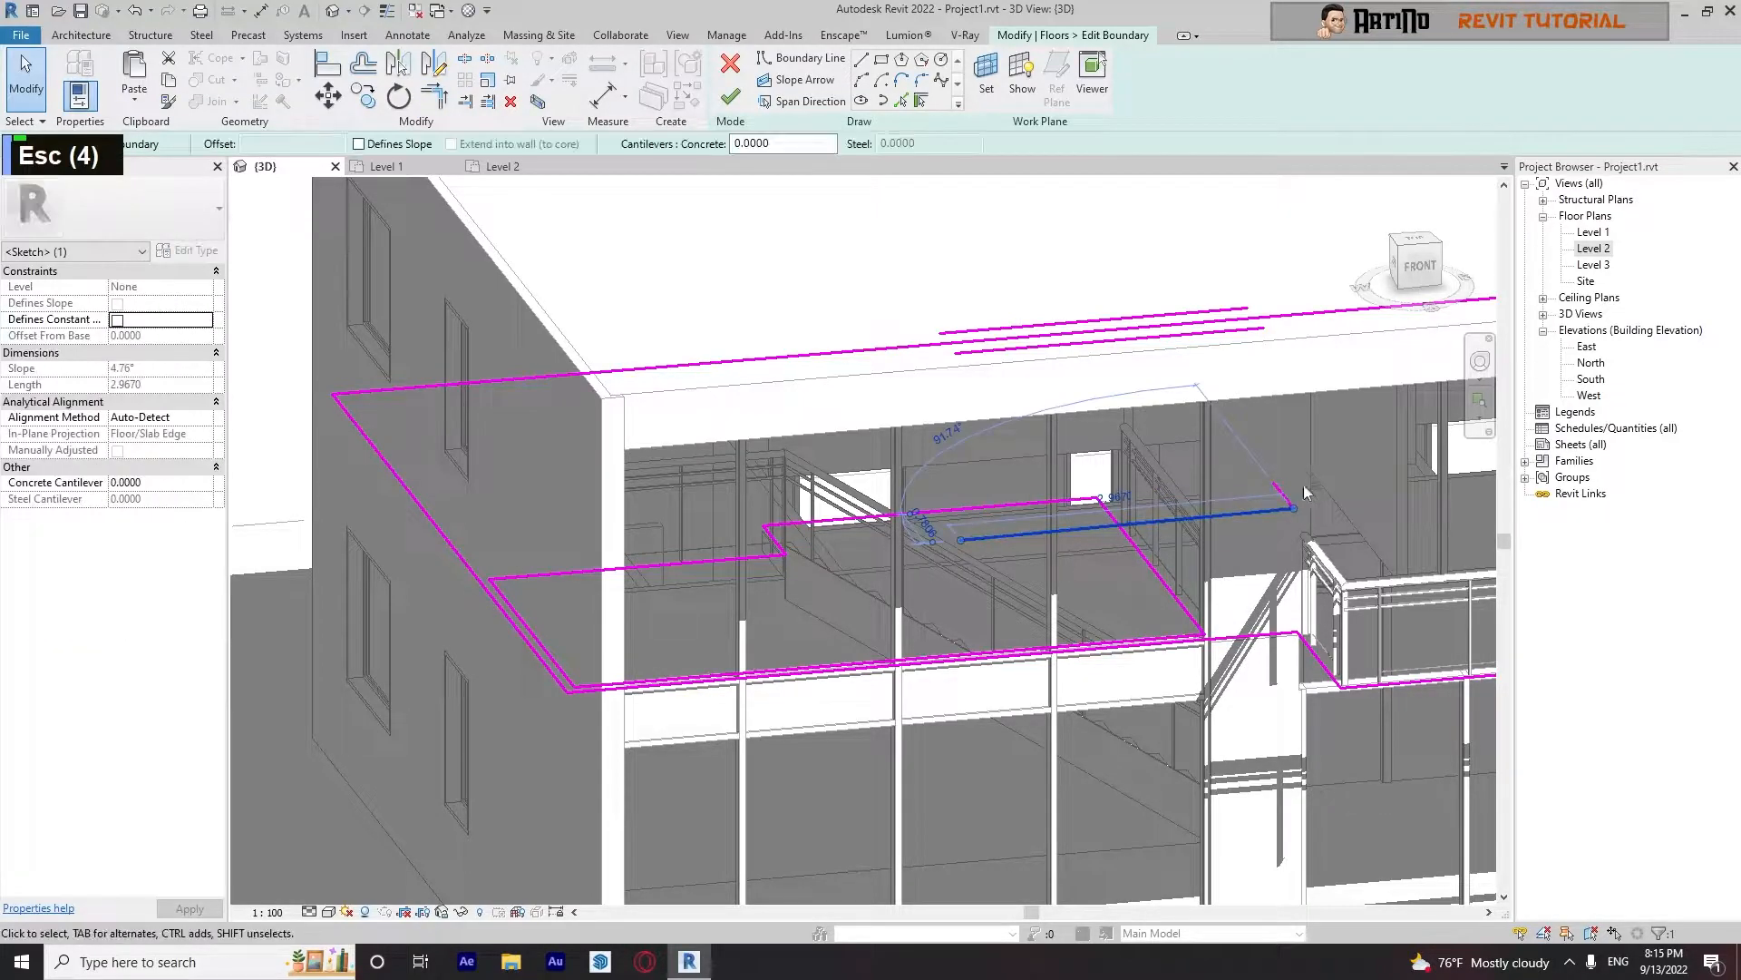
{"action": "key", "text": "Delete"}
{"action": "left_click_drag", "start_coordinate": [1245, 538], "coordinate": [1243, 542]}
{"action": "key", "text": "Delete"}
{"action": "left_click", "coordinate": [730, 96]}
{"action": "scroll", "coordinate": [687, 449], "scroll_direction": "down", "scroll_amount": 3}
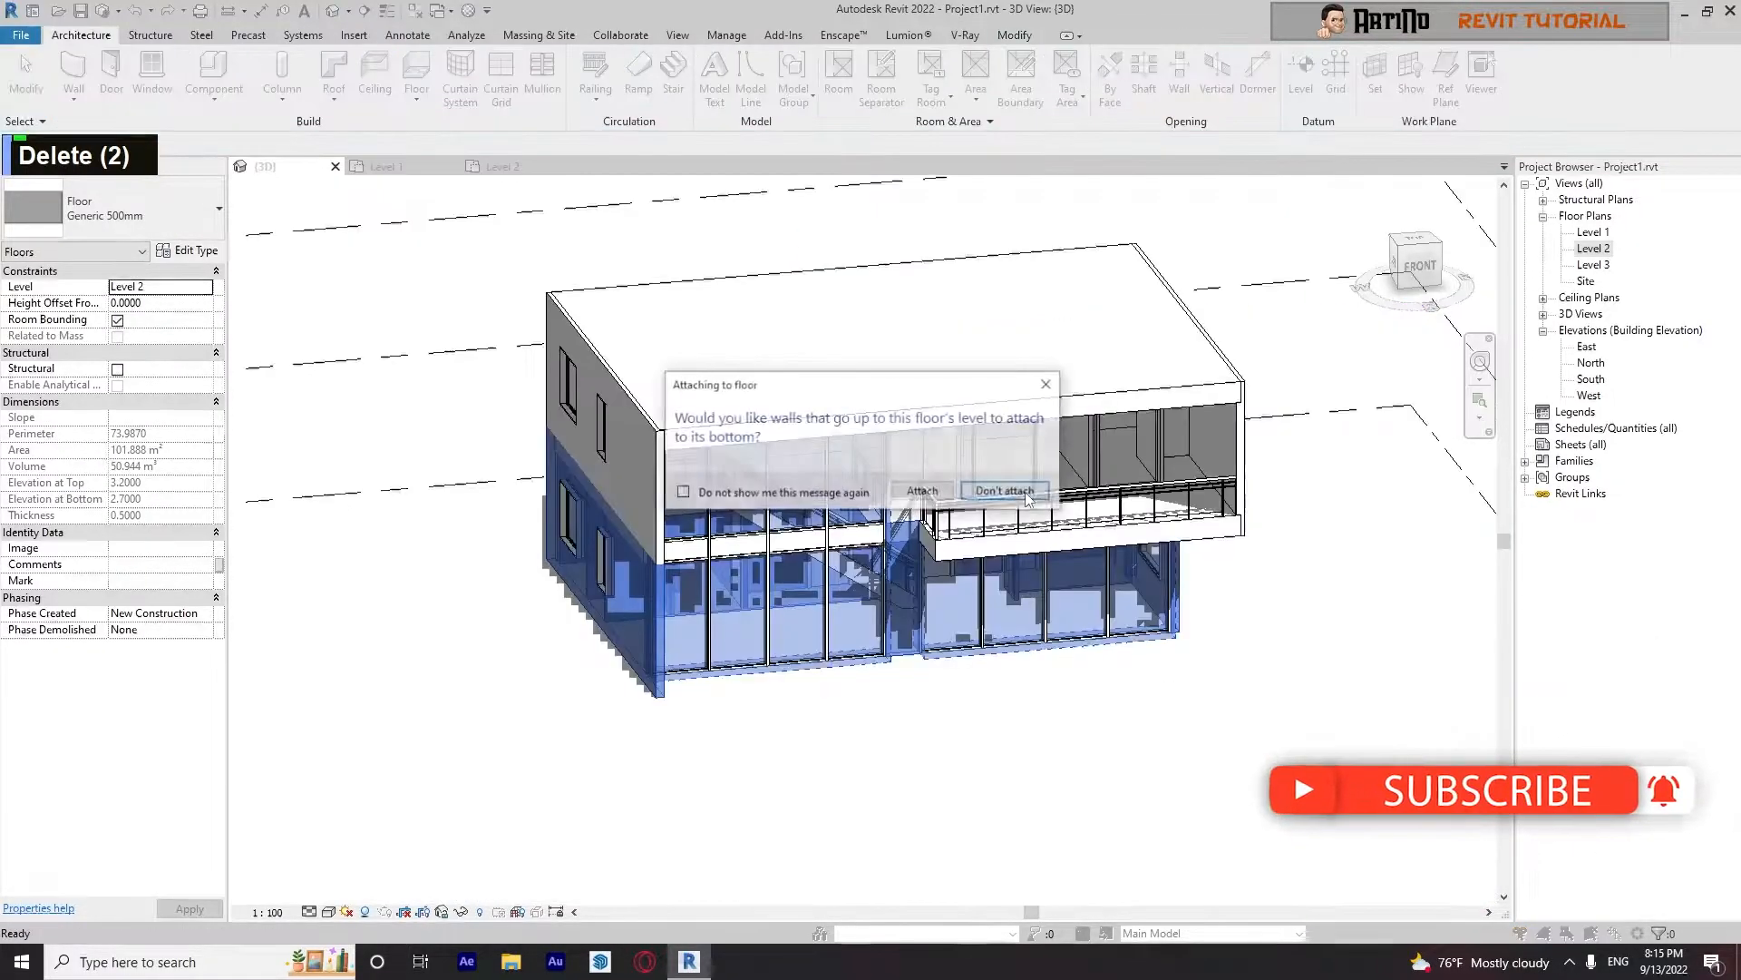
{"action": "left_click", "coordinate": [1006, 491]}
Extend the void's side railing path across the stair to the opening's far edge in the Level 2 plan, about 3.73 m long
{"action": "scroll", "coordinate": [990, 498], "scroll_direction": "up", "scroll_amount": 5}
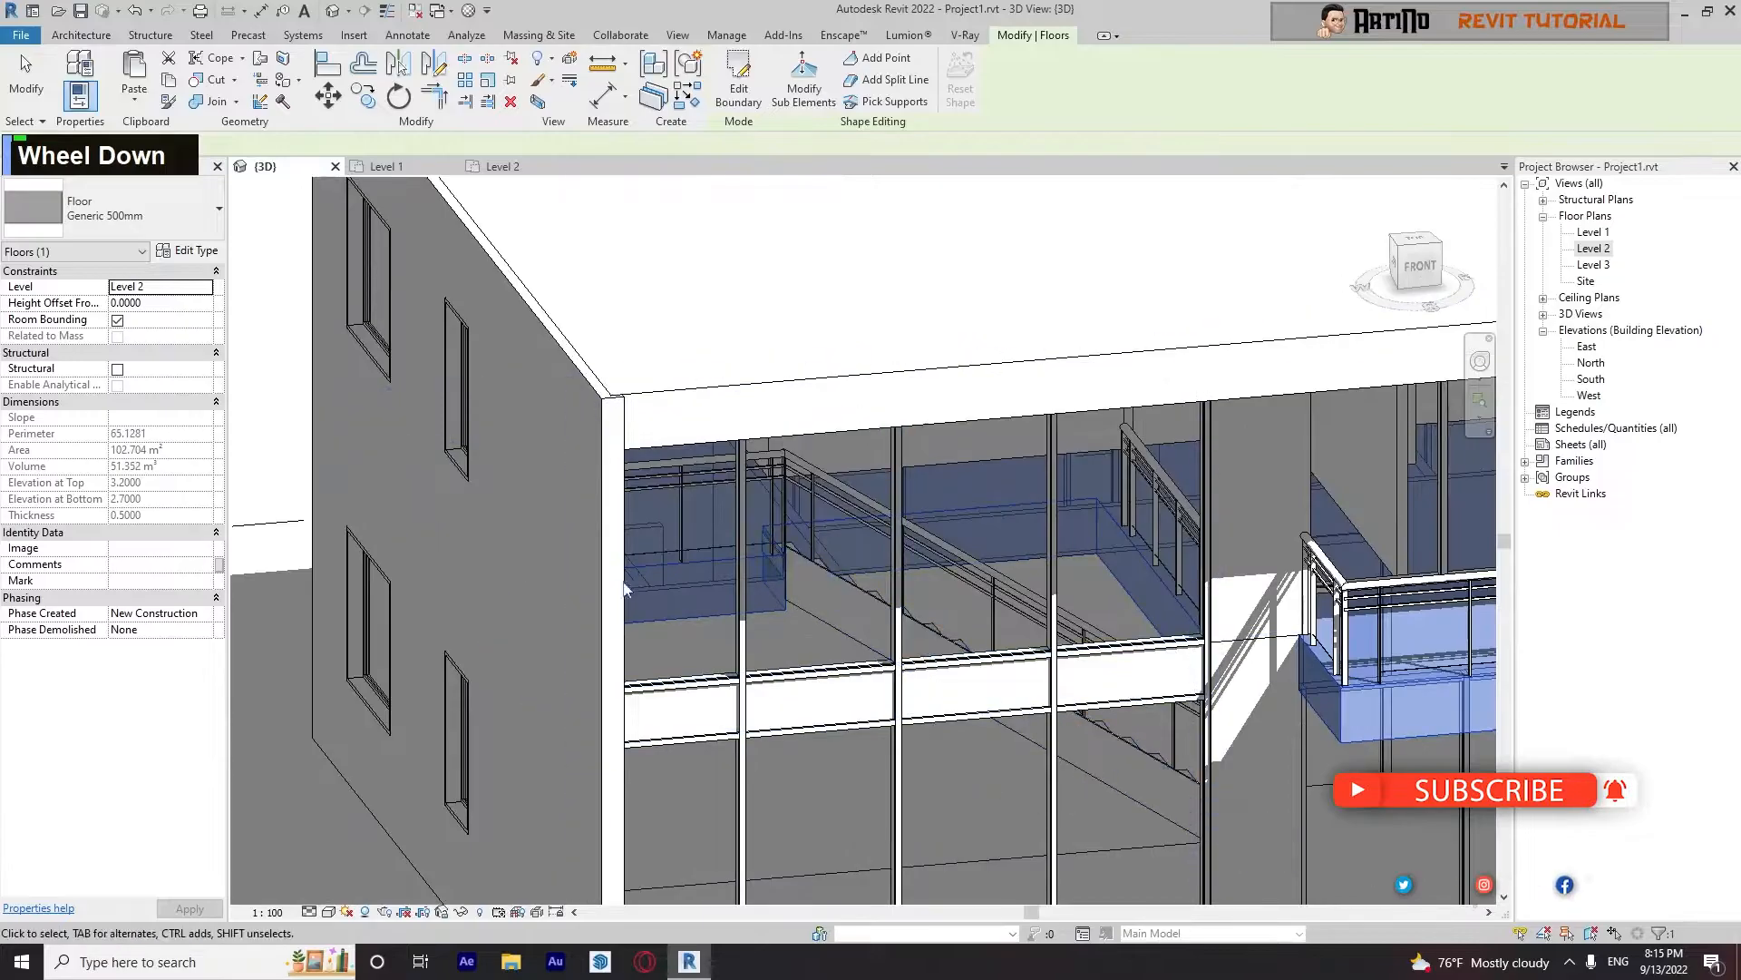
{"action": "scroll", "coordinate": [655, 581], "scroll_direction": "down", "scroll_amount": 5}
{"action": "scroll", "coordinate": [1025, 492], "scroll_direction": "up", "scroll_amount": 5}
{"action": "scroll", "coordinate": [1025, 493], "scroll_direction": "down", "scroll_amount": 2}
{"action": "mouse_move", "coordinate": [1025, 492]}
{"action": "middle_mouse_down"}
{"action": "mouse_move", "coordinate": [1018, 508]}
{"action": "mouse_move", "coordinate": [943, 505]}
{"action": "mouse_move", "coordinate": [943, 467]}
{"action": "mouse_move", "coordinate": [894, 489]}
{"action": "mouse_move", "coordinate": [940, 471]}
{"action": "middle_mouse_up"}
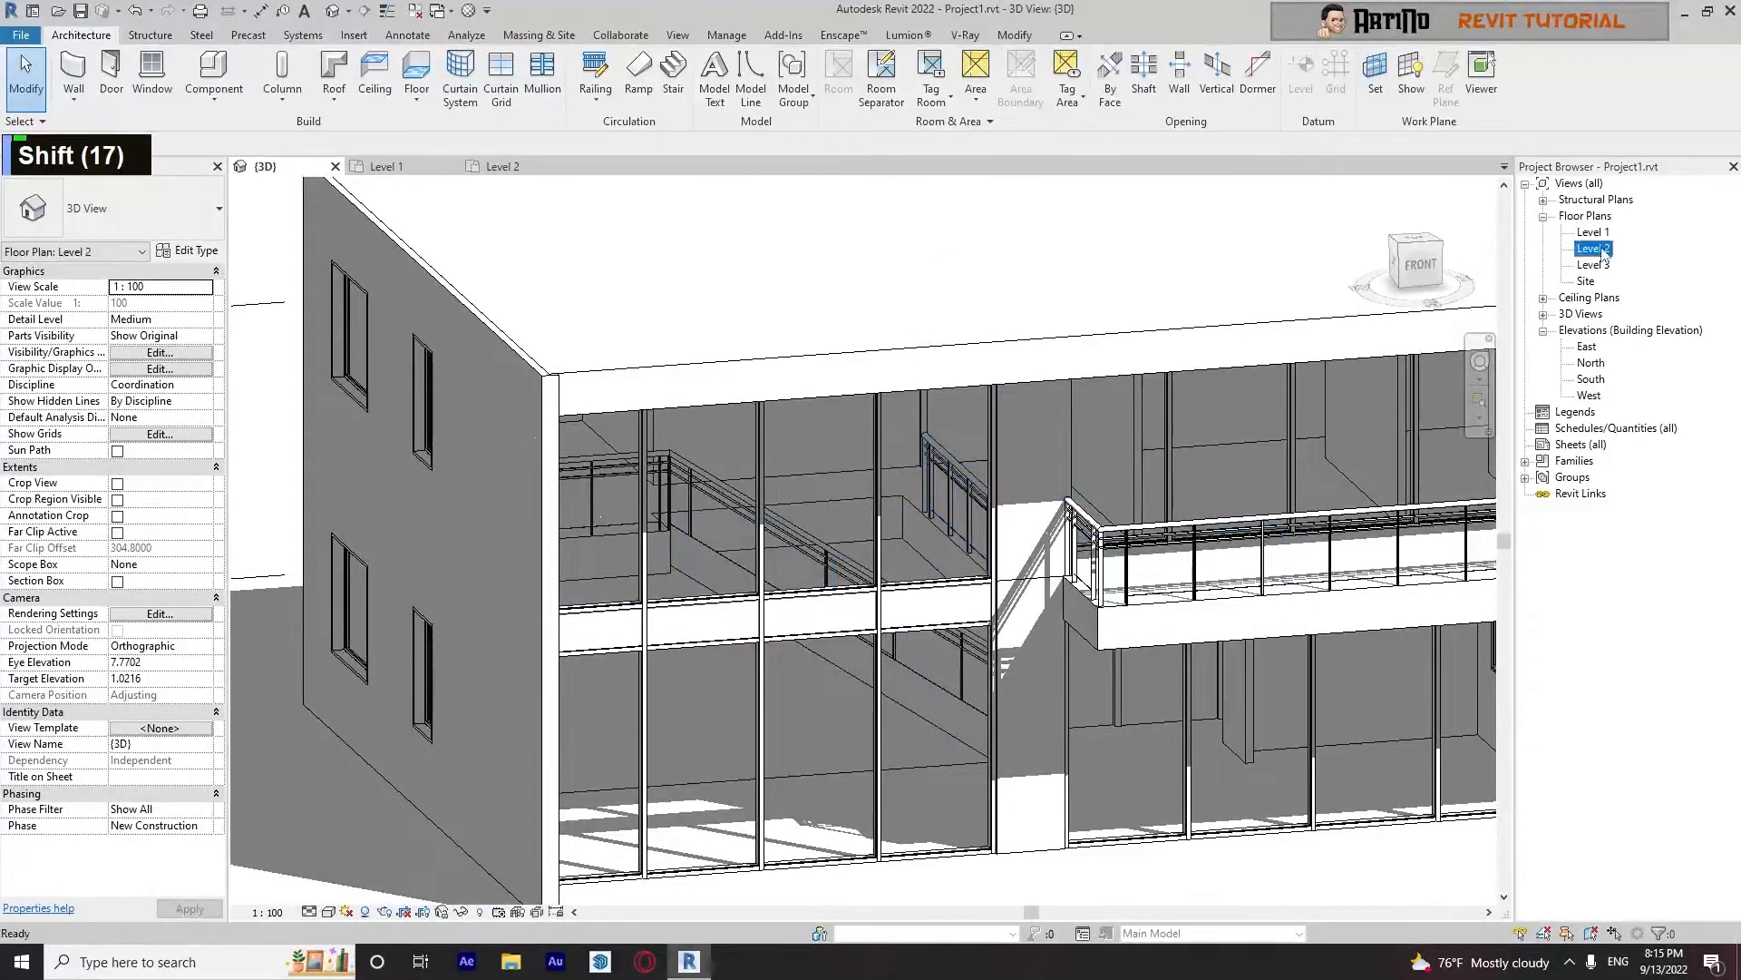
{"action": "double_click", "coordinate": [1597, 247]}
{"action": "double_click", "coordinate": [1011, 384]}
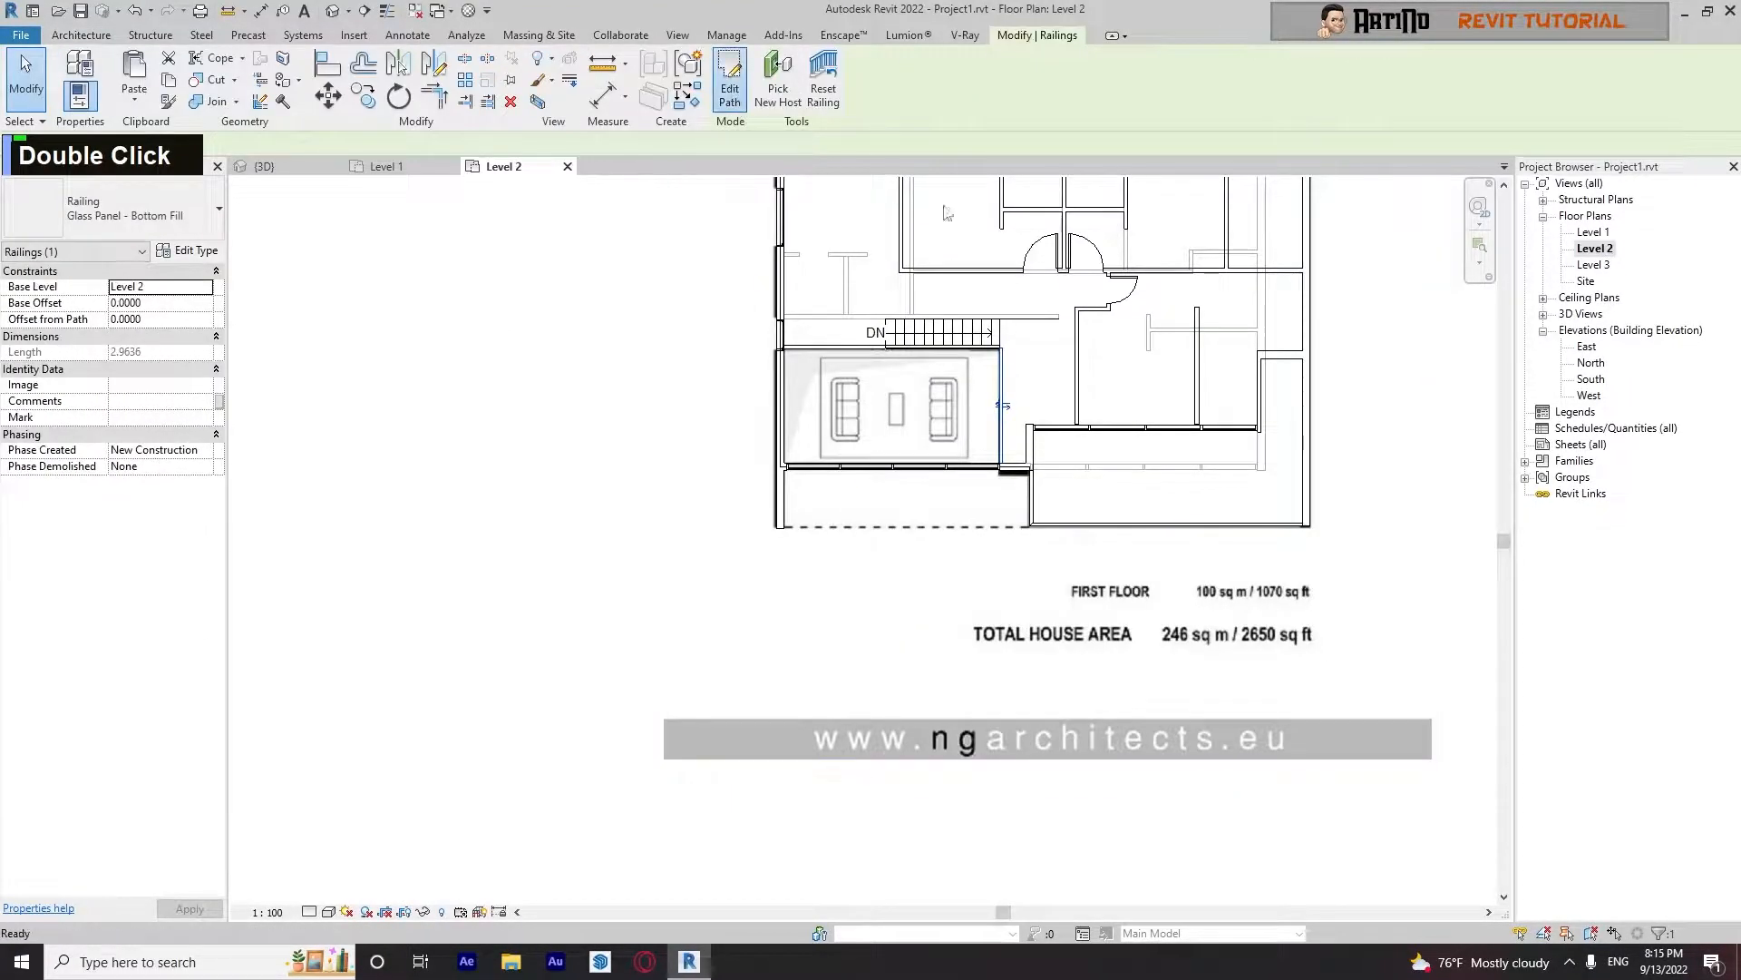
{"action": "scroll", "coordinate": [1011, 384], "scroll_direction": "up", "scroll_amount": 6}
{"action": "scroll", "coordinate": [963, 475], "scroll_direction": "up", "scroll_amount": 3}
{"action": "left_click", "coordinate": [953, 474]}
{"action": "left_click_drag", "start_coordinate": [953, 441], "coordinate": [955, 340]}
{"action": "left_click", "coordinate": [730, 97]}
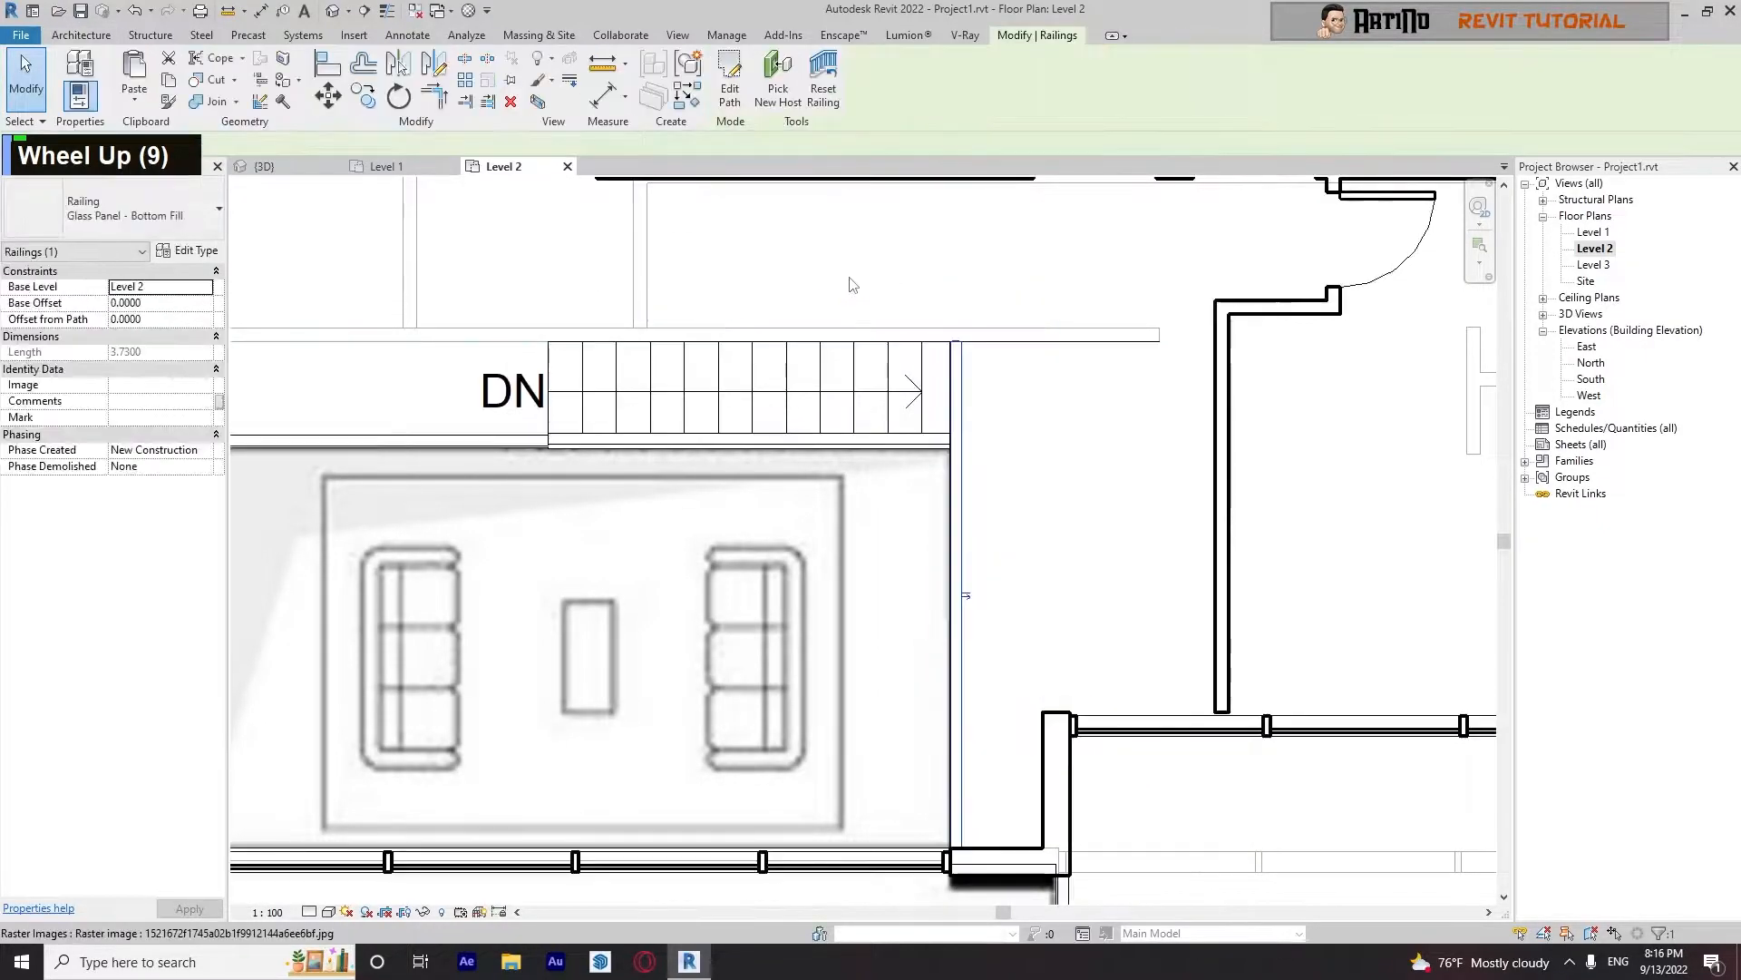
Return to the 3D view and examine the whole house with its stair and void railings
{"action": "left_click", "coordinate": [849, 280]}
{"action": "scroll", "coordinate": [848, 273], "scroll_direction": "down", "scroll_amount": 7}
{"action": "left_click", "coordinate": [334, 11]}
{"action": "scroll", "coordinate": [871, 508], "scroll_direction": "down", "scroll_amount": 7}
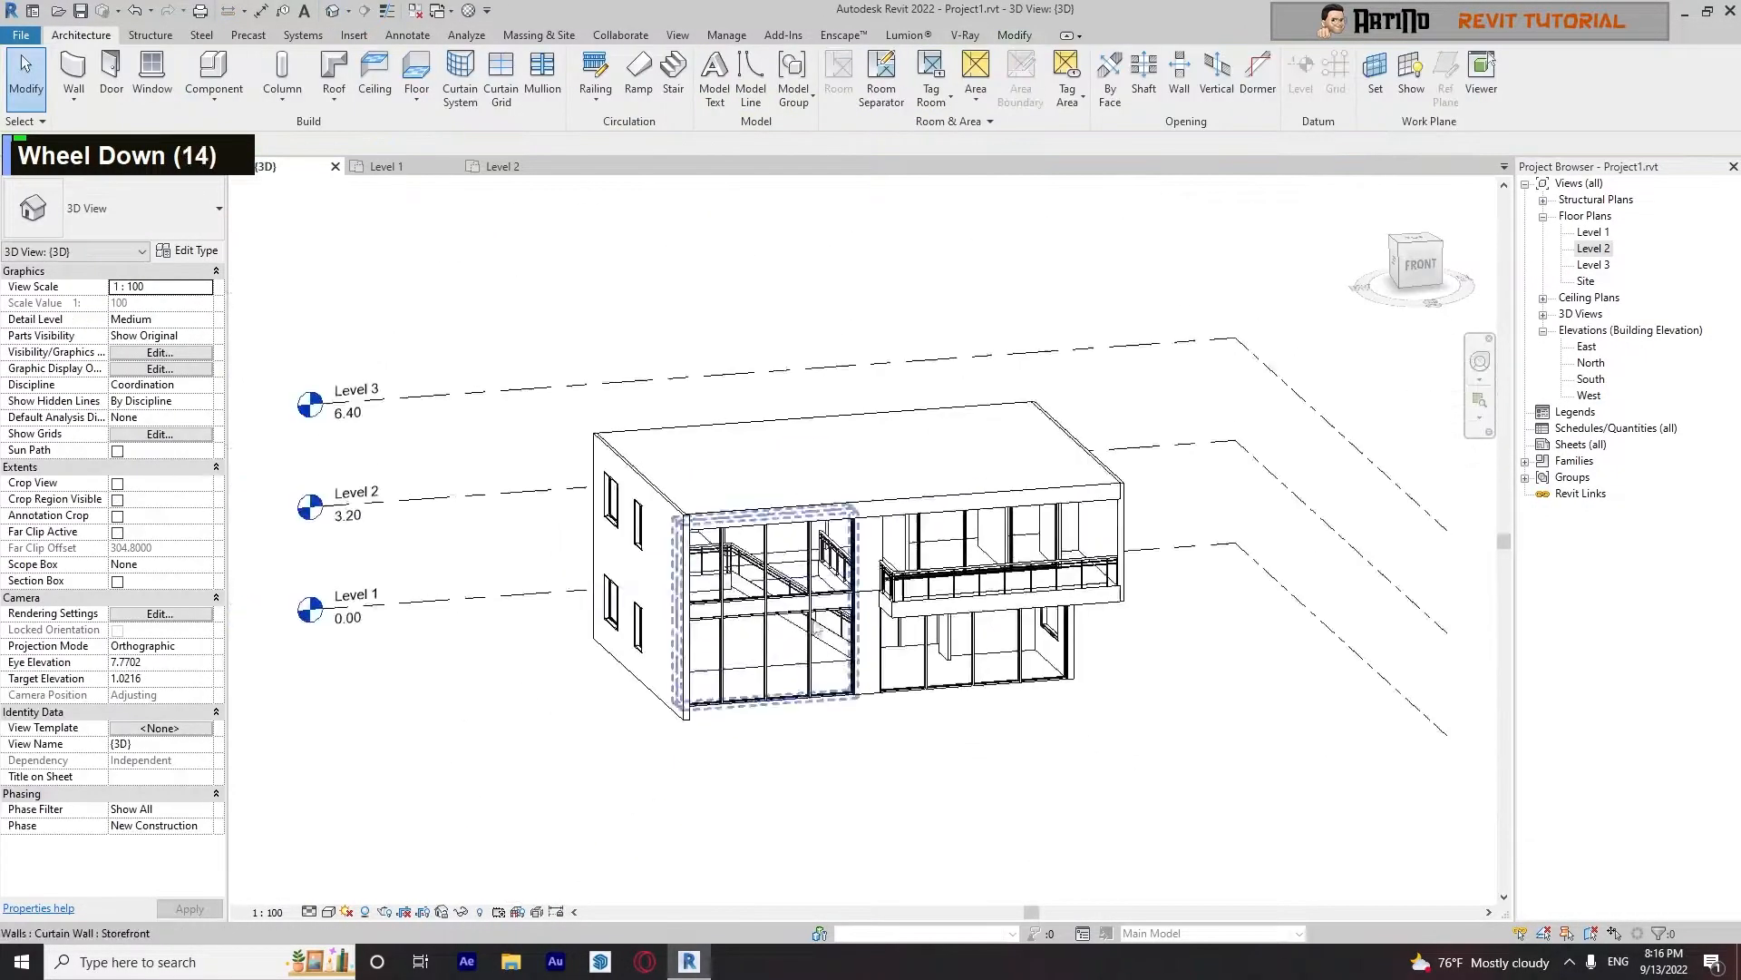
Reopen the void's side railing path in the Level 2 plan and add a line along the stair's far edge with zero offset
{"action": "mouse_move", "coordinate": [907, 580]}
{"action": "middle_mouse_down", "text": "shift"}
{"action": "mouse_move", "coordinate": [977, 606]}
{"action": "mouse_move", "coordinate": [925, 634]}
{"action": "mouse_move", "coordinate": [995, 734]}
{"action": "mouse_move", "coordinate": [810, 566]}
{"action": "mouse_move", "coordinate": [907, 544]}
{"action": "middle_mouse_up", "text": "shift"}
{"action": "double_click", "coordinate": [1593, 248]}
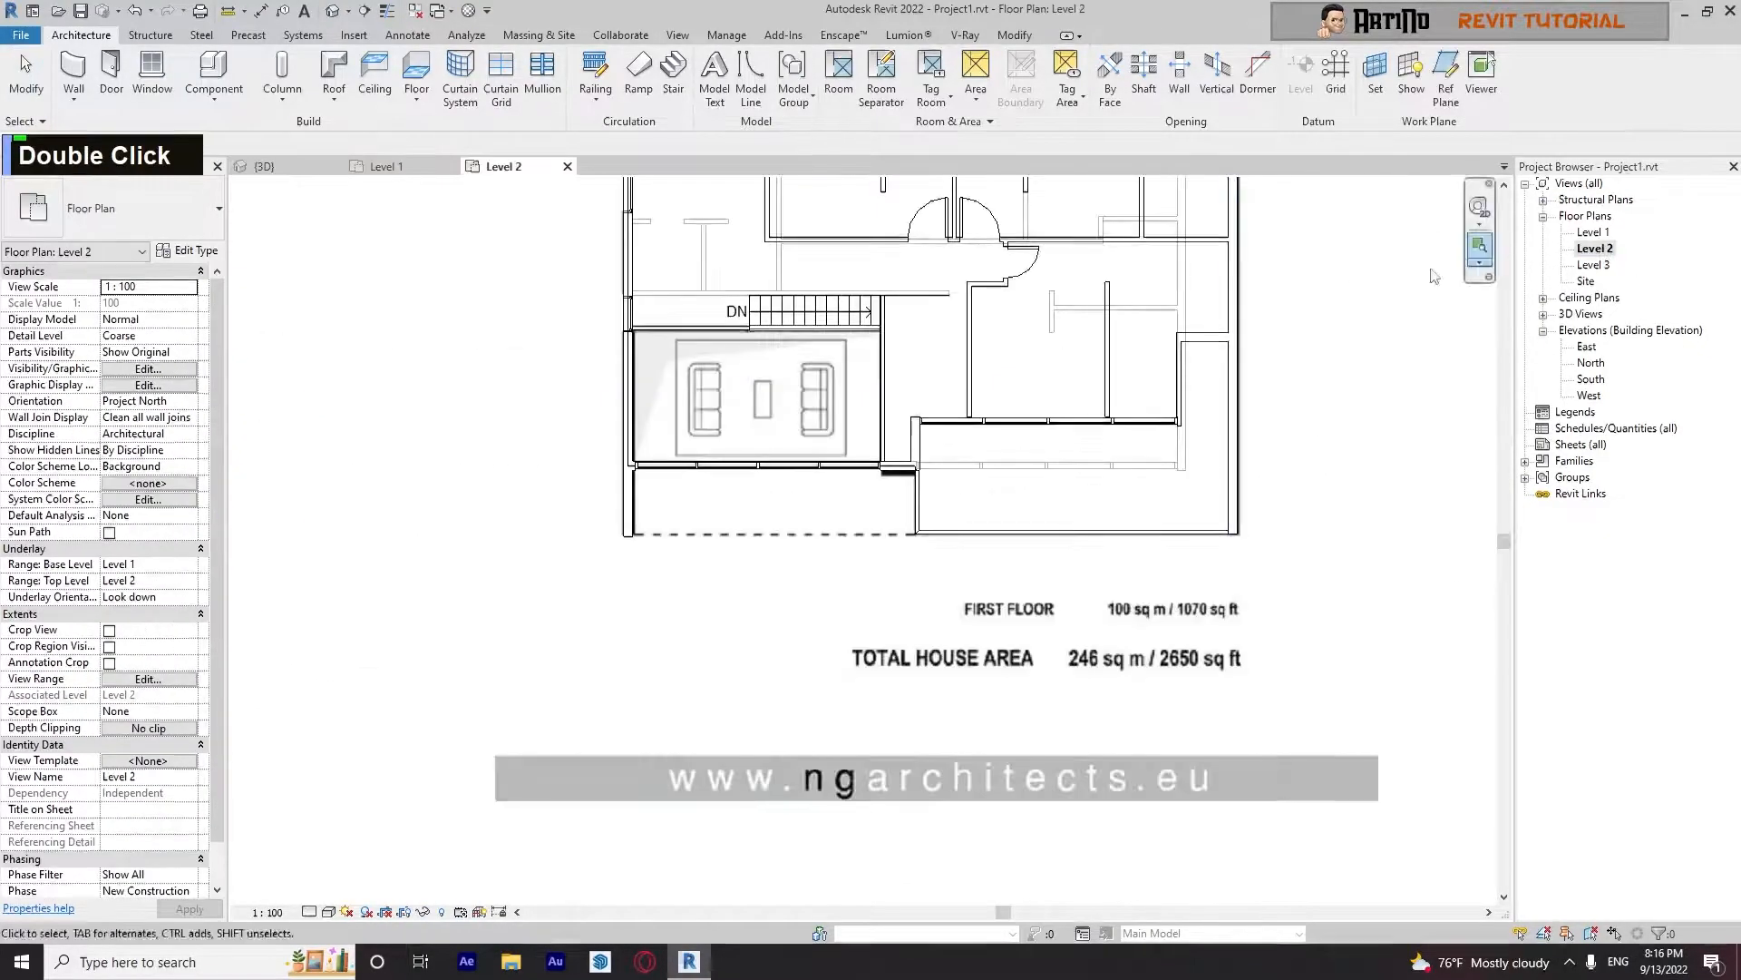
{"action": "scroll", "coordinate": [834, 281], "scroll_direction": "up", "scroll_amount": 2}
{"action": "left_click", "coordinate": [835, 281]}
{"action": "scroll", "coordinate": [835, 281], "scroll_direction": "up", "scroll_amount": 1}
{"action": "left_click", "coordinate": [730, 88]}
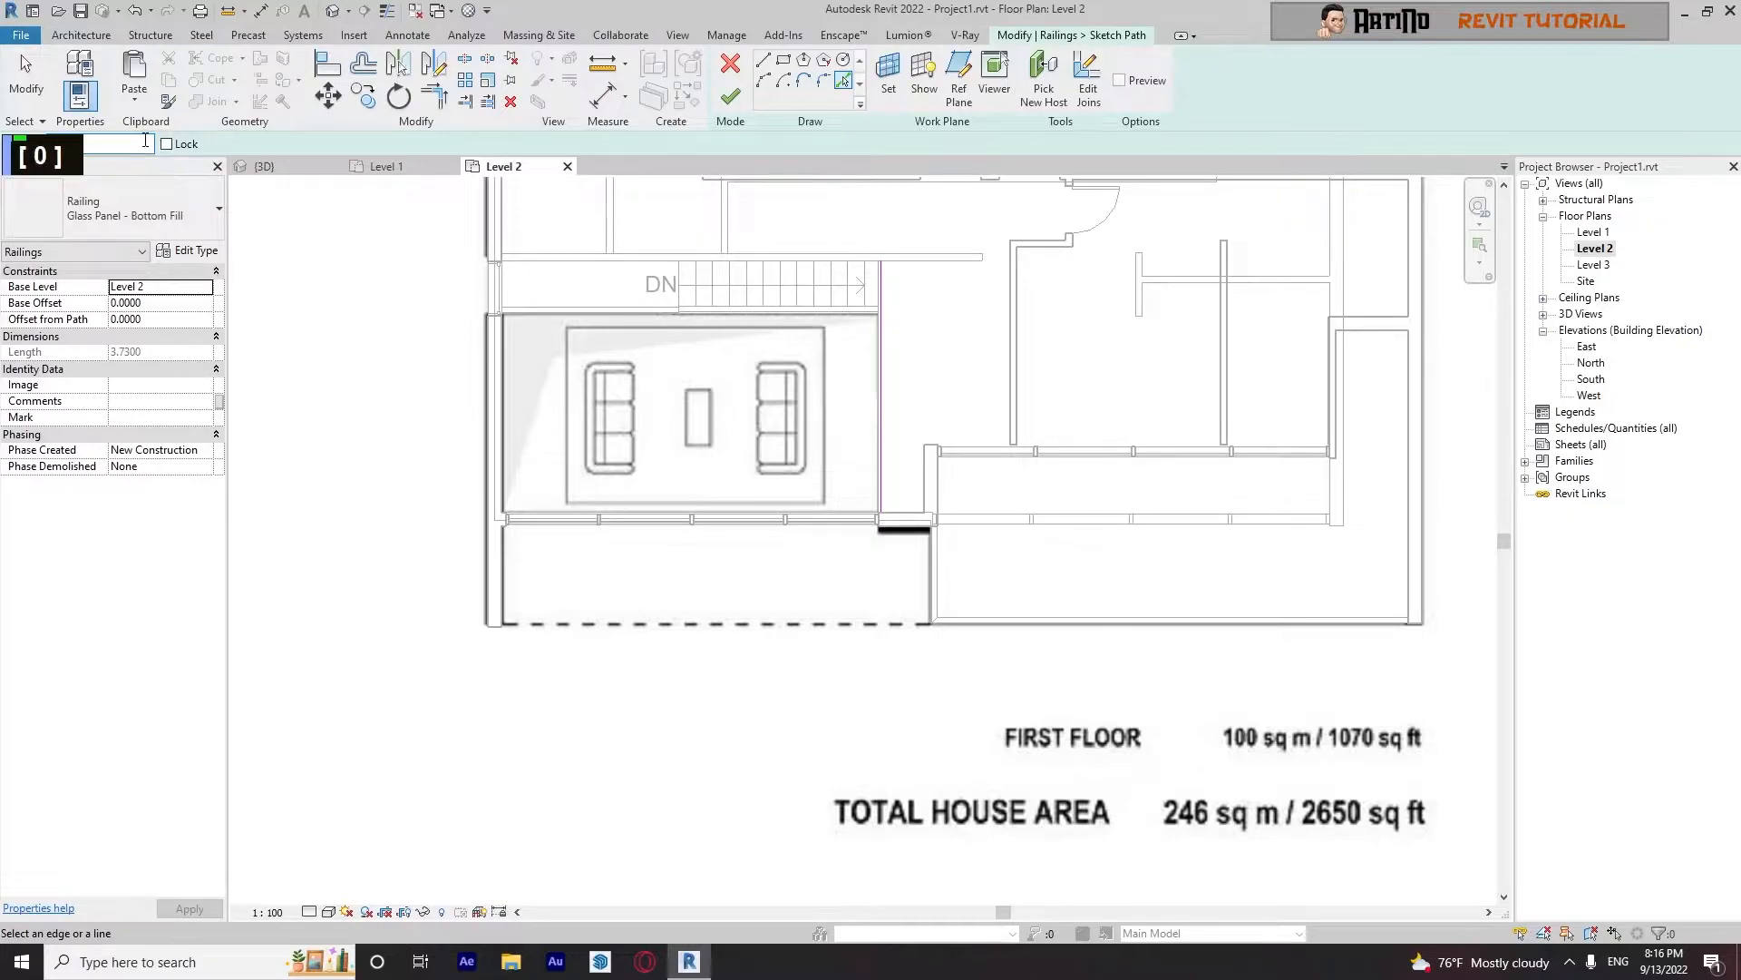
{"action": "scroll", "coordinate": [817, 272], "scroll_direction": "up", "scroll_amount": 9}
{"action": "middle_click_drag", "start_coordinate": [844, 263], "coordinate": [844, 517]}
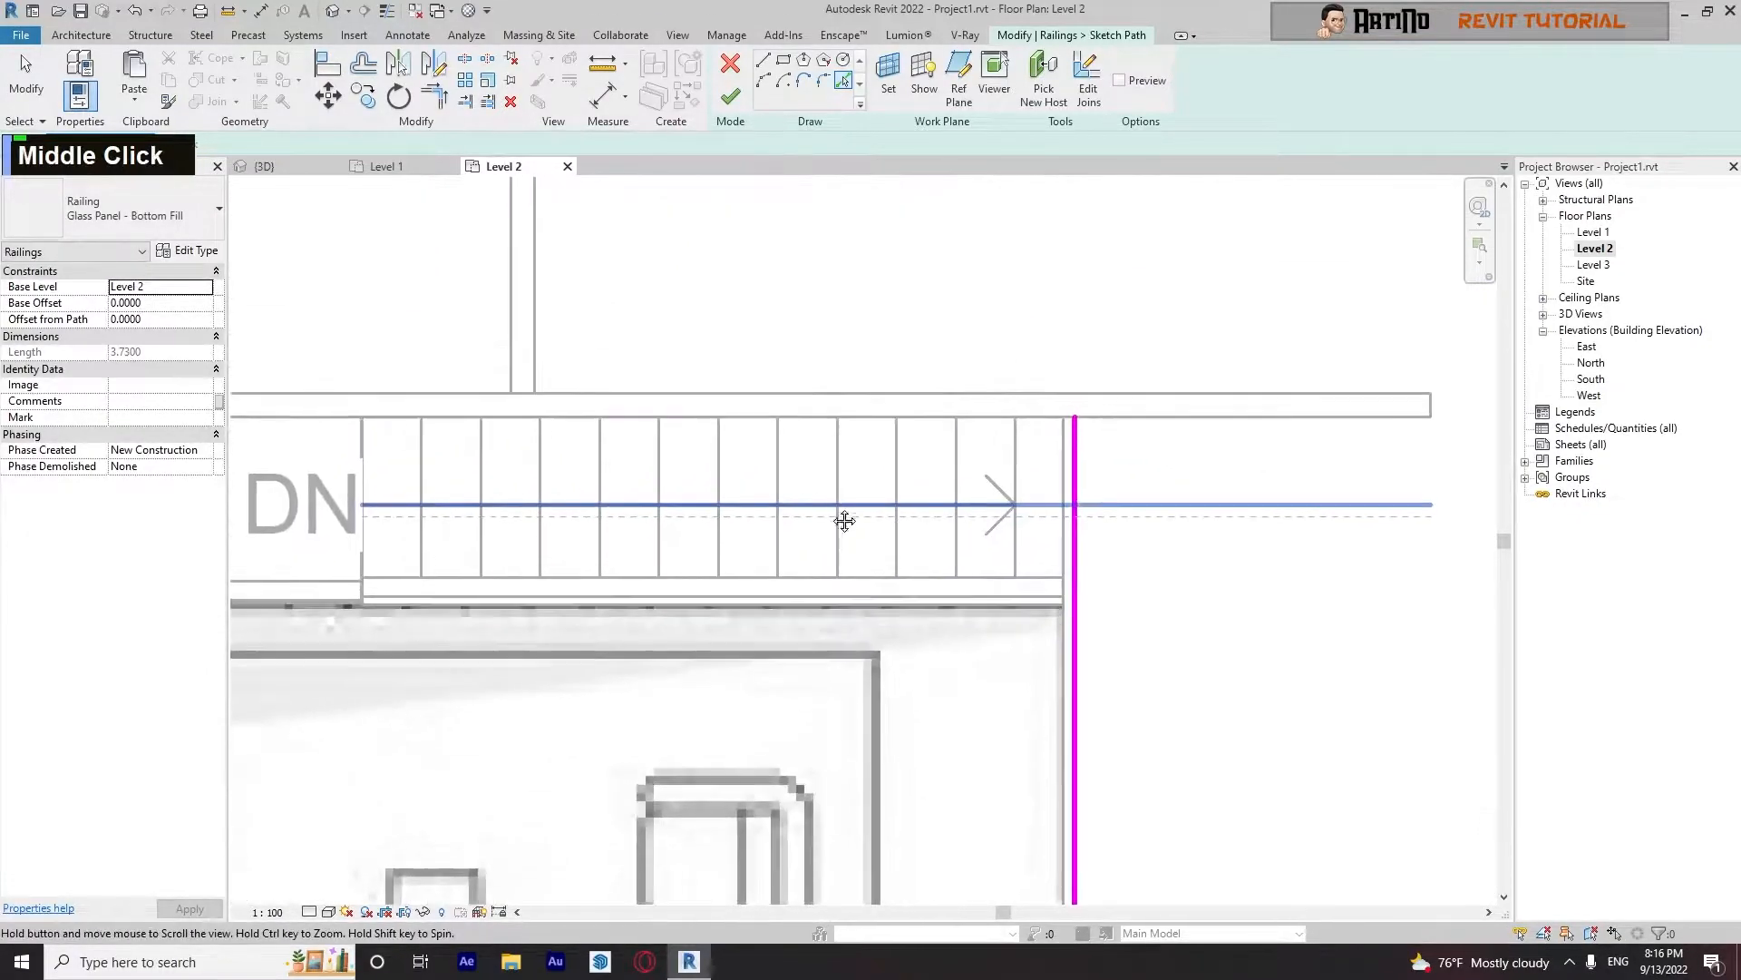
{"action": "scroll", "coordinate": [844, 517], "scroll_direction": "up", "scroll_amount": 1}
{"action": "left_click", "coordinate": [979, 408]}
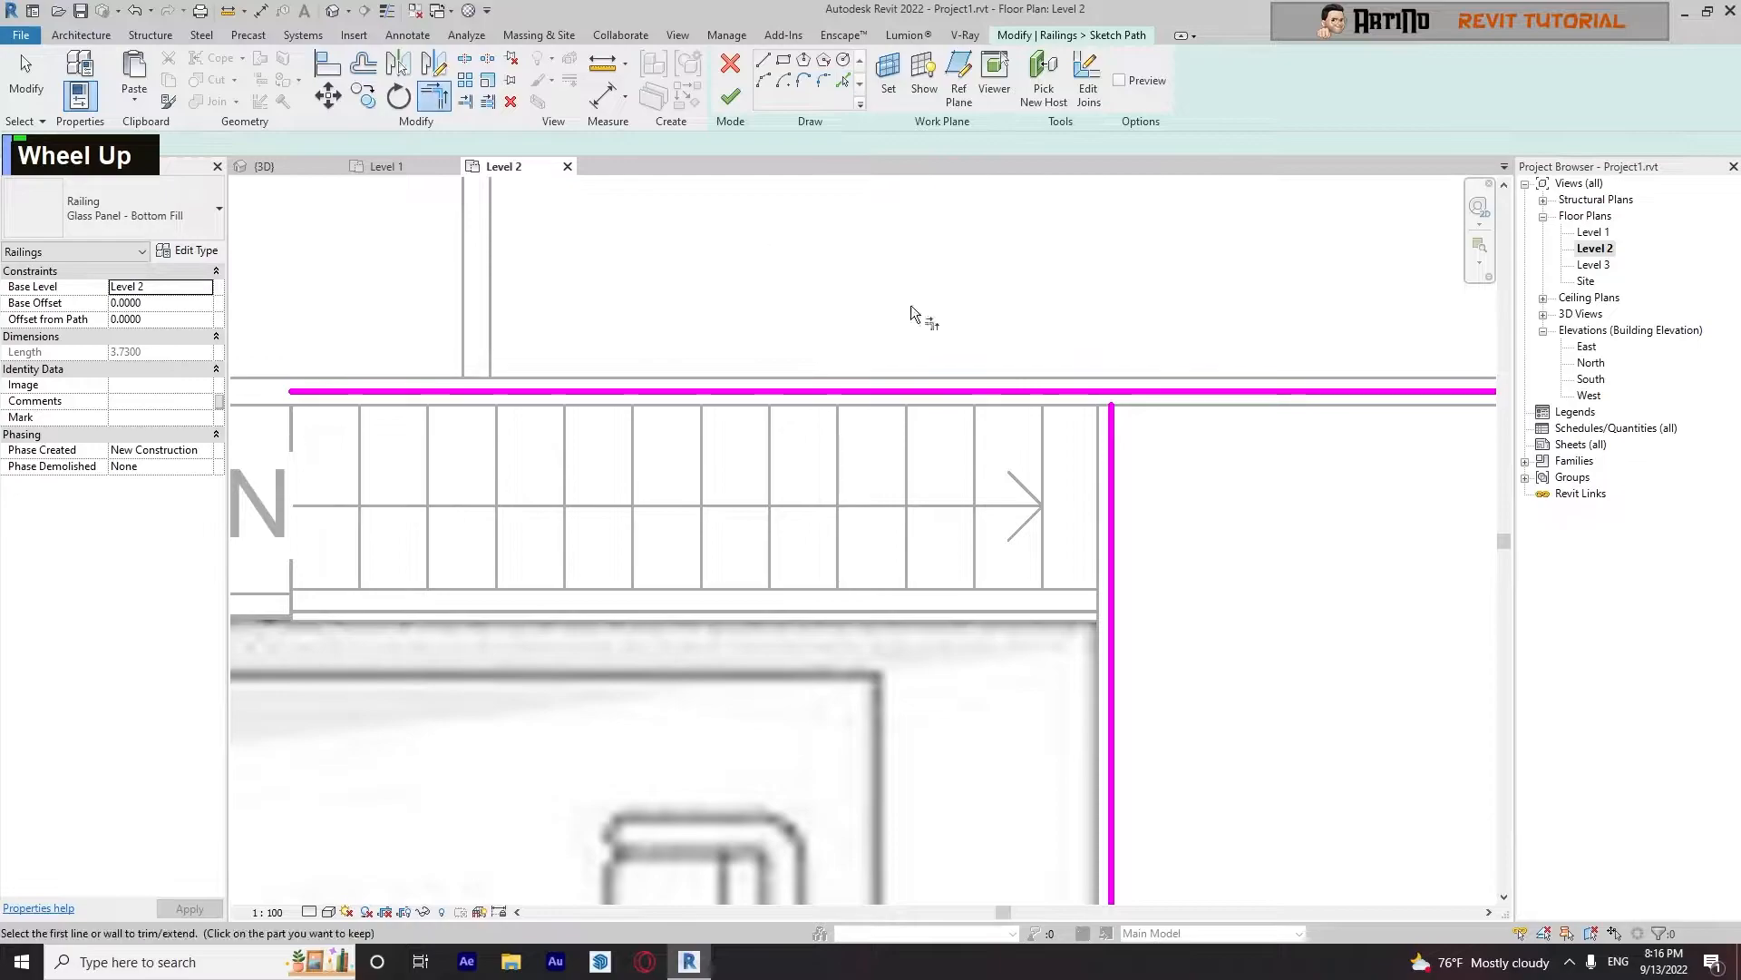
Trim the two railing path lines into a corner at the stair opening's end and finish the railing path
{"action": "double_click", "coordinate": [1099, 394]}
{"action": "scroll", "coordinate": [1123, 437], "scroll_direction": "down", "scroll_amount": 5}
{"action": "key", "text": "Escape"}
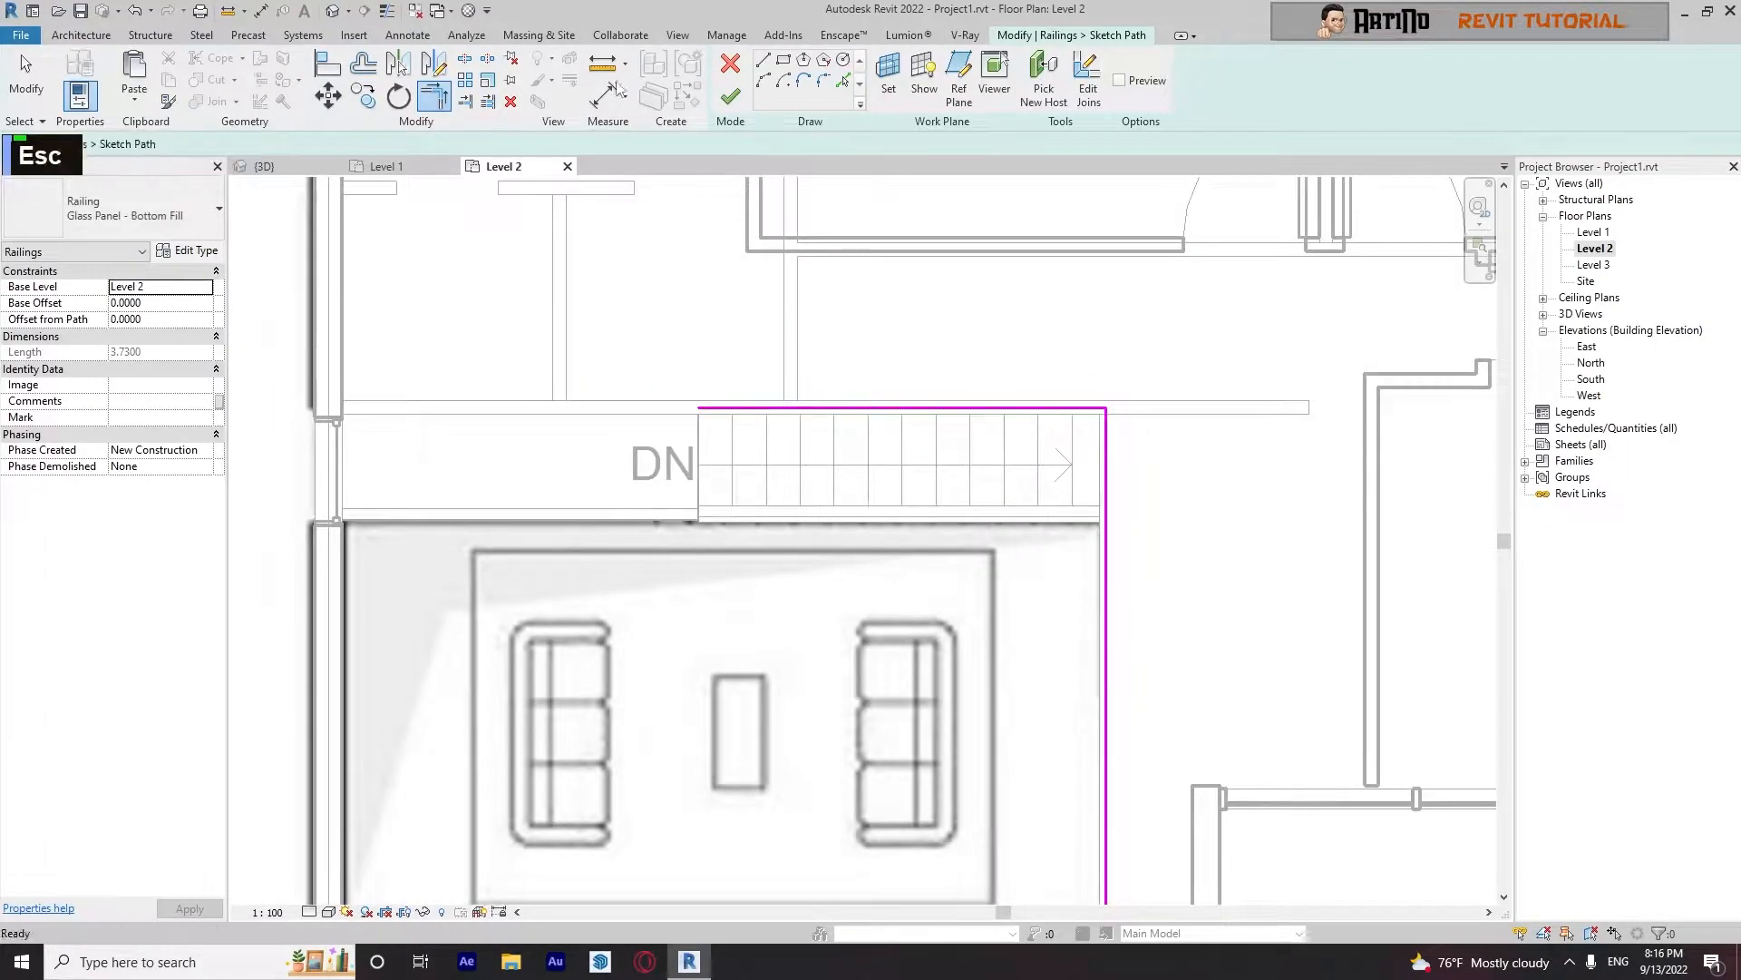
{"action": "left_click", "coordinate": [731, 97]}
{"action": "left_click", "coordinate": [577, 180]}
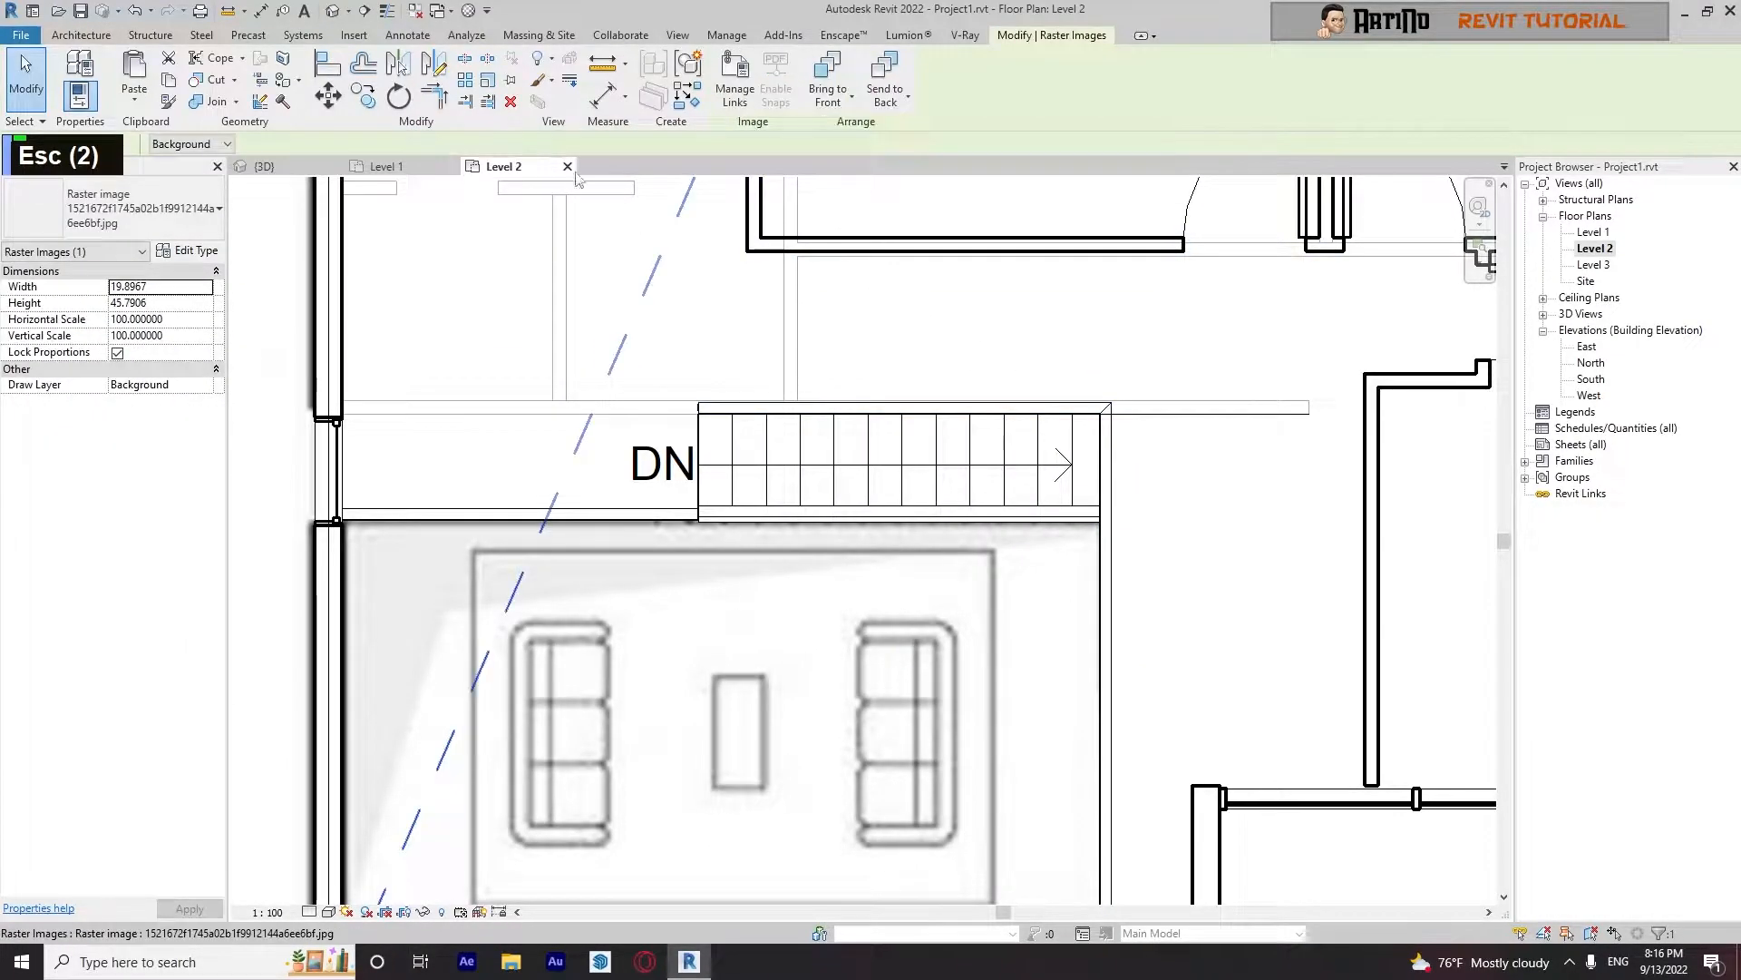
Return to the 3D view, examine the house with the extended void railing, and save the project
{"action": "left_click", "coordinate": [336, 11]}
{"action": "scroll", "coordinate": [912, 646], "scroll_direction": "down", "scroll_amount": 1}
{"action": "mouse_move", "coordinate": [941, 784]}
{"action": "middle_mouse_down", "text": "shift"}
{"action": "mouse_move", "coordinate": [907, 725]}
{"action": "mouse_move", "coordinate": [855, 698]}
{"action": "mouse_move", "coordinate": [971, 687]}
{"action": "mouse_move", "coordinate": [888, 737]}
{"action": "mouse_move", "coordinate": [937, 824]}
{"action": "mouse_move", "coordinate": [943, 798]}
{"action": "mouse_move", "coordinate": [933, 824]}
{"action": "mouse_move", "coordinate": [1252, 563]}
{"action": "mouse_move", "coordinate": [1076, 732]}
{"action": "mouse_move", "coordinate": [1255, 536]}
{"action": "mouse_move", "coordinate": [1203, 595]}
{"action": "middle_mouse_up", "text": "shift"}
{"action": "key", "text": "ctrl+s"}
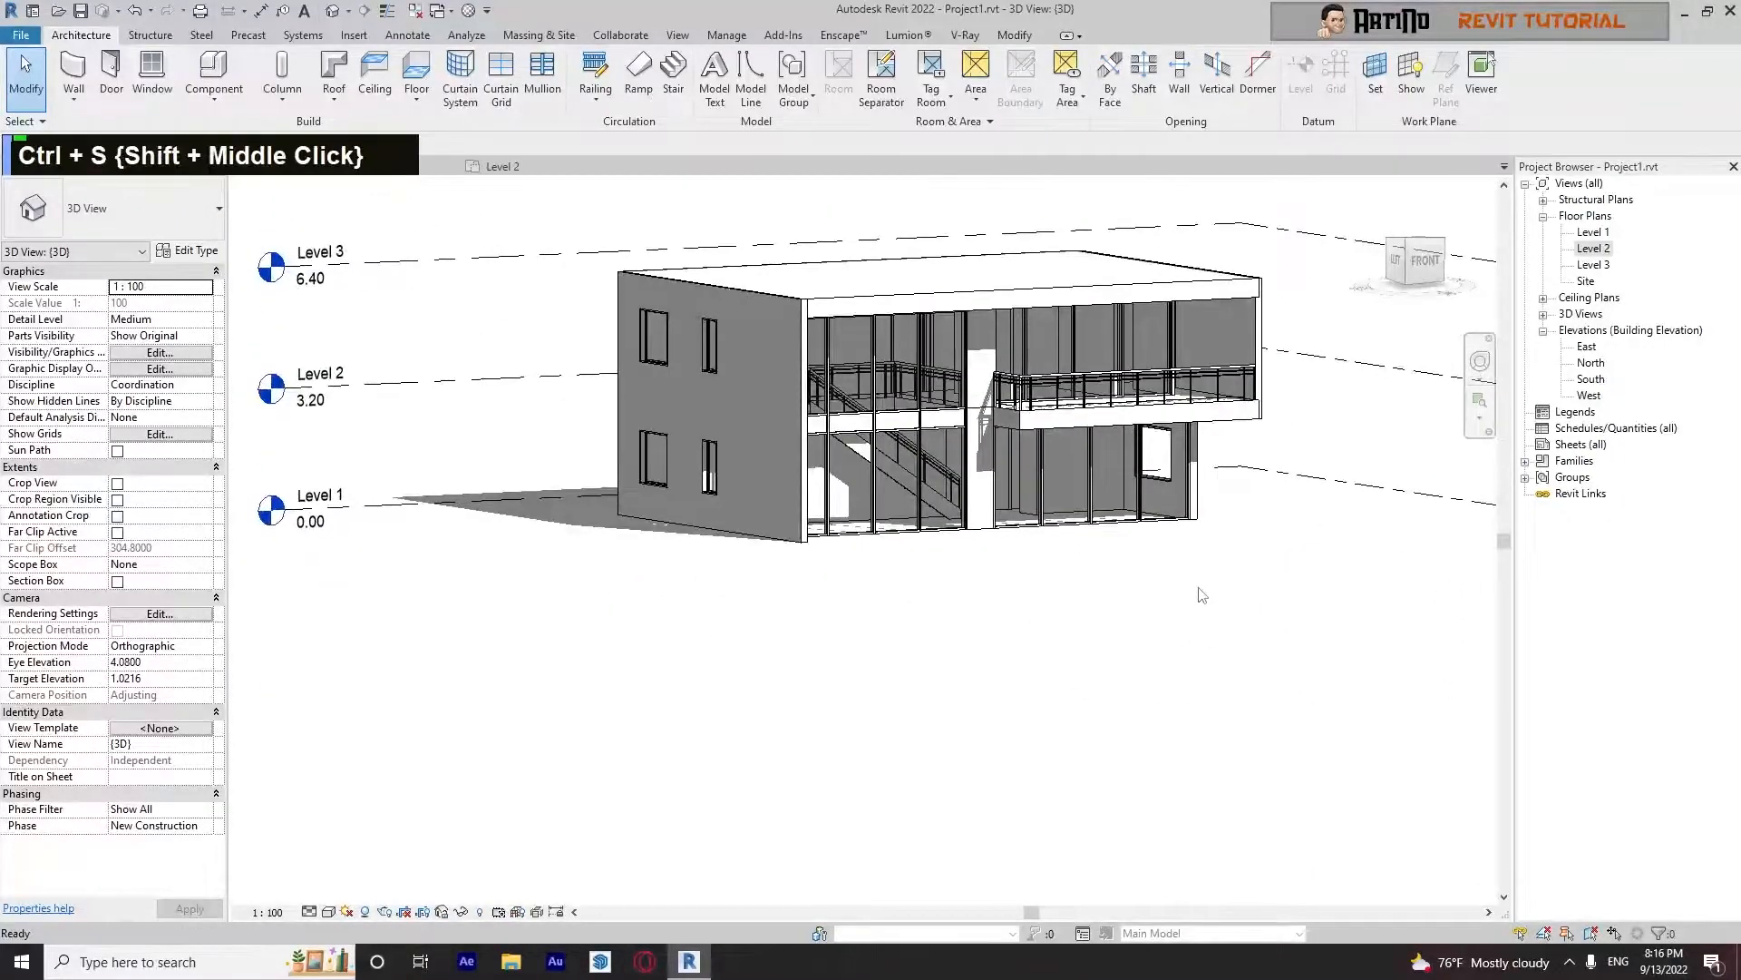
Open the Level 2 plan and switch its visual style to Wireframe so the plan image shows through
{"action": "double_click", "coordinate": [1594, 250]}
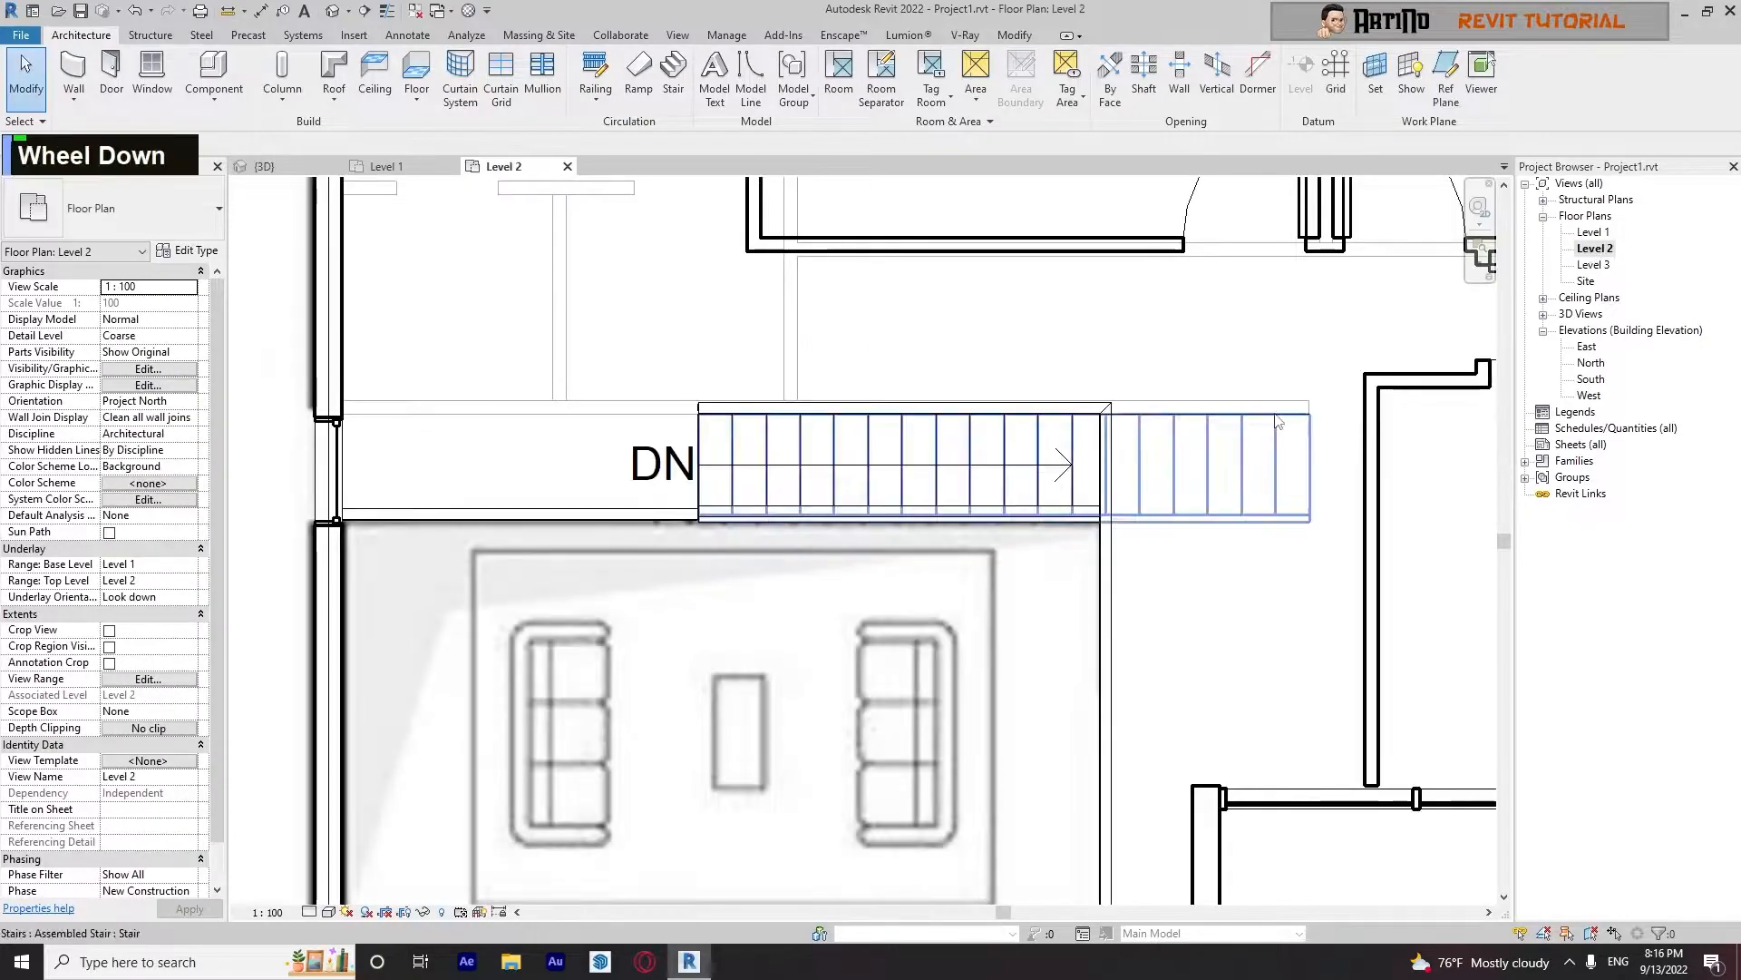
{"action": "scroll", "coordinate": [1134, 535], "scroll_direction": "down", "scroll_amount": 6}
{"action": "middle_click_drag", "start_coordinate": [1134, 536], "coordinate": [840, 635]}
{"action": "scroll", "coordinate": [835, 640], "scroll_direction": "down", "scroll_amount": 2}
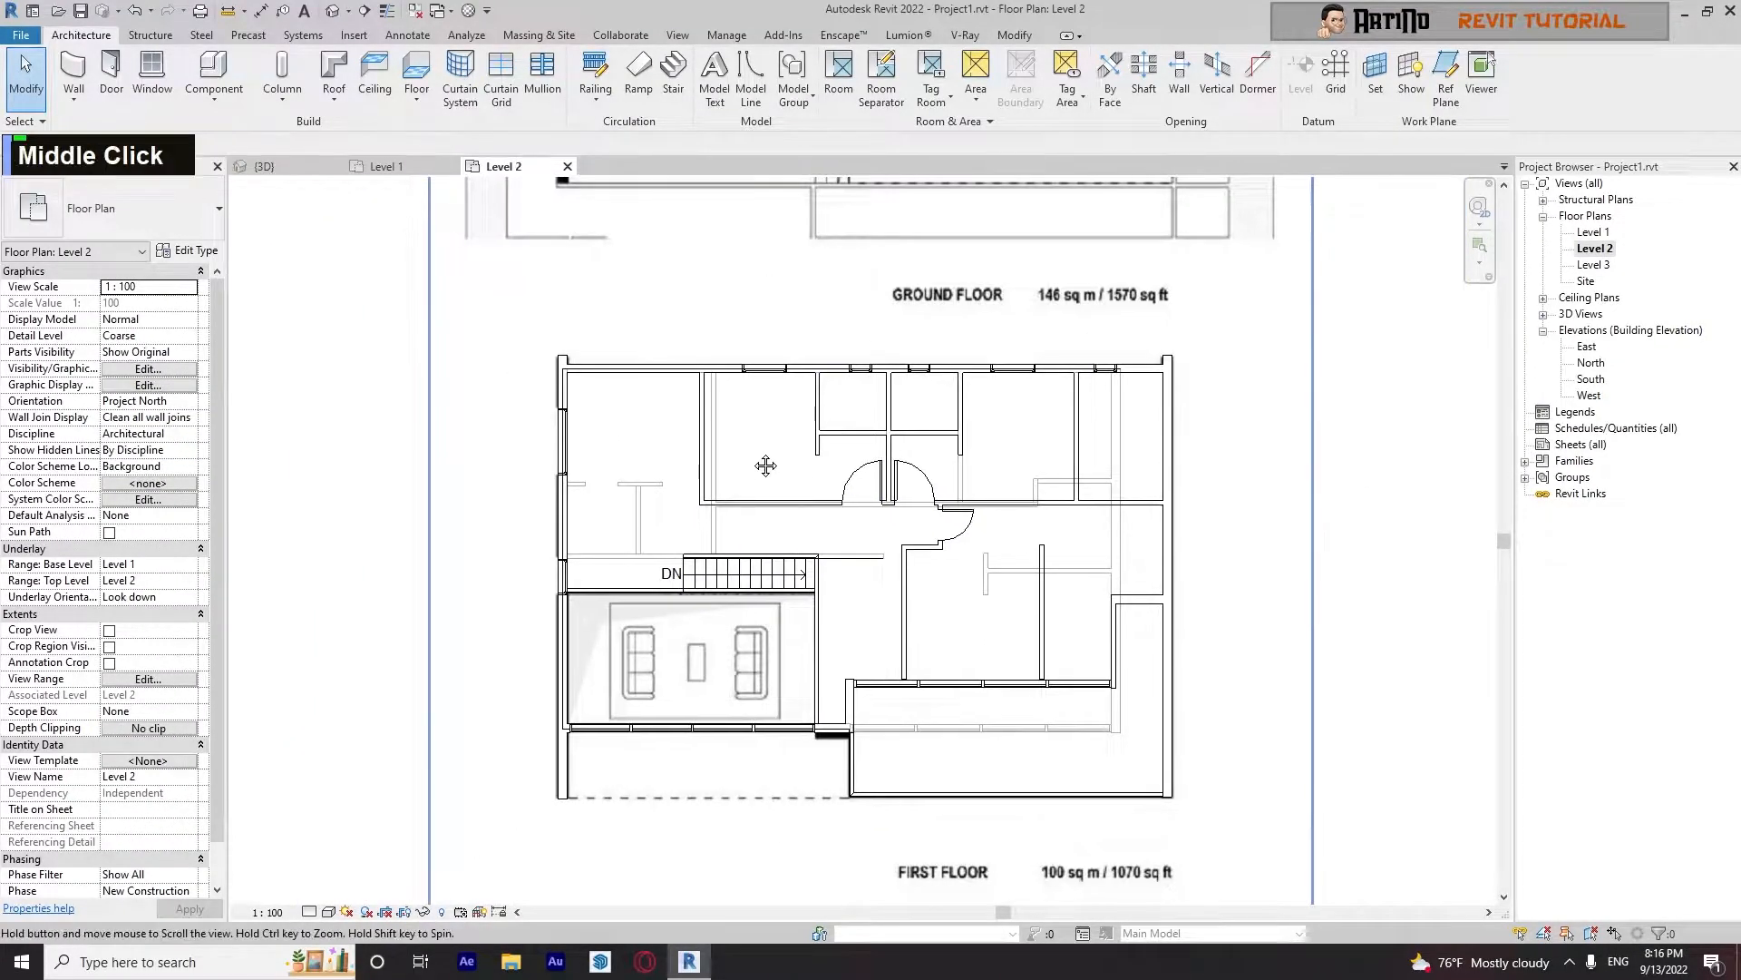
{"action": "left_click", "coordinate": [328, 912]}
{"action": "left_click", "coordinate": [365, 821]}
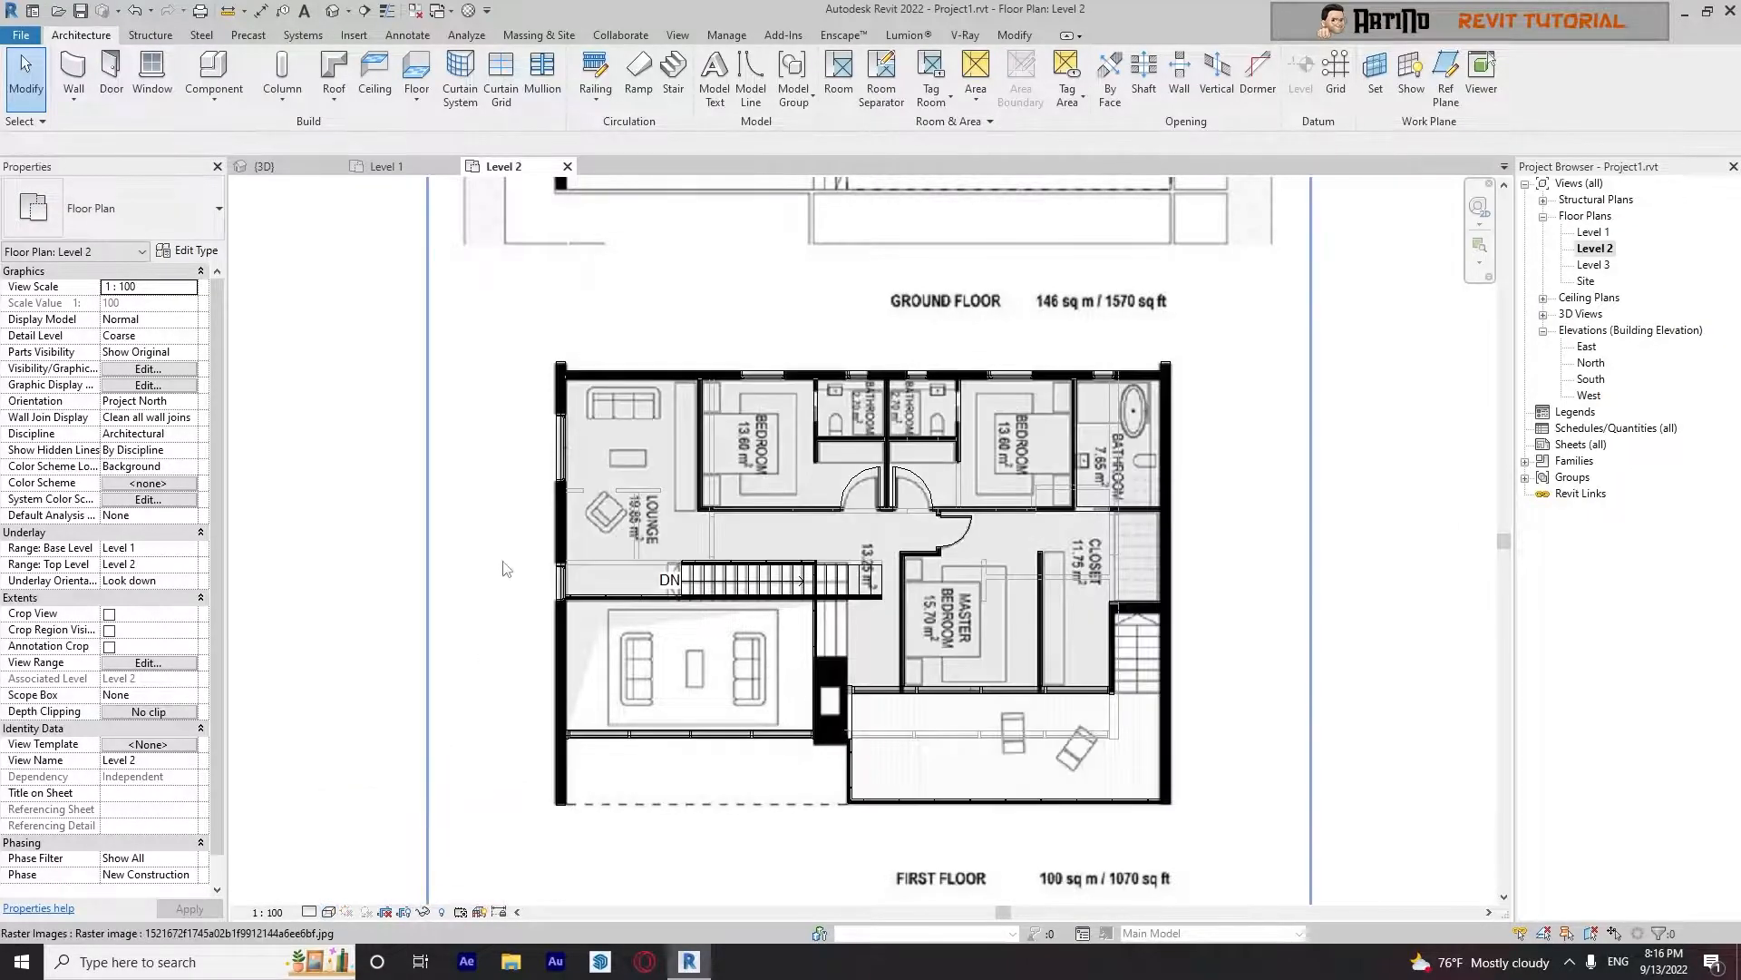
Examine the first-floor plan image, including the small stair between the closet and the terrace
{"action": "left_click", "coordinate": [513, 523]}
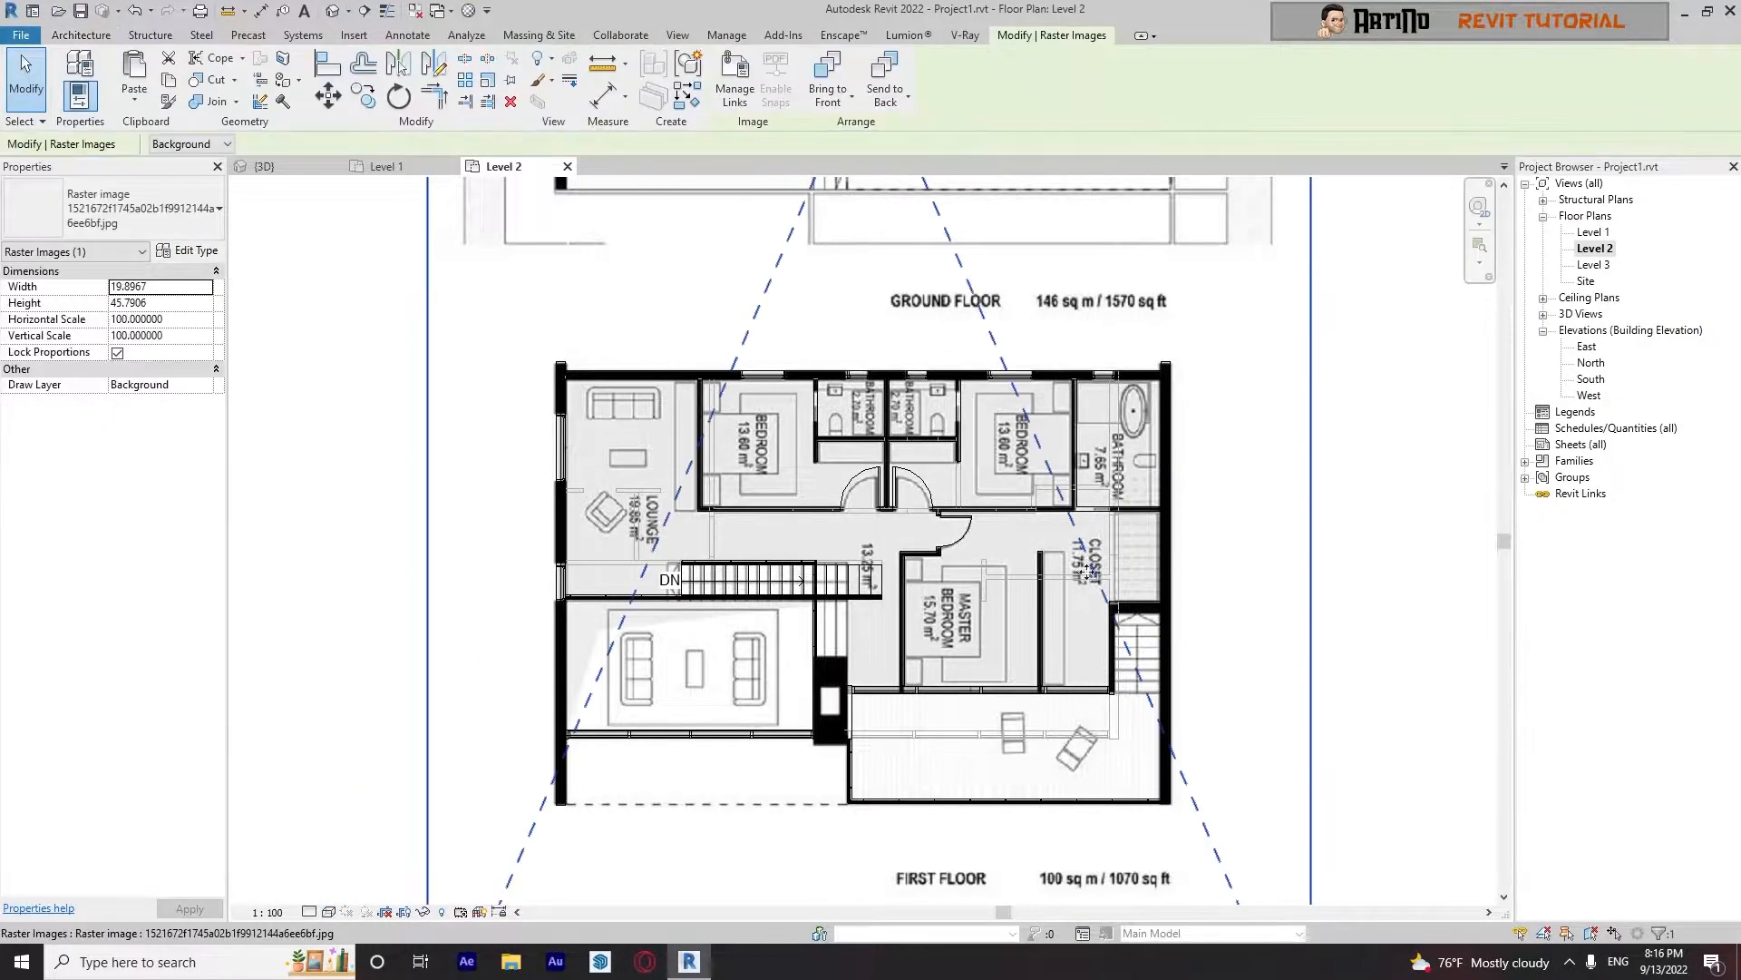
{"action": "scroll", "coordinate": [544, 508], "scroll_direction": "up", "scroll_amount": 4}
{"action": "scroll", "coordinate": [390, 508], "scroll_direction": "down", "scroll_amount": 4}
{"action": "left_click", "coordinate": [253, 476]}
{"action": "middle_click_drag", "start_coordinate": [253, 476], "coordinate": [422, 447]}
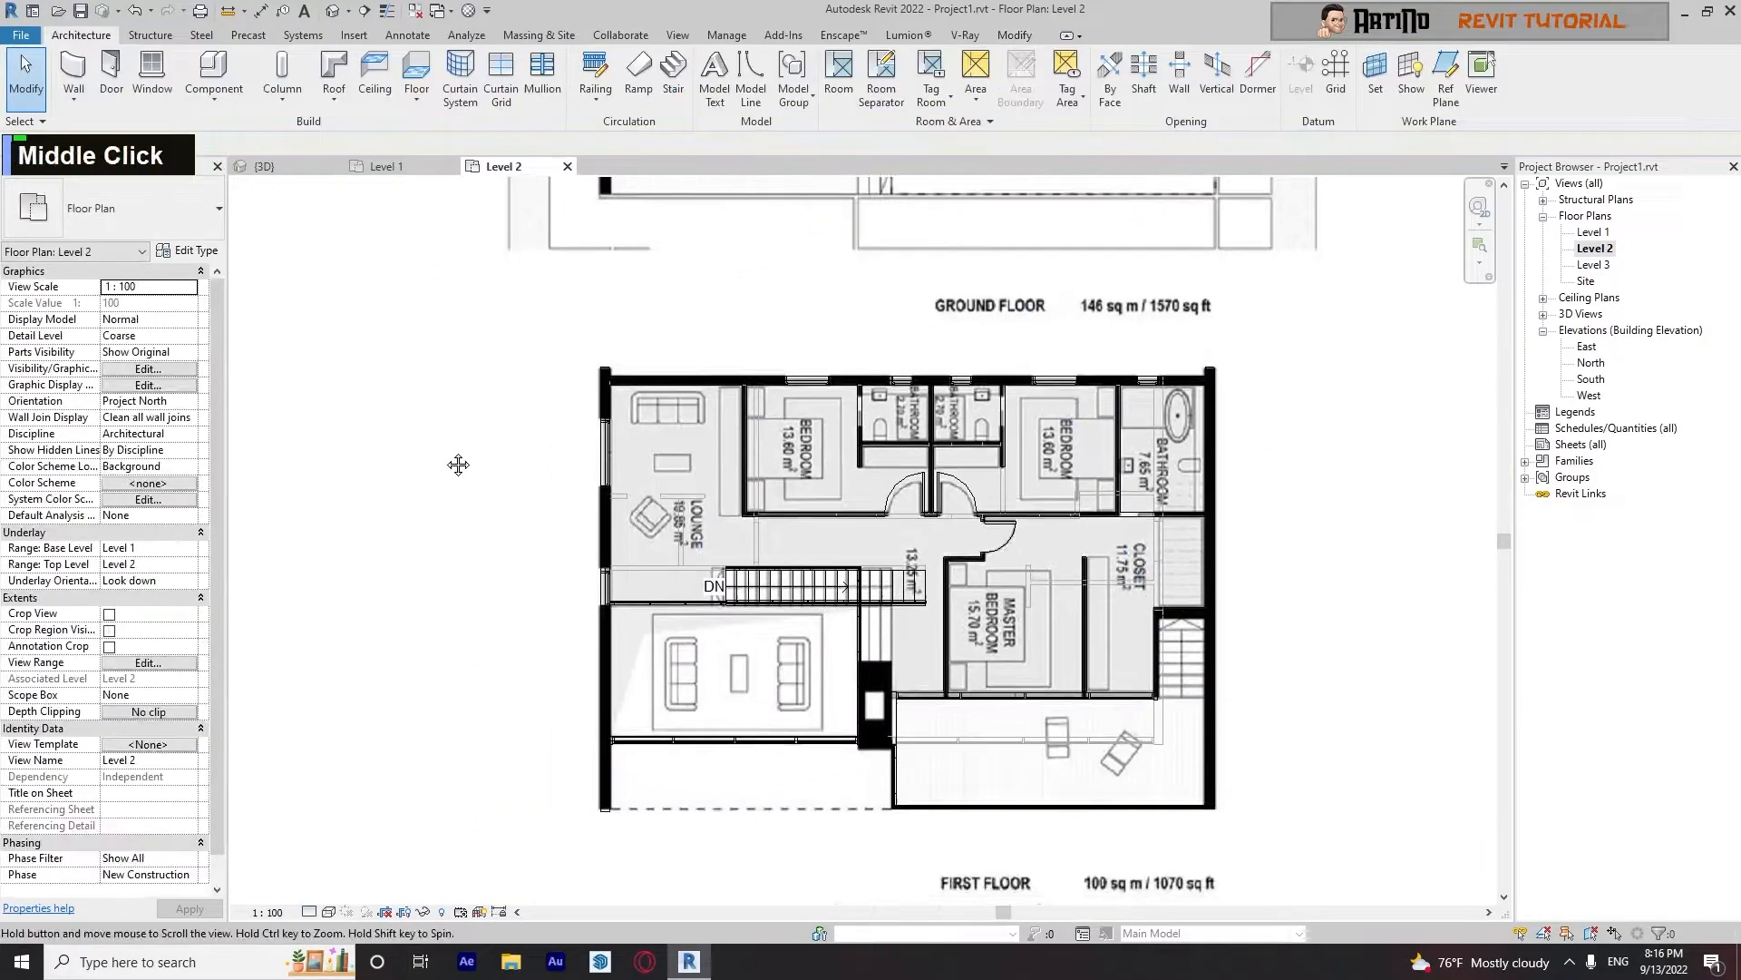
{"action": "scroll", "coordinate": [1226, 671], "scroll_direction": "down", "scroll_amount": 1}
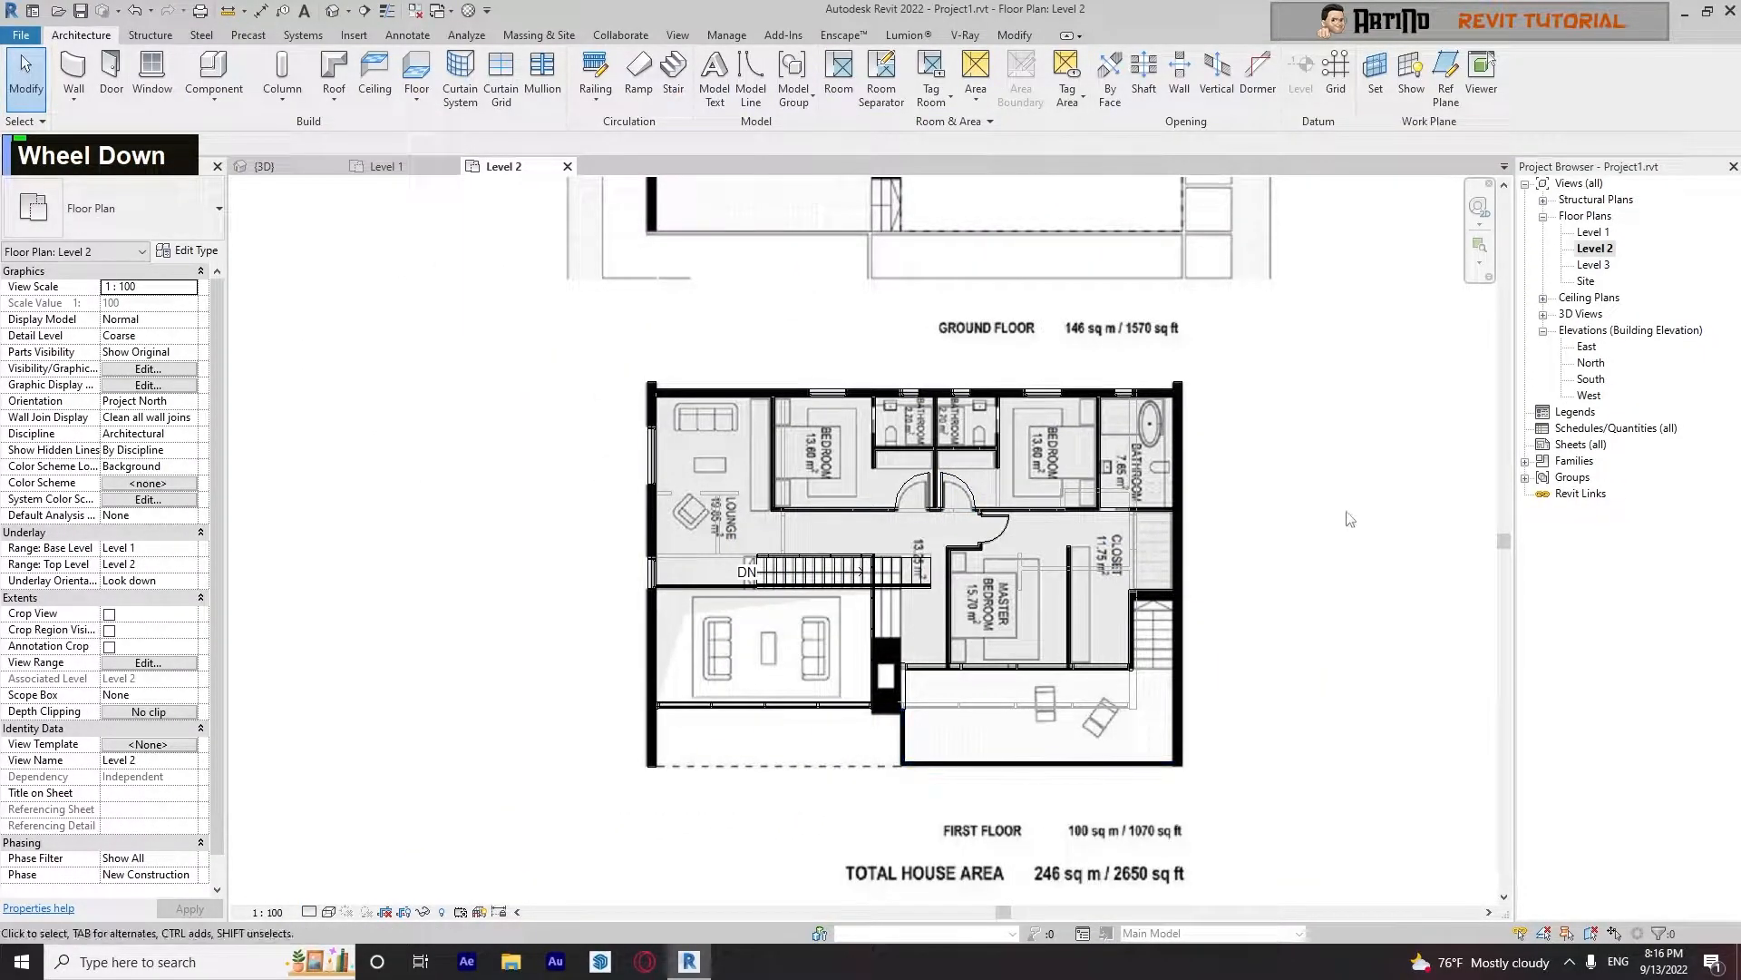
{"action": "middle_click_drag", "start_coordinate": [1352, 518], "coordinate": [1289, 532]}
{"action": "scroll", "coordinate": [1114, 661], "scroll_direction": "up", "scroll_amount": 4}
{"action": "scroll", "coordinate": [1209, 630], "scroll_direction": "up", "scroll_amount": 1}
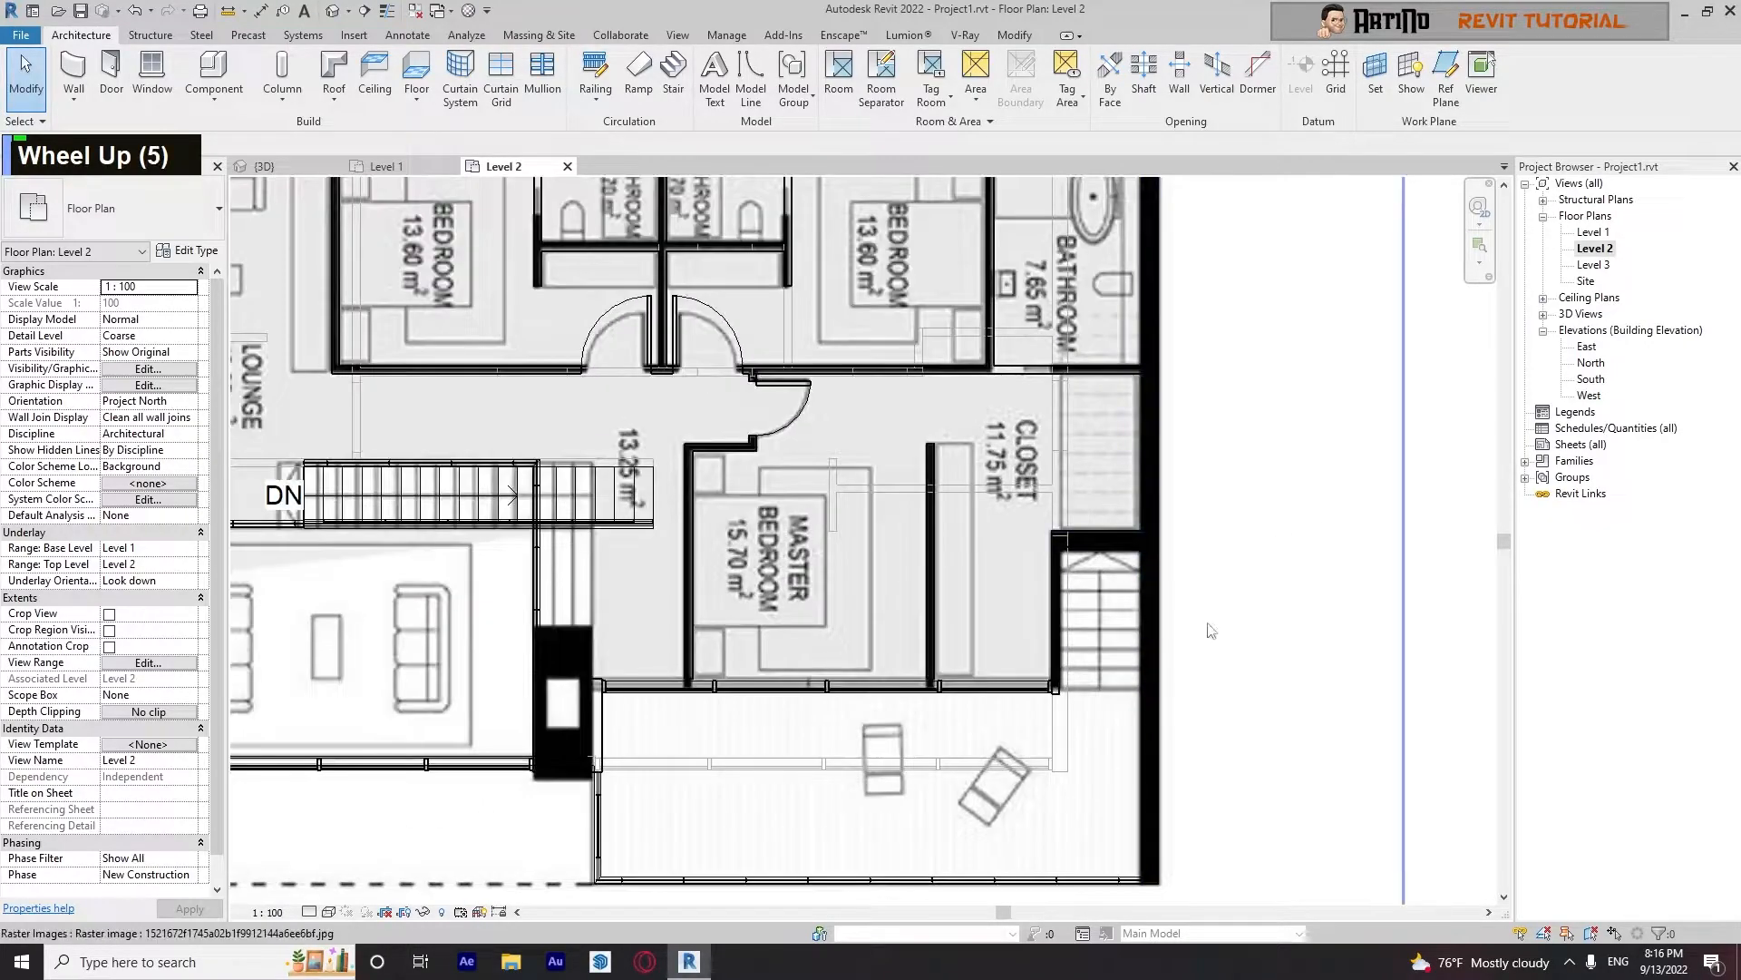
{"action": "scroll", "coordinate": [1212, 629], "scroll_direction": "down", "scroll_amount": 2}
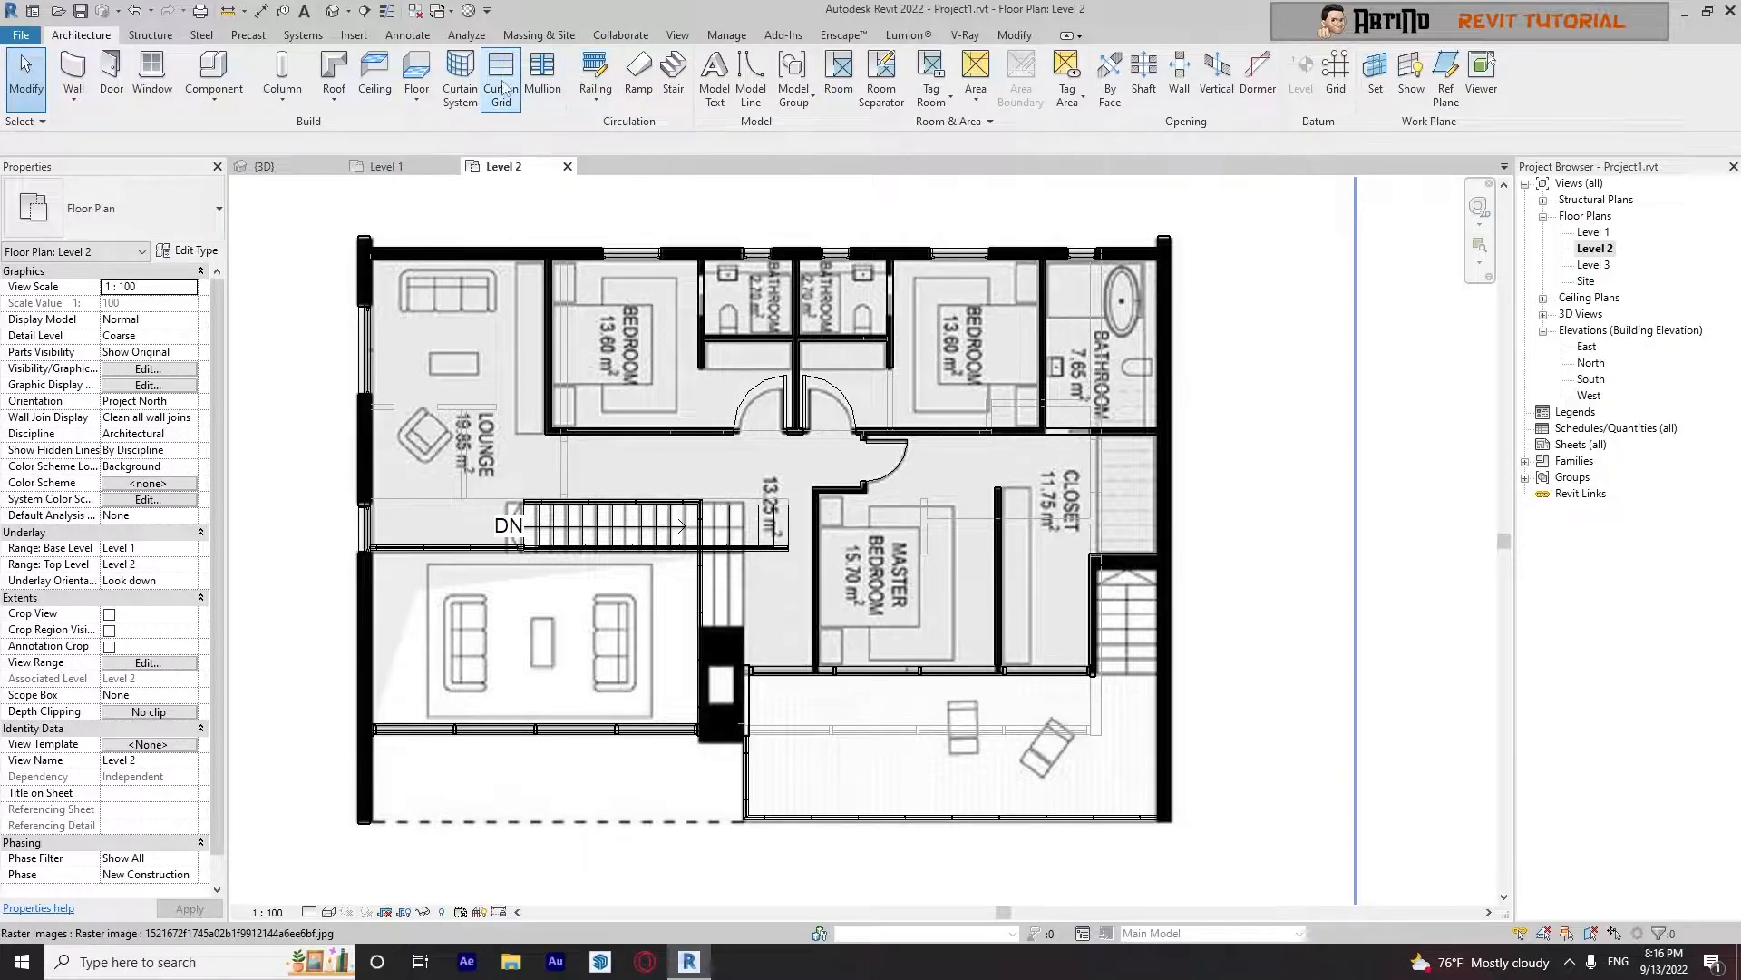
Start a Level 2 to Level 3 stair with the Cast-In-Place Monolithic Stair type and 19 desired risers
{"action": "left_click", "coordinate": [673, 77]}
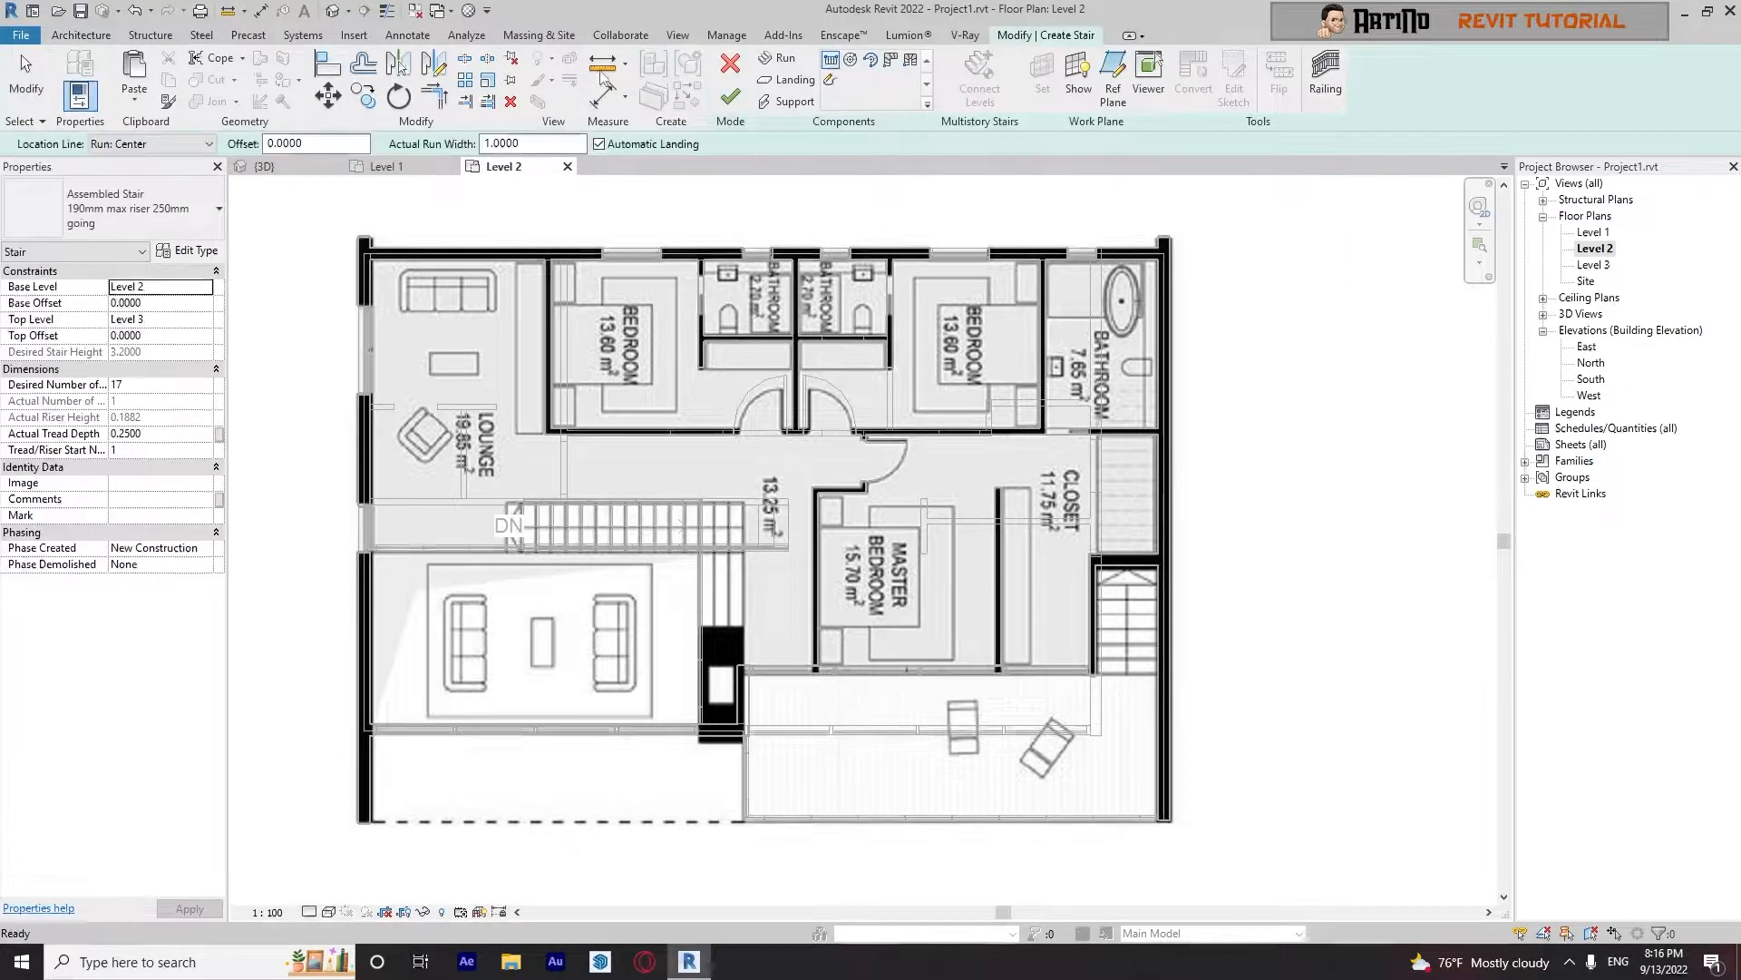
{"action": "left_click", "coordinate": [141, 196]}
{"action": "left_click", "coordinate": [91, 424]}
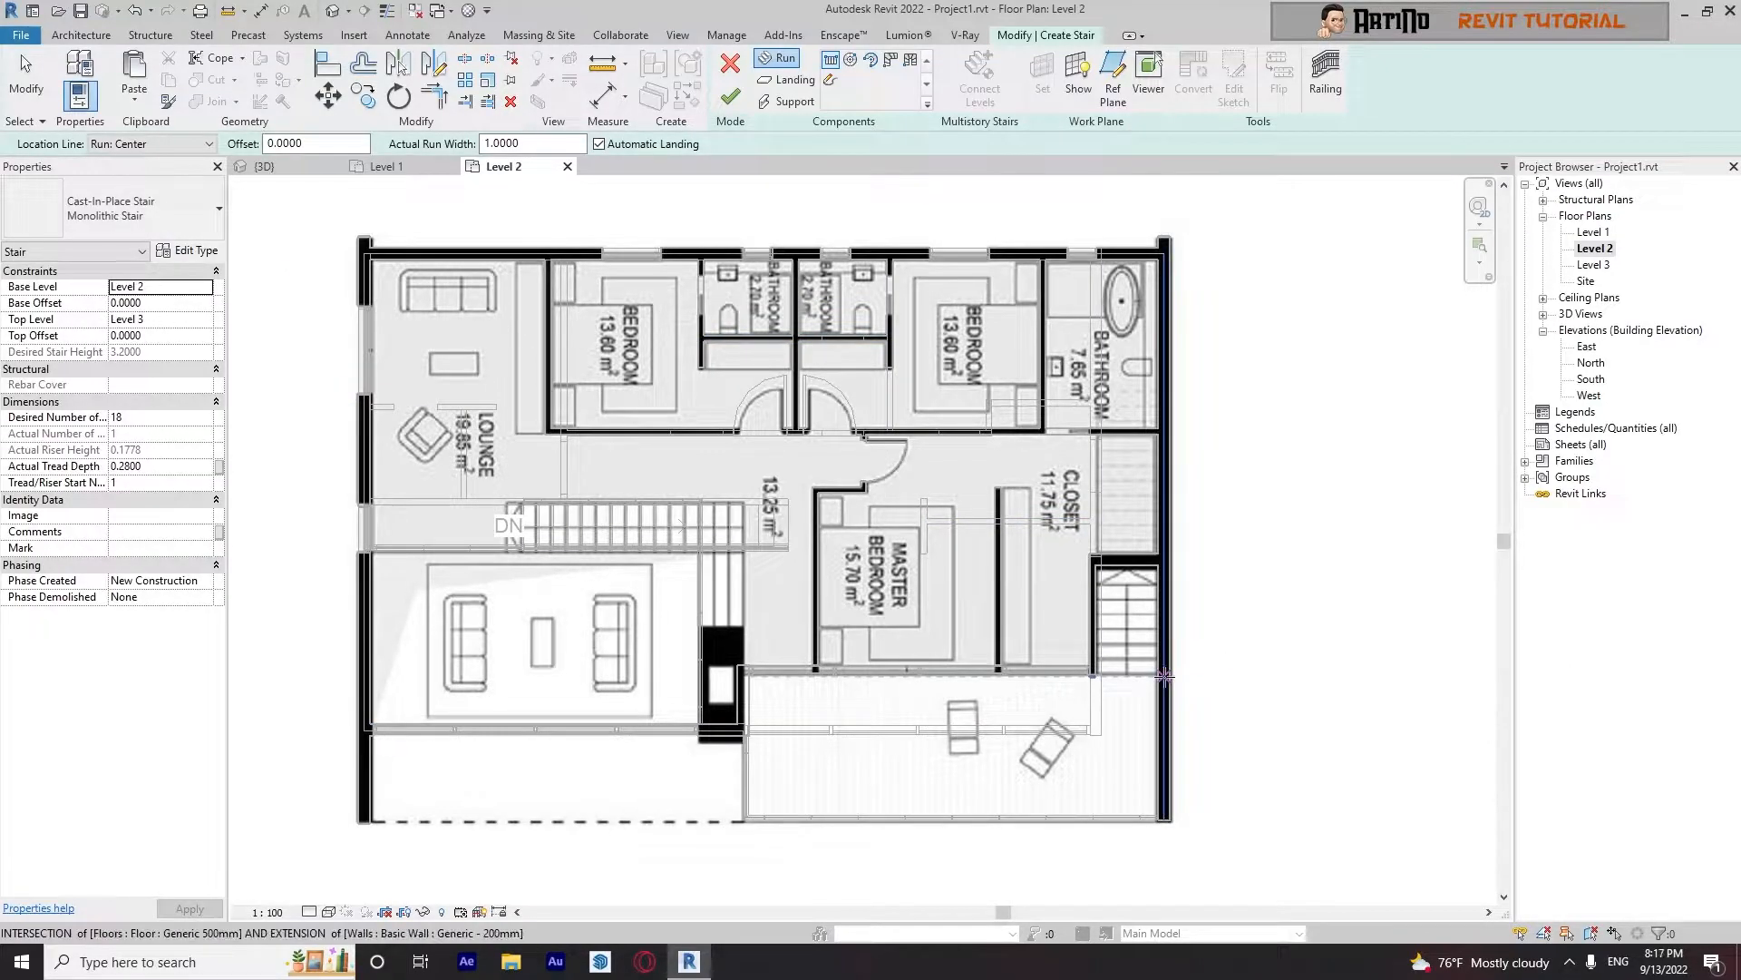
{"action": "scroll", "coordinate": [1188, 609], "scroll_direction": "up", "scroll_amount": 2}
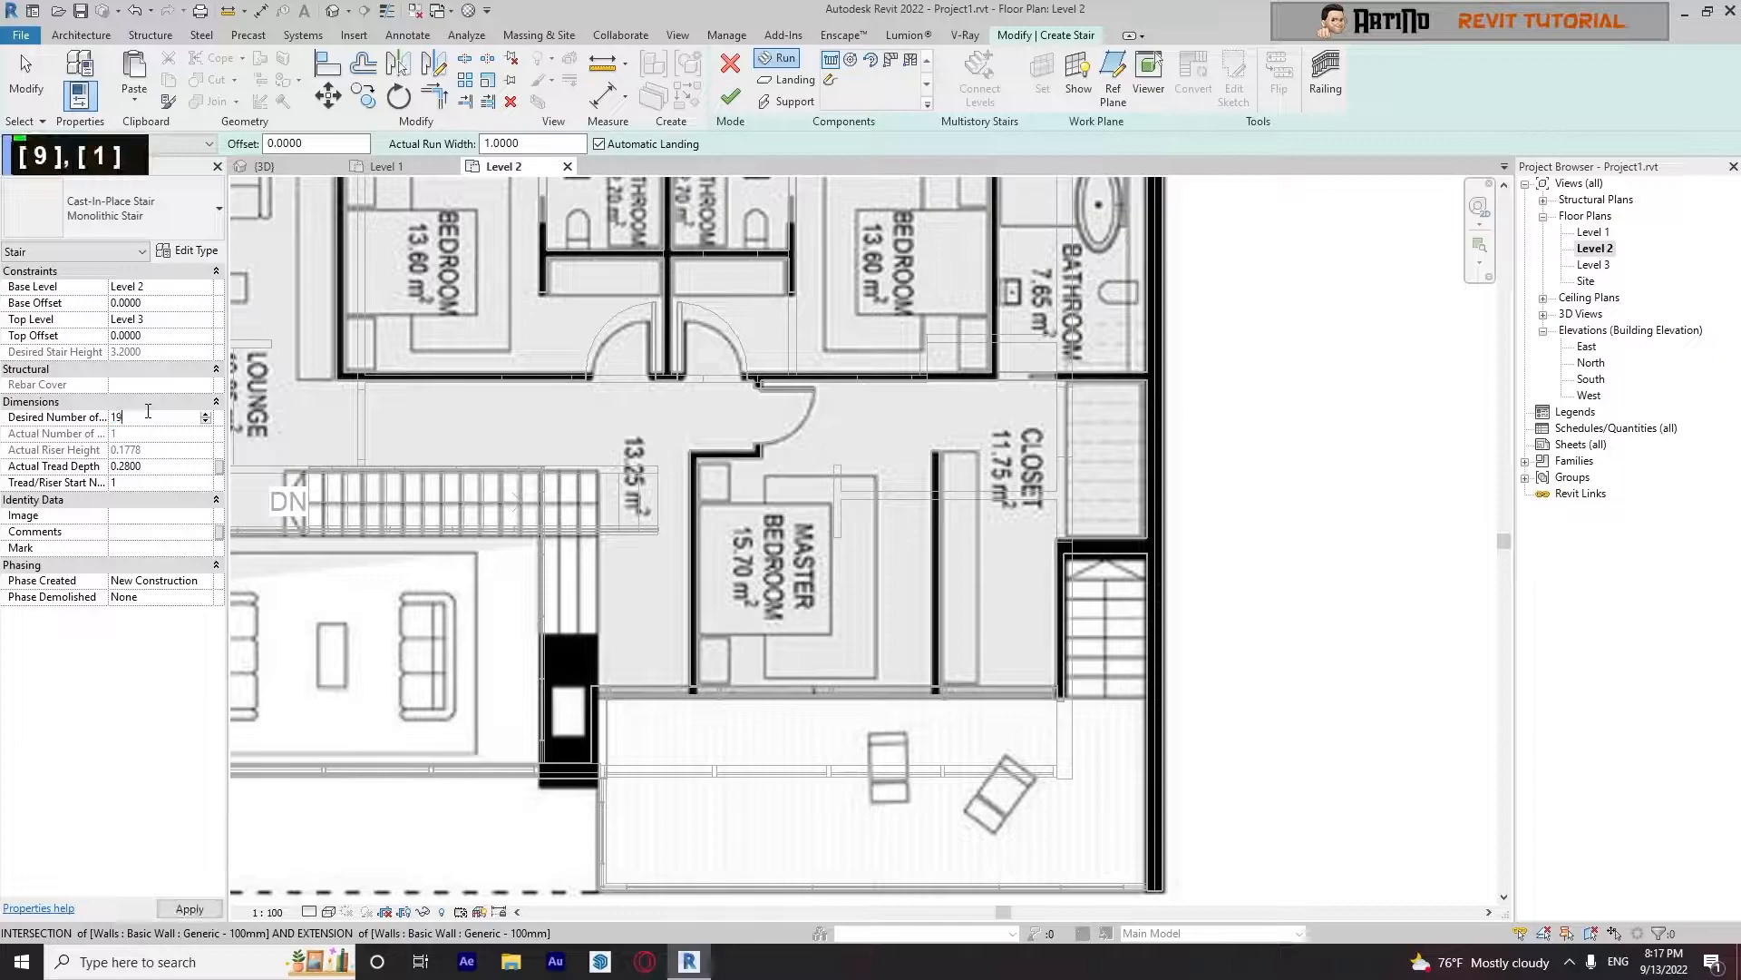
Draw one straight run over the small stair in the plan image, from the terrace edge toward the bathroom, using all 19 risers
{"action": "left_click", "coordinate": [1104, 700]}
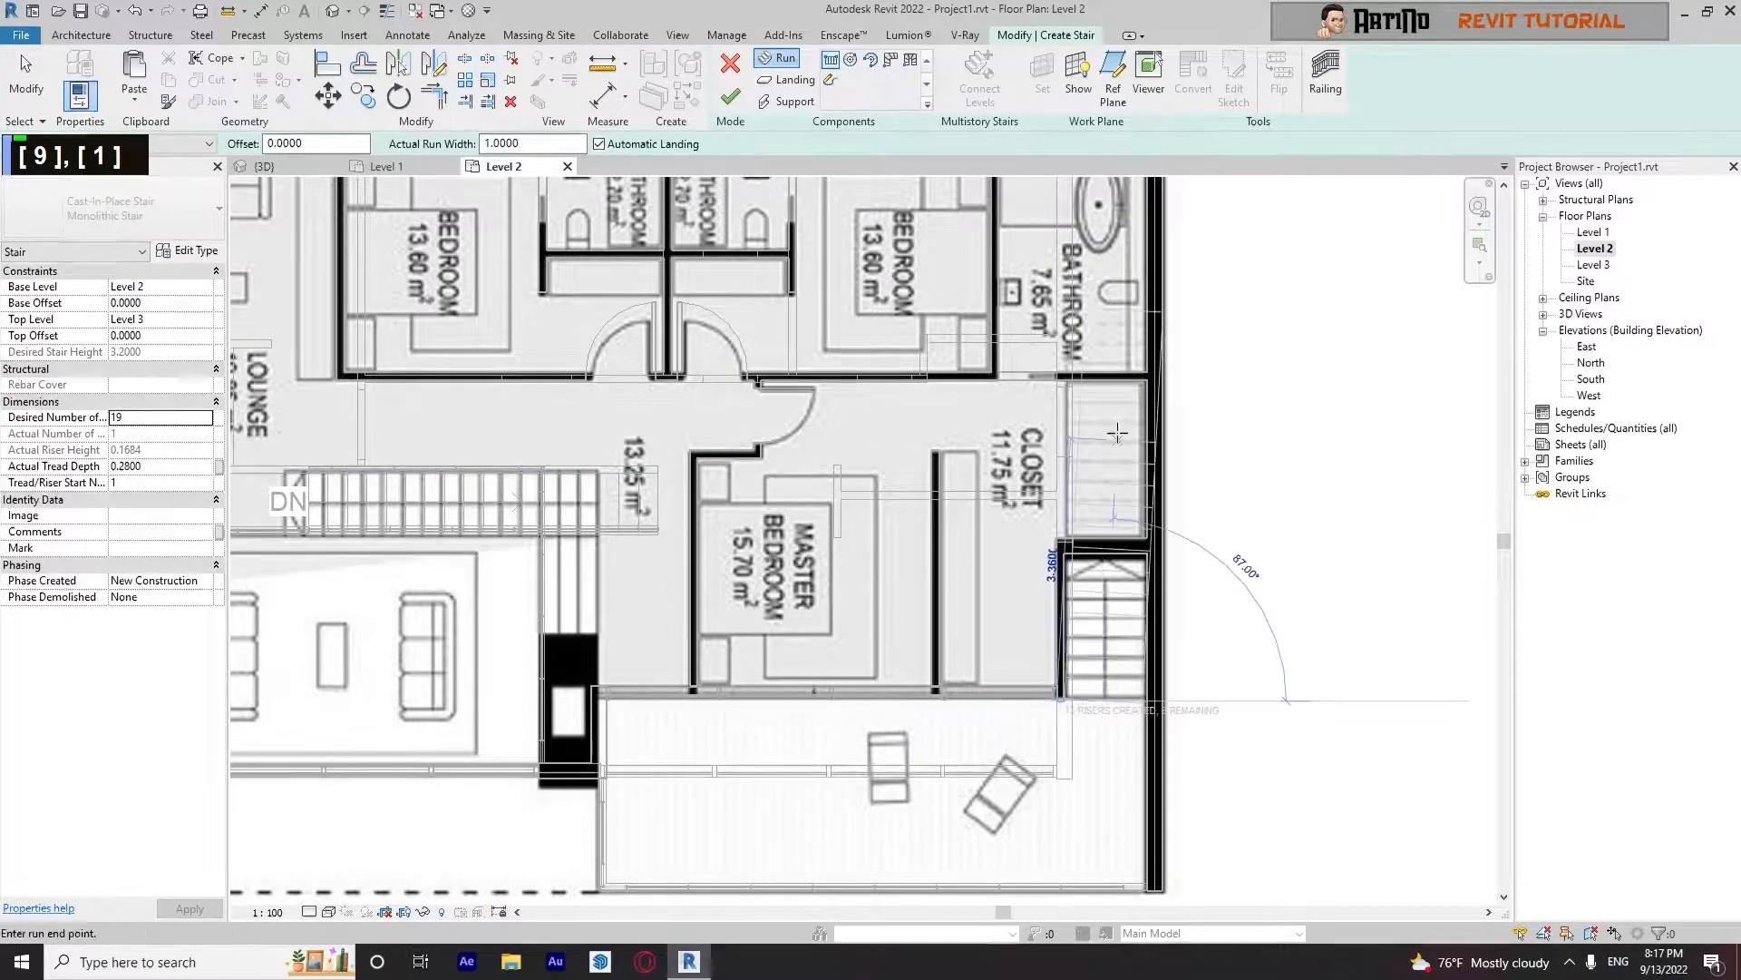
{"action": "left_click", "coordinate": [1102, 315]}
{"action": "key", "text": "Escape"}
{"action": "key", "text": "Escape"}
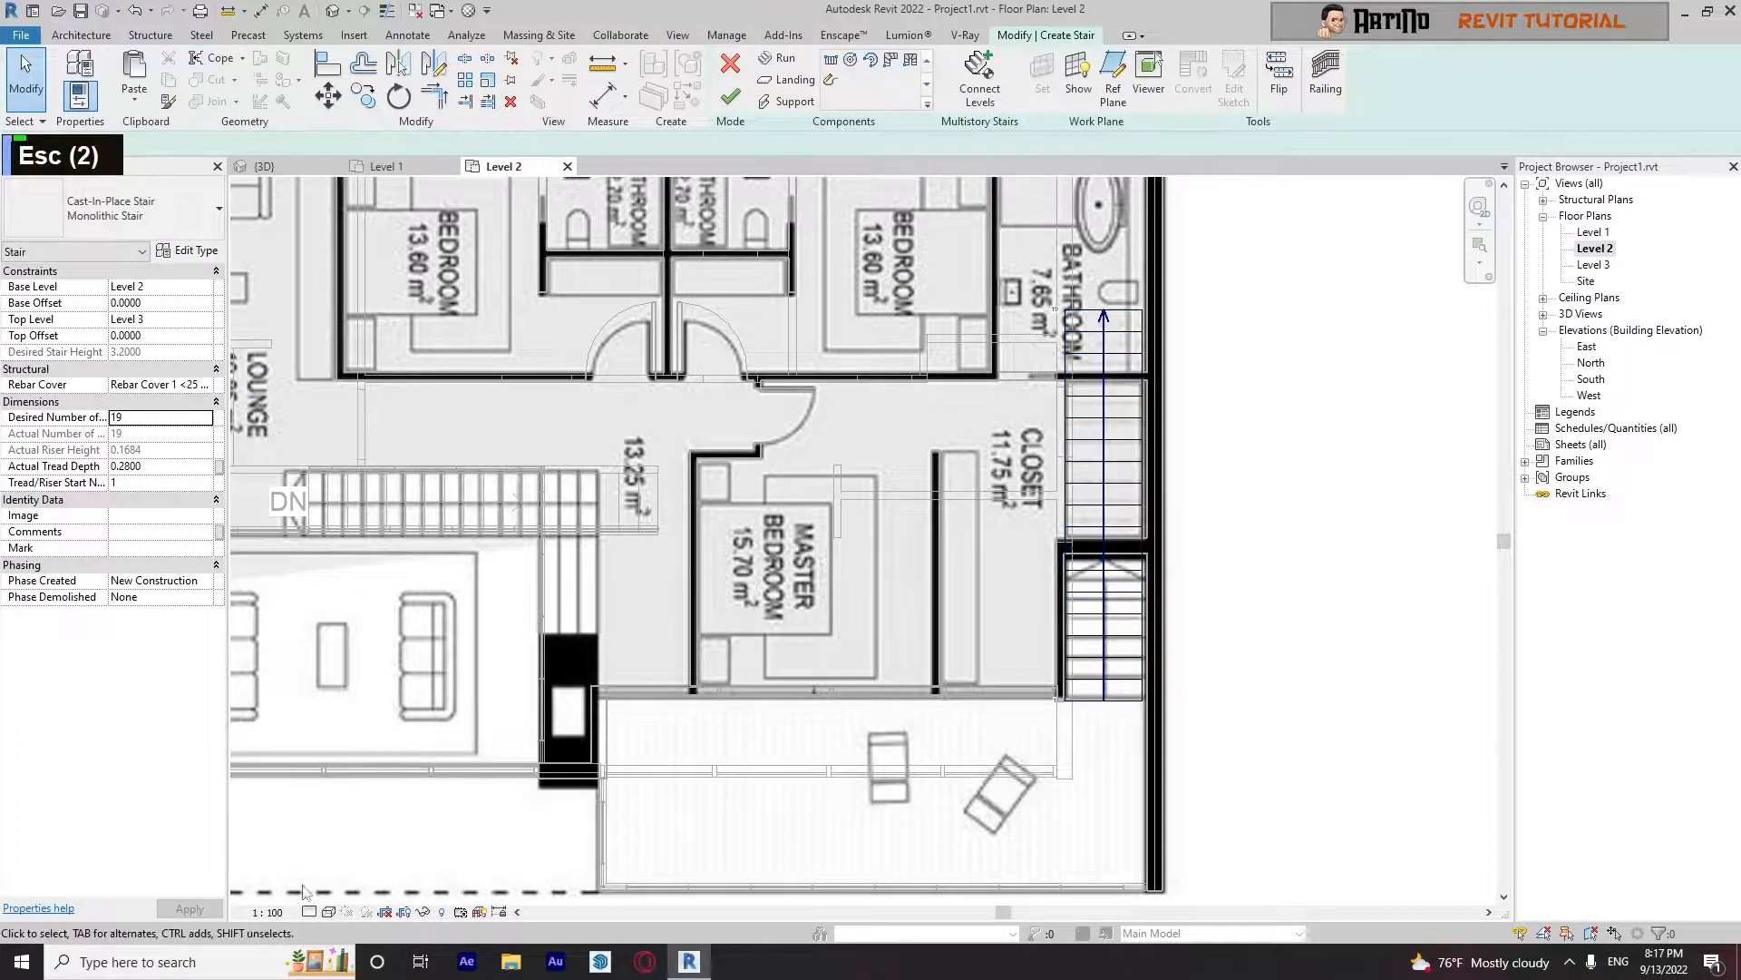
Switch the plan to Hidden Line and resize the run to about 0.92 m wide, with its outer edge on the exterior wall's face
{"action": "left_click", "coordinate": [329, 912]}
{"action": "left_click", "coordinate": [348, 838]}
{"action": "scroll", "coordinate": [987, 513], "scroll_direction": "up", "scroll_amount": 3}
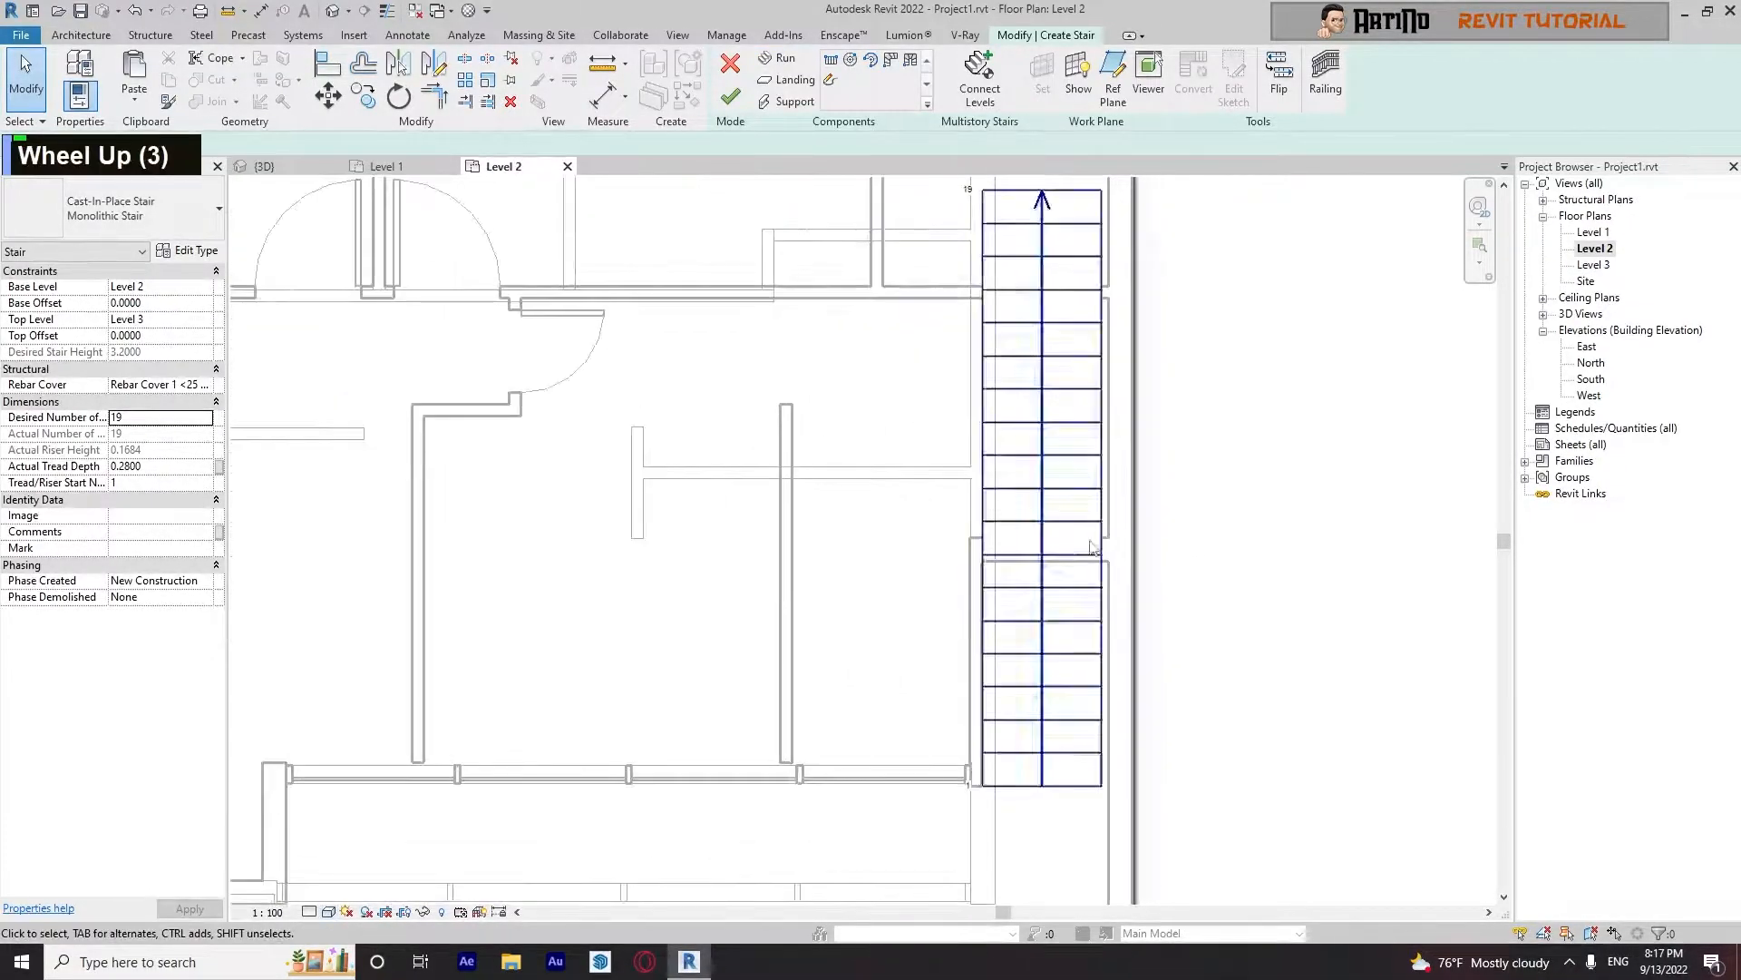
{"action": "left_click", "coordinate": [987, 513]}
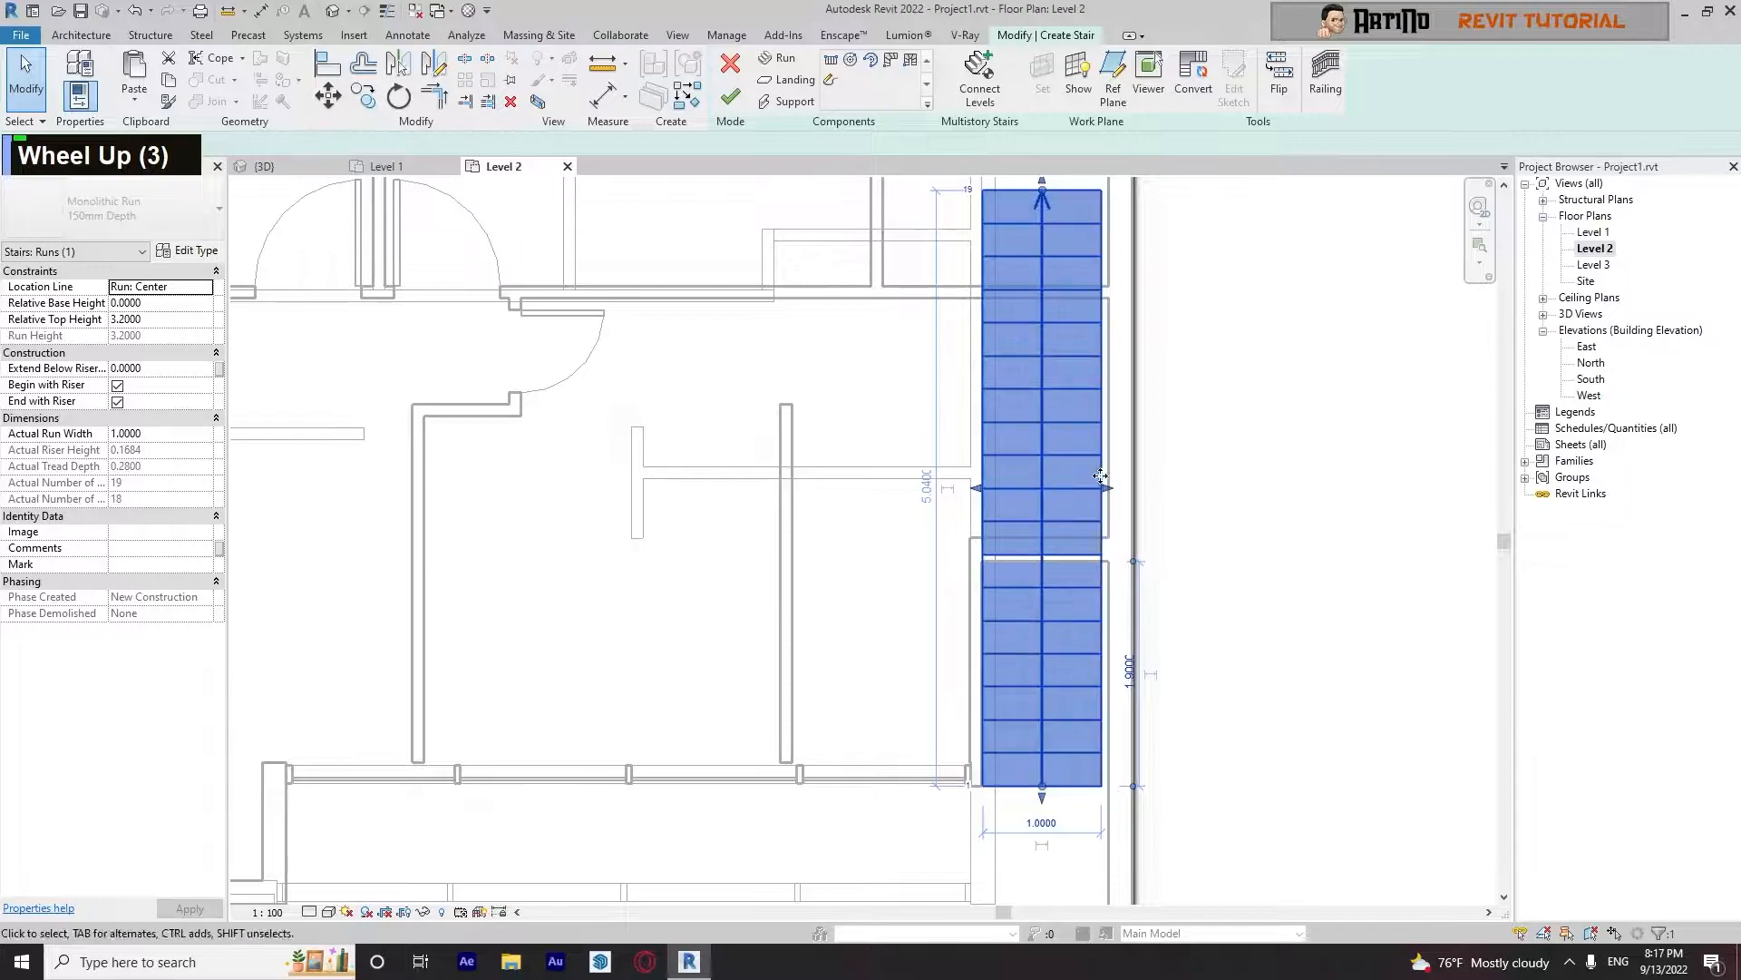
{"action": "left_click_drag", "start_coordinate": [1107, 490], "coordinate": [1121, 499]}
{"action": "scroll", "coordinate": [1106, 489], "scroll_direction": "up", "scroll_amount": 9}
{"action": "scroll", "coordinate": [1106, 490], "scroll_direction": "up", "scroll_amount": 6}
{"action": "scroll", "coordinate": [1118, 495], "scroll_direction": "down", "scroll_amount": 9}
{"action": "scroll", "coordinate": [927, 493], "scroll_direction": "up", "scroll_amount": 5}
{"action": "left_click_drag", "start_coordinate": [925, 491], "coordinate": [965, 490]}
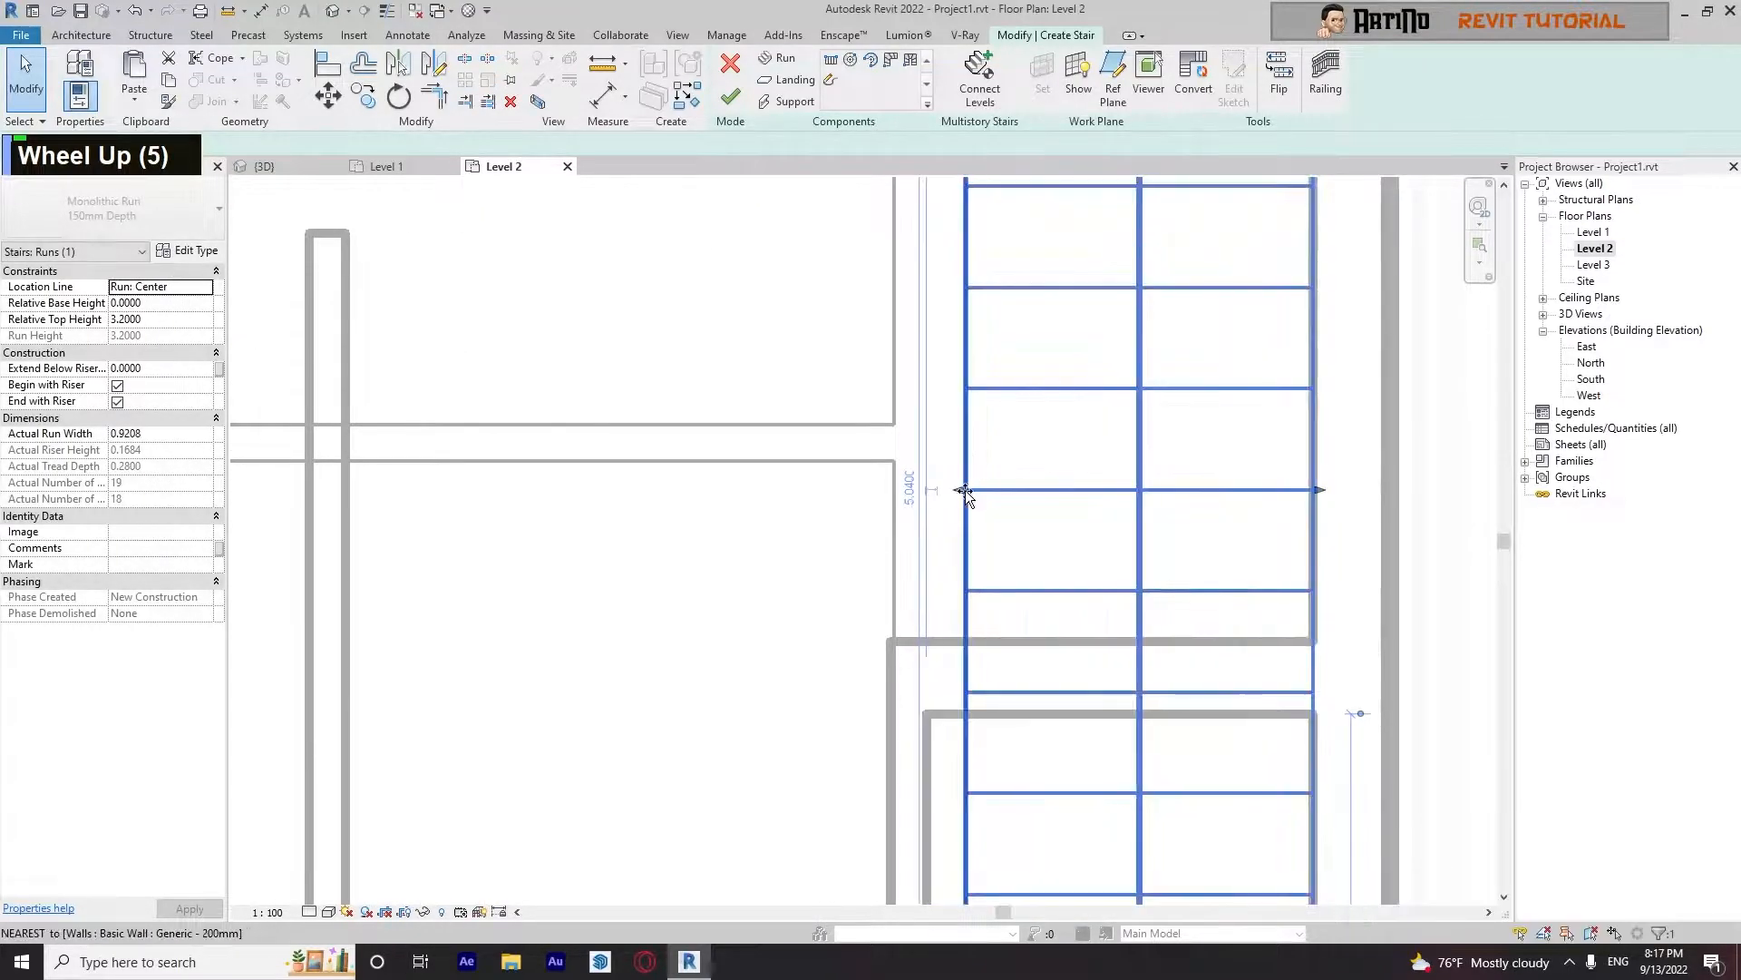
{"action": "scroll", "coordinate": [835, 583], "scroll_direction": "down", "scroll_amount": 8}
{"action": "key", "text": "Escape"}
Finish the Level 2 to Level 3 stair and delete the railings on both of its sides
{"action": "middle_click_drag", "start_coordinate": [797, 629], "coordinate": [901, 590]}
{"action": "scroll", "coordinate": [890, 575], "scroll_direction": "down", "scroll_amount": 3}
{"action": "left_click", "coordinate": [731, 96]}
{"action": "scroll", "coordinate": [1018, 347], "scroll_direction": "up", "scroll_amount": 3}
{"action": "scroll", "coordinate": [1018, 348], "scroll_direction": "up", "scroll_amount": 2}
{"action": "left_click", "coordinate": [1012, 381]}
{"action": "key", "text": "Delete"}
{"action": "left_click", "coordinate": [942, 338]}
{"action": "scroll", "coordinate": [941, 339], "scroll_direction": "down", "scroll_amount": 6}
{"action": "key", "text": "Delete"}
{"action": "middle_click_drag", "start_coordinate": [1061, 547], "coordinate": [971, 578]}
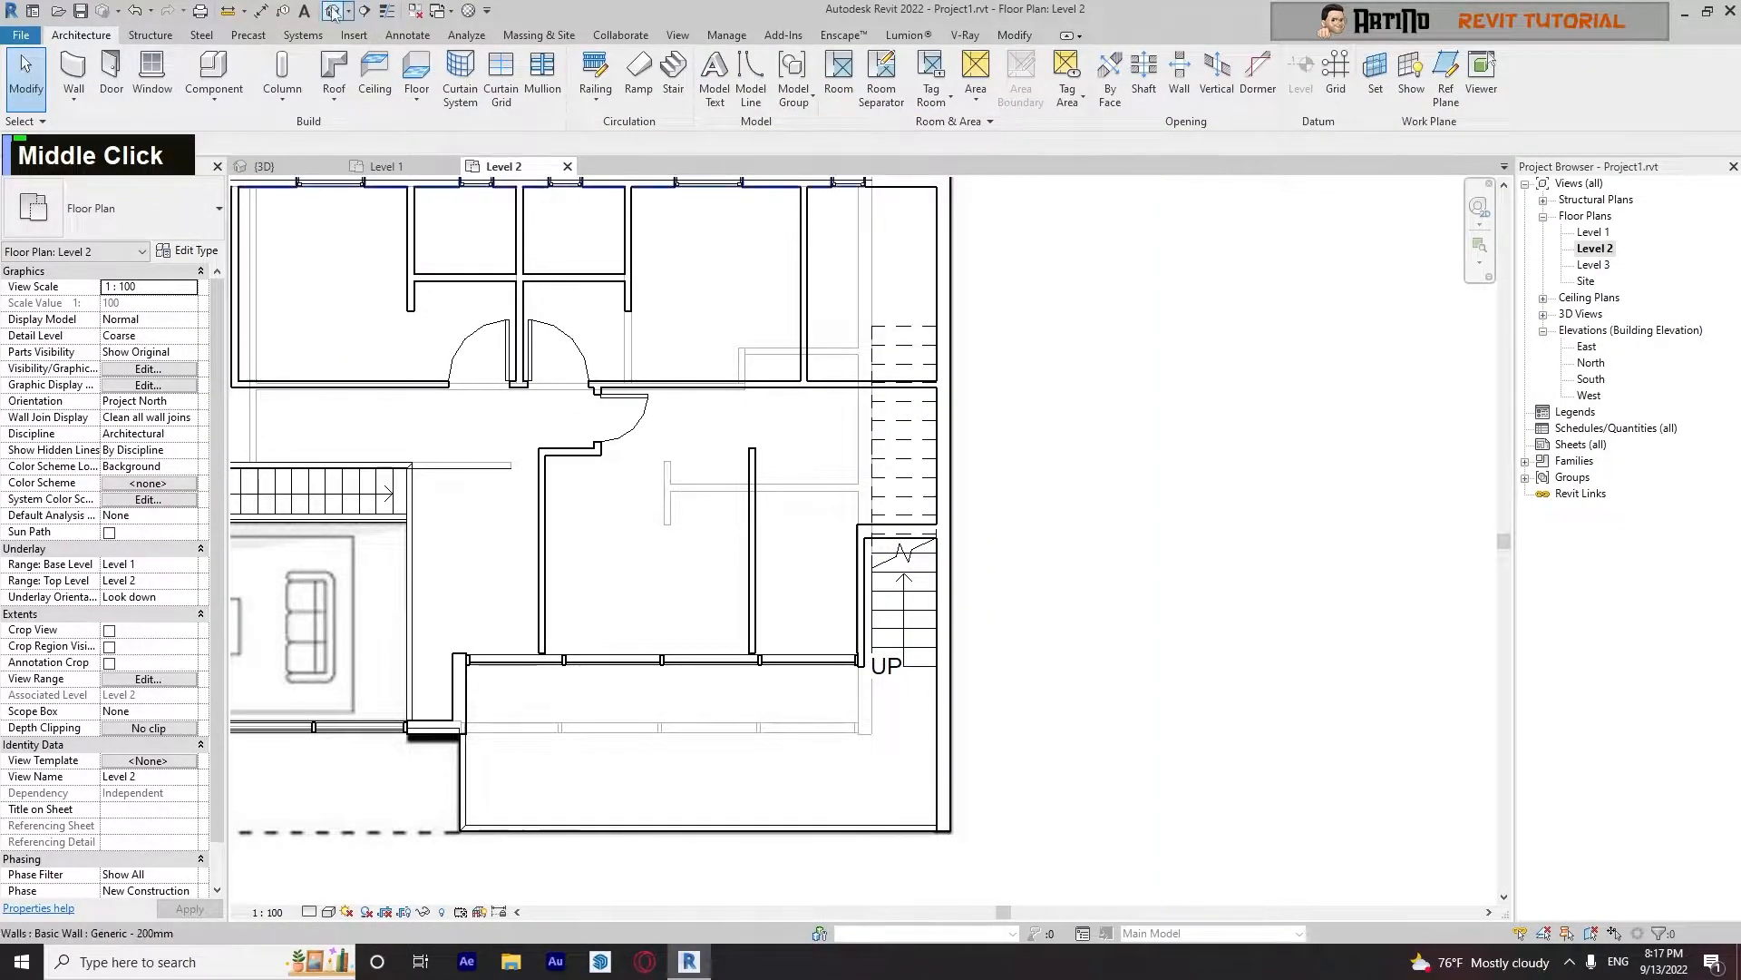
Return to the 3D view and examine the new terrace stair and the wall crossing it from the front
{"action": "key", "text": "ctrl+Tab"}
{"action": "middle_click_drag", "start_coordinate": [1179, 607], "coordinate": [1388, 614], "text": "shift"}
{"action": "scroll", "coordinate": [1207, 412], "scroll_direction": "up", "scroll_amount": 4}
{"action": "middle_click_drag", "start_coordinate": [1188, 412], "coordinate": [1156, 358], "text": "shift"}
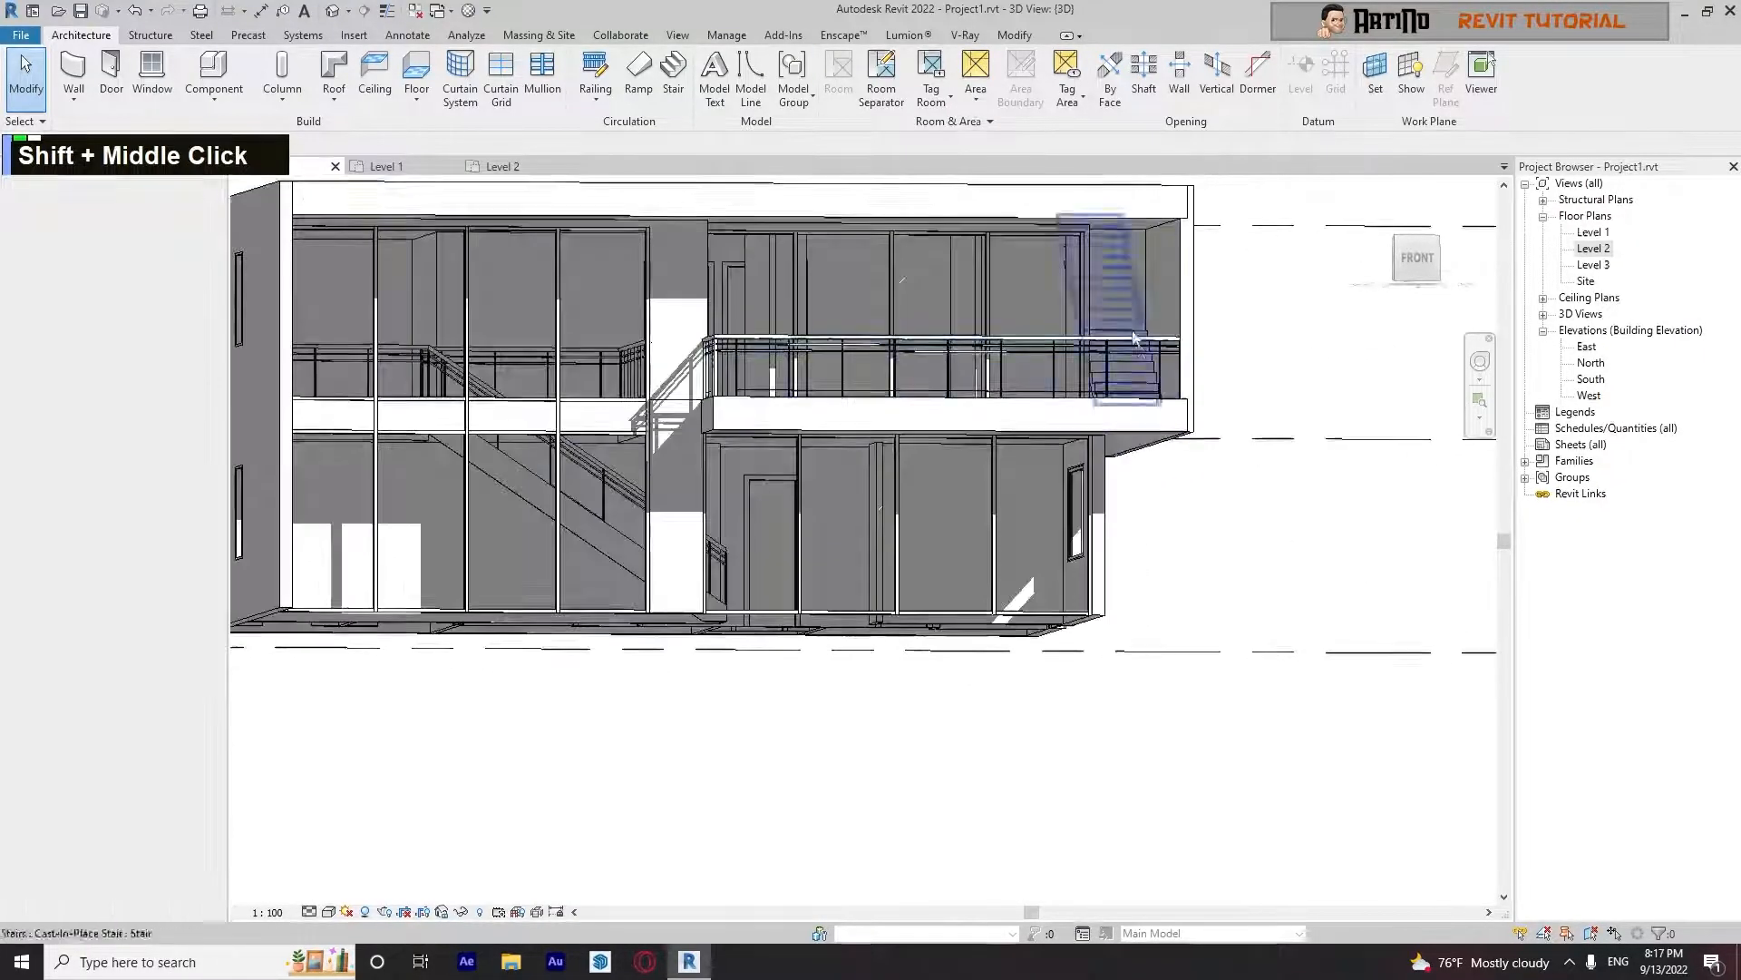
{"action": "left_click", "coordinate": [1141, 287]}
{"action": "mouse_move", "coordinate": [1141, 287]}
{"action": "middle_mouse_down", "text": "shift"}
{"action": "mouse_move", "coordinate": [1208, 379]}
{"action": "mouse_move", "coordinate": [1410, 307]}
{"action": "middle_mouse_up", "text": "shift"}
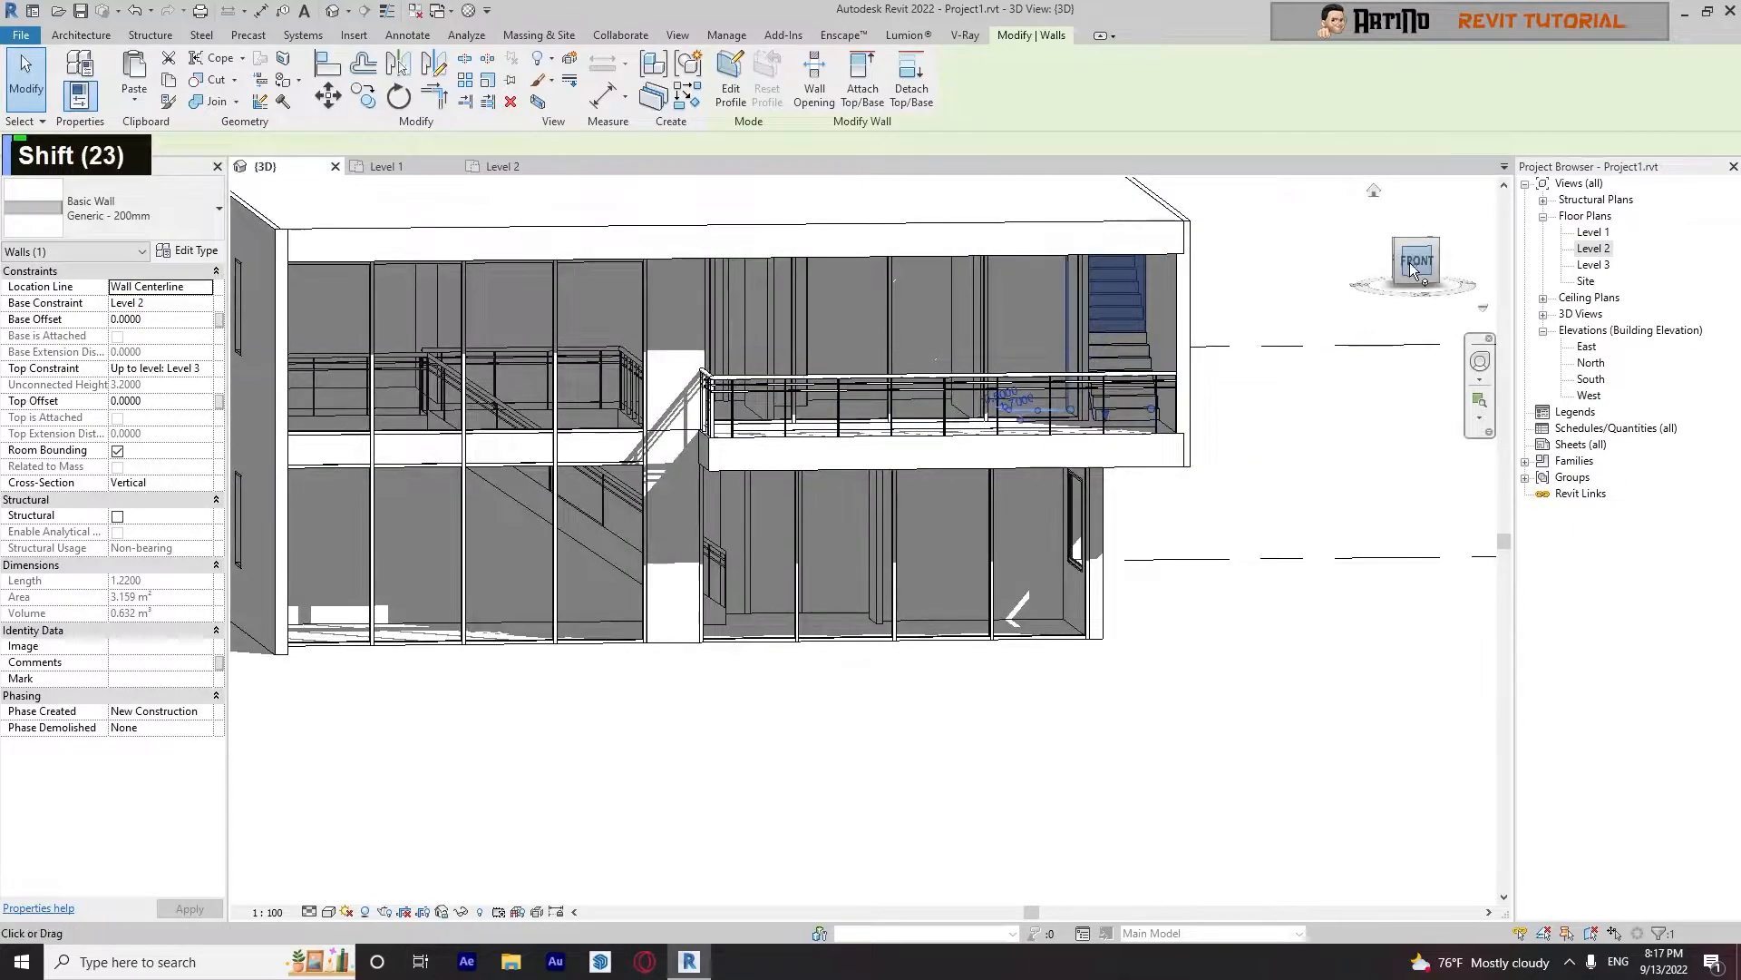
{"action": "scroll", "coordinate": [1207, 369], "scroll_direction": "up", "scroll_amount": 6}
{"action": "left_click", "coordinate": [1150, 459]}
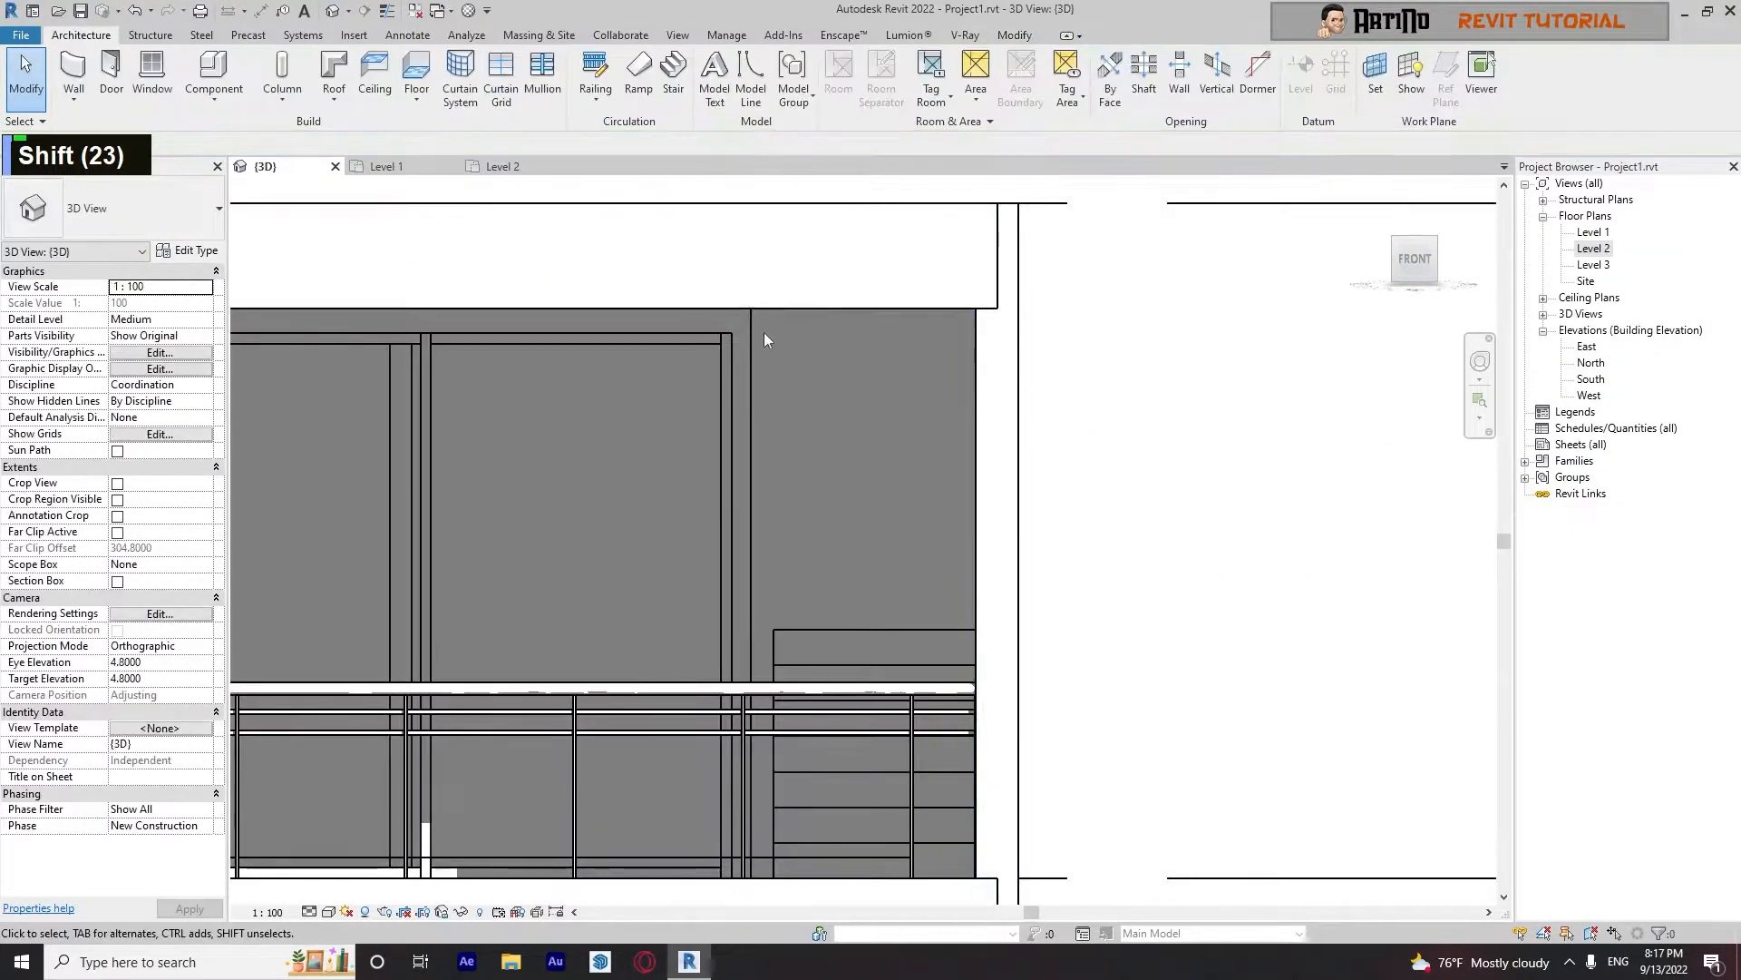
{"action": "key", "text": "Tab"}
{"action": "left_click", "coordinate": [753, 328]}
{"action": "key", "text": "Escape"}
{"action": "key", "text": "Tab"}
{"action": "key", "text": "Tab"}
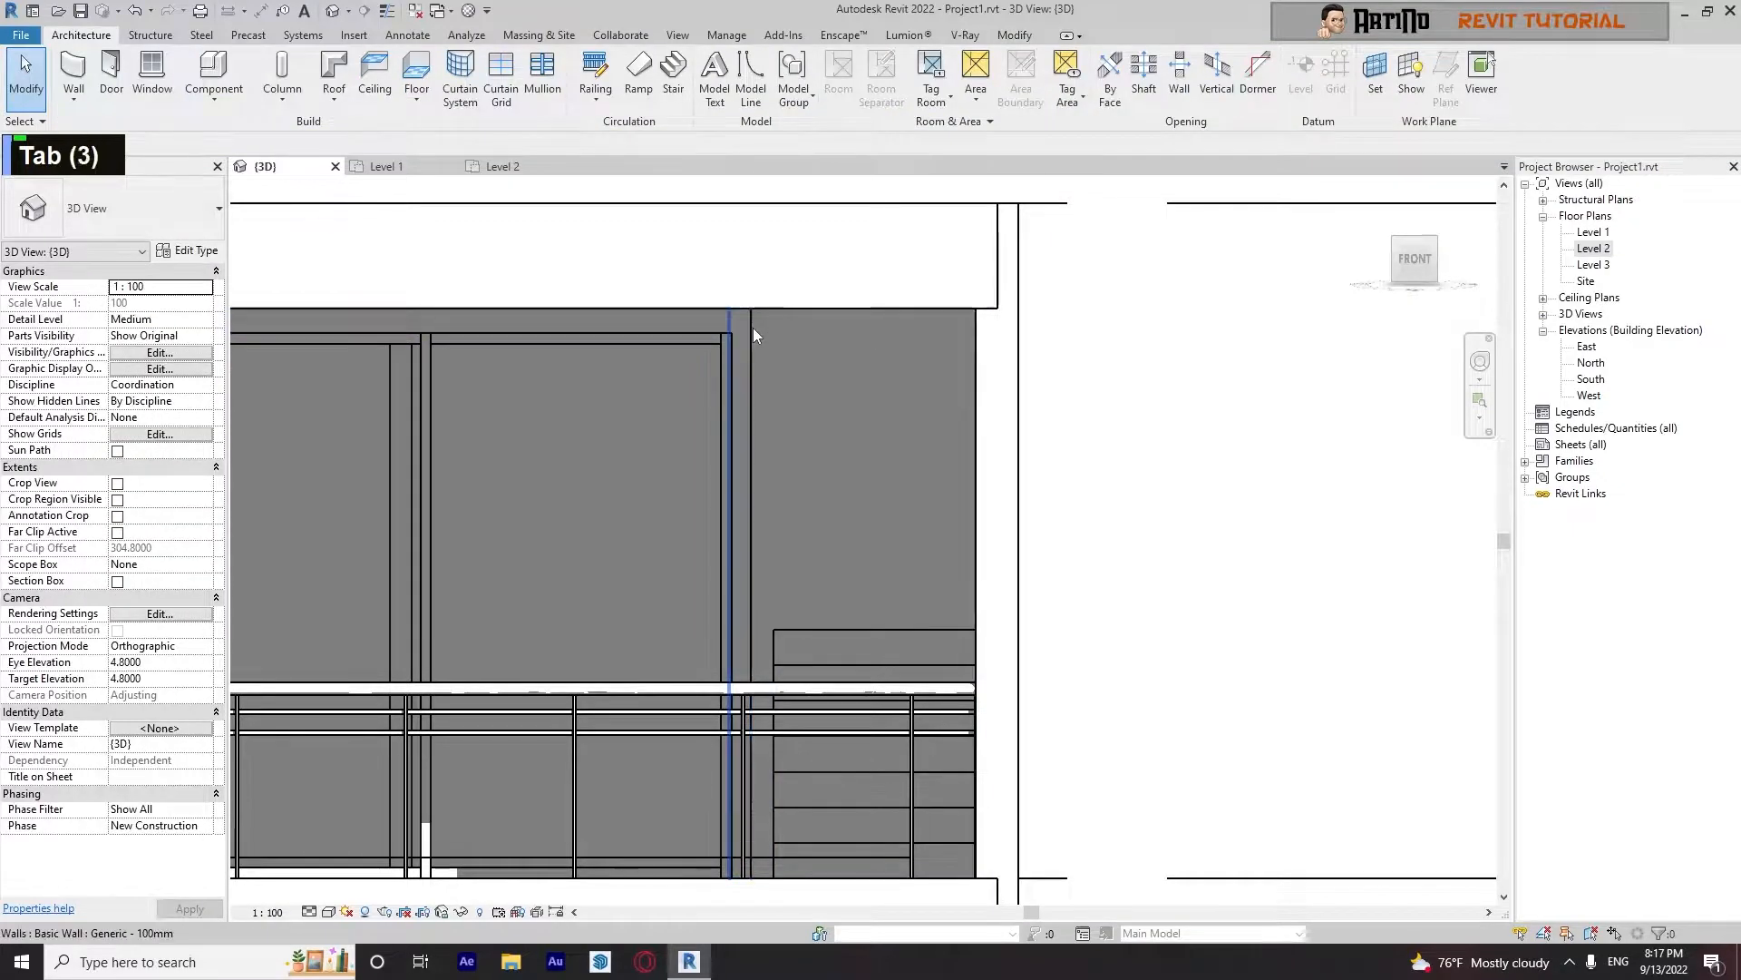
{"action": "left_click", "coordinate": [753, 328]}
Set the 200 mm cross wall at the terrace stair to an Unconnected top with a height of 1 m, keeping its joins
{"action": "mouse_move", "coordinate": [753, 328]}
{"action": "middle_mouse_down", "text": "shift"}
{"action": "mouse_move", "coordinate": [859, 400]}
{"action": "mouse_move", "coordinate": [959, 524]}
{"action": "mouse_move", "coordinate": [913, 482]}
{"action": "mouse_move", "coordinate": [983, 517]}
{"action": "mouse_move", "coordinate": [1215, 540]}
{"action": "middle_mouse_up", "text": "shift"}
{"action": "left_click", "coordinate": [938, 481]}
{"action": "scroll", "coordinate": [998, 532], "scroll_direction": "down", "scroll_amount": 8}
{"action": "left_click", "coordinate": [1412, 261]}
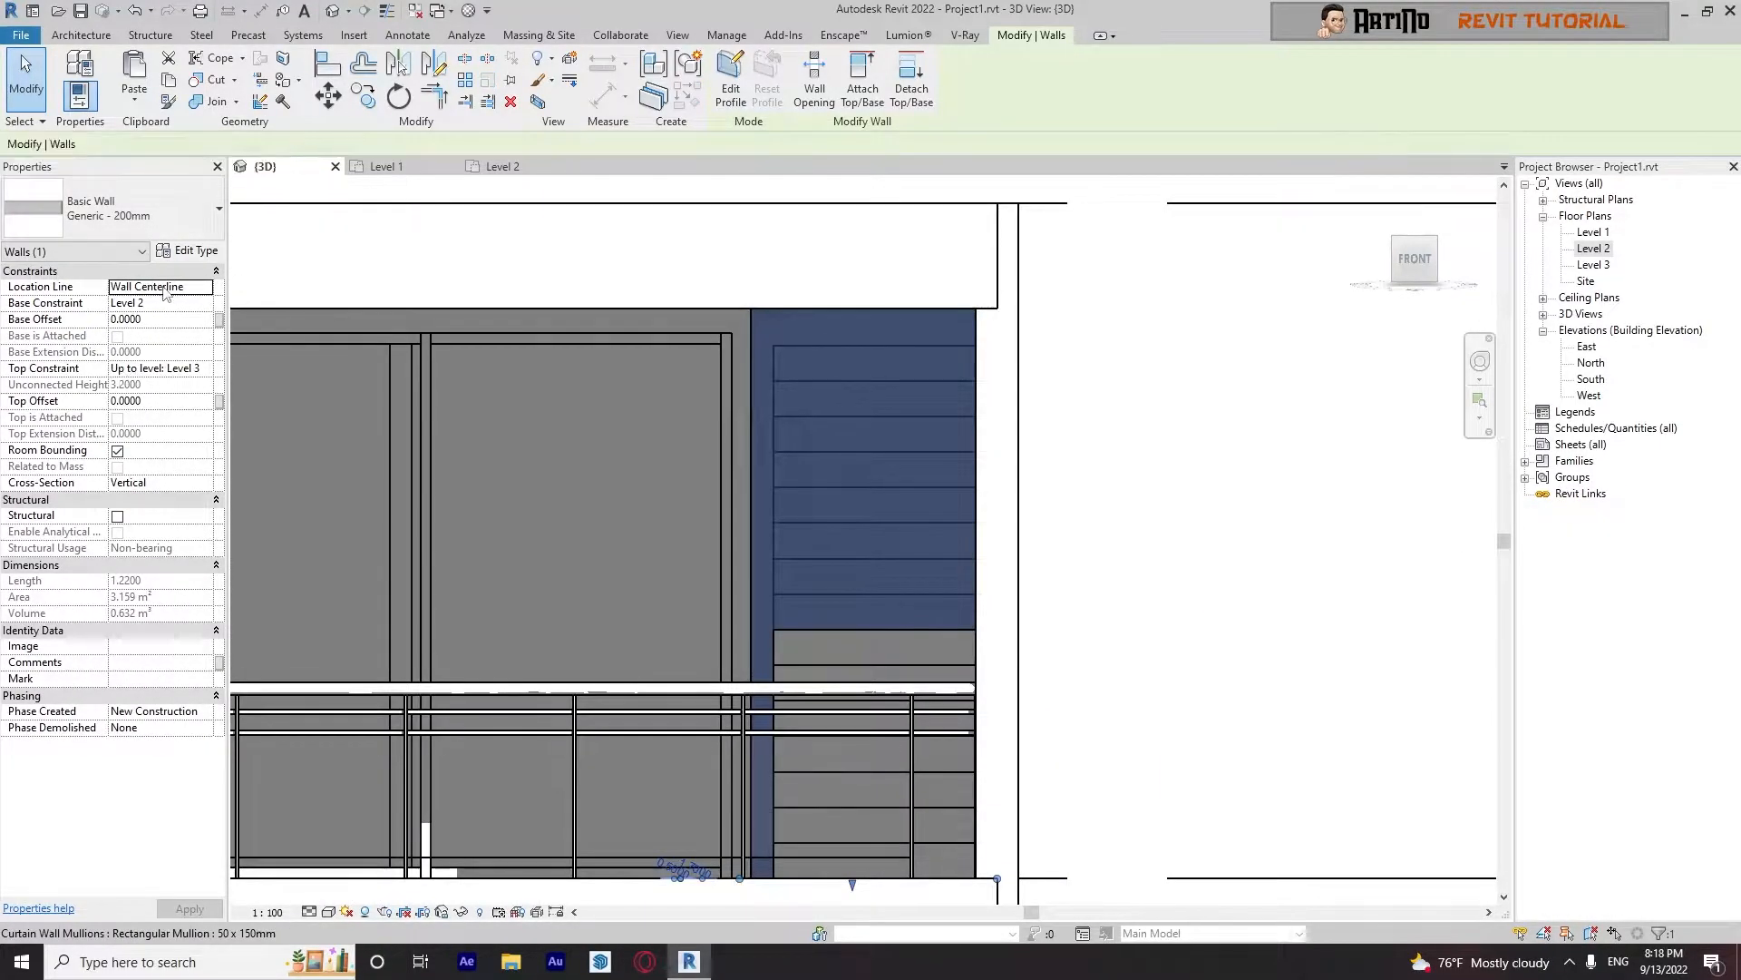
{"action": "double_click", "coordinate": [205, 369]}
{"action": "left_click", "coordinate": [147, 385]}
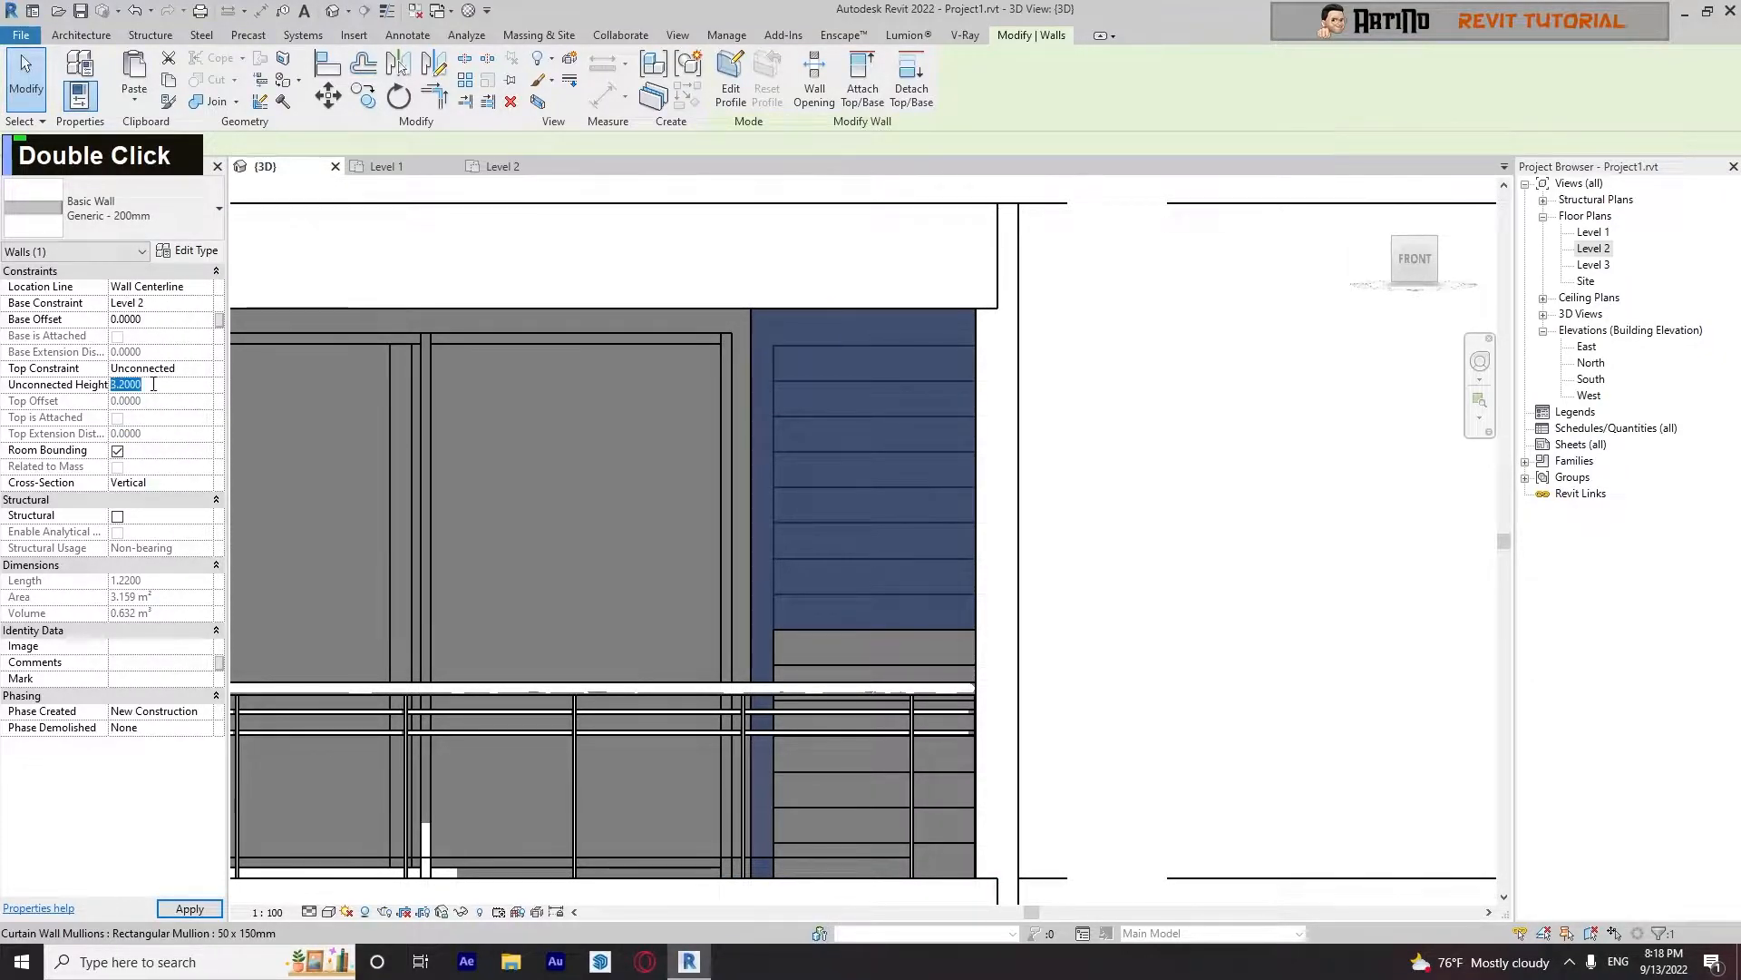
{"action": "key", "text": "Return"}
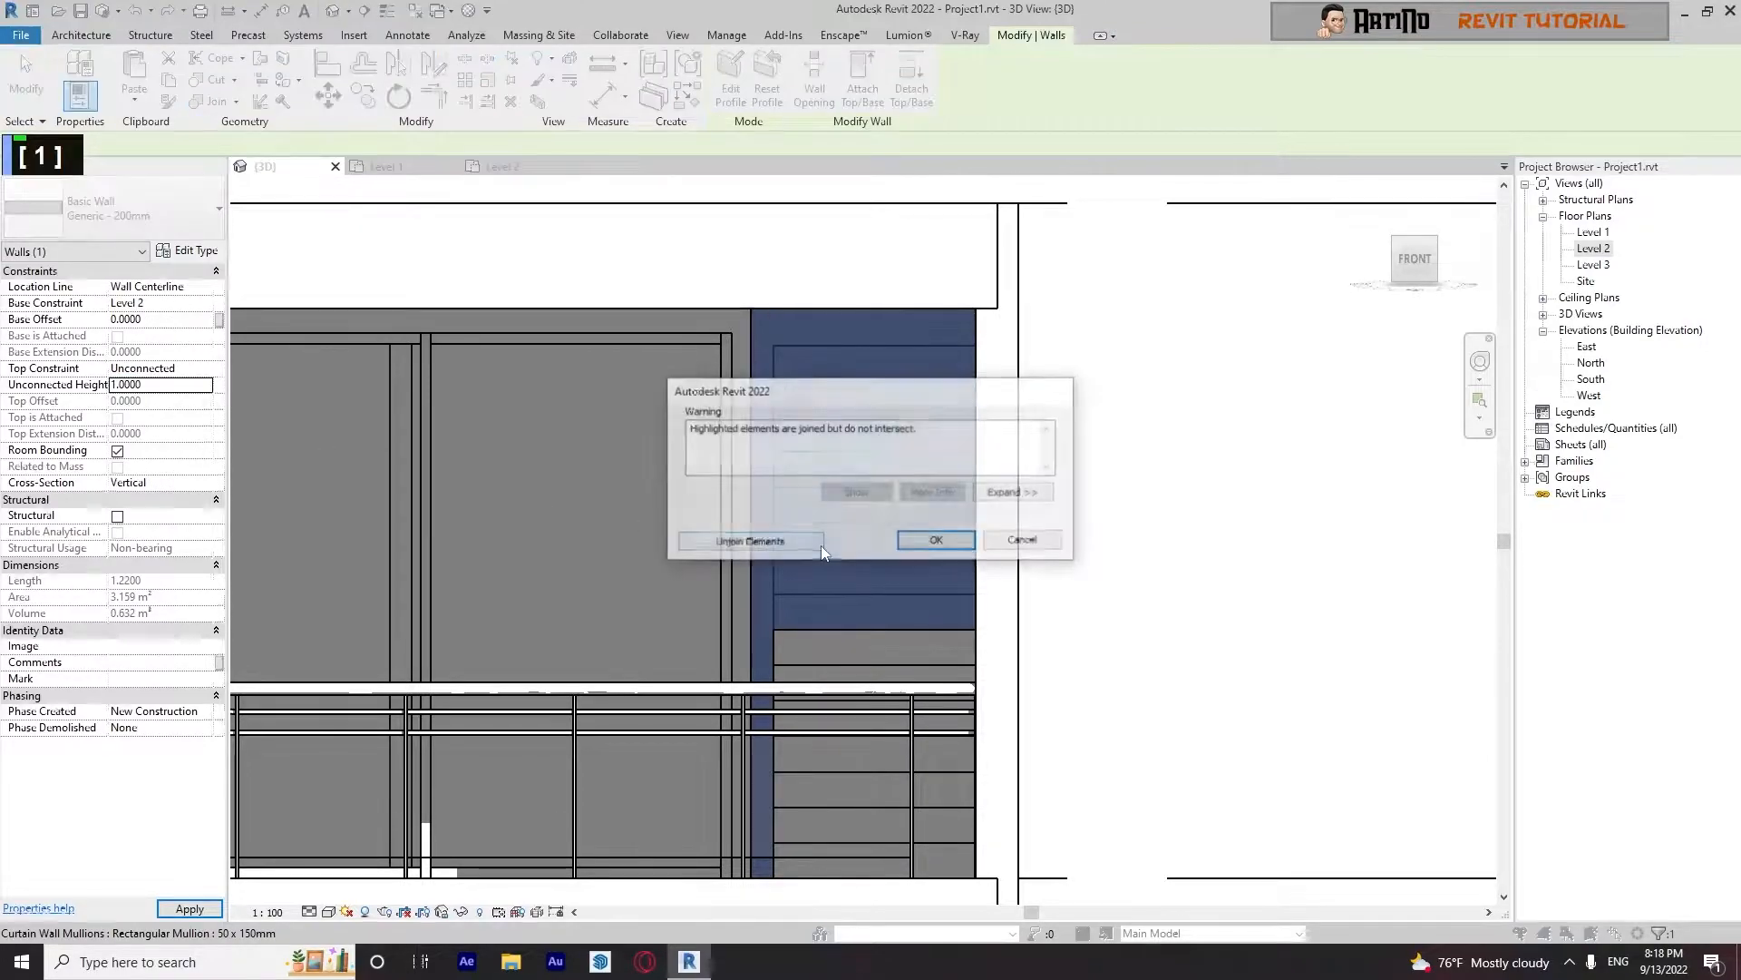
{"action": "left_click", "coordinate": [937, 540]}
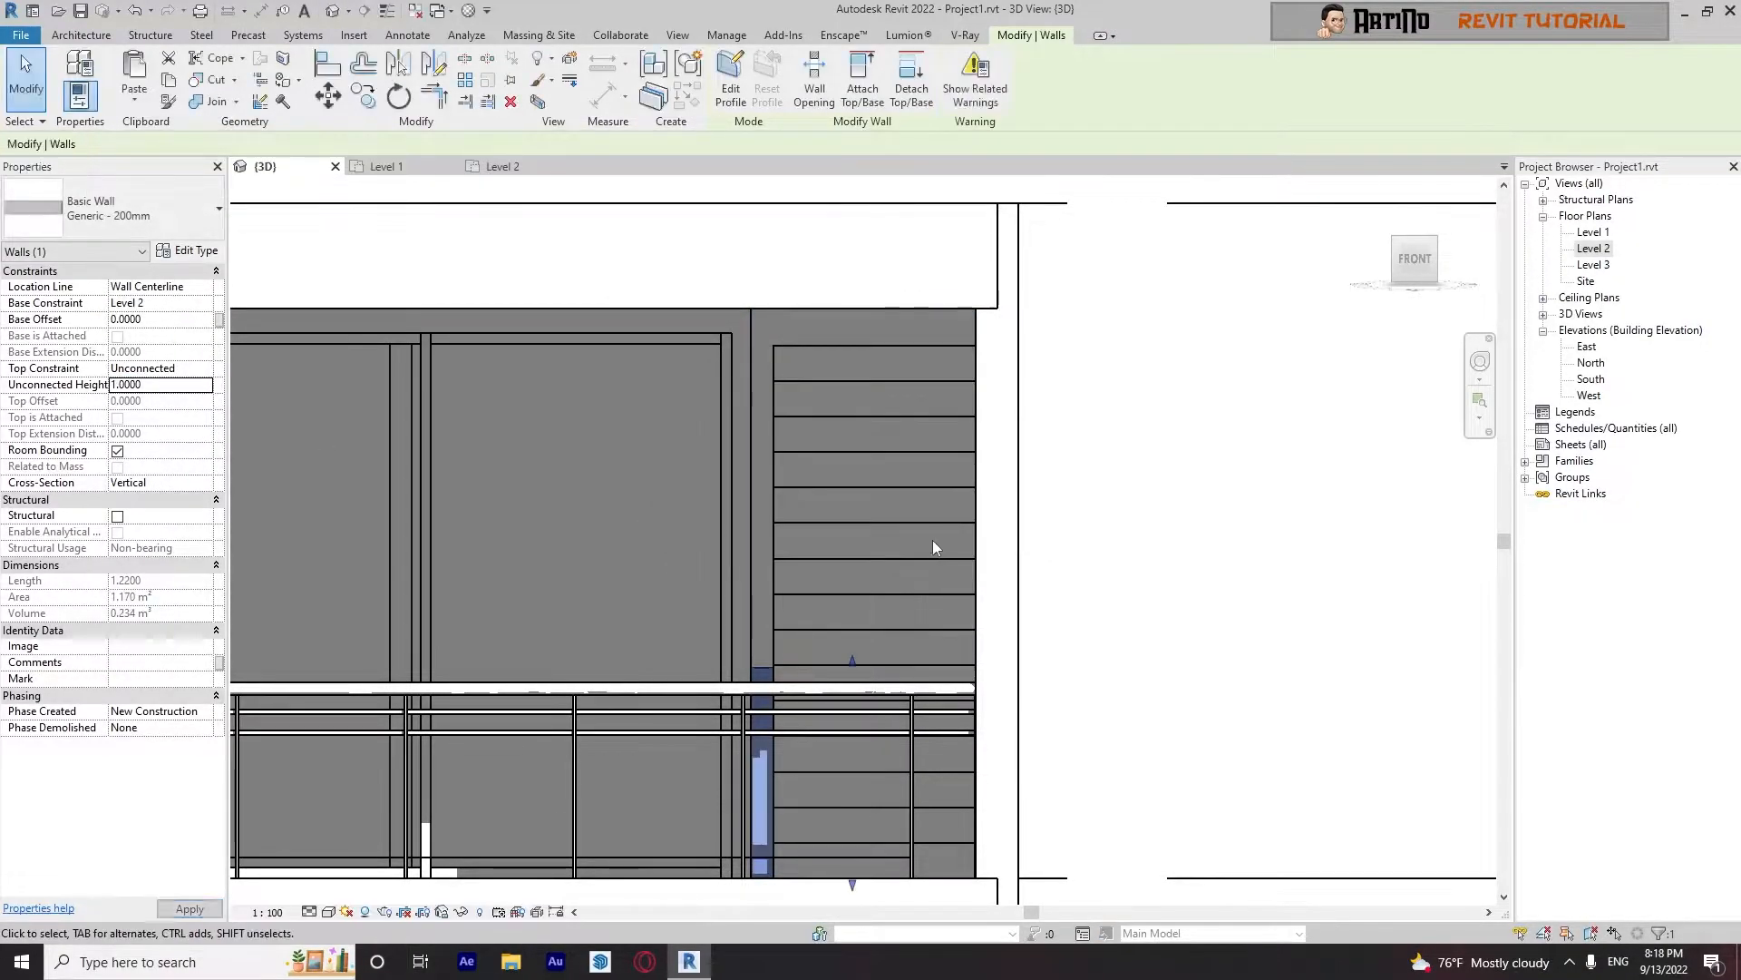
{"action": "scroll", "coordinate": [917, 558], "scroll_direction": "down", "scroll_amount": 3}
{"action": "middle_click_drag", "start_coordinate": [904, 633], "coordinate": [984, 676], "text": "shift"}
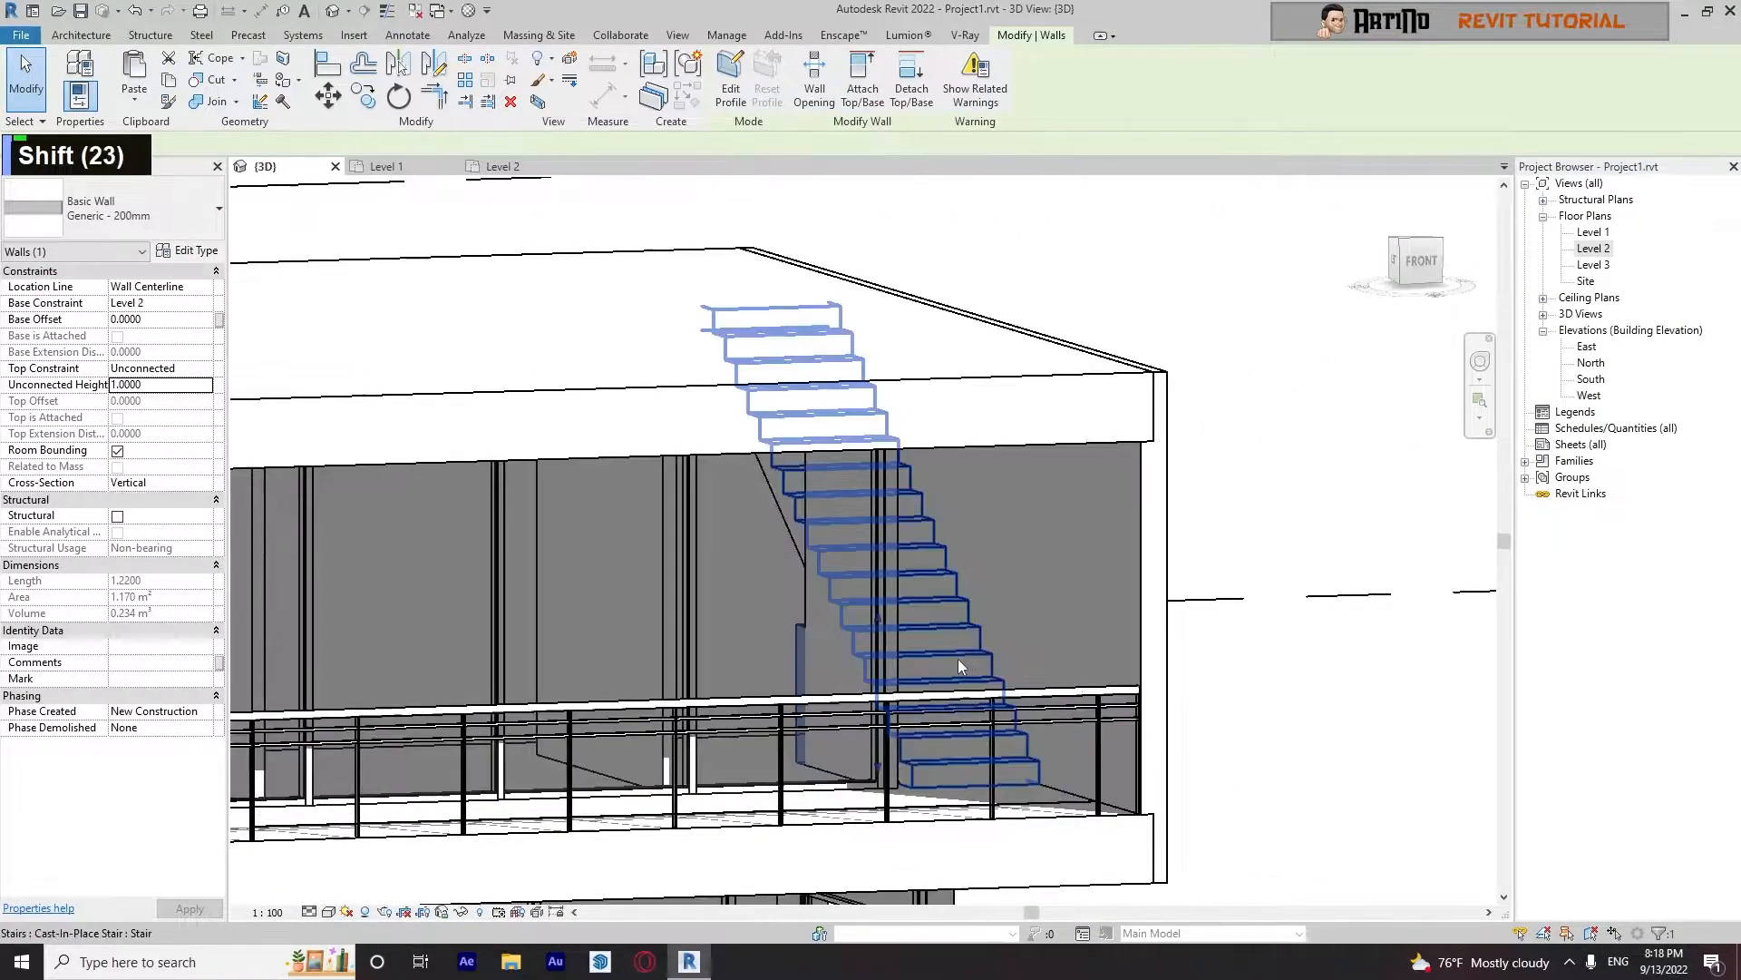
{"action": "scroll", "coordinate": [984, 676], "scroll_direction": "up", "scroll_amount": 4}
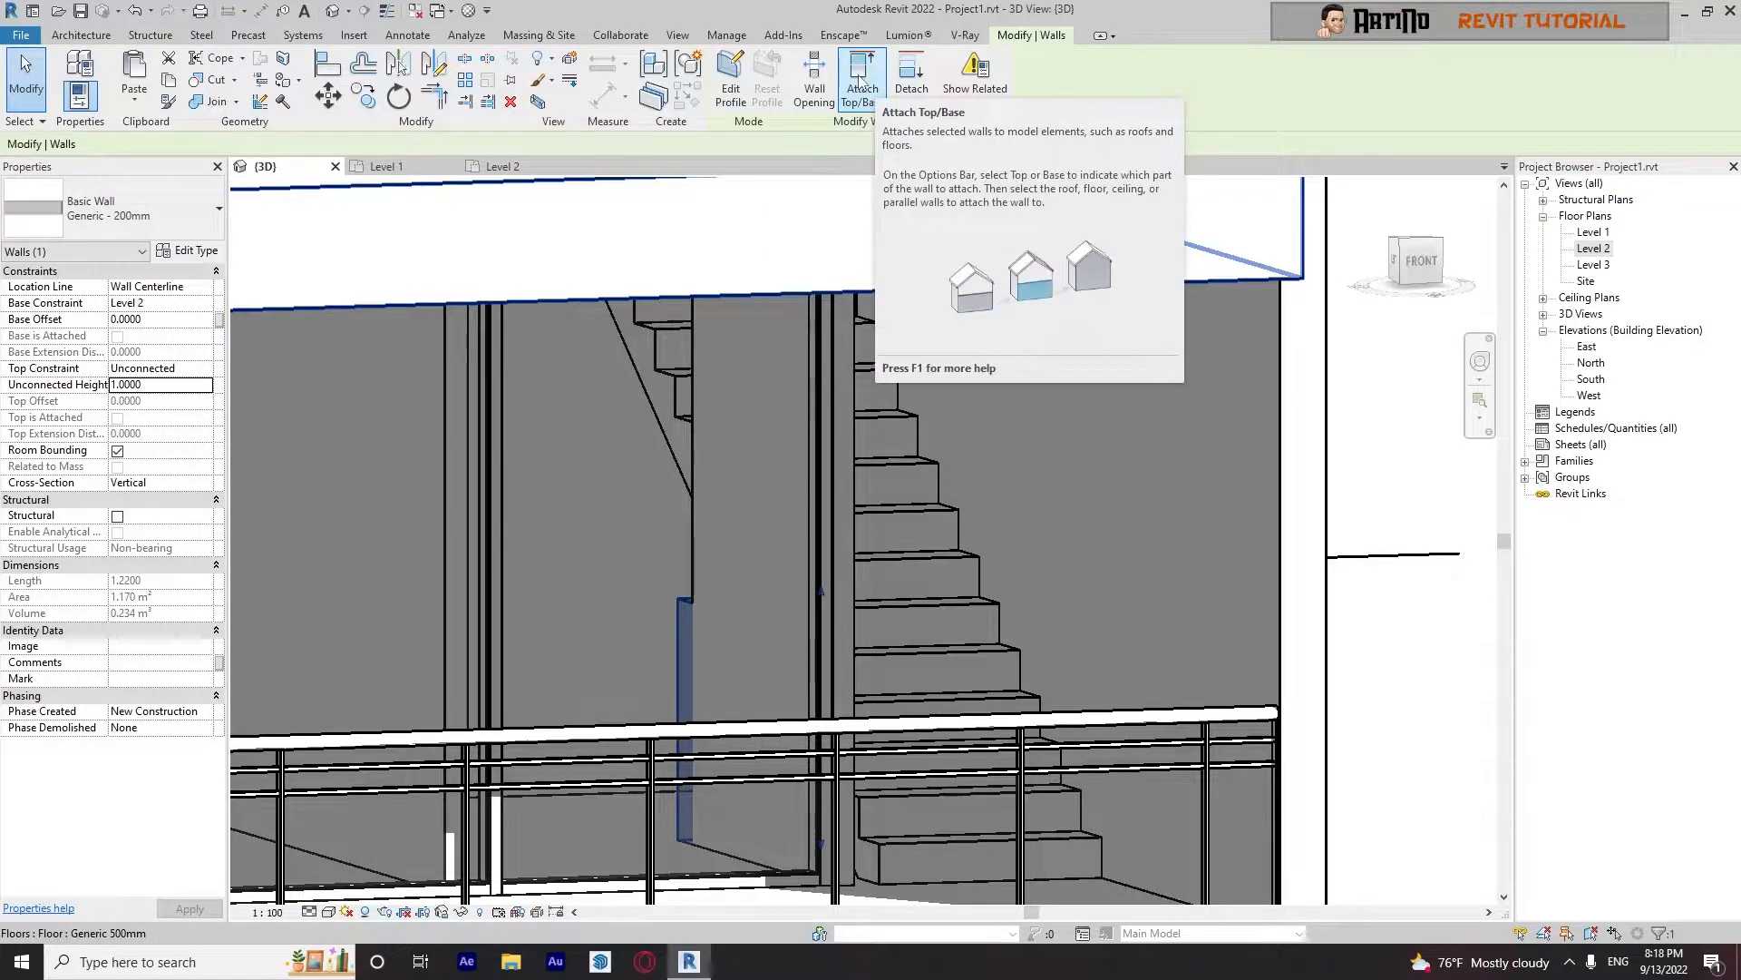
{"action": "left_click", "coordinate": [860, 84]}
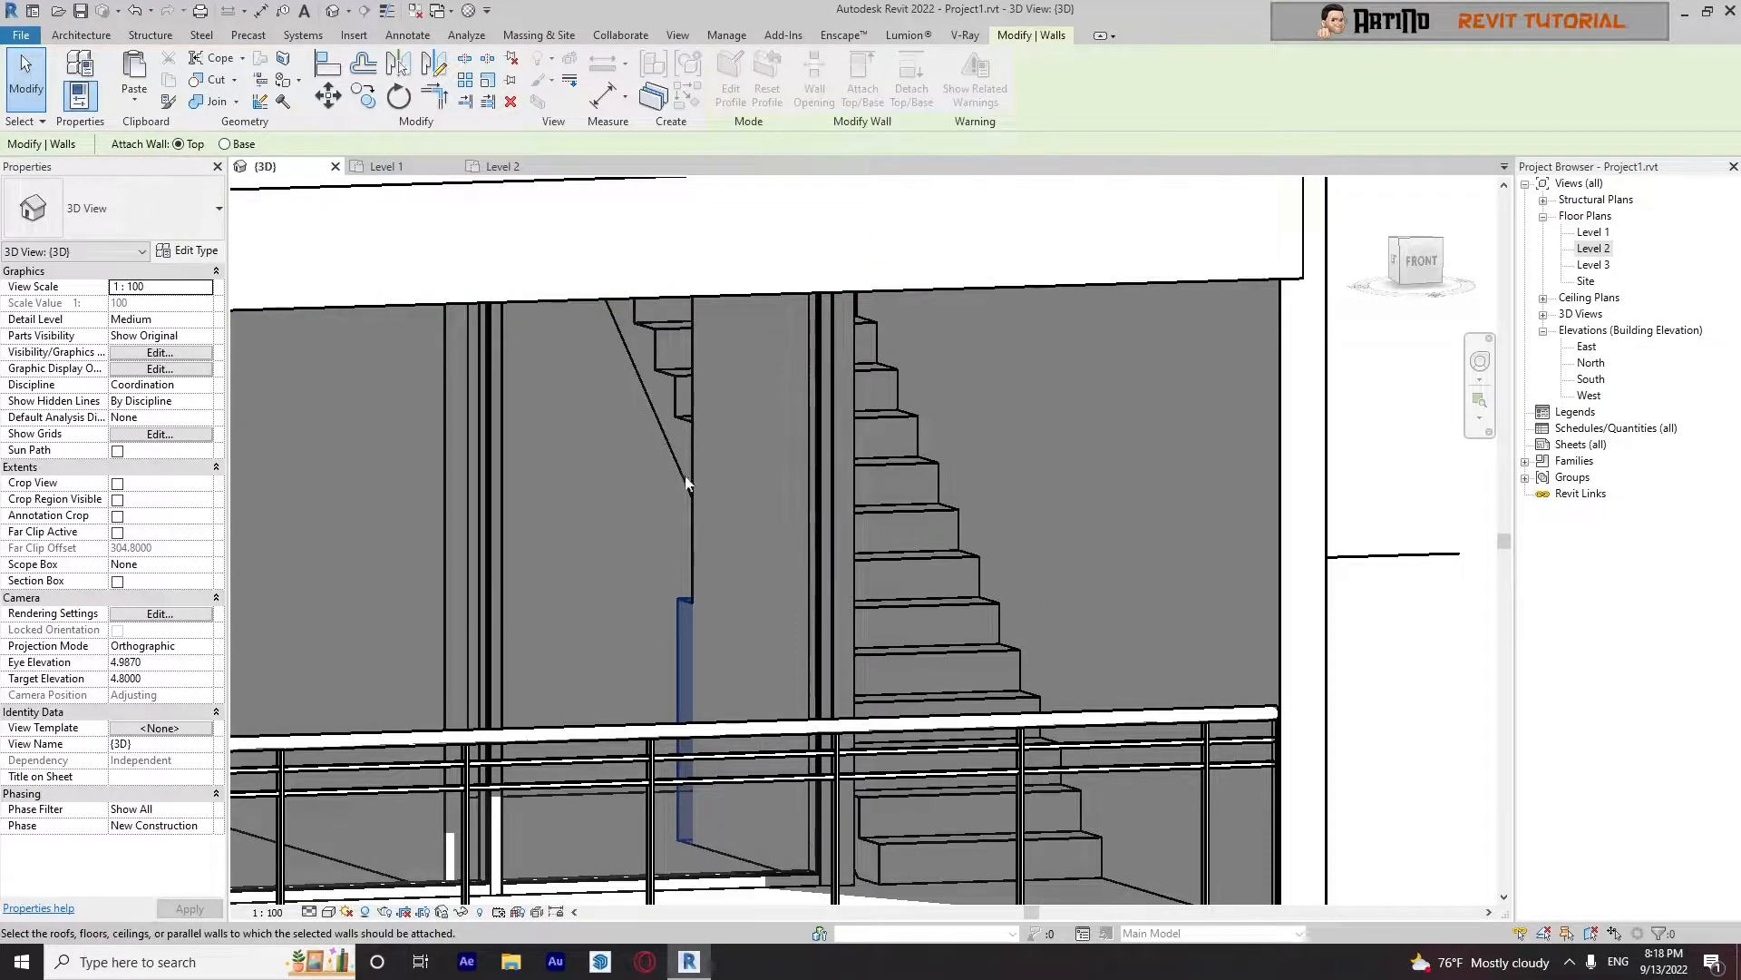
{"action": "scroll", "coordinate": [679, 486], "scroll_direction": "up", "scroll_amount": 6}
{"action": "scroll", "coordinate": [680, 490], "scroll_direction": "down", "scroll_amount": 5}
{"action": "middle_click_drag", "start_coordinate": [690, 490], "coordinate": [699, 447], "text": "shift"}
{"action": "scroll", "coordinate": [697, 483], "scroll_direction": "up", "scroll_amount": 4}
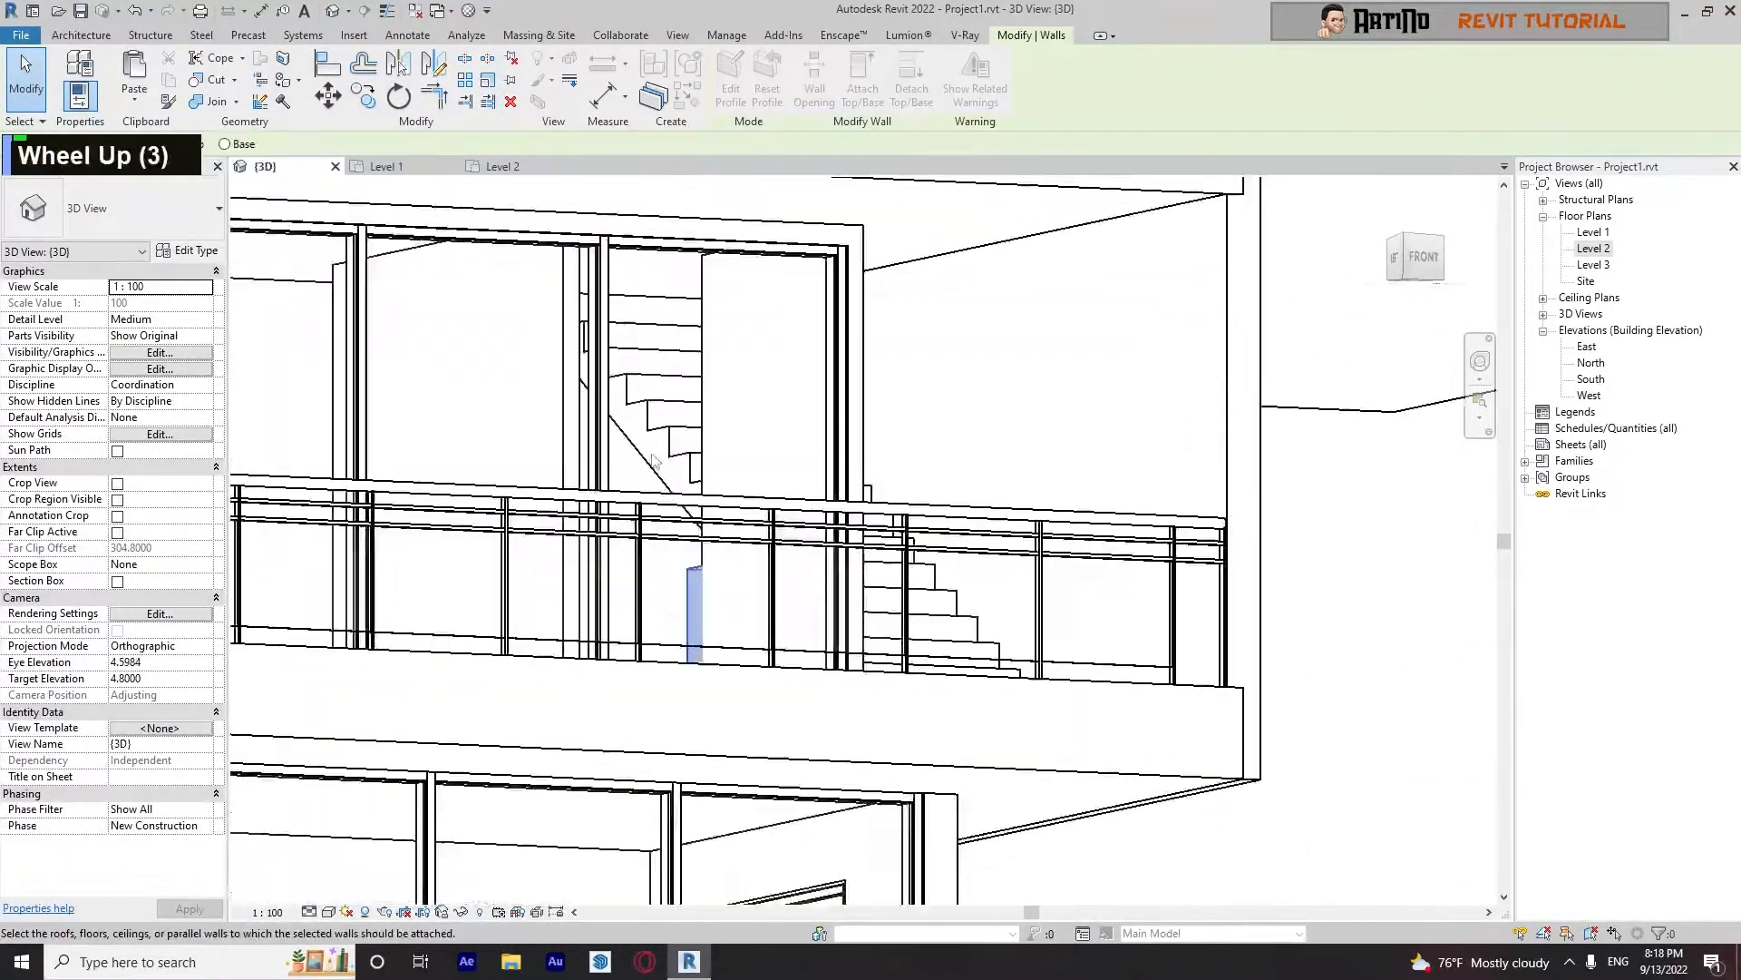
{"action": "scroll", "coordinate": [696, 483], "scroll_direction": "down", "scroll_amount": 4}
{"action": "key", "text": "Escape"}
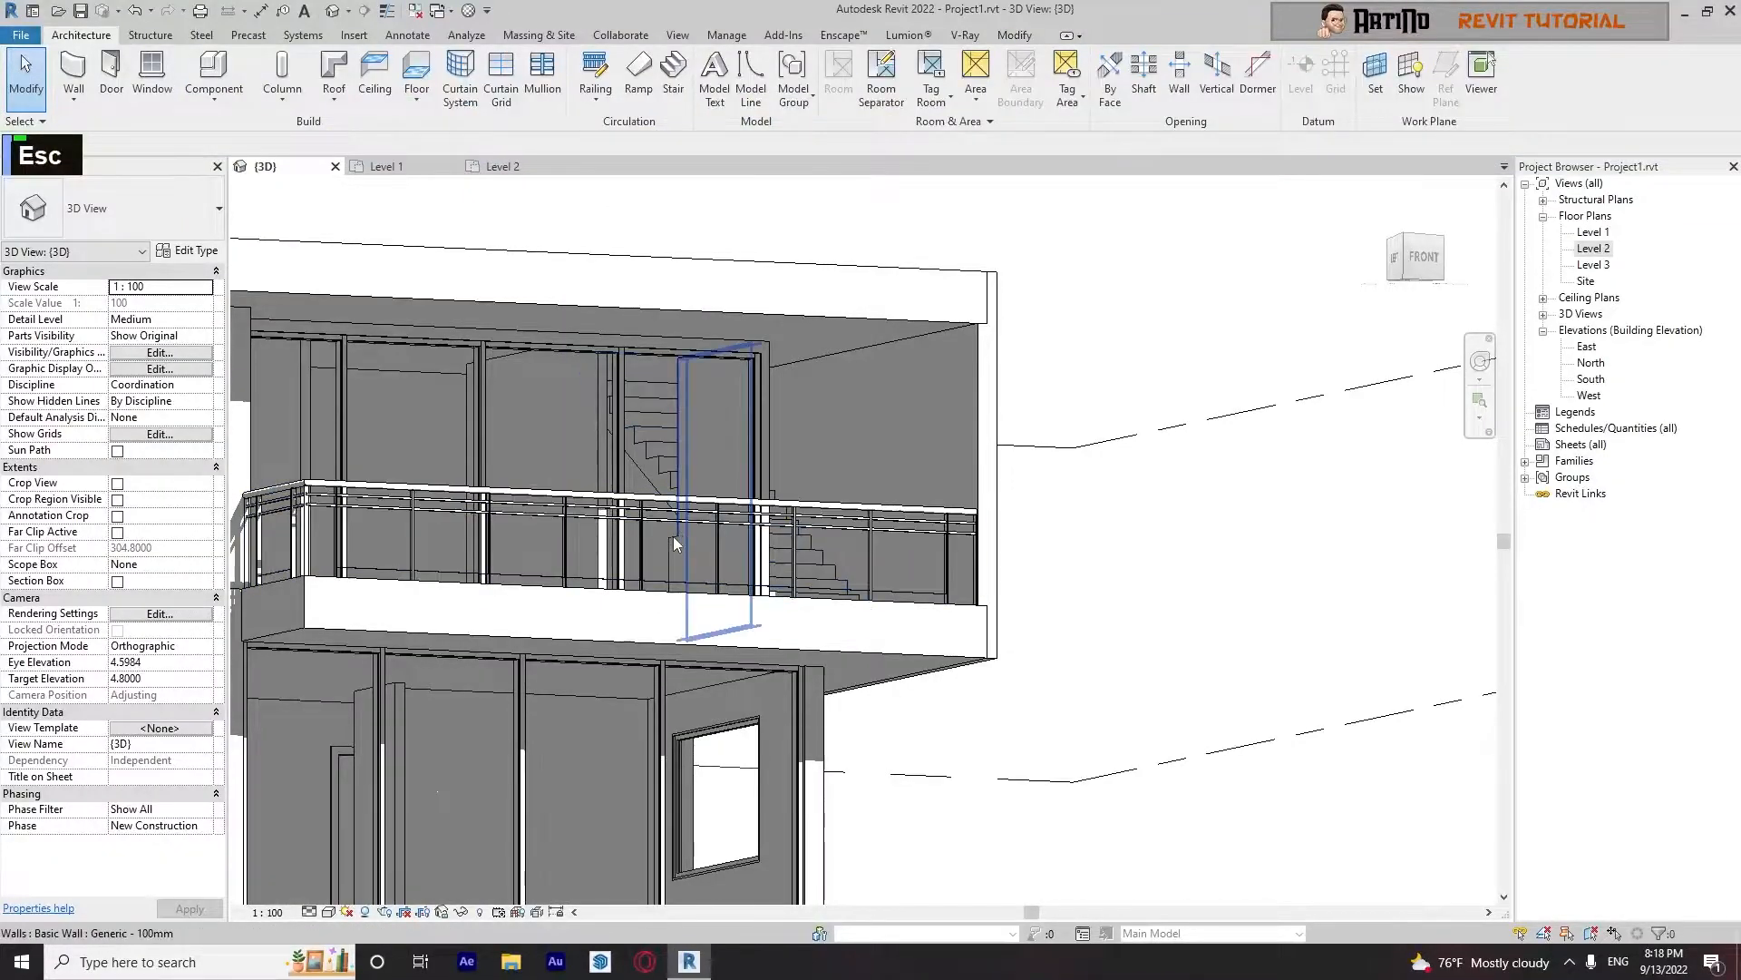
Raise the top of the short cross wall beside the terrace stair to about the underside of the stair
{"action": "left_click", "coordinate": [671, 537]}
{"action": "scroll", "coordinate": [708, 539], "scroll_direction": "up", "scroll_amount": 4}
{"action": "scroll", "coordinate": [736, 539], "scroll_direction": "up", "scroll_amount": 1}
{"action": "left_click_drag", "start_coordinate": [749, 538], "coordinate": [753, 478]}
{"action": "middle_click_drag", "start_coordinate": [933, 368], "coordinate": [742, 479], "text": "shift"}
{"action": "left_click_drag", "start_coordinate": [755, 478], "coordinate": [755, 516]}
{"action": "left_click", "coordinate": [1057, 492]}
{"action": "left_click", "coordinate": [1108, 428]}
{"action": "scroll", "coordinate": [1107, 428], "scroll_direction": "down", "scroll_amount": 1}
{"action": "mouse_move", "coordinate": [1108, 428]}
{"action": "middle_mouse_down", "text": "shift"}
{"action": "mouse_move", "coordinate": [1088, 497]}
{"action": "mouse_move", "coordinate": [984, 515]}
{"action": "mouse_move", "coordinate": [964, 392]}
{"action": "mouse_move", "coordinate": [1040, 509]}
{"action": "middle_mouse_up", "text": "shift"}
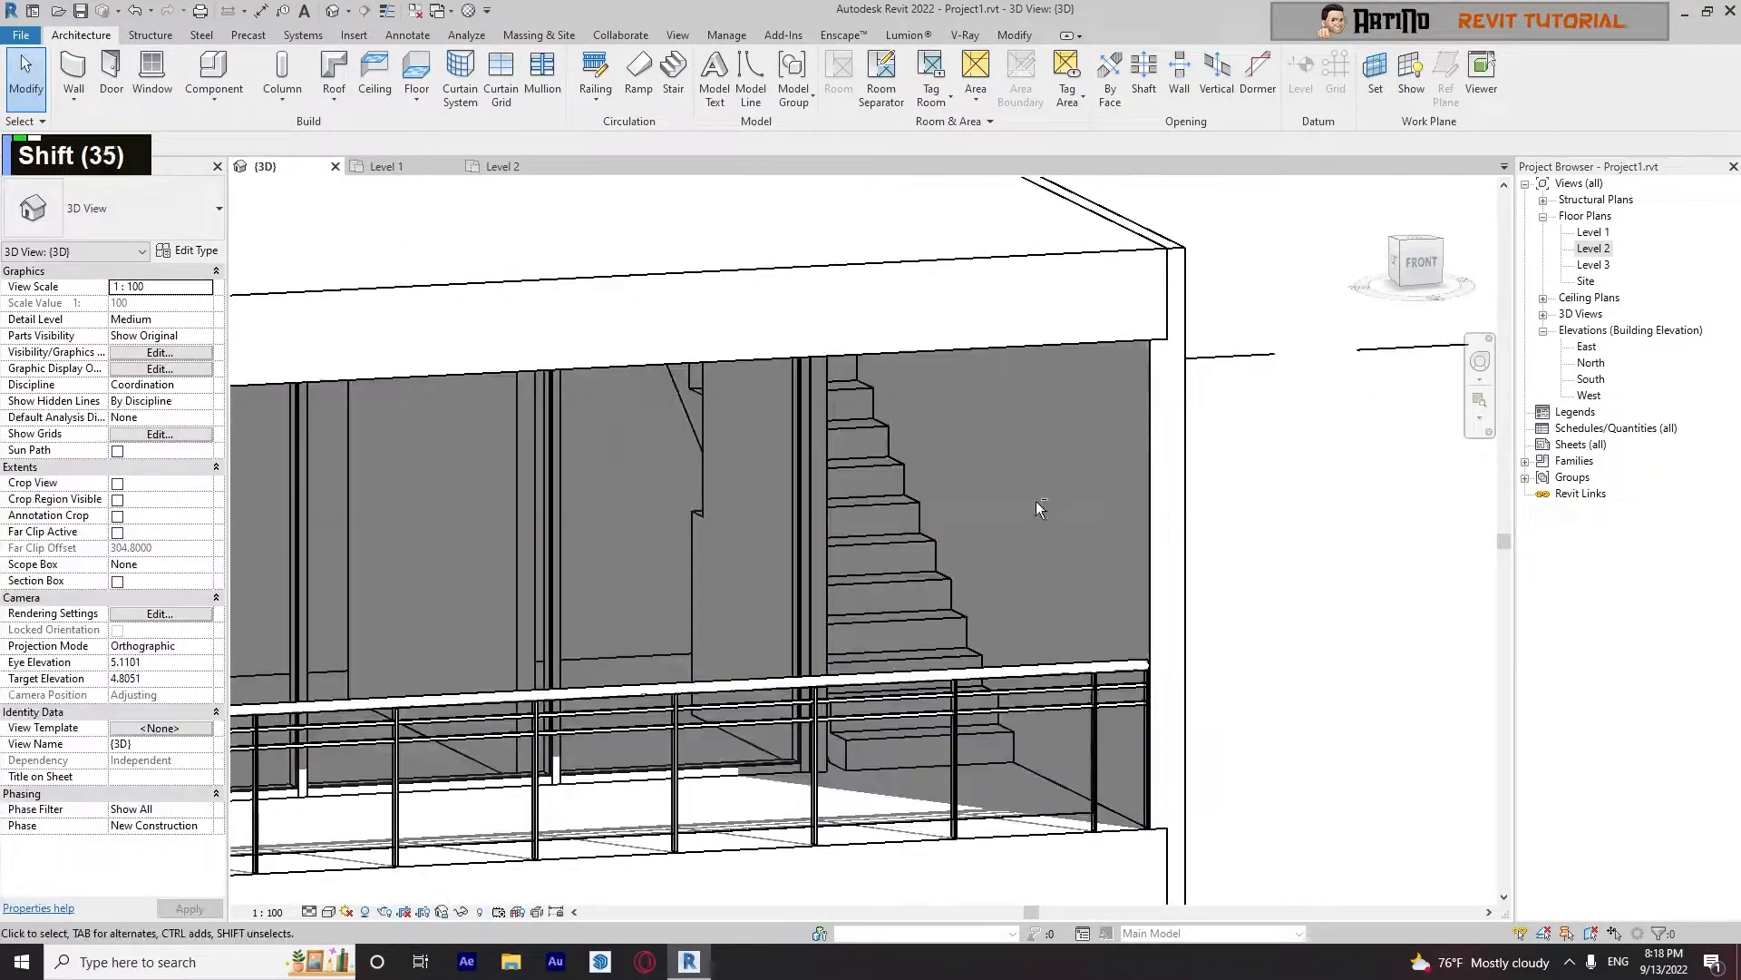
Open the Level 2 floor plan and set its visual style to Wireframe so the plan image shows
{"action": "double_click", "coordinate": [1595, 249]}
{"action": "scroll", "coordinate": [839, 563], "scroll_direction": "up", "scroll_amount": 3}
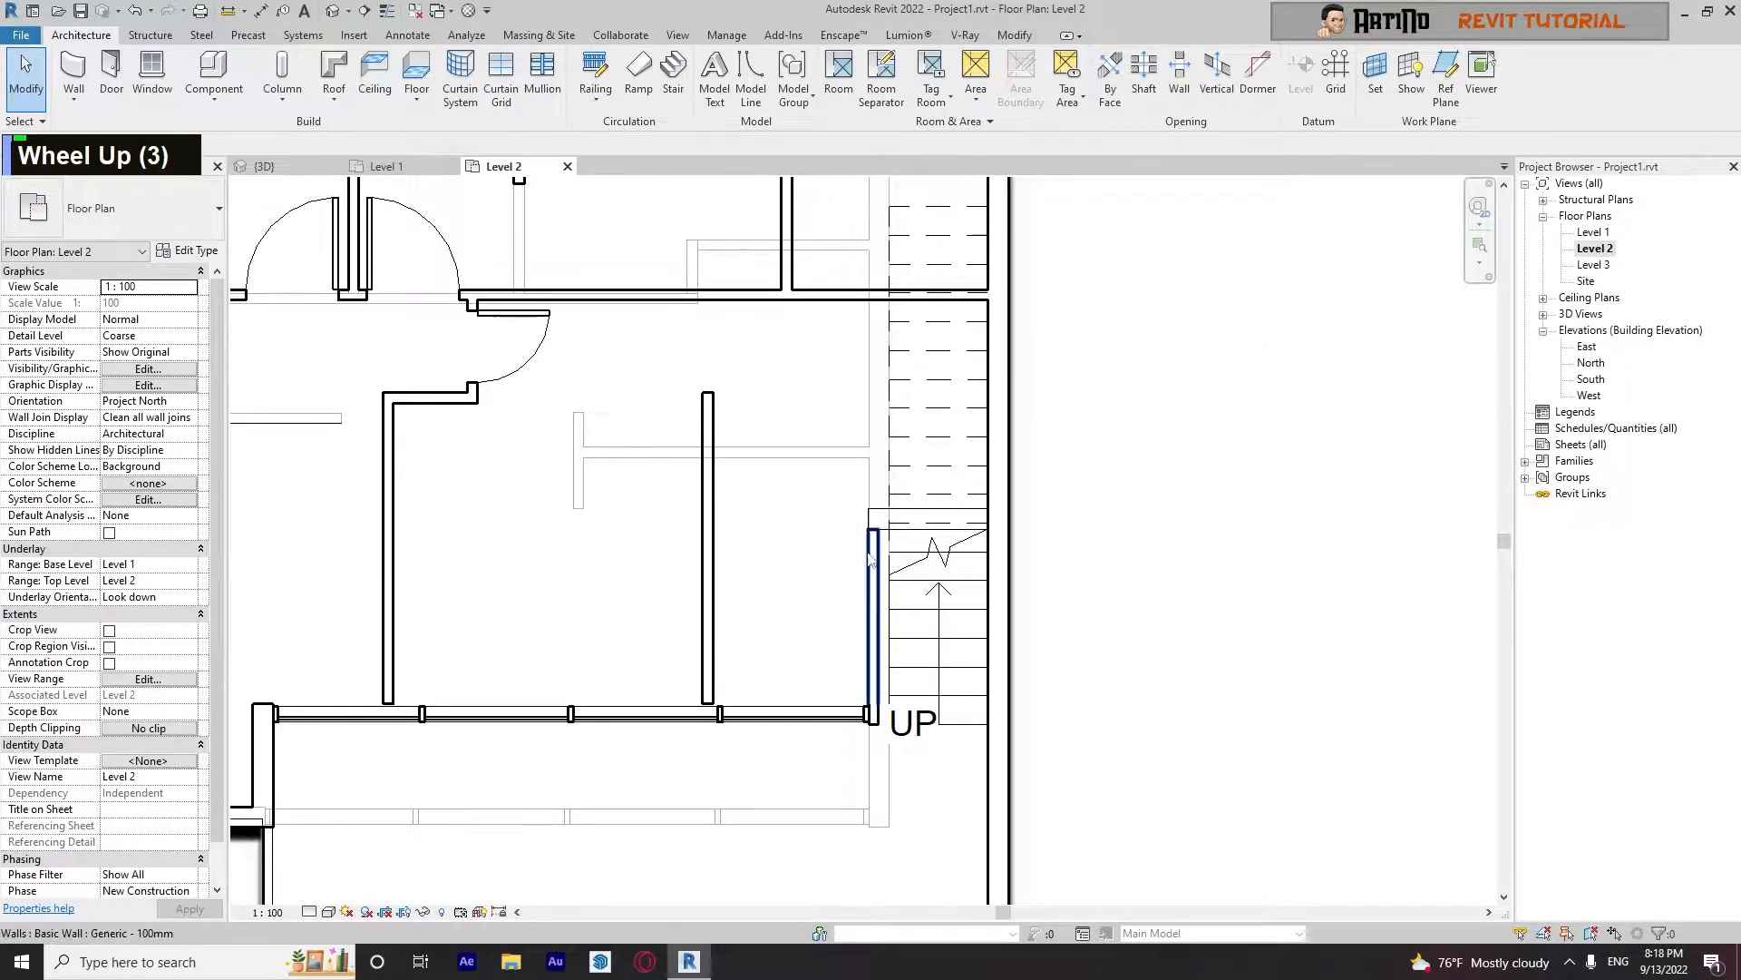
{"action": "left_click", "coordinate": [328, 912]}
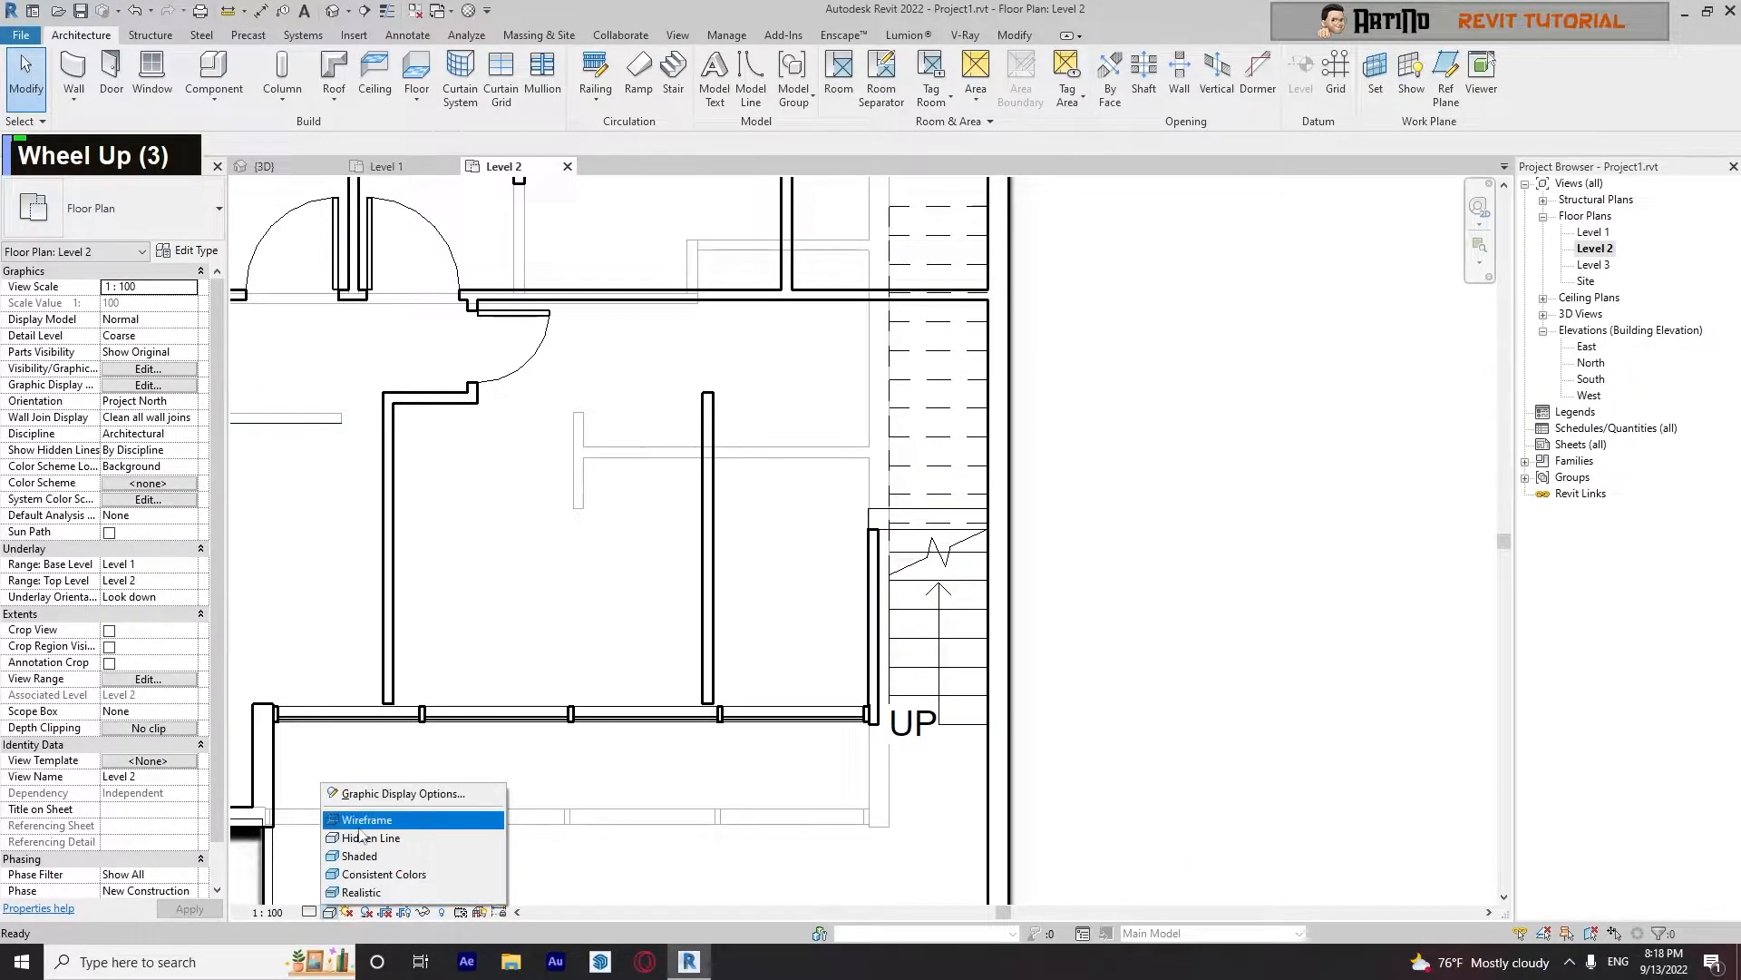
{"action": "left_click", "coordinate": [360, 821]}
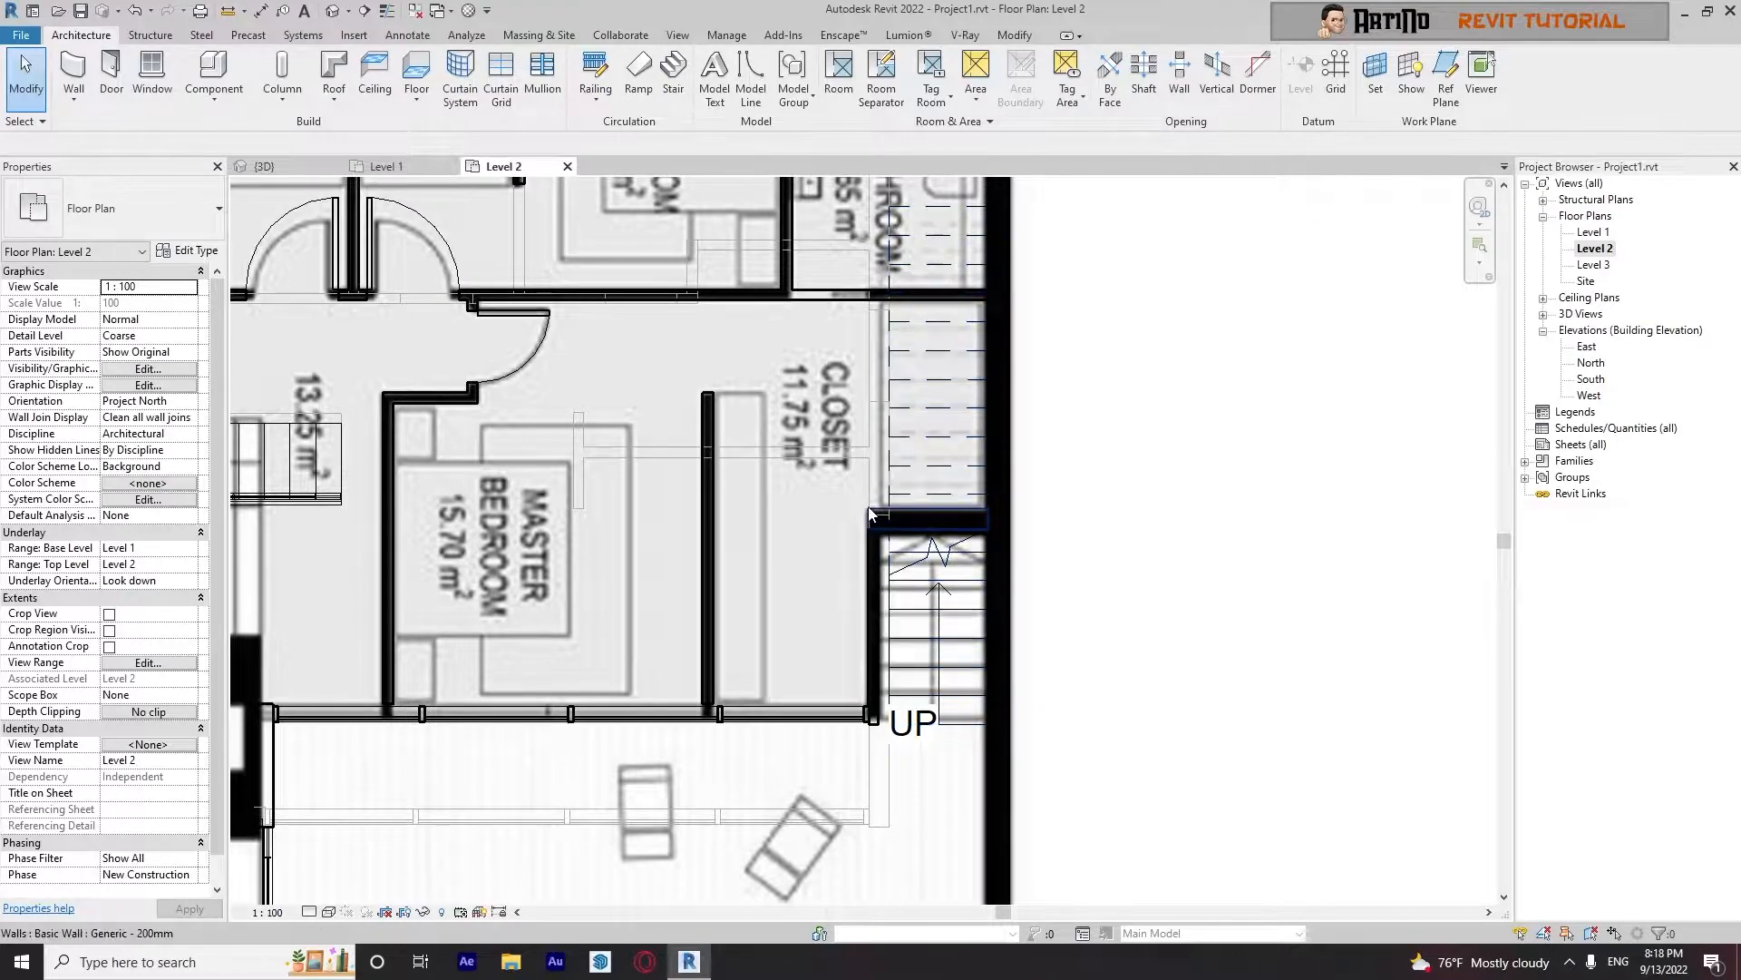
Edit the terrace stair, widen its run to 1.07 m toward the closet wall, and finish the stair
{"action": "scroll", "coordinate": [881, 590], "scroll_direction": "up", "scroll_amount": 5}
{"action": "left_click", "coordinate": [881, 588]}
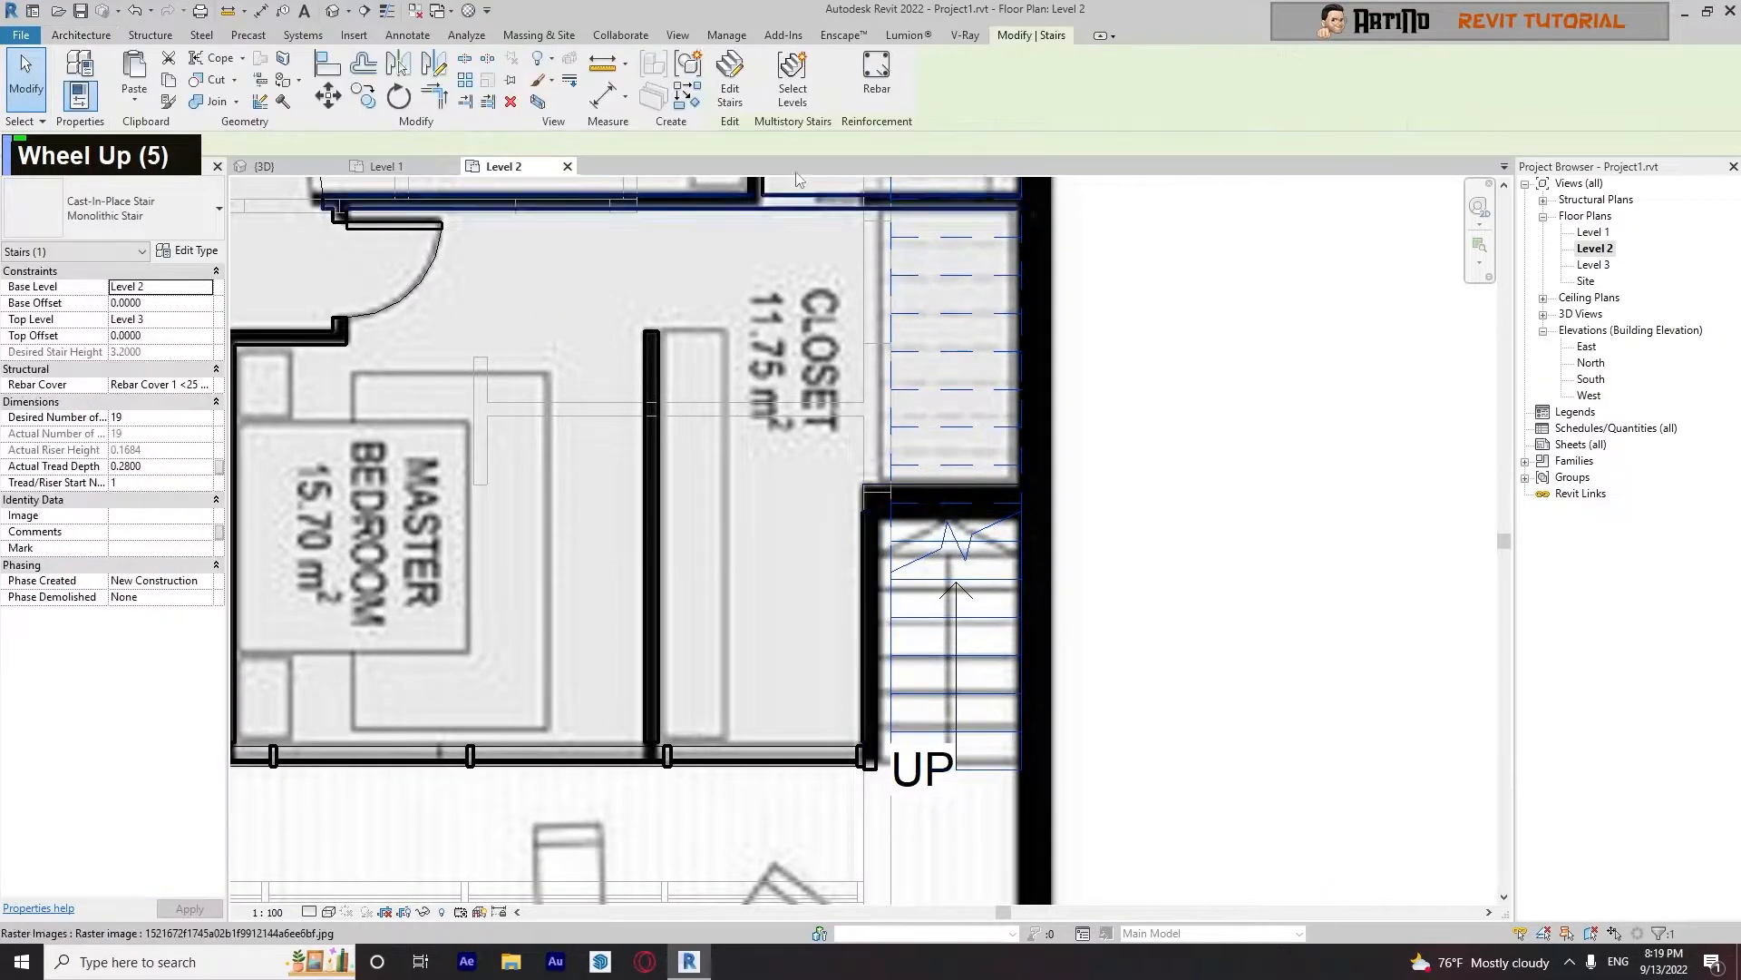
{"action": "left_click", "coordinate": [730, 77]}
{"action": "scroll", "coordinate": [850, 489], "scroll_direction": "up", "scroll_amount": 4}
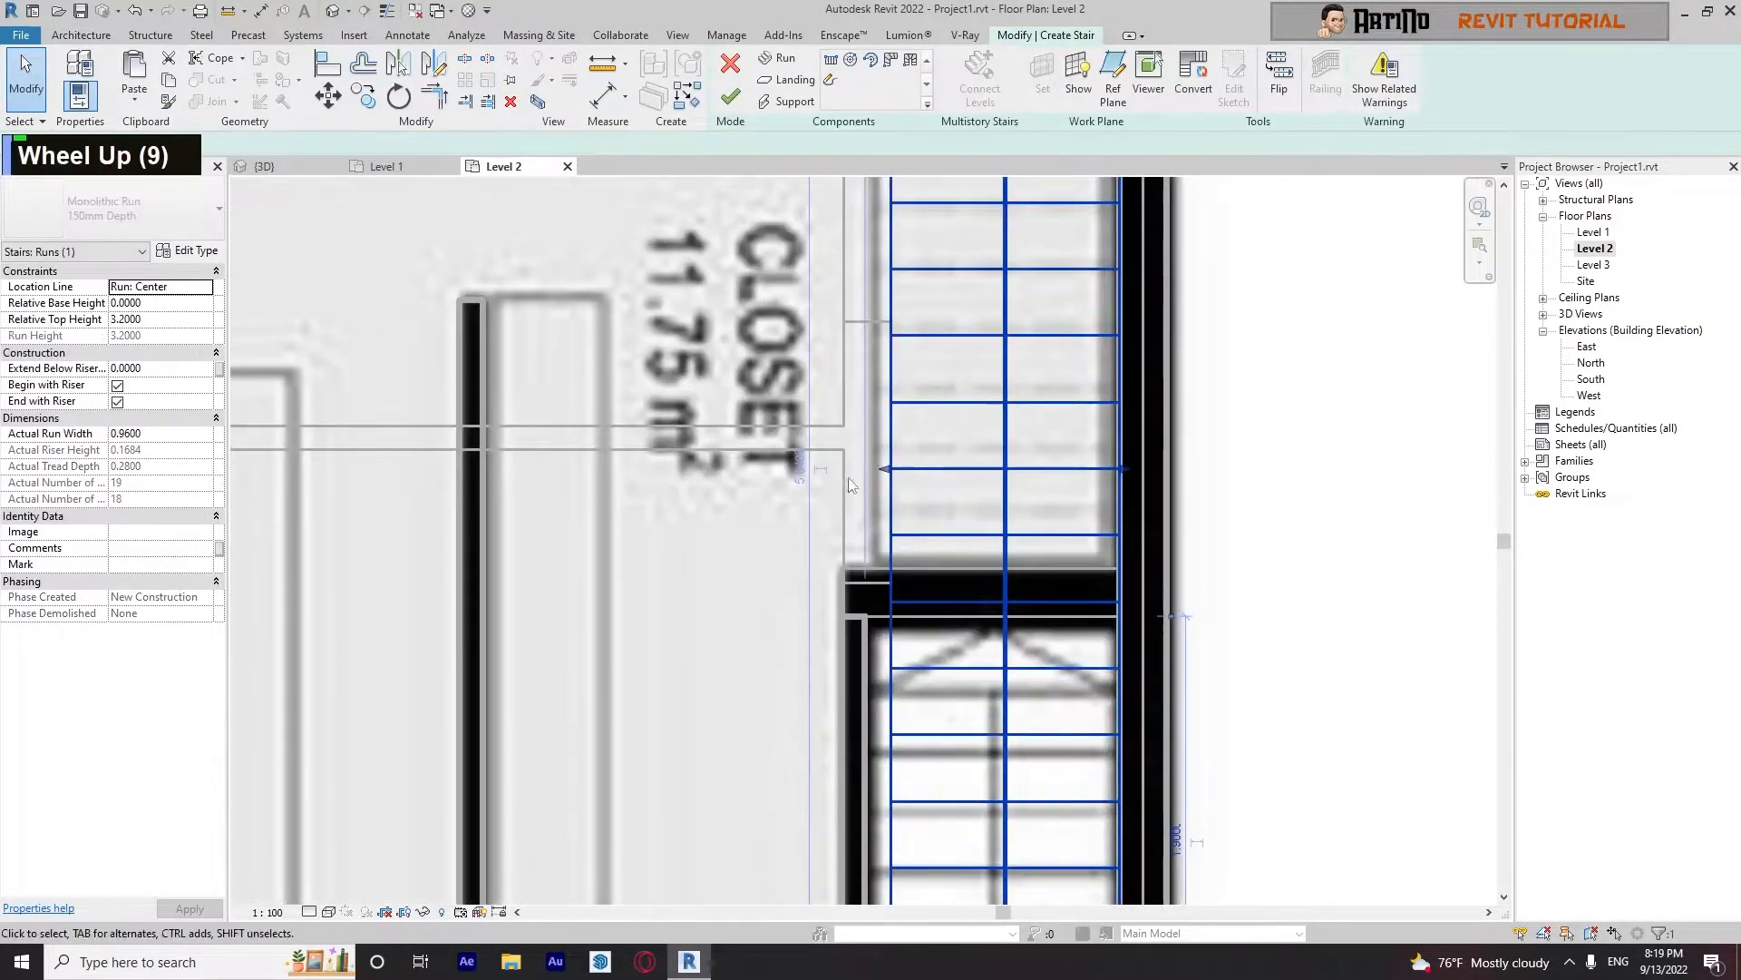
{"action": "left_click_drag", "start_coordinate": [888, 469], "coordinate": [871, 476]}
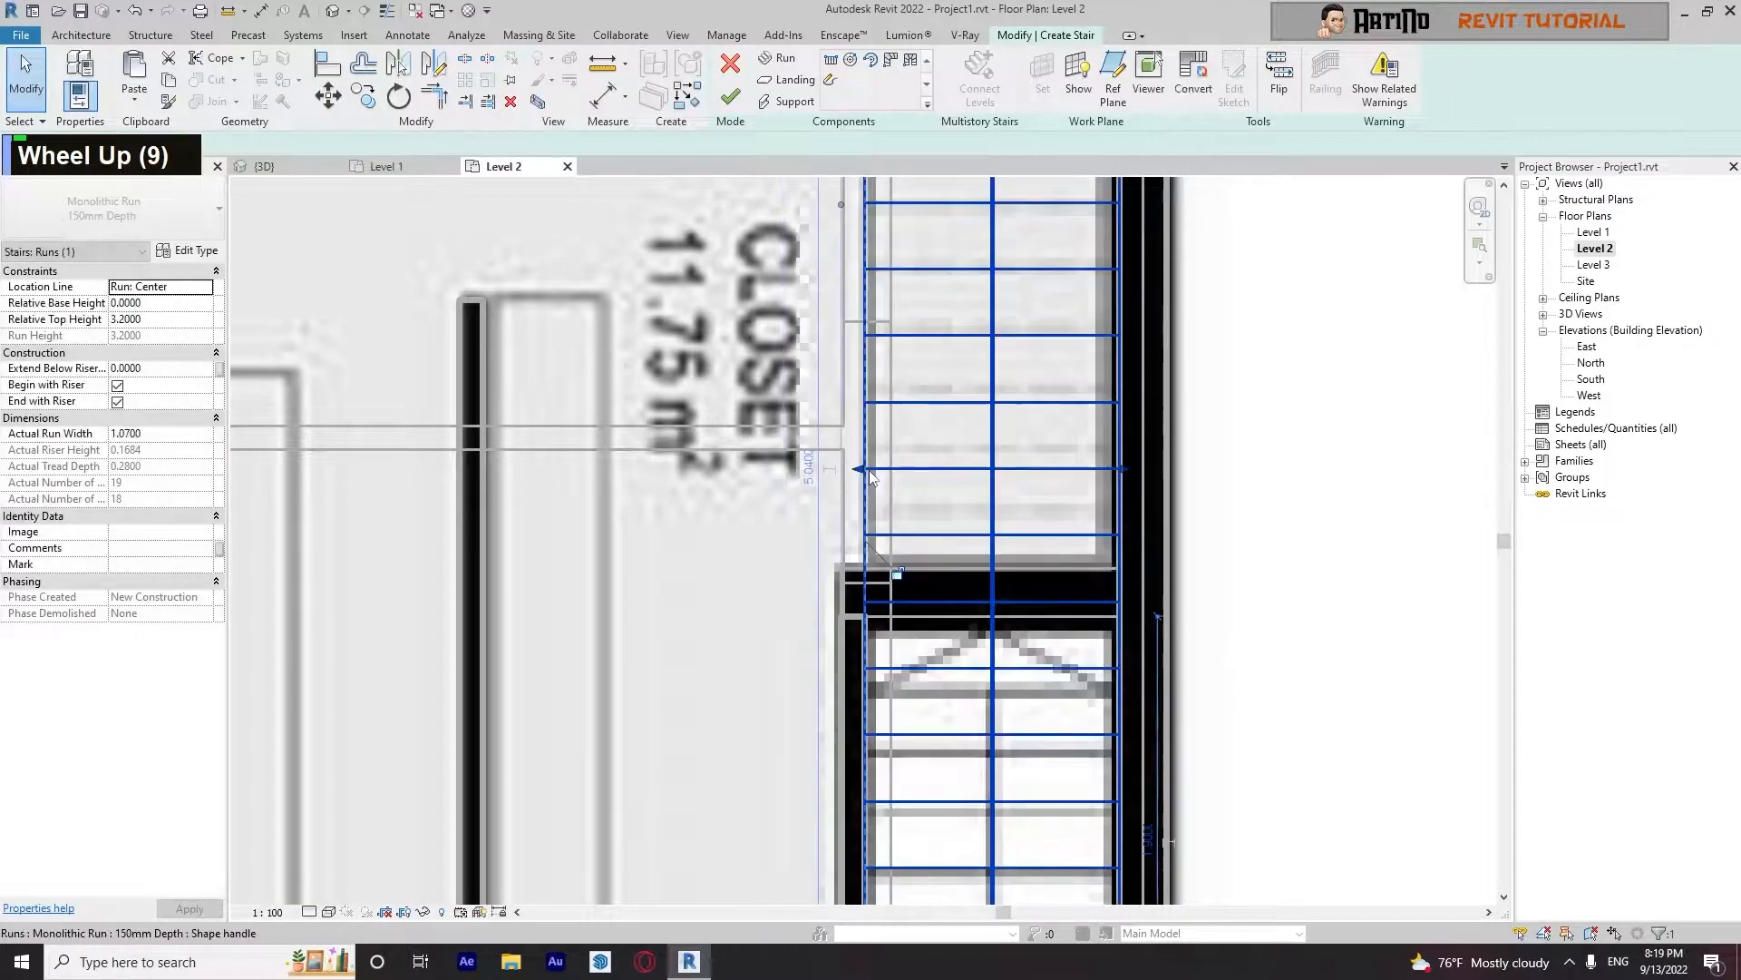
{"action": "left_click", "coordinate": [730, 96]}
{"action": "left_click", "coordinate": [706, 329]}
{"action": "scroll", "coordinate": [706, 328], "scroll_direction": "down", "scroll_amount": 6}
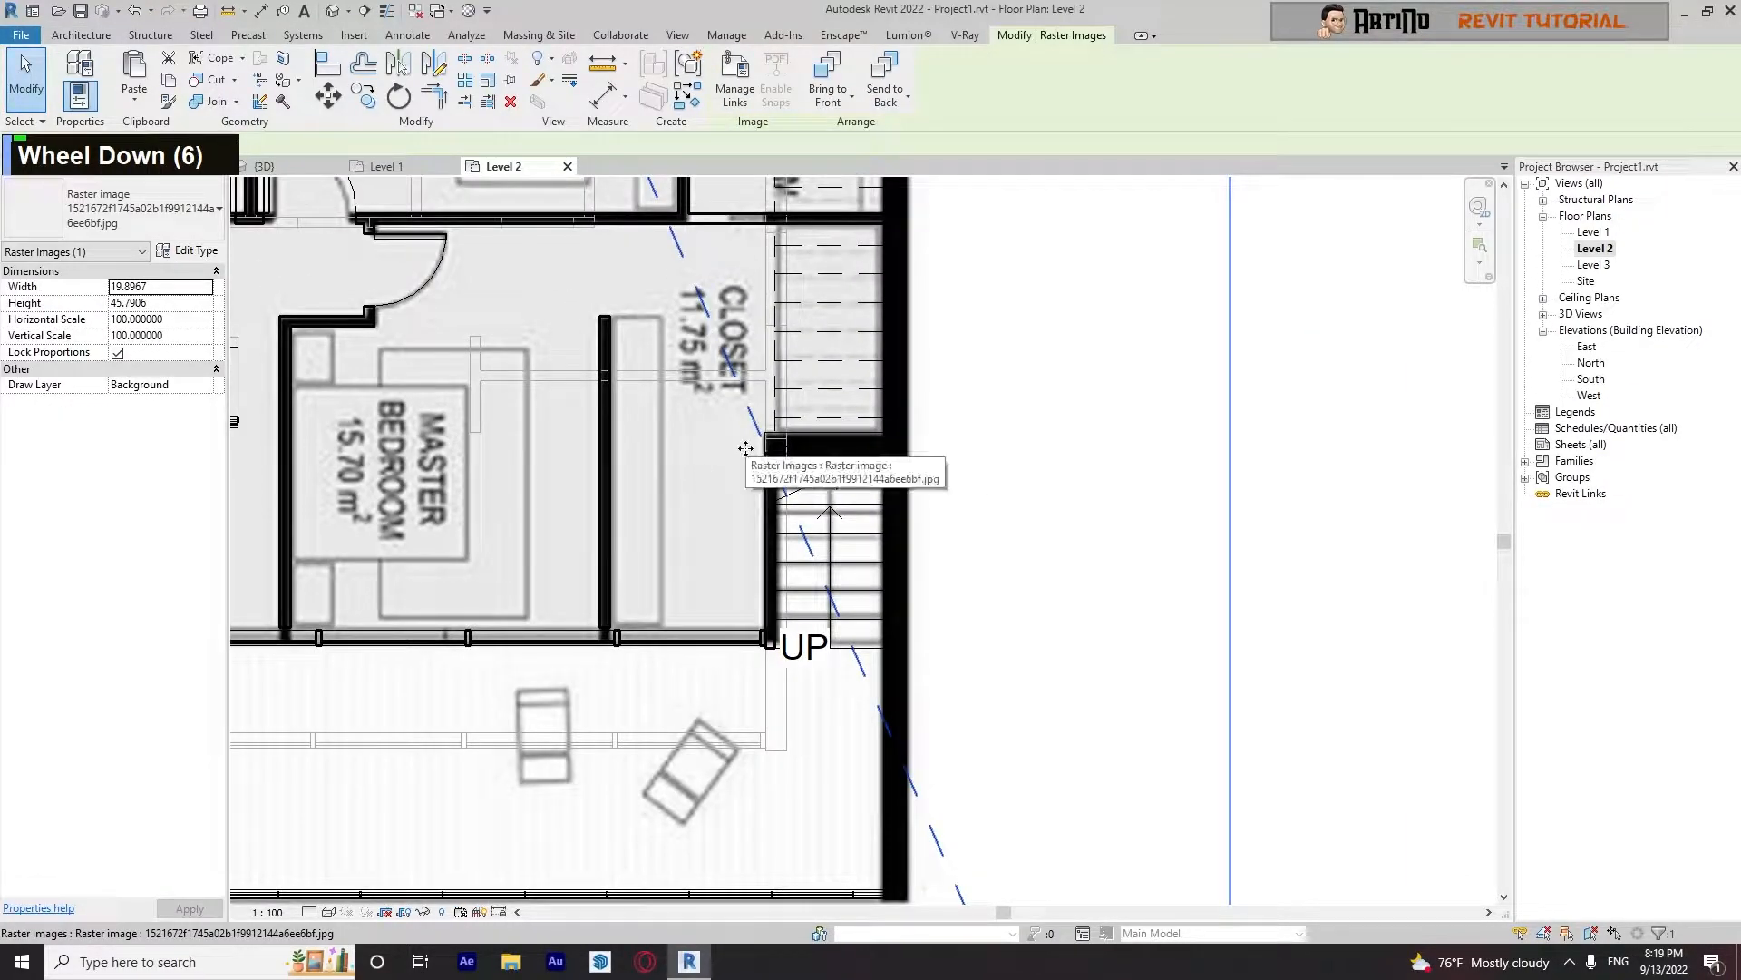
{"action": "left_click", "coordinate": [1337, 338]}
Examine the widened terrace stair in 3D and the complete first-floor layout on the Level 2 plan
{"action": "left_click", "coordinate": [292, 167]}
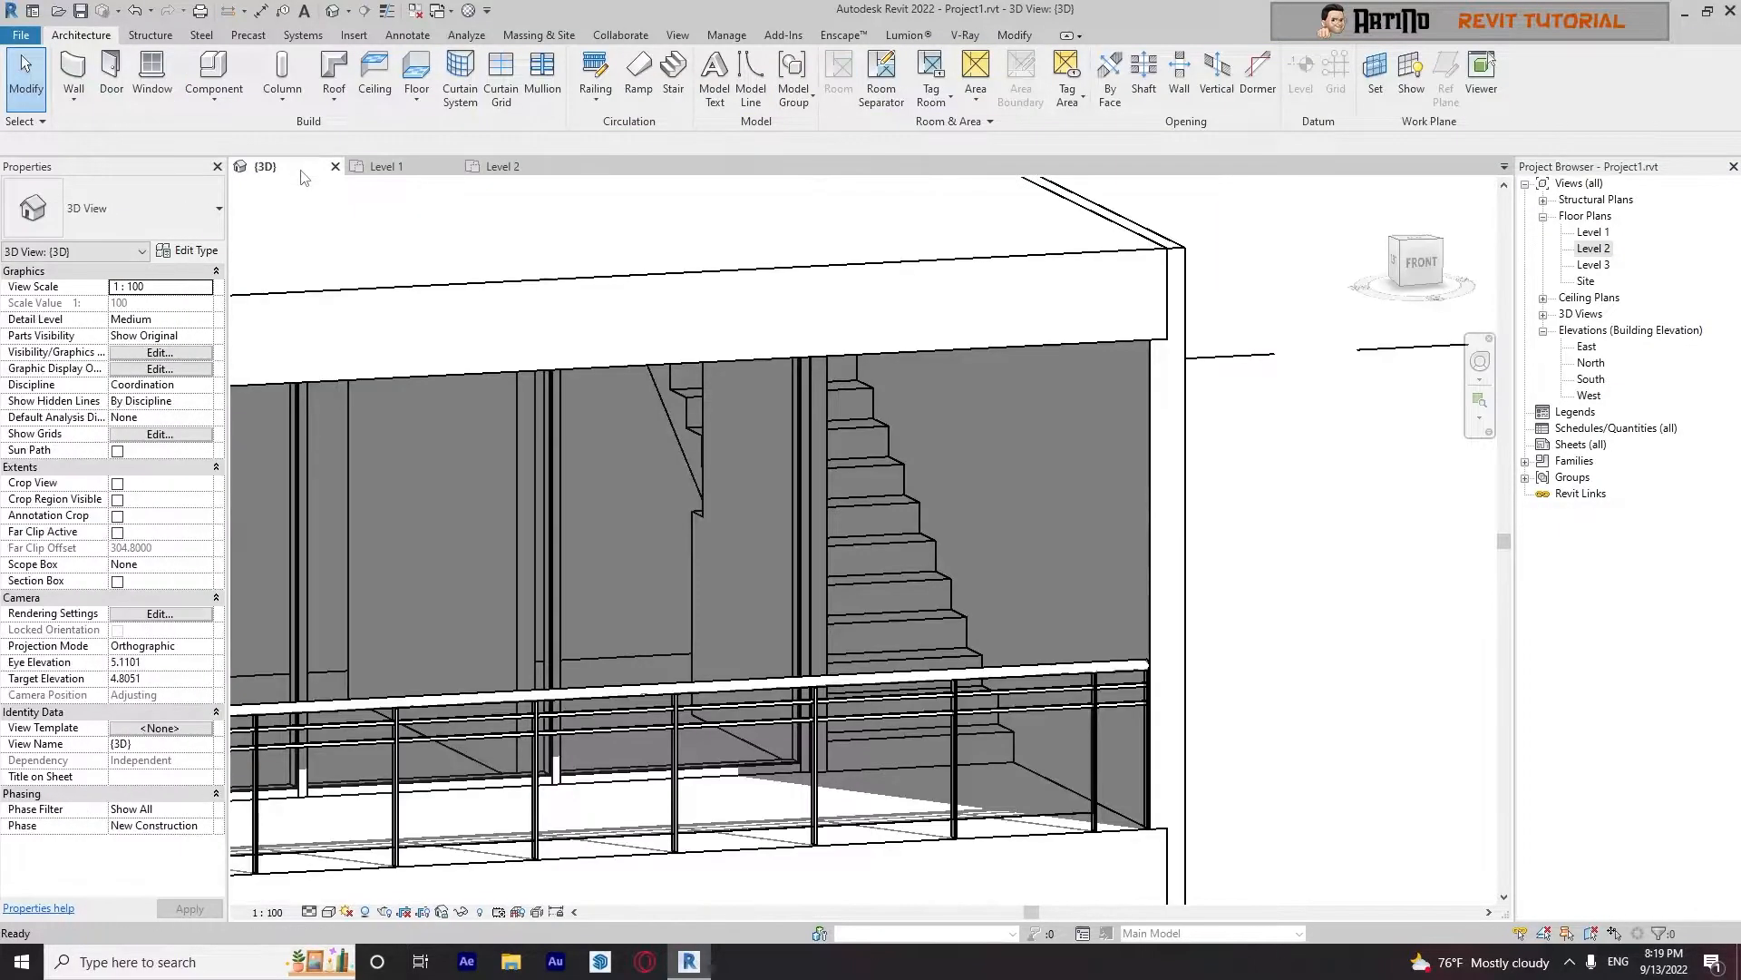
{"action": "scroll", "coordinate": [1120, 617], "scroll_direction": "down", "scroll_amount": 3}
{"action": "middle_click_drag", "start_coordinate": [1119, 617], "coordinate": [1079, 722], "text": "shift"}
{"action": "scroll", "coordinate": [1120, 602], "scroll_direction": "down", "scroll_amount": 3, "text": "shift"}
{"action": "double_click", "coordinate": [1596, 249]}
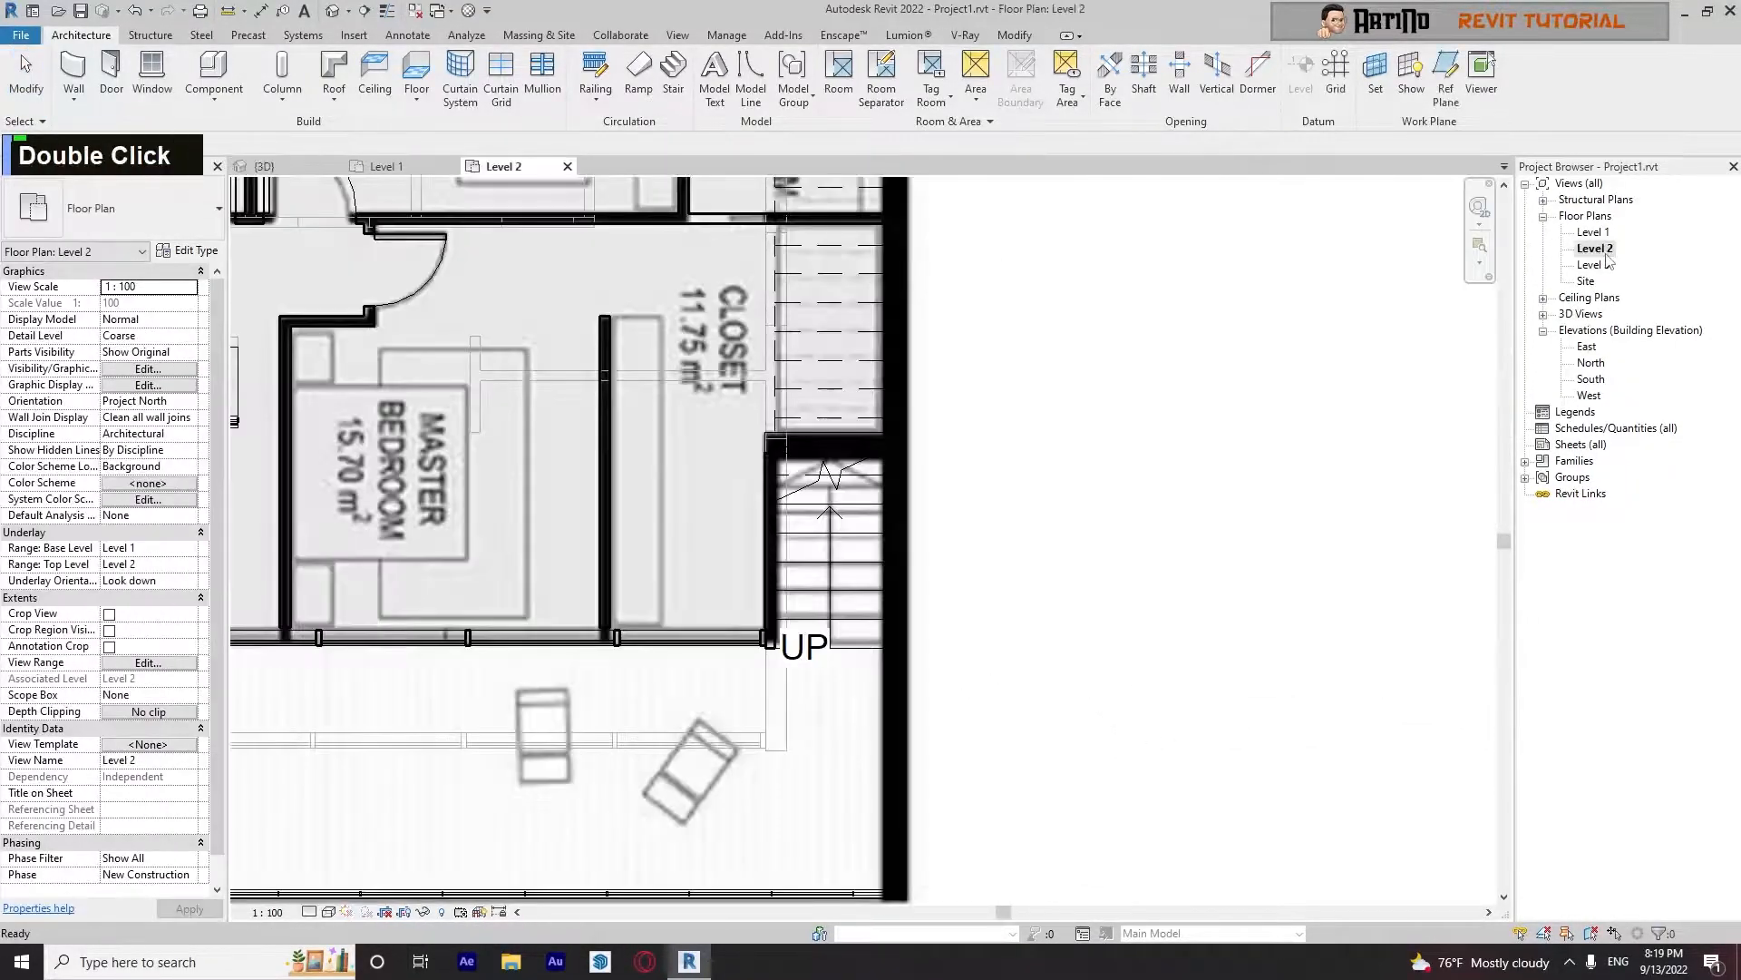
{"action": "scroll", "coordinate": [704, 449], "scroll_direction": "down", "scroll_amount": 2}
{"action": "middle_click_drag", "start_coordinate": [706, 449], "coordinate": [836, 597]}
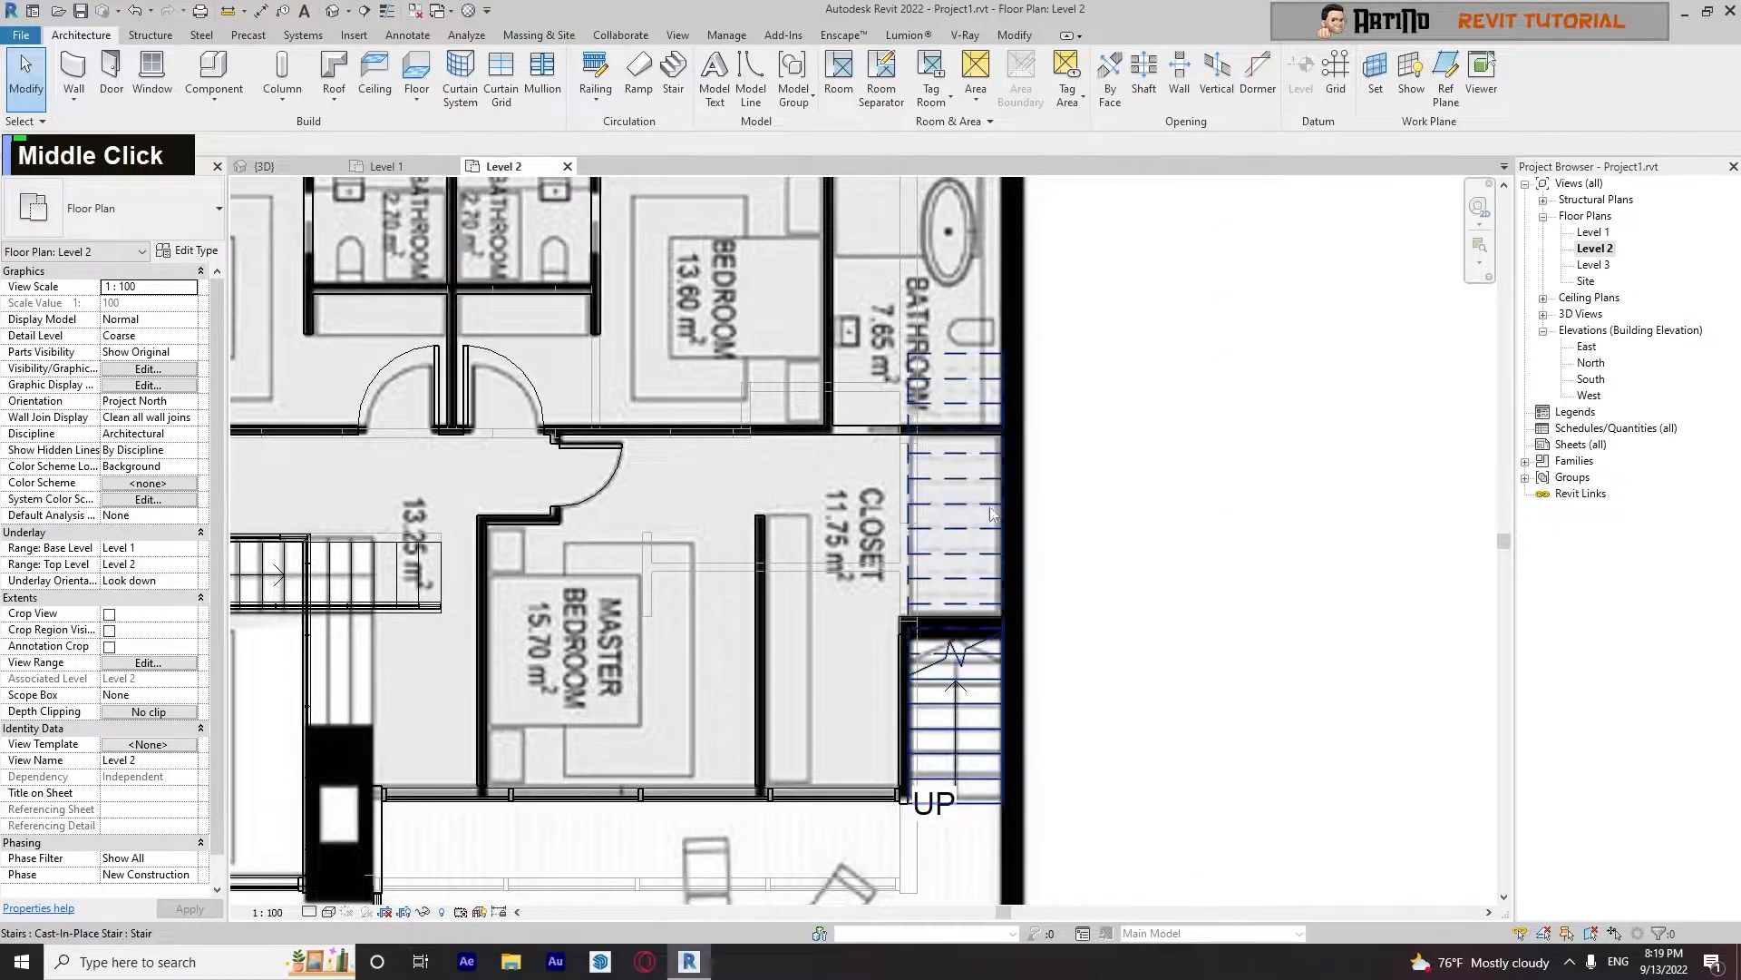
{"action": "scroll", "coordinate": [980, 555], "scroll_direction": "down", "scroll_amount": 4}
{"action": "middle_click_drag", "start_coordinate": [1100, 580], "coordinate": [1128, 581]}
{"action": "scroll", "coordinate": [1127, 580], "scroll_direction": "down", "scroll_amount": 3}
{"action": "scroll", "coordinate": [743, 633], "scroll_direction": "up", "scroll_amount": 1}
{"action": "middle_click_drag", "start_coordinate": [742, 633], "coordinate": [770, 626]}
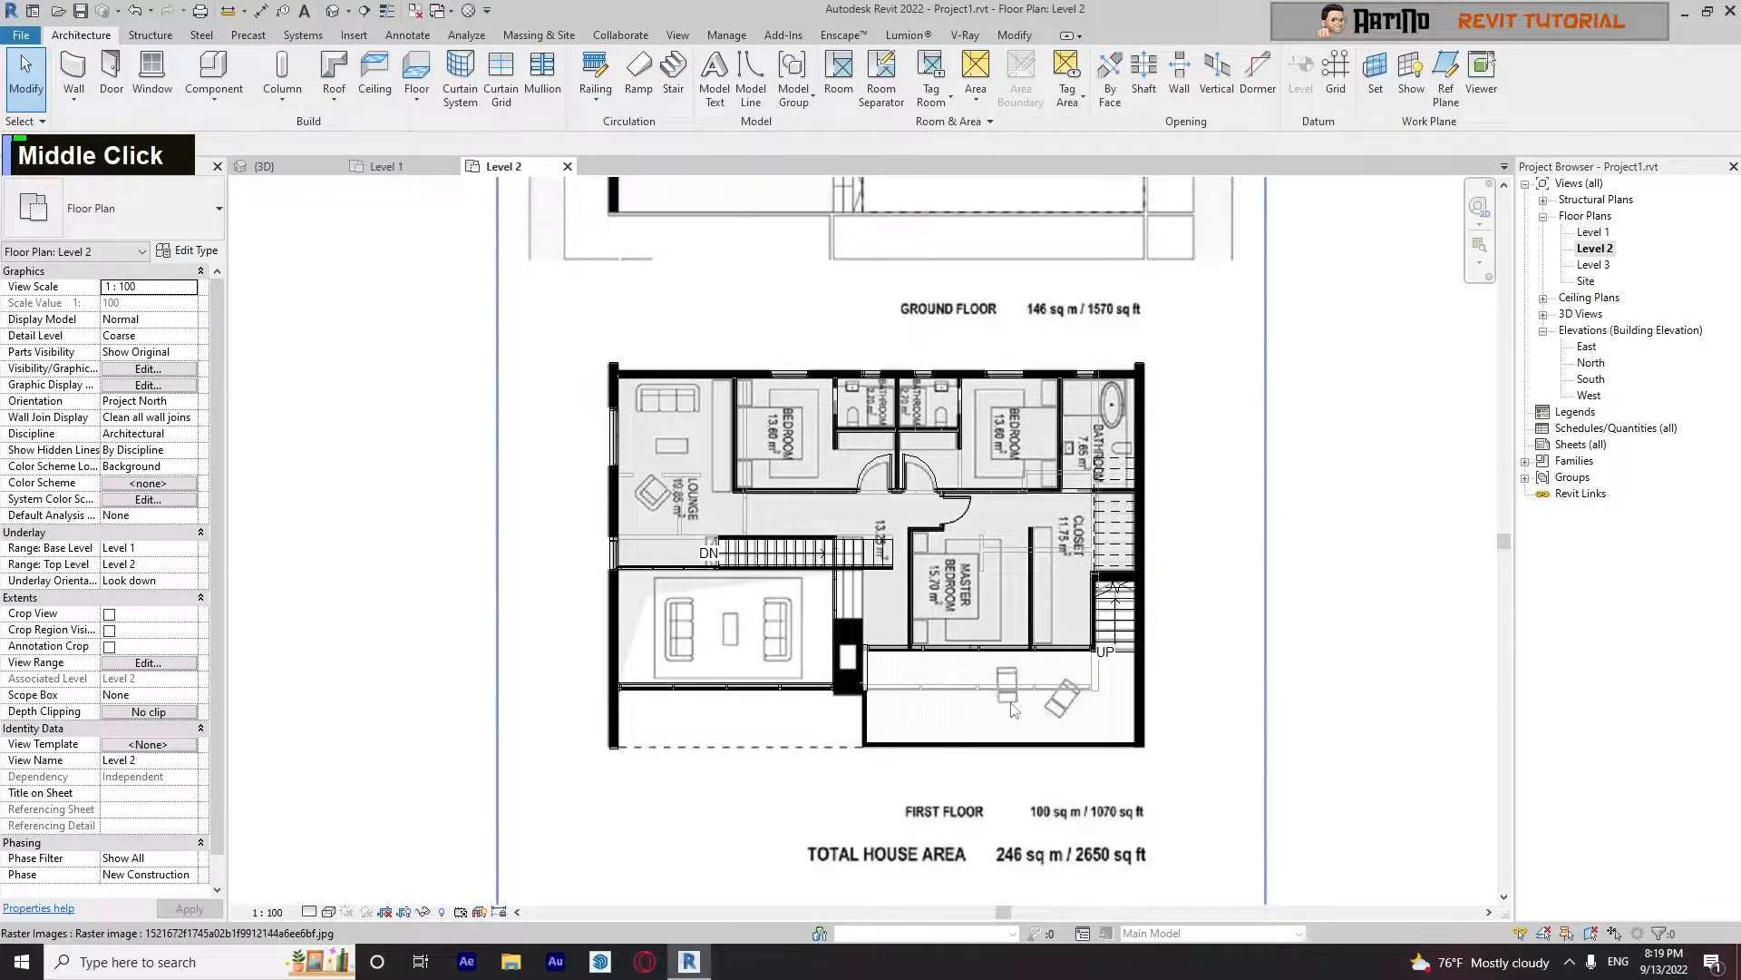
{"action": "middle_click_drag", "start_coordinate": [1213, 793], "coordinate": [1039, 674], "text": "shift"}
{"action": "scroll", "coordinate": [1076, 733], "scroll_direction": "down", "scroll_amount": 2}
Return to the 3D view and examine the whole house from the front corner
{"action": "left_click", "coordinate": [334, 12]}
{"action": "scroll", "coordinate": [789, 726], "scroll_direction": "down", "scroll_amount": 2}
{"action": "middle_click_drag", "start_coordinate": [798, 739], "coordinate": [816, 707], "text": "shift"}
{"action": "middle_click_drag", "start_coordinate": [790, 415], "coordinate": [1179, 462], "text": "shift"}
{"action": "scroll", "coordinate": [1320, 442], "scroll_direction": "down", "scroll_amount": 1}
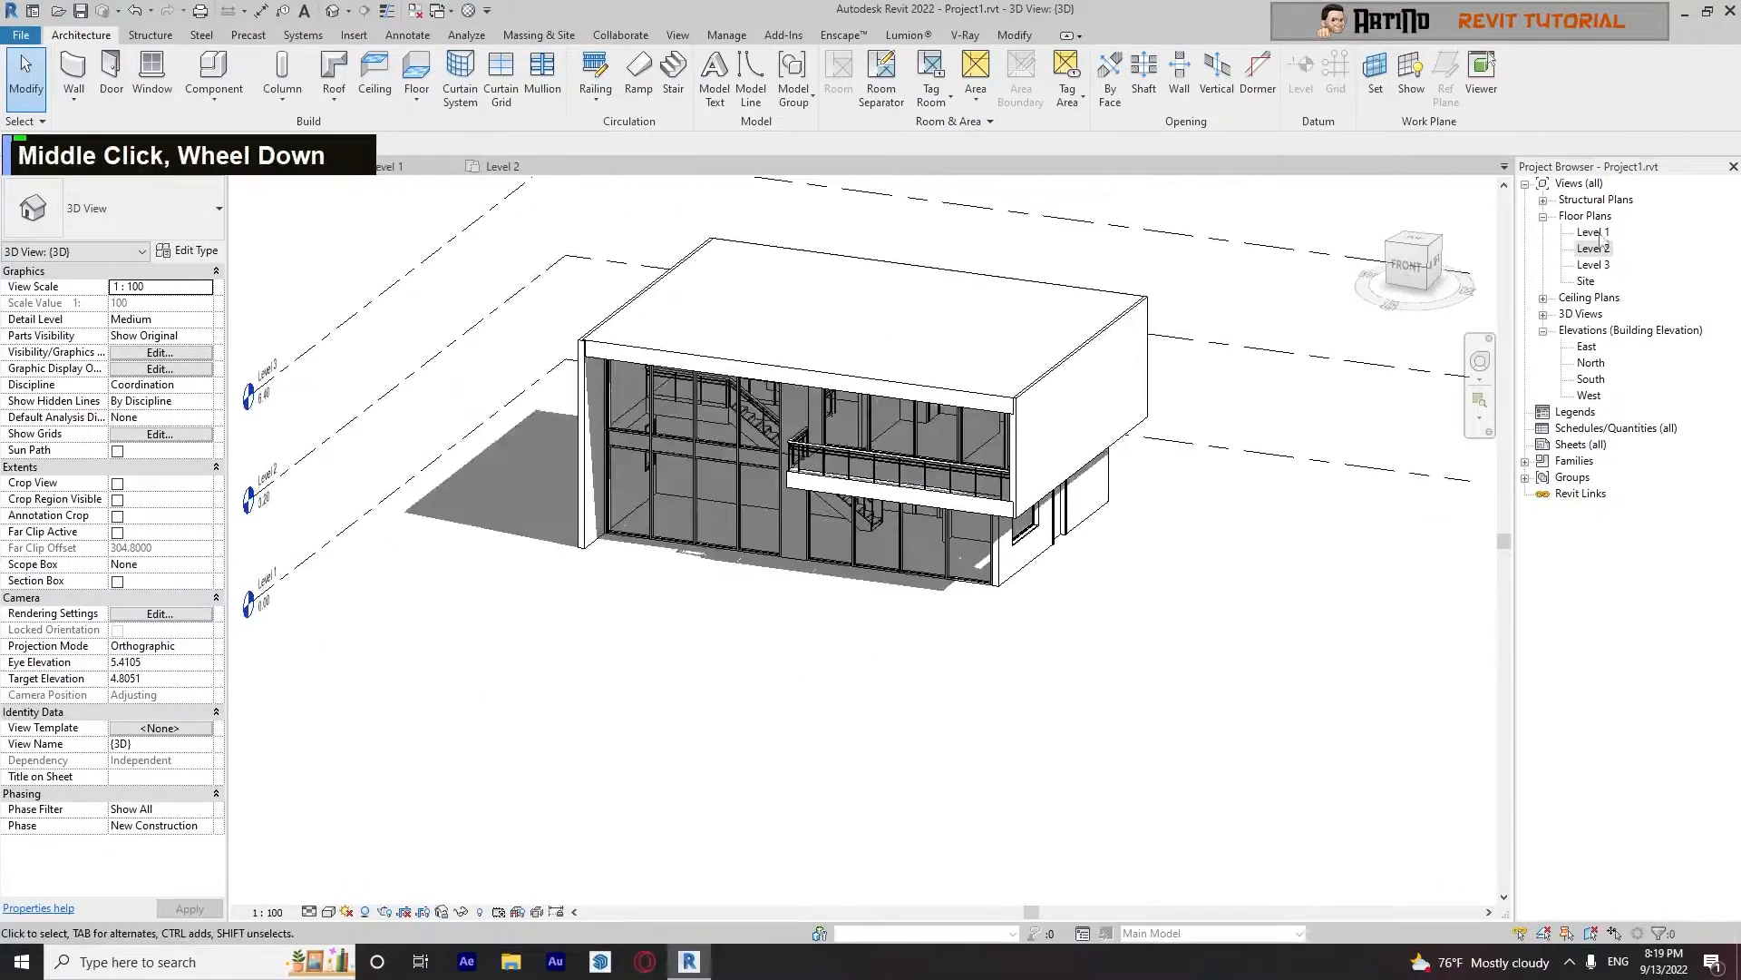
On Level 1, create a rectangular Generic 500mm floor following the outer site outline of the ground-floor plan image
{"action": "double_click", "coordinate": [1593, 232]}
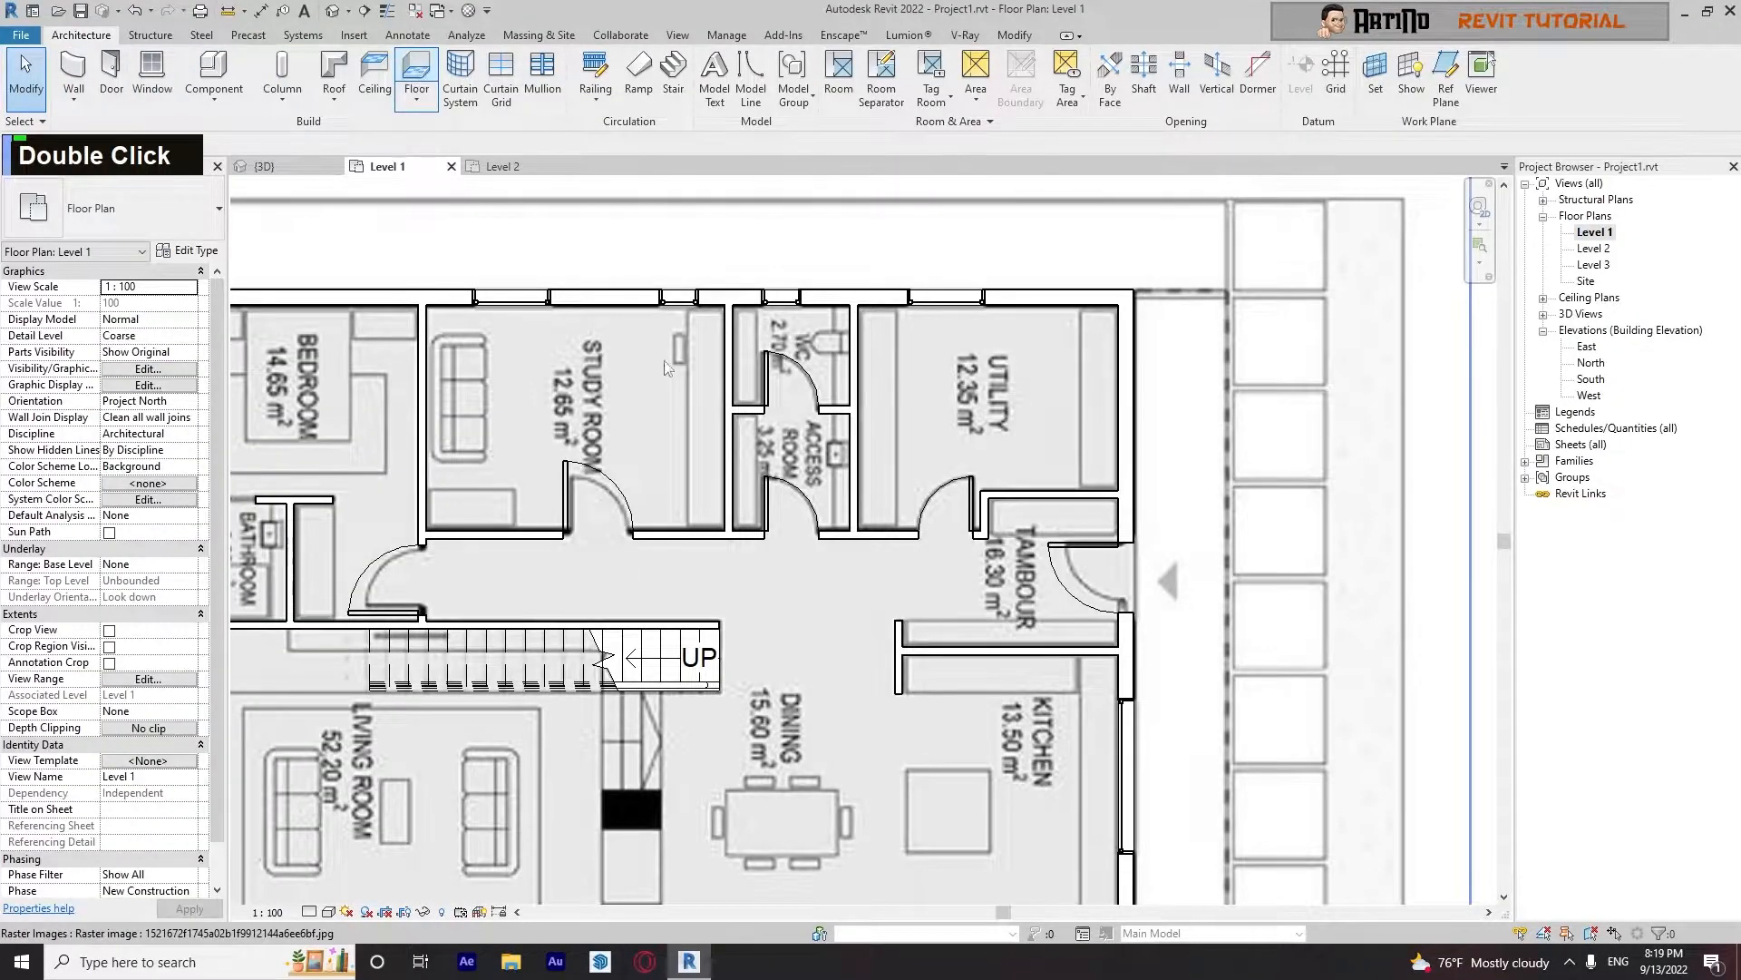
{"action": "scroll", "coordinate": [694, 405], "scroll_direction": "down", "scroll_amount": 7}
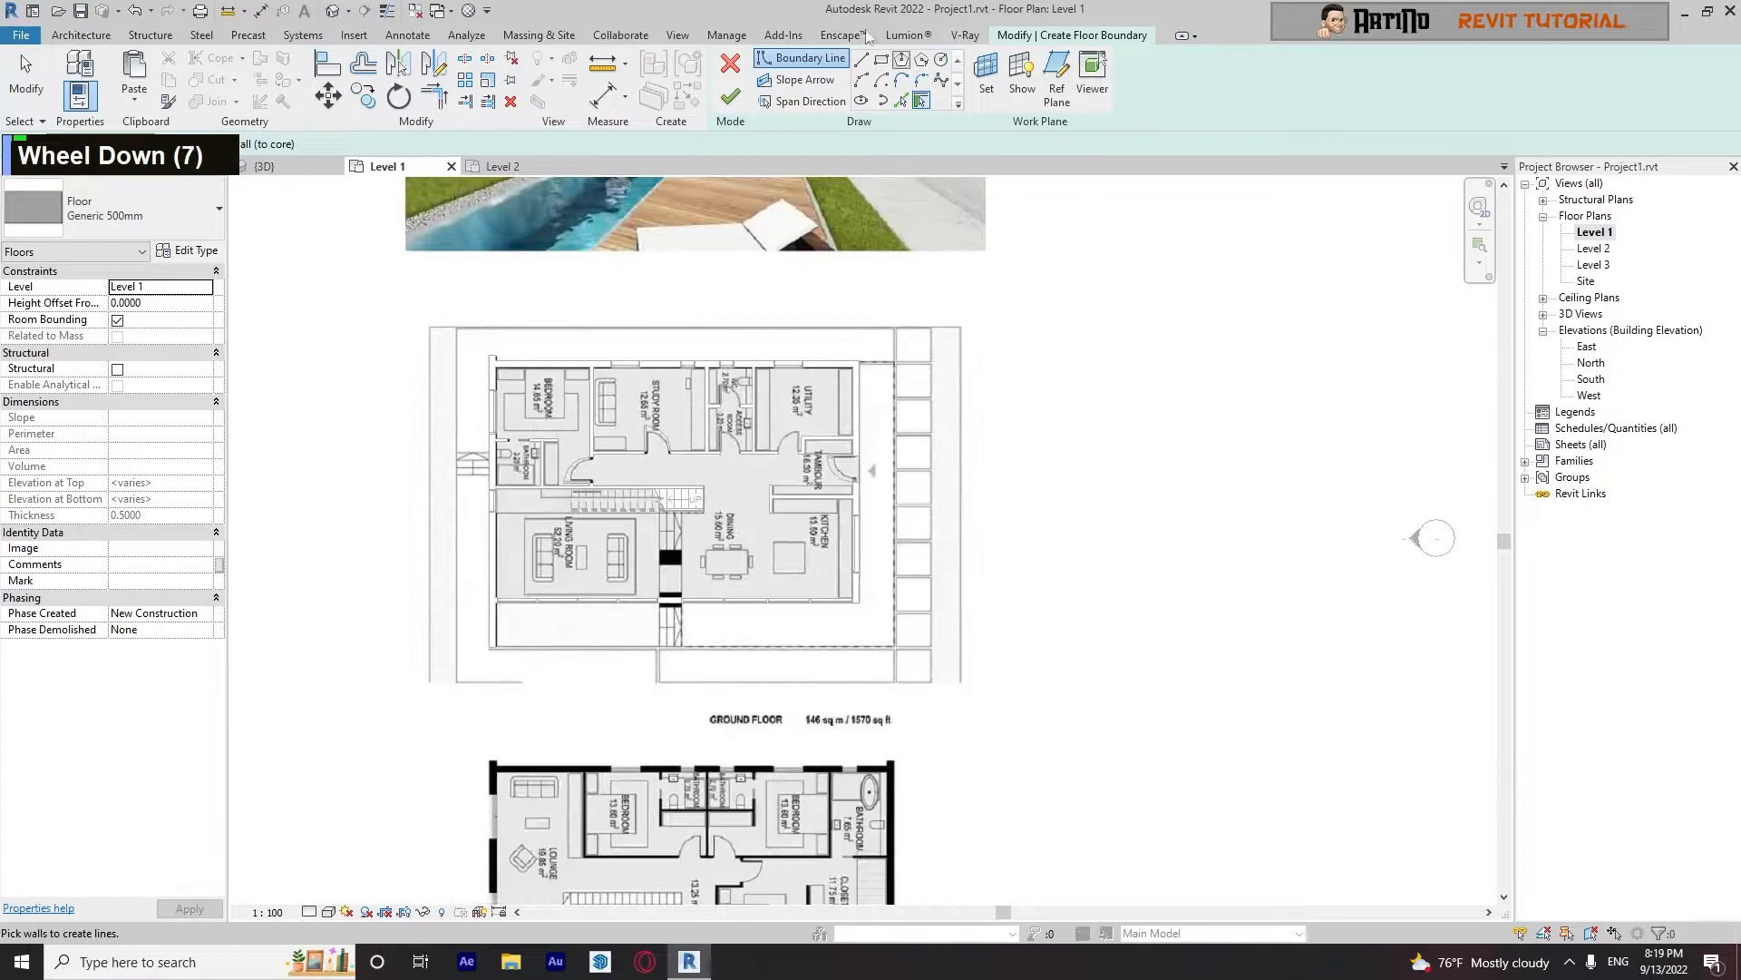
{"action": "left_click", "coordinate": [881, 60]}
{"action": "scroll", "coordinate": [479, 332], "scroll_direction": "up", "scroll_amount": 1}
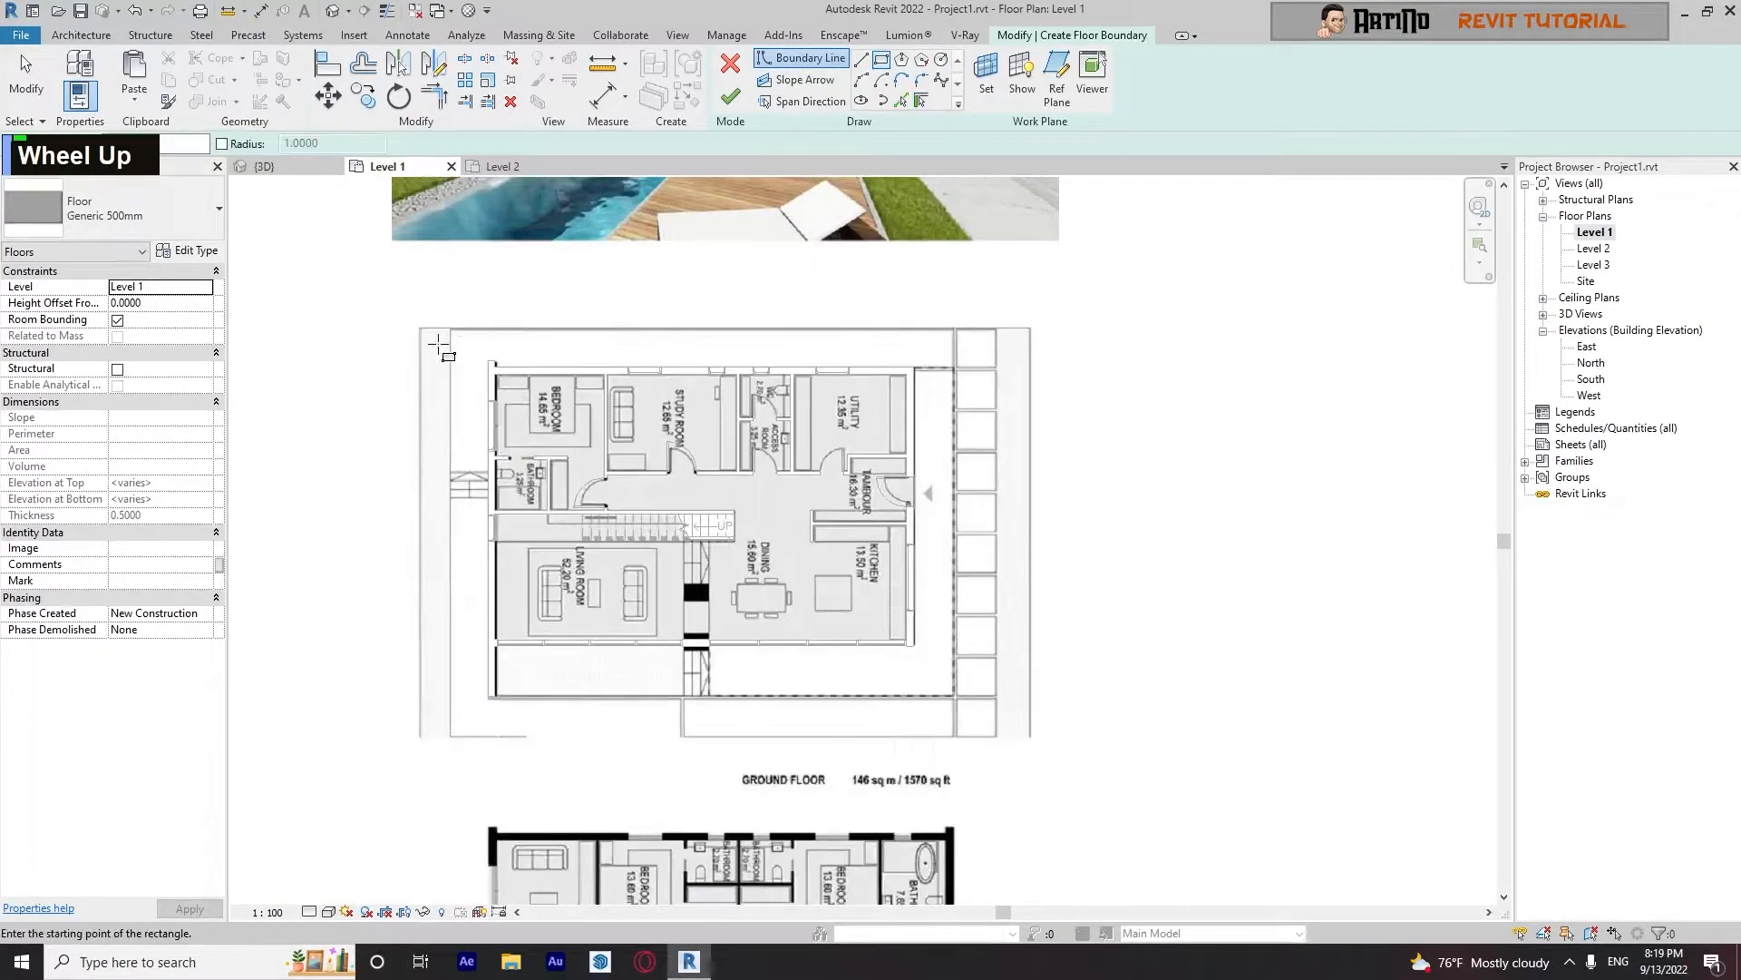
{"action": "middle_click_drag", "start_coordinate": [438, 344], "coordinate": [539, 277]}
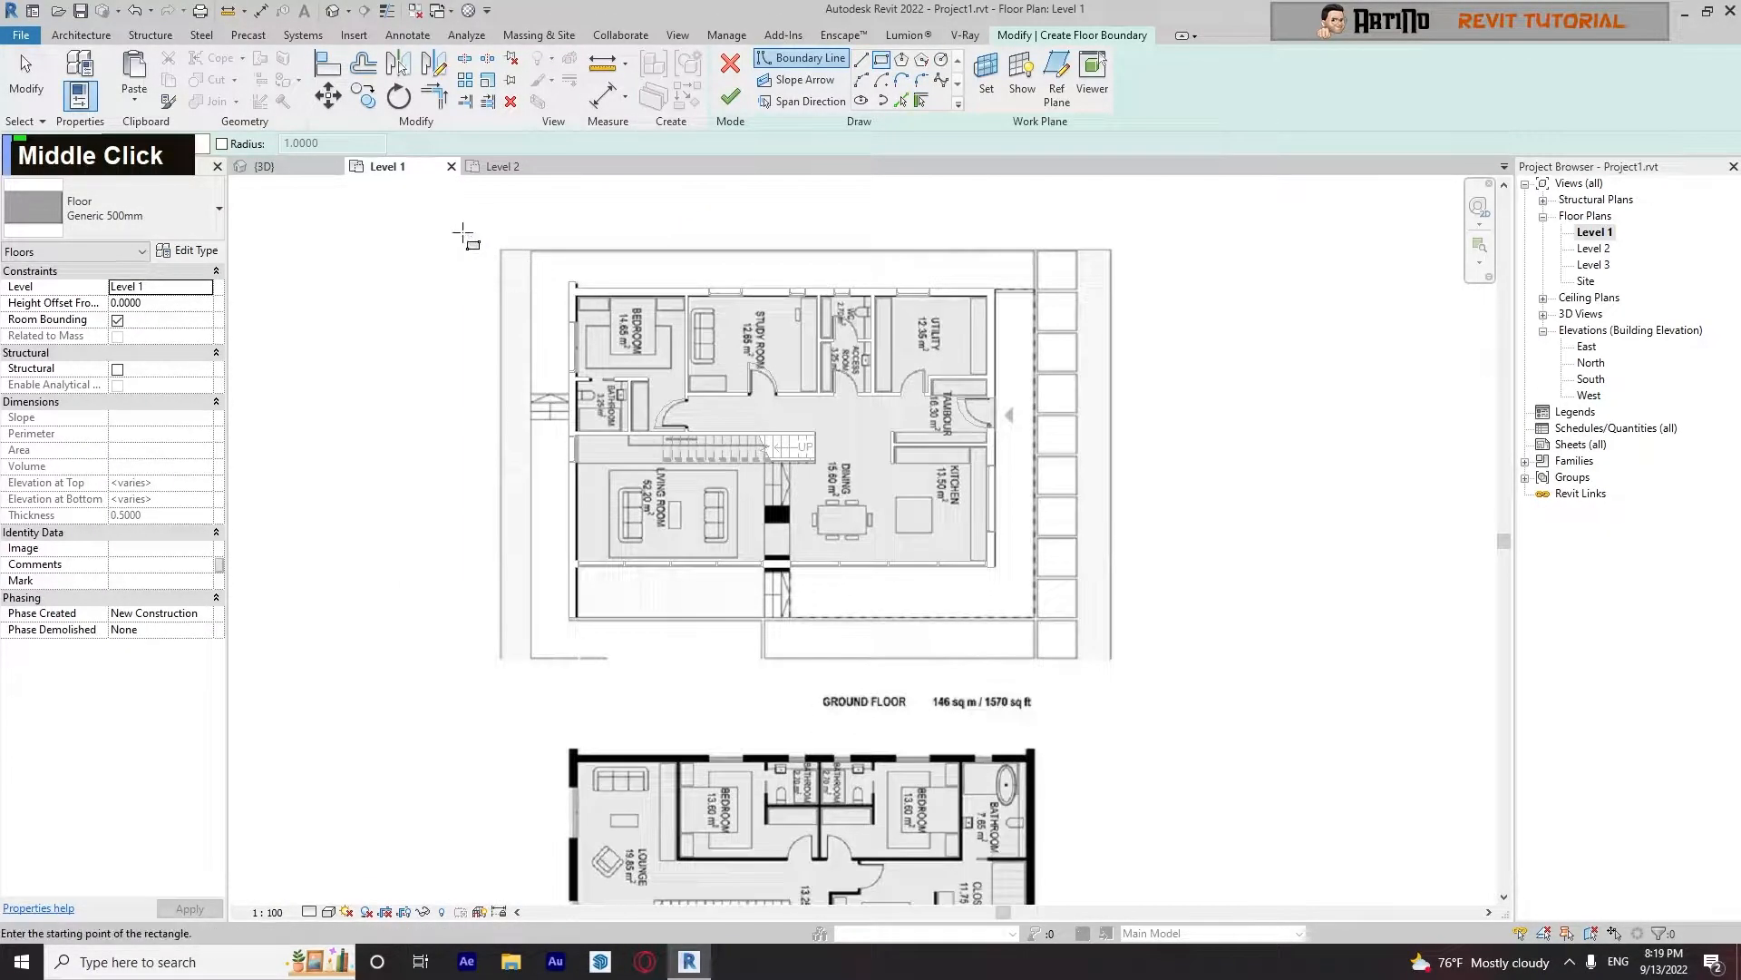
{"action": "left_click", "coordinate": [500, 249]}
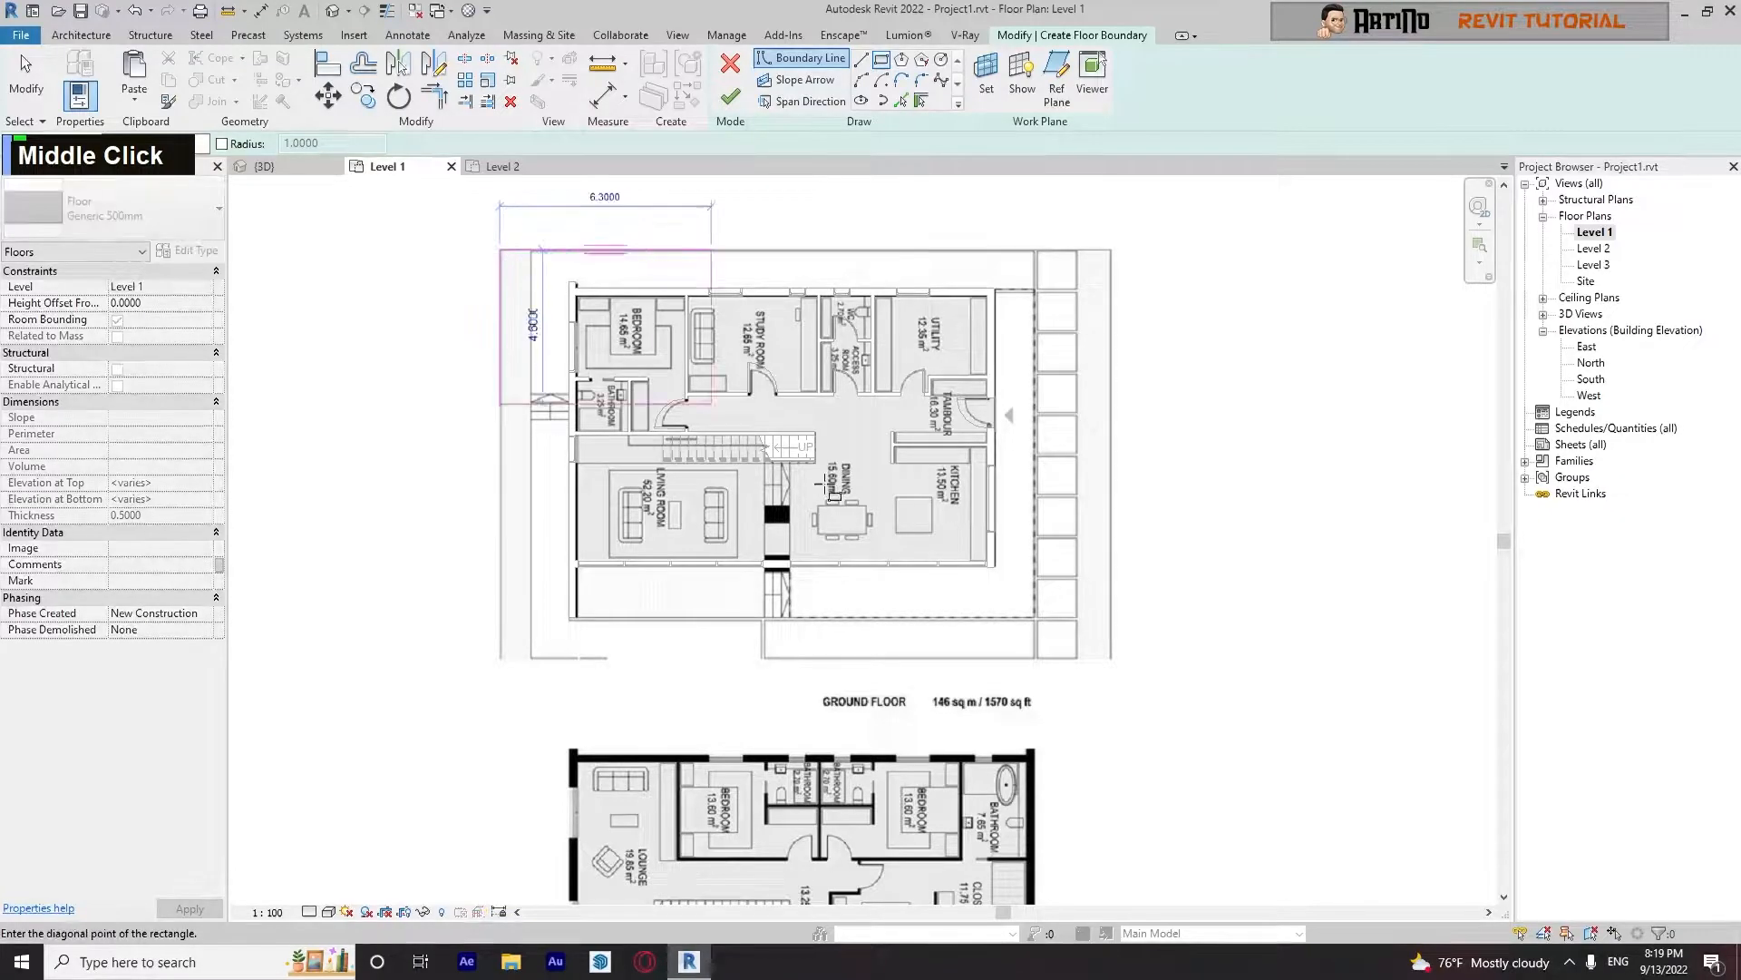
{"action": "left_click", "coordinate": [1111, 658]}
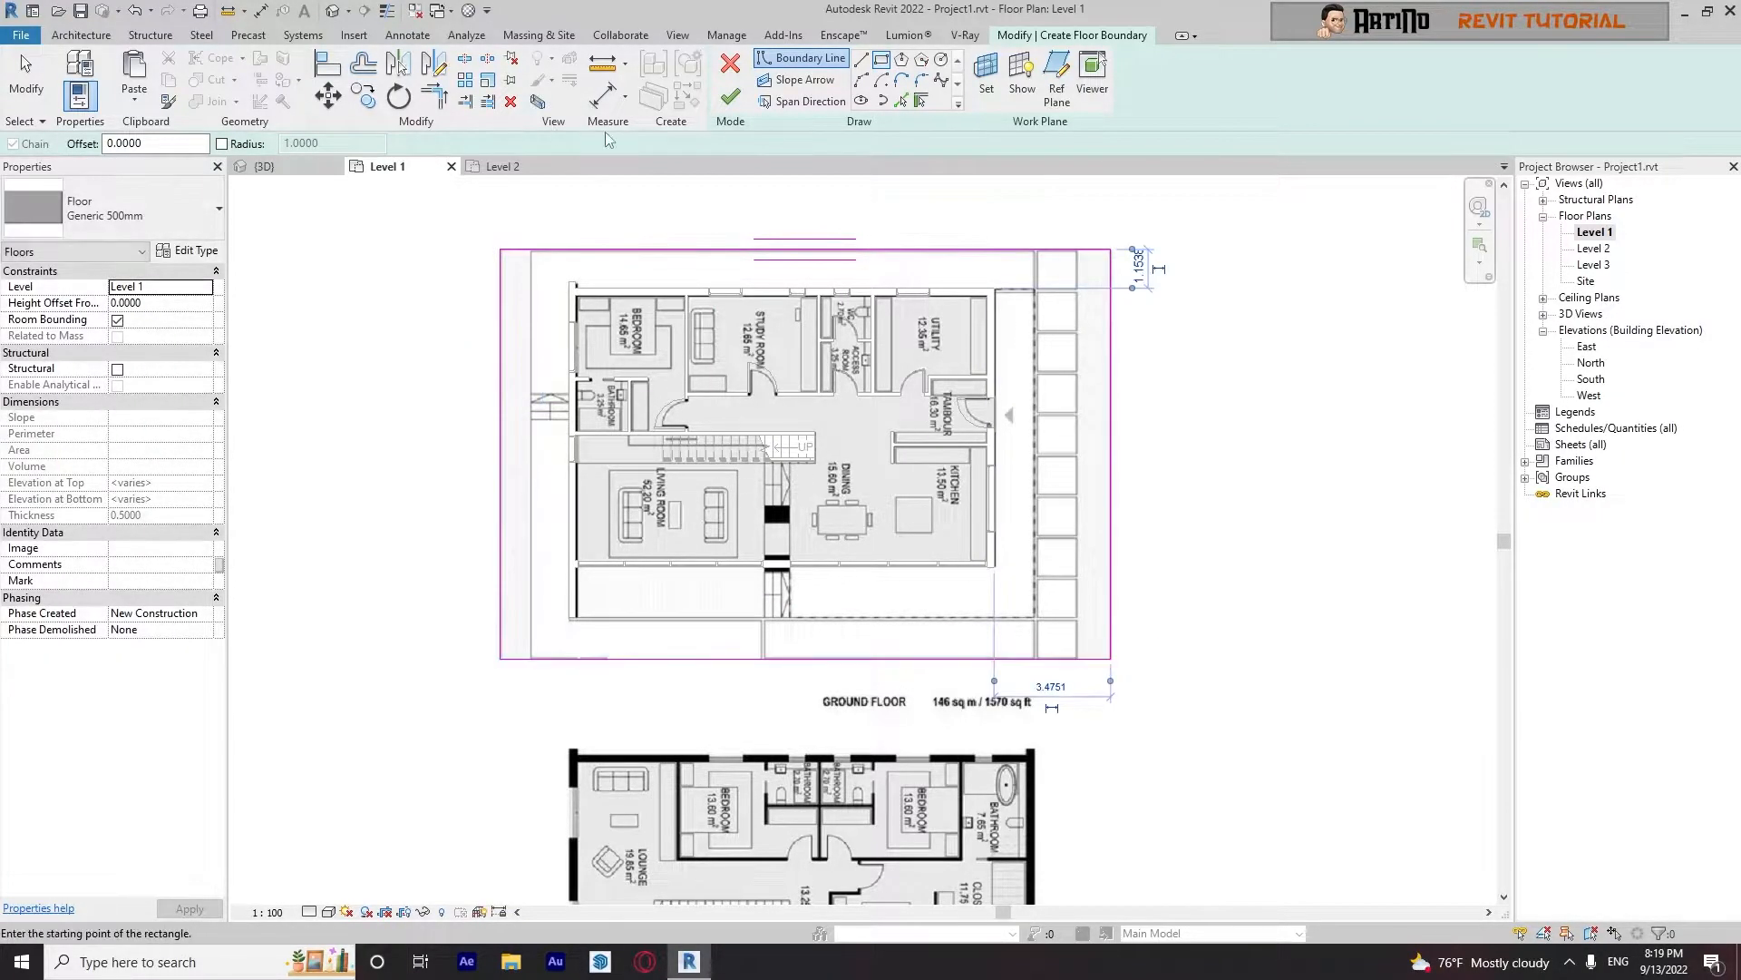
{"action": "left_click", "coordinate": [731, 98]}
{"action": "left_click", "coordinate": [397, 322]}
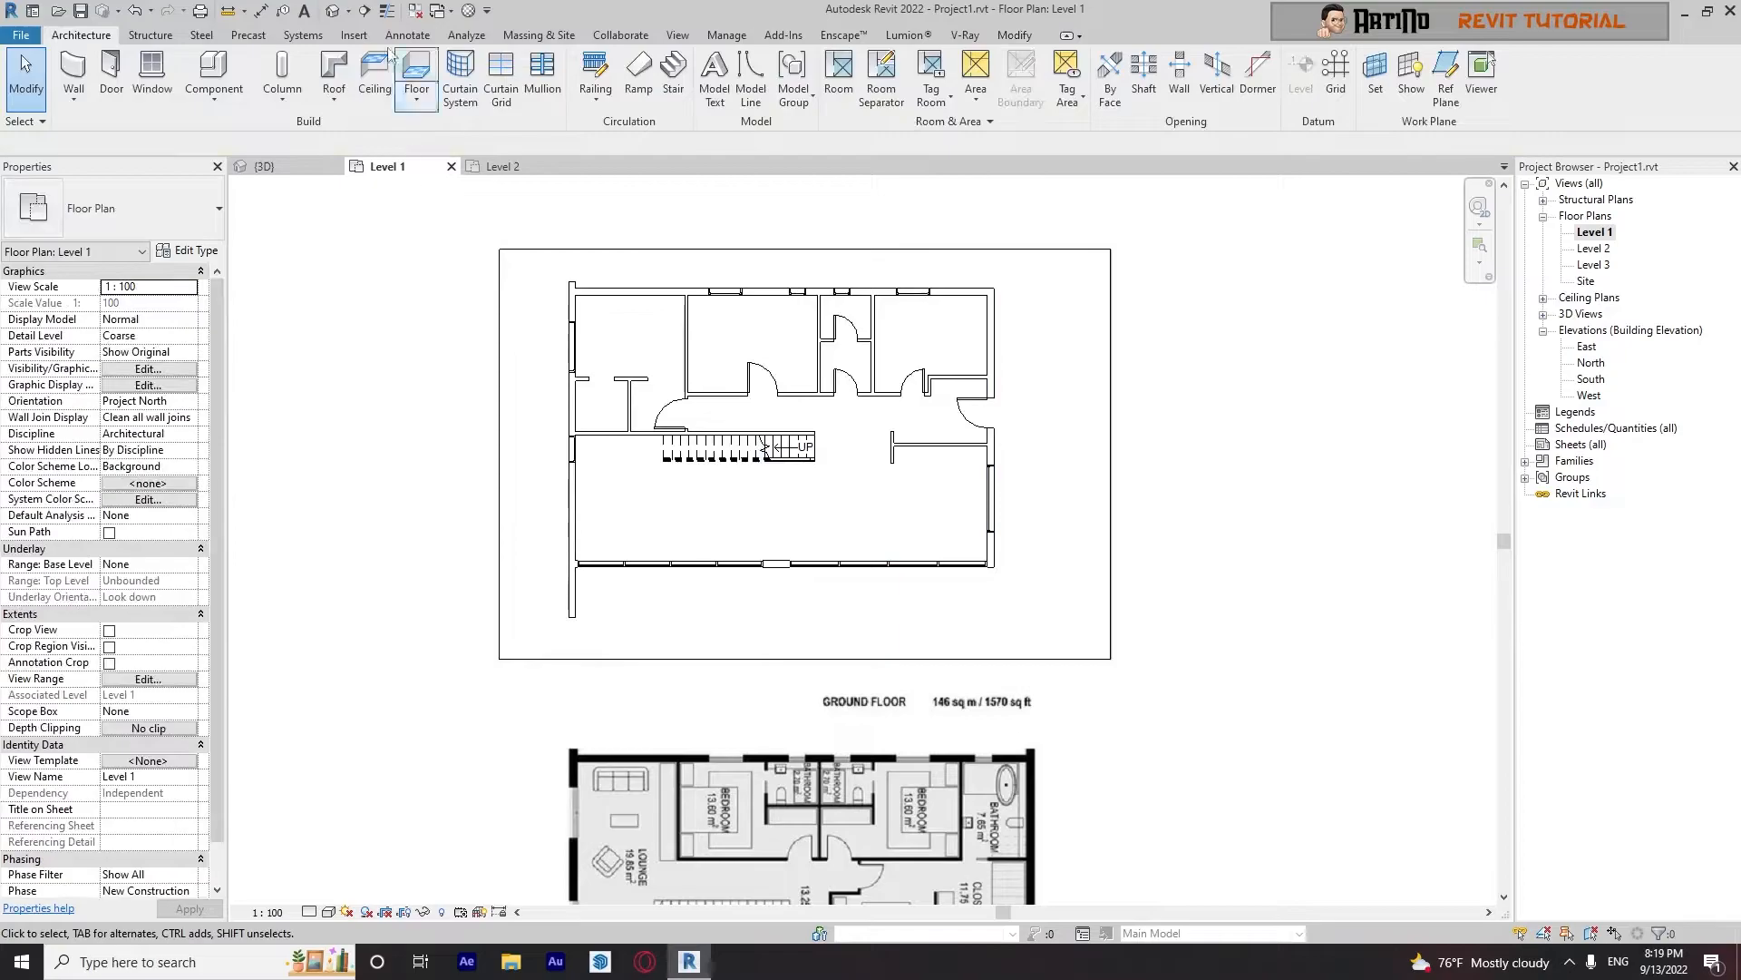
Examine the new ground slab around the house in 3D and its outline on the Level 2 plan
{"action": "left_click", "coordinate": [333, 11]}
{"action": "mouse_move", "coordinate": [680, 703]}
{"action": "middle_mouse_down", "text": "shift"}
{"action": "mouse_move", "coordinate": [729, 590]}
{"action": "mouse_move", "coordinate": [920, 623]}
{"action": "mouse_move", "coordinate": [602, 653]}
{"action": "mouse_move", "coordinate": [657, 610]}
{"action": "mouse_move", "coordinate": [1158, 444]}
{"action": "middle_mouse_up", "text": "shift"}
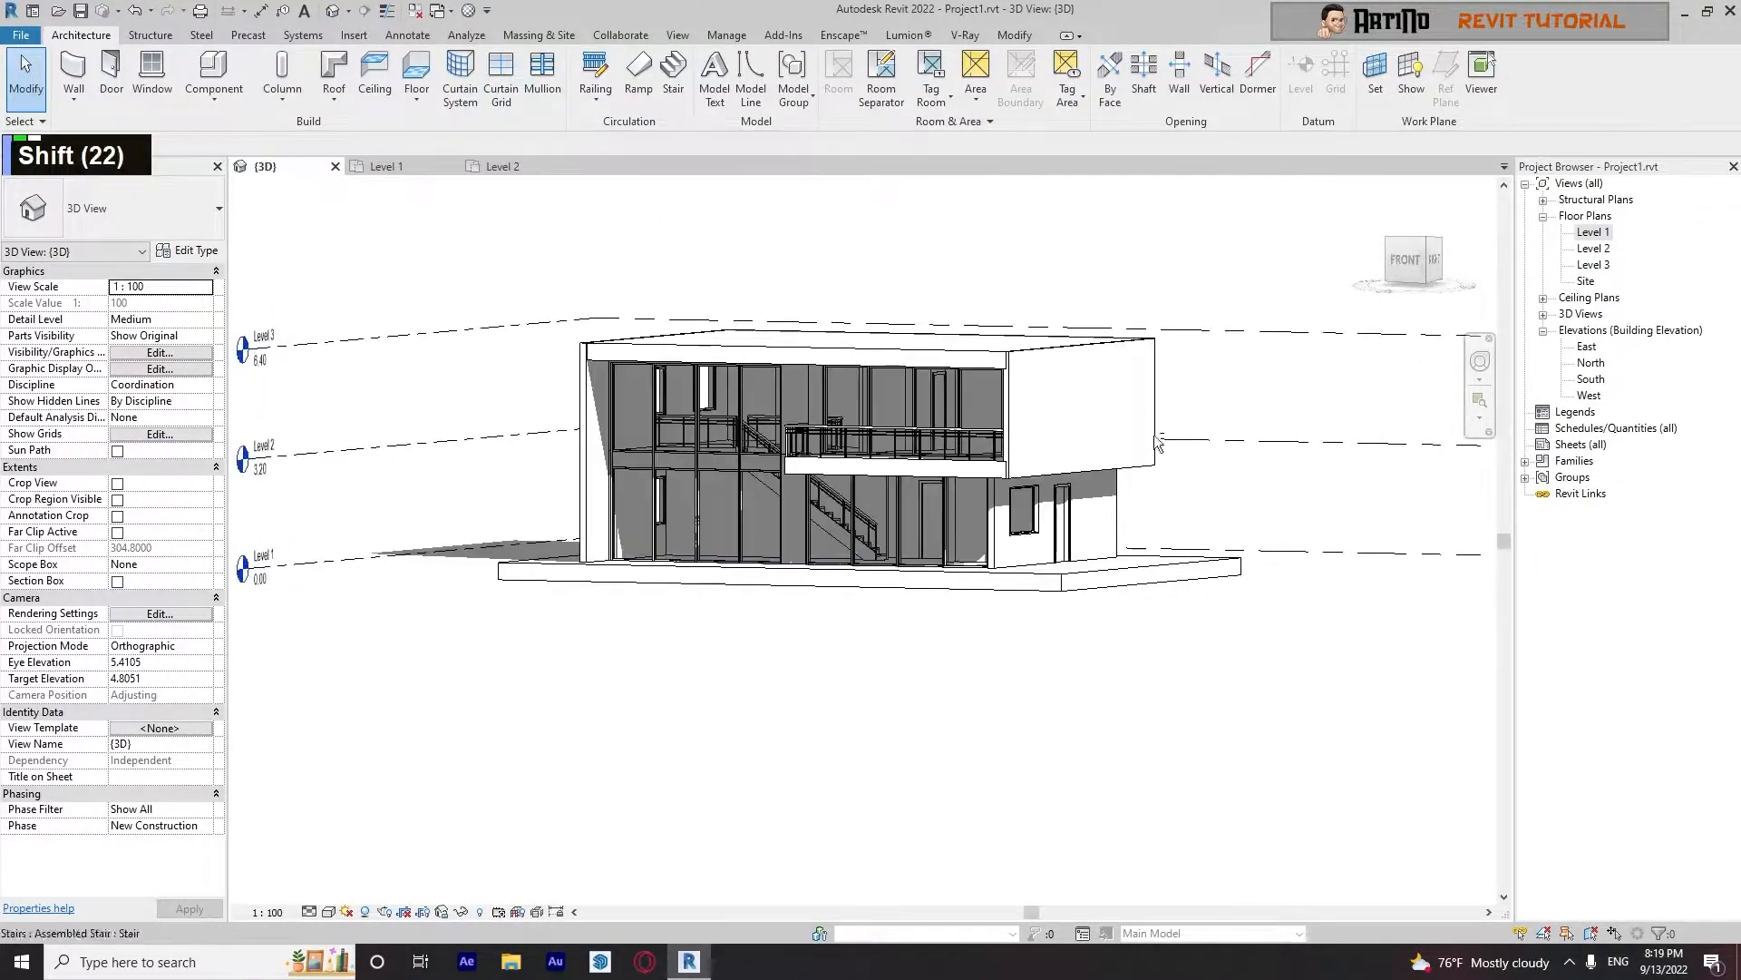
{"action": "double_click", "coordinate": [1594, 248]}
{"action": "scroll", "coordinate": [1134, 504], "scroll_direction": "down", "scroll_amount": 1}
{"action": "middle_click_drag", "start_coordinate": [1133, 504], "coordinate": [1028, 376]}
{"action": "scroll", "coordinate": [1010, 699], "scroll_direction": "up", "scroll_amount": 5}
{"action": "scroll", "coordinate": [1005, 710], "scroll_direction": "down", "scroll_amount": 2}
{"action": "scroll", "coordinate": [1007, 711], "scroll_direction": "down", "scroll_amount": 1}
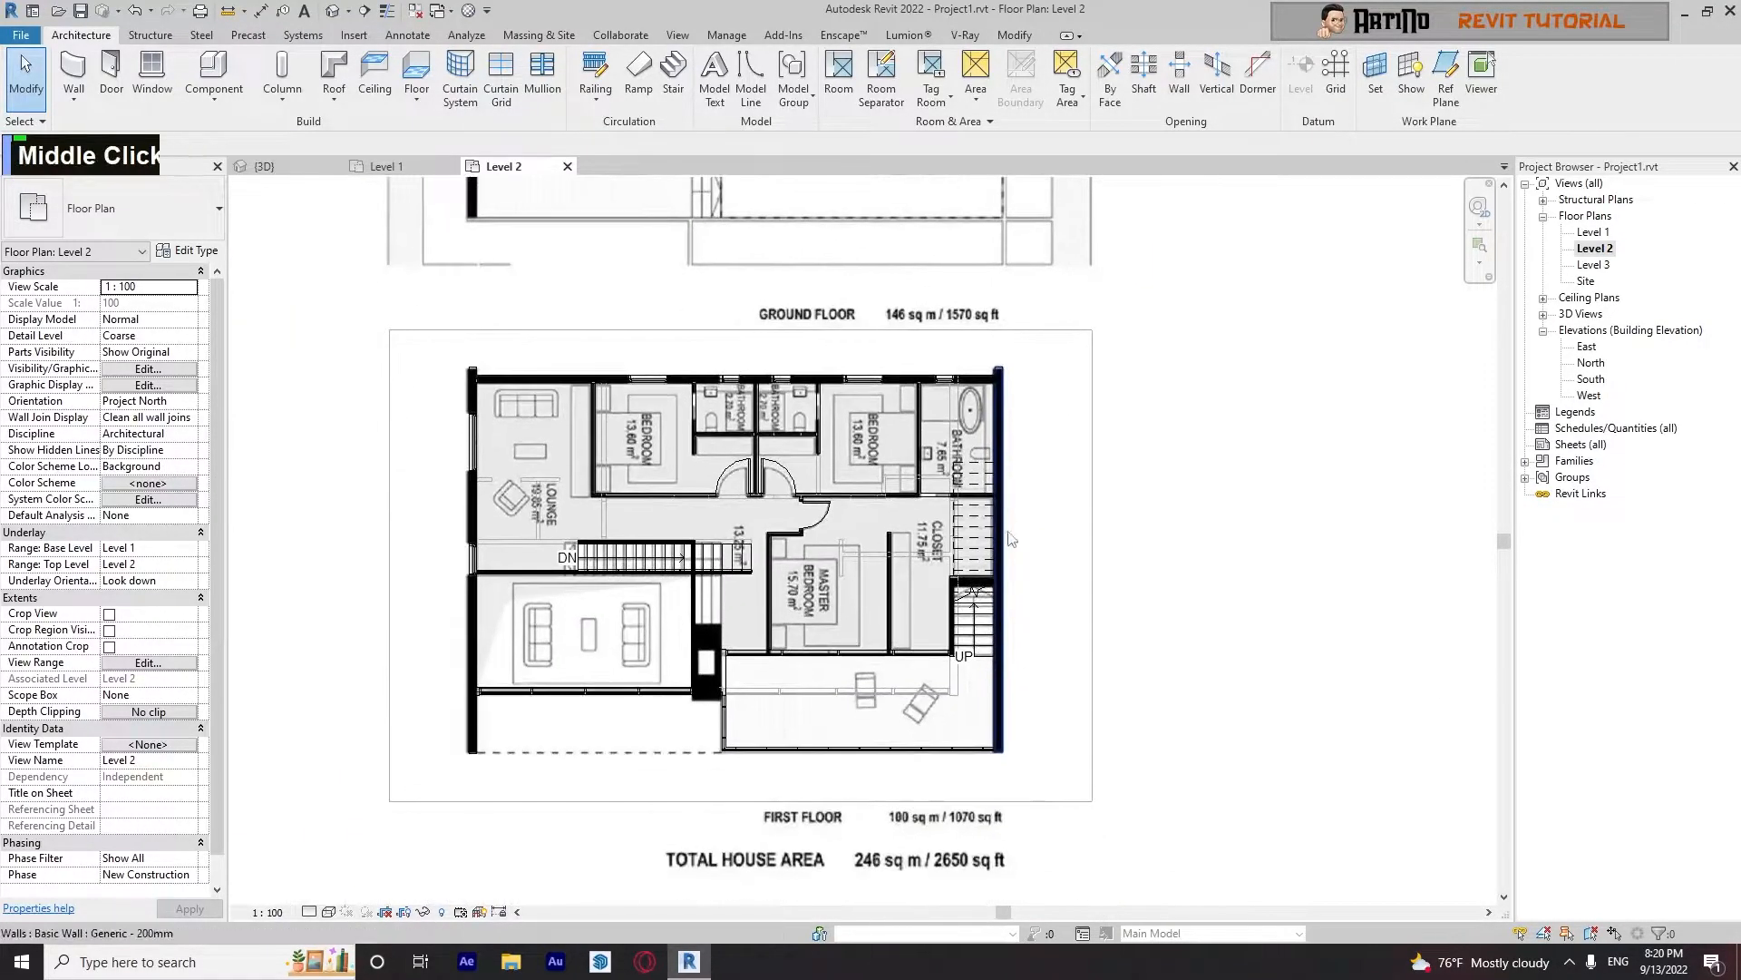
{"action": "scroll", "coordinate": [1027, 376], "scroll_direction": "up", "scroll_amount": 3}
{"action": "scroll", "coordinate": [1095, 526], "scroll_direction": "down", "scroll_amount": 7}
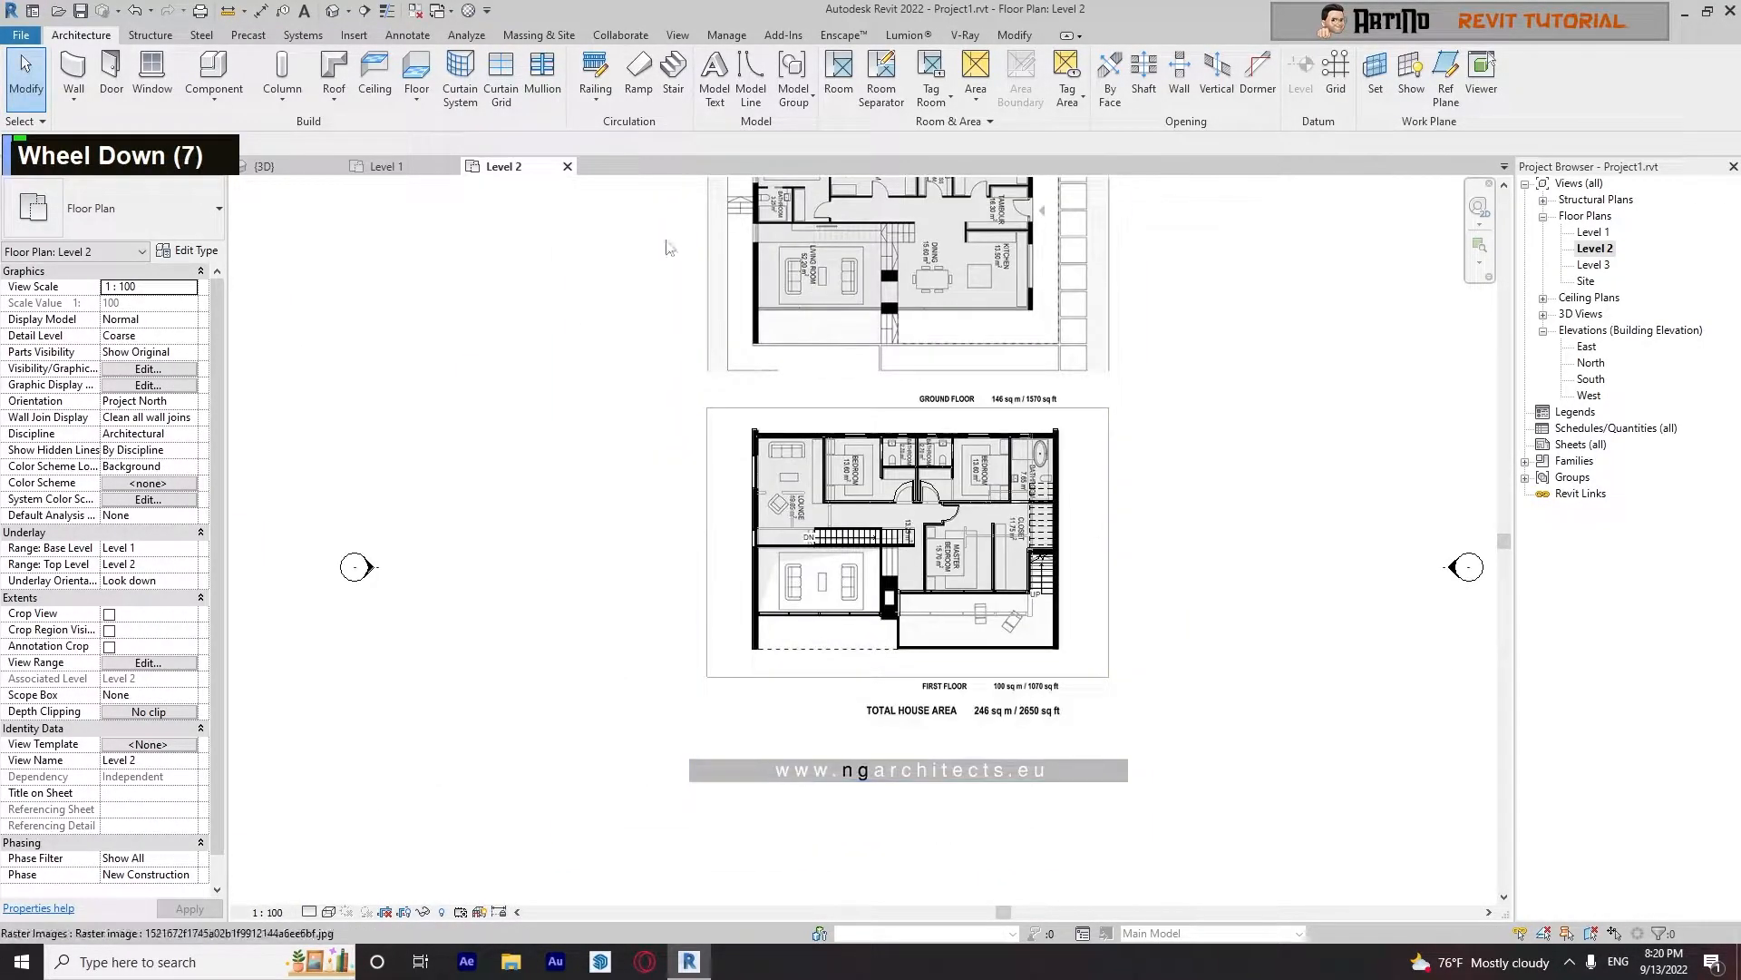
{"action": "left_click", "coordinate": [340, 15]}
{"action": "middle_click_drag", "start_coordinate": [889, 581], "coordinate": [939, 746], "text": "shift"}
{"action": "middle_click_drag", "start_coordinate": [905, 615], "coordinate": [963, 769], "text": "shift"}
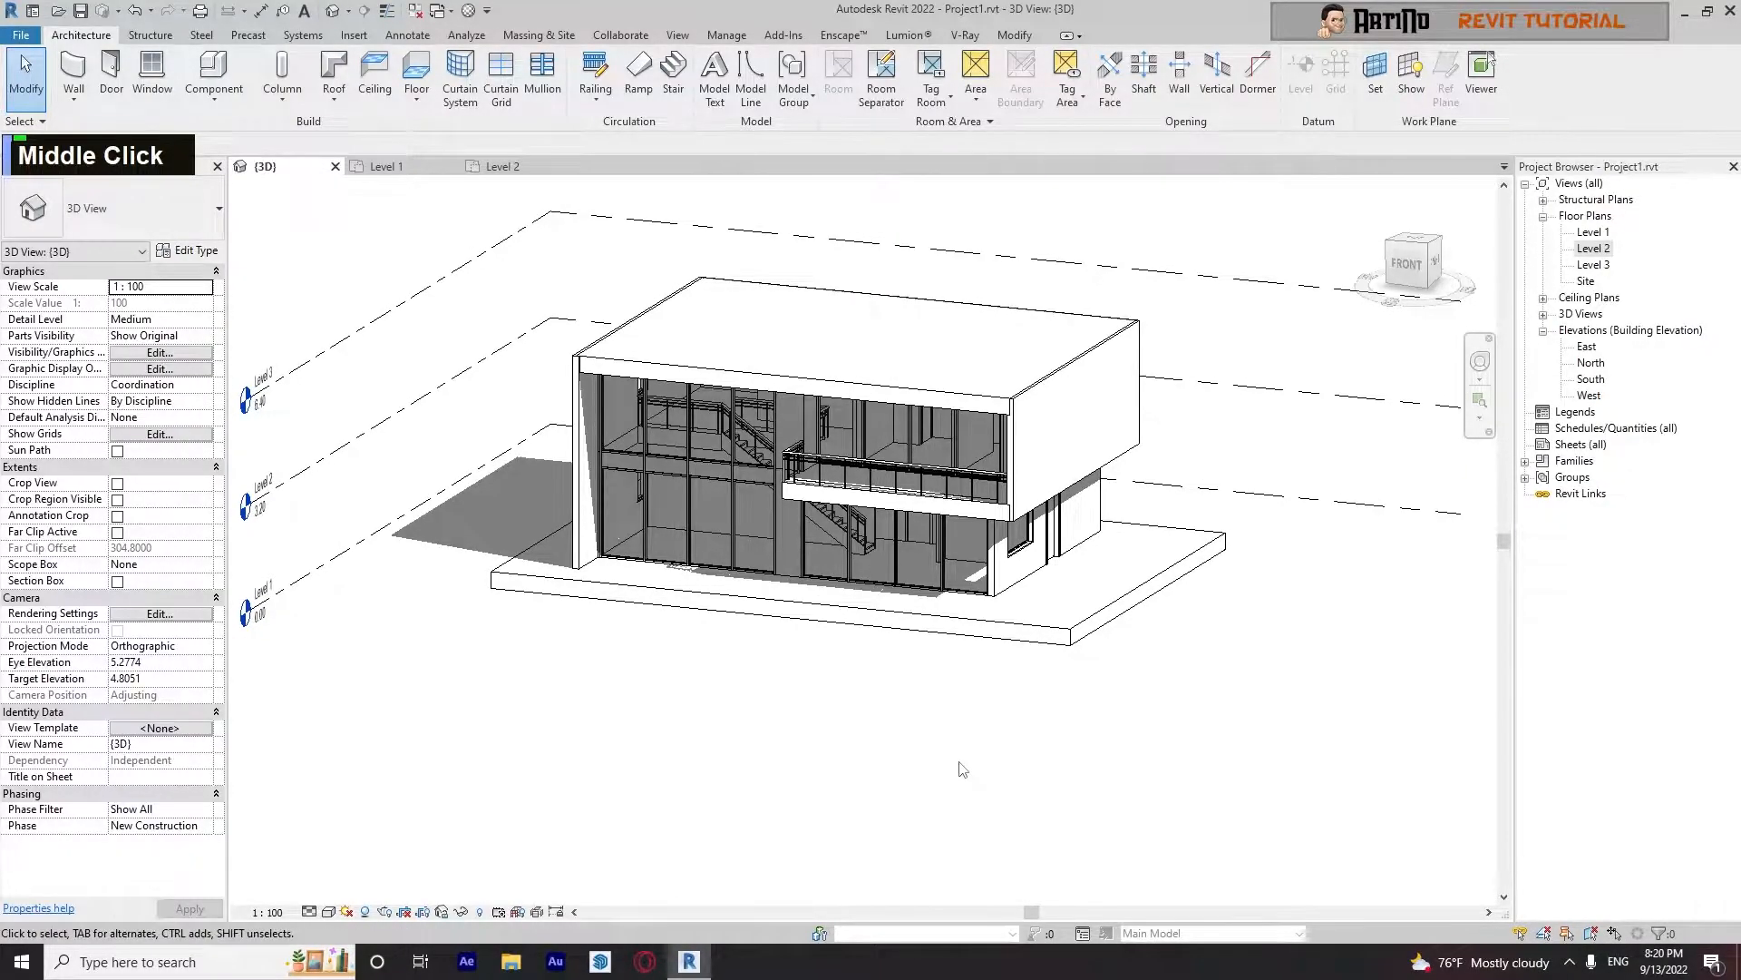